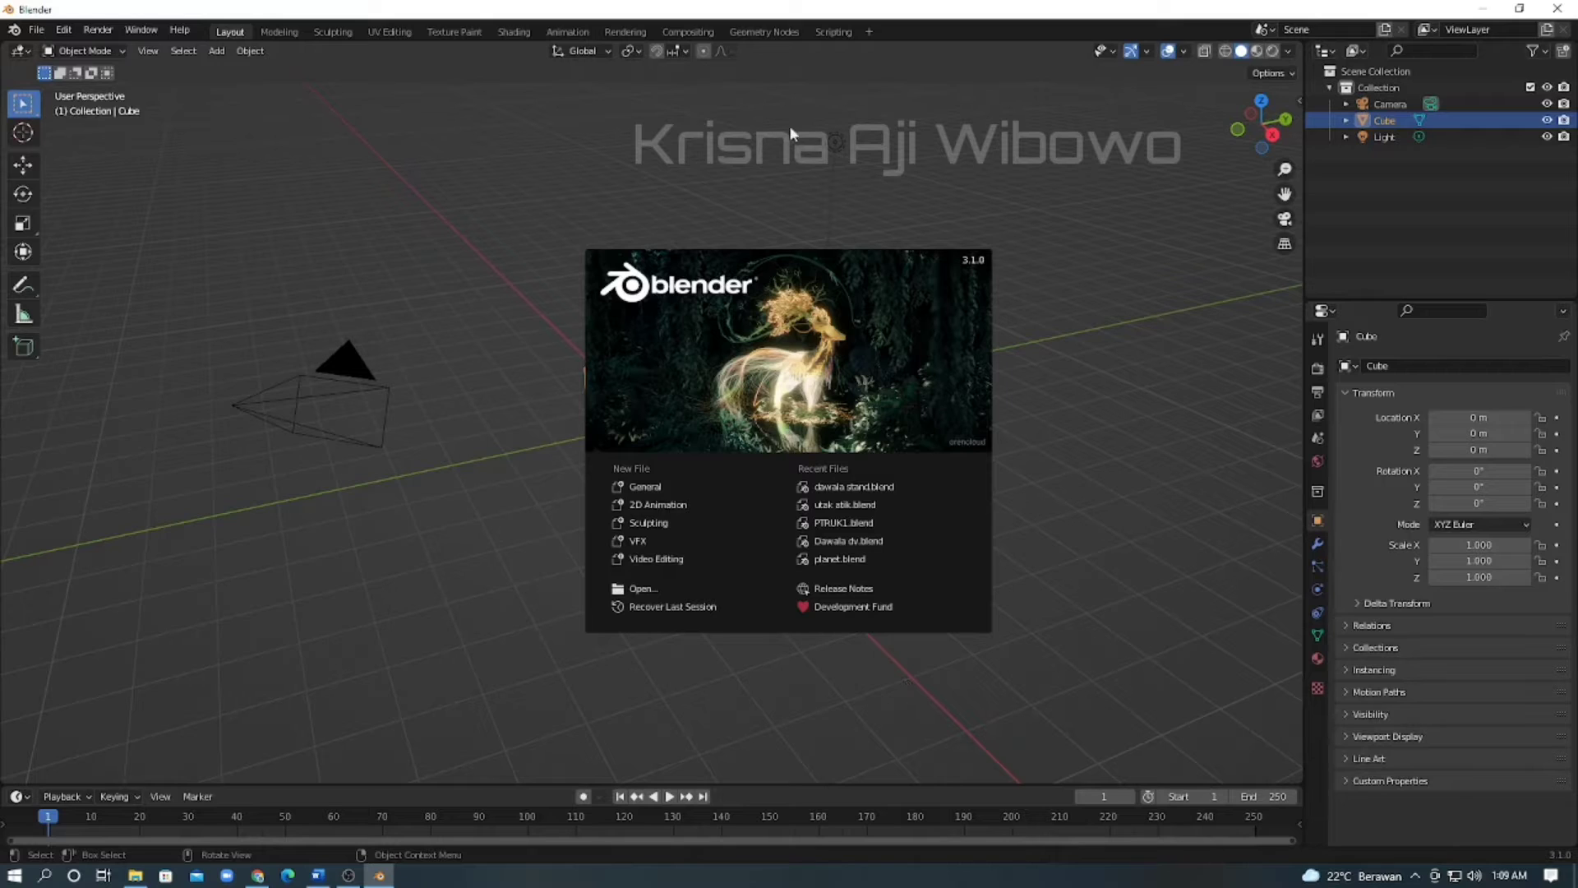
Start a new General file and delete the default cube from the scene.
{"action": "left_click", "coordinate": [649, 485]}
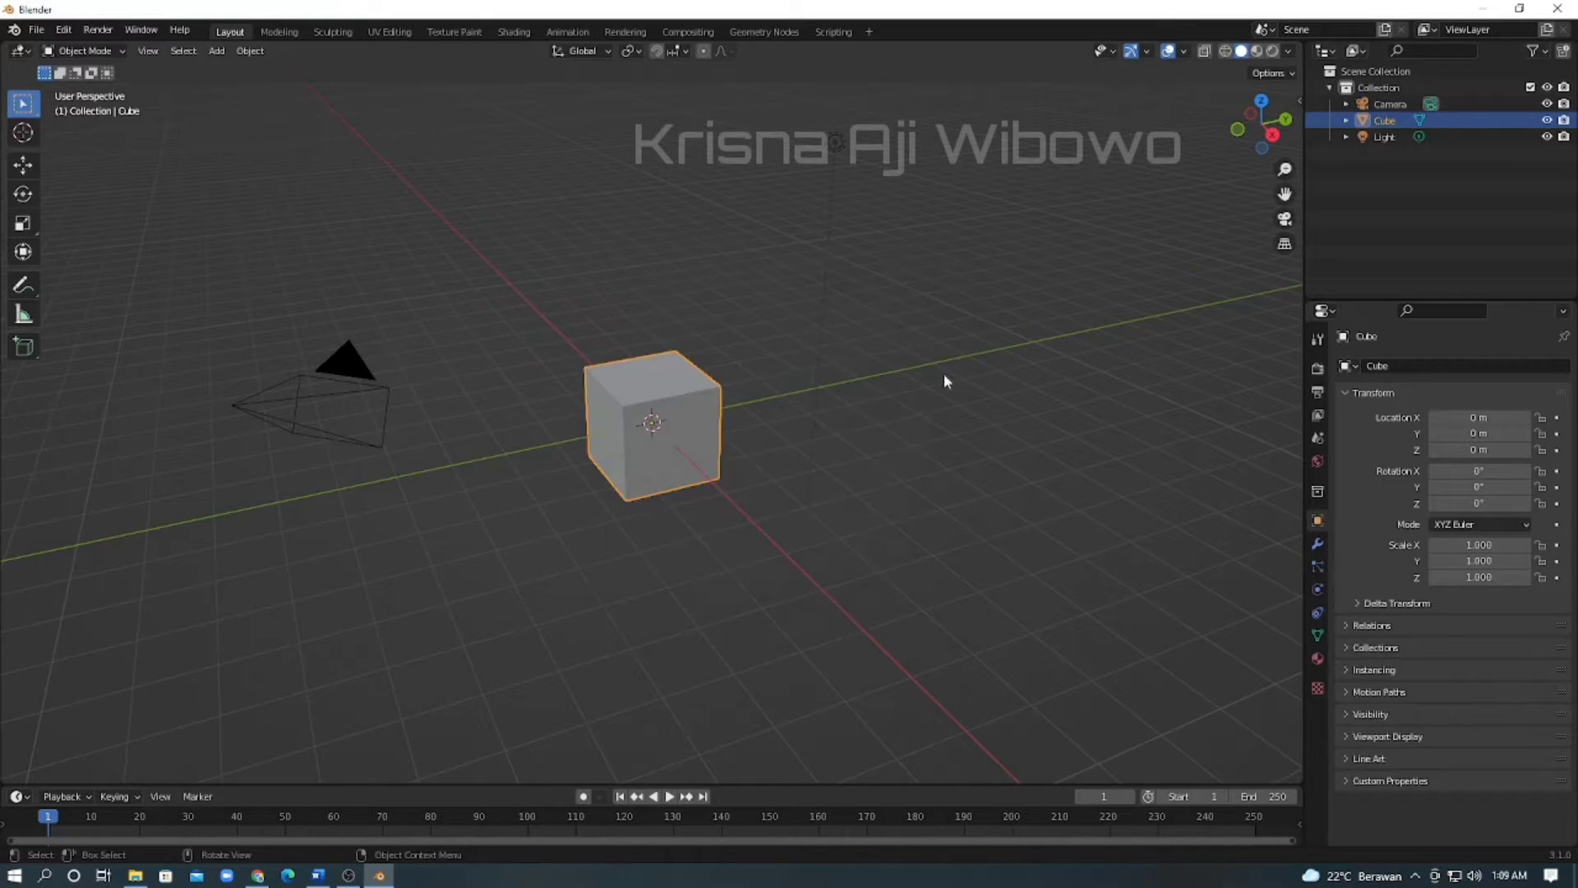
{"action": "left_click", "coordinate": [943, 381]}
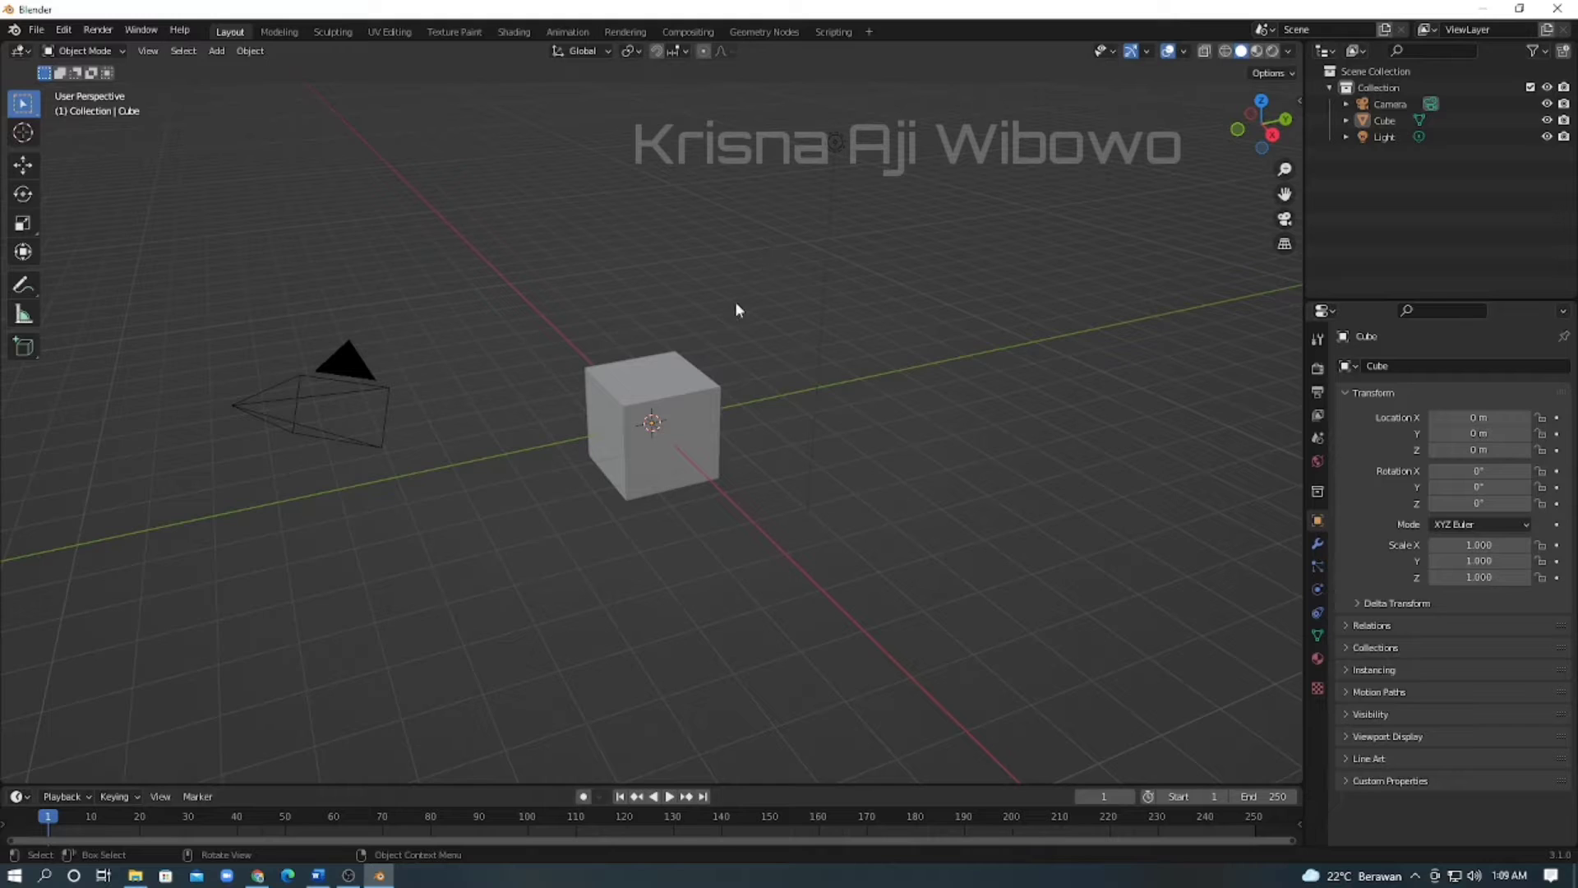
{"action": "left_click", "coordinate": [703, 418]}
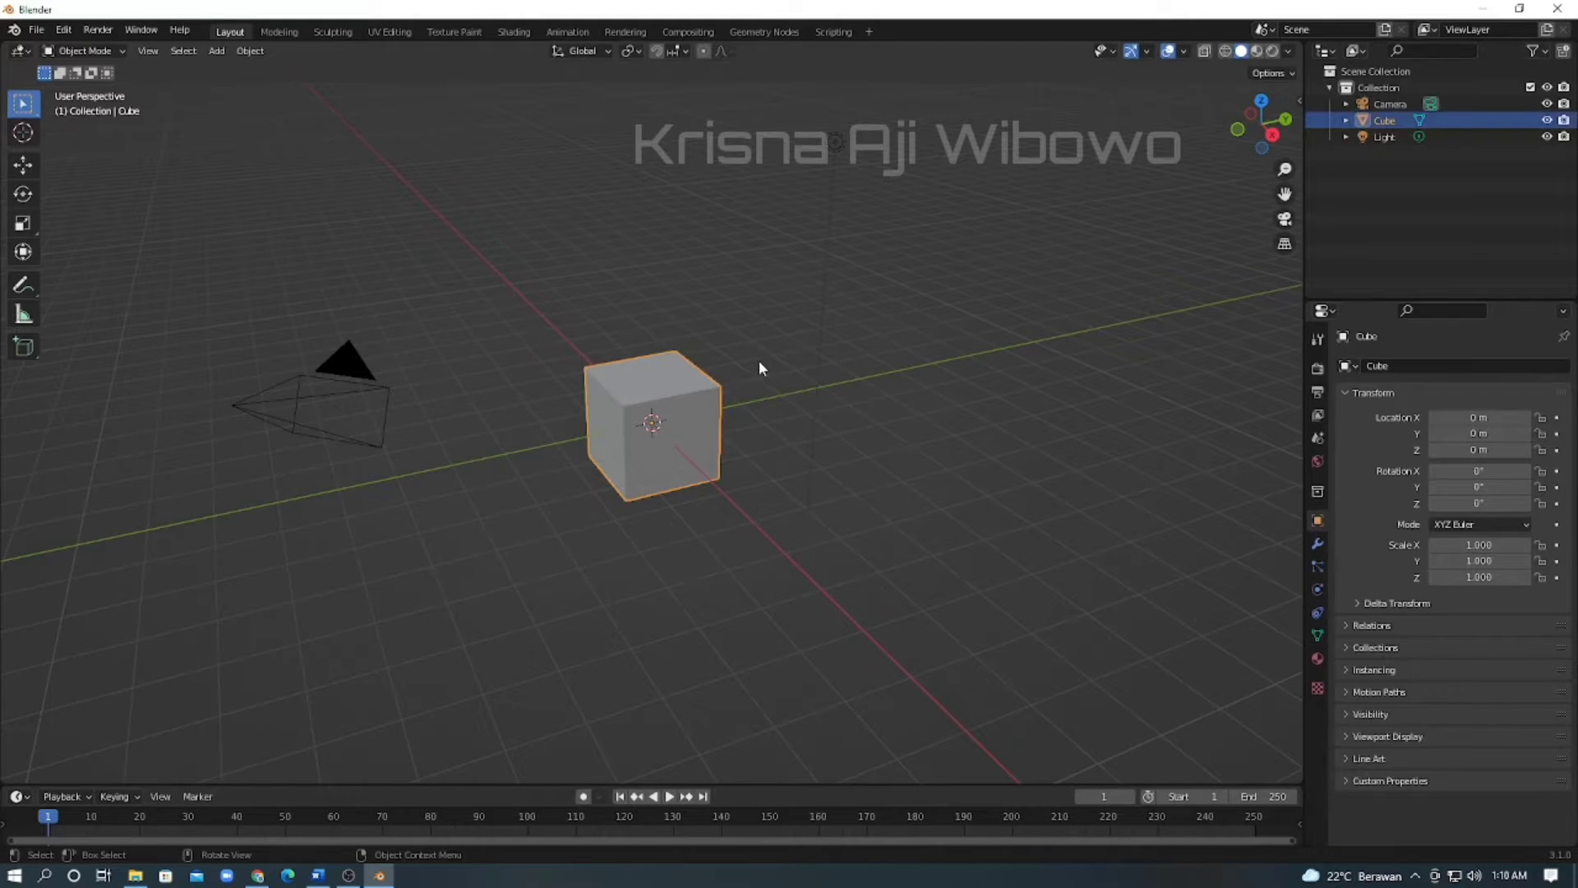
{"action": "scroll", "coordinate": [757, 360], "scroll_direction": "down", "scroll_amount": 1}
{"action": "left_click", "coordinate": [795, 208]}
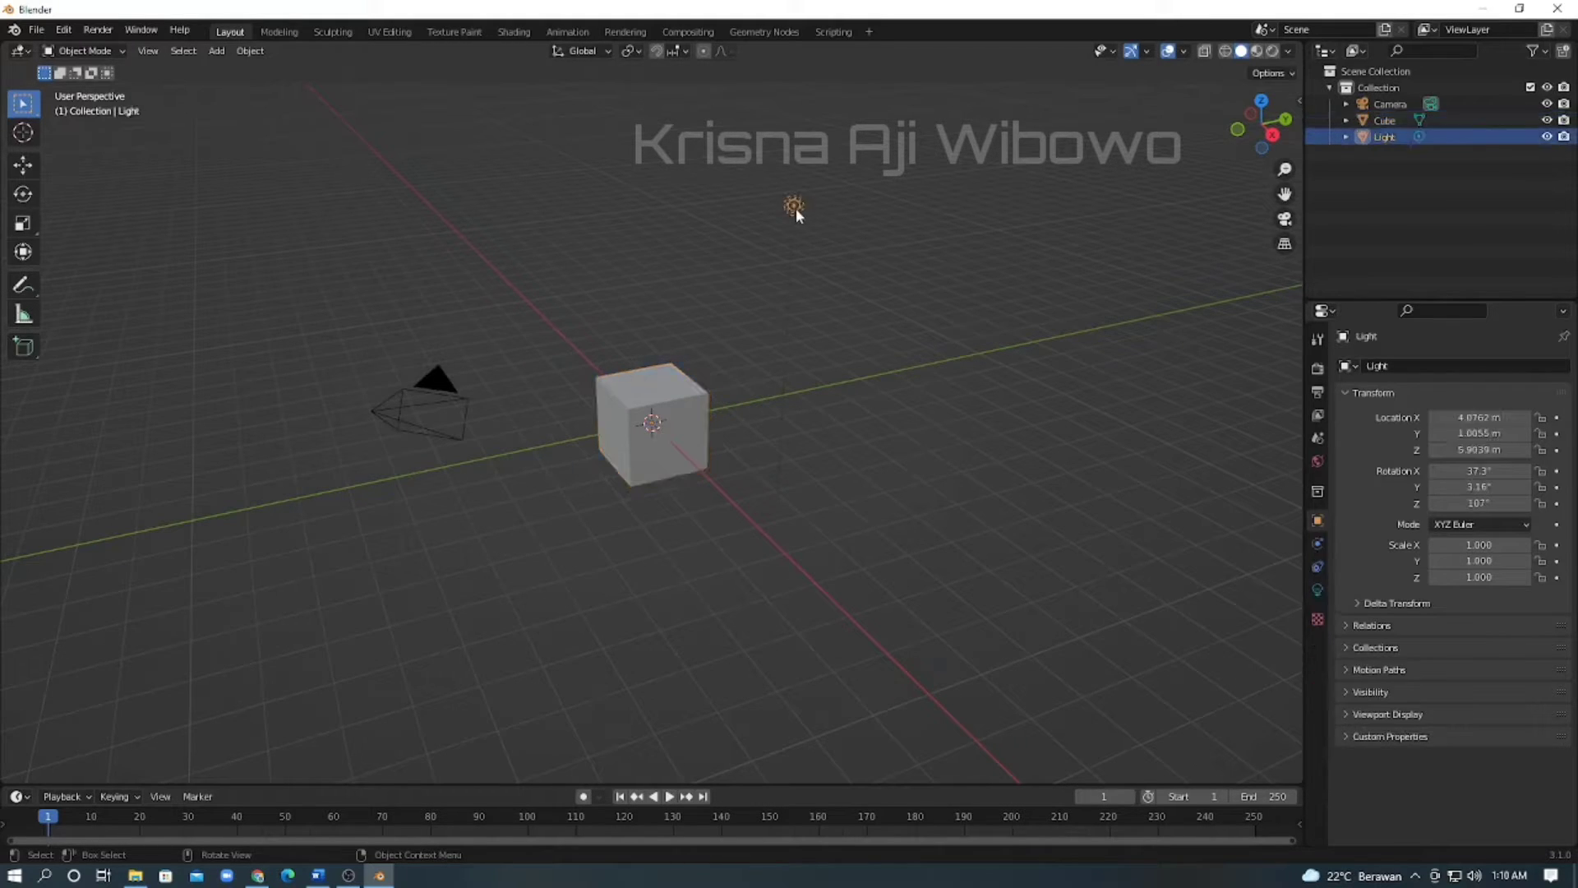
{"action": "left_click", "coordinate": [442, 417]}
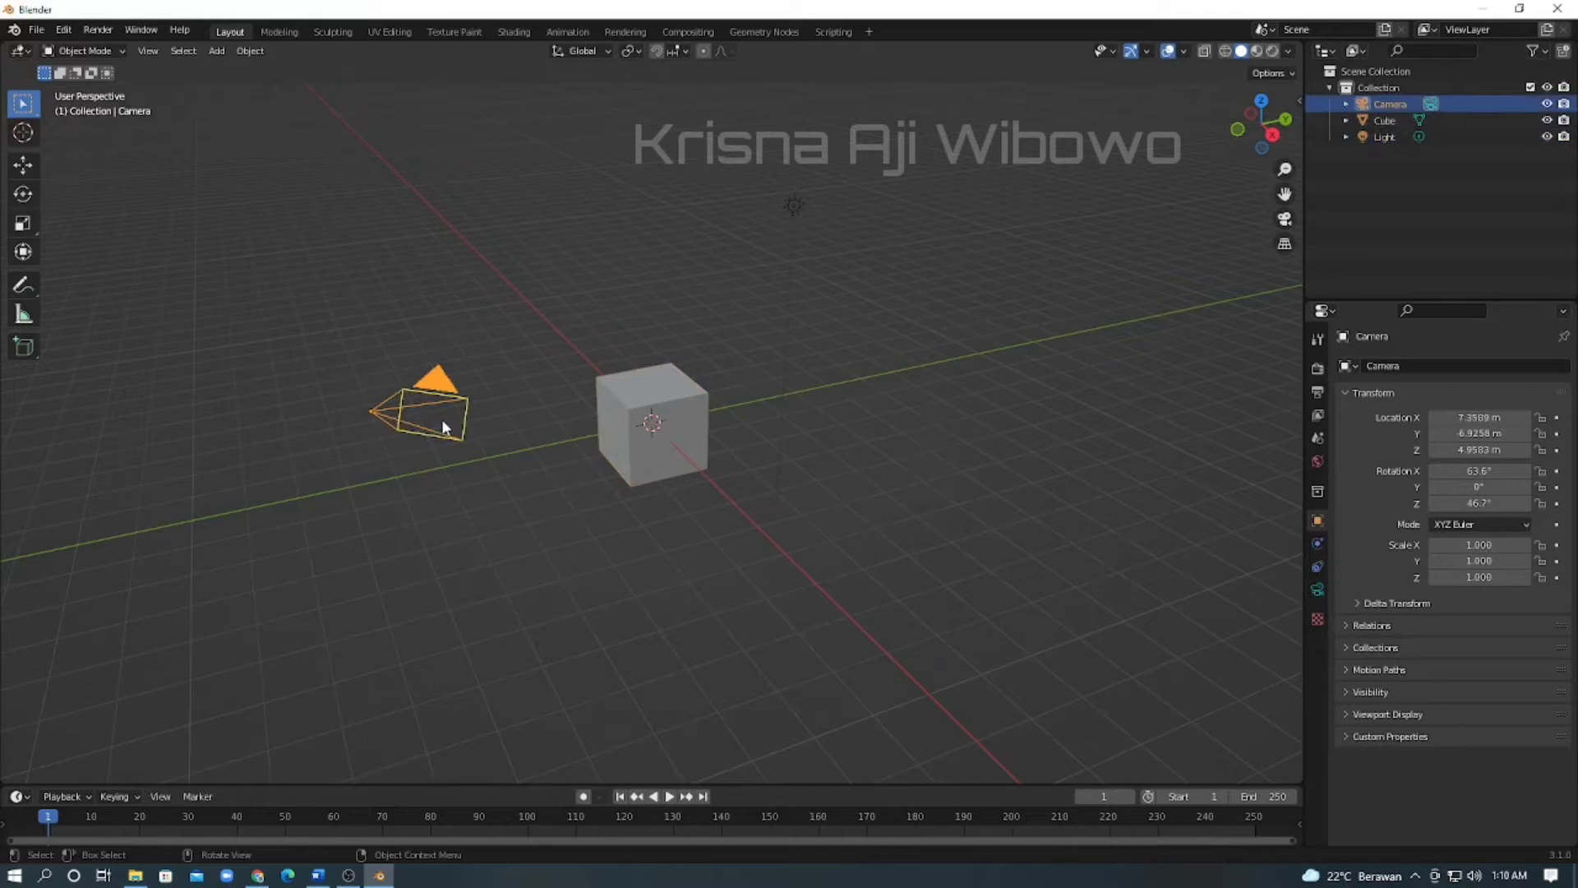
{"action": "left_click", "coordinate": [649, 401]}
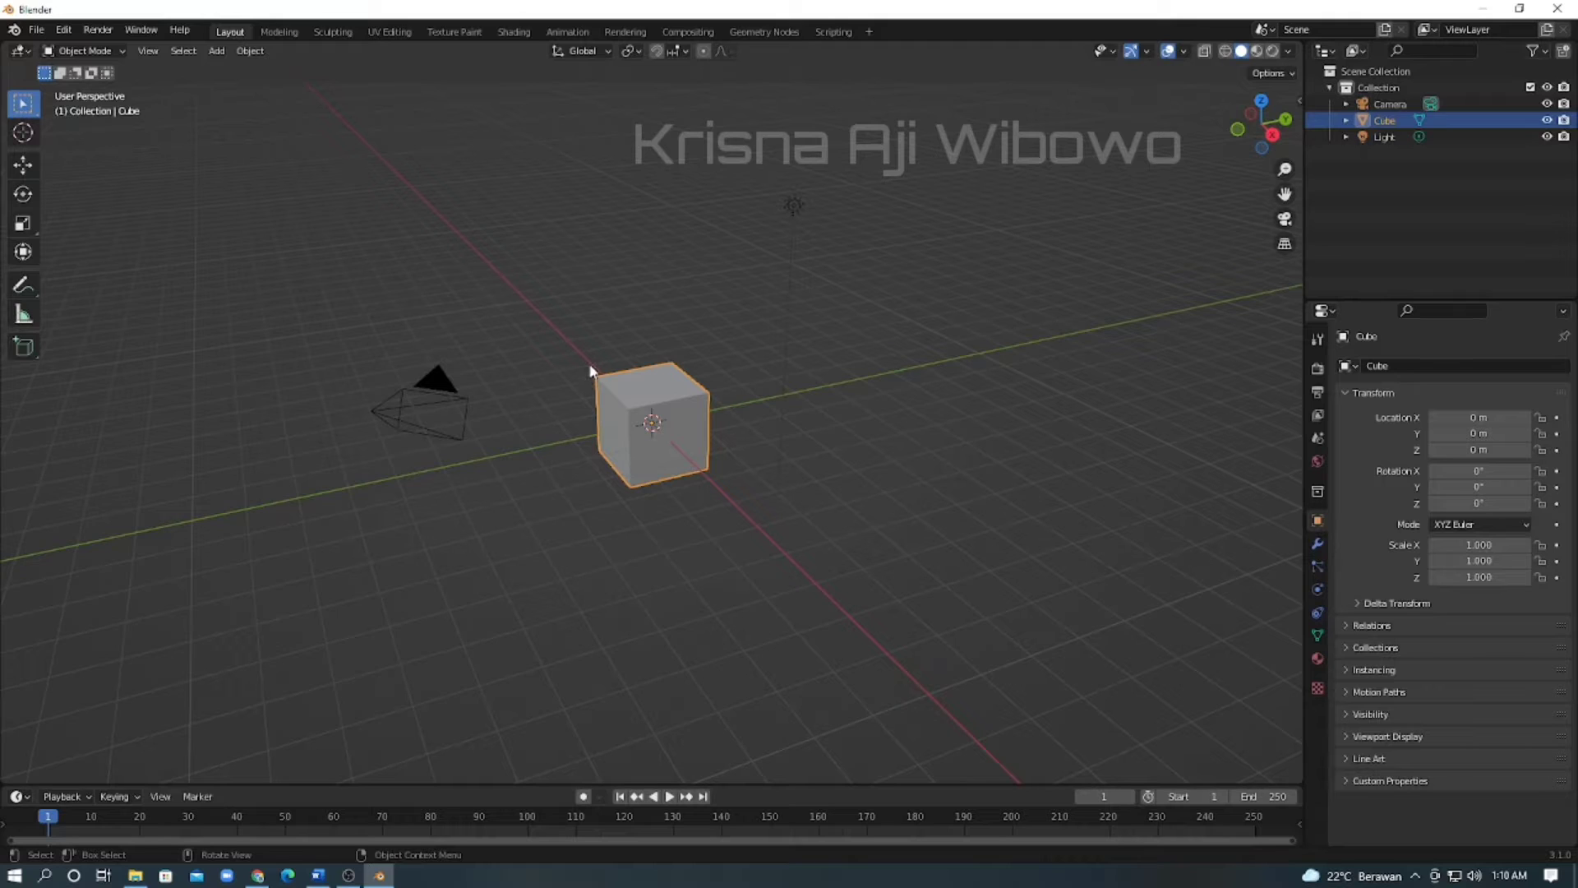
{"action": "key", "text": "x"}
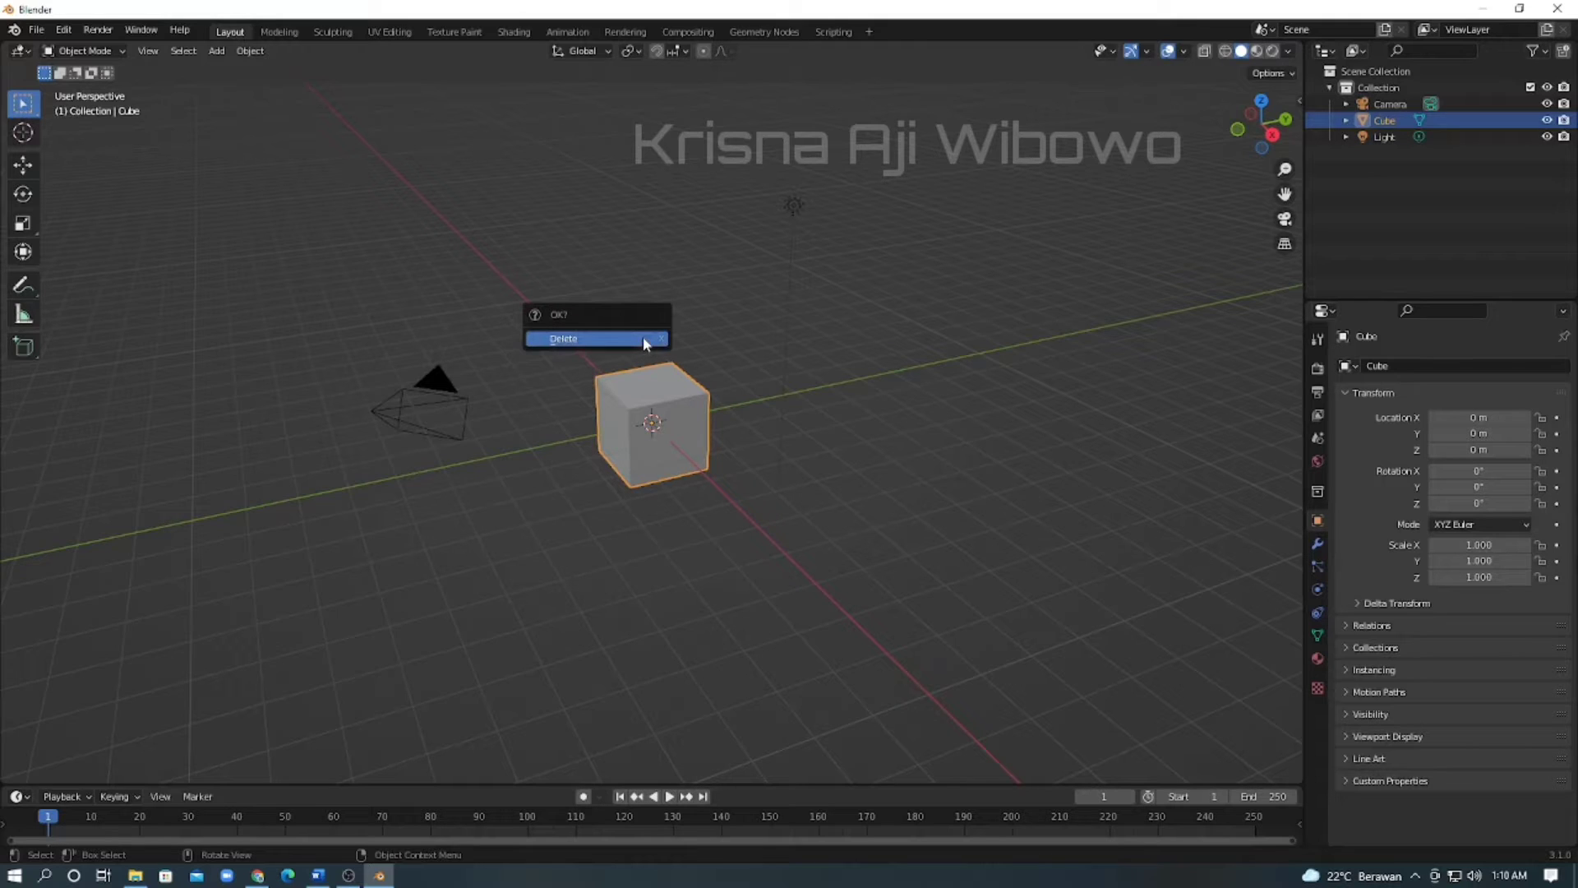
{"action": "left_click", "coordinate": [645, 338]}
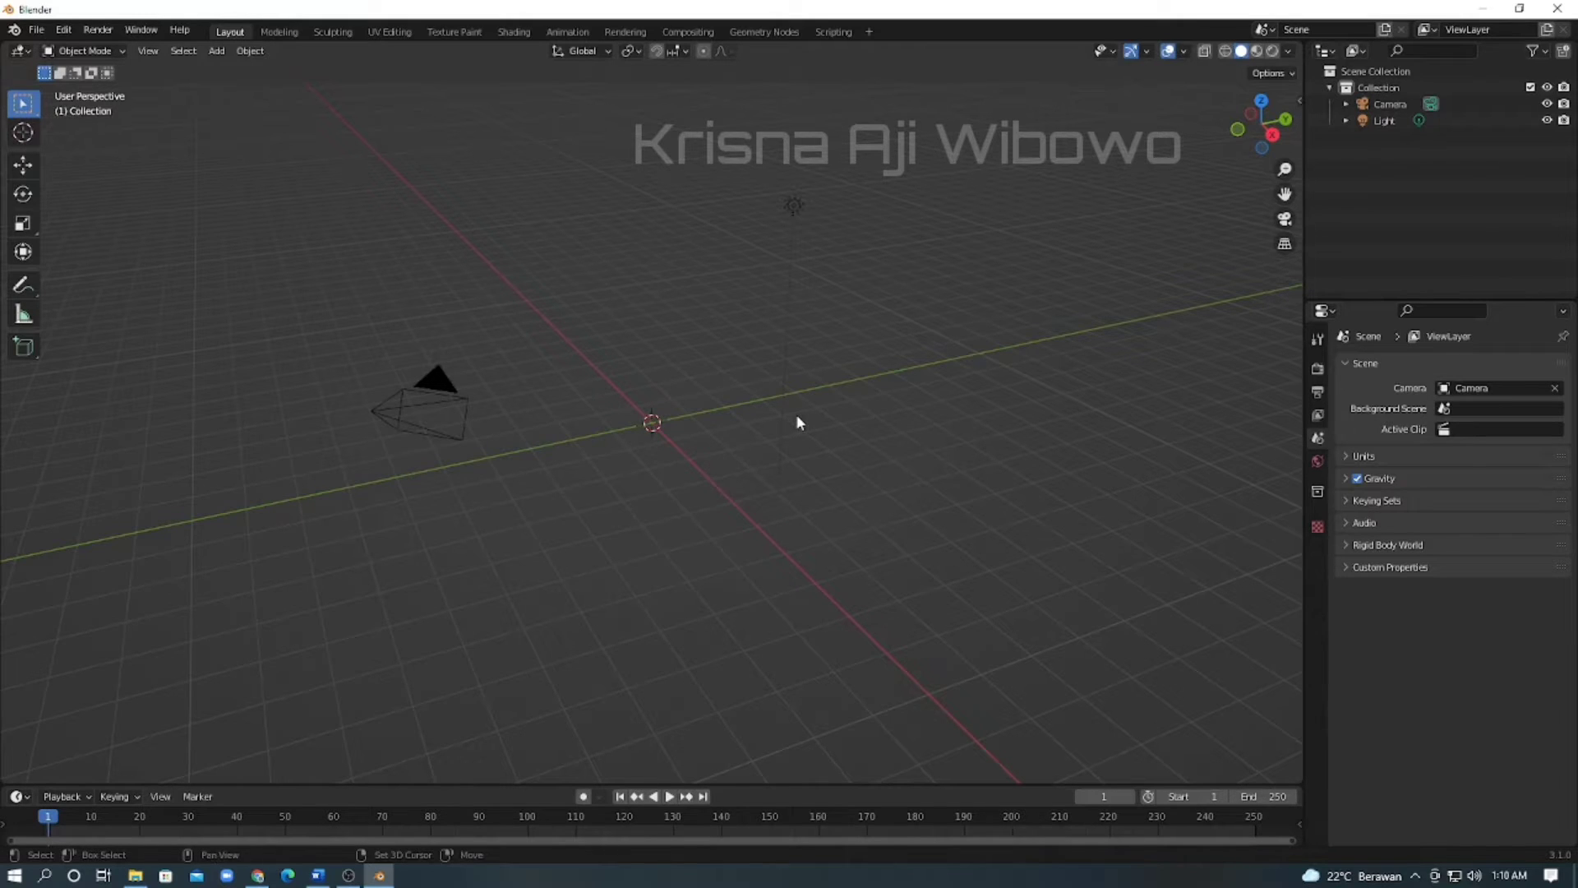
Add a plane mesh at the world origin.
{"action": "key", "text": "shift+a"}
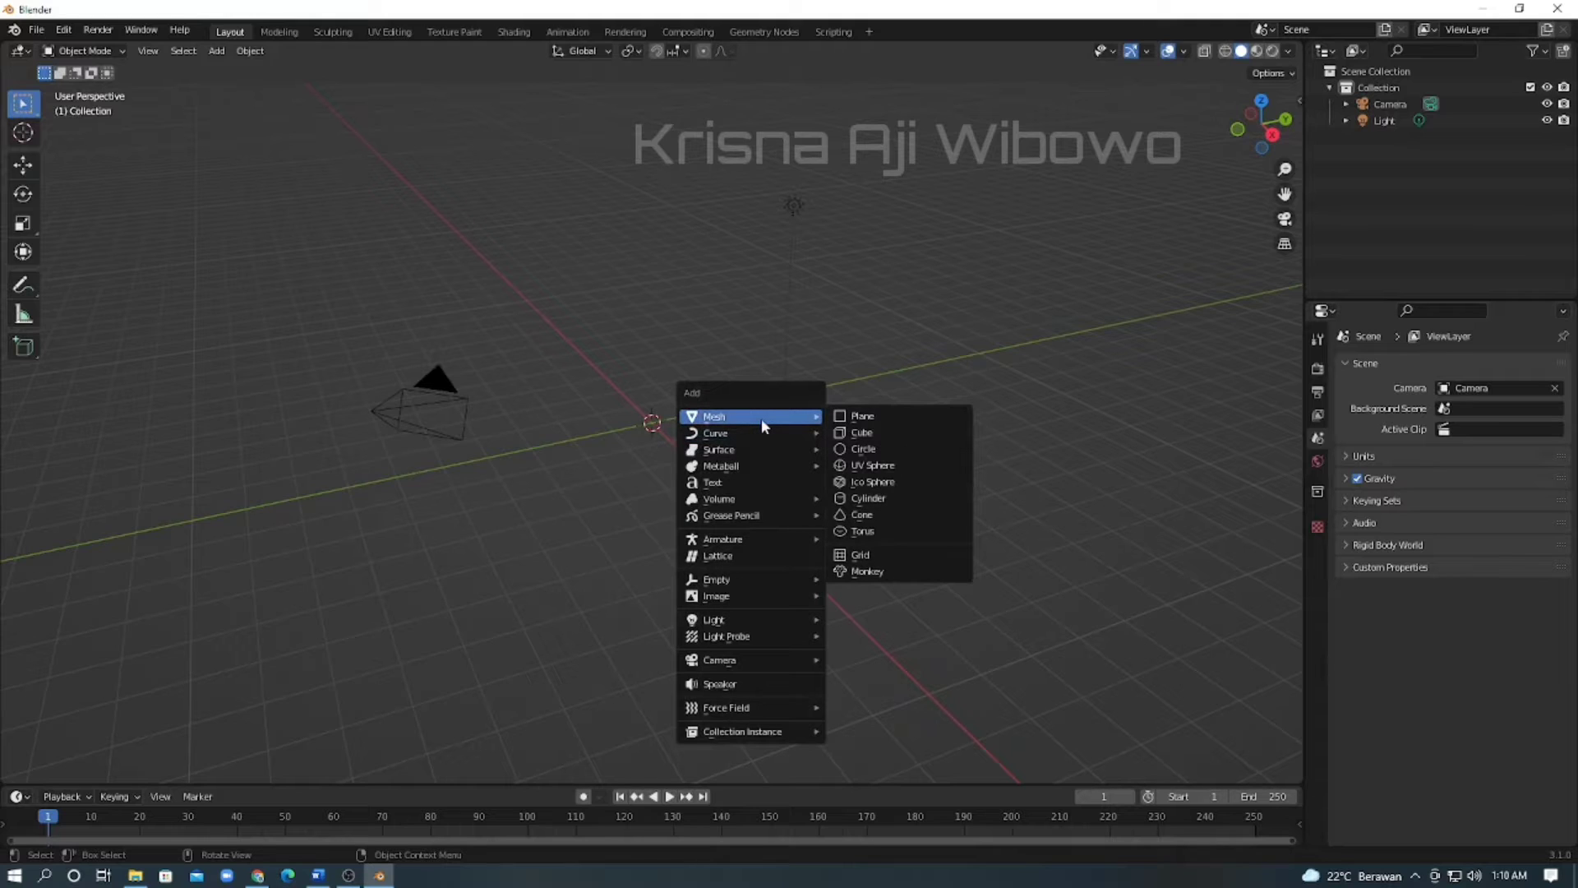
{"action": "left_click", "coordinate": [870, 419]}
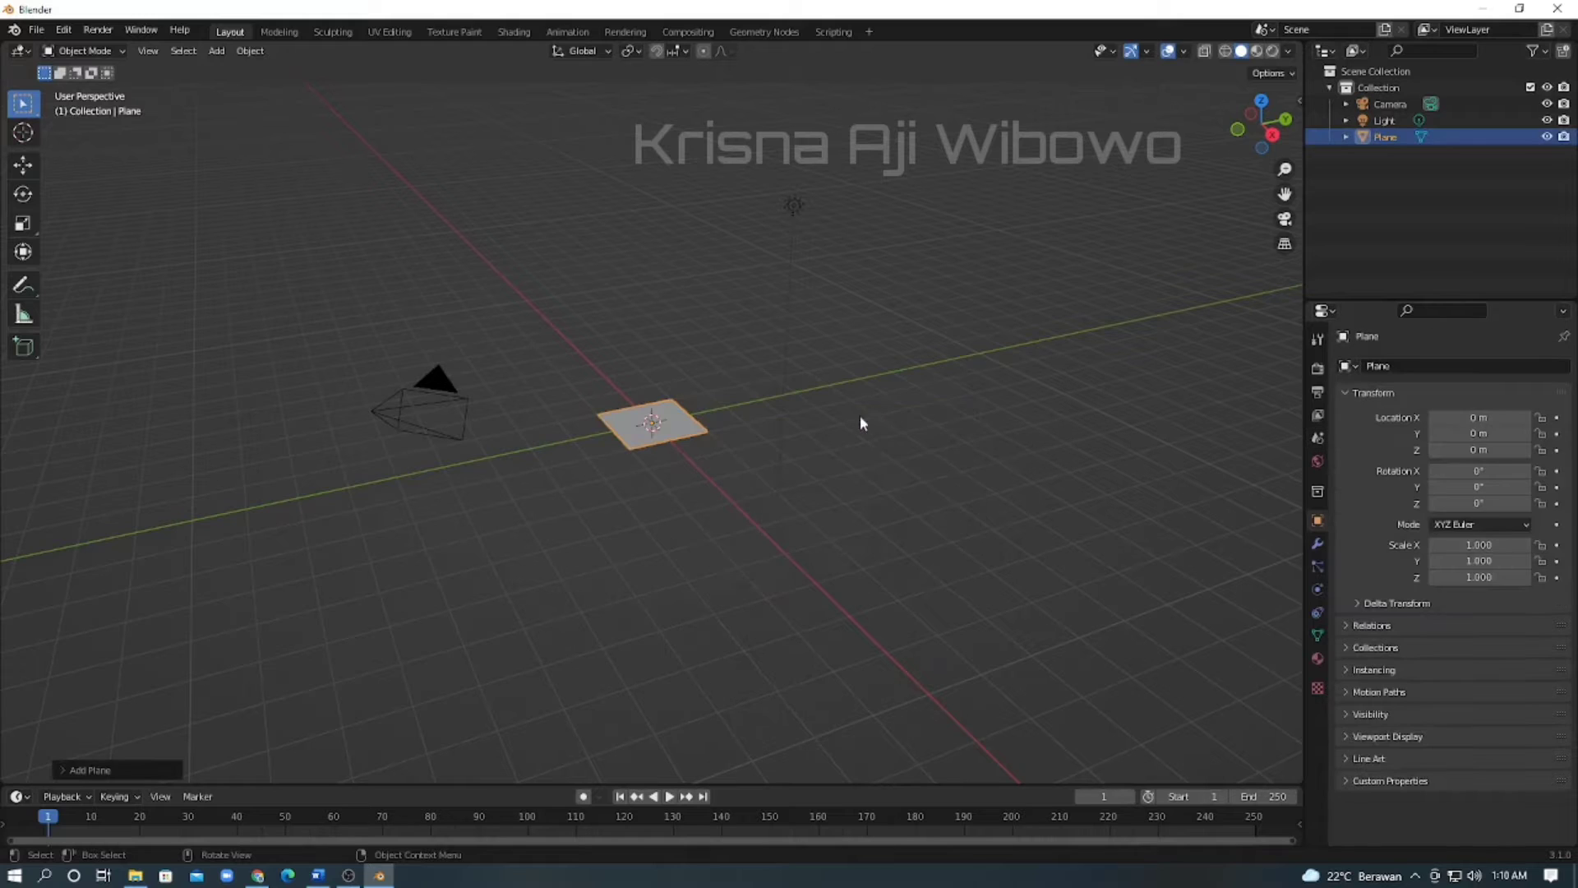
{"action": "scroll", "coordinate": [719, 434], "scroll_direction": "up", "scroll_amount": 3}
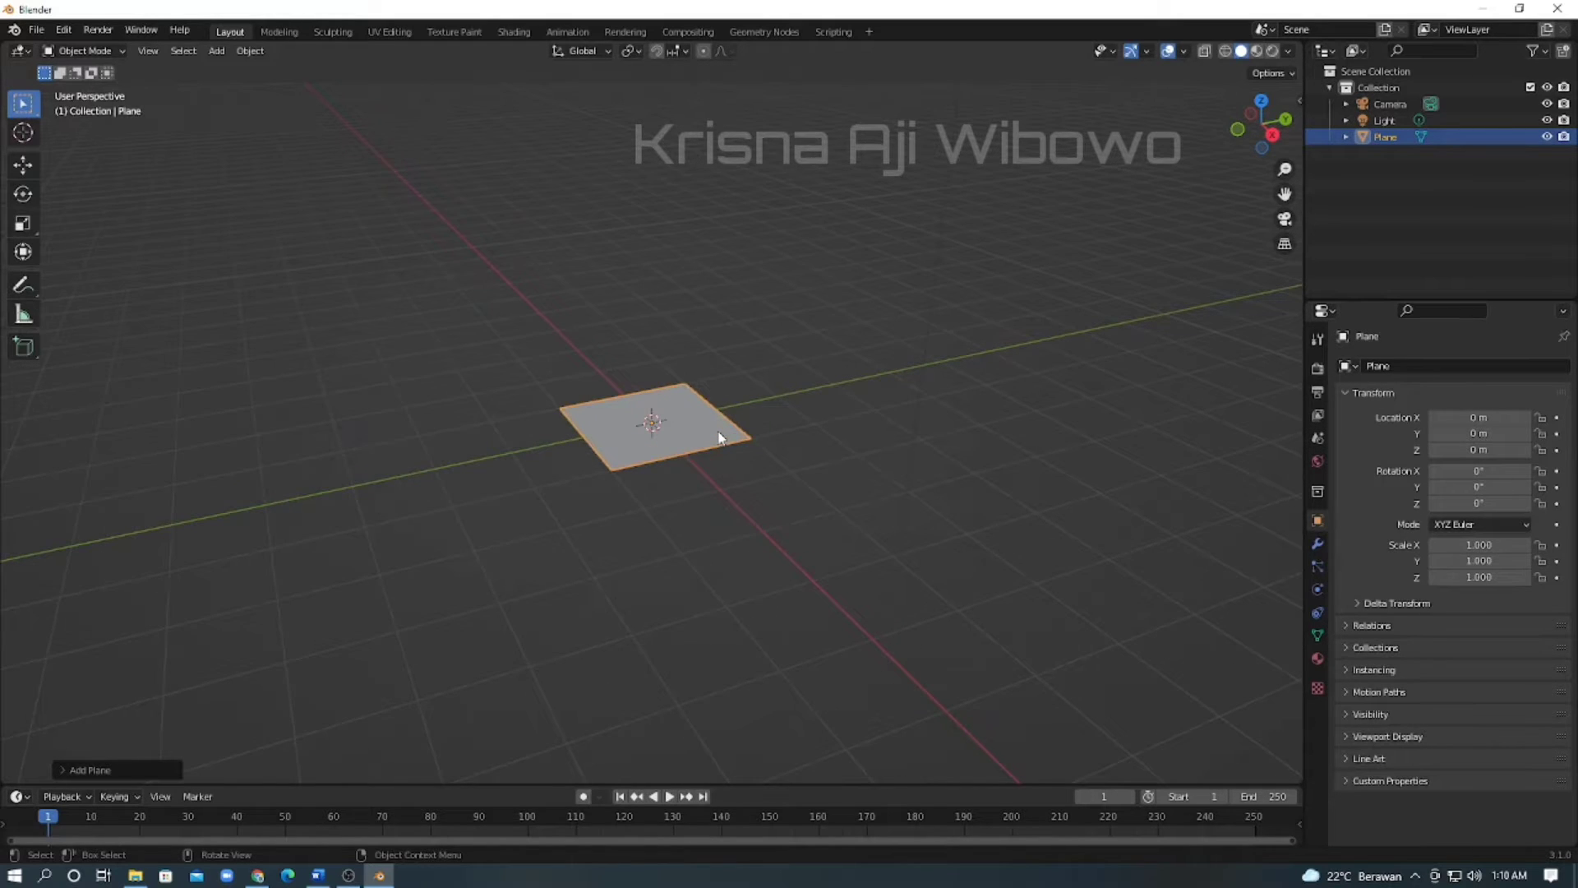
{"action": "scroll", "coordinate": [719, 437], "scroll_direction": "up", "scroll_amount": 2}
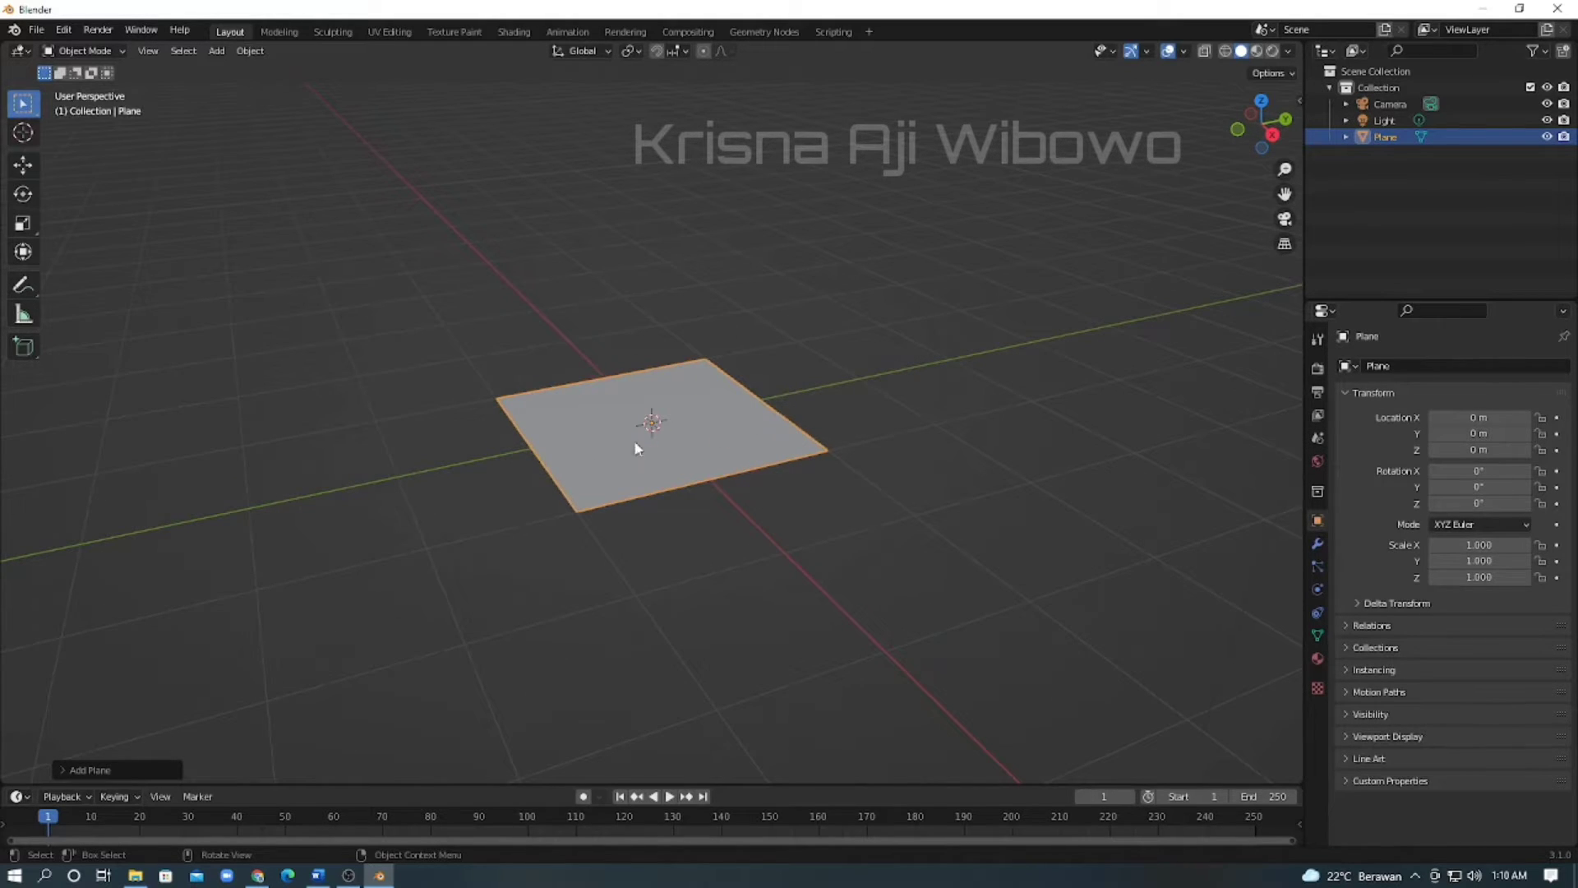
{"action": "scroll", "coordinate": [728, 430], "scroll_direction": "down", "scroll_amount": 1}
{"action": "scroll", "coordinate": [729, 436], "scroll_direction": "down", "scroll_amount": 1}
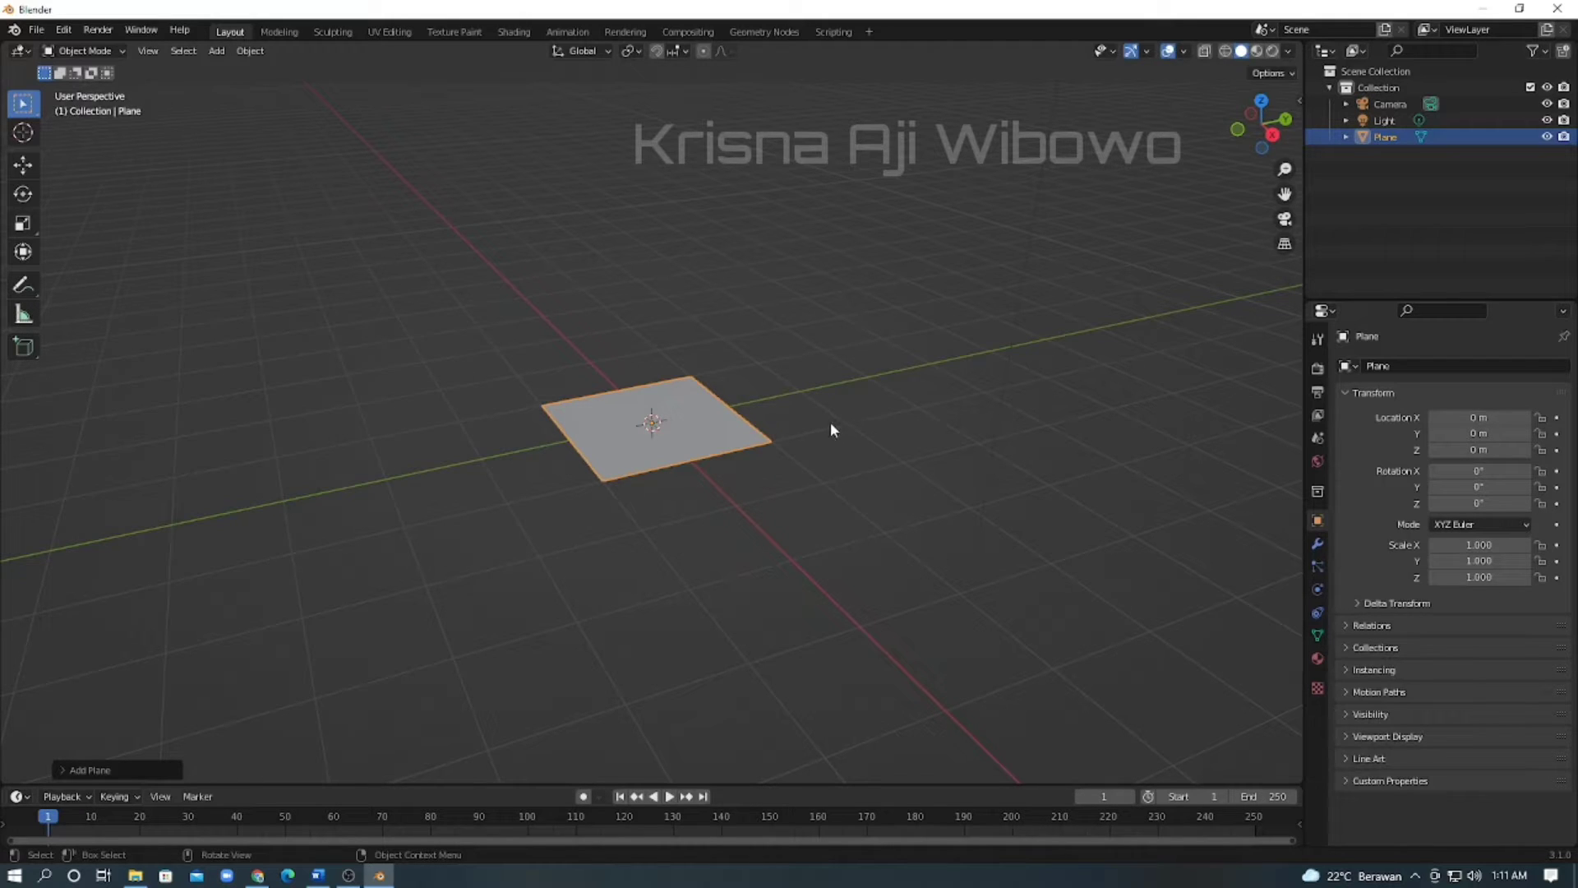
Enter Edit Mode on the plane and try vertex, edge and face selection, returning to vertex selection.
{"action": "key", "text": "Tab"}
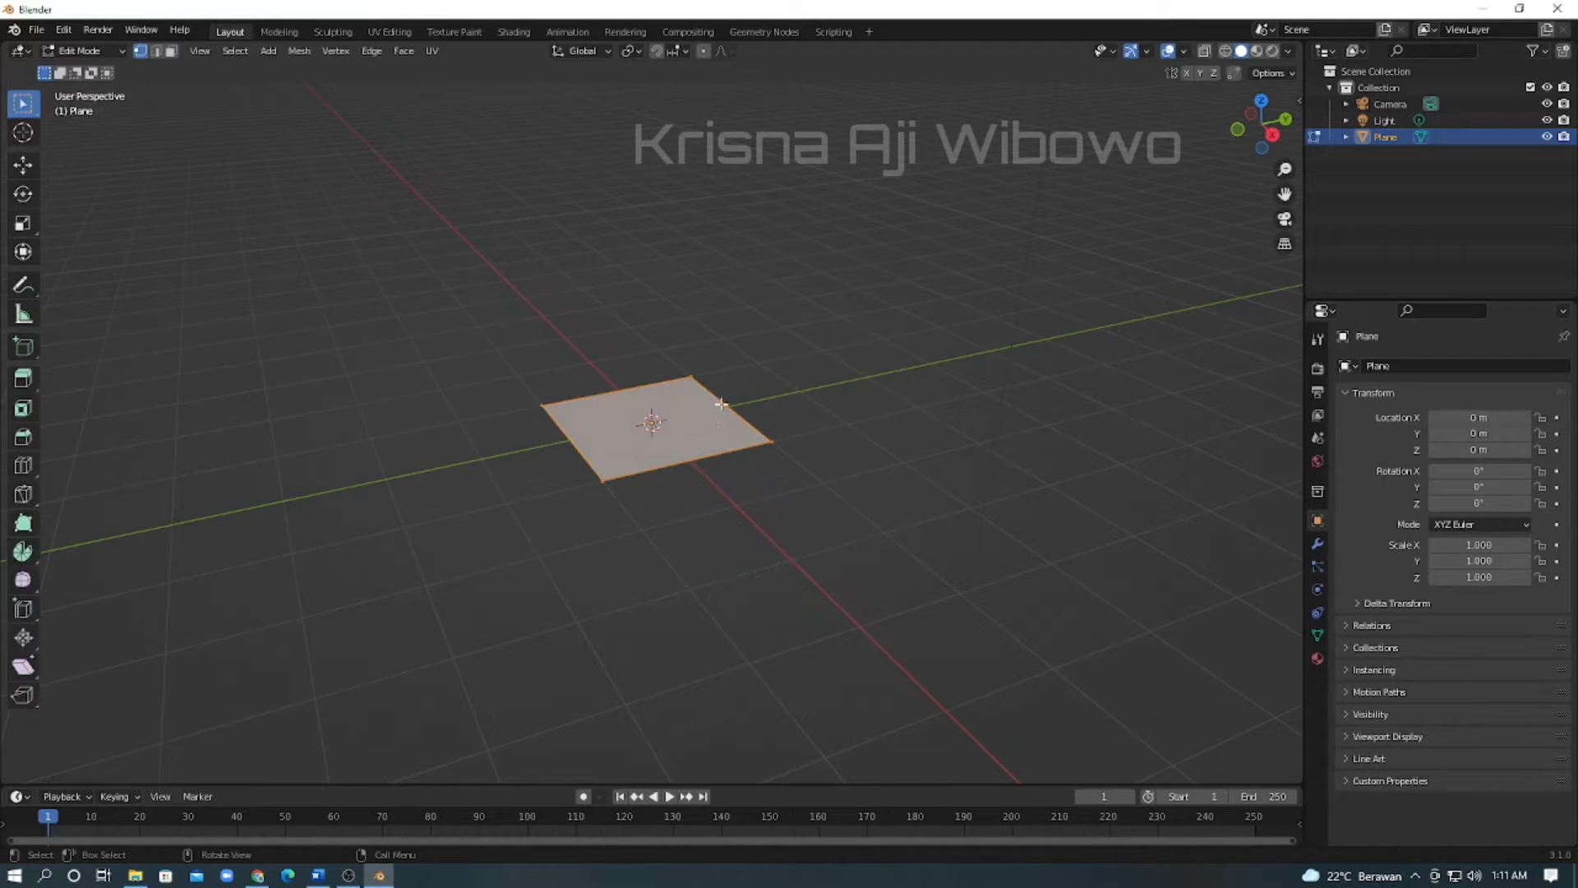
{"action": "left_click", "coordinate": [542, 405]}
{"action": "left_click", "coordinate": [771, 442]}
{"action": "left_click", "coordinate": [542, 405]}
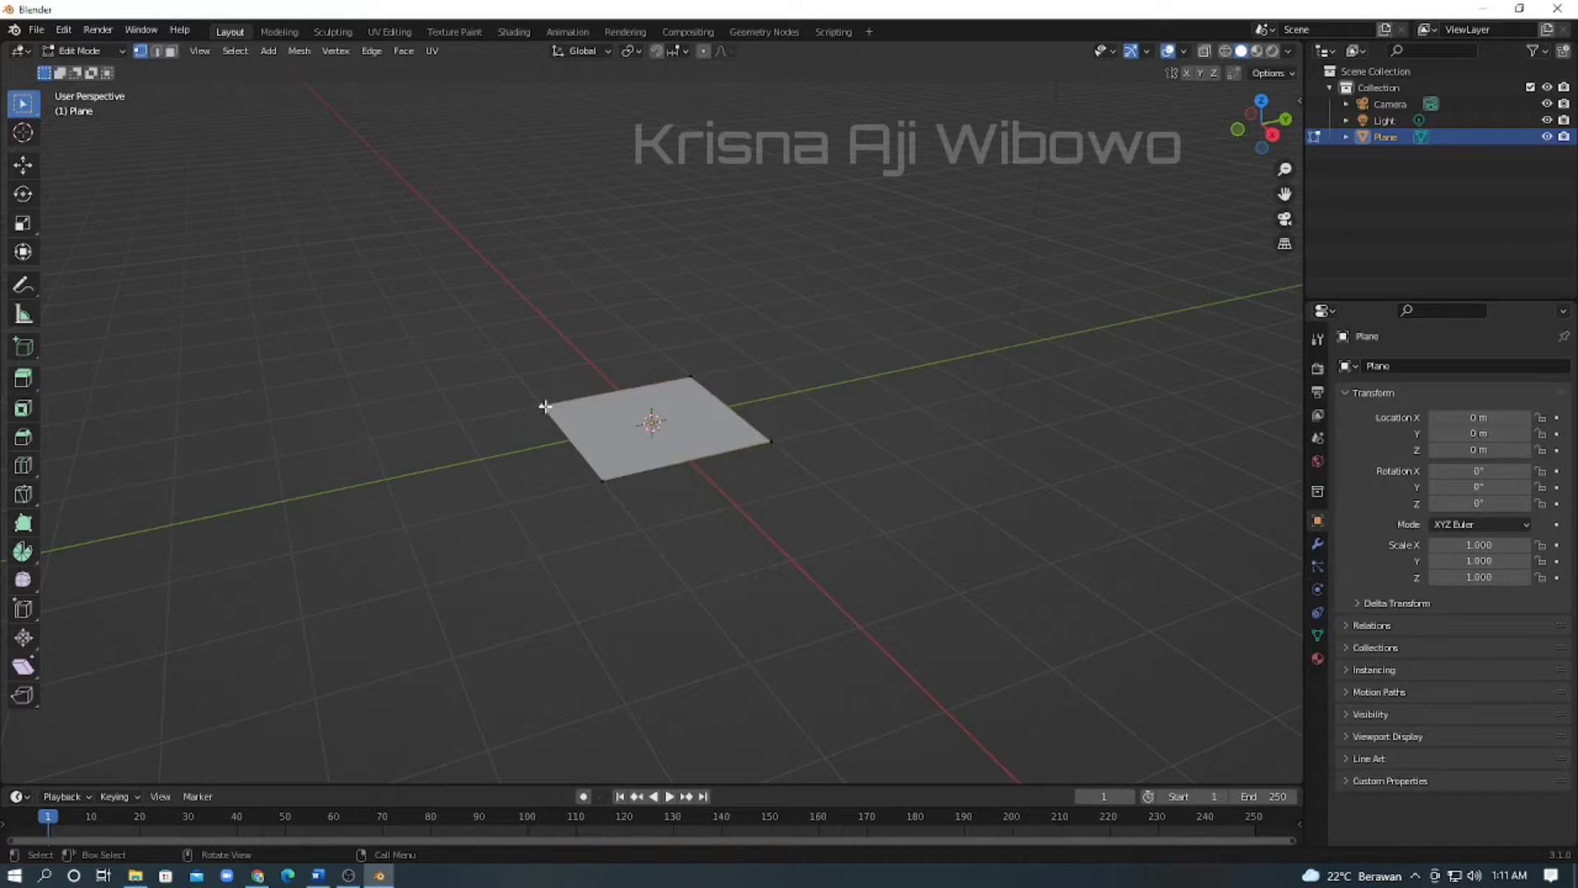
{"action": "left_click", "coordinate": [156, 51]}
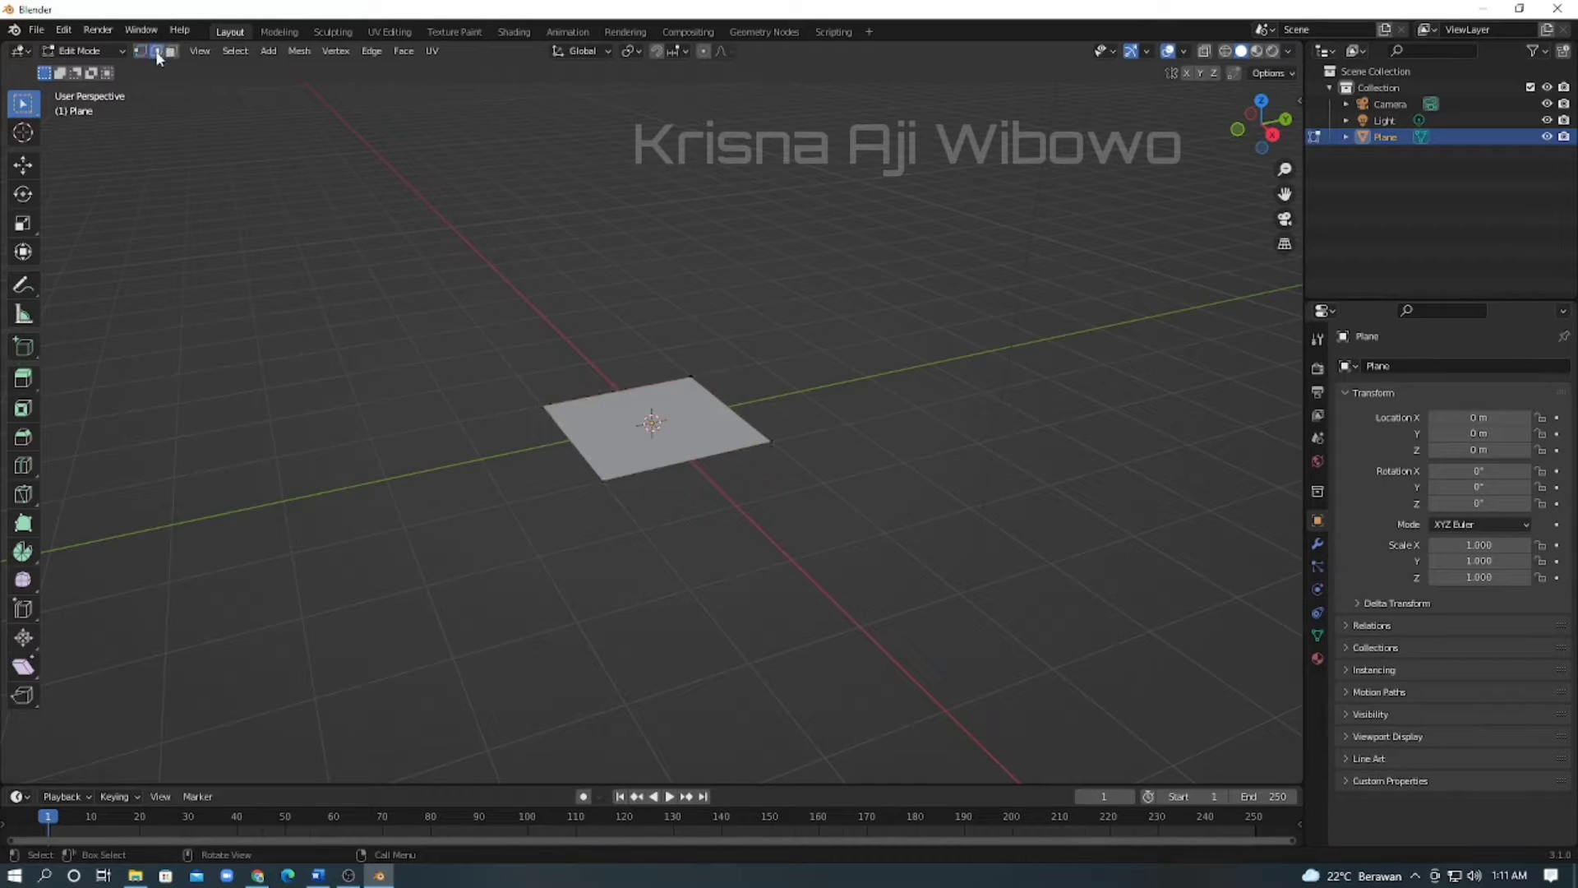
{"action": "left_click", "coordinate": [594, 394]}
{"action": "left_click", "coordinate": [732, 454]}
{"action": "left_click", "coordinate": [174, 53]}
{"action": "left_click", "coordinate": [706, 414]}
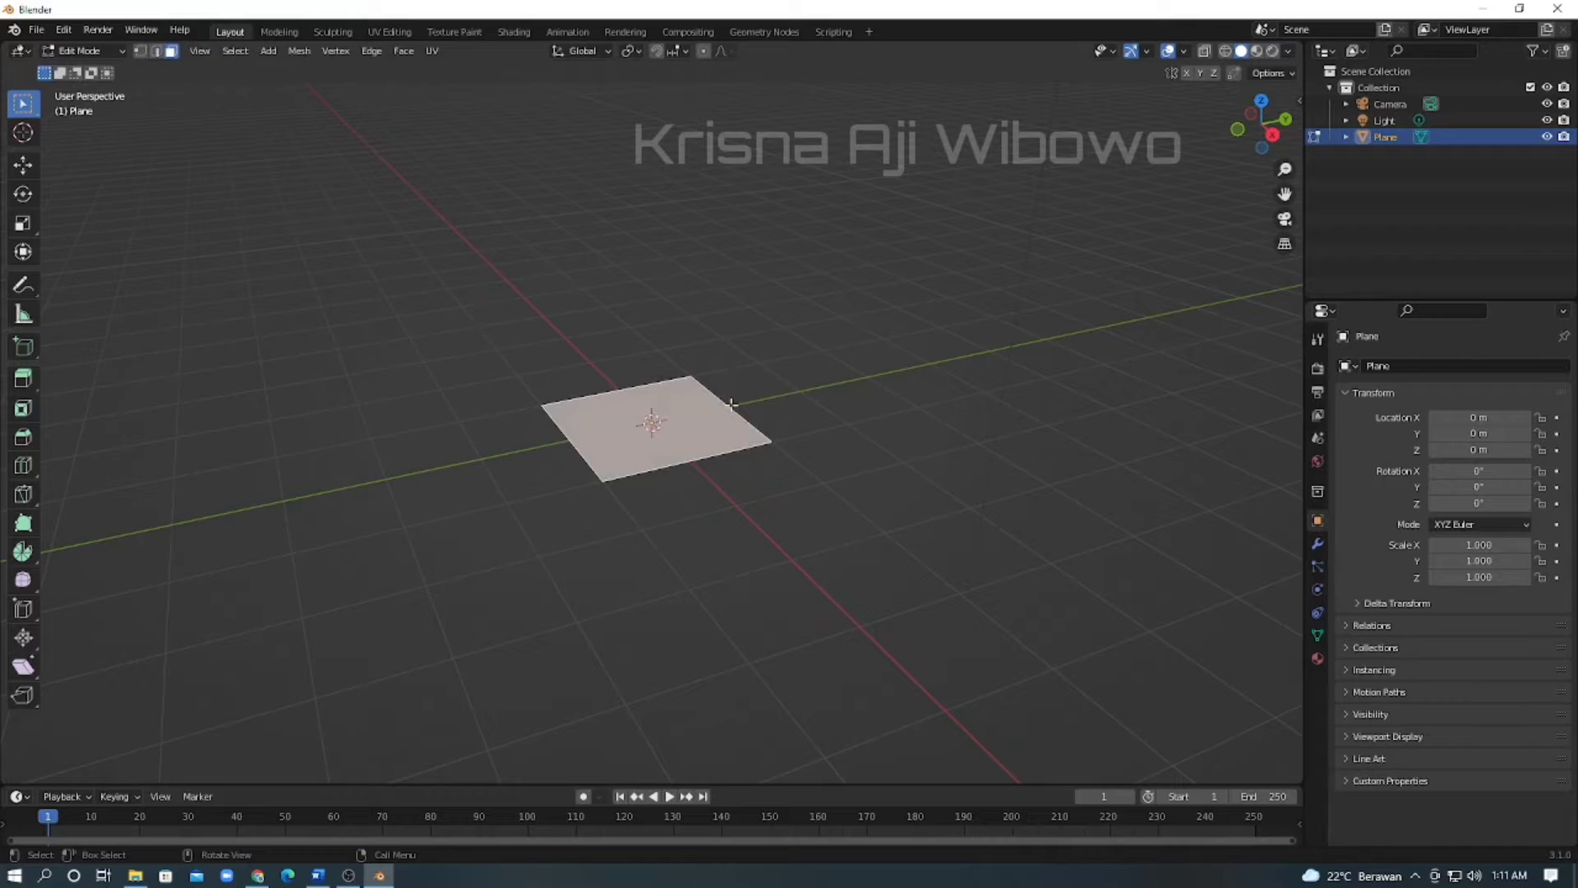
{"action": "left_click", "coordinate": [136, 53]}
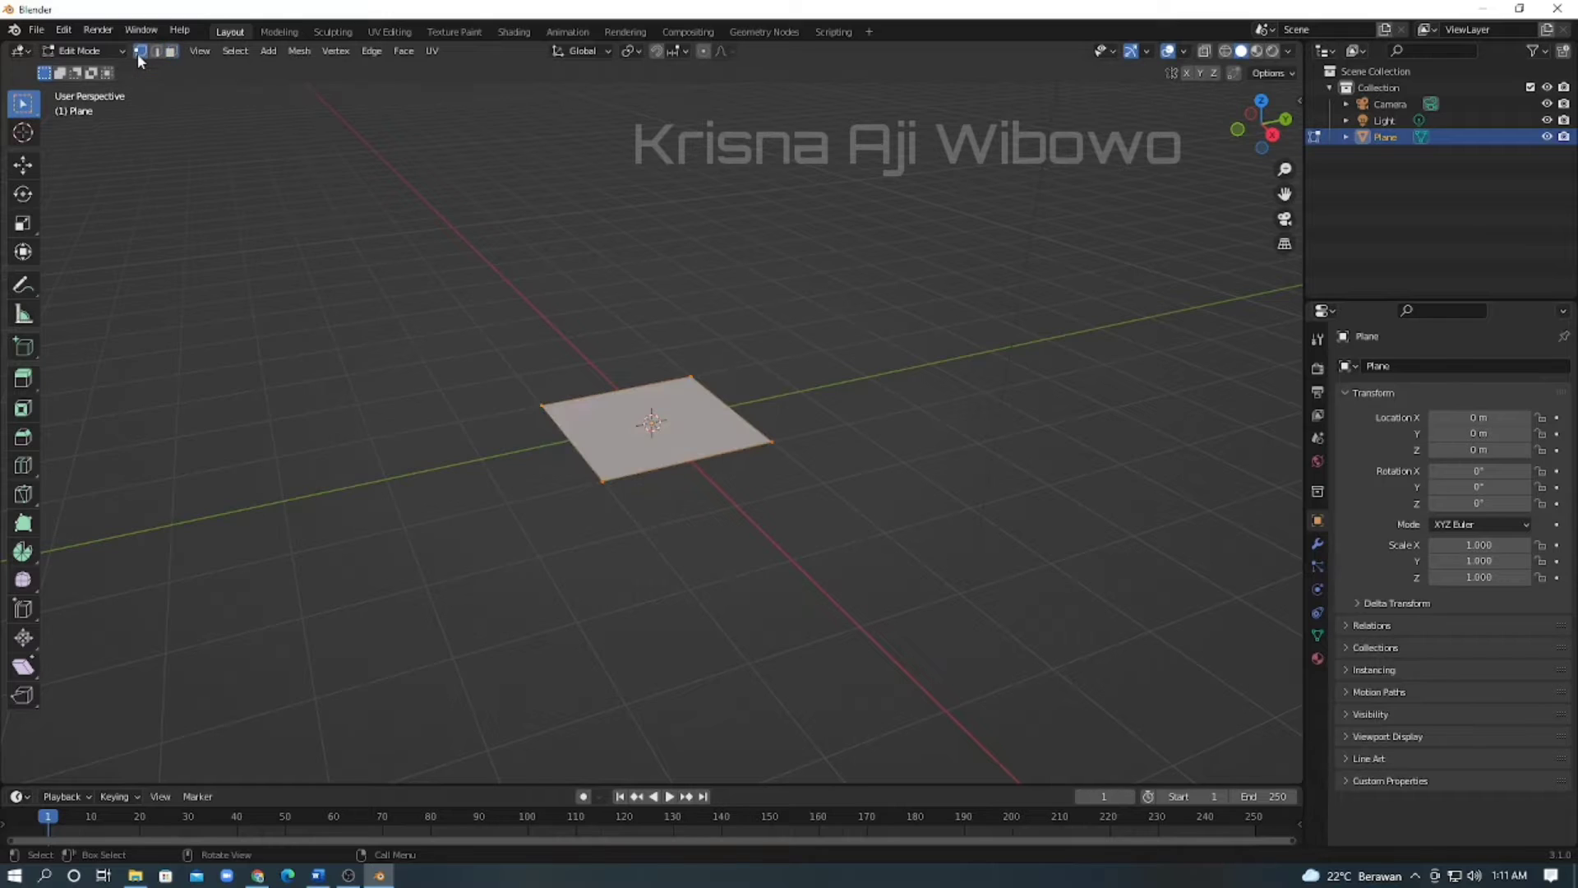
Select all the plane's vertices and scale them uniformly to about three times the size.
{"action": "left_click_drag", "start_coordinate": [258, 125], "coordinate": [966, 626]}
{"action": "left_click_drag", "start_coordinate": [426, 245], "coordinate": [852, 586]}
{"action": "left_click_drag", "start_coordinate": [493, 342], "coordinate": [844, 562]}
{"action": "scroll", "coordinate": [945, 469], "scroll_direction": "down", "scroll_amount": 2}
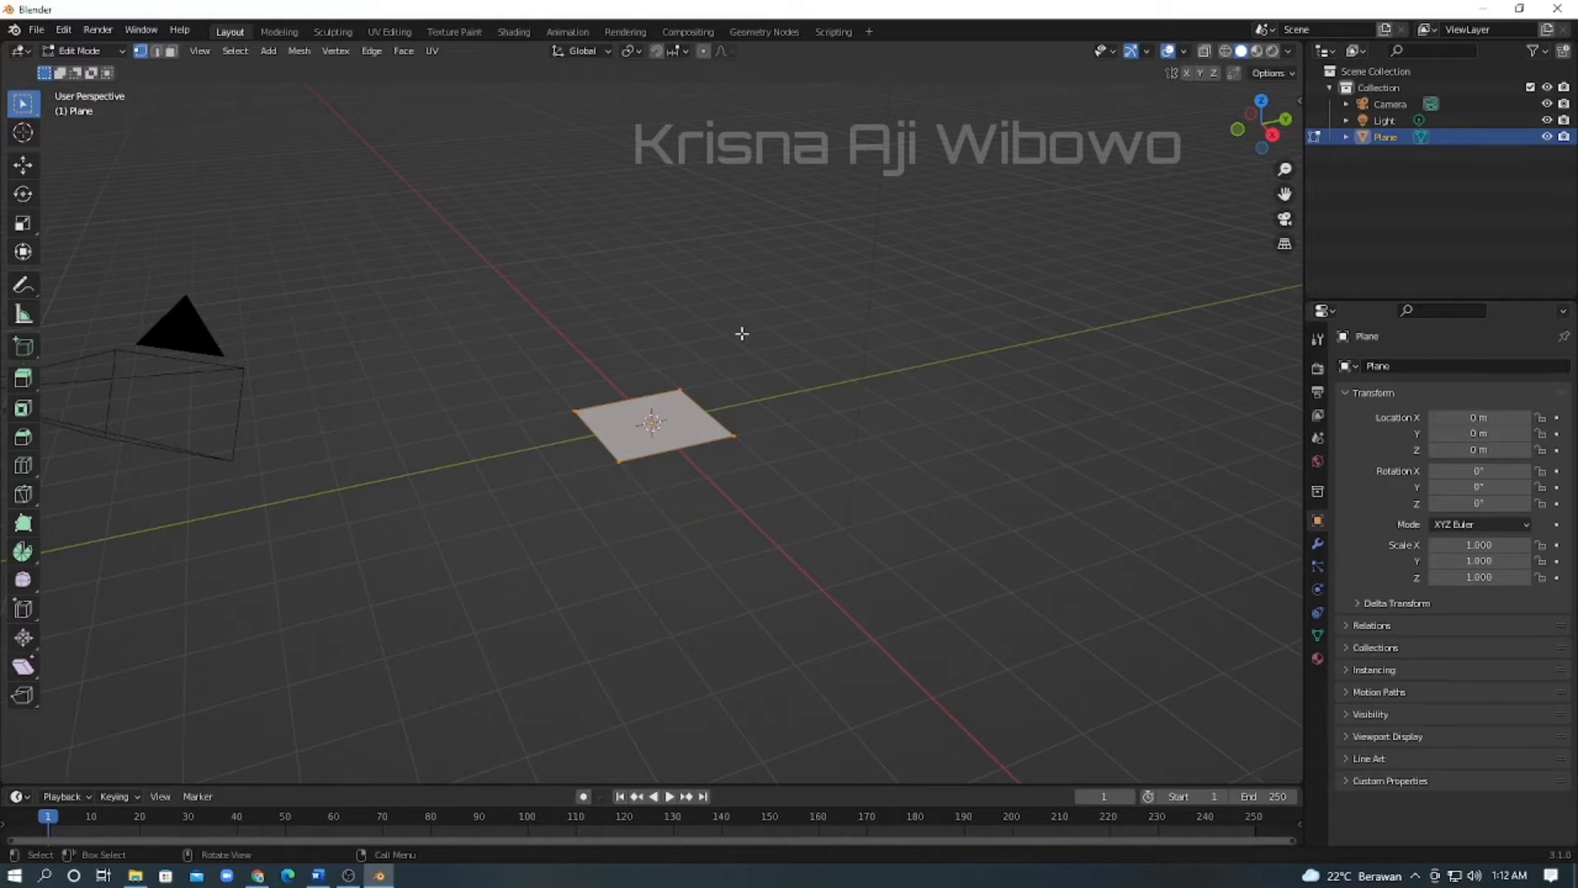
{"action": "key", "text": "s"}
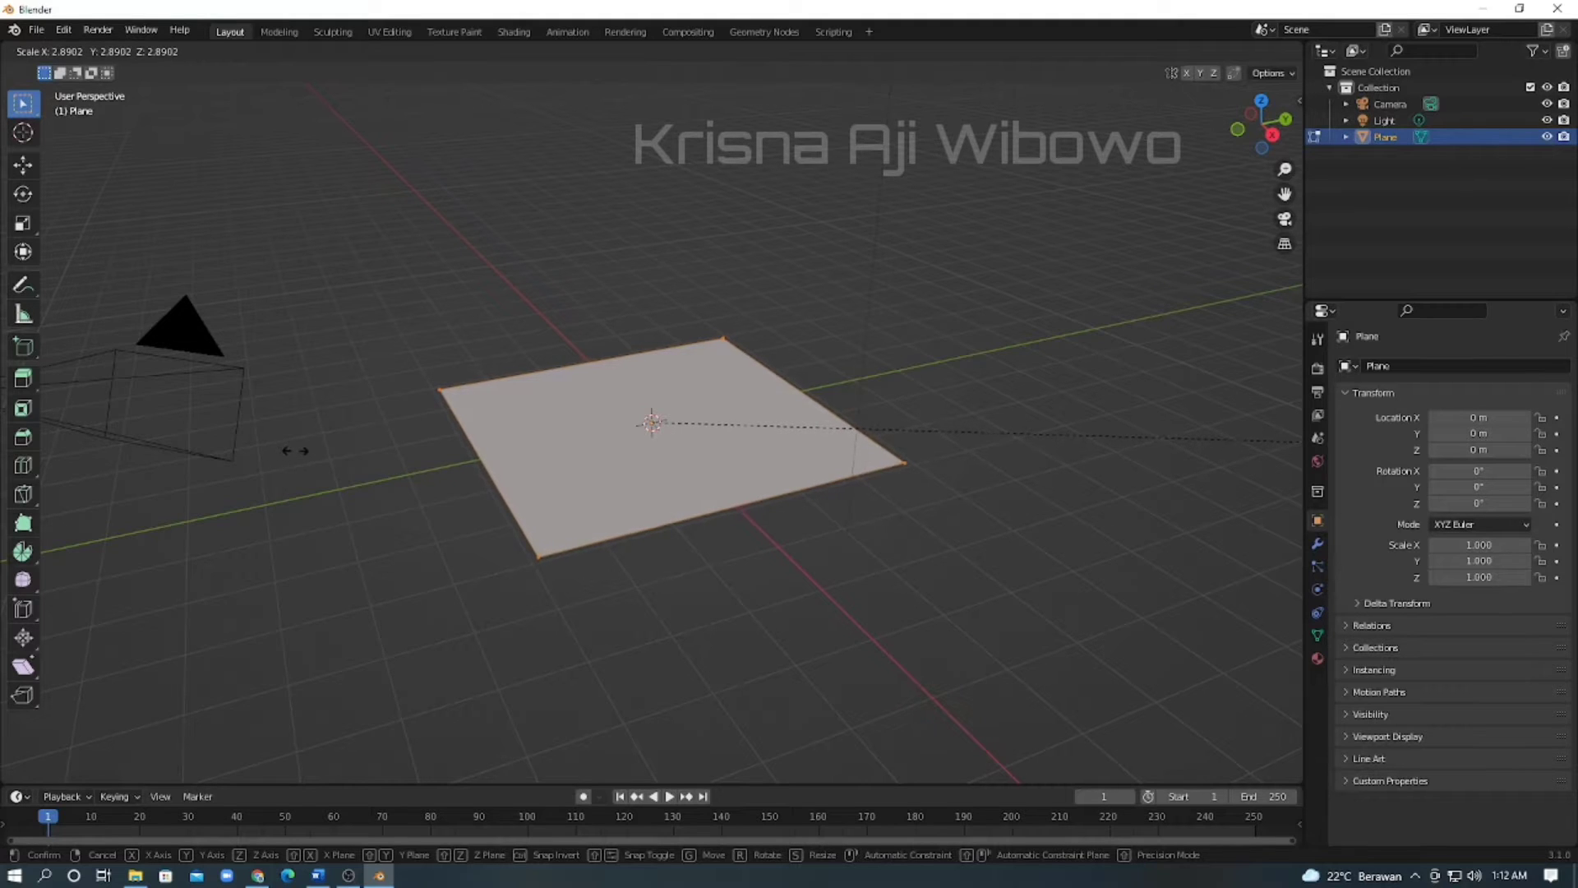
{"action": "left_click", "coordinate": [318, 442]}
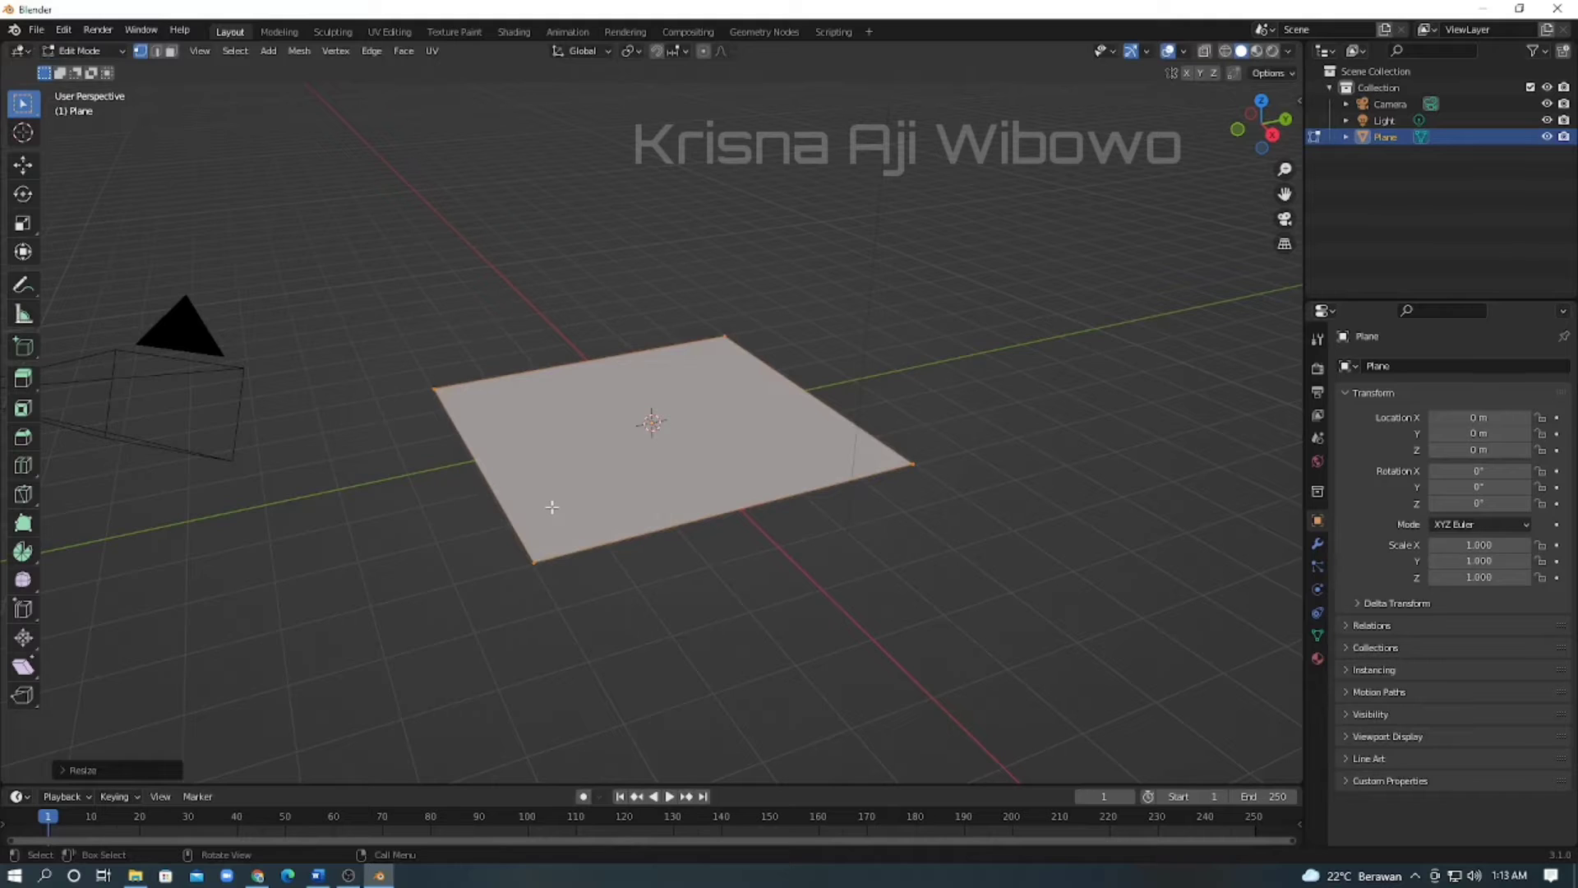
Using edge selection, move the plane's edge on the positive X side about 0.95 m inward along the X axis.
{"action": "left_click", "coordinate": [629, 514]}
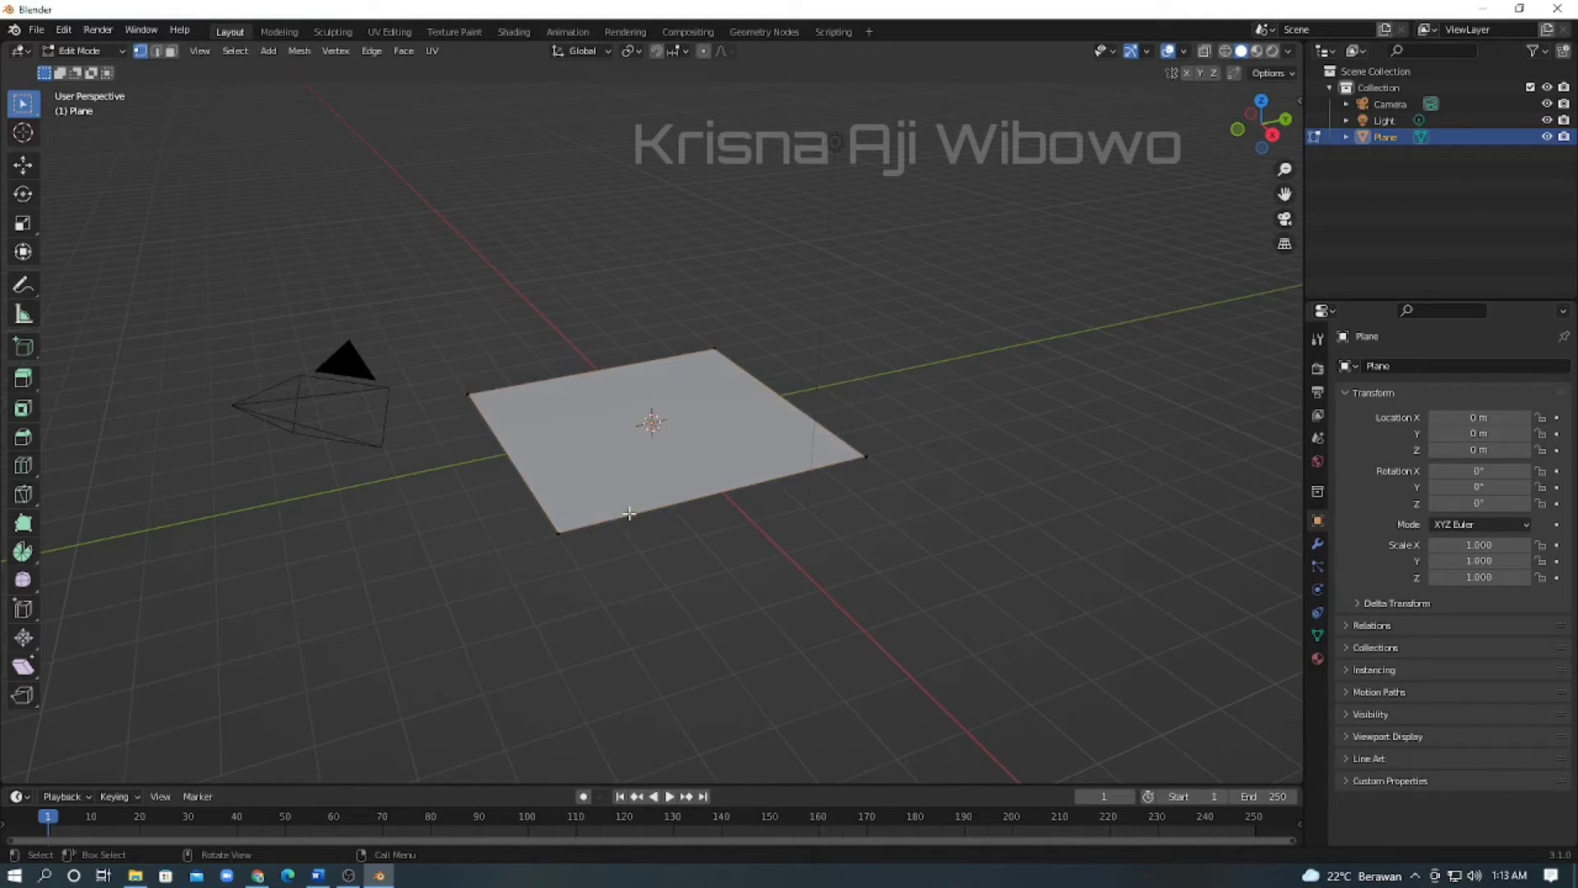
{"action": "left_click", "coordinate": [156, 51]}
{"action": "left_click", "coordinate": [684, 503]}
{"action": "key", "text": "g"}
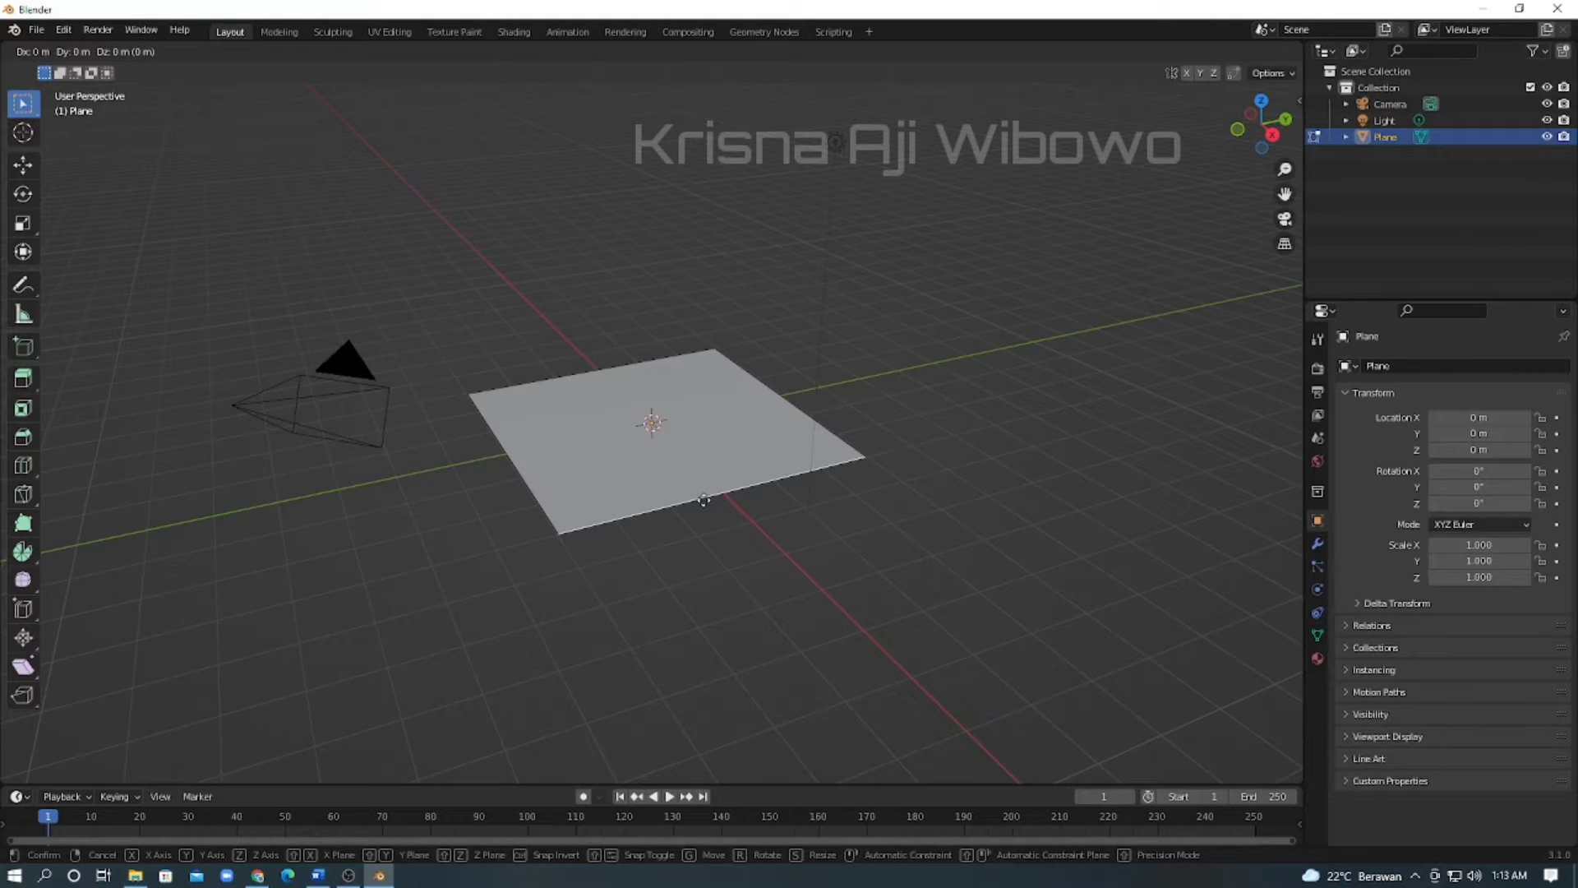
{"action": "key", "text": "x"}
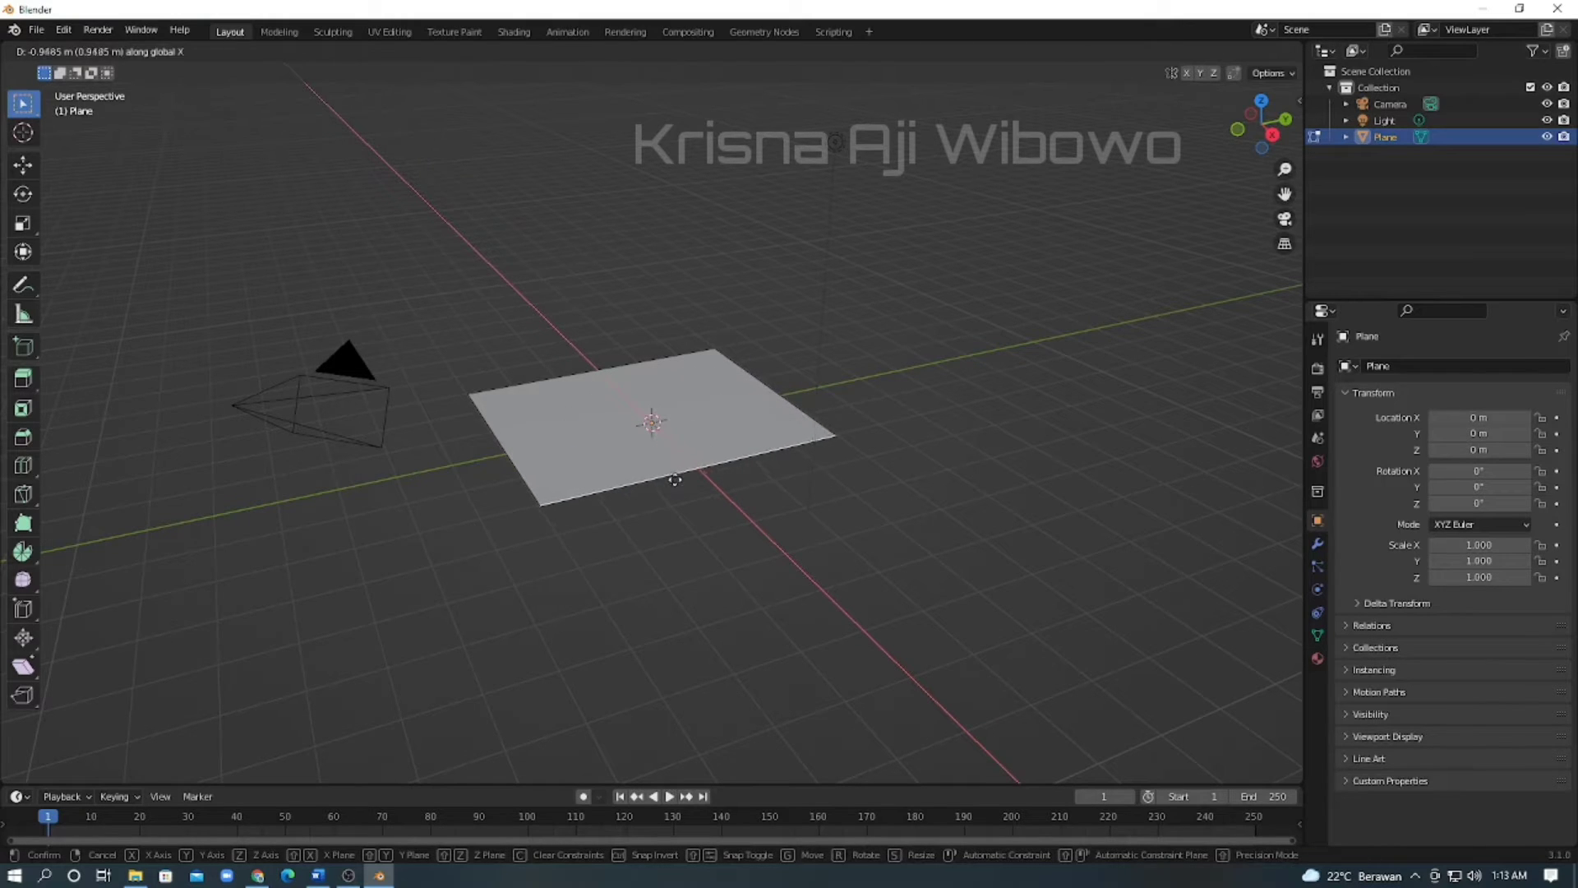
{"action": "left_click", "coordinate": [673, 481]}
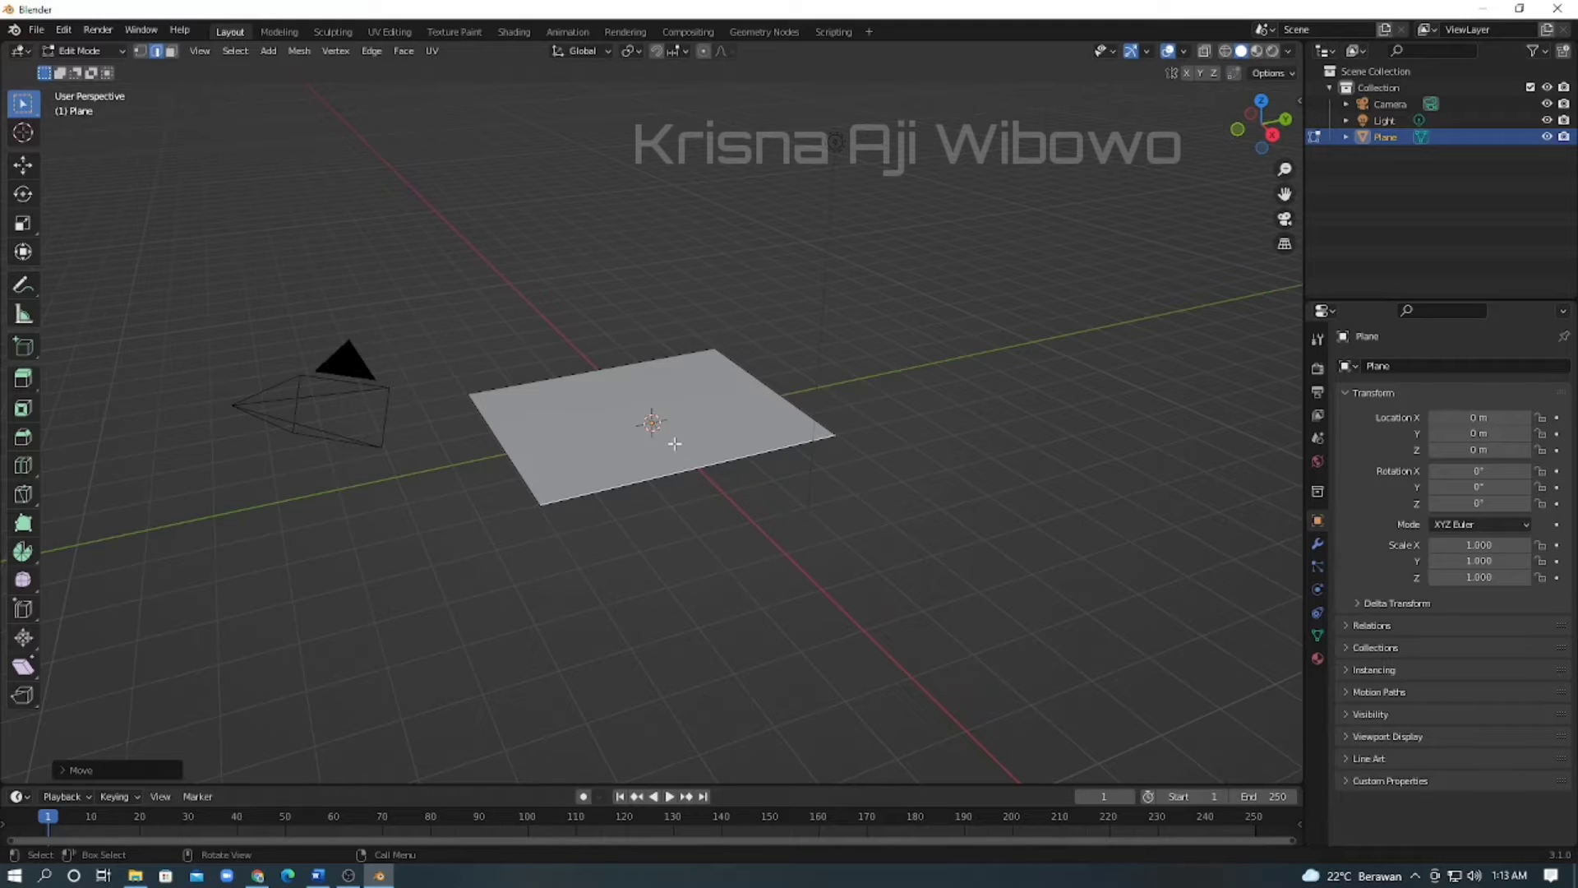
Move the plane's edge on the positive Y side outward along the Y axis to lengthen the plane.
{"action": "left_click", "coordinate": [789, 400]}
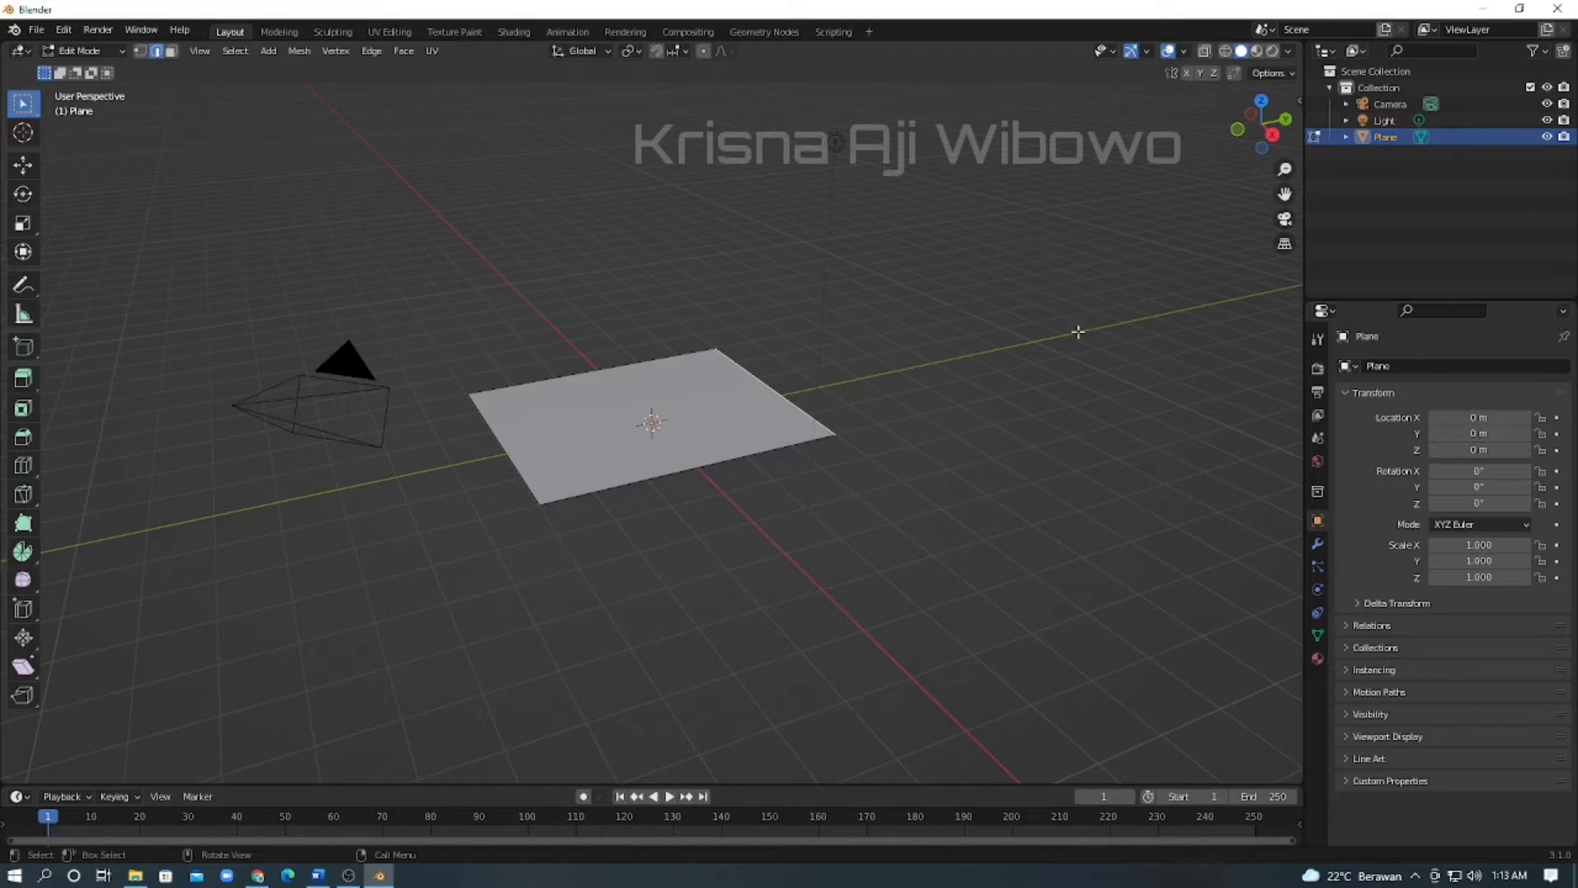
{"action": "key", "text": "g"}
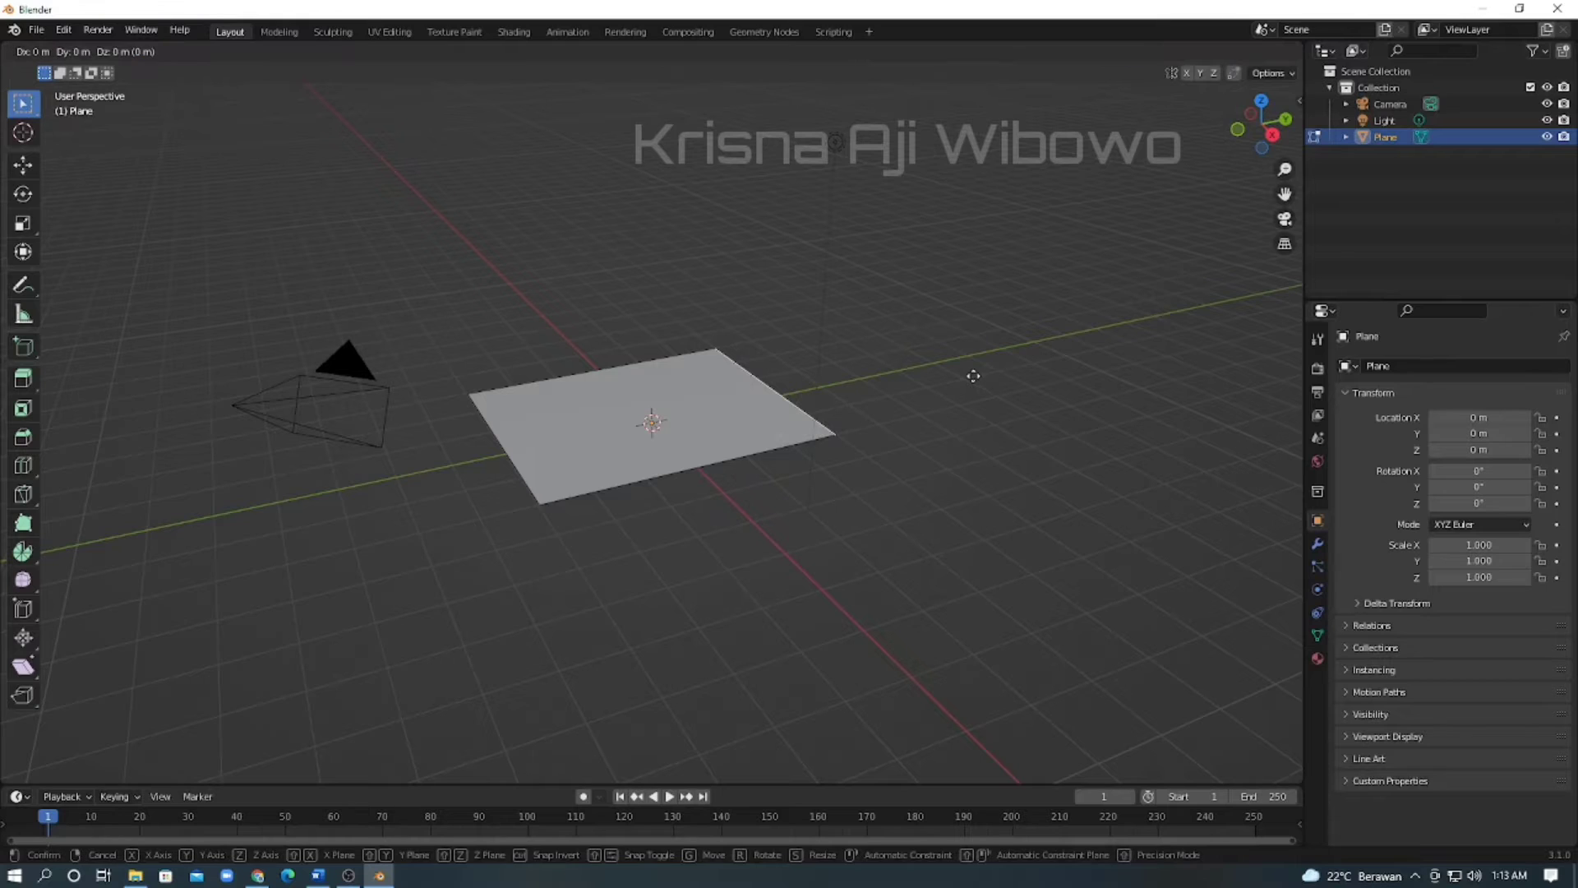
{"action": "key", "text": "y"}
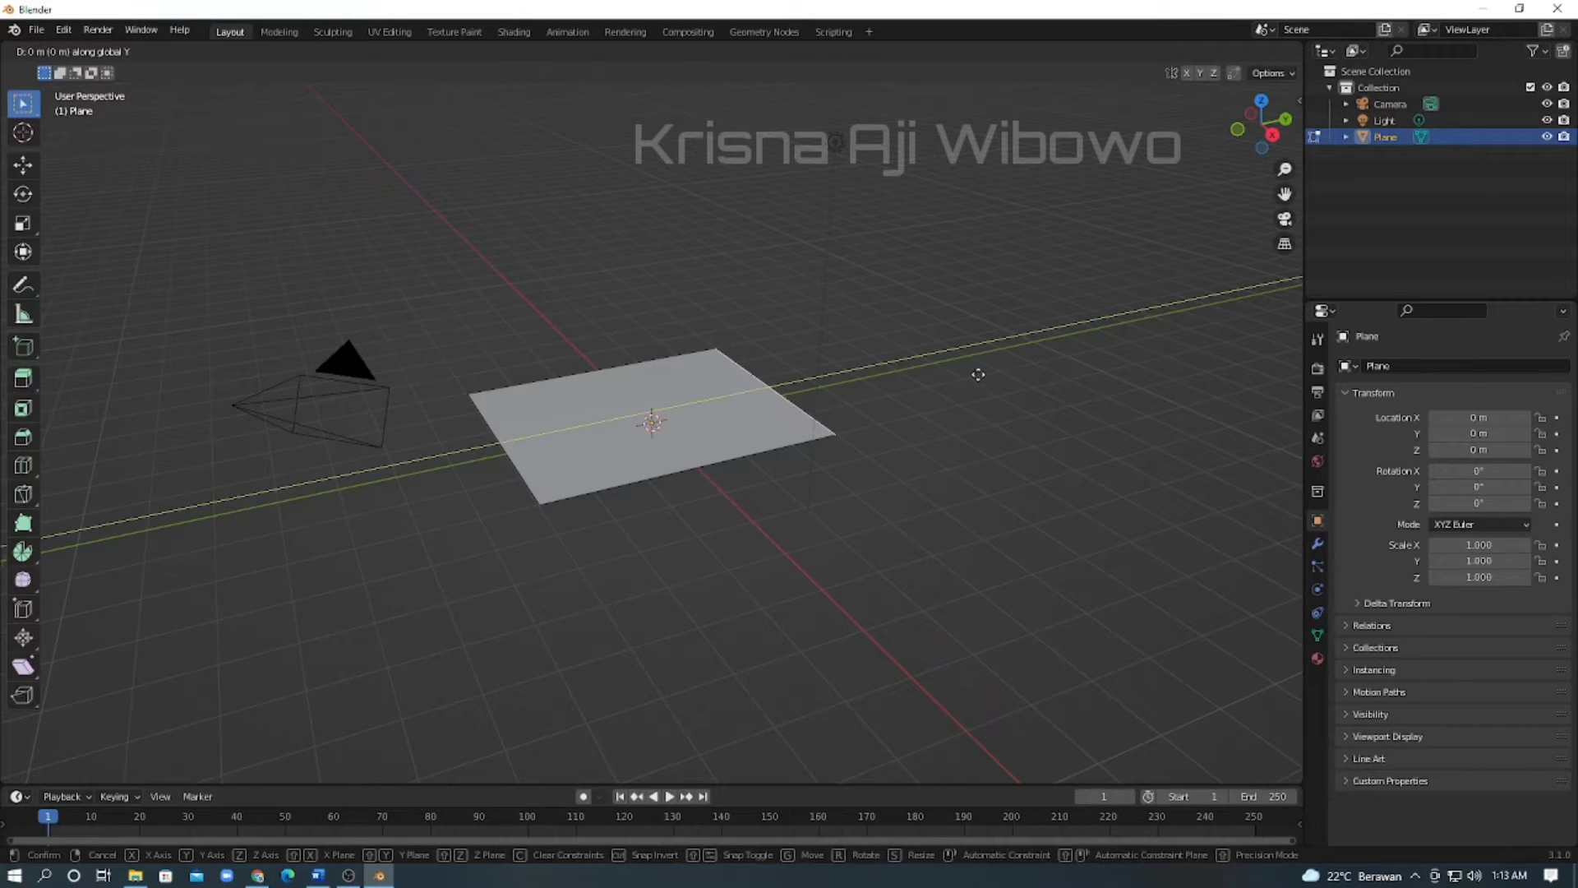
{"action": "left_click", "coordinate": [1049, 340]}
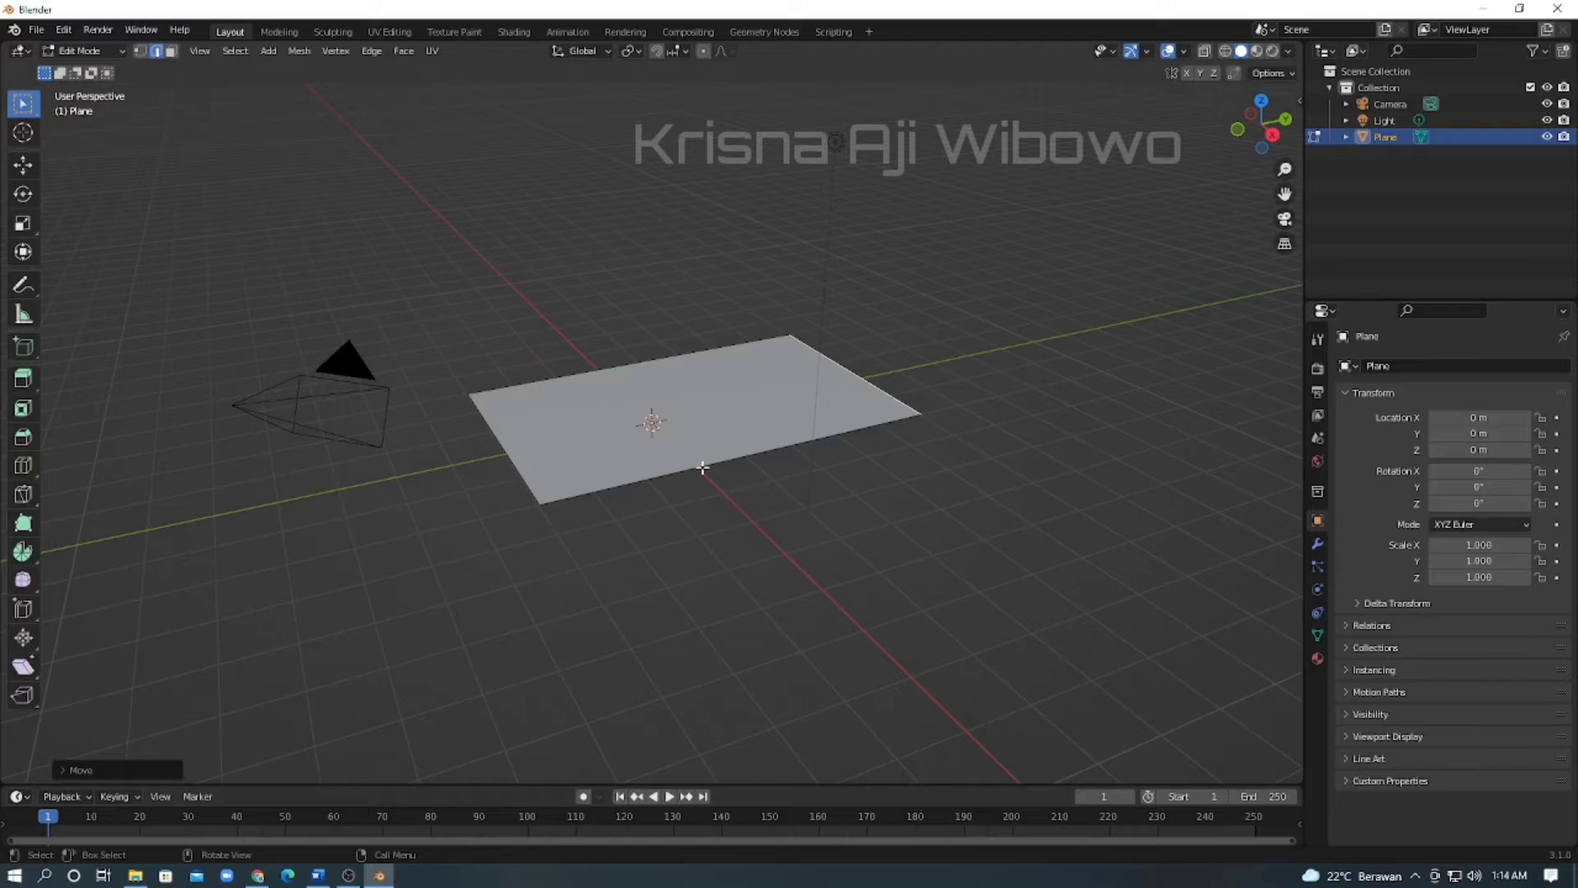
Add seven evenly spaced loop cuts across the plane's long side, dividing its length along the Y axis without sliding them.
{"action": "key", "text": "Tab"}
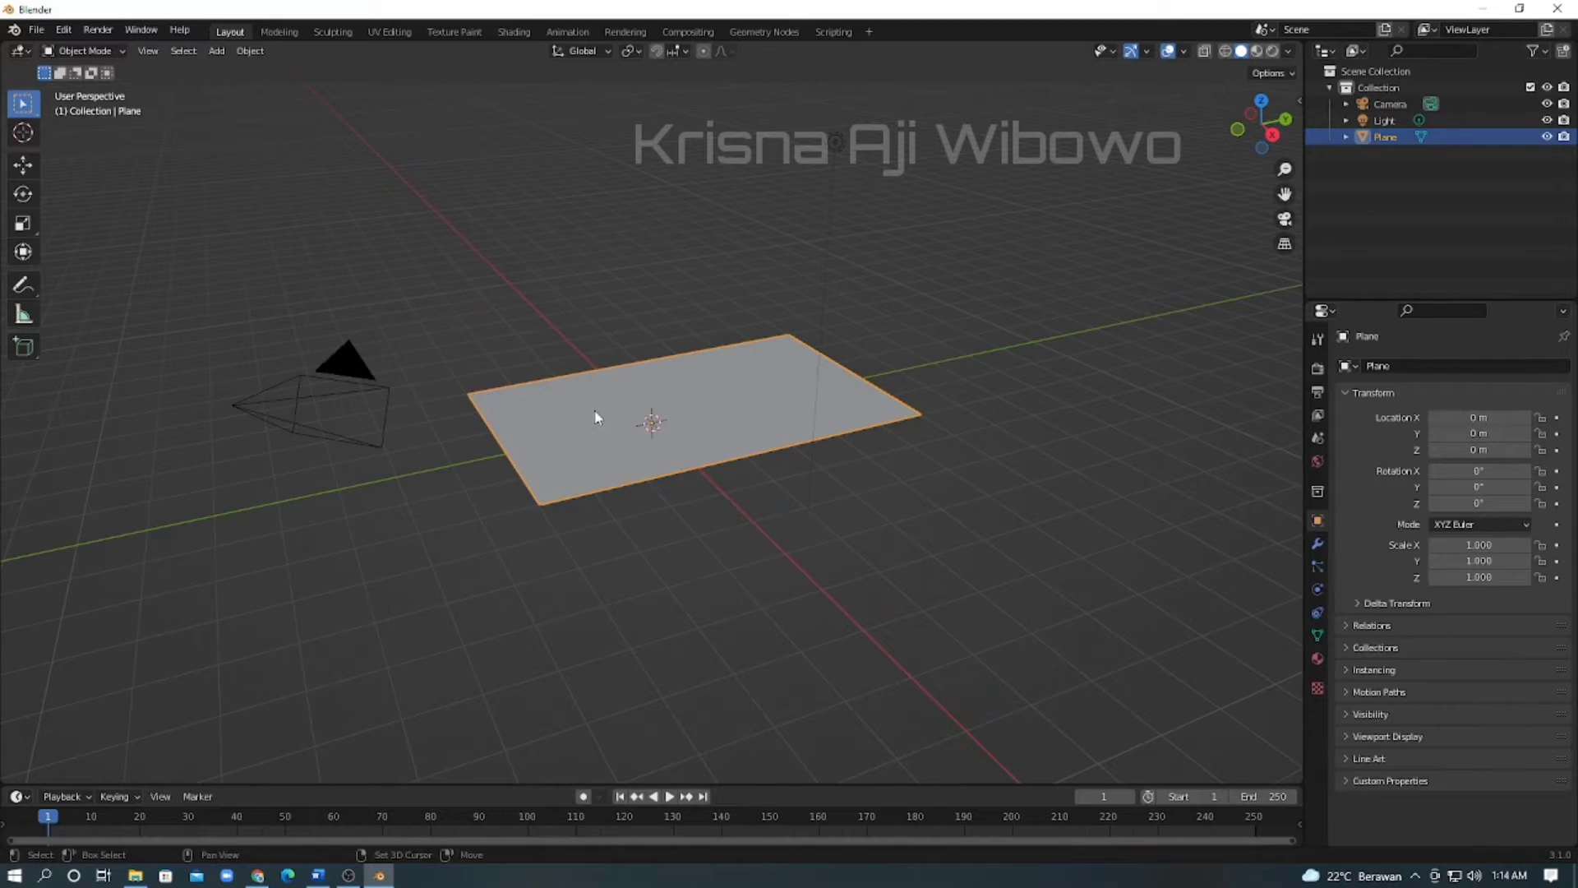
{"action": "key", "text": "Tab"}
{"action": "key", "text": "ctrl+r"}
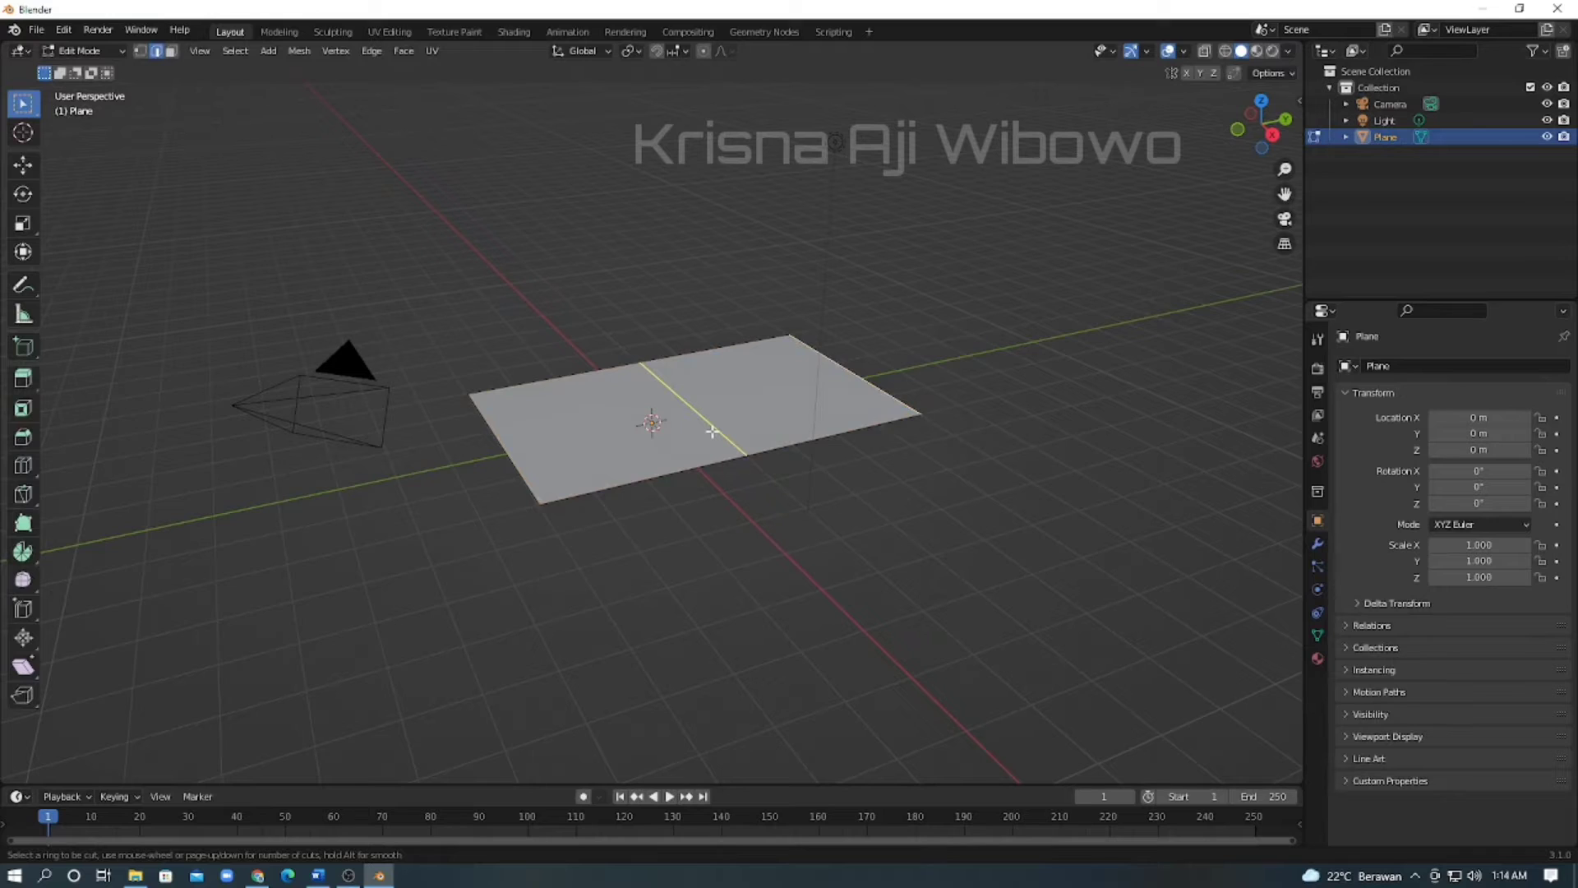
{"action": "scroll", "coordinate": [712, 431], "scroll_direction": "up", "scroll_amount": 1}
{"action": "scroll", "coordinate": [712, 430], "scroll_direction": "up", "scroll_amount": 1}
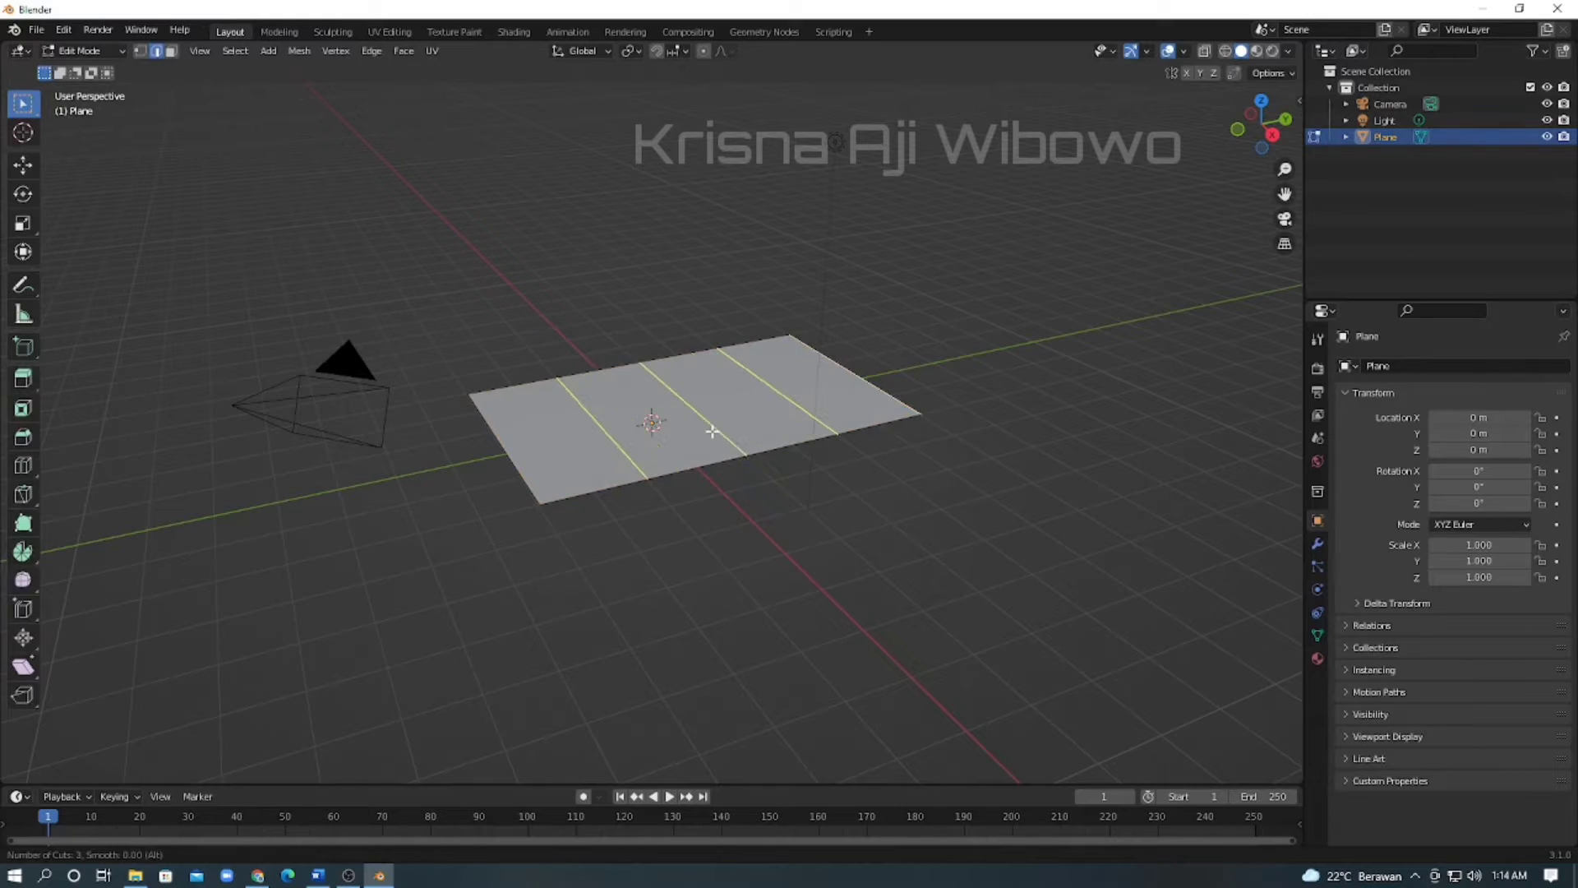
{"action": "scroll", "coordinate": [712, 430], "scroll_direction": "up", "scroll_amount": 3}
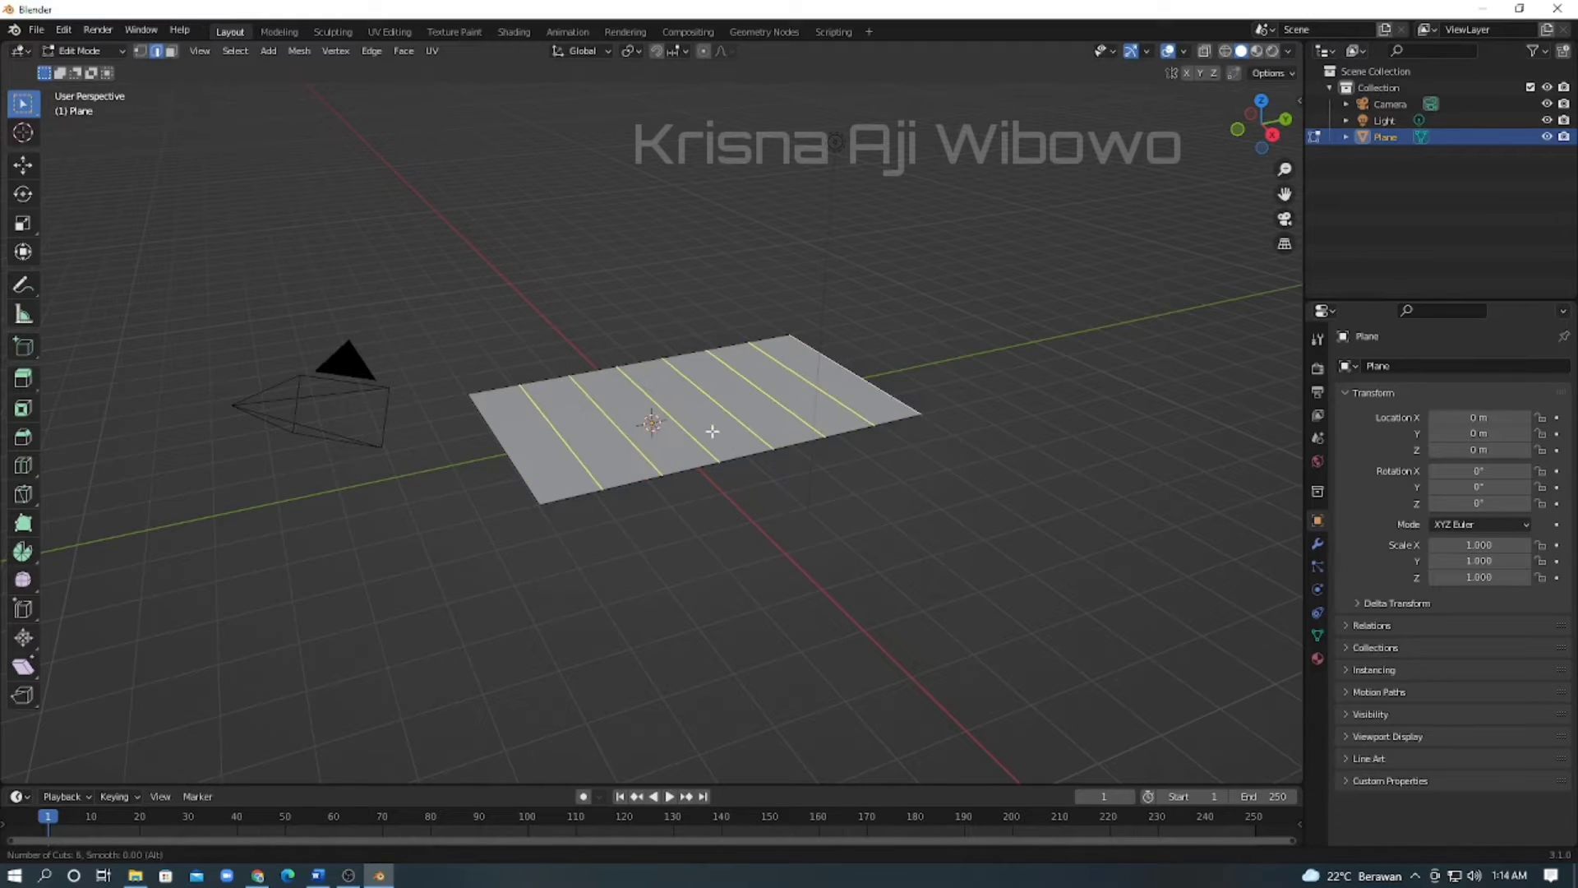
{"action": "scroll", "coordinate": [712, 431], "scroll_direction": "up", "scroll_amount": 1}
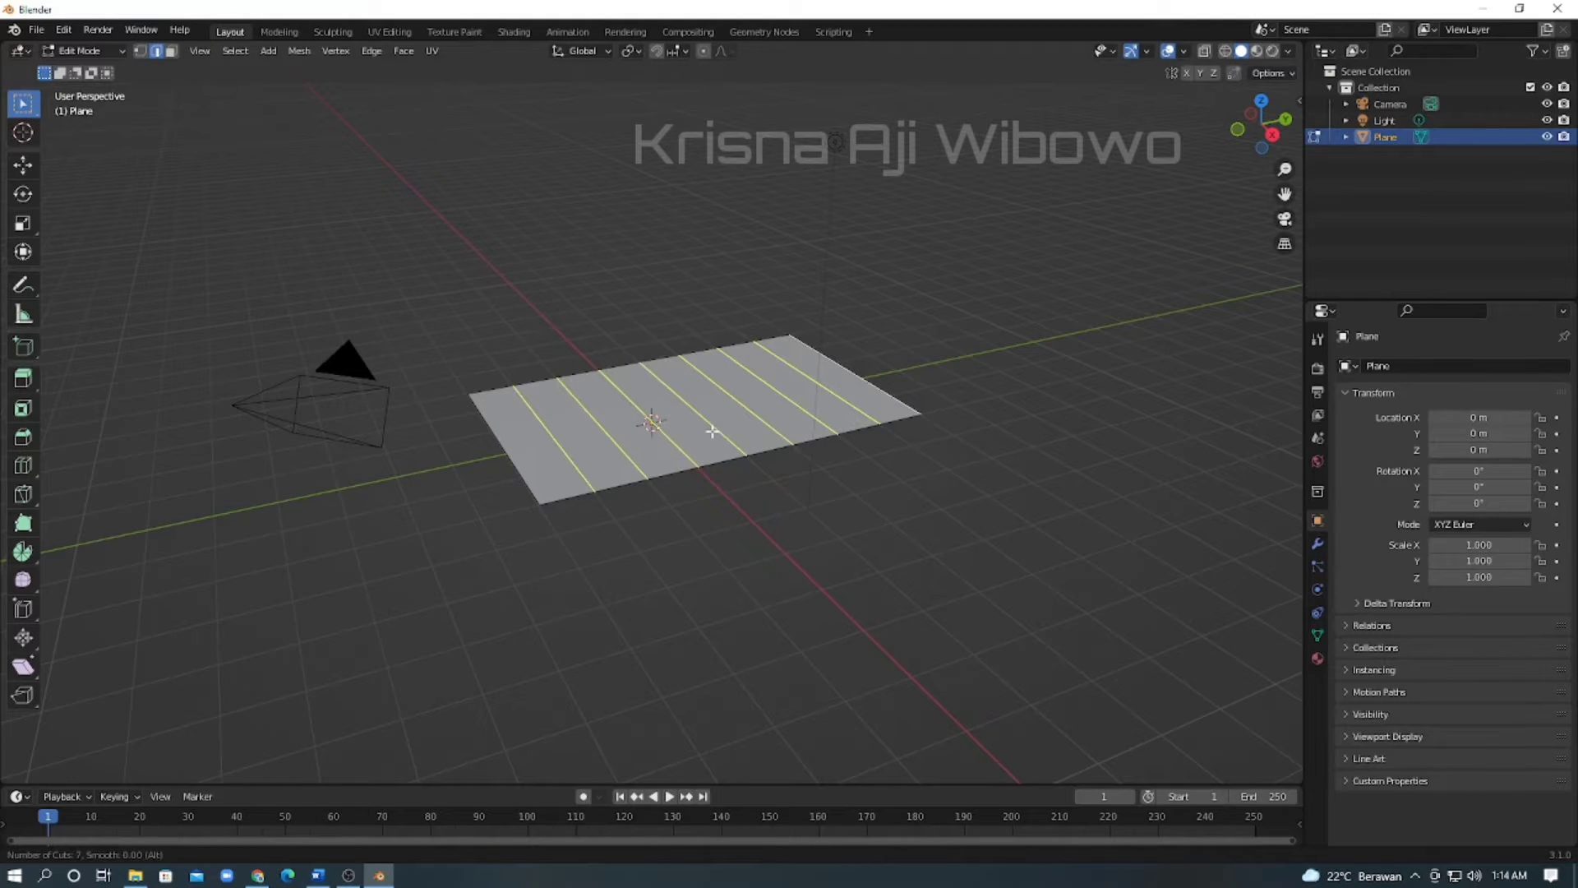
{"action": "left_click", "coordinate": [712, 431]}
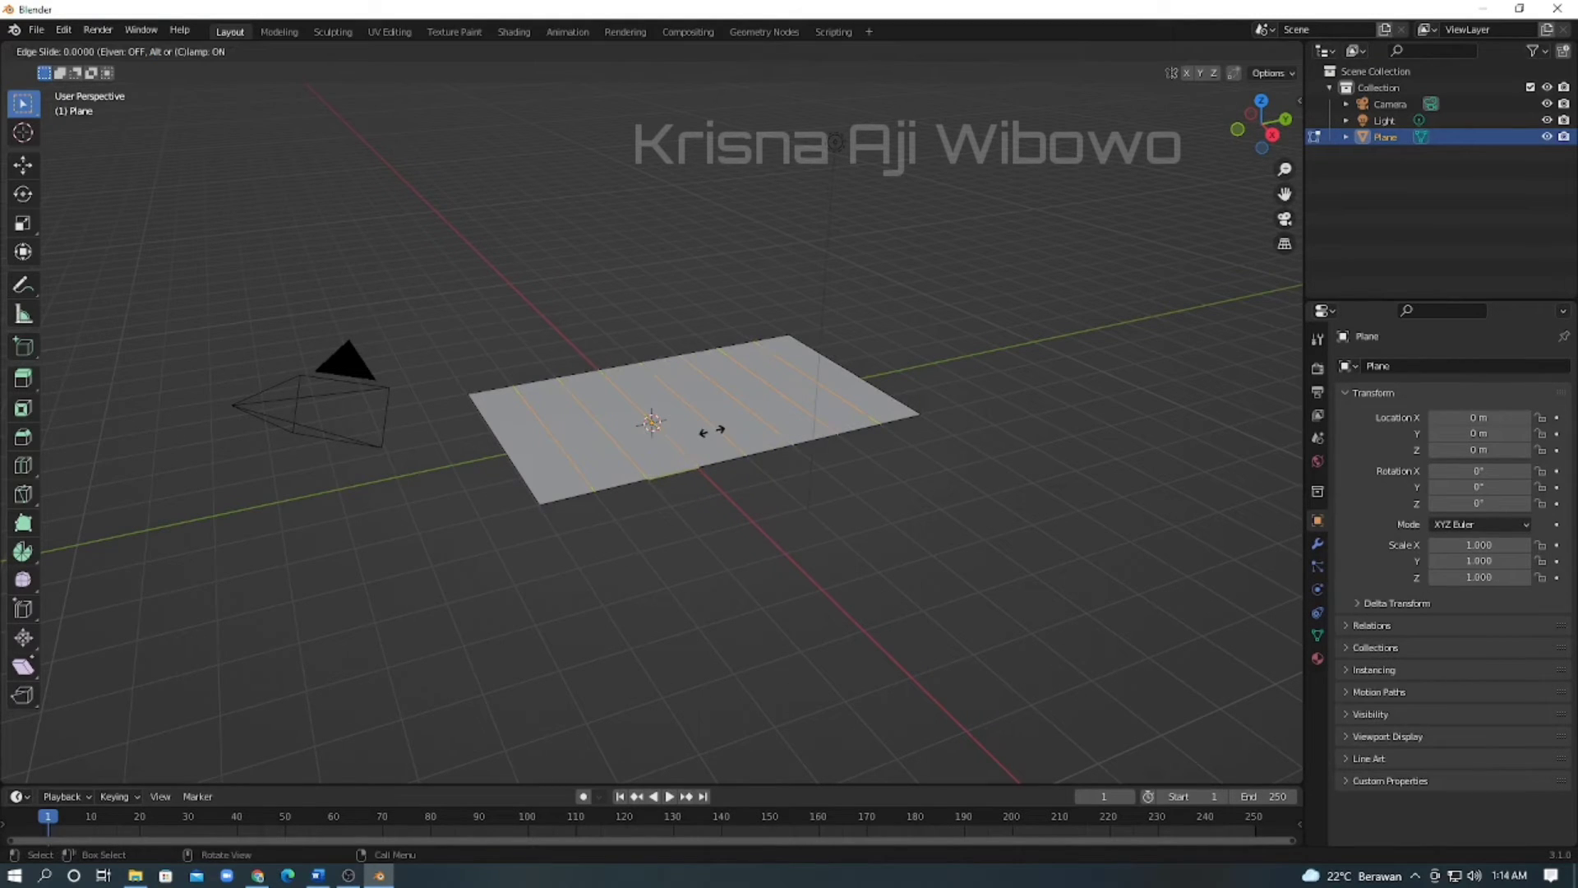
{"action": "left_click", "coordinate": [712, 431]}
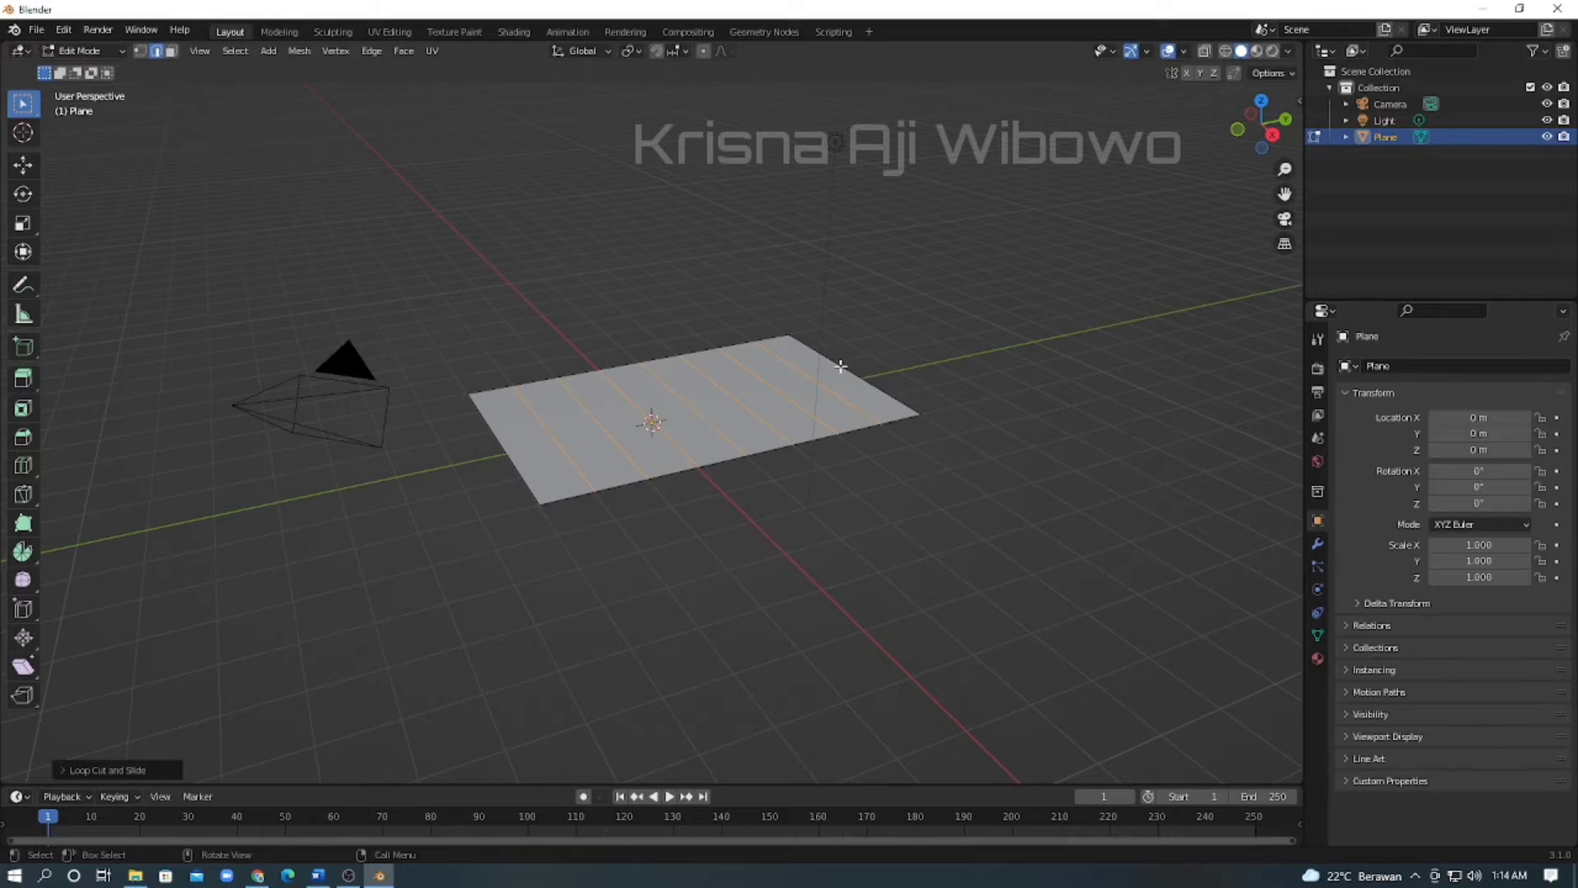
Add four evenly spaced loop cuts along the plane's length without sliding them, and select the whole mesh.
{"action": "key", "text": "ctrl+r"}
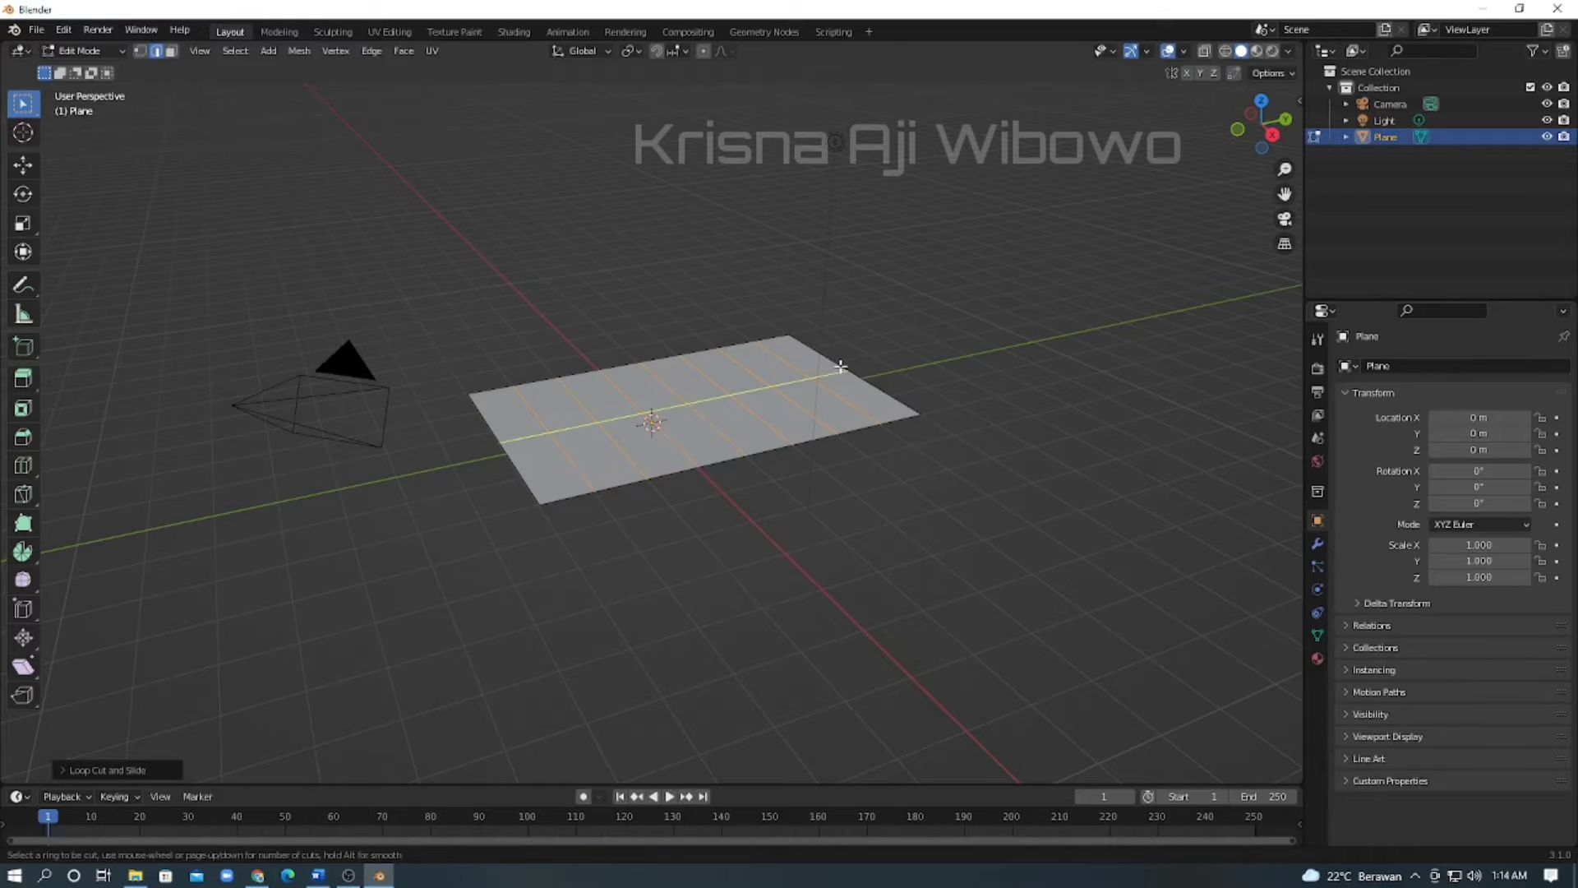
{"action": "scroll", "coordinate": [840, 366], "scroll_direction": "up", "scroll_amount": 2}
{"action": "scroll", "coordinate": [841, 366], "scroll_direction": "up", "scroll_amount": 1}
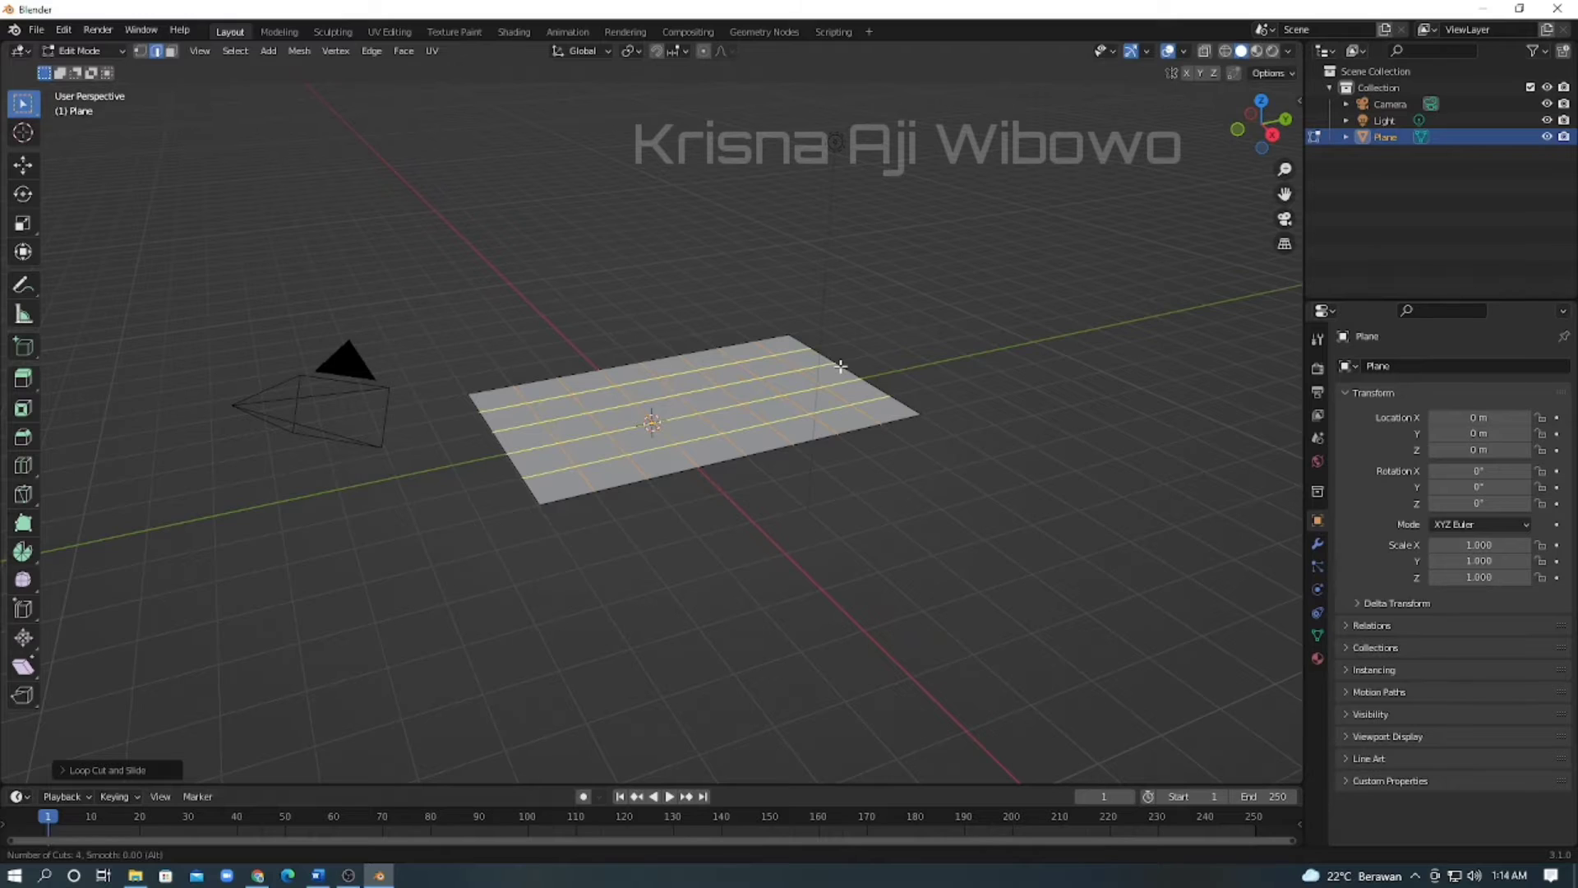
{"action": "left_click", "coordinate": [840, 366]}
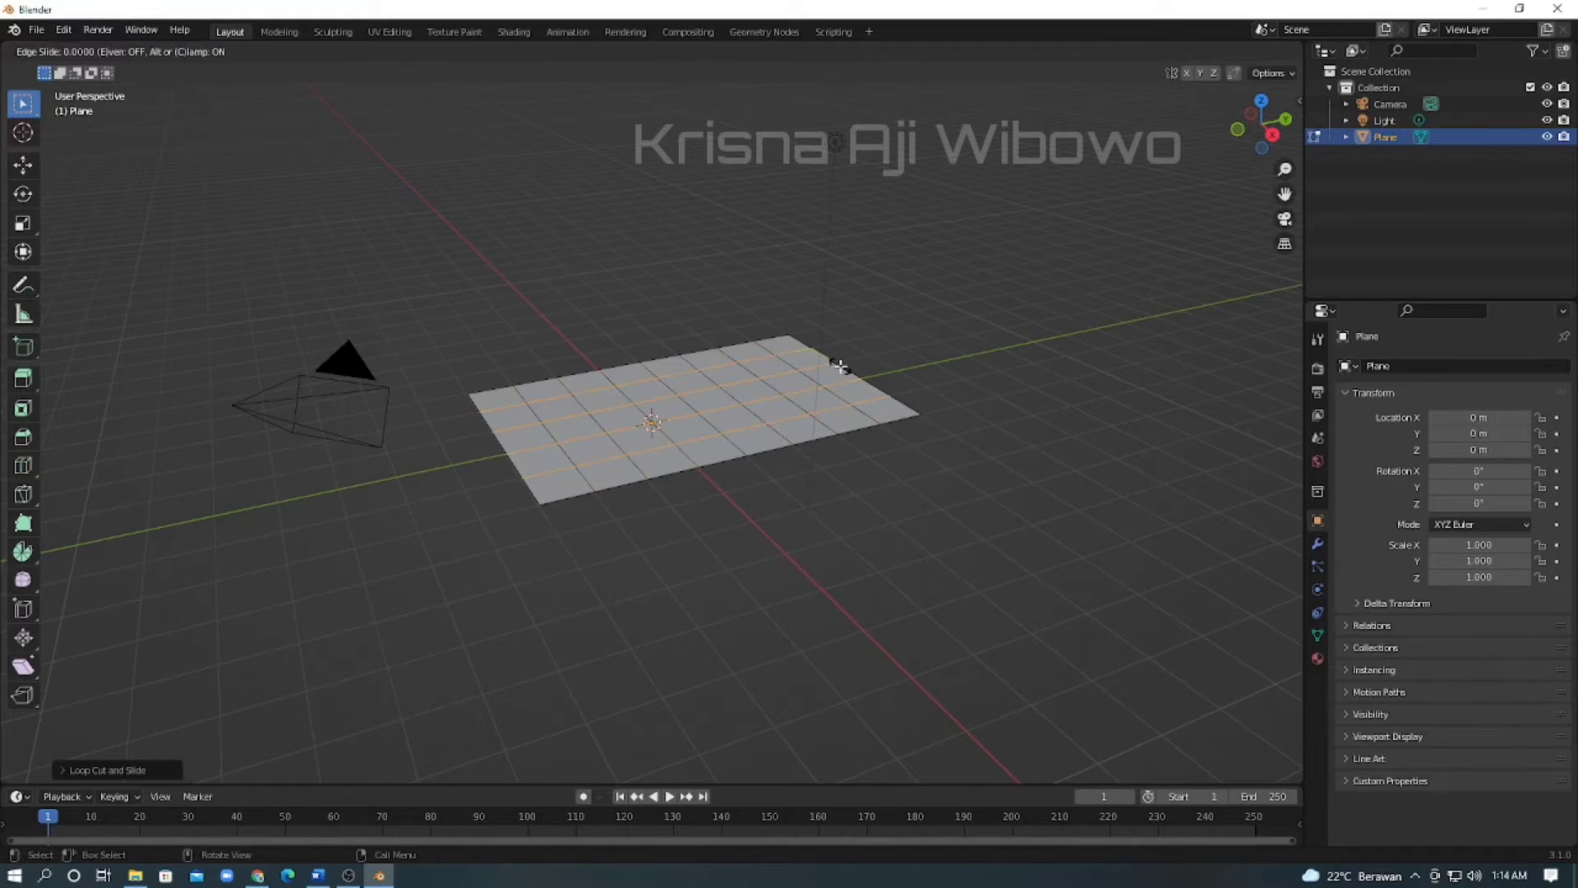
{"action": "right_click", "coordinate": [840, 365]}
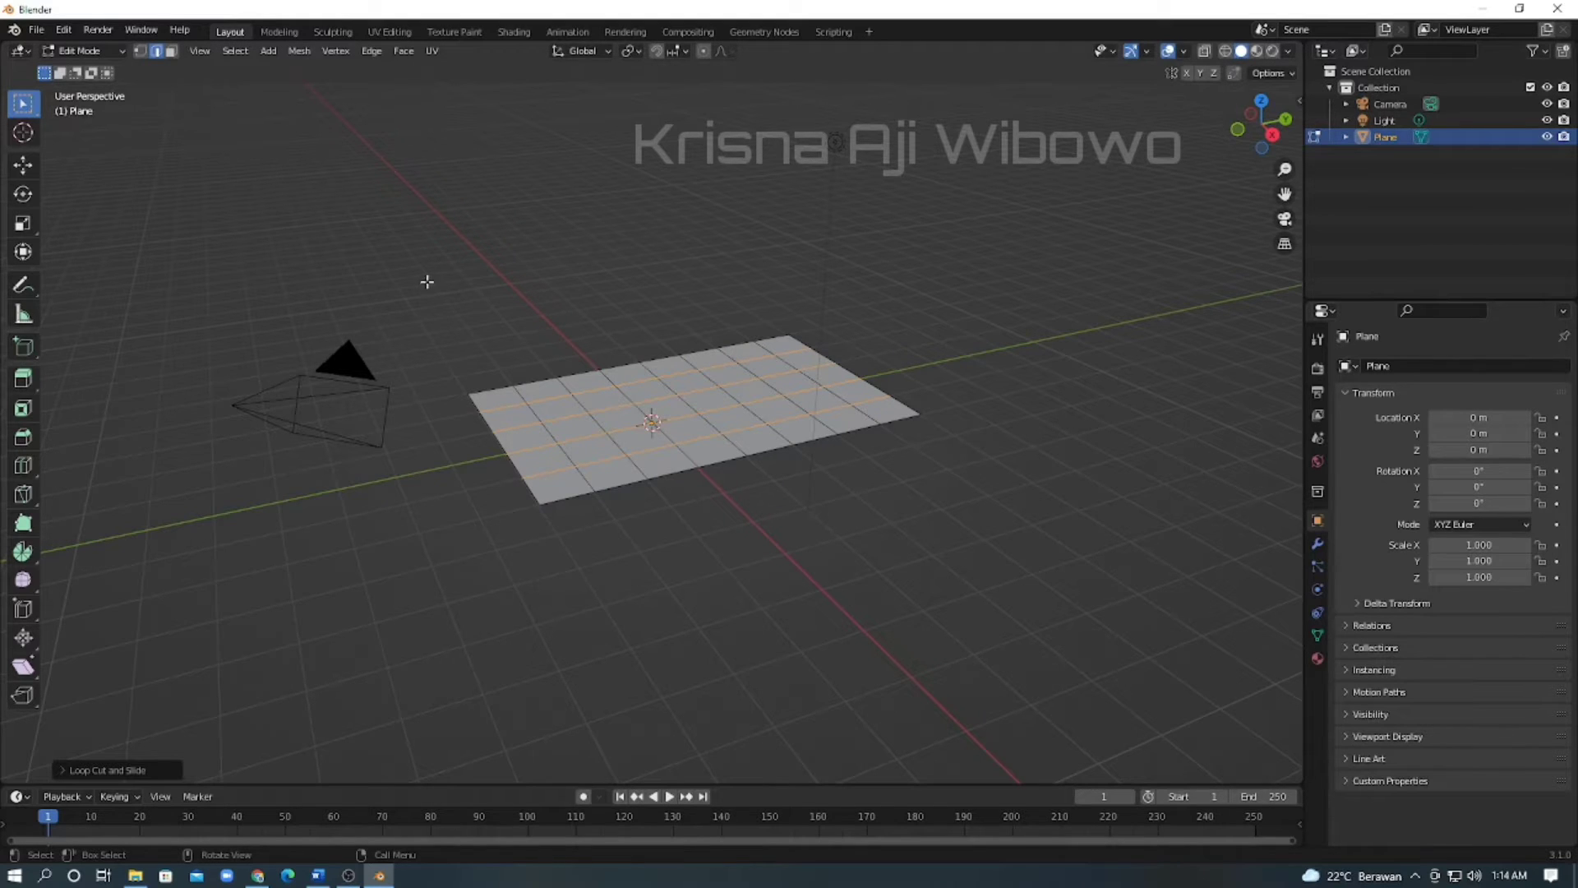
{"action": "left_click_drag", "start_coordinate": [425, 279], "coordinate": [1007, 623]}
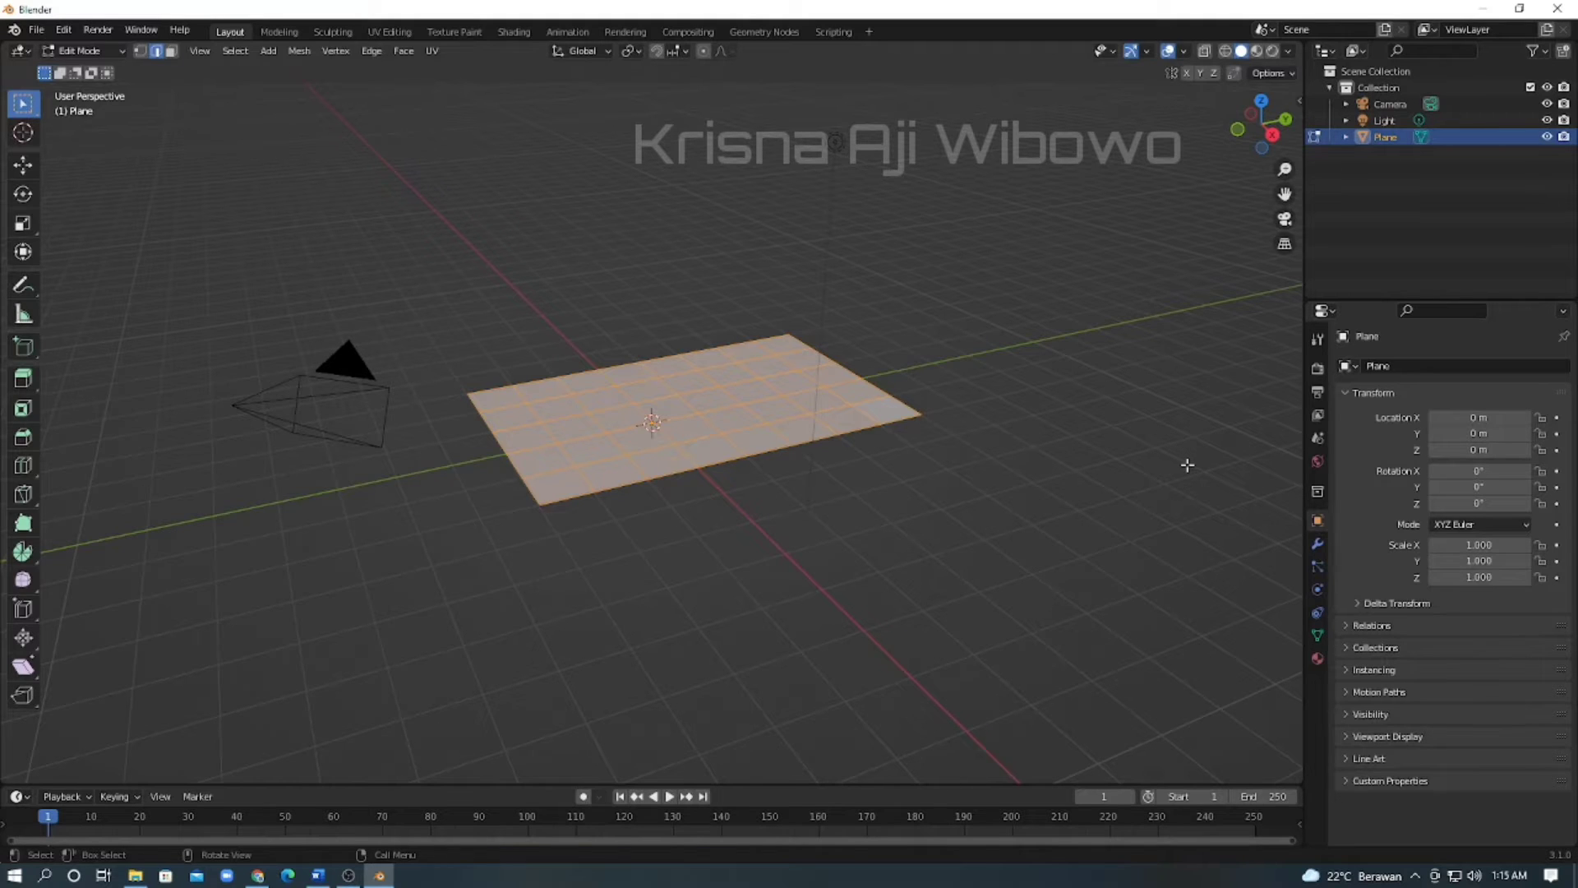
{"action": "key", "text": "r"}
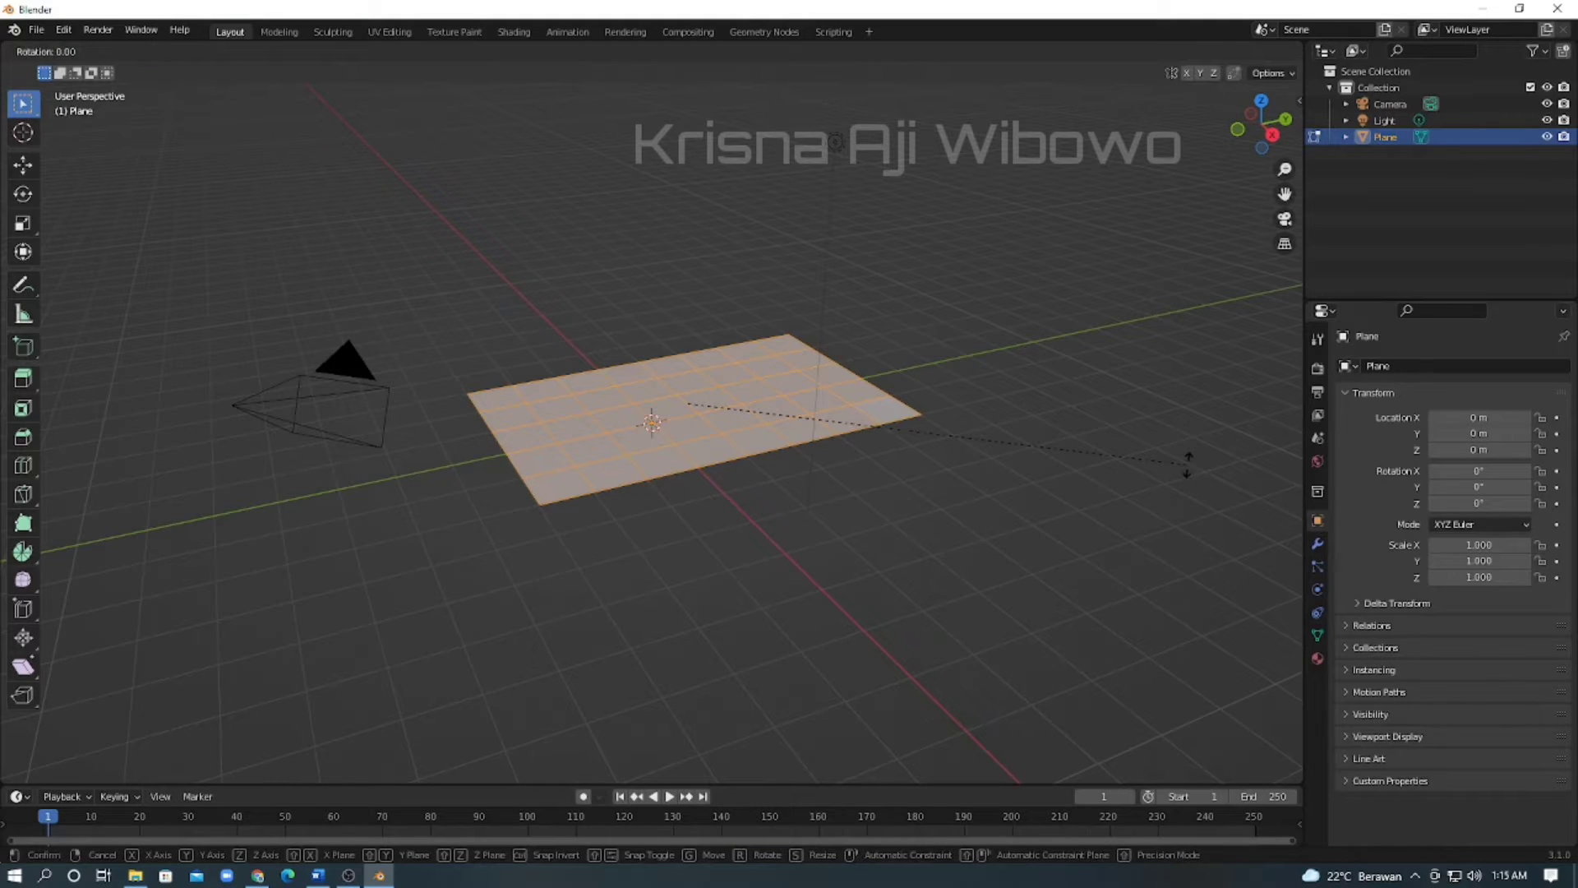
{"action": "type", "text": "9"}
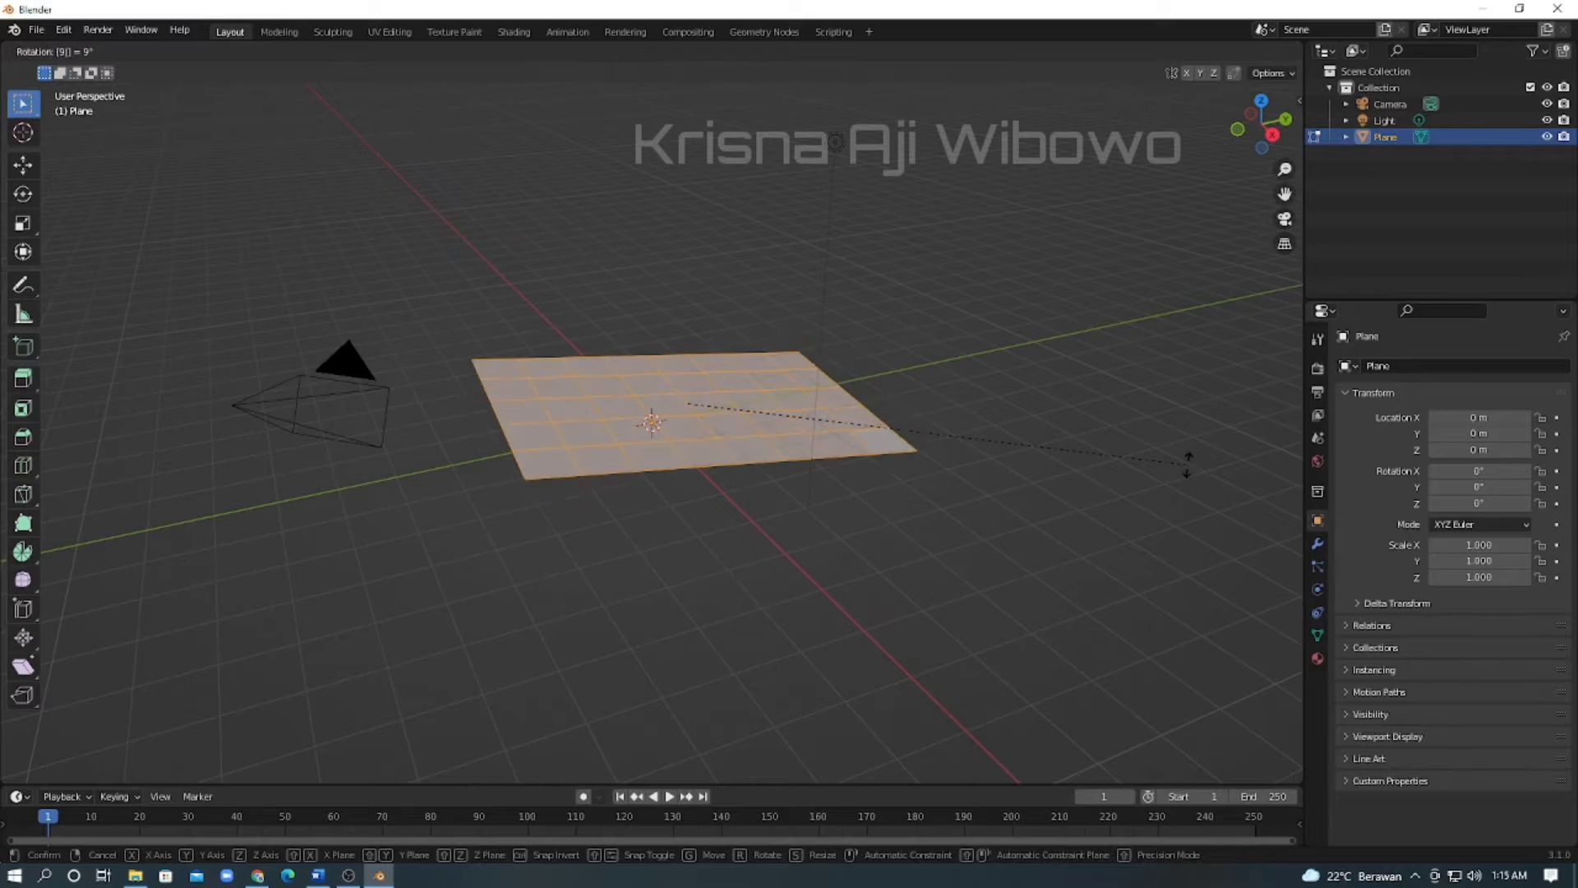
{"action": "key", "text": "BackSpace"}
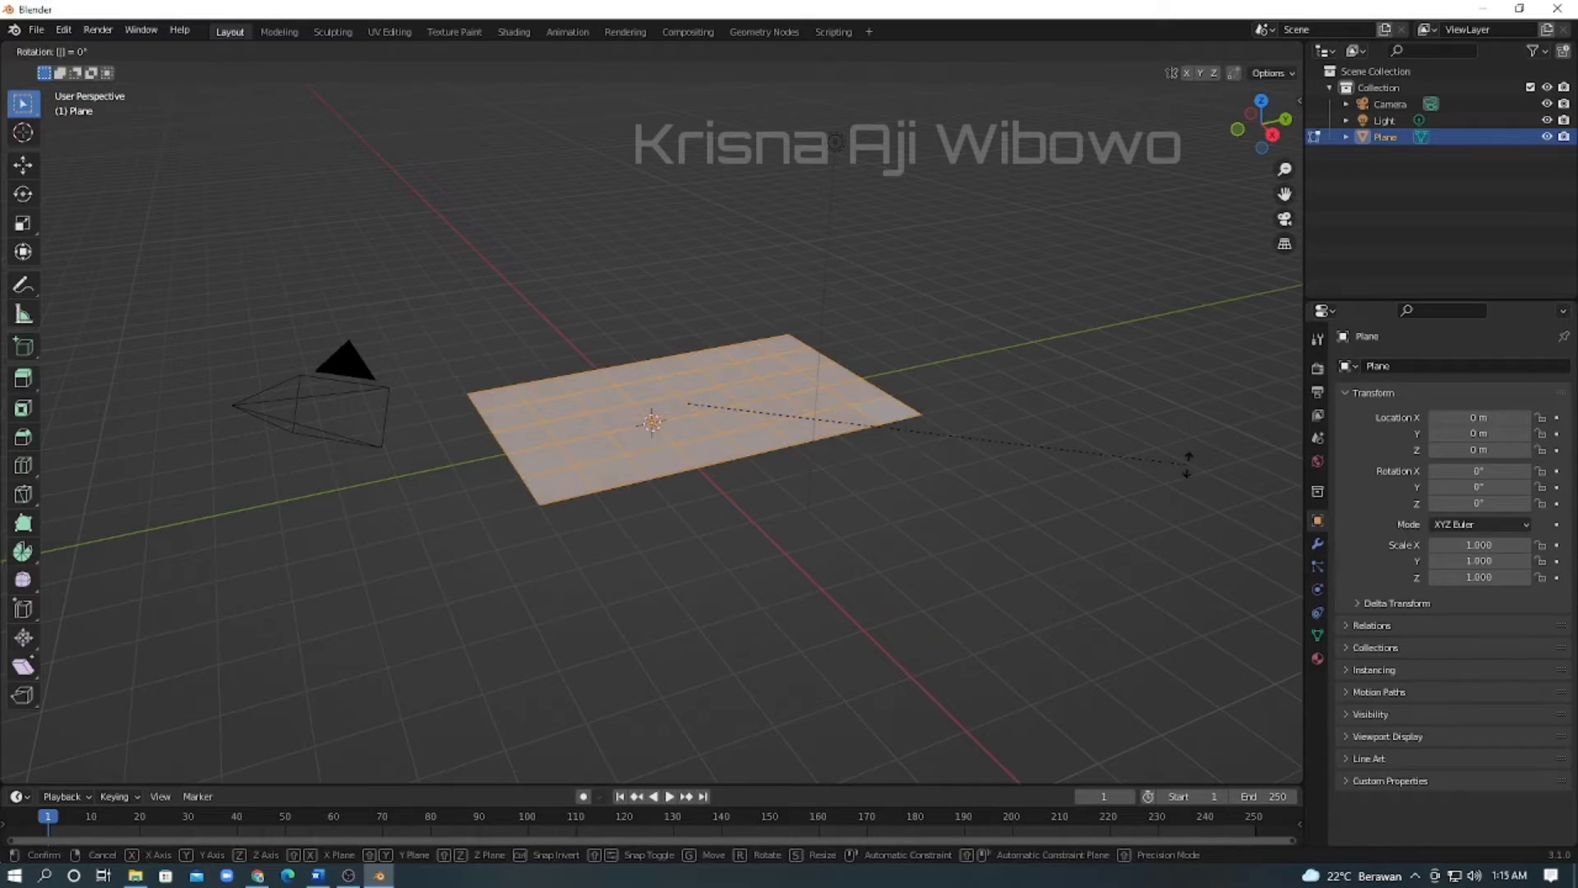
{"action": "type", "text": "-90"}
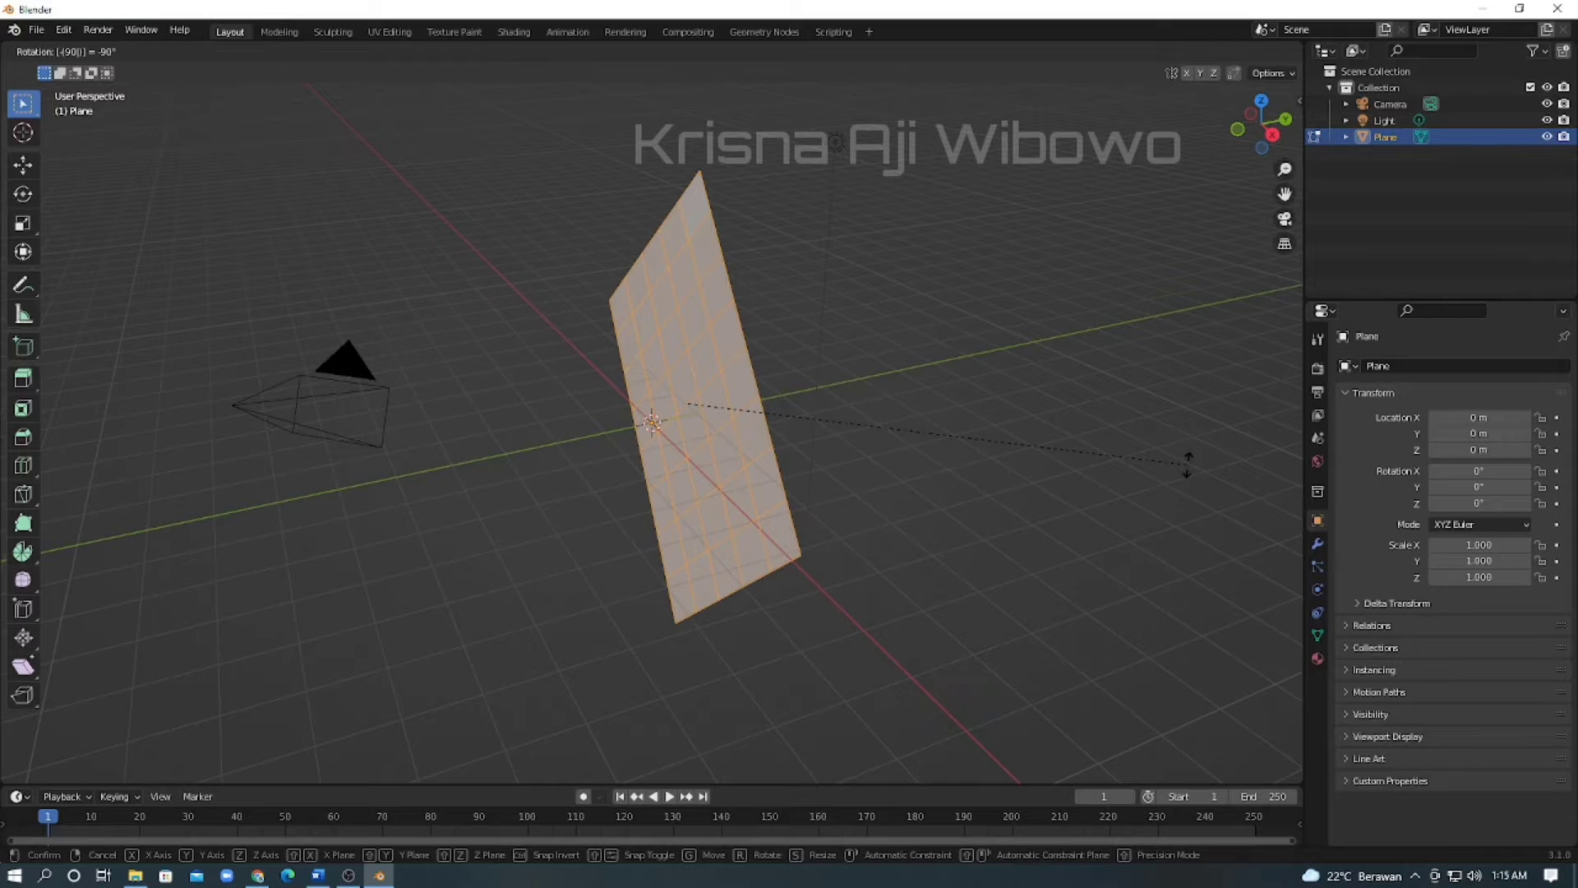
{"action": "key", "text": "Escape"}
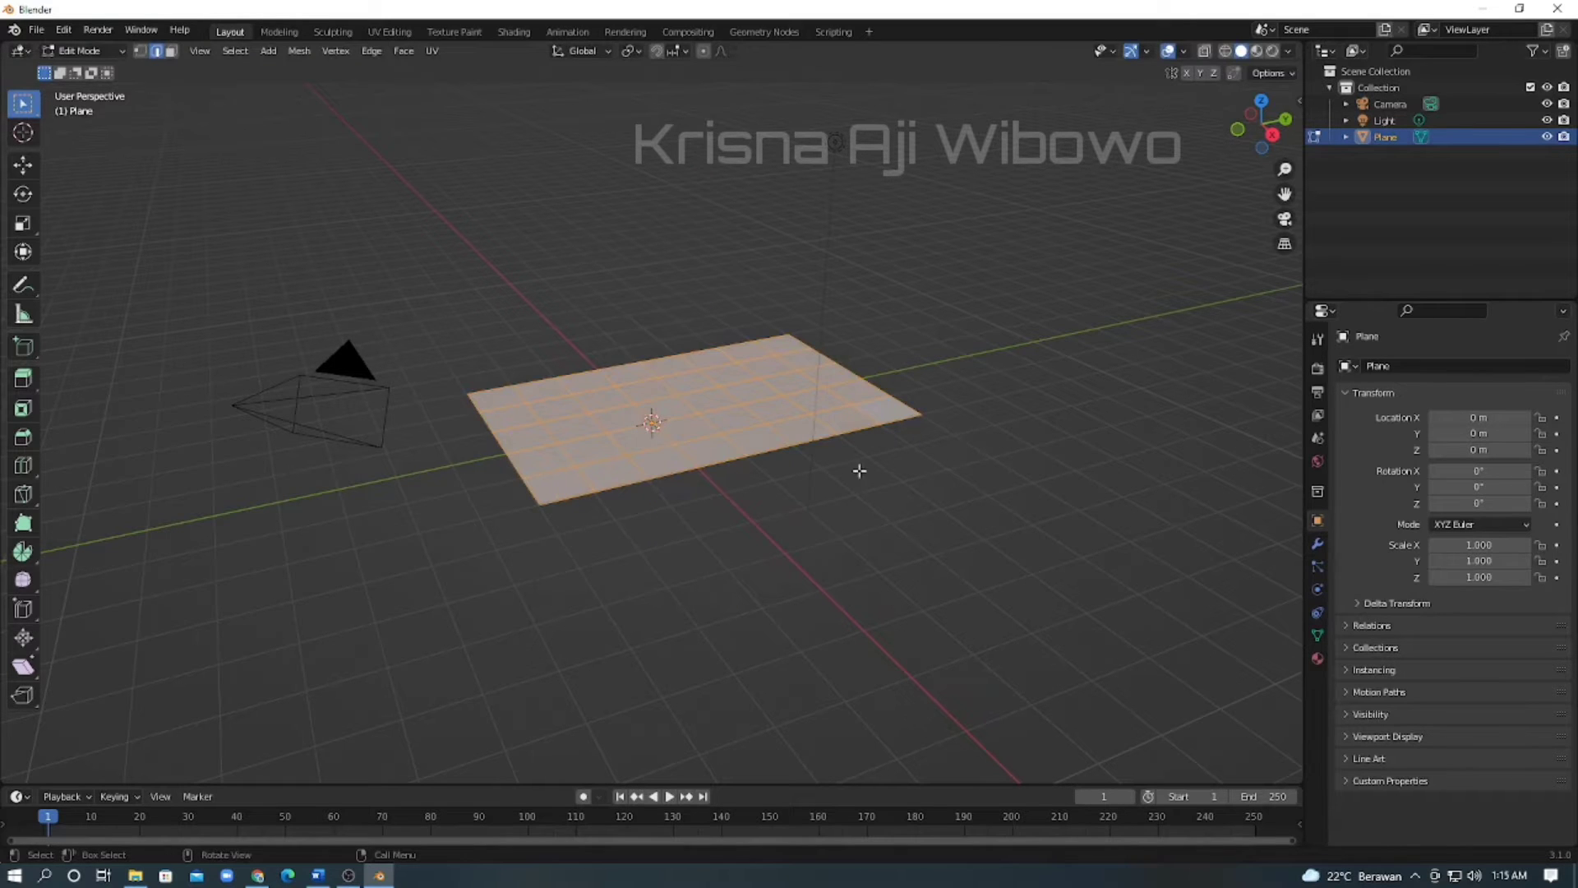
{"action": "middle_click_drag", "start_coordinate": [791, 531], "coordinate": [1220, 537]}
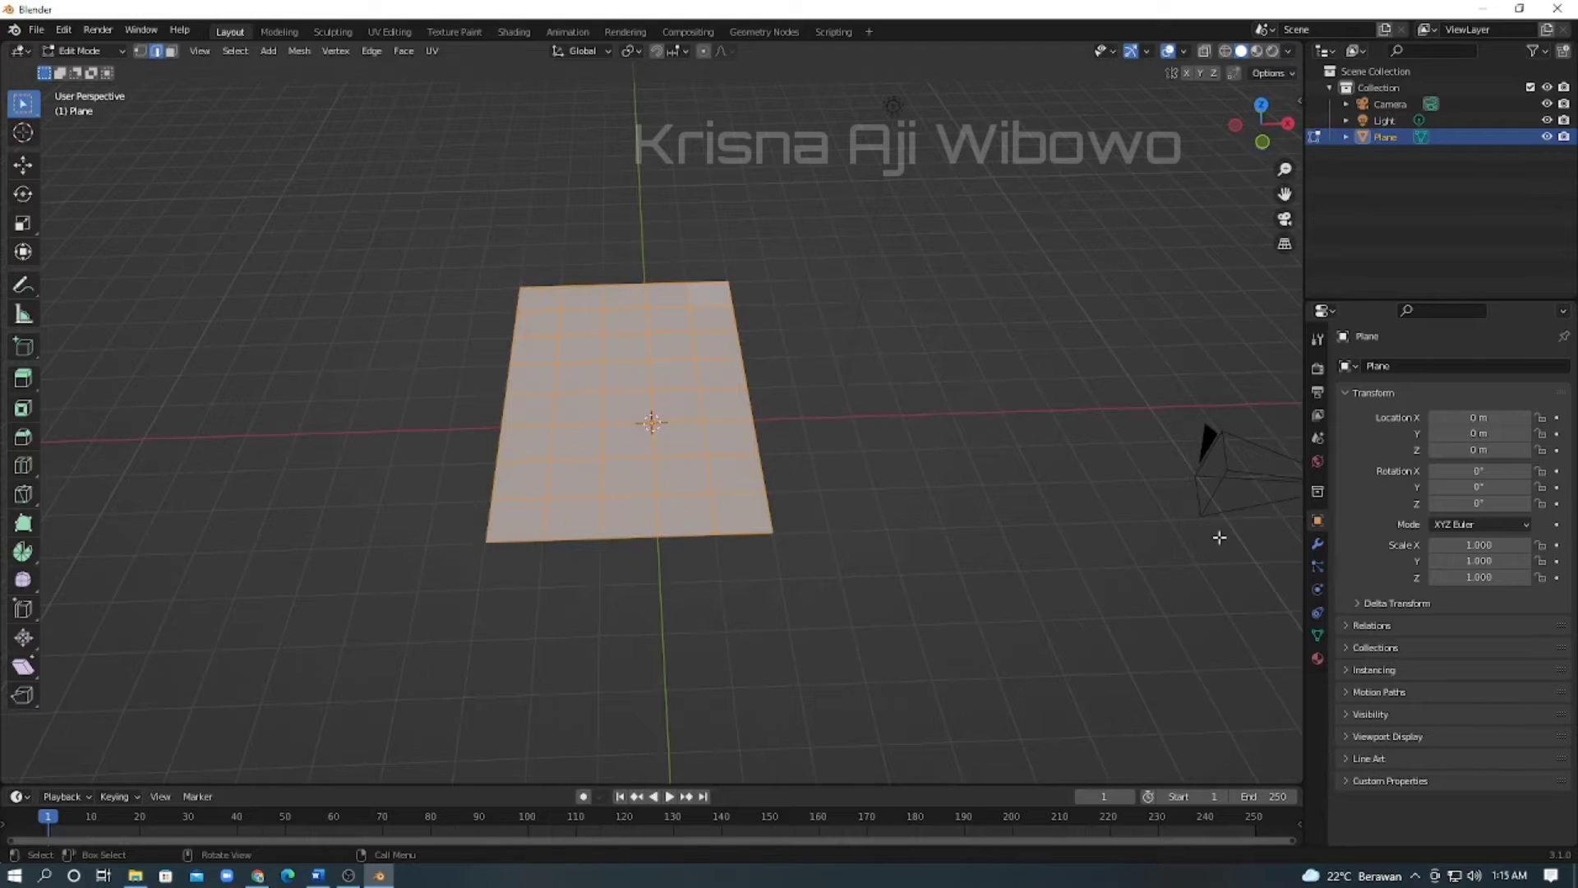
{"action": "key", "text": "r"}
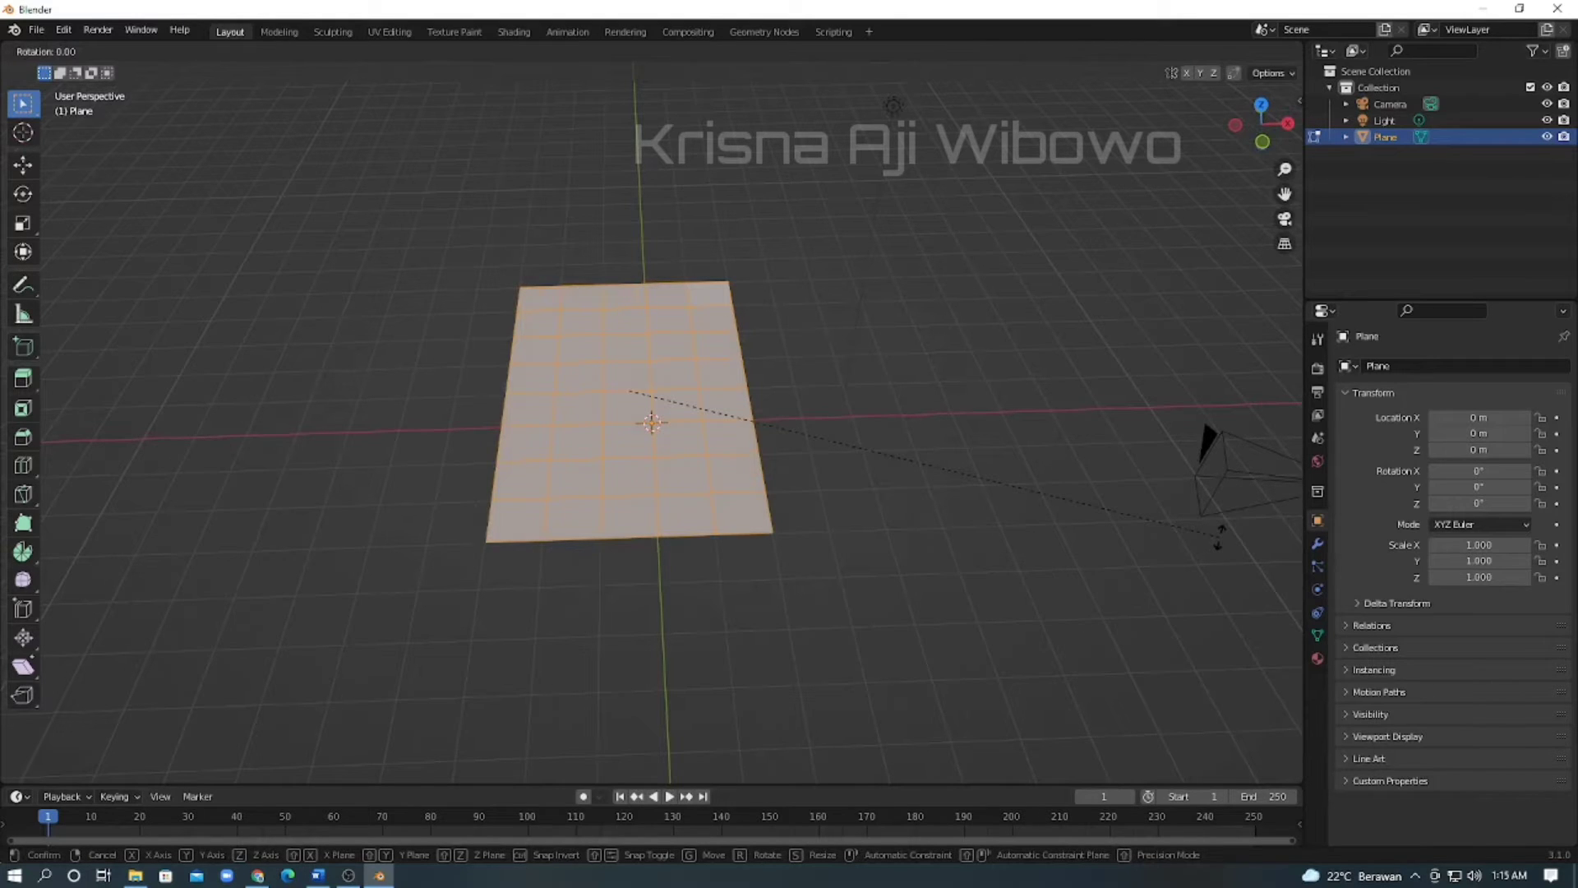
{"action": "type", "text": "-9"}
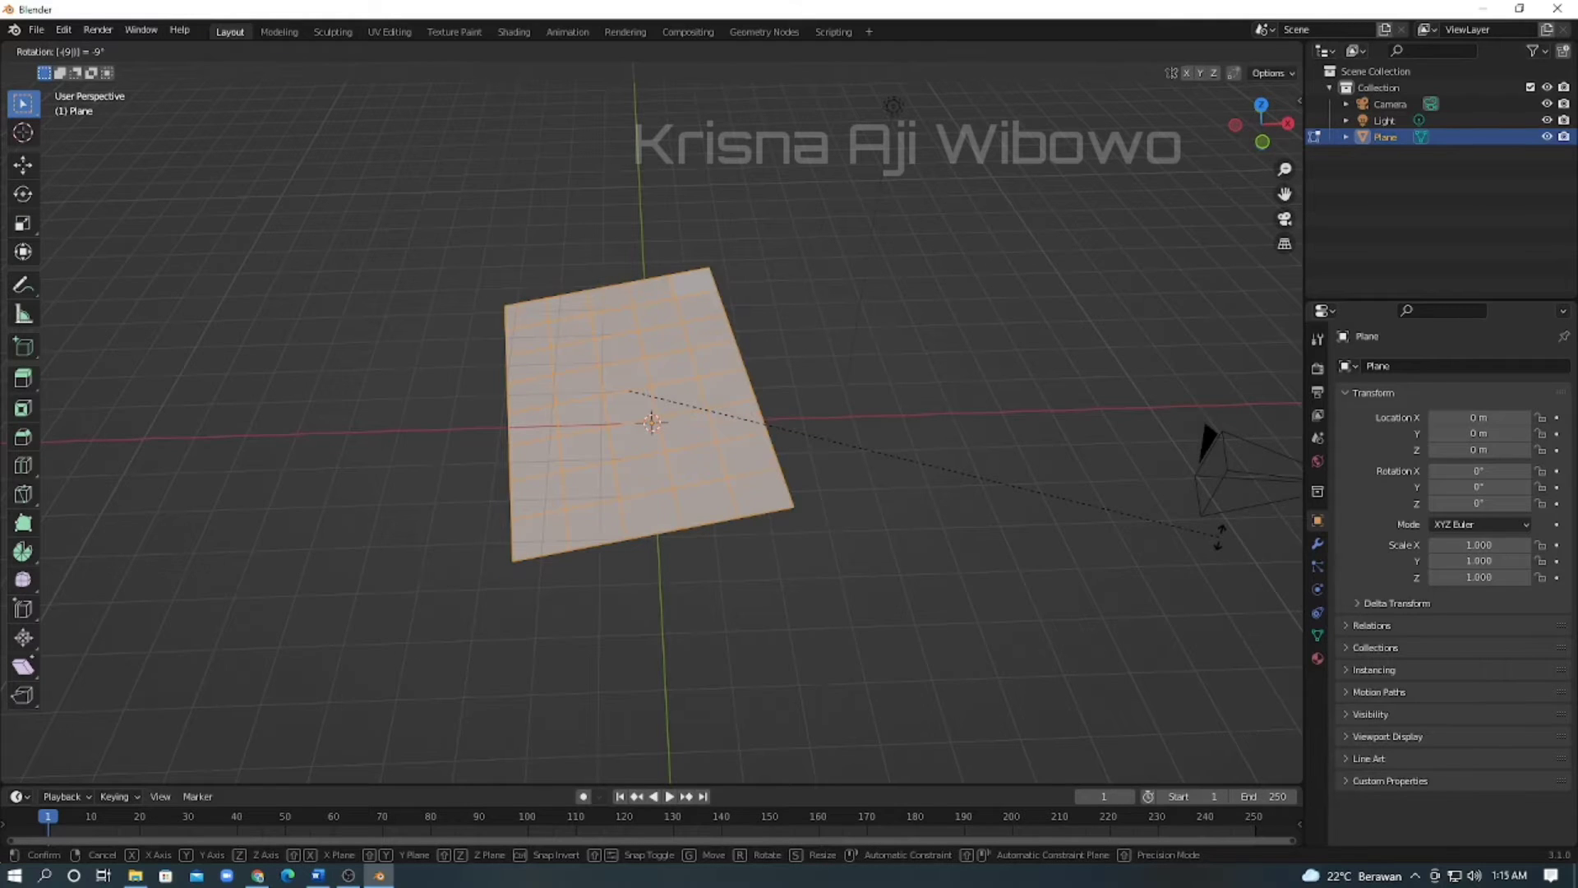
{"action": "type", "text": "0"}
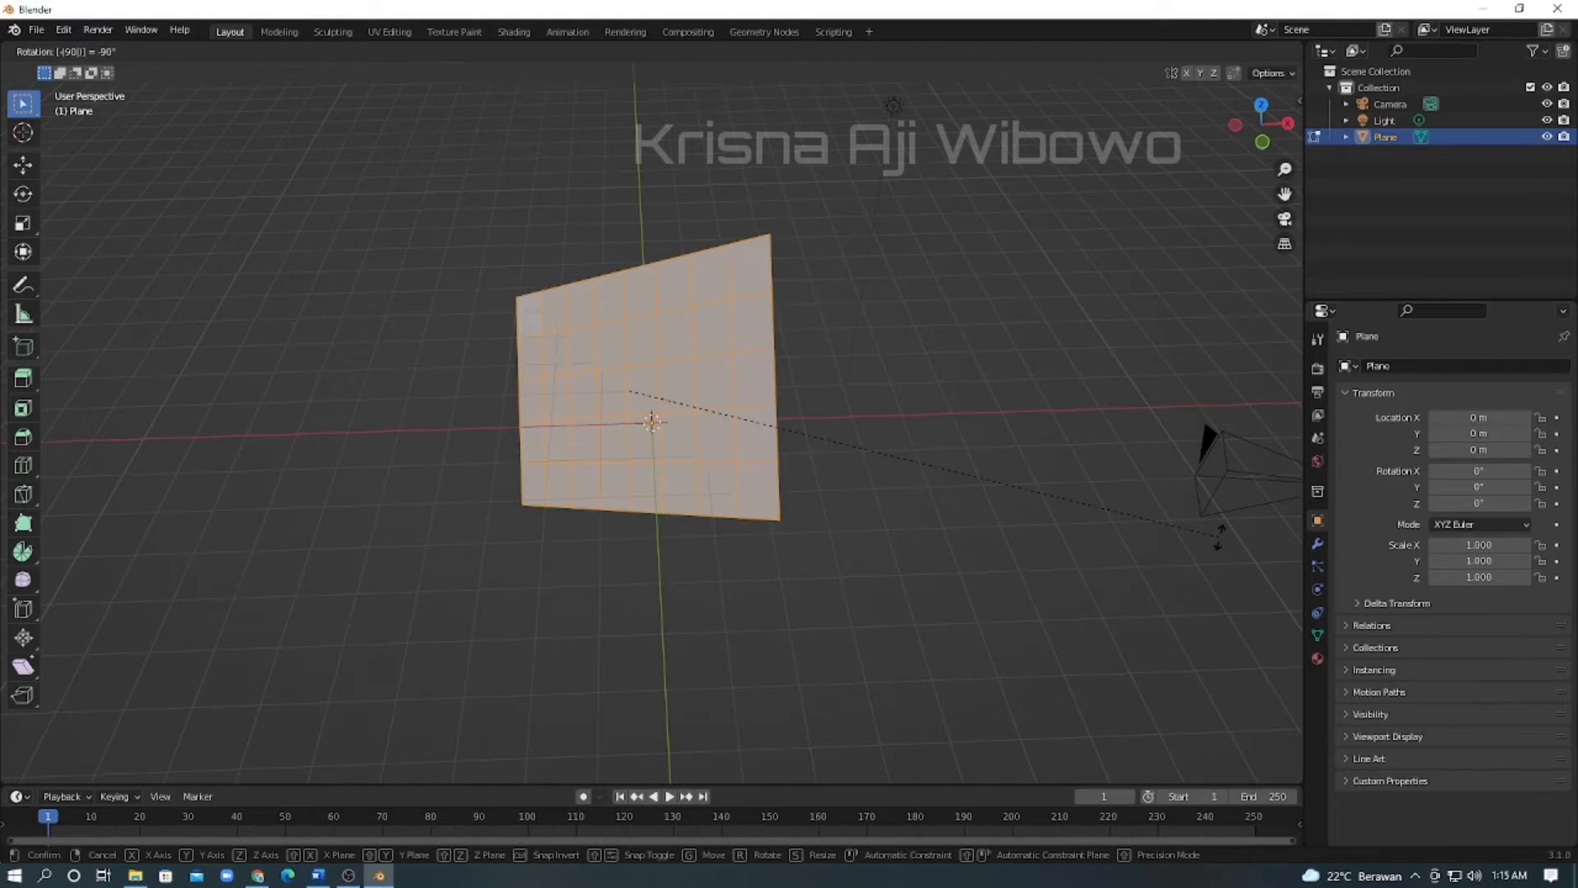
{"action": "key", "text": "Escape"}
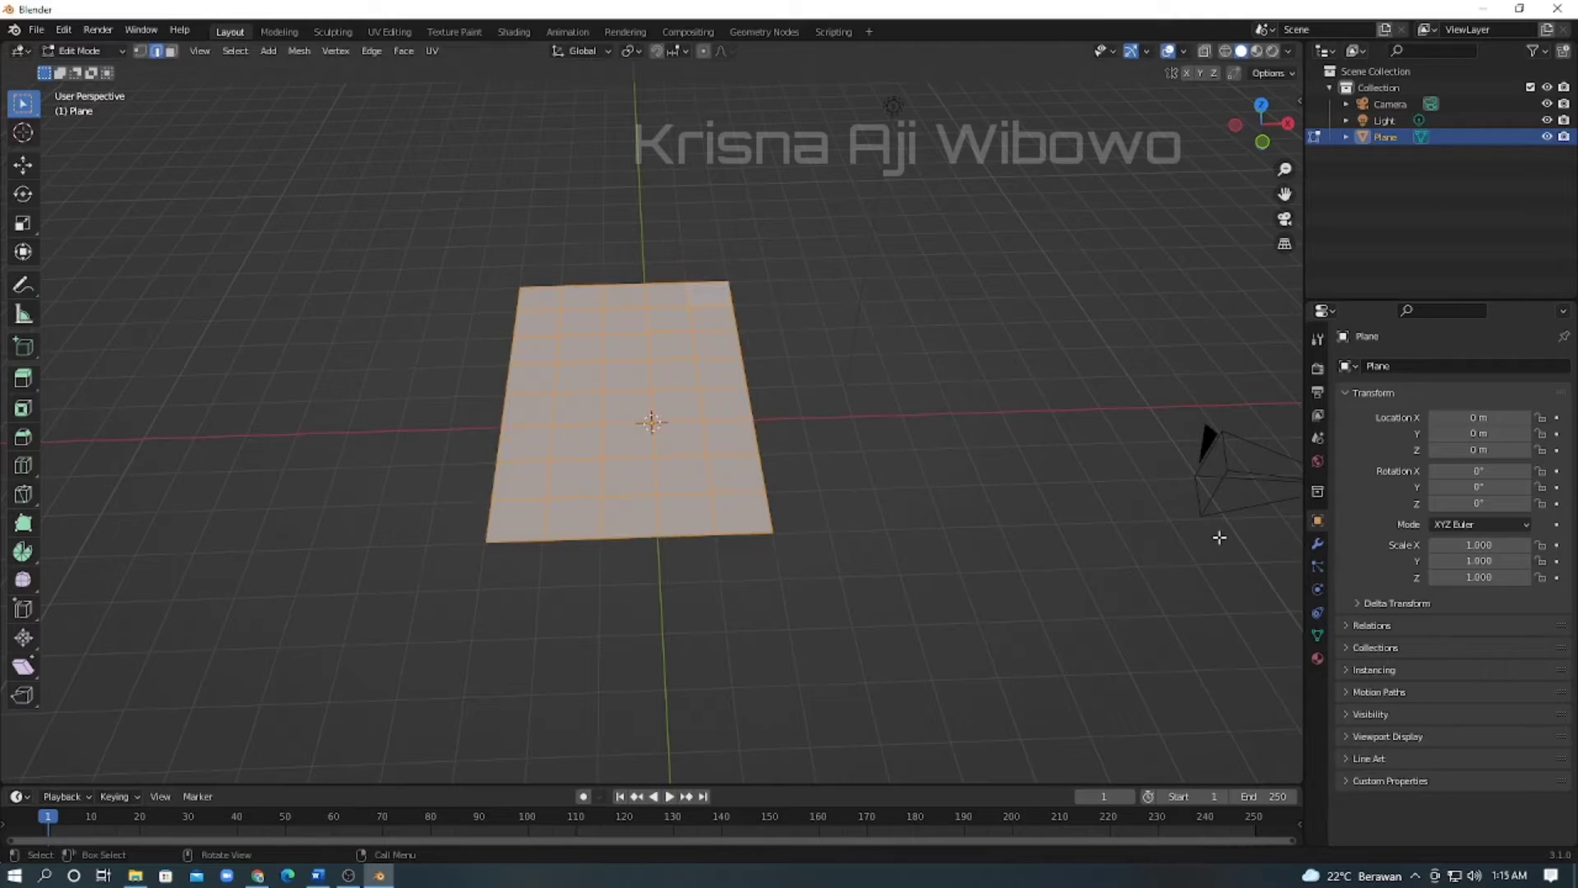
Rotate the selected grid mesh -90° about the global X axis so it stands upright.
{"action": "key", "text": "r"}
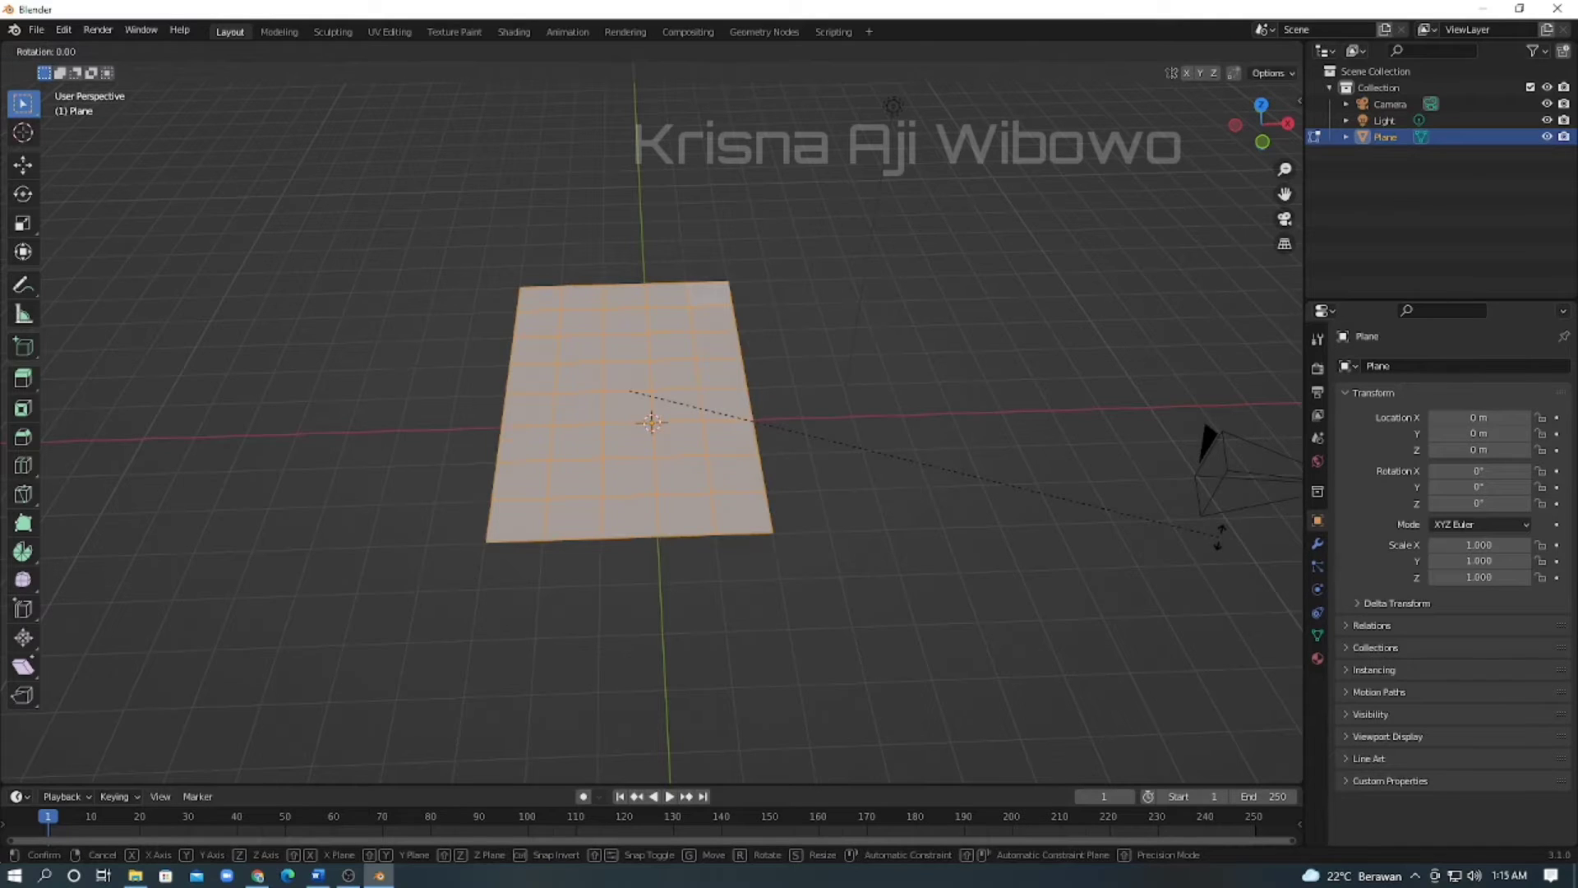
{"action": "key", "text": "x"}
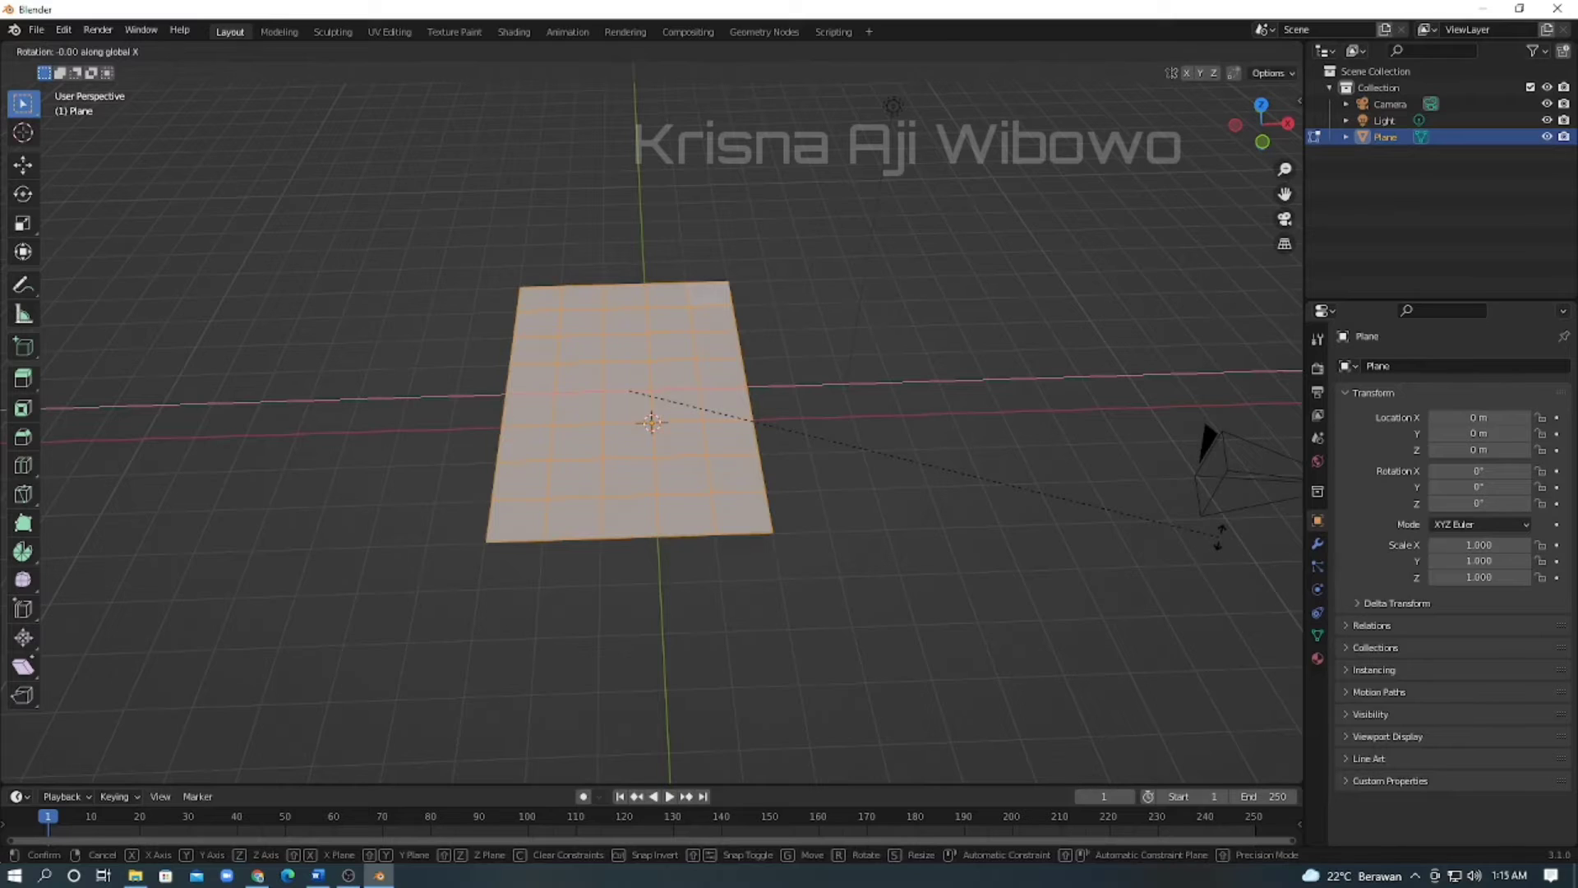
{"action": "type", "text": "-90"}
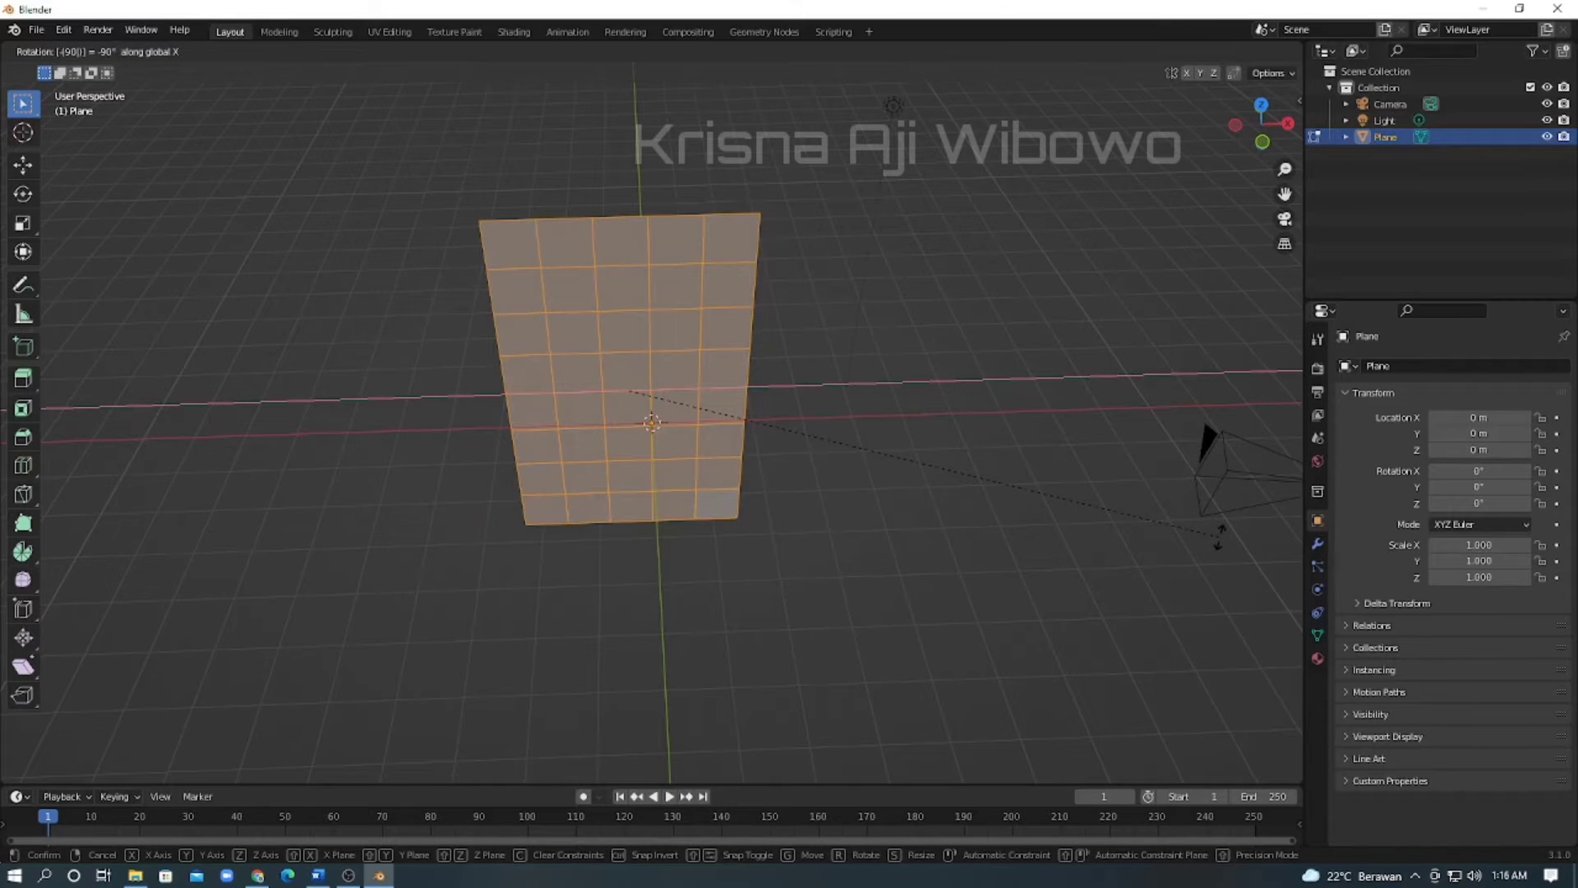
{"action": "key", "text": "Return"}
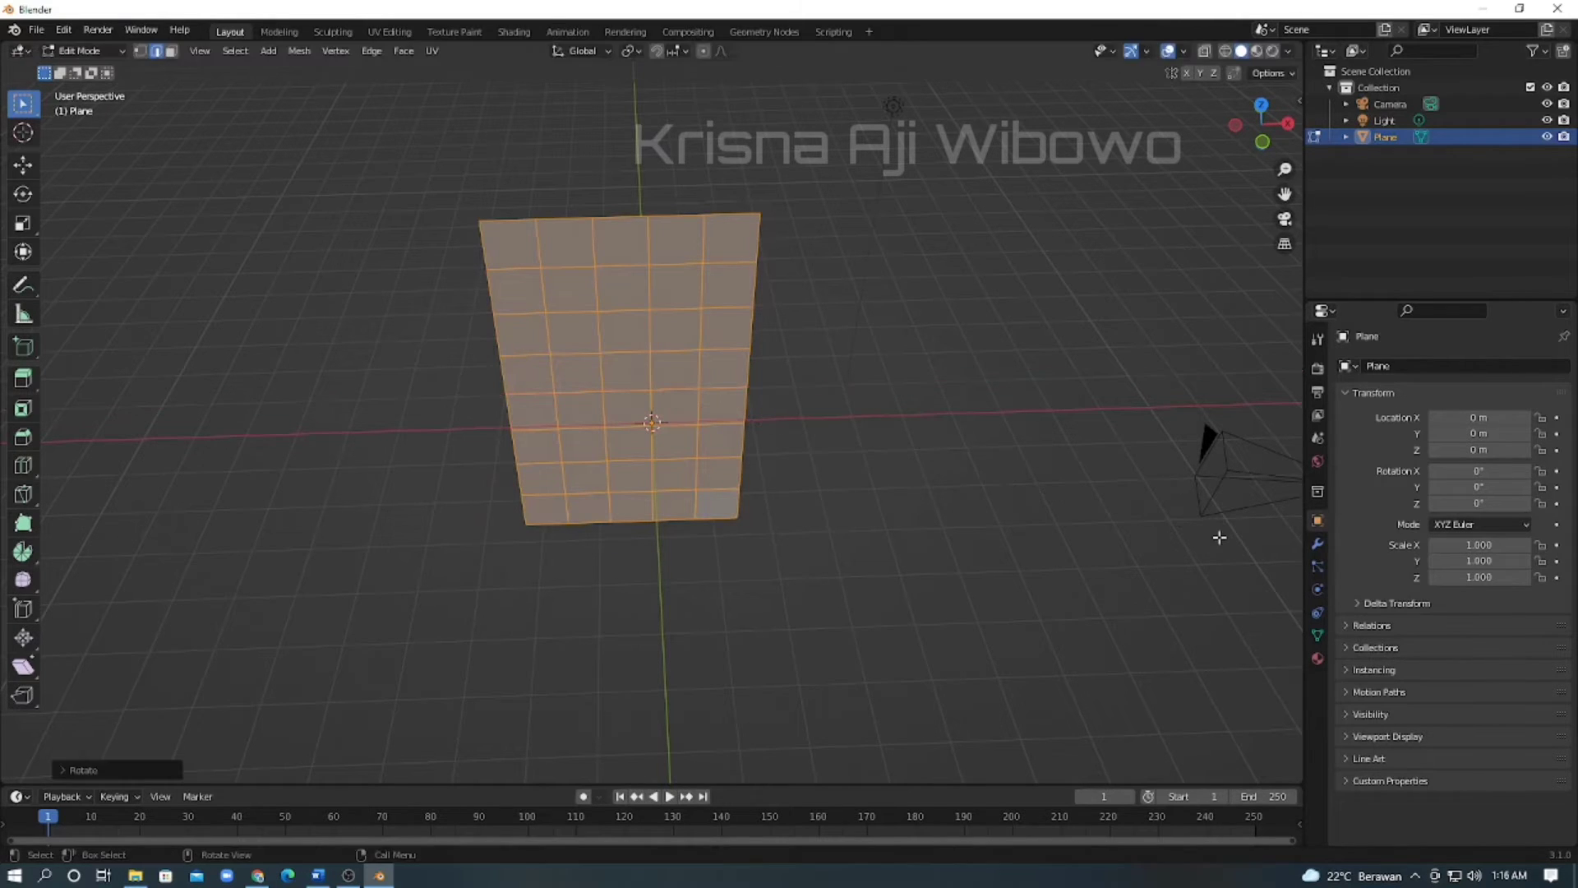
Move the upright mesh upward along the Z axis so most of it sits above the floor grid.
{"action": "middle_click_drag", "start_coordinate": [1165, 539], "coordinate": [958, 472]}
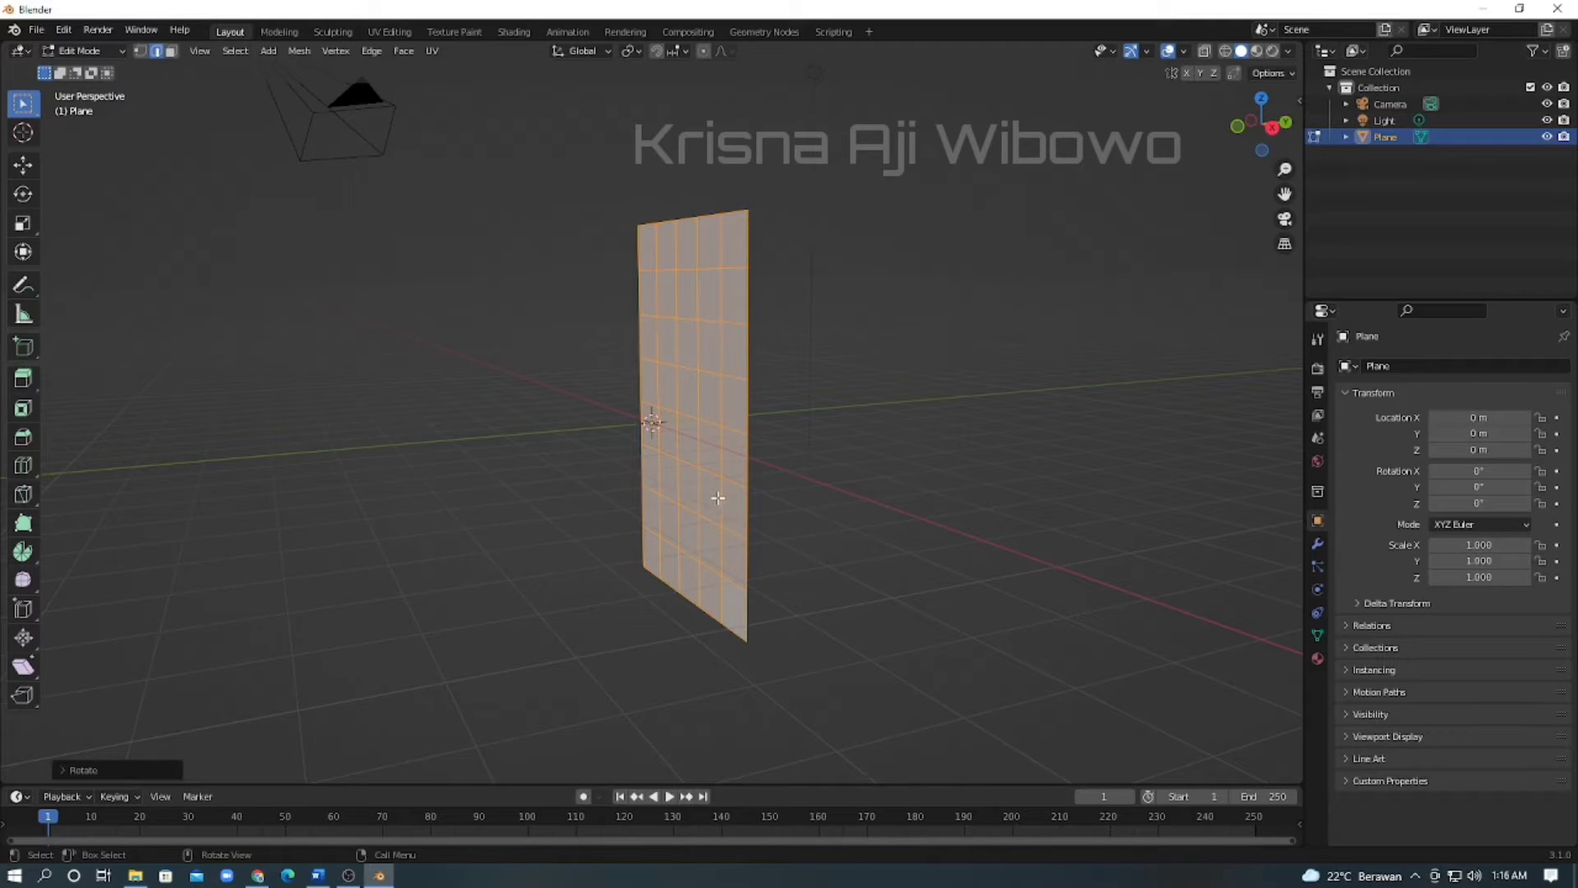
{"action": "key", "text": "g"}
{"action": "key", "text": "z"}
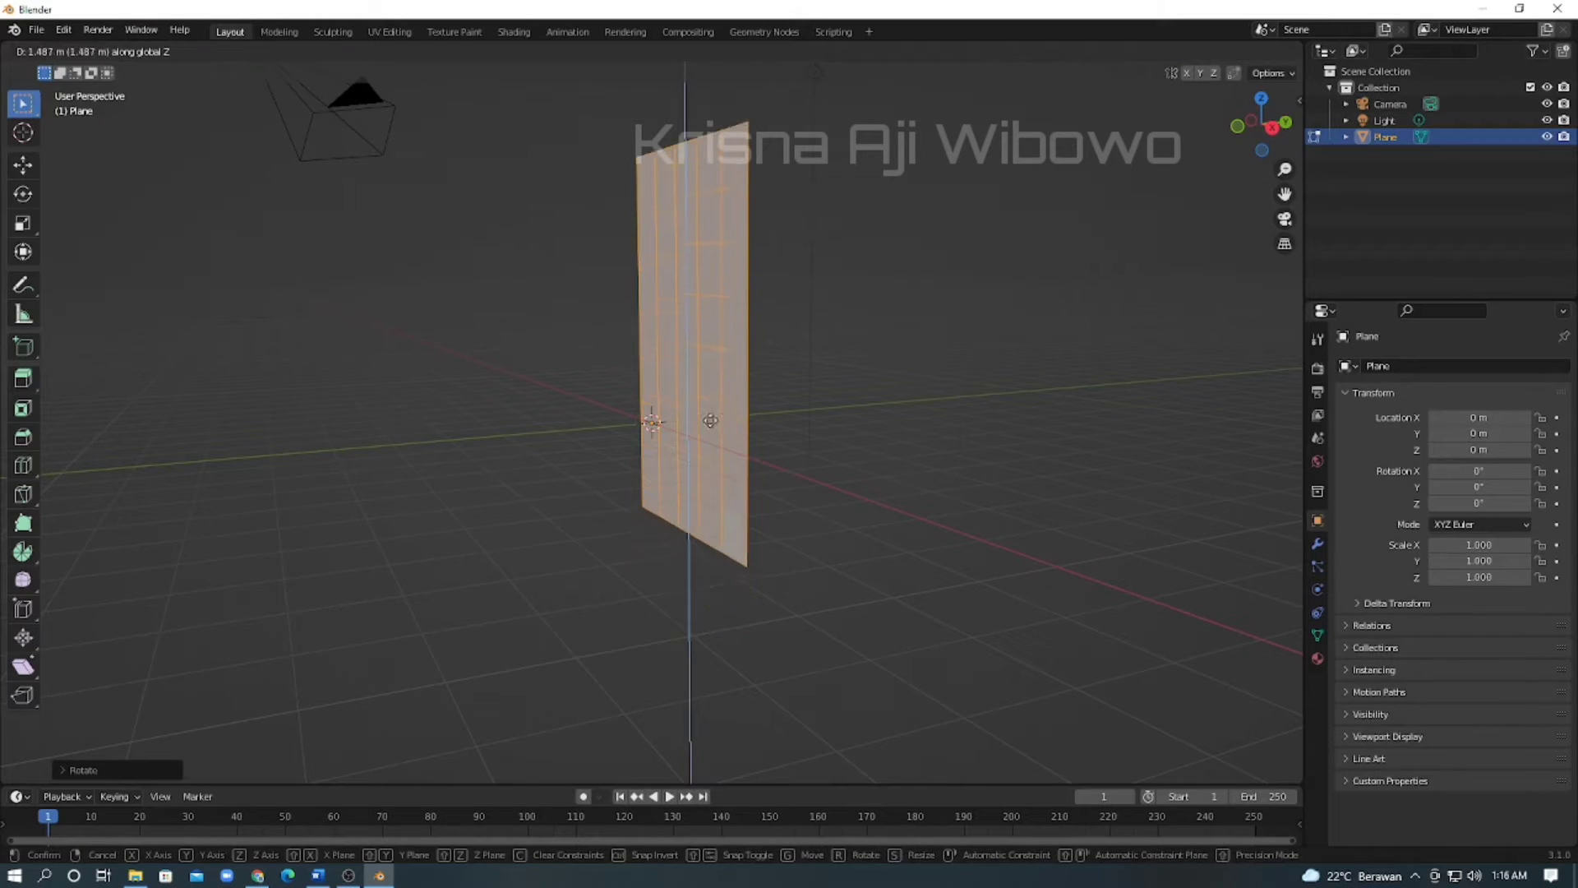
{"action": "left_click", "coordinate": [706, 322]}
In front view, raise the mesh about 0.38 m along the Z axis so its bottom edge rests on the X axis line.
{"action": "middle_click_drag", "start_coordinate": [705, 397], "coordinate": [855, 423]}
{"action": "key", "text": "KP_1"}
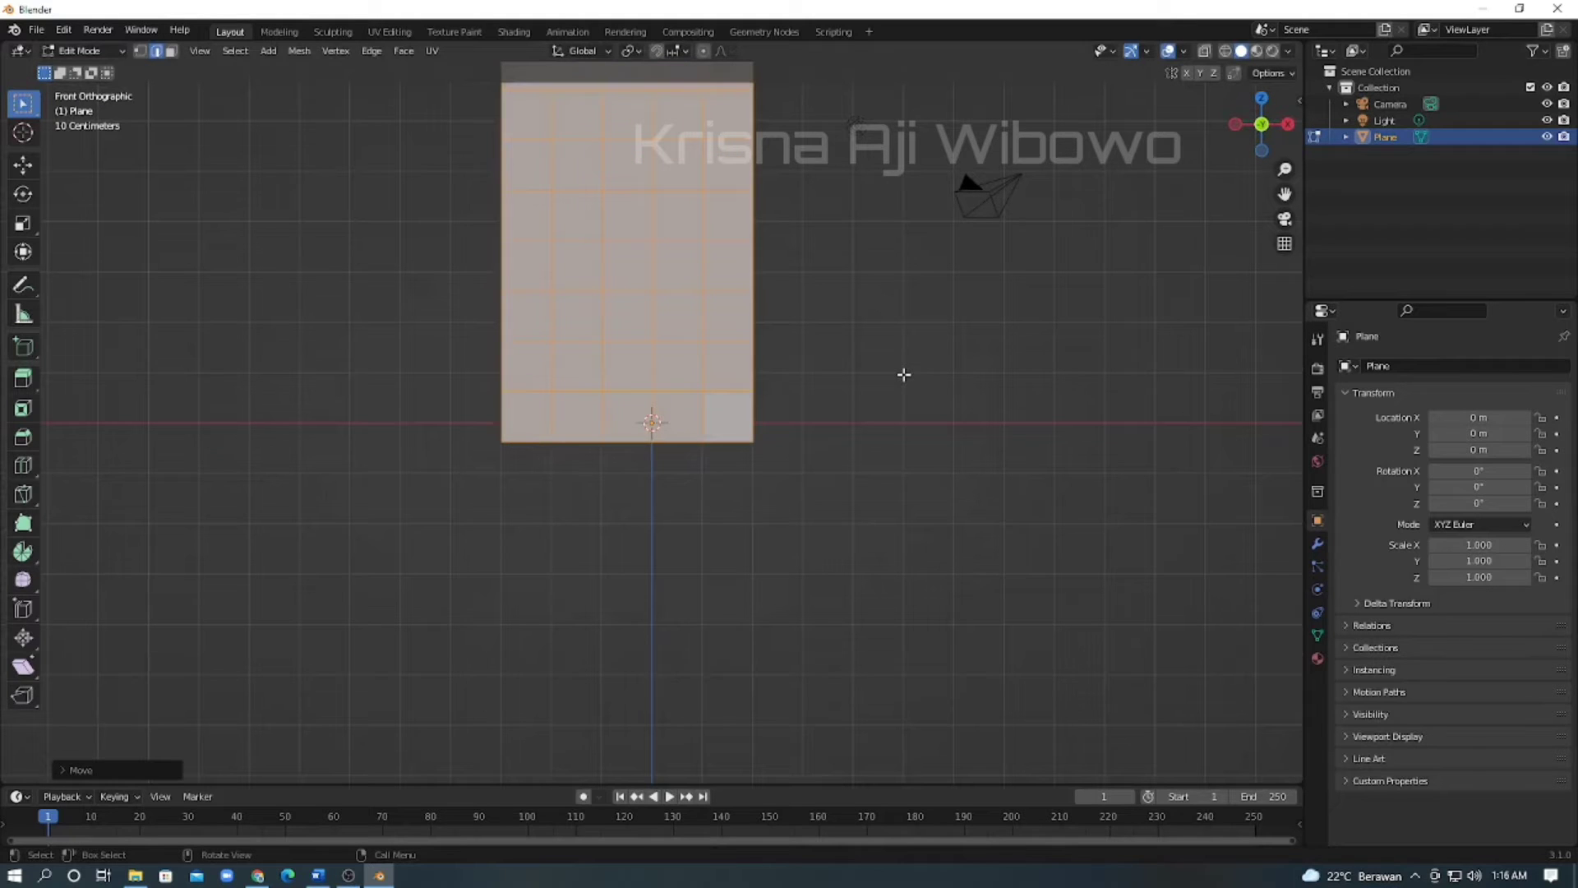
{"action": "key", "text": "g"}
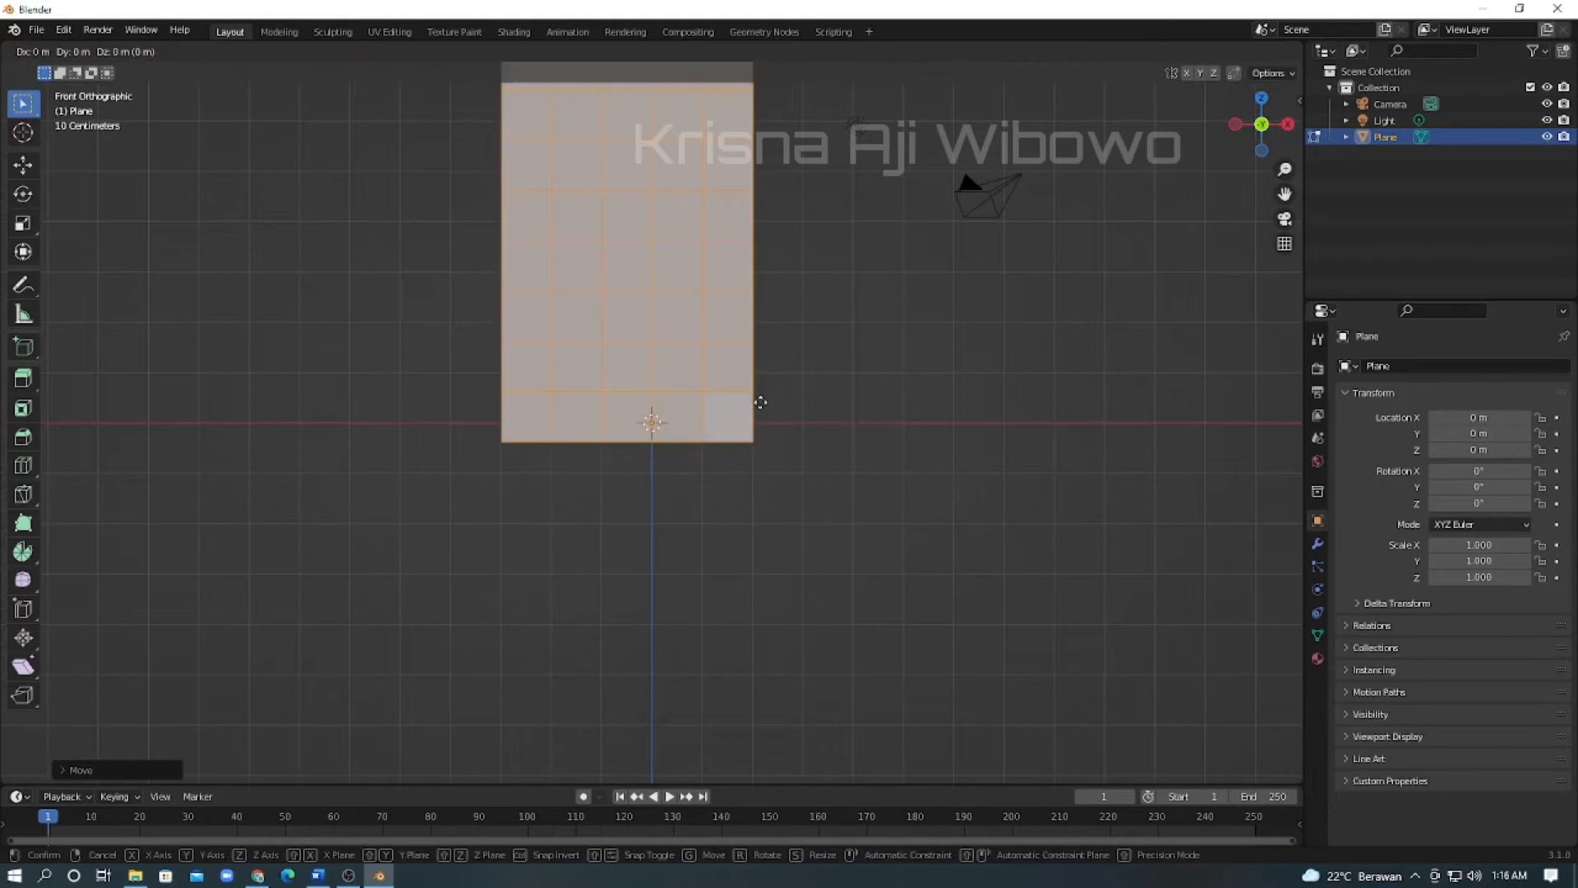
{"action": "key", "text": "z"}
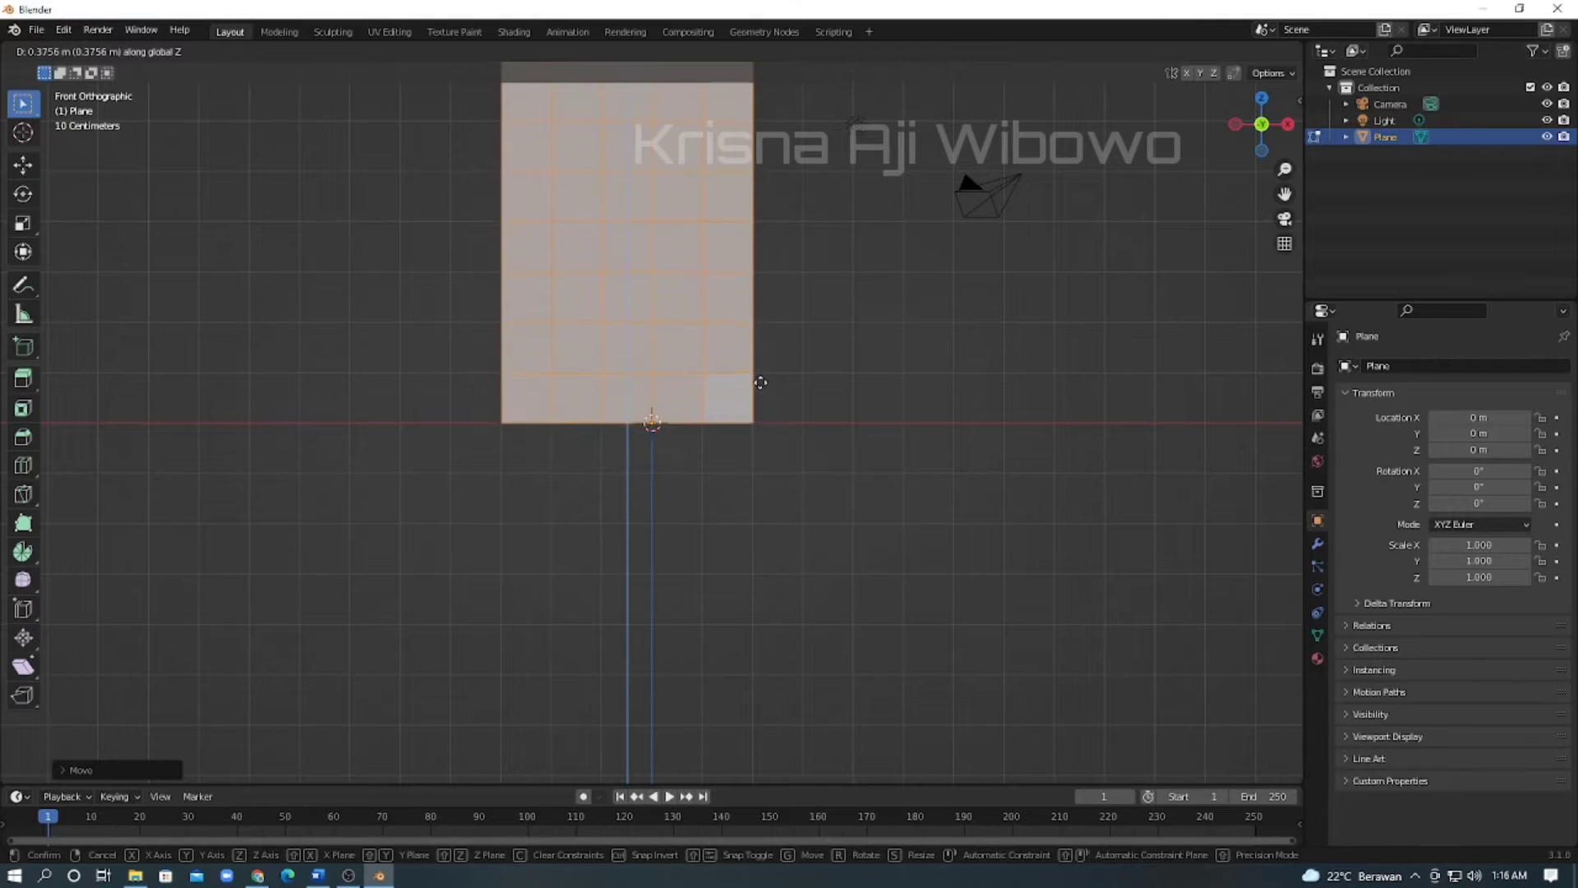
{"action": "left_click", "coordinate": [760, 381]}
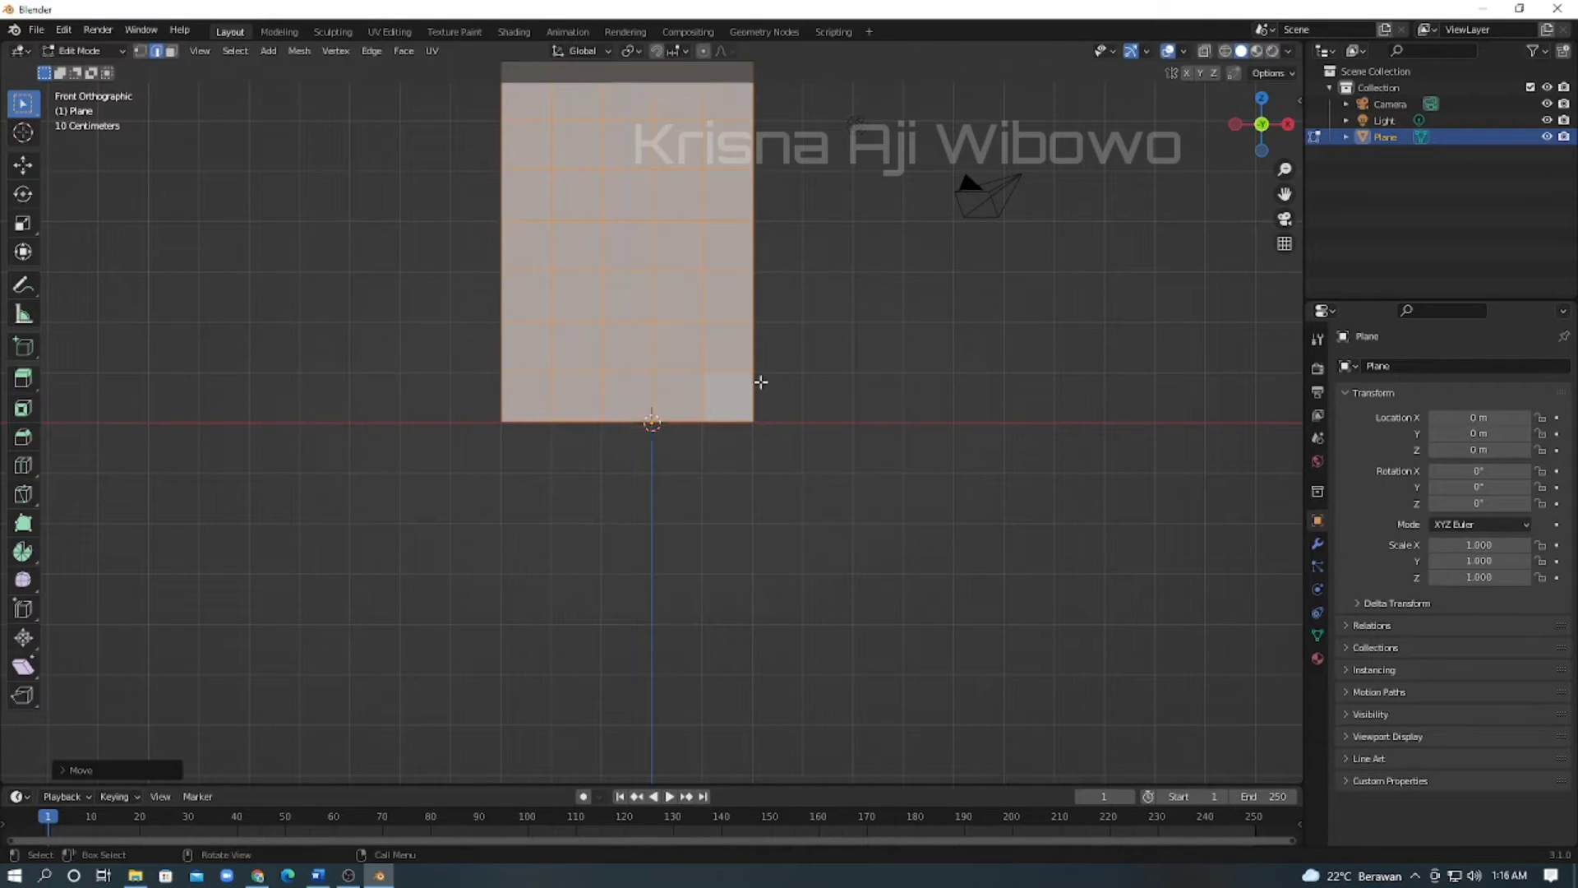
{"action": "middle_click_drag", "start_coordinate": [940, 398], "coordinate": [803, 447]}
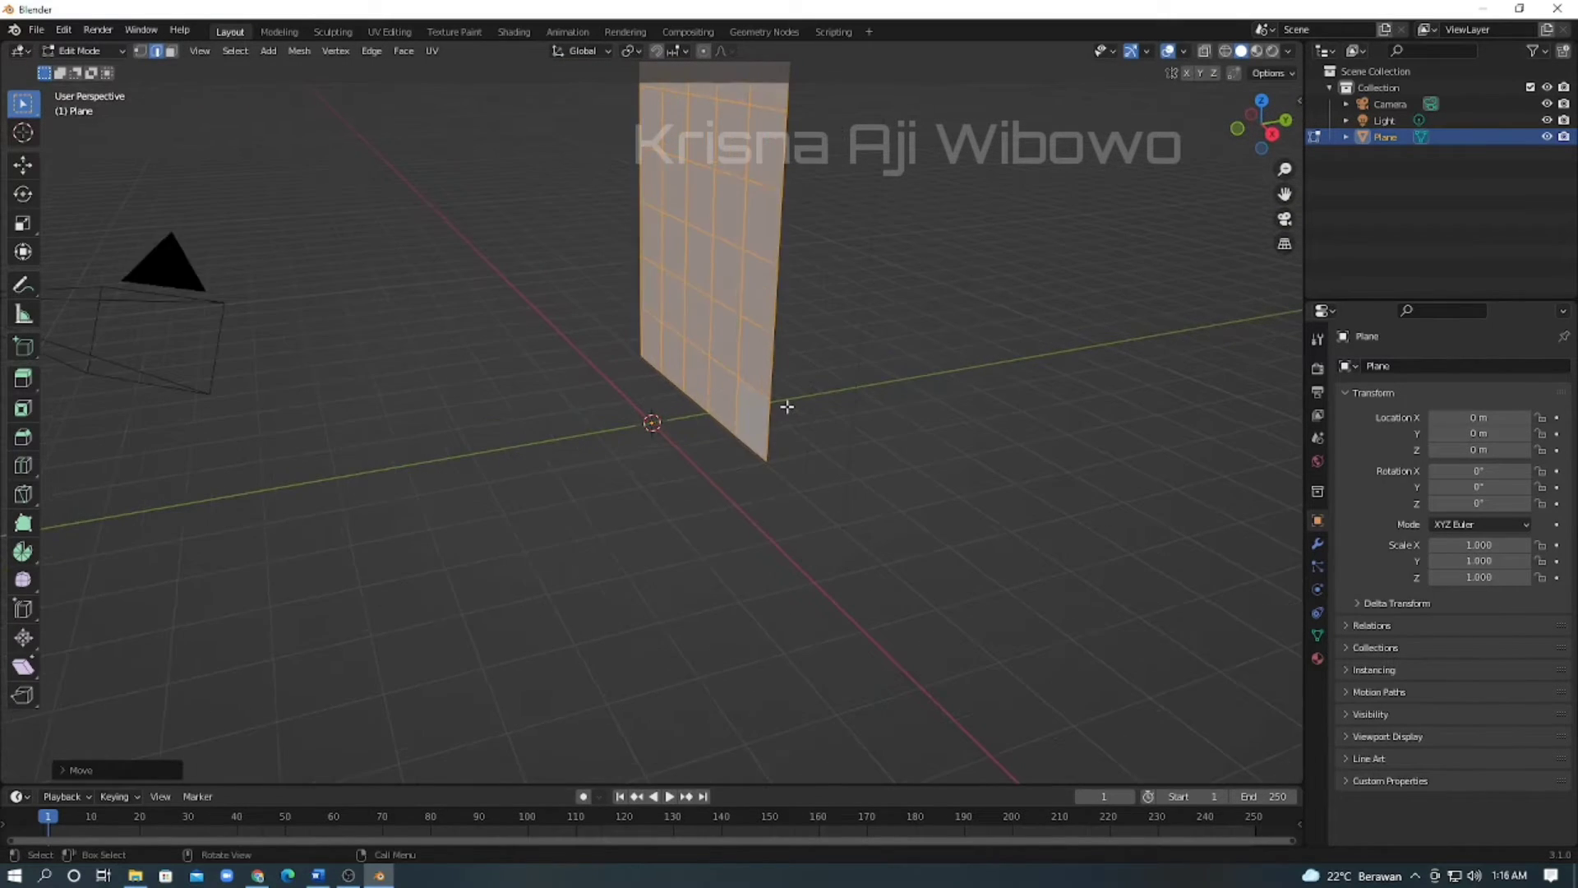
{"action": "middle_click_drag", "start_coordinate": [835, 384], "coordinate": [799, 384]}
{"action": "scroll", "coordinate": [783, 381], "scroll_direction": "down", "scroll_amount": 2}
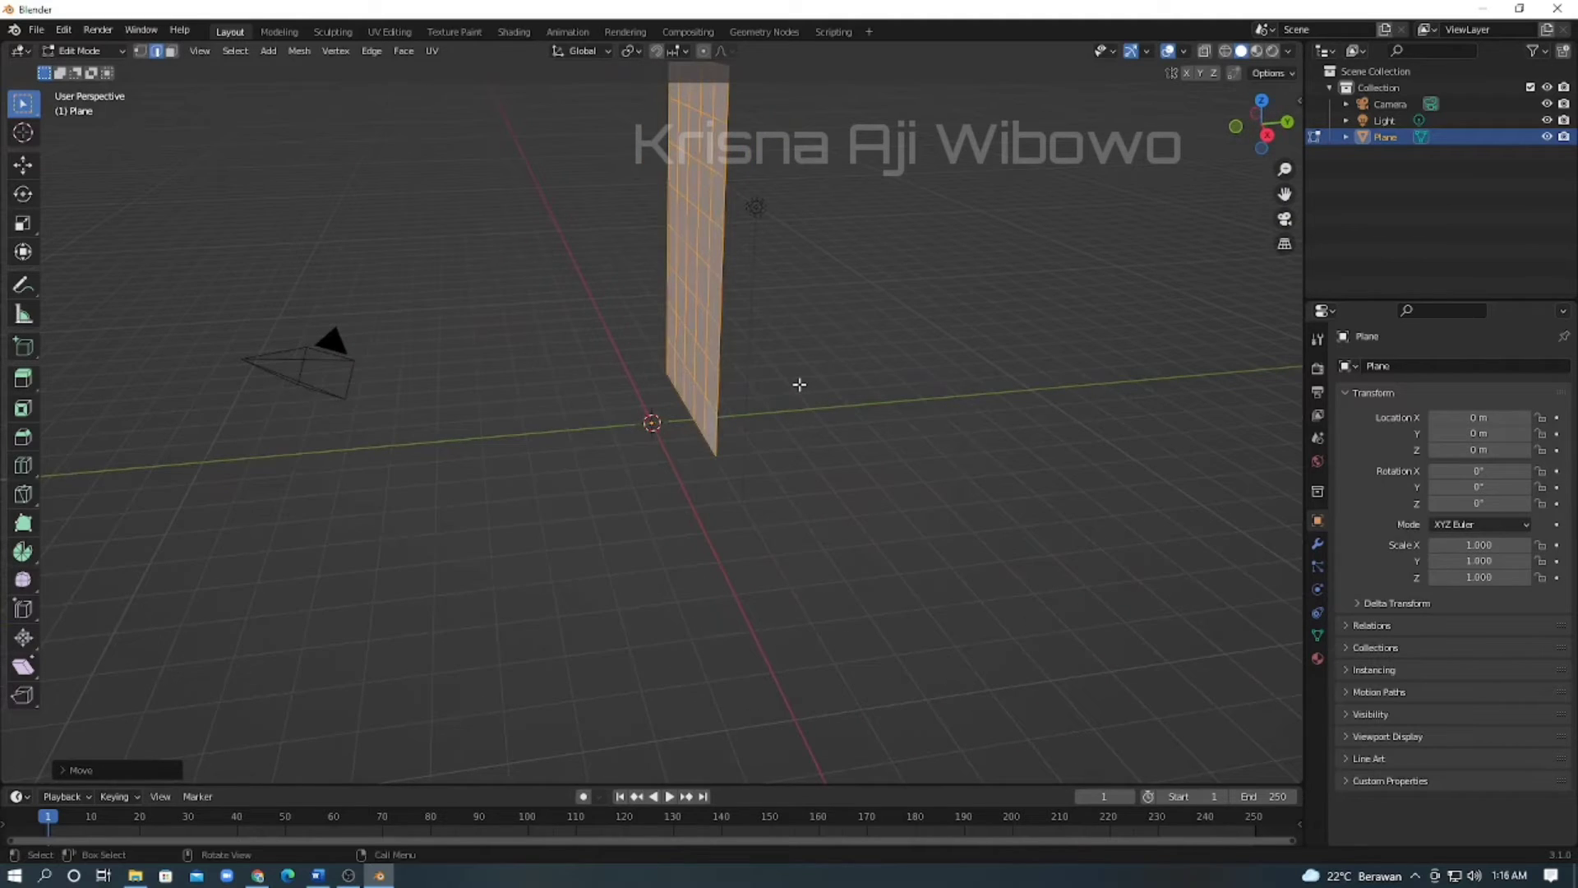
{"action": "middle_click_drag", "start_coordinate": [799, 384], "coordinate": [811, 465]}
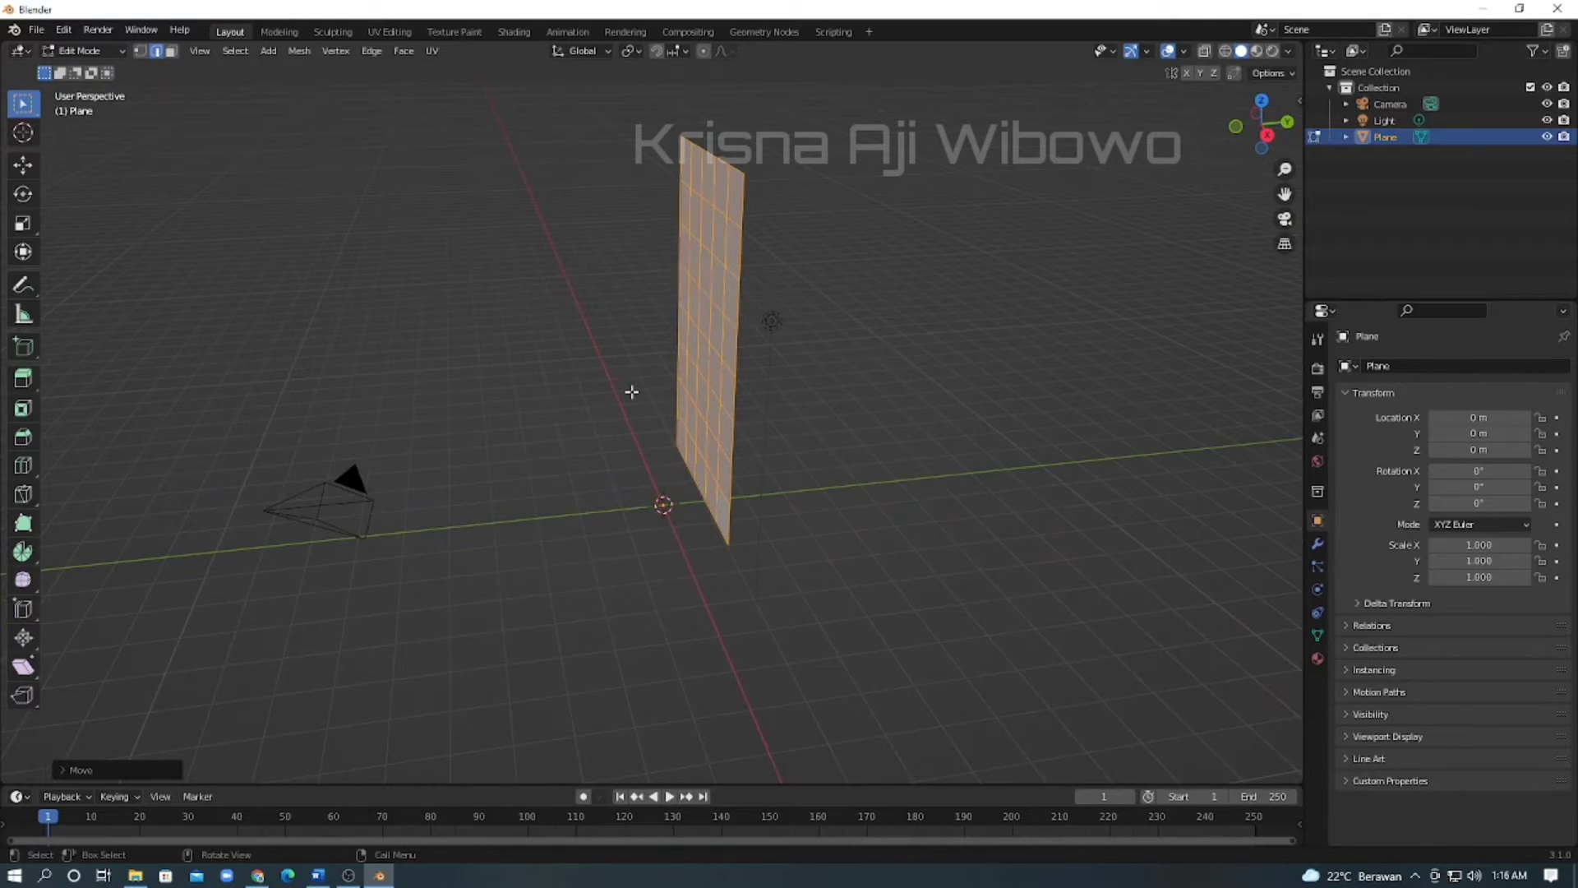
Extrude the whole upright grid mesh about 0.19 m along the negative global Y axis to give it thickness.
{"action": "key", "text": "g"}
{"action": "key", "text": "z"}
{"action": "key", "text": "z"}
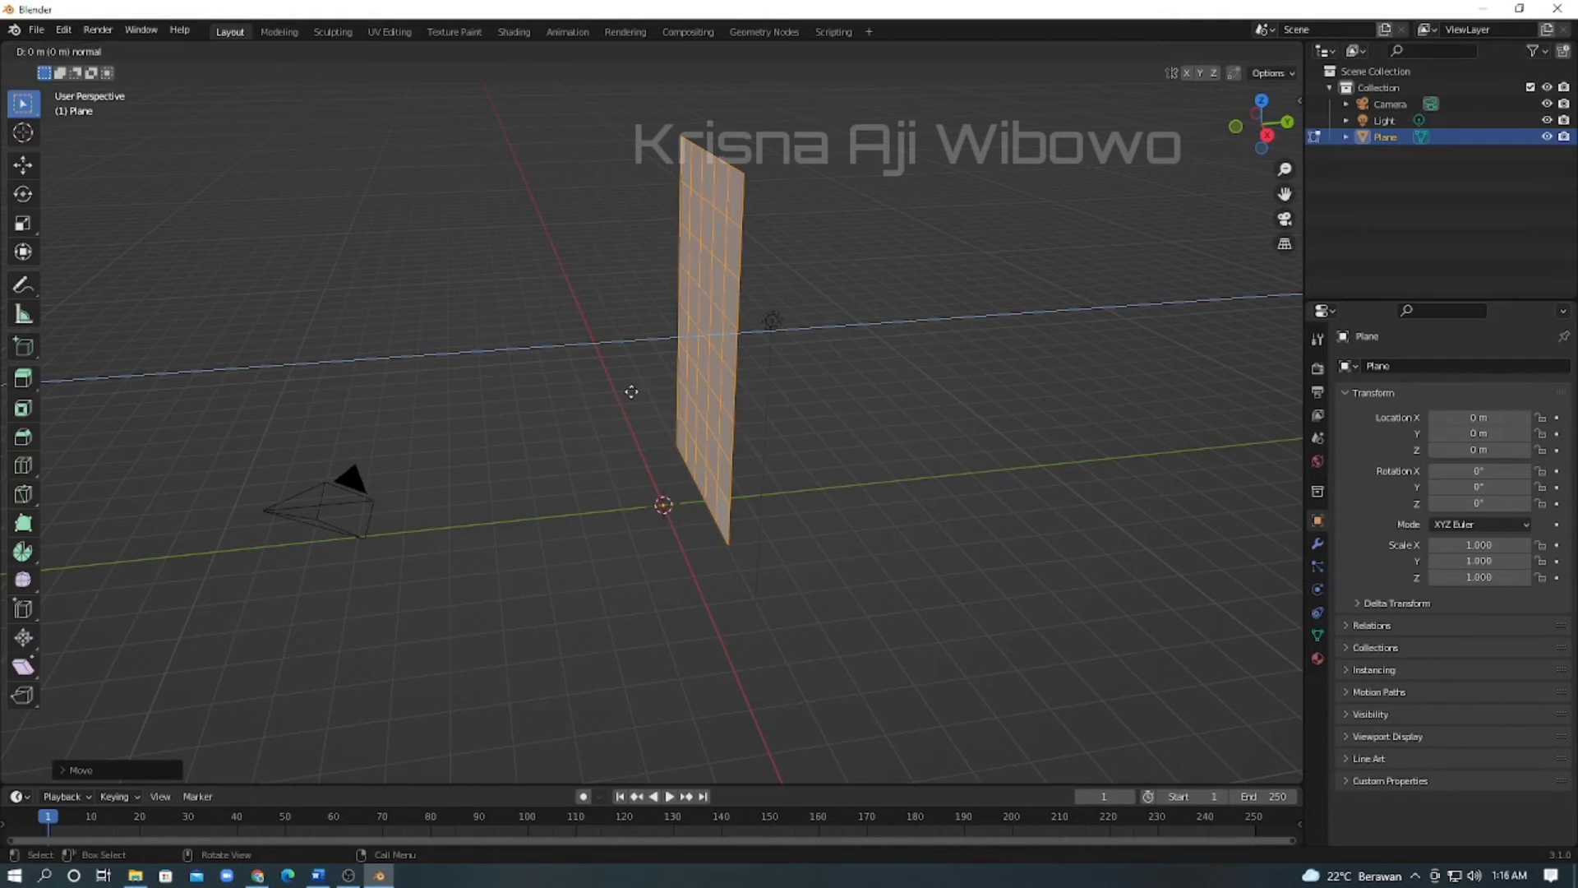
{"action": "key", "text": "y"}
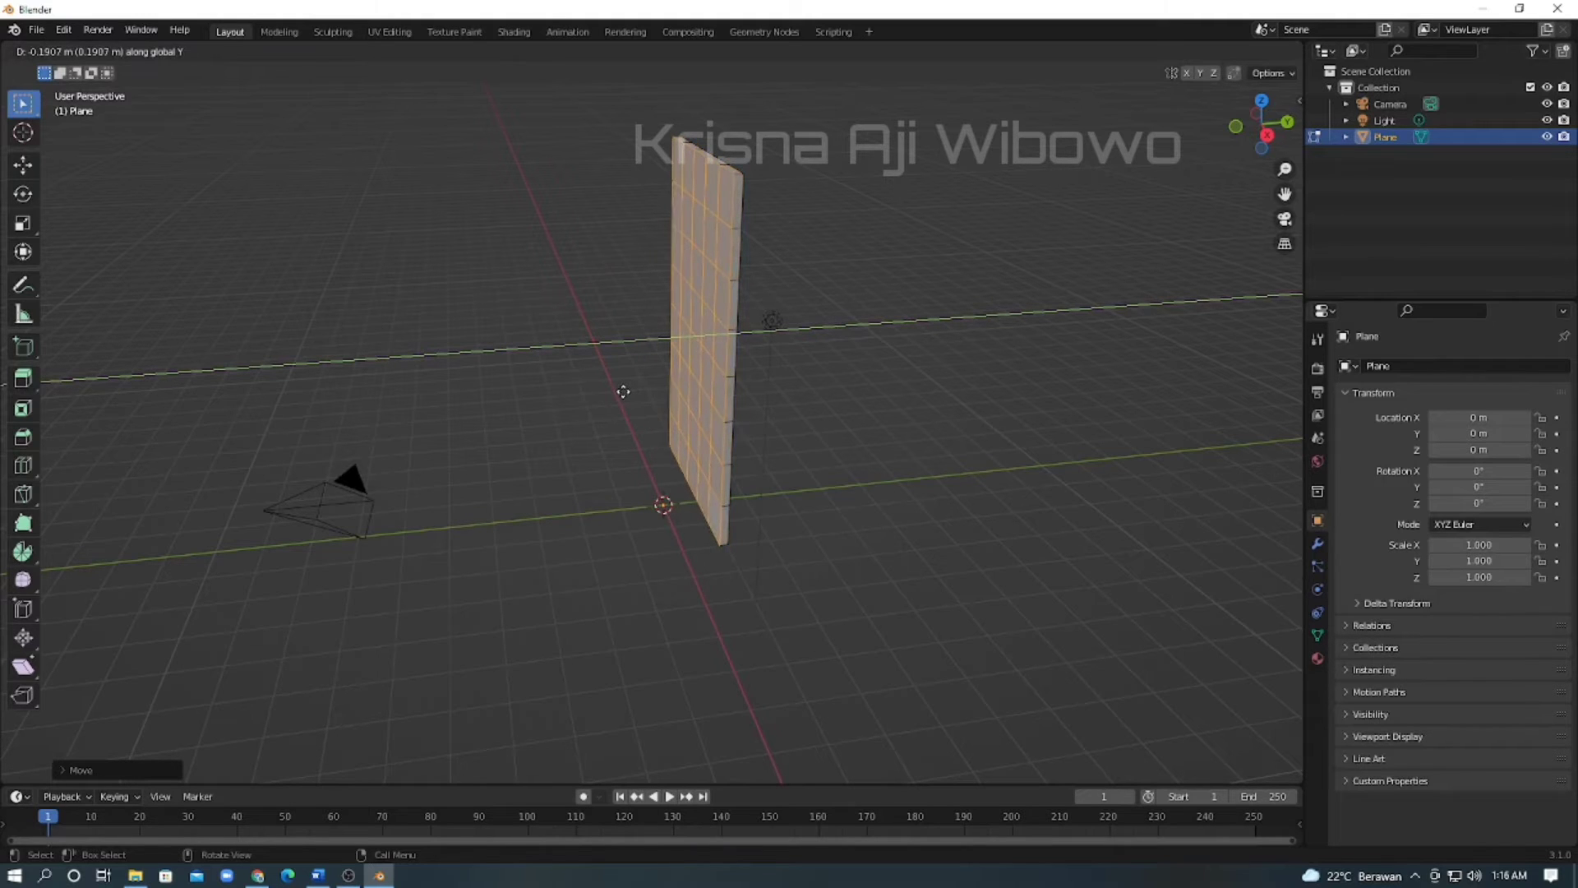
{"action": "left_click", "coordinate": [623, 392]}
In face select mode, extrude the bottom three rows of the slab's front faces about 0.8 m along the negative Y axis.
{"action": "middle_click_drag", "start_coordinate": [800, 383], "coordinate": [856, 377]}
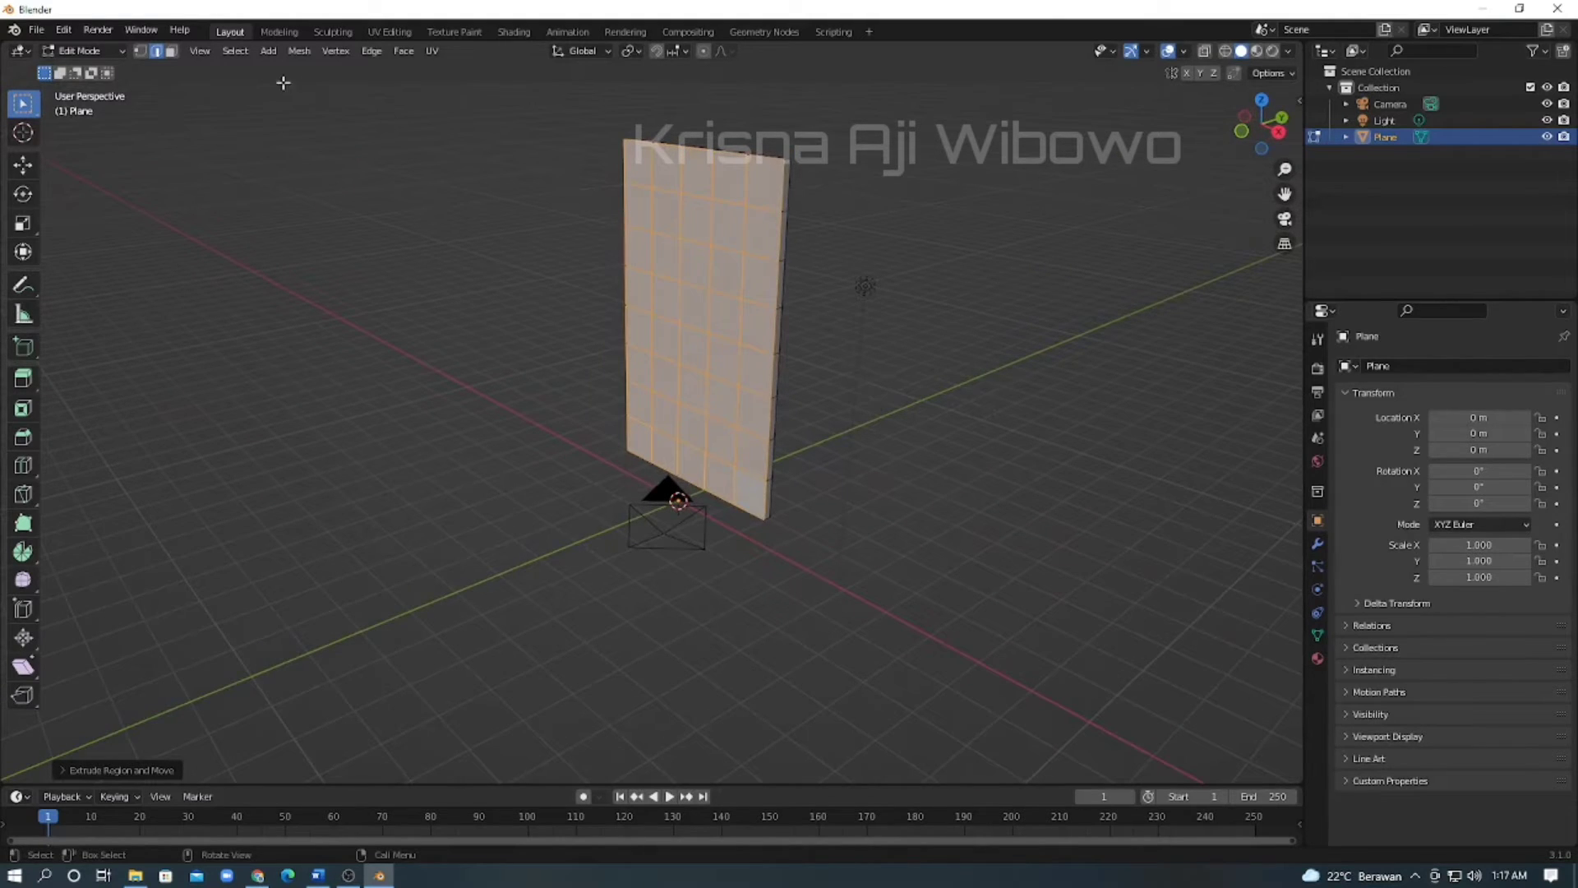
{"action": "left_click", "coordinate": [171, 52]}
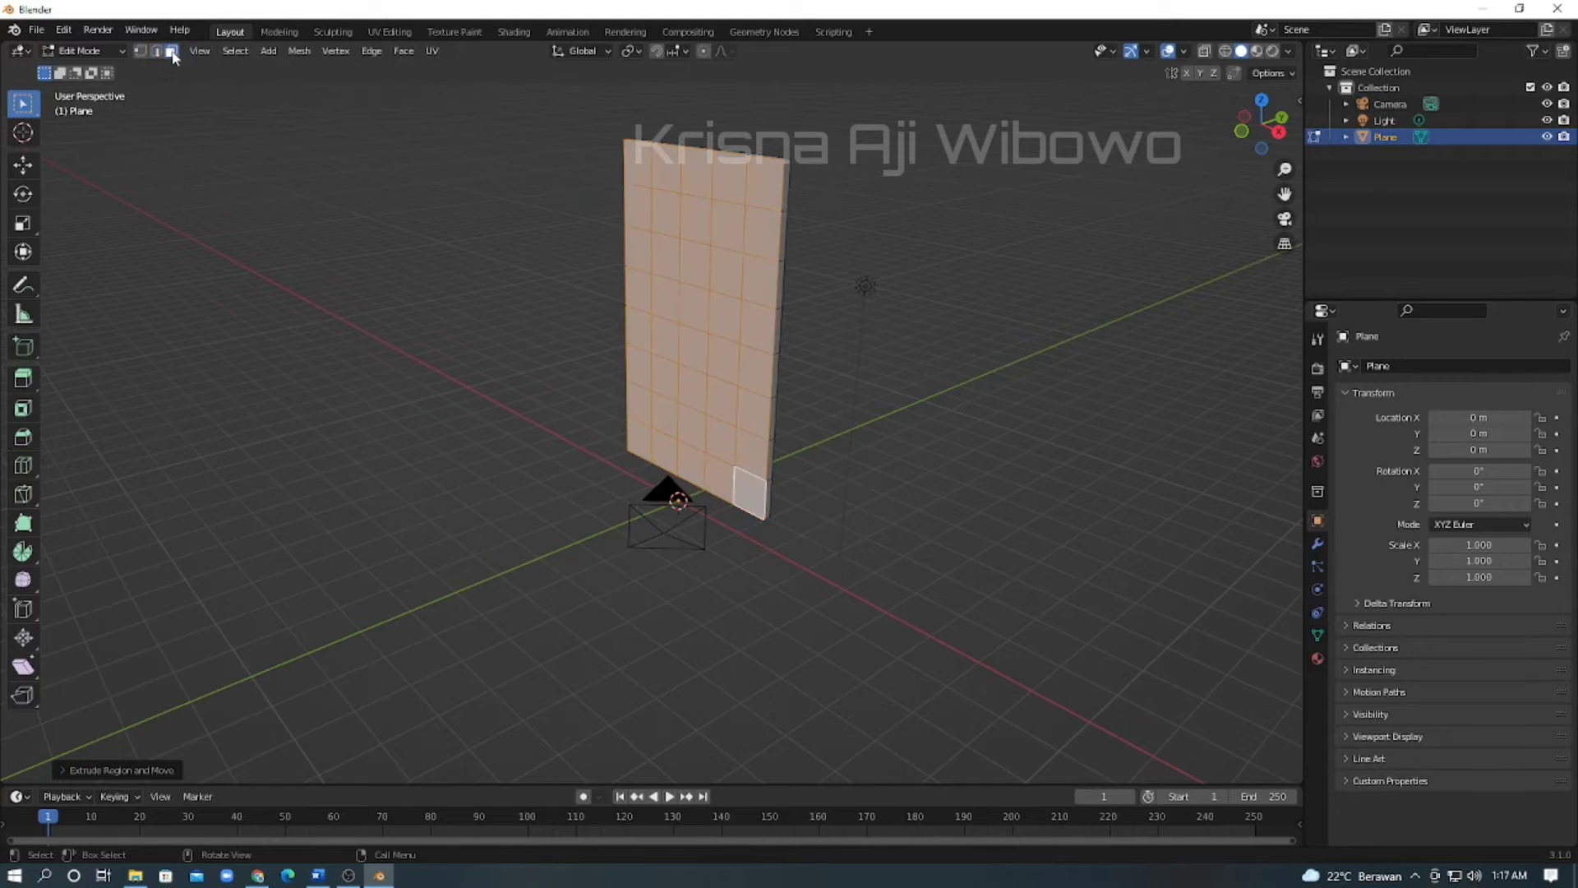
{"action": "left_click", "coordinate": [640, 446]}
{"action": "left_click", "coordinate": [663, 452], "text": "shift"}
{"action": "left_click", "coordinate": [692, 460], "text": "shift"}
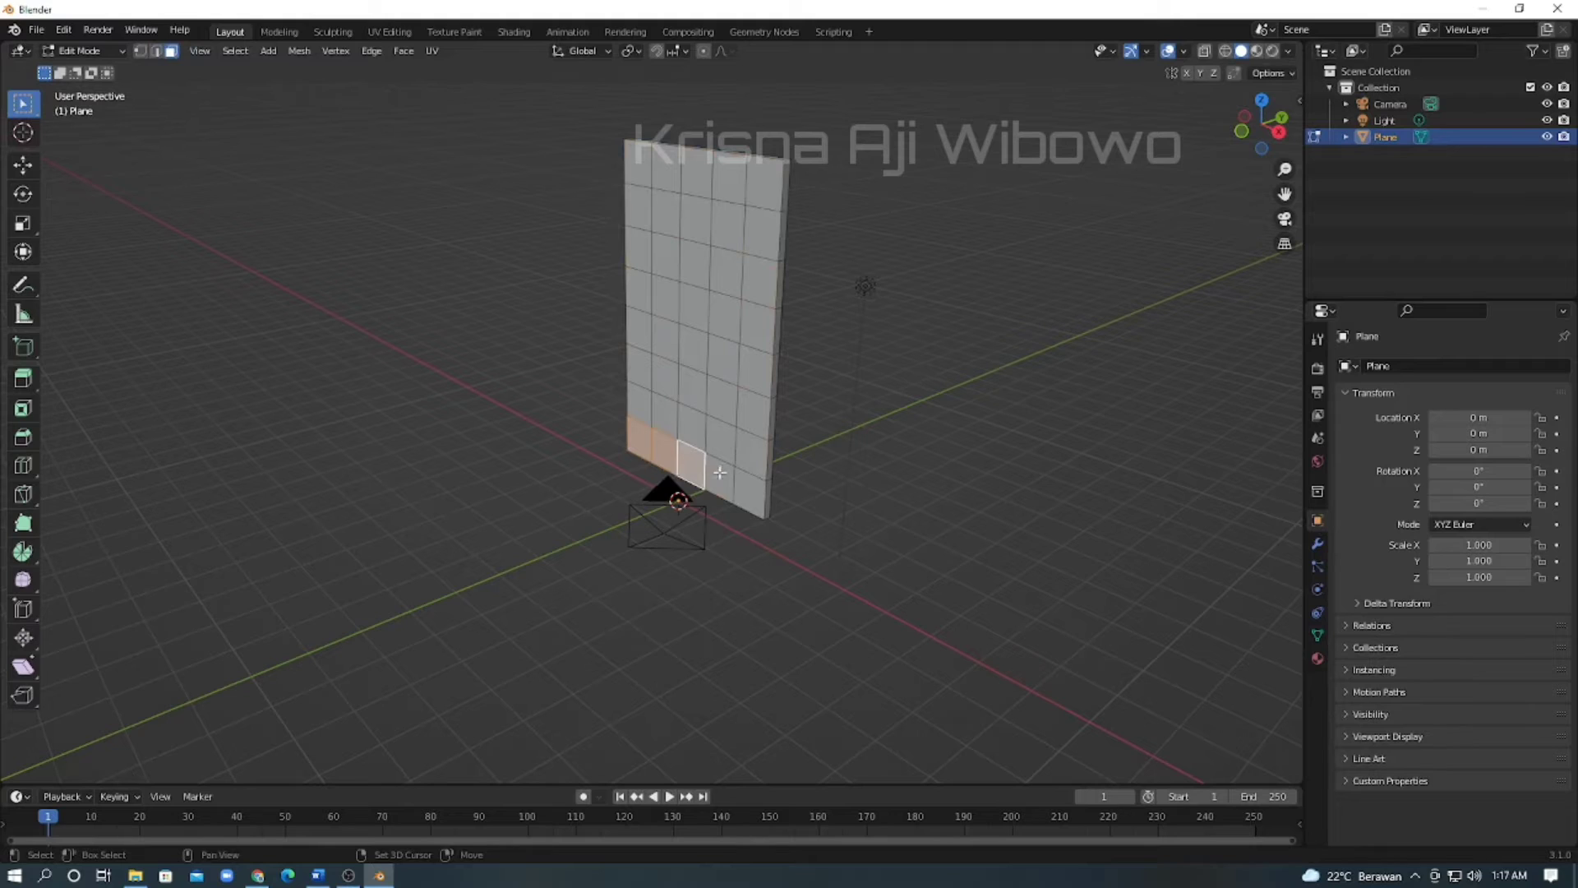
{"action": "left_click", "coordinate": [728, 475], "text": "shift"}
{"action": "left_click", "coordinate": [749, 485], "text": "shift"}
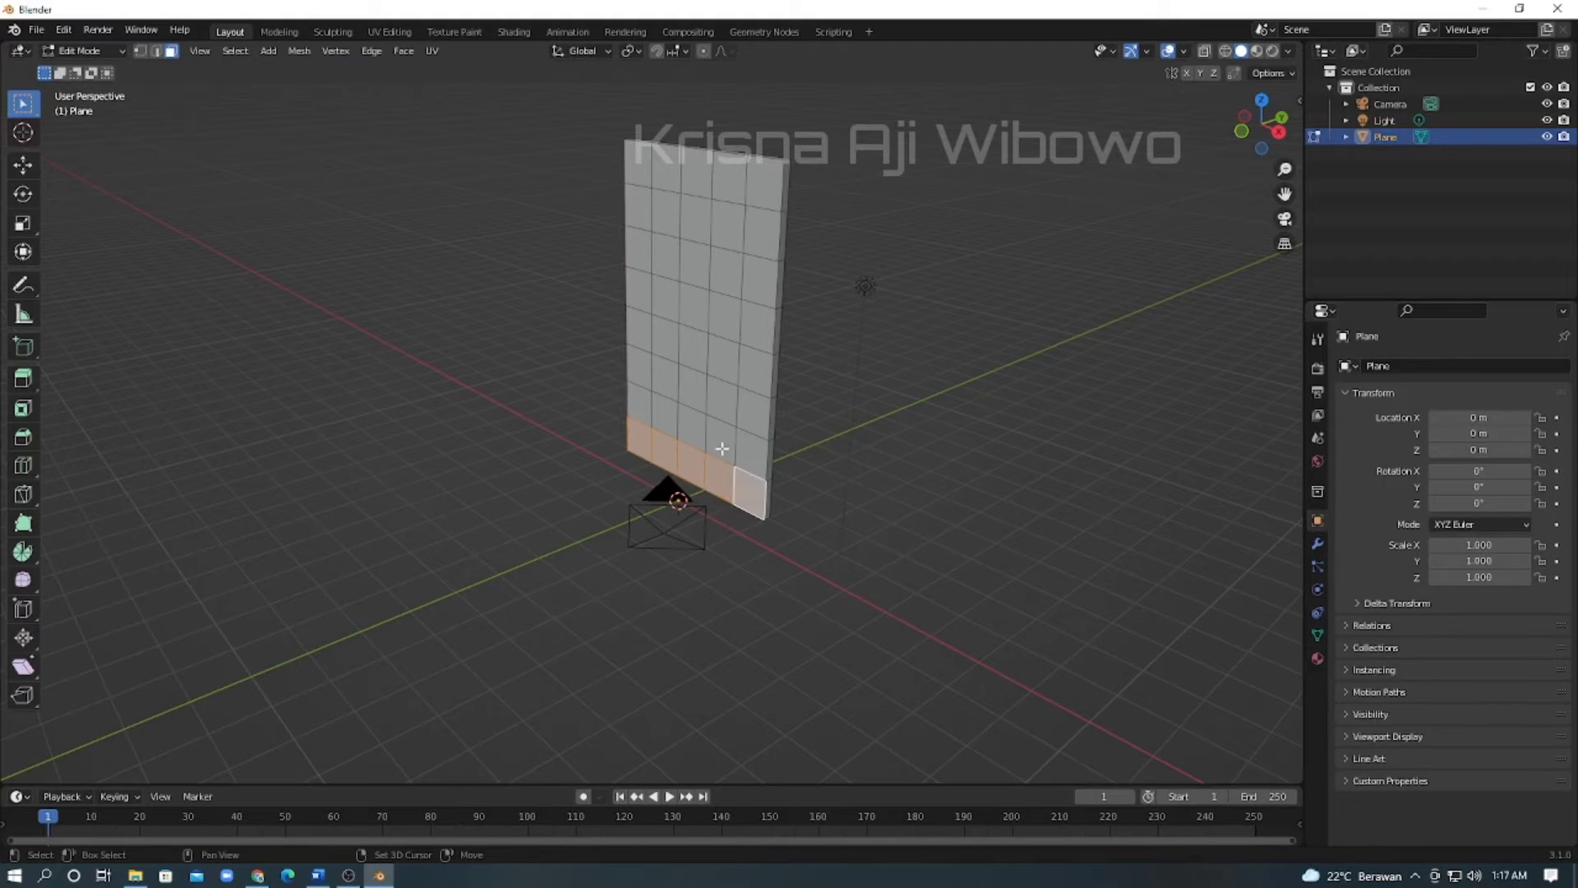
{"action": "left_click", "coordinate": [722, 448], "text": "shift"}
{"action": "left_click", "coordinate": [730, 446], "text": "shift"}
{"action": "left_click", "coordinate": [694, 431], "text": "shift"}
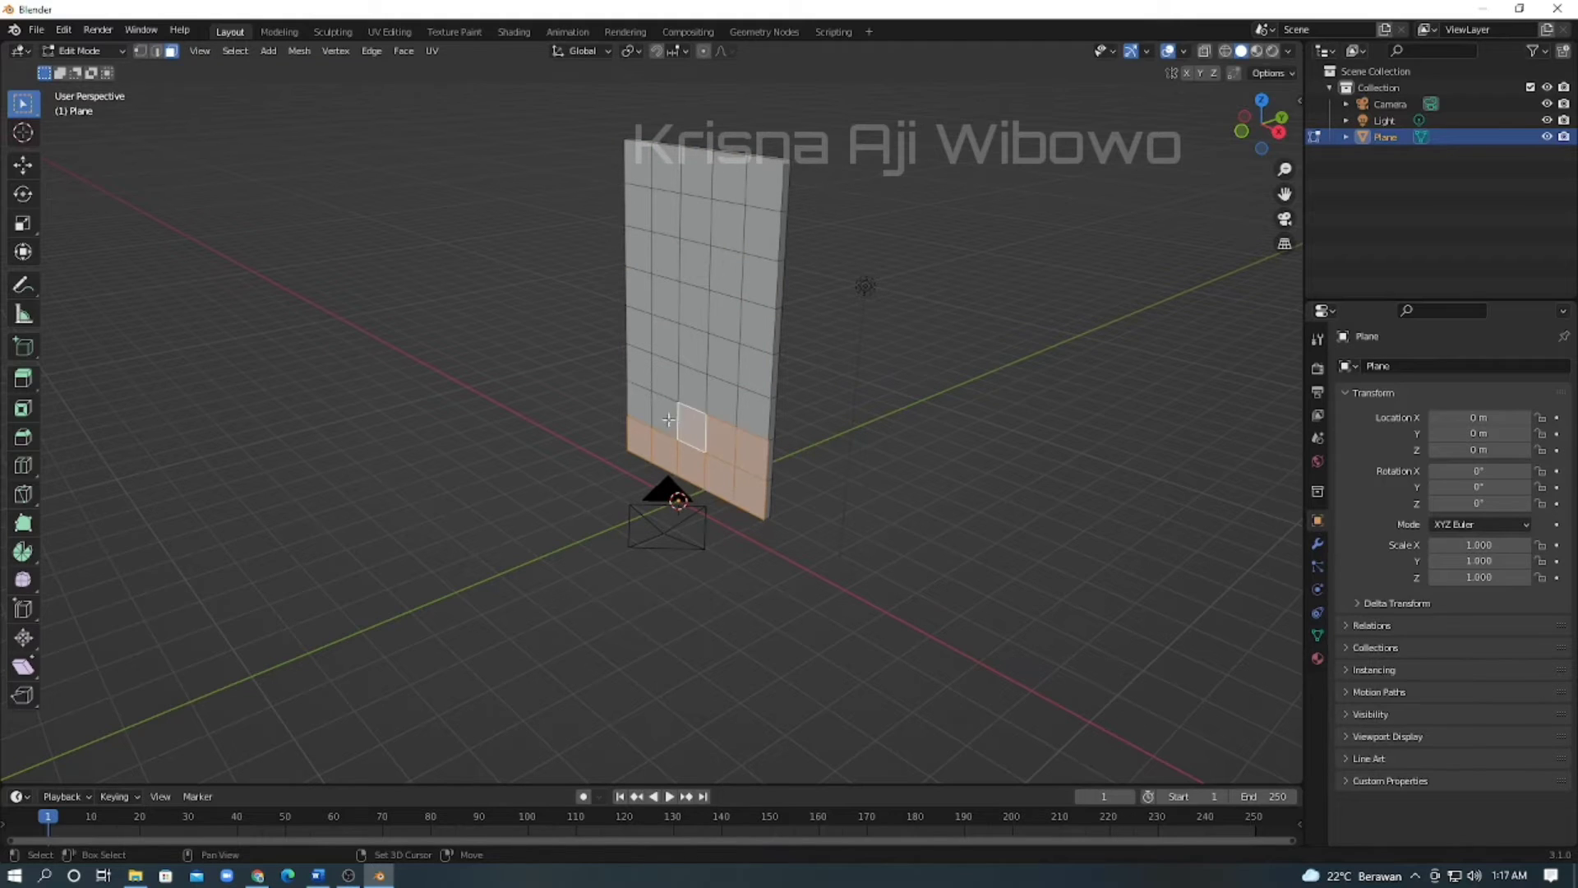
{"action": "left_click", "coordinate": [660, 425], "text": "shift"}
{"action": "left_click", "coordinate": [634, 395], "text": "shift"}
{"action": "left_click", "coordinate": [634, 375], "text": "shift"}
{"action": "left_click", "coordinate": [673, 382], "text": "shift"}
{"action": "left_click", "coordinate": [705, 389], "text": "shift"}
{"action": "left_click", "coordinate": [723, 401], "text": "shift"}
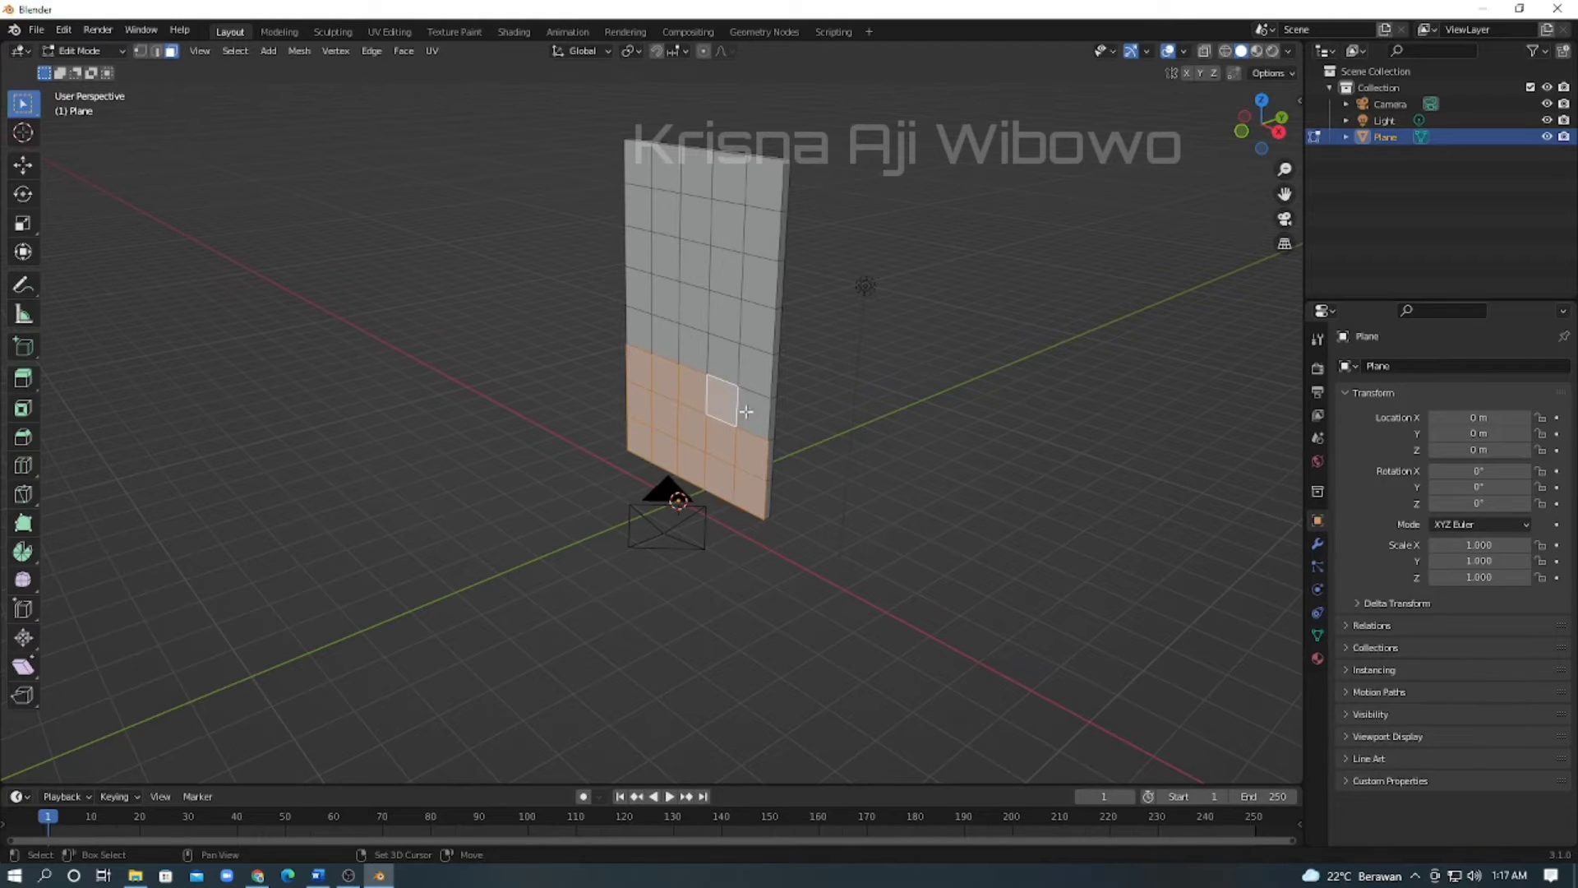
{"action": "left_click", "coordinate": [758, 417], "text": "shift"}
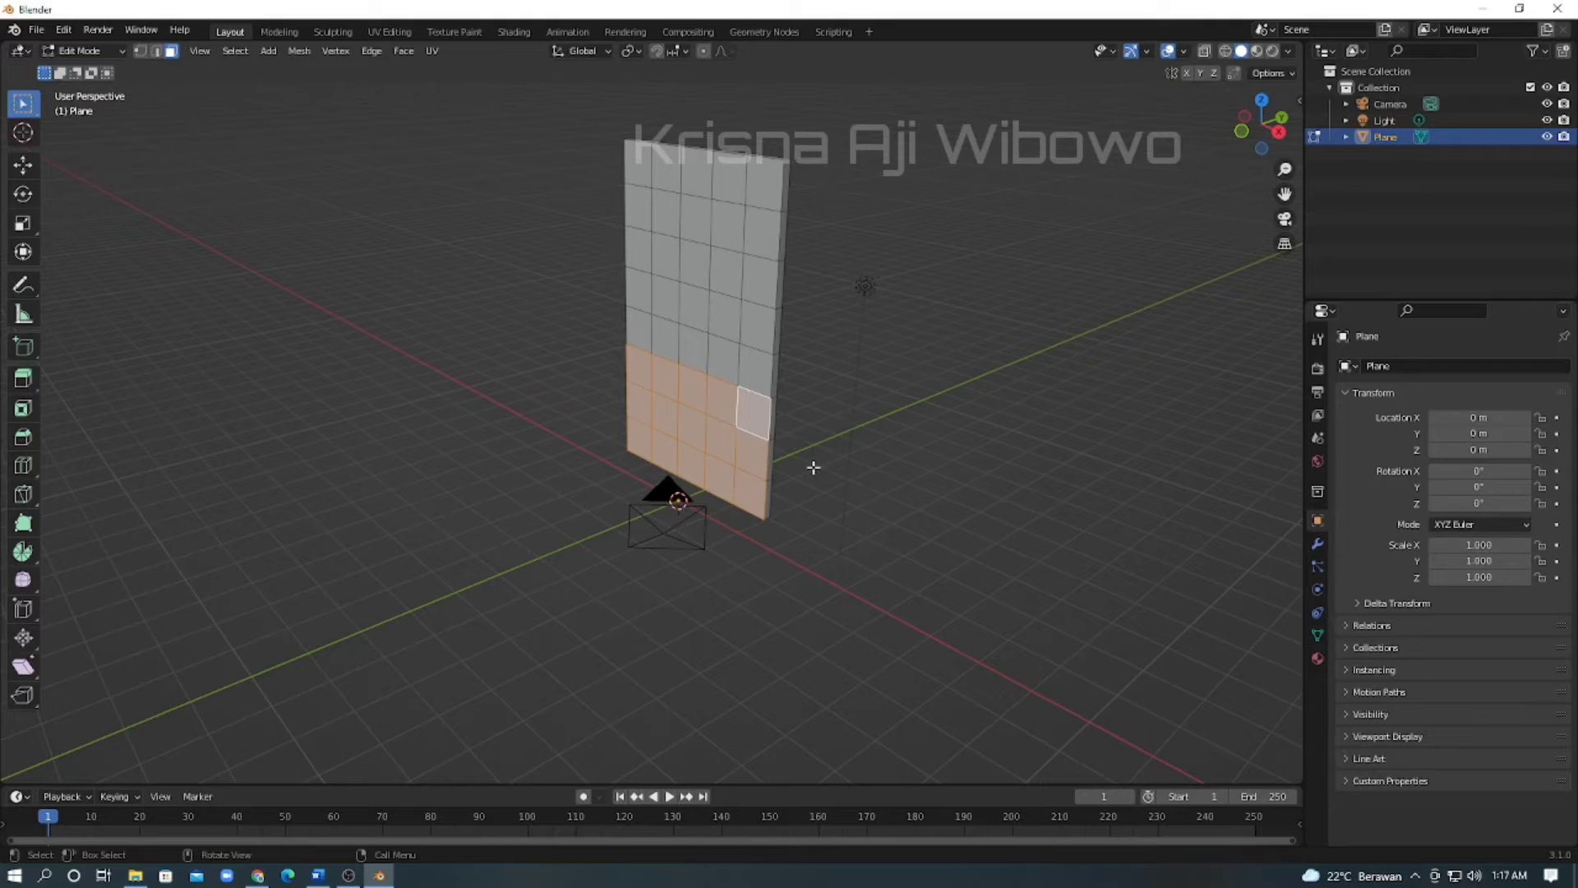
{"action": "key", "text": "e"}
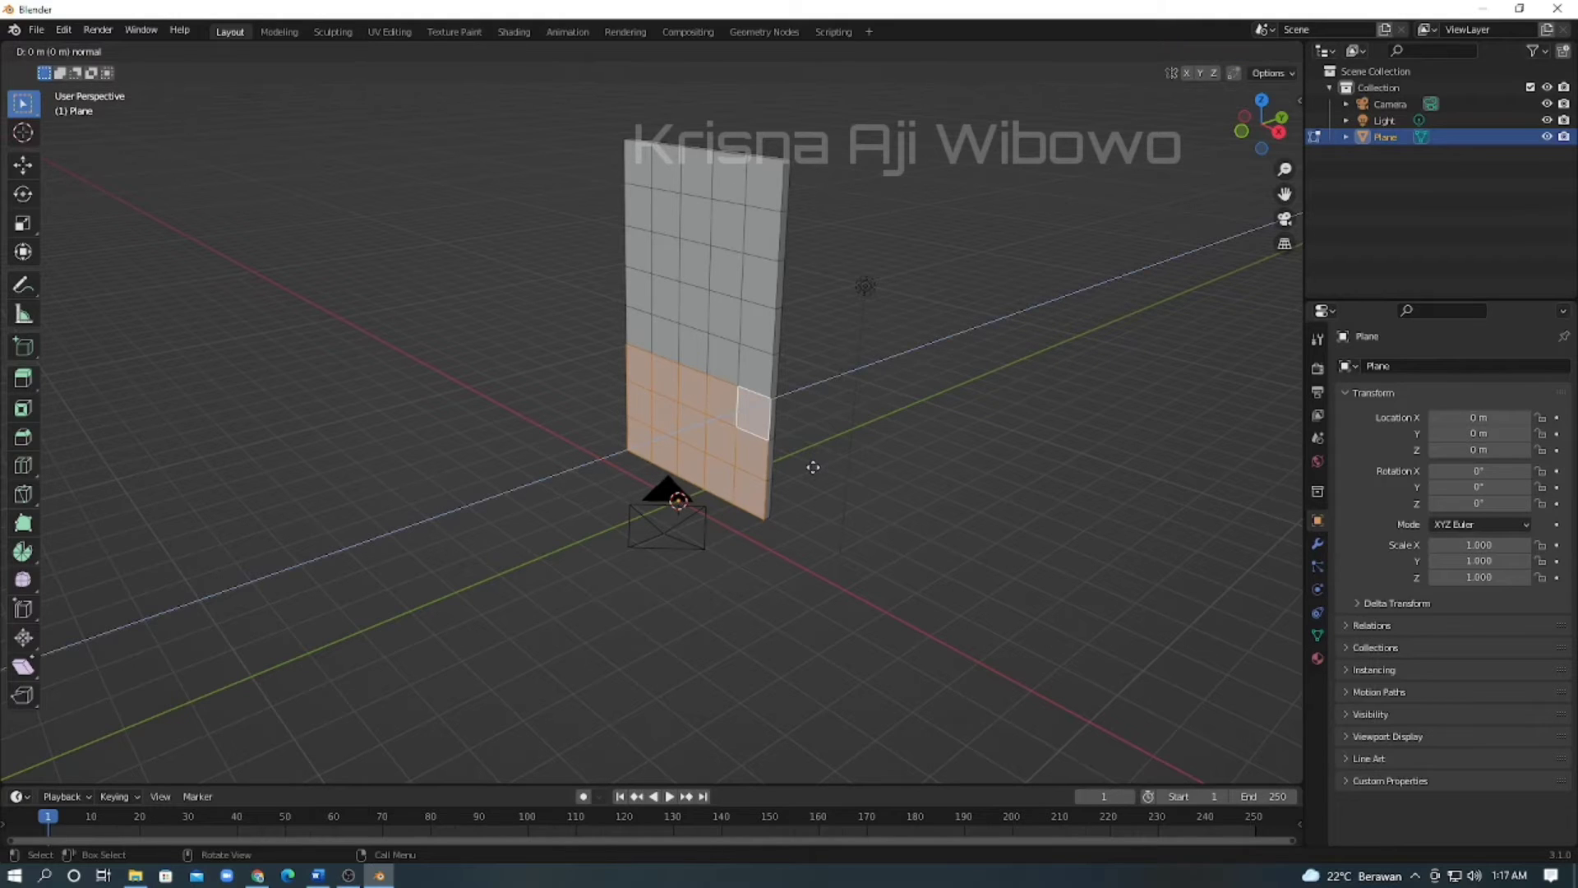
{"action": "key", "text": "y"}
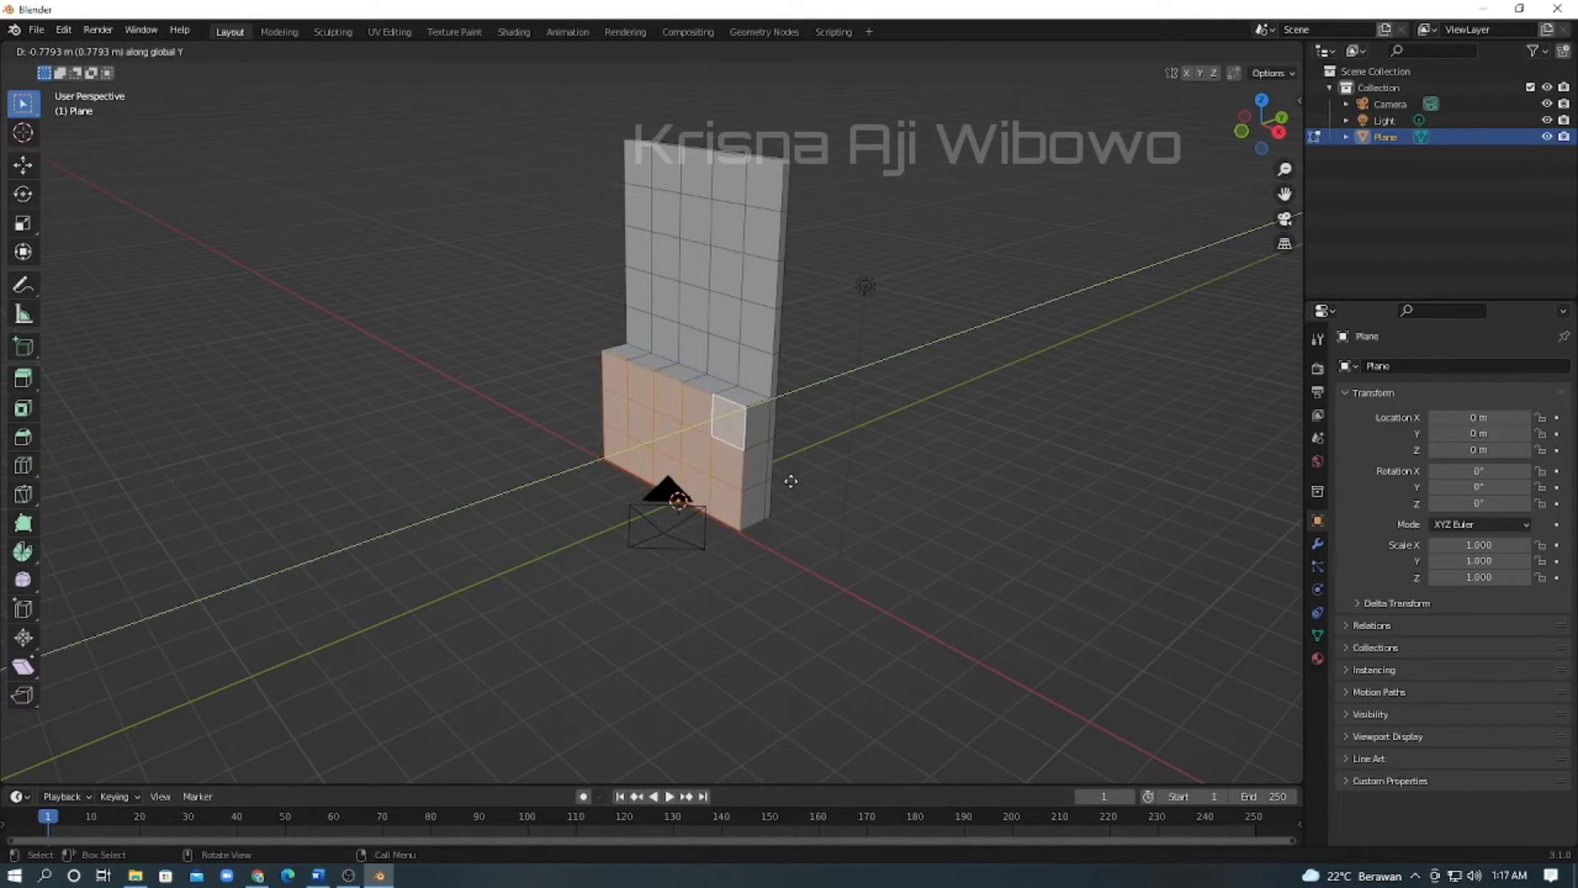
{"action": "left_click", "coordinate": [787, 482]}
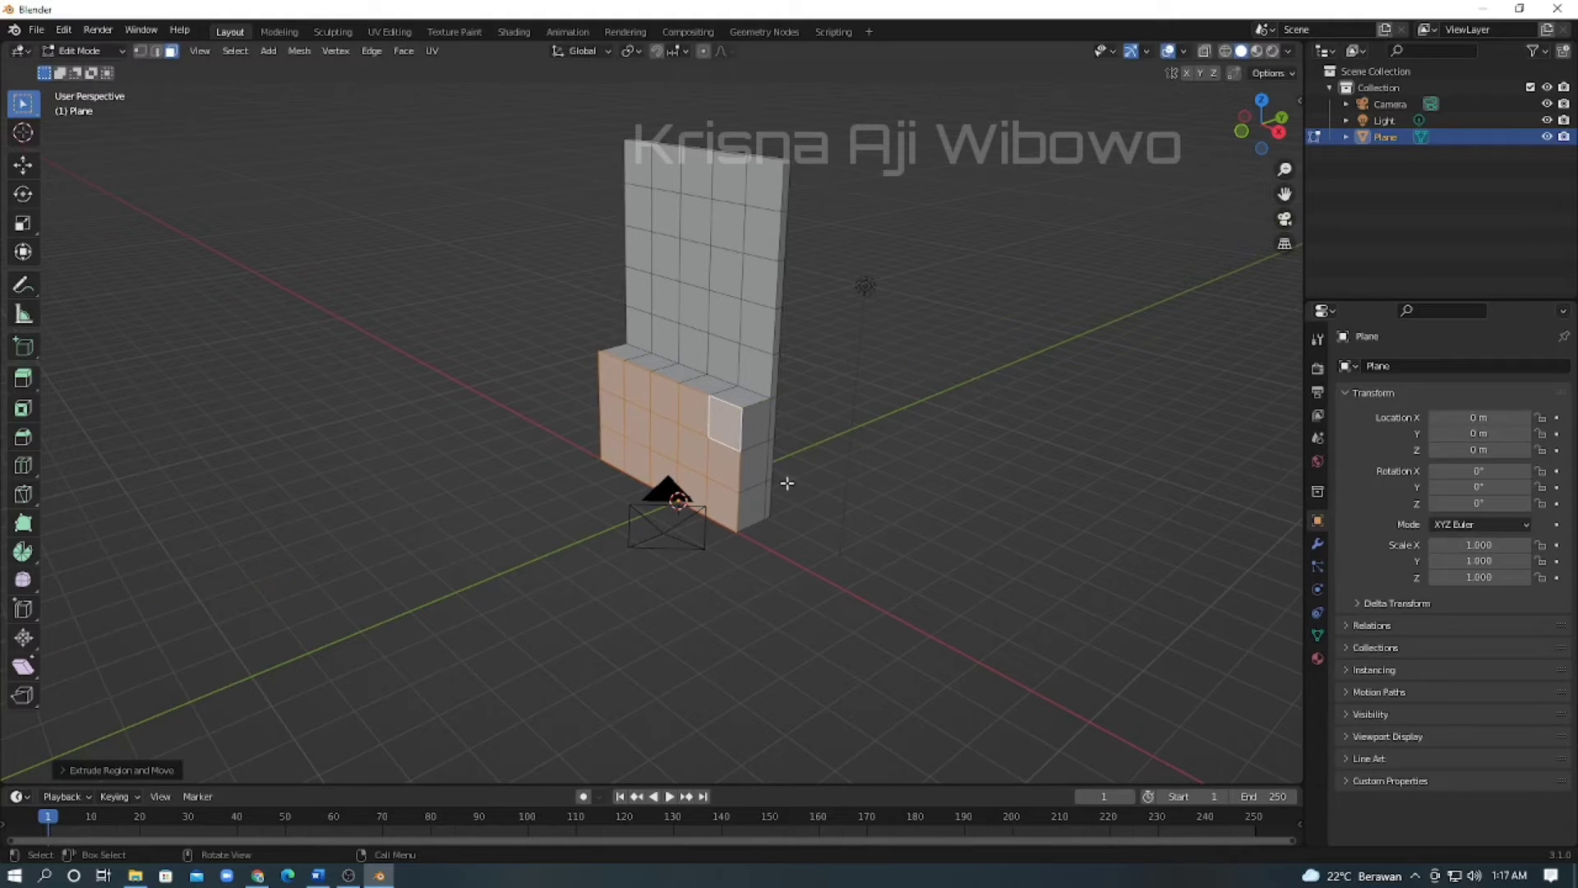
Extrude the lower two rows of front faces on the protruding block about 0.98 m along the negative Y axis.
{"action": "left_click", "coordinate": [608, 413]}
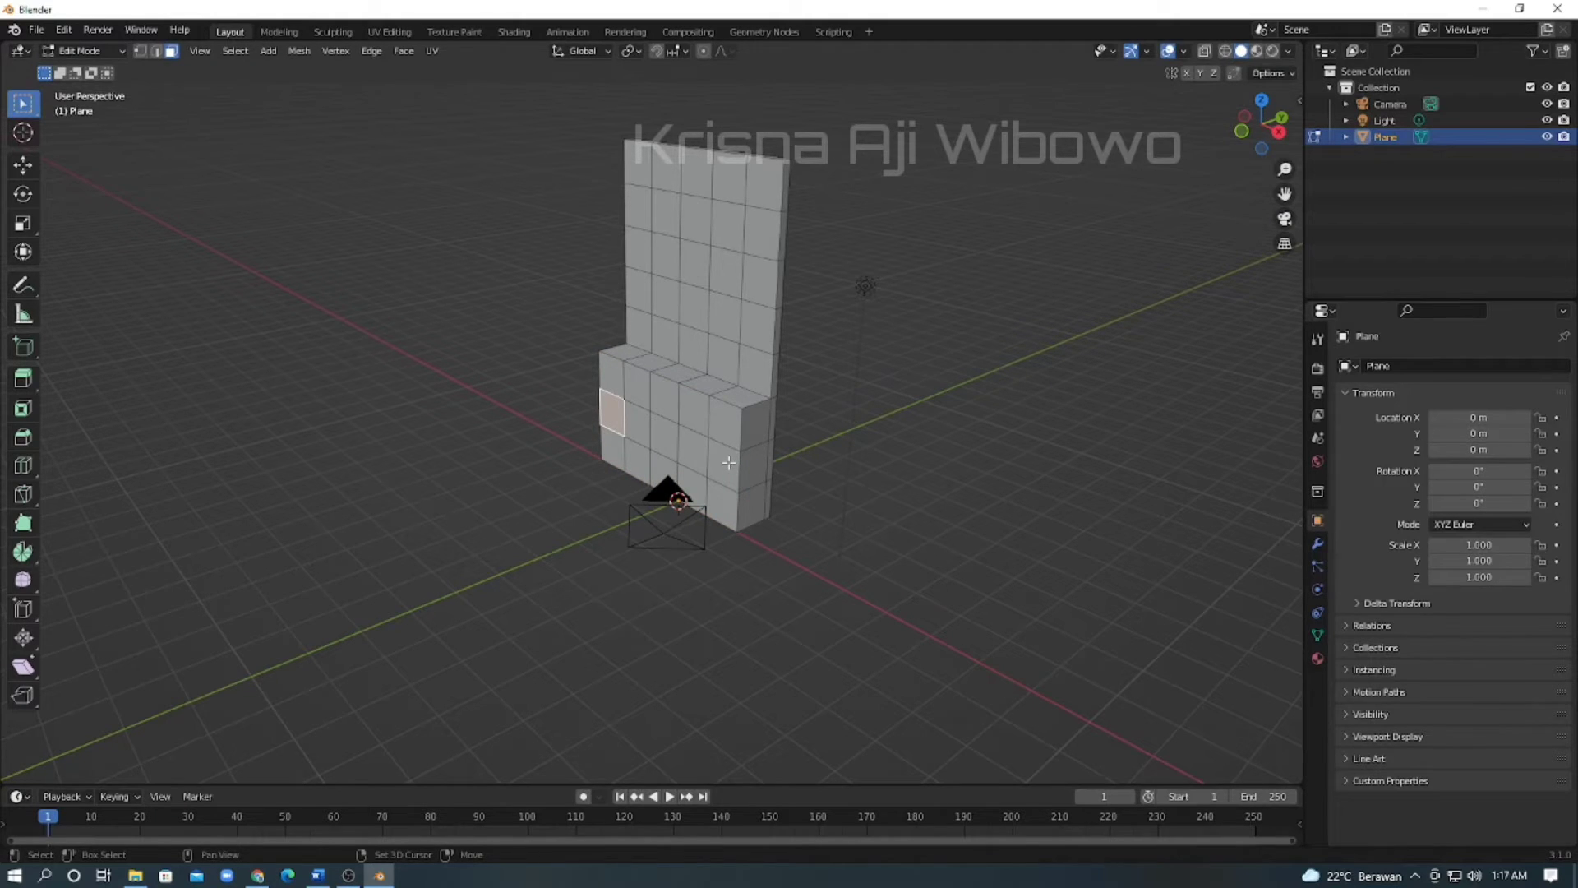
{"action": "left_click", "coordinate": [728, 463], "text": "shift"}
{"action": "left_click", "coordinate": [694, 448], "text": "shift"}
{"action": "left_click", "coordinate": [666, 435], "text": "shift"}
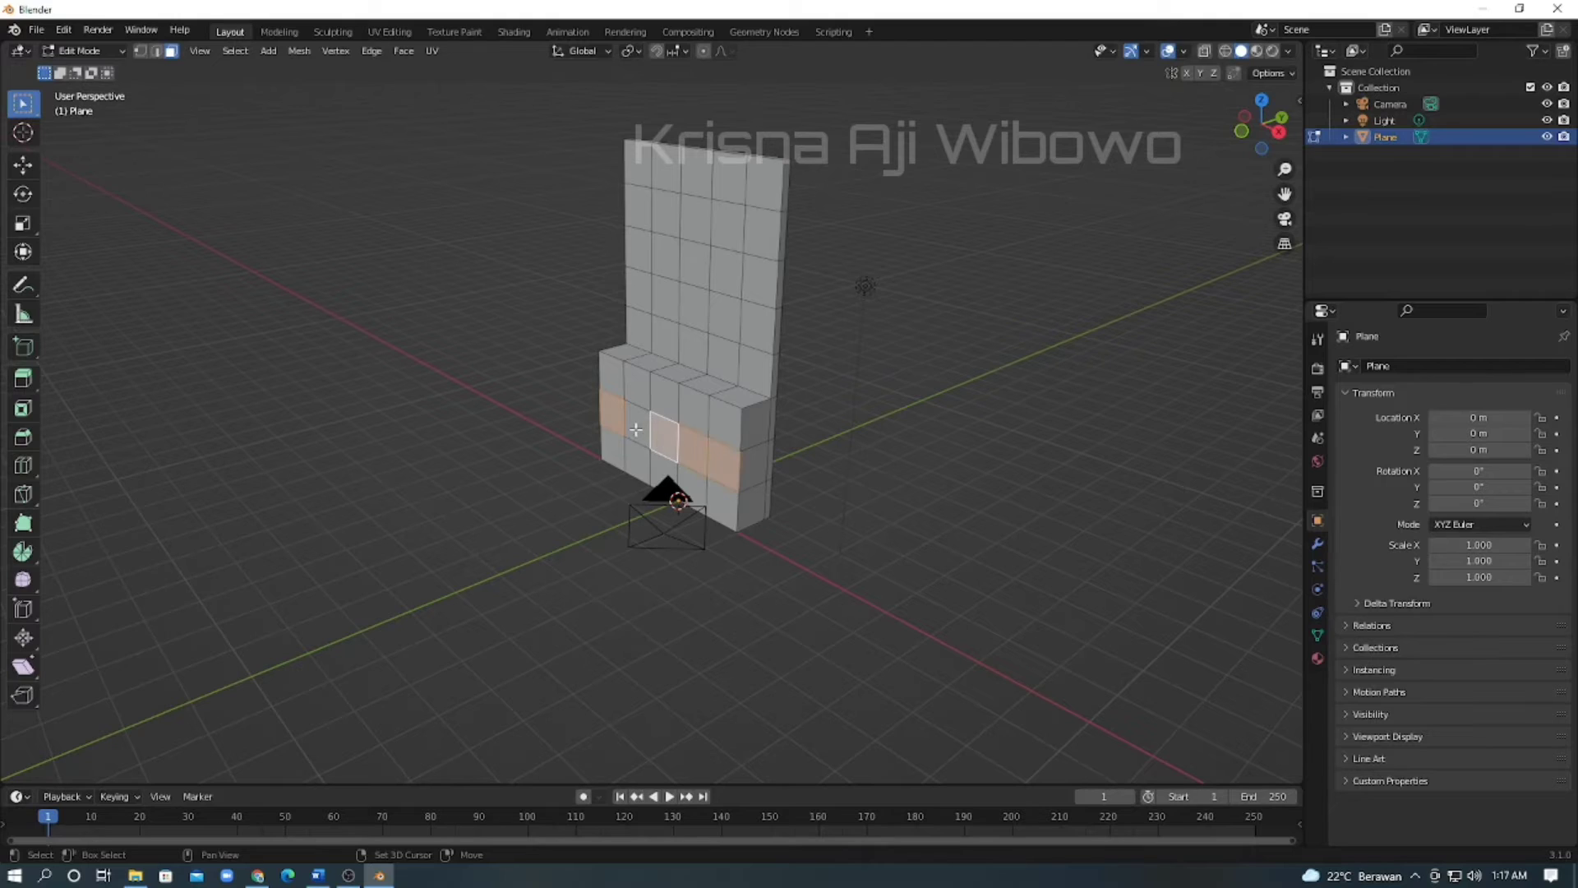
{"action": "left_click", "coordinate": [637, 425], "text": "shift"}
{"action": "left_click", "coordinate": [610, 451], "text": "shift"}
{"action": "left_click", "coordinate": [637, 458], "text": "shift"}
{"action": "left_click", "coordinate": [664, 468], "text": "shift"}
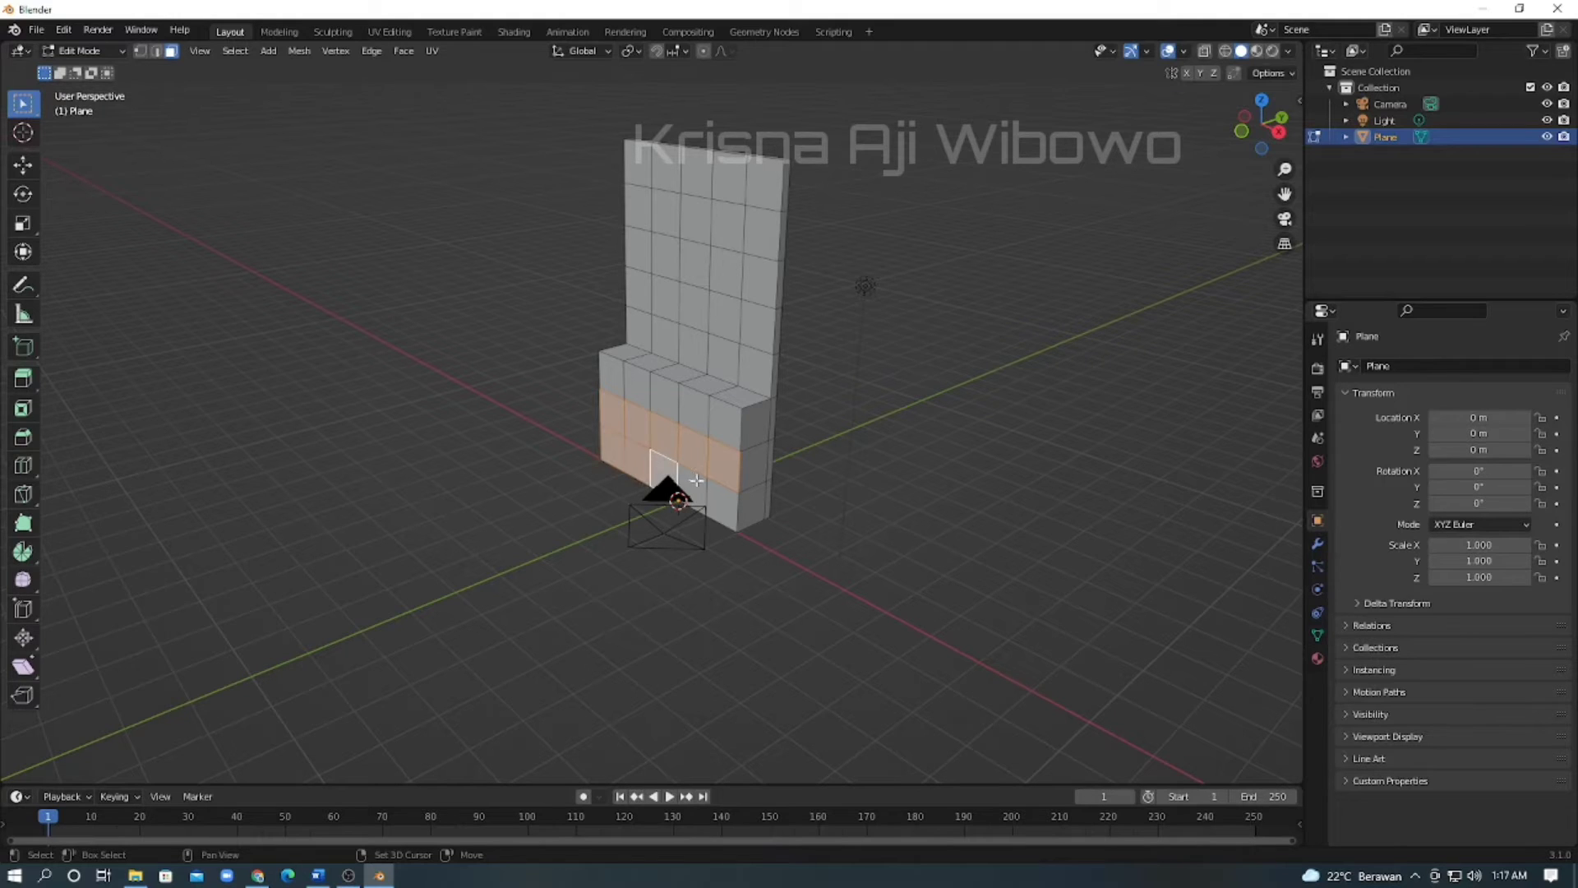
{"action": "left_click", "coordinate": [691, 481], "text": "shift"}
{"action": "left_click", "coordinate": [723, 494], "text": "shift"}
{"action": "key", "text": "e"}
{"action": "key", "text": "y"}
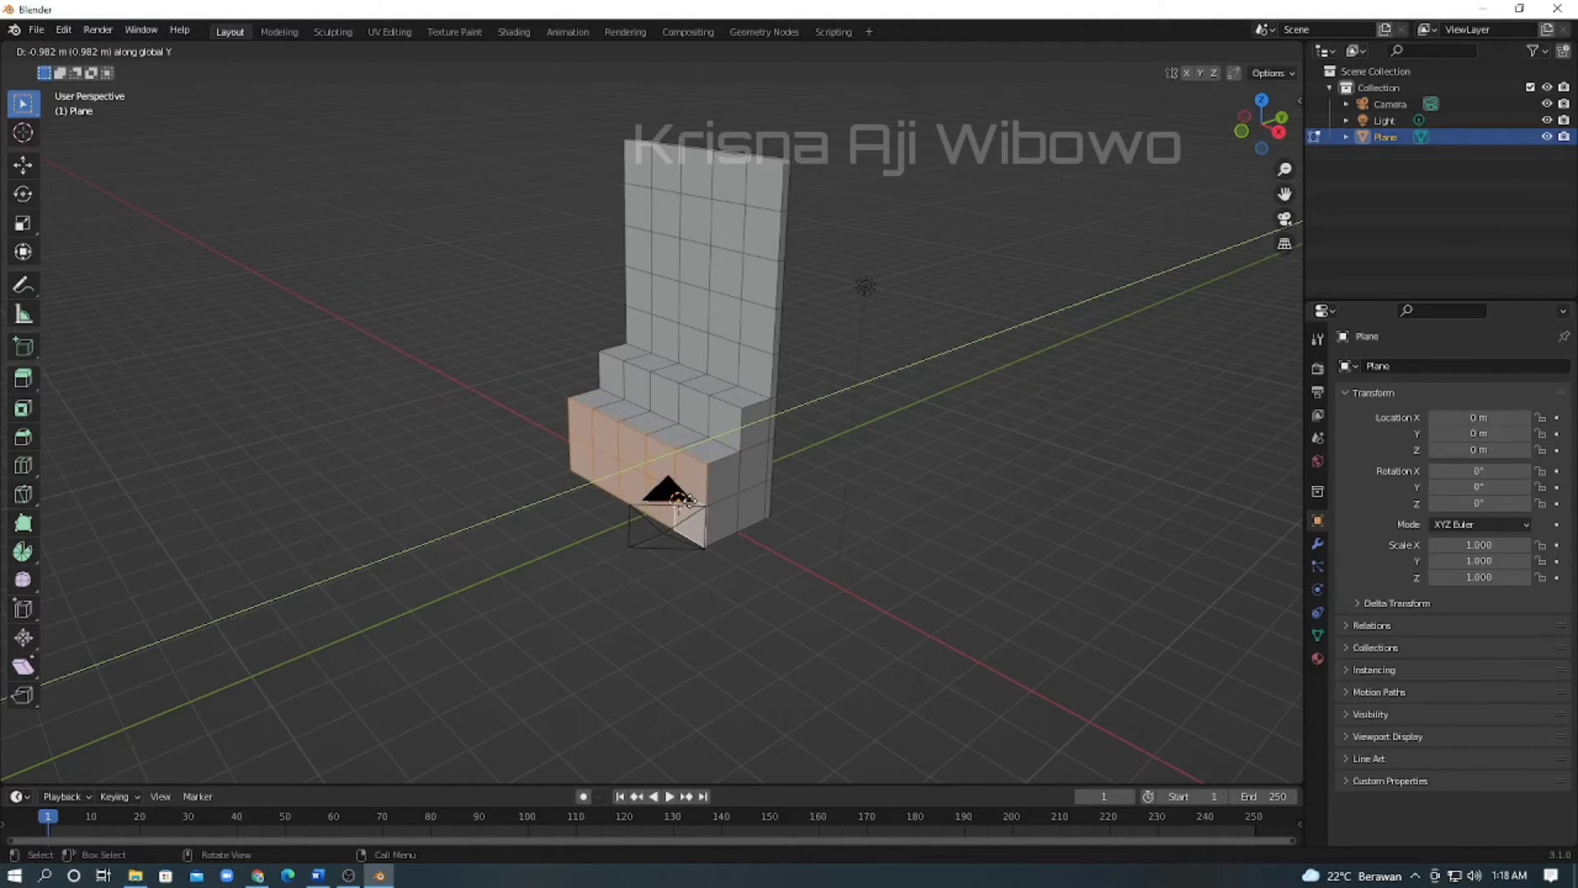
{"action": "left_click", "coordinate": [689, 500]}
Extrude the bottom row of five front faces about 0.93 m along the negative Y axis to form another stair tread.
{"action": "left_click", "coordinate": [594, 465]}
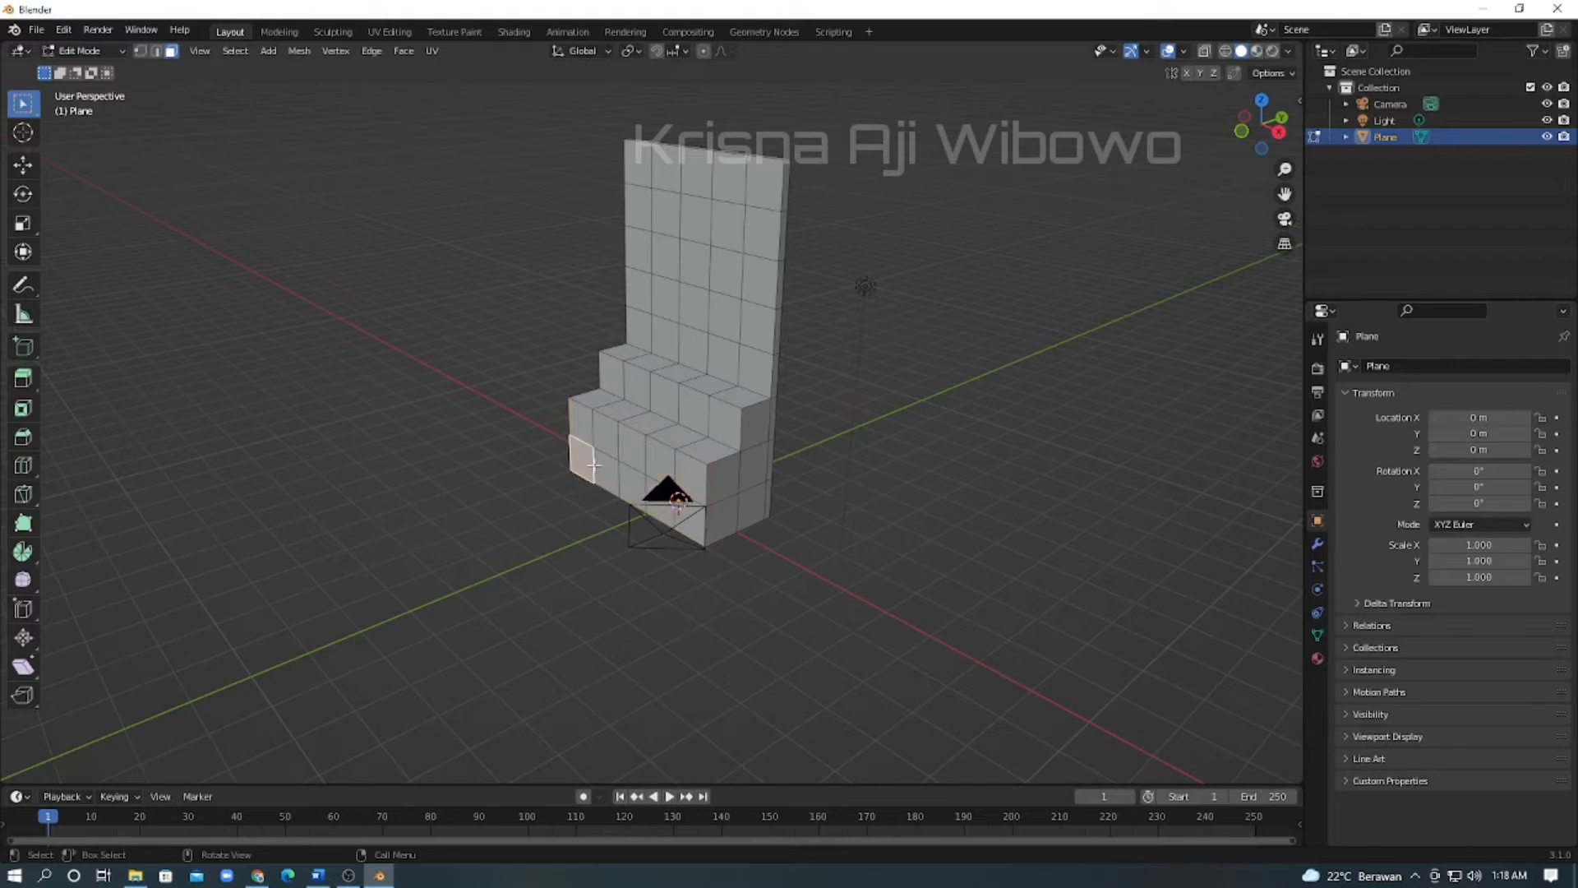
{"action": "left_click", "coordinate": [606, 469], "text": "shift"}
{"action": "left_click", "coordinate": [631, 480], "text": "shift"}
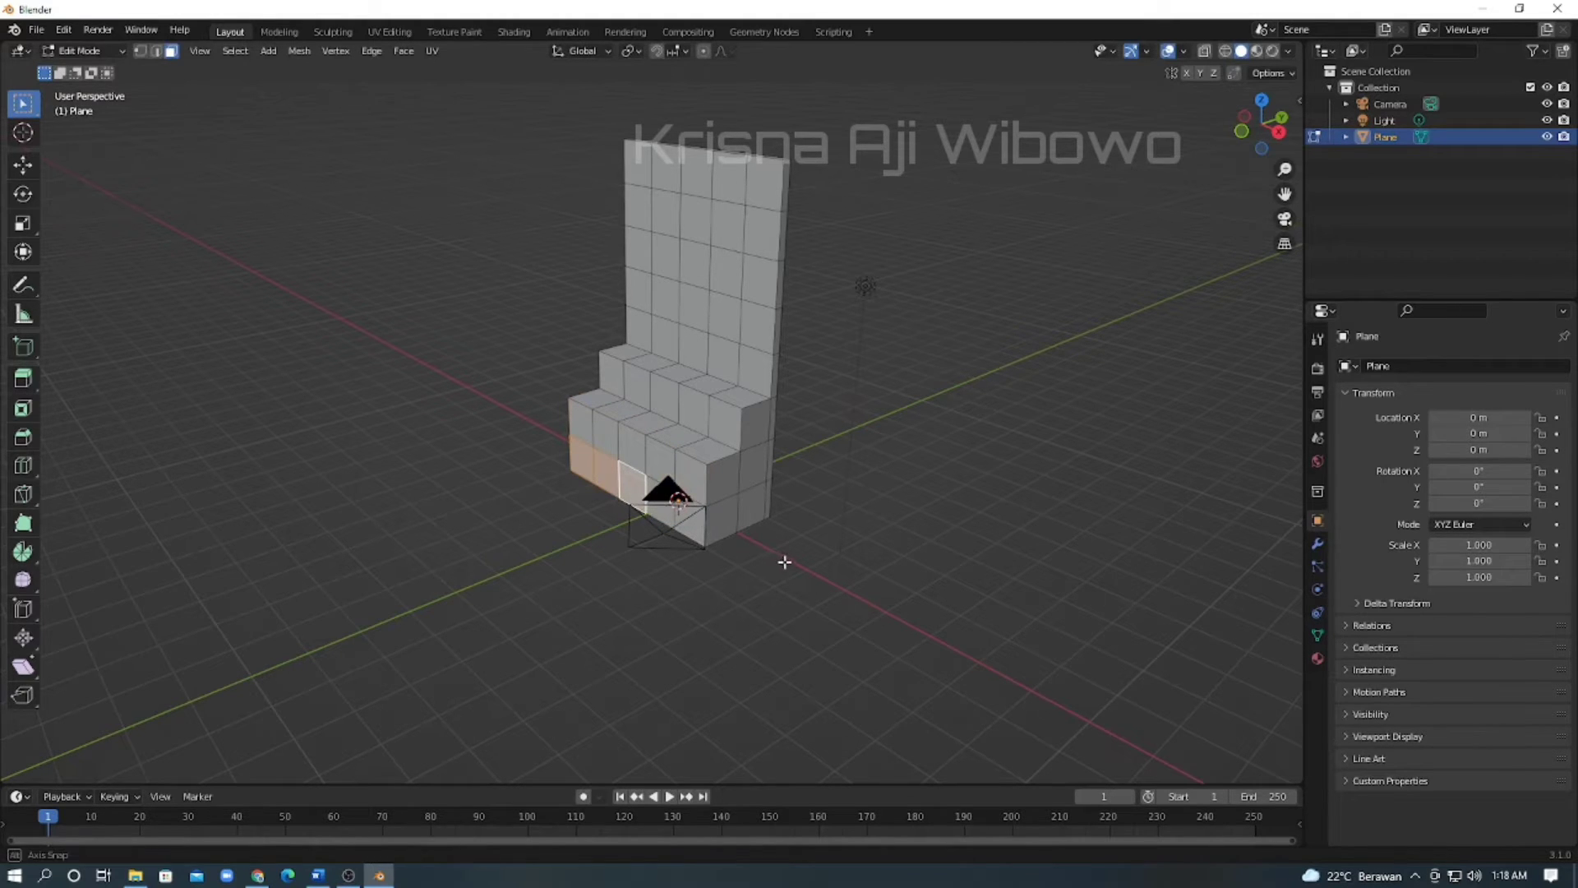
{"action": "middle_click_drag", "start_coordinate": [663, 510], "coordinate": [670, 499]}
{"action": "left_click", "coordinate": [680, 498], "text": "shift"}
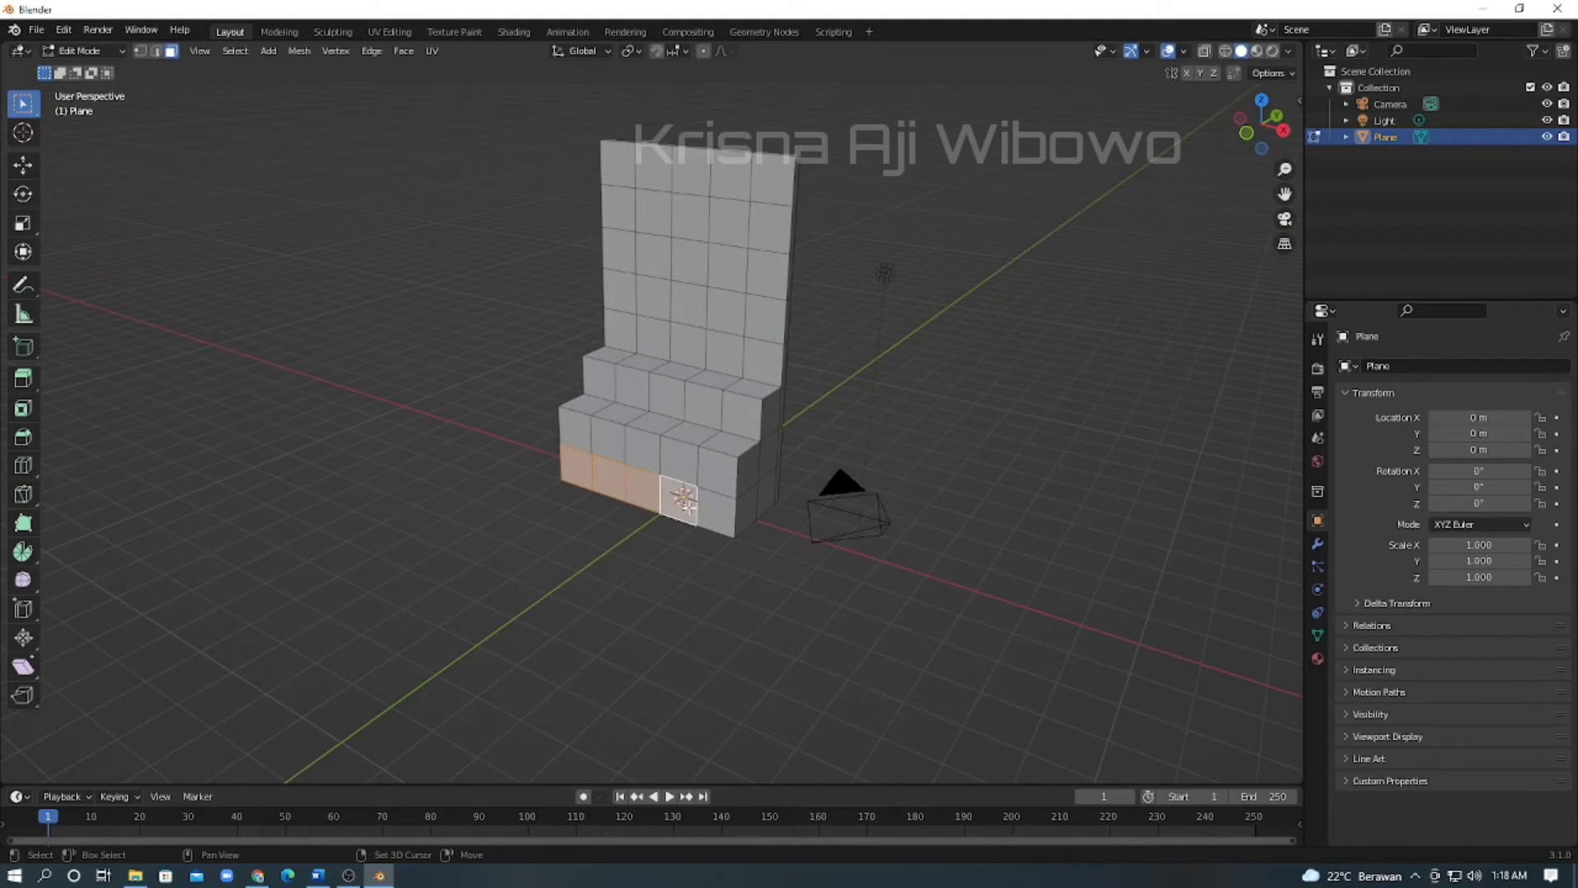
{"action": "left_click", "coordinate": [734, 524], "text": "shift"}
{"action": "middle_click_drag", "start_coordinate": [890, 539], "coordinate": [870, 543]}
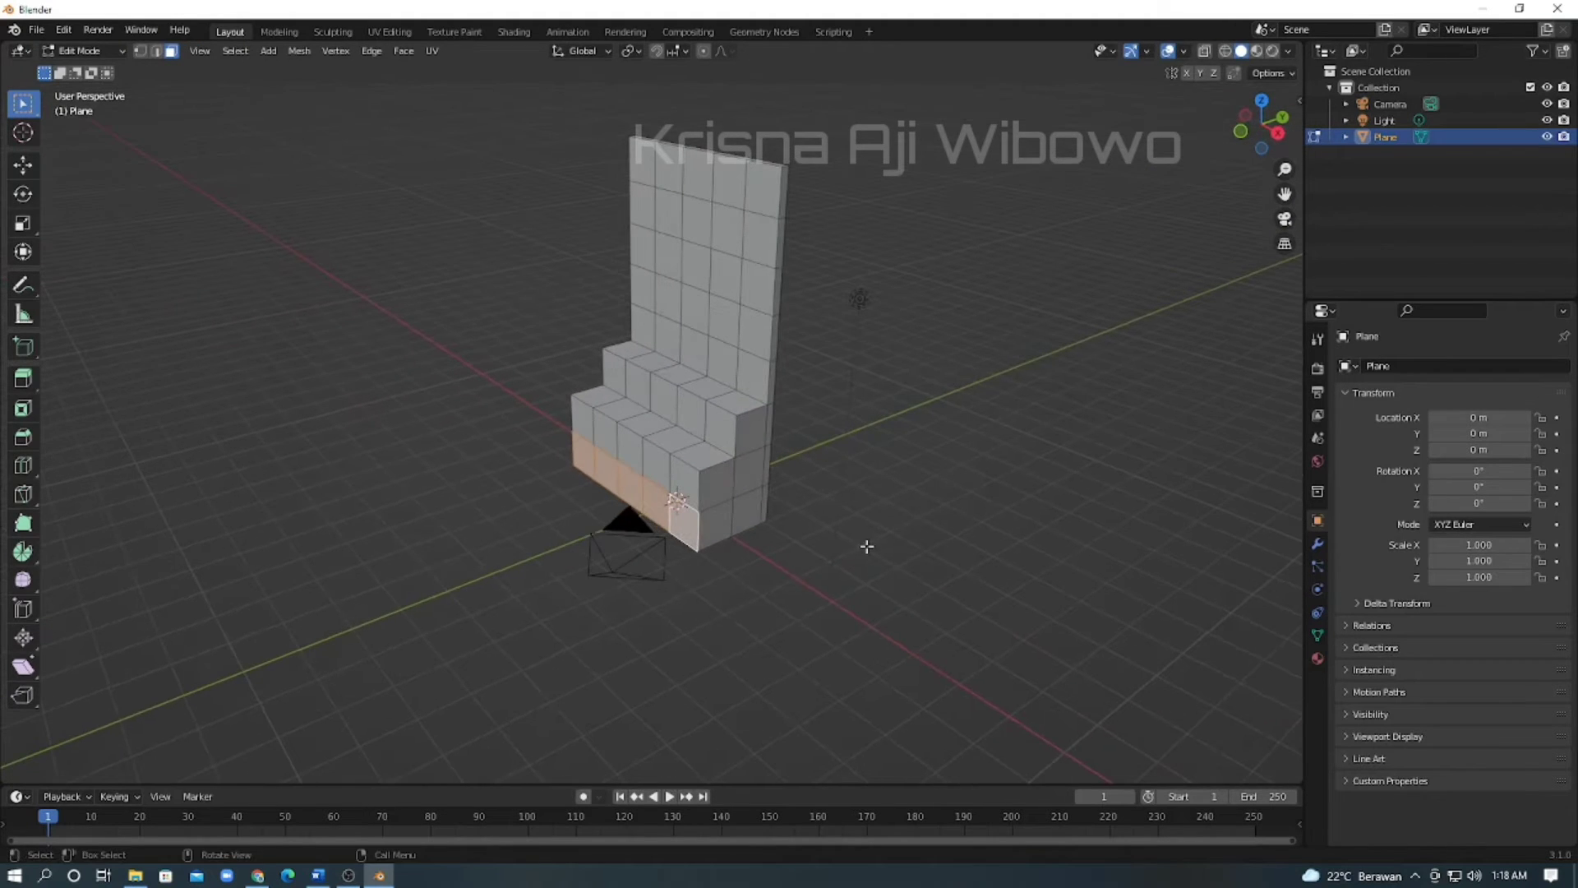
{"action": "key", "text": "g"}
{"action": "key", "text": "y"}
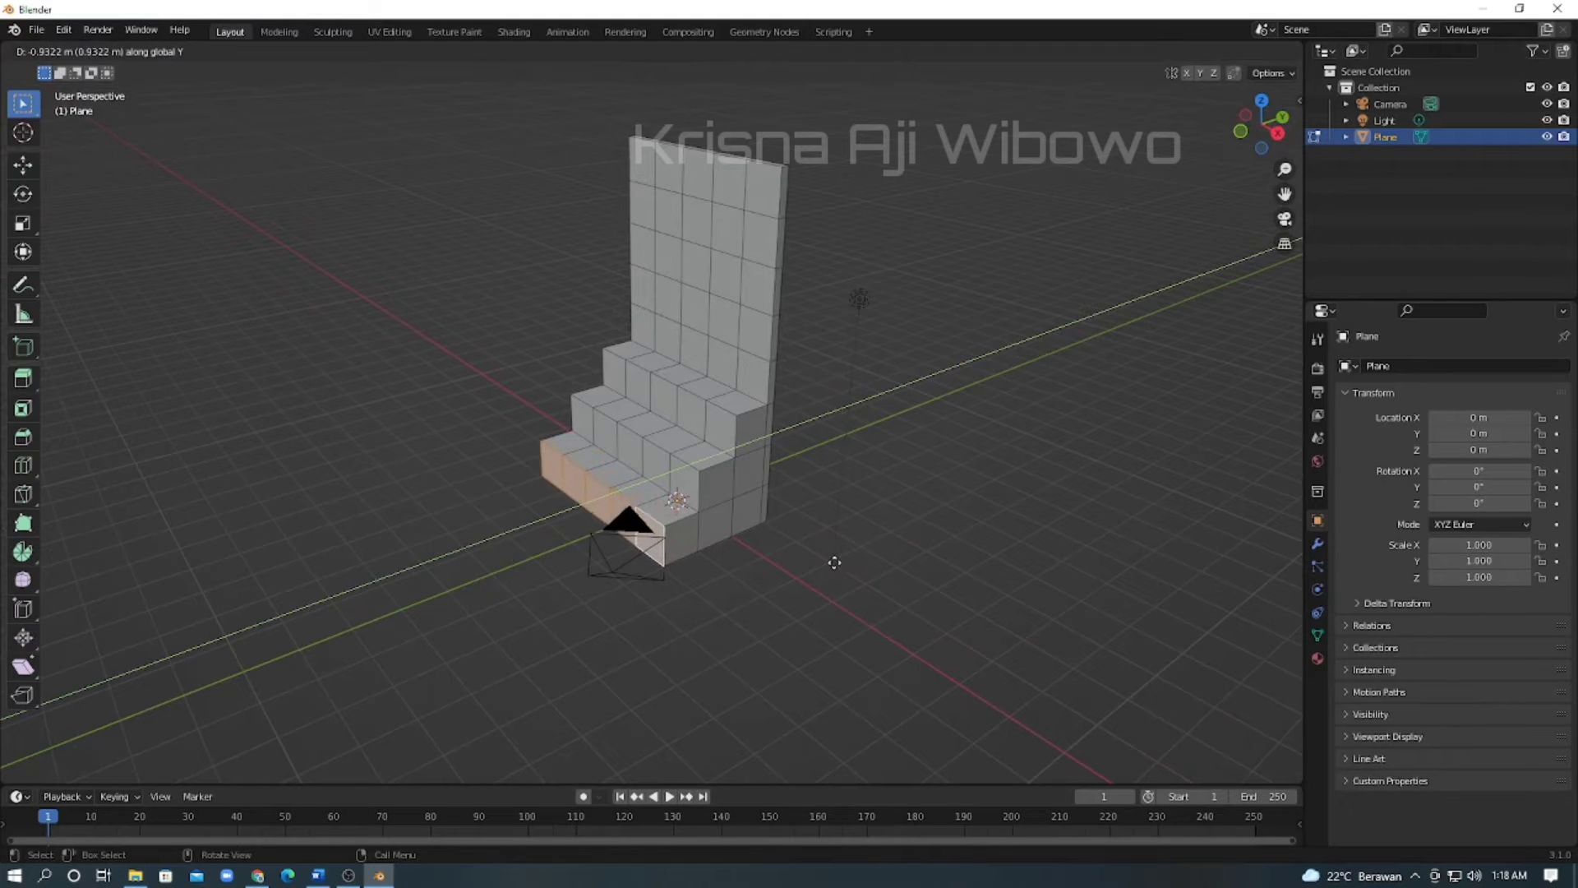
{"action": "left_click", "coordinate": [834, 562]}
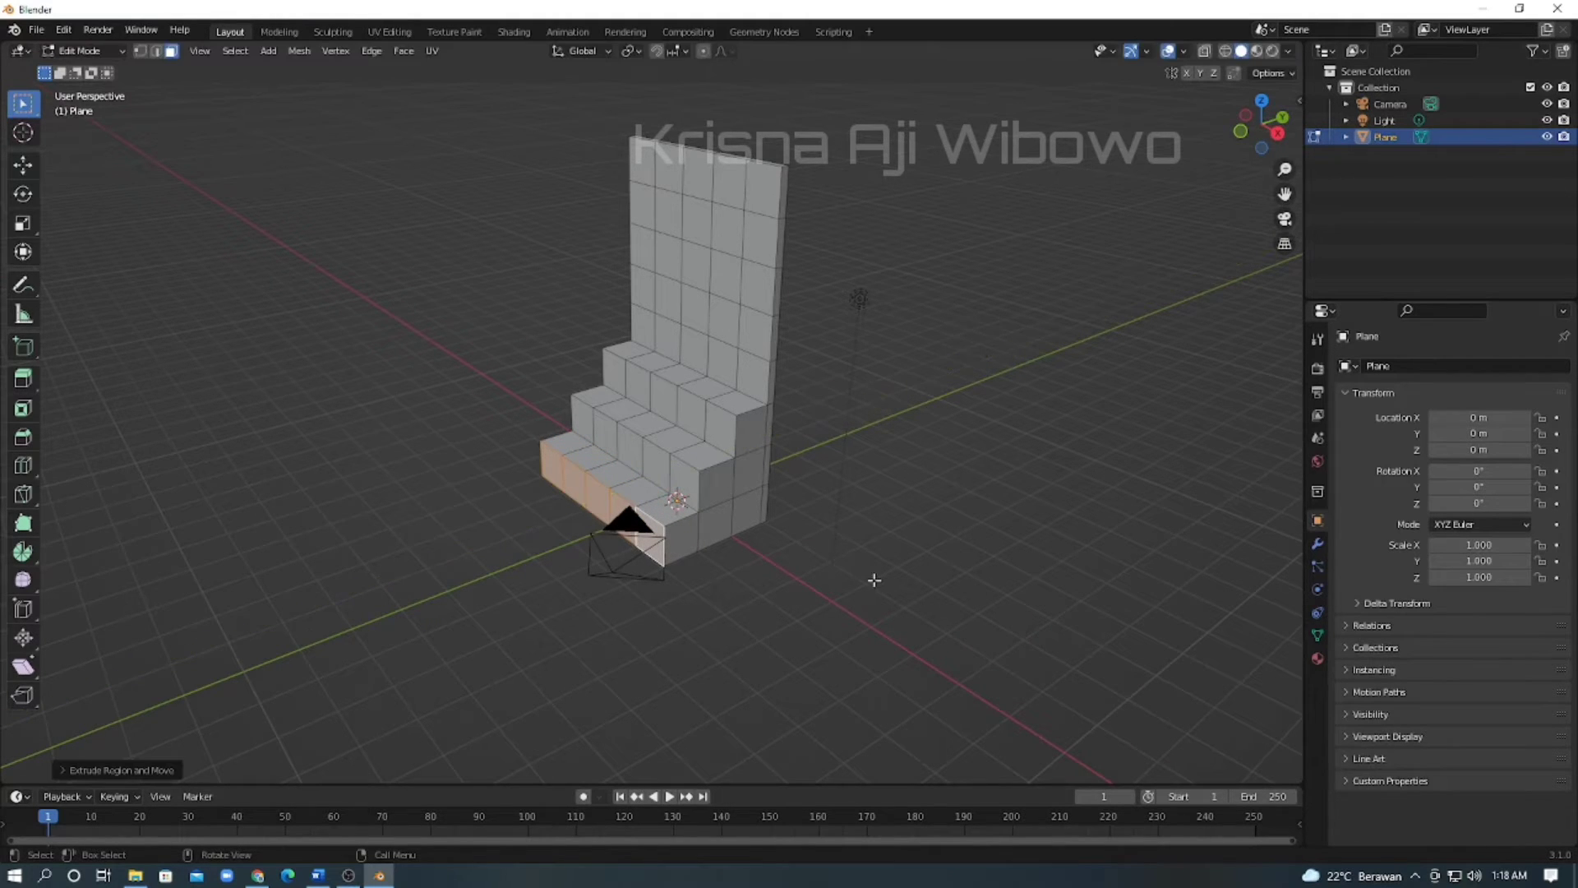
Select all the faces on the underside of the stepped mesh.
{"action": "middle_click_drag", "start_coordinate": [873, 581], "coordinate": [818, 408]}
{"action": "left_click_drag", "start_coordinate": [623, 368], "coordinate": [675, 516]}
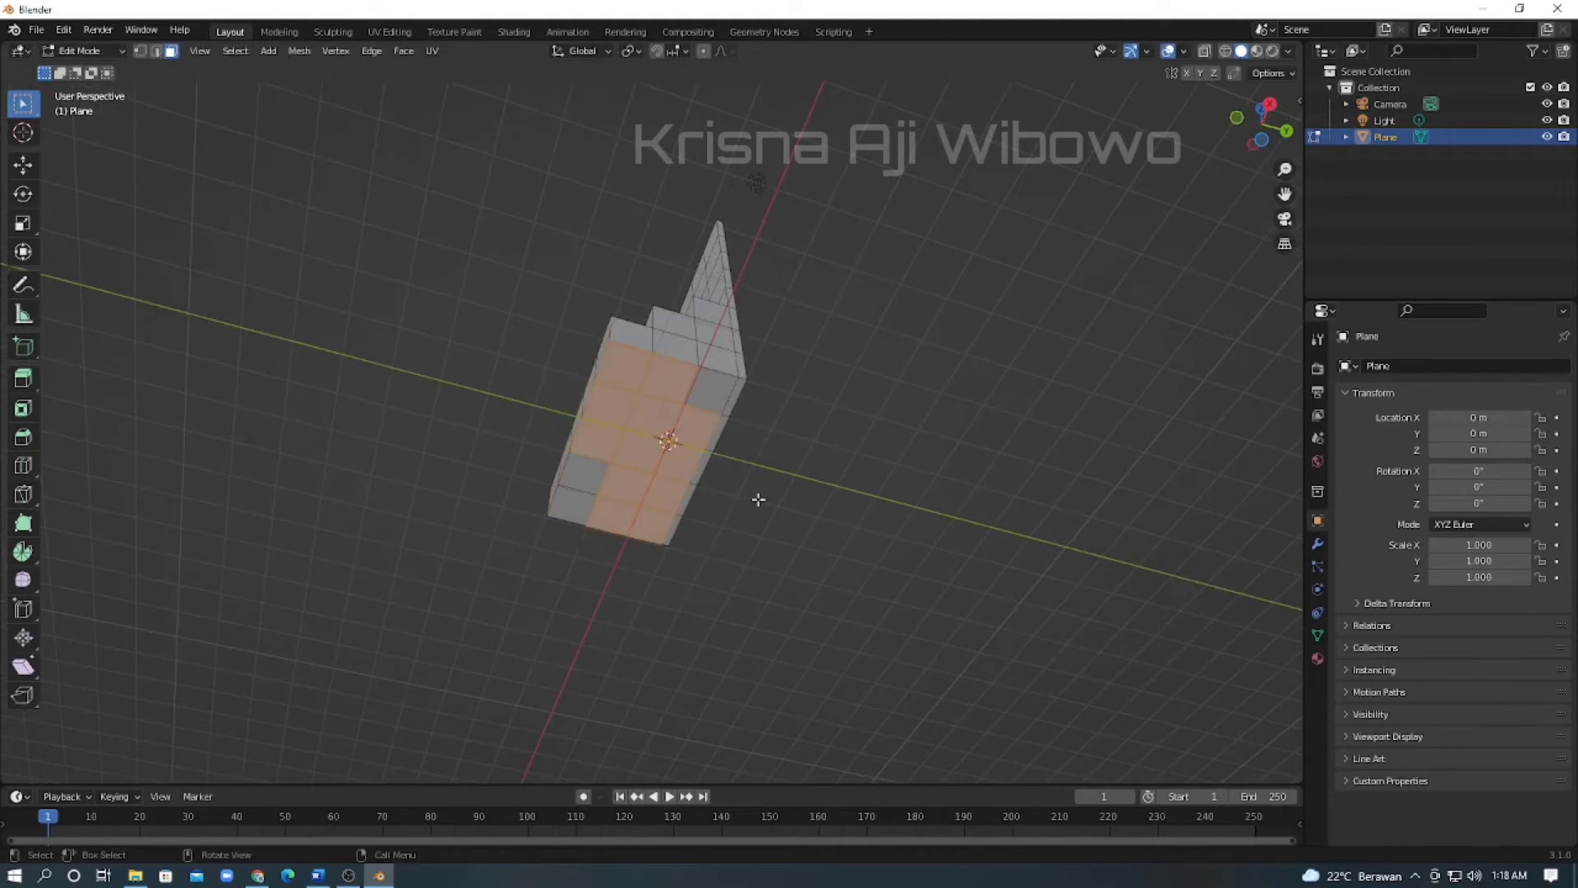
{"action": "middle_click_drag", "start_coordinate": [757, 493], "coordinate": [715, 458]}
{"action": "left_click_drag", "start_coordinate": [587, 347], "coordinate": [699, 521]}
{"action": "middle_click_drag", "start_coordinate": [700, 521], "coordinate": [735, 646]}
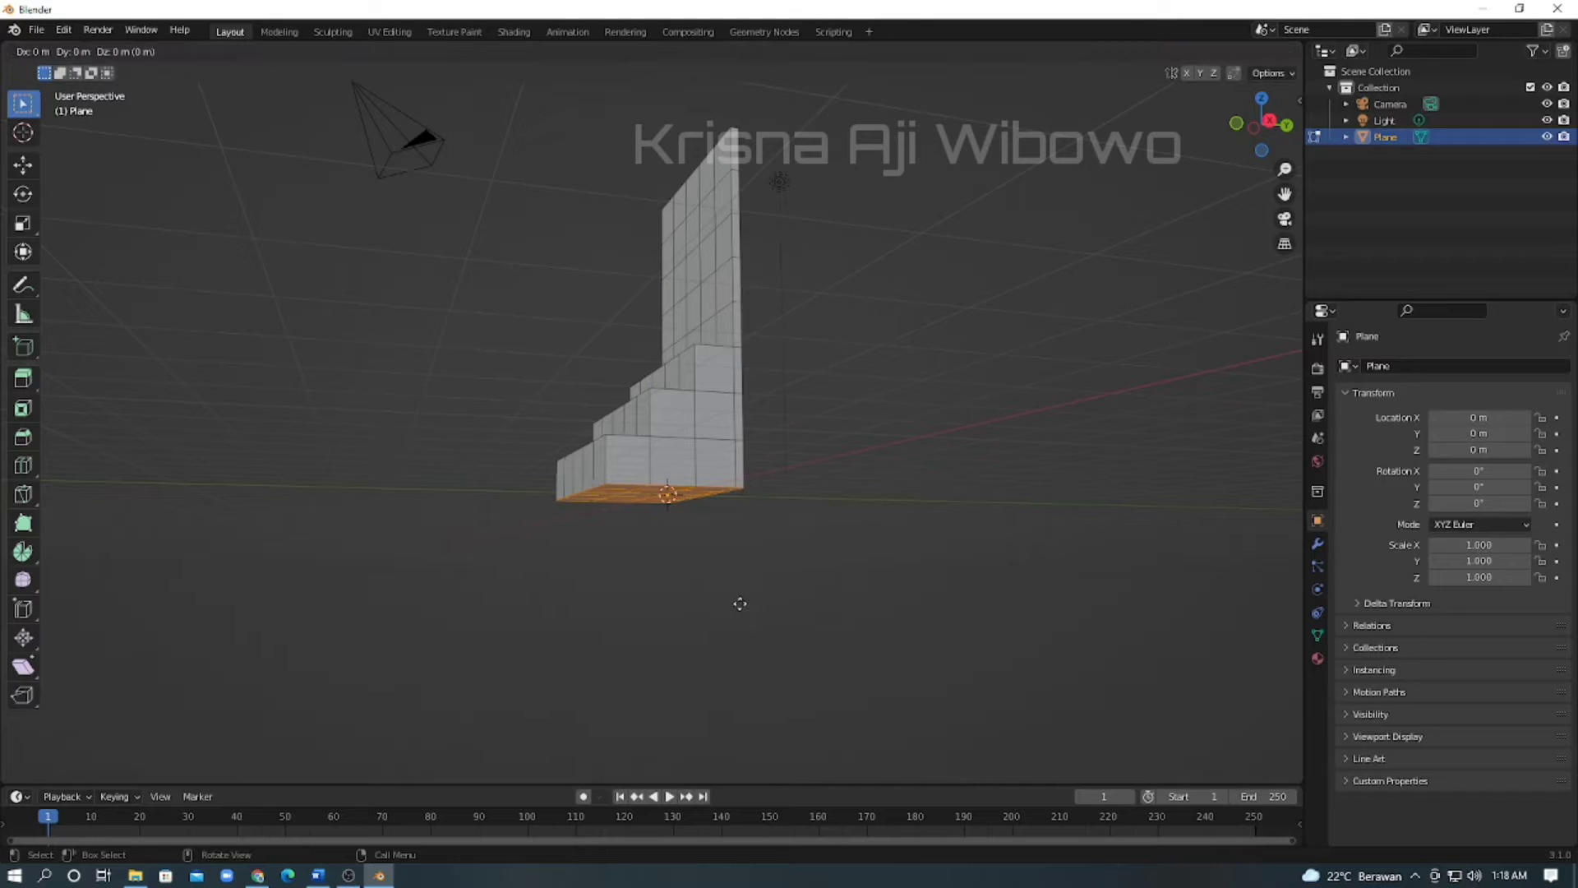
Try extruding the underside faces downward about 0.13 m, and undo that extrusion.
{"action": "key", "text": "g"}
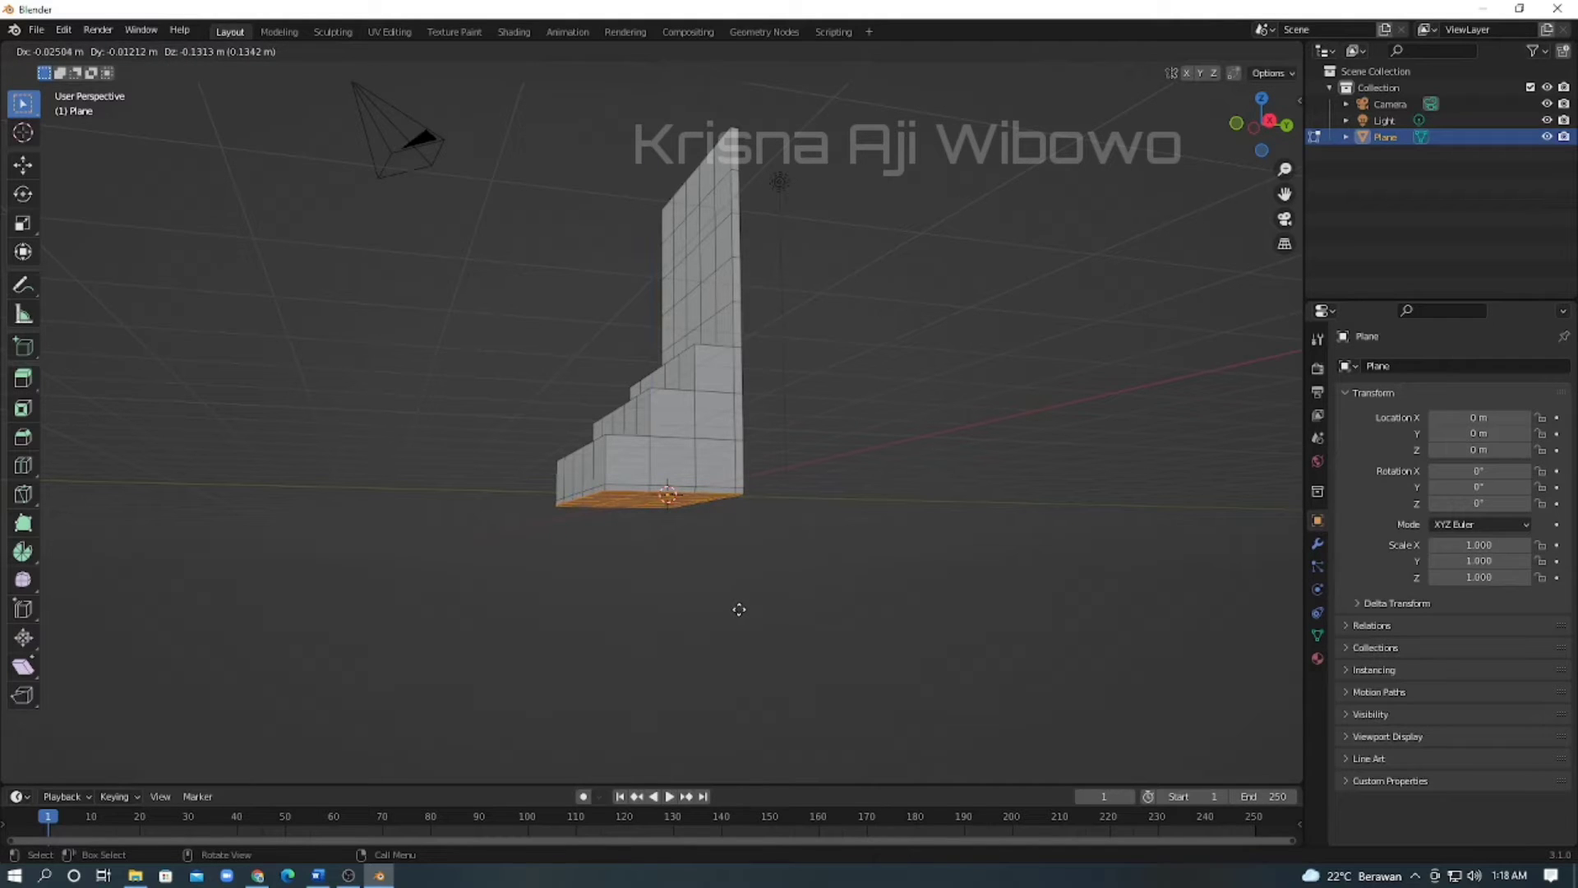
{"action": "left_click", "coordinate": [739, 609]}
{"action": "middle_click_drag", "start_coordinate": [753, 584], "coordinate": [848, 597]}
{"action": "middle_click_drag", "start_coordinate": [582, 509], "coordinate": [652, 520]}
{"action": "scroll", "coordinate": [653, 520], "scroll_direction": "up", "scroll_amount": 2}
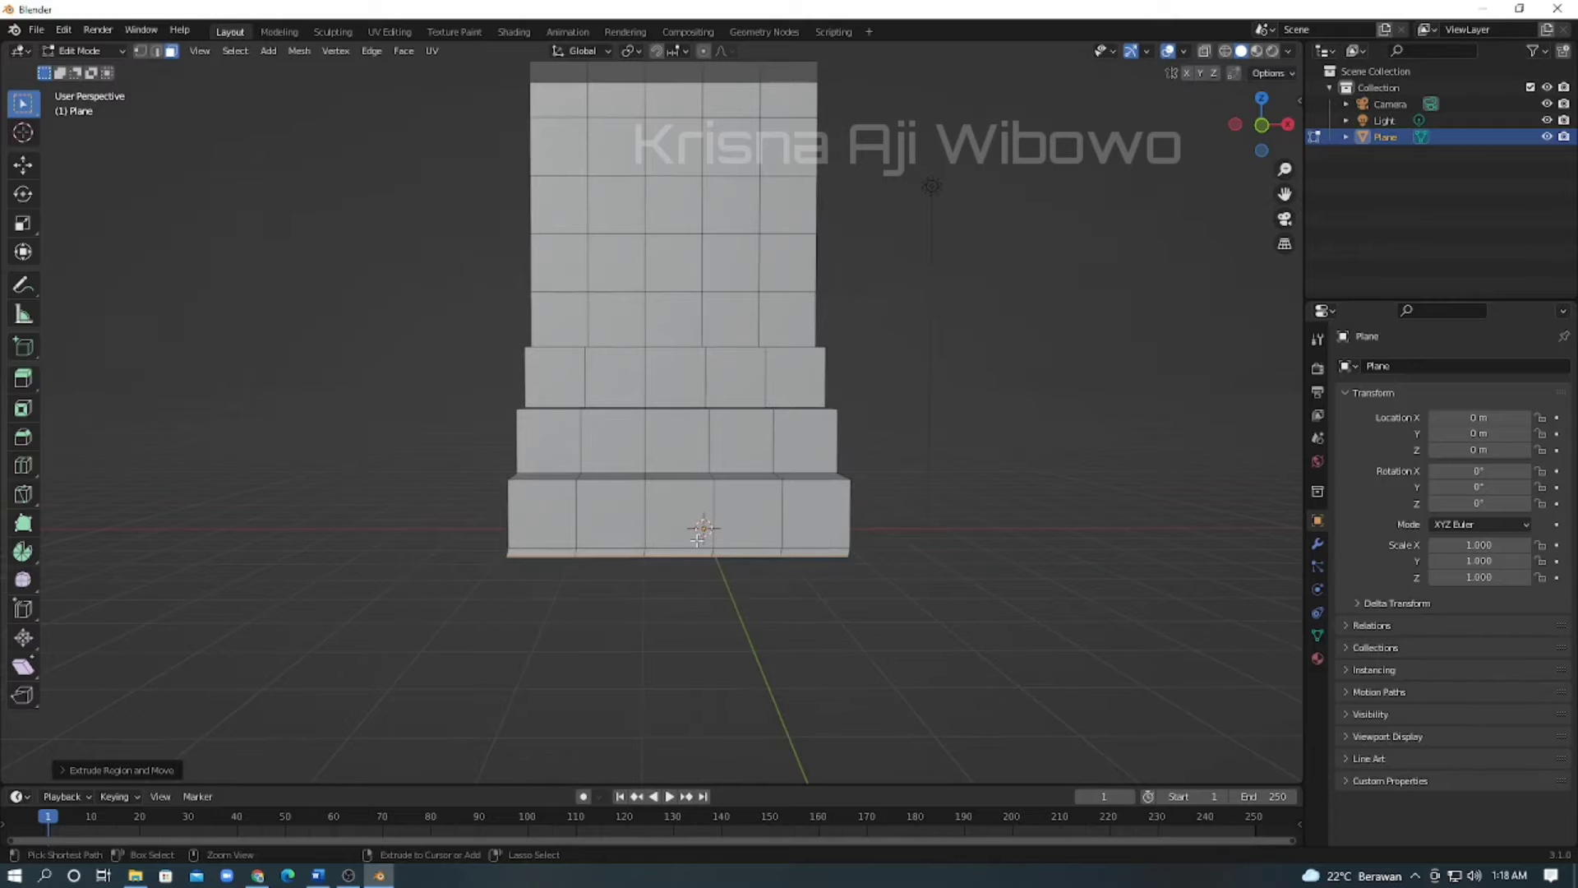
{"action": "key", "text": "ctrl+z"}
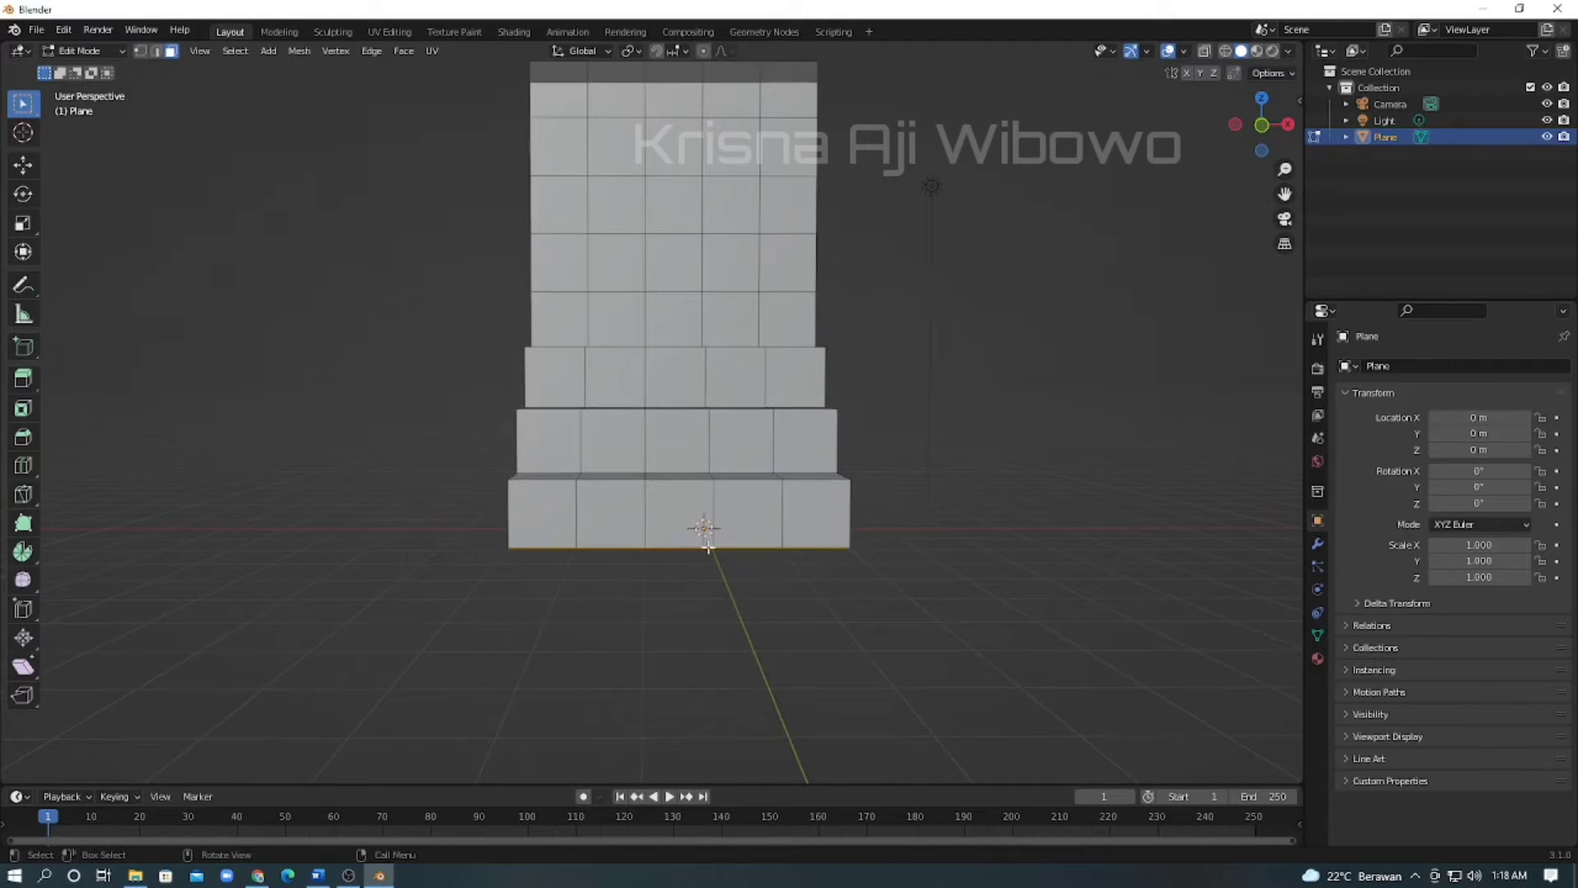
Extrude the underside faces downward about 0.09 m to add a thin base layer.
{"action": "key", "text": "e"}
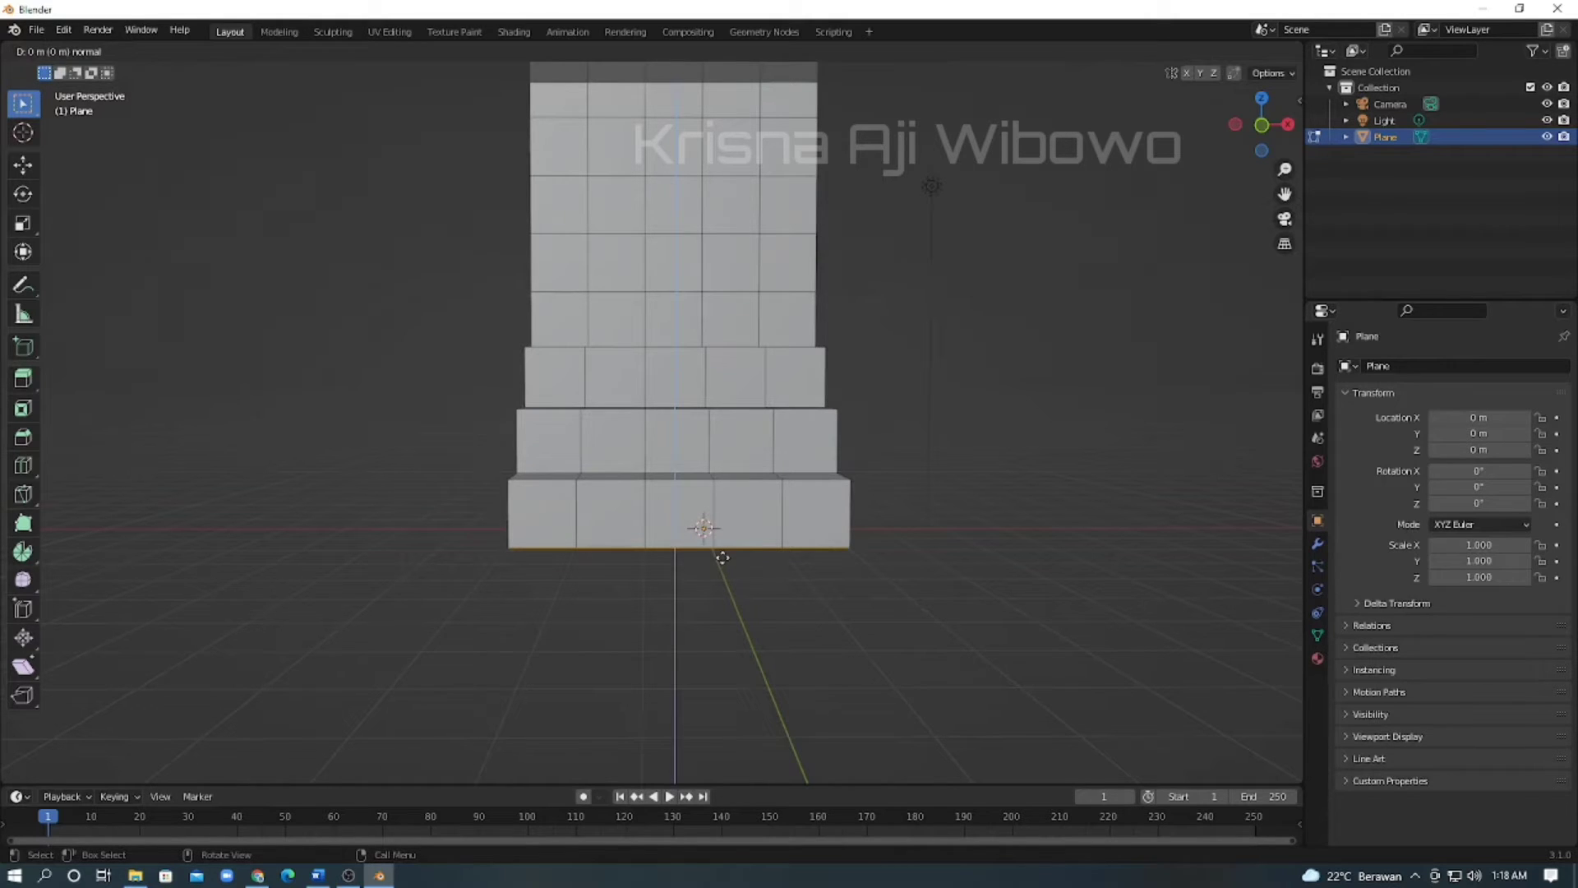
{"action": "key", "text": "z"}
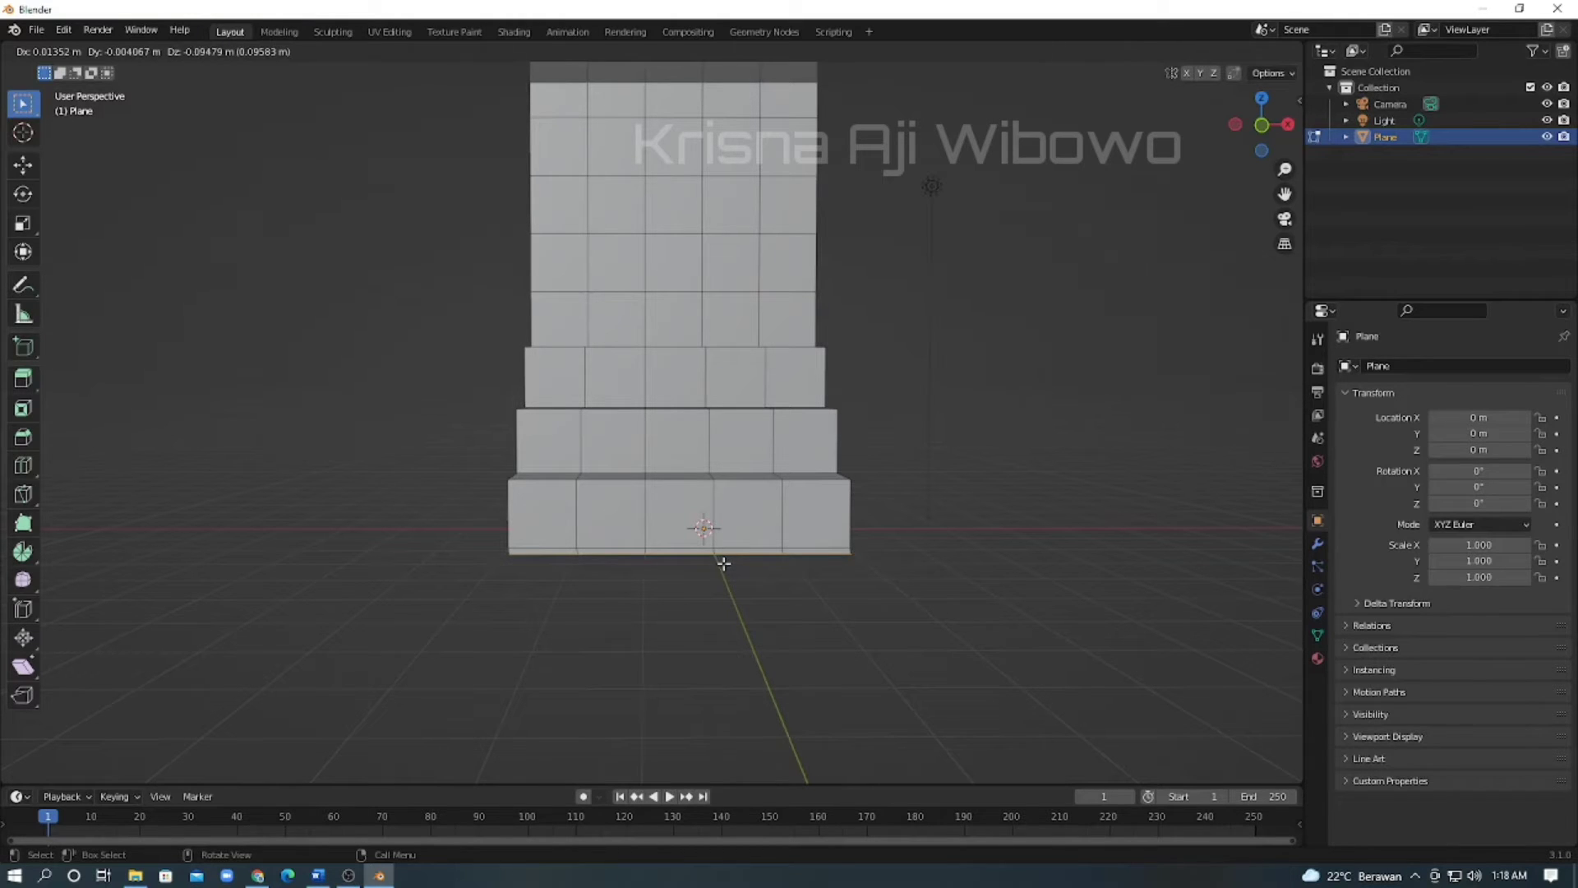
{"action": "left_click", "coordinate": [723, 563]}
Extrude the five thin front faces of the base layer about 0.99 m along the negative Y axis to form a low tread.
{"action": "left_click", "coordinate": [556, 549]}
{"action": "left_click", "coordinate": [609, 549], "text": "shift"}
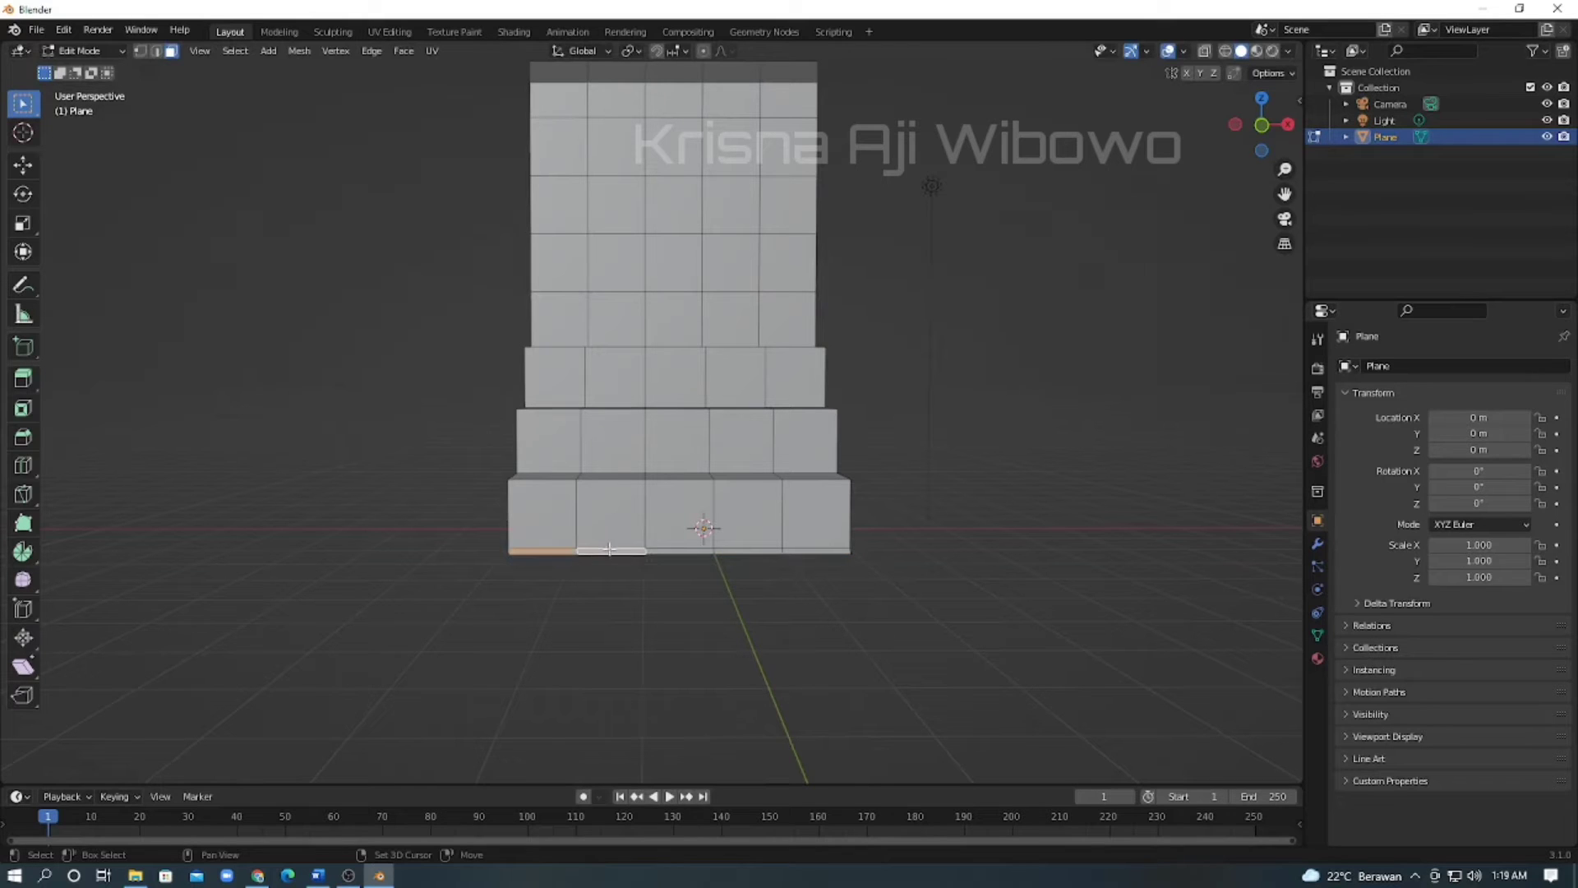
{"action": "left_click", "coordinate": [679, 550], "text": "shift"}
{"action": "left_click", "coordinate": [748, 550], "text": "shift"}
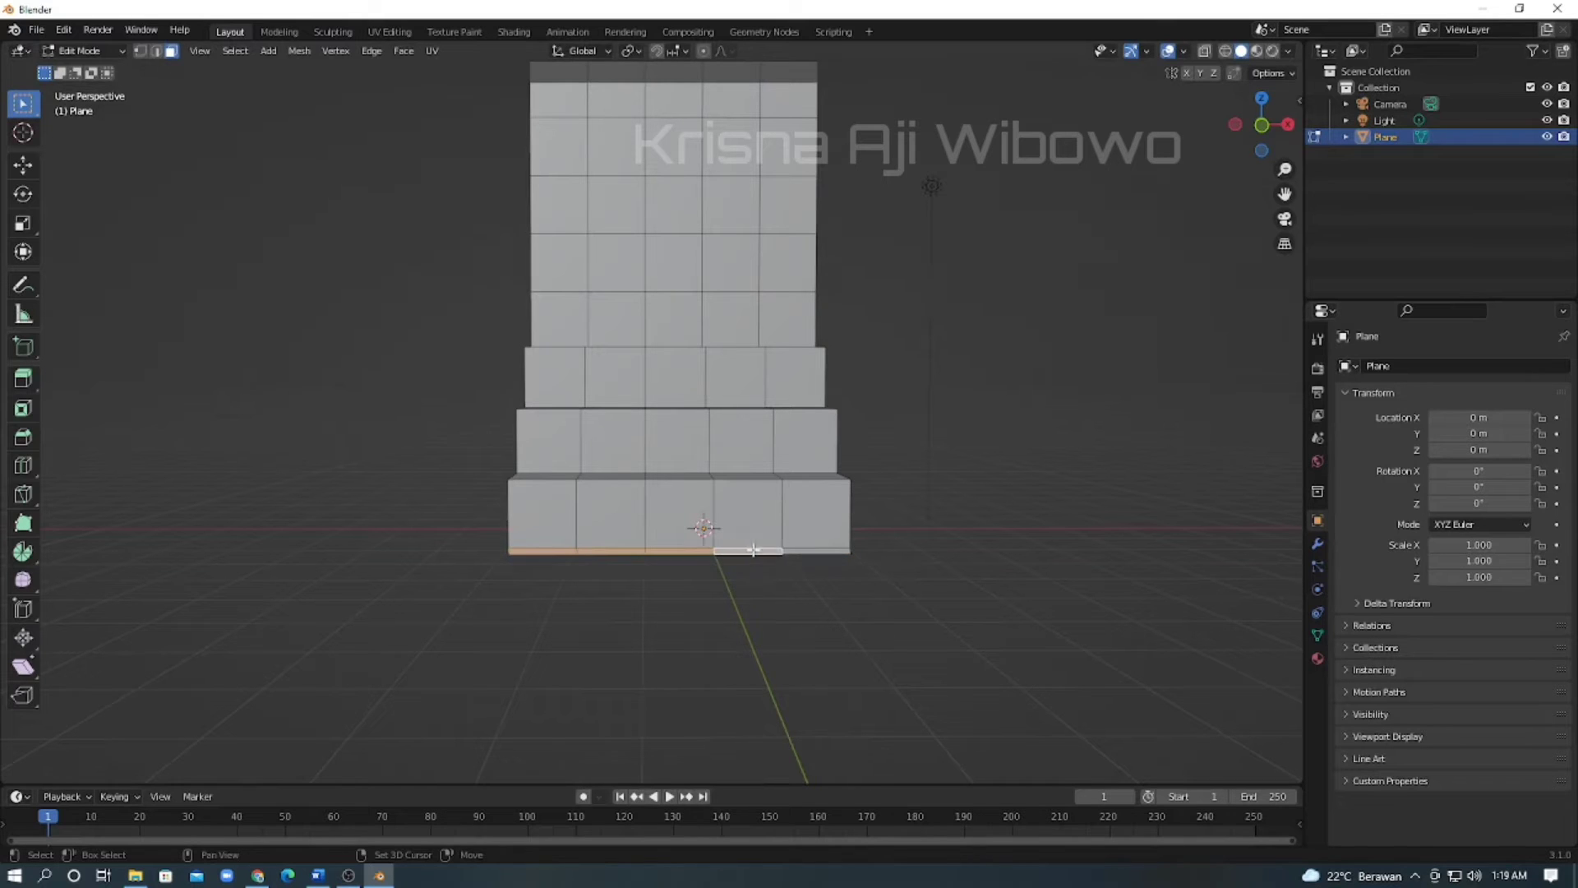
{"action": "left_click", "coordinate": [807, 550], "text": "shift"}
{"action": "middle_click_drag", "start_coordinate": [943, 567], "coordinate": [828, 627]}
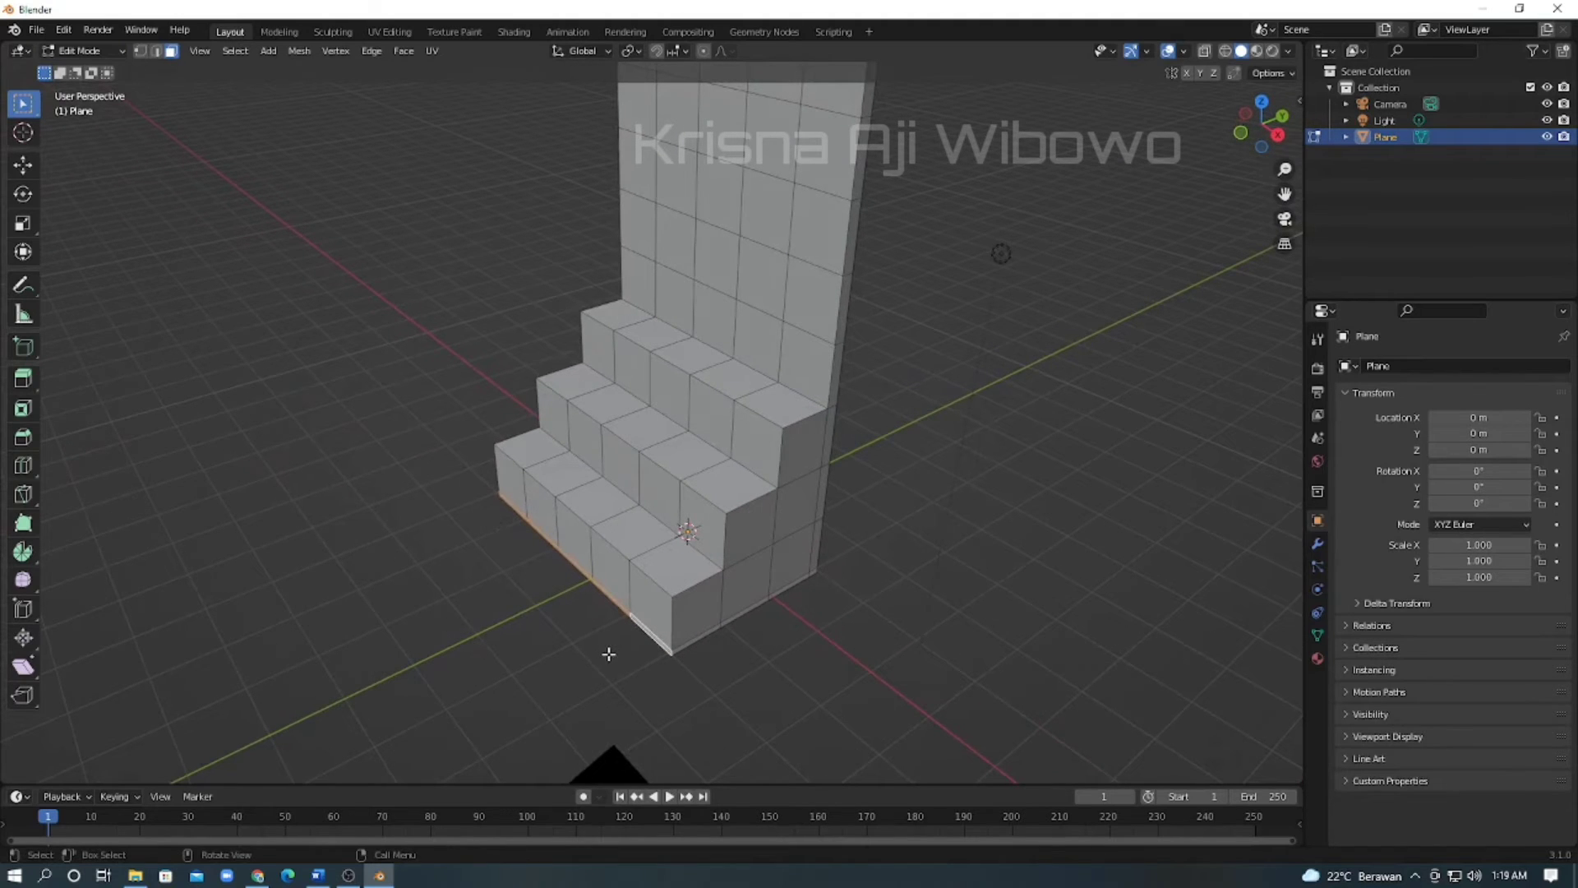
{"action": "key", "text": "e"}
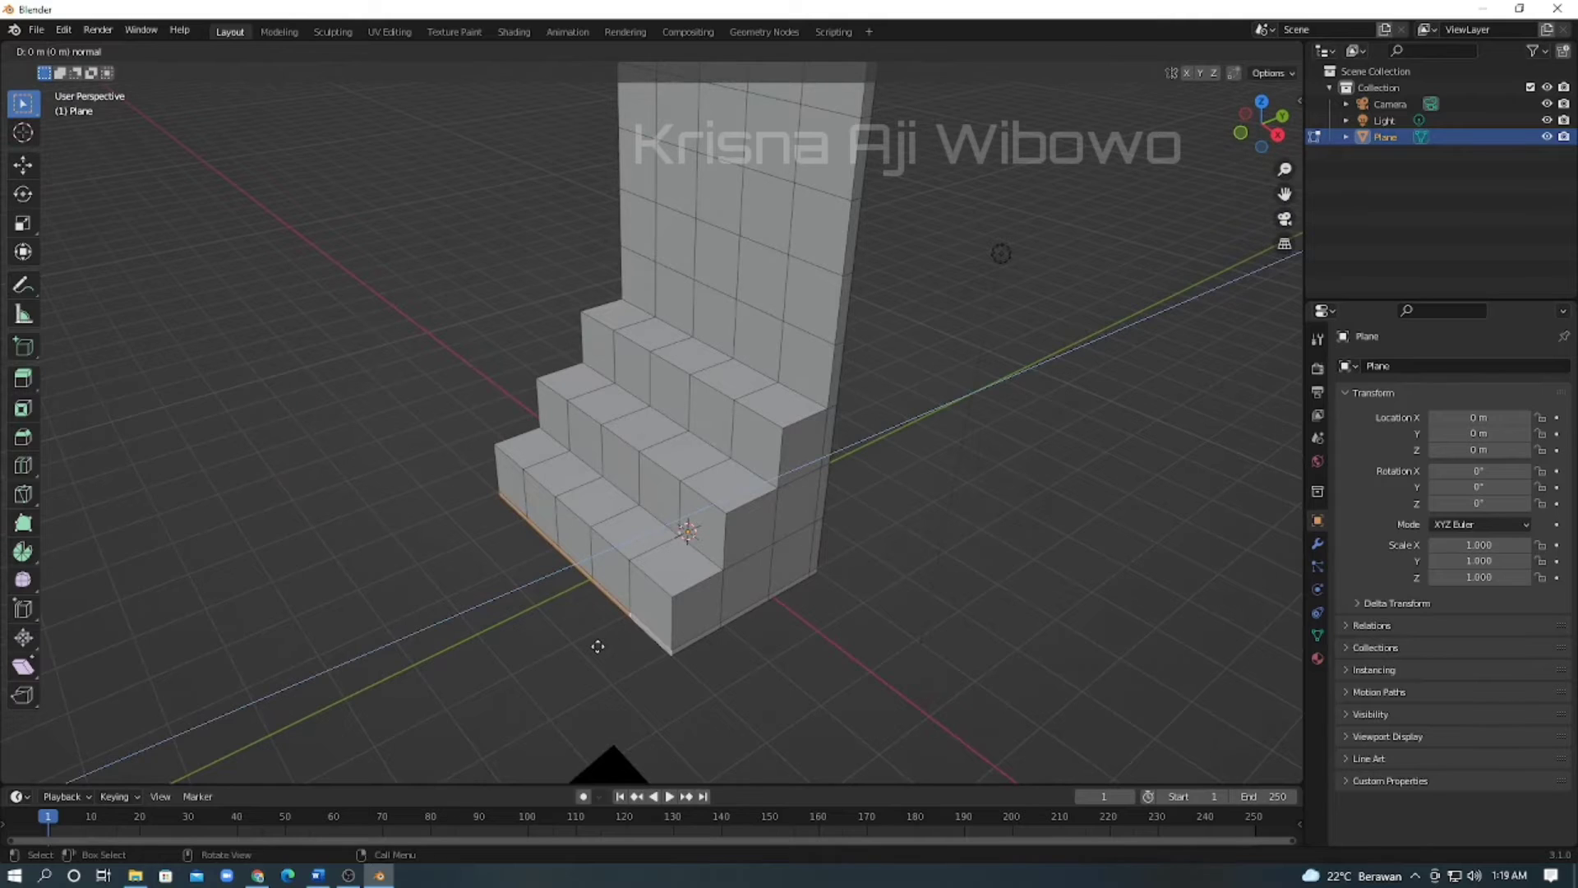
{"action": "key", "text": "y"}
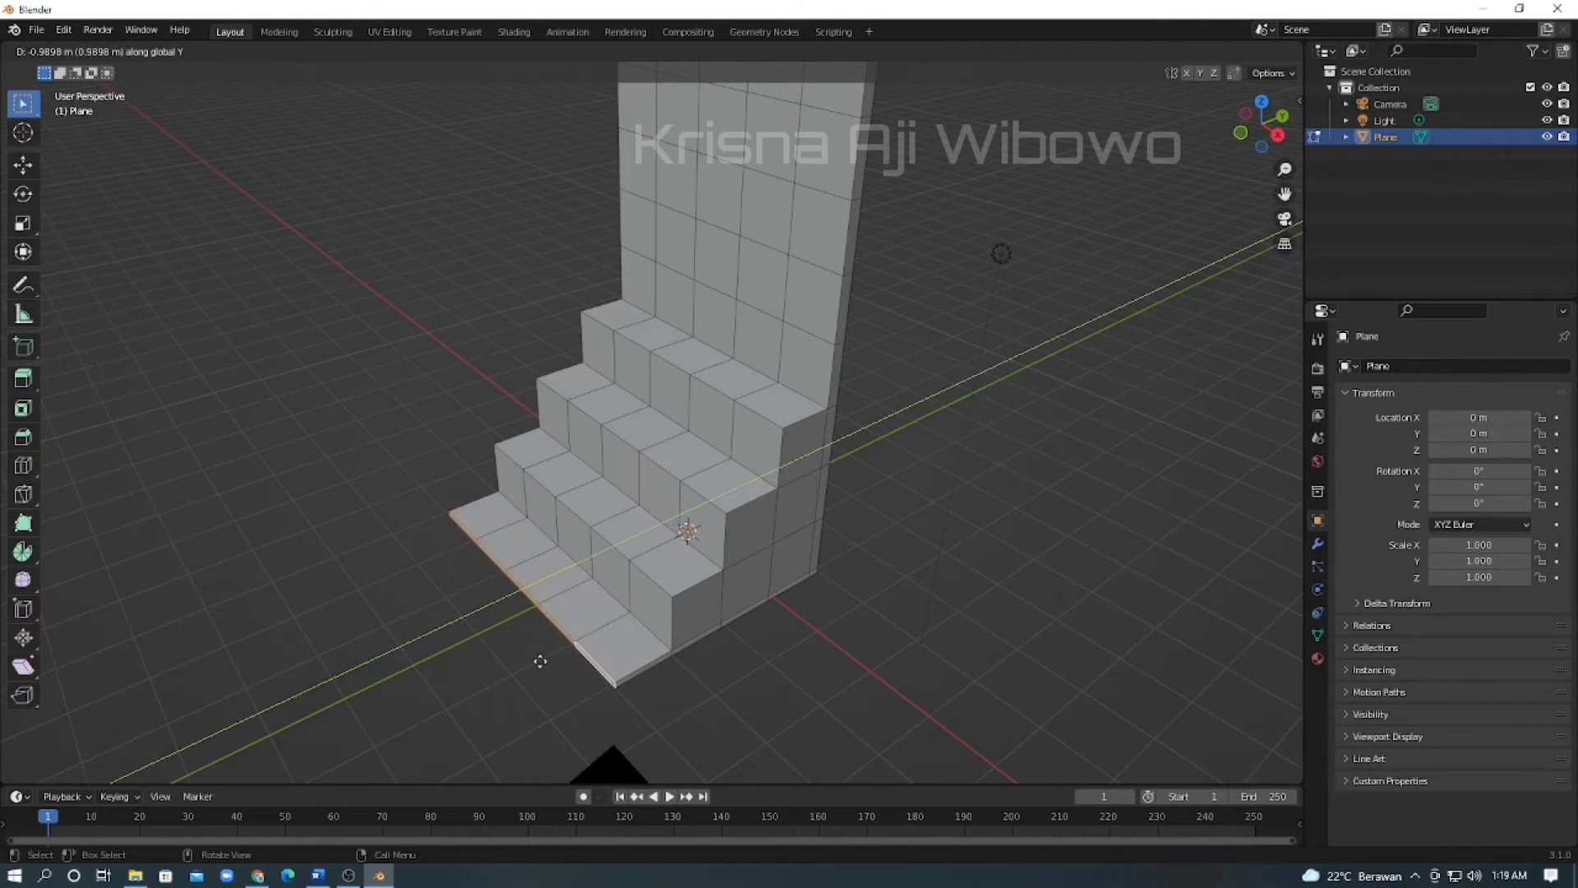
{"action": "left_click", "coordinate": [540, 660]}
{"action": "scroll", "coordinate": [662, 579], "scroll_direction": "down", "scroll_amount": 2}
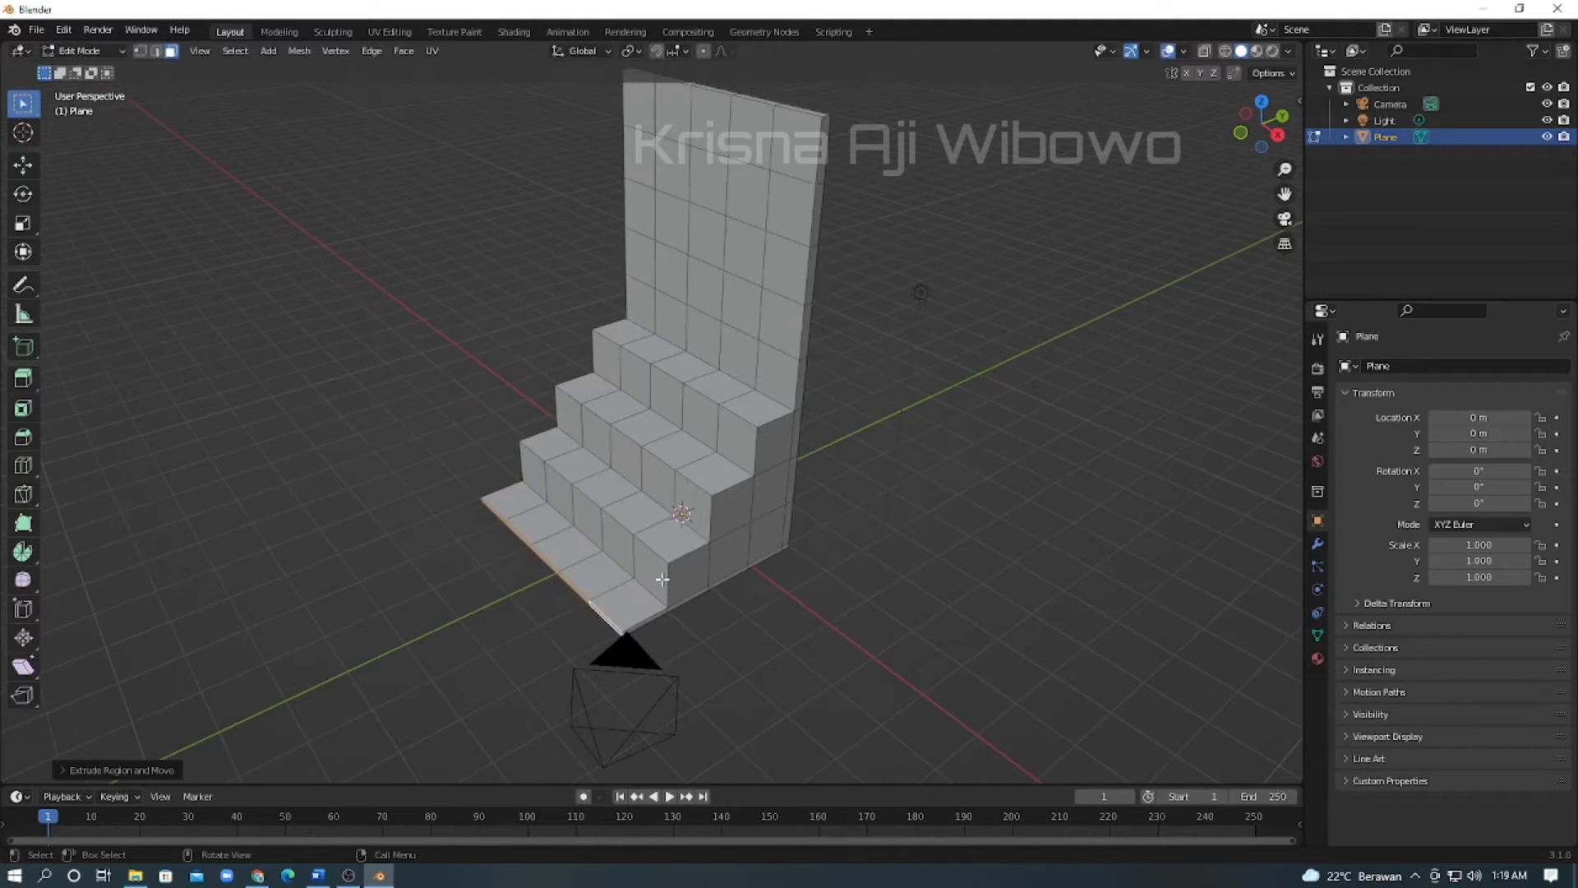
{"action": "middle_click_drag", "start_coordinate": [662, 579], "coordinate": [777, 570]}
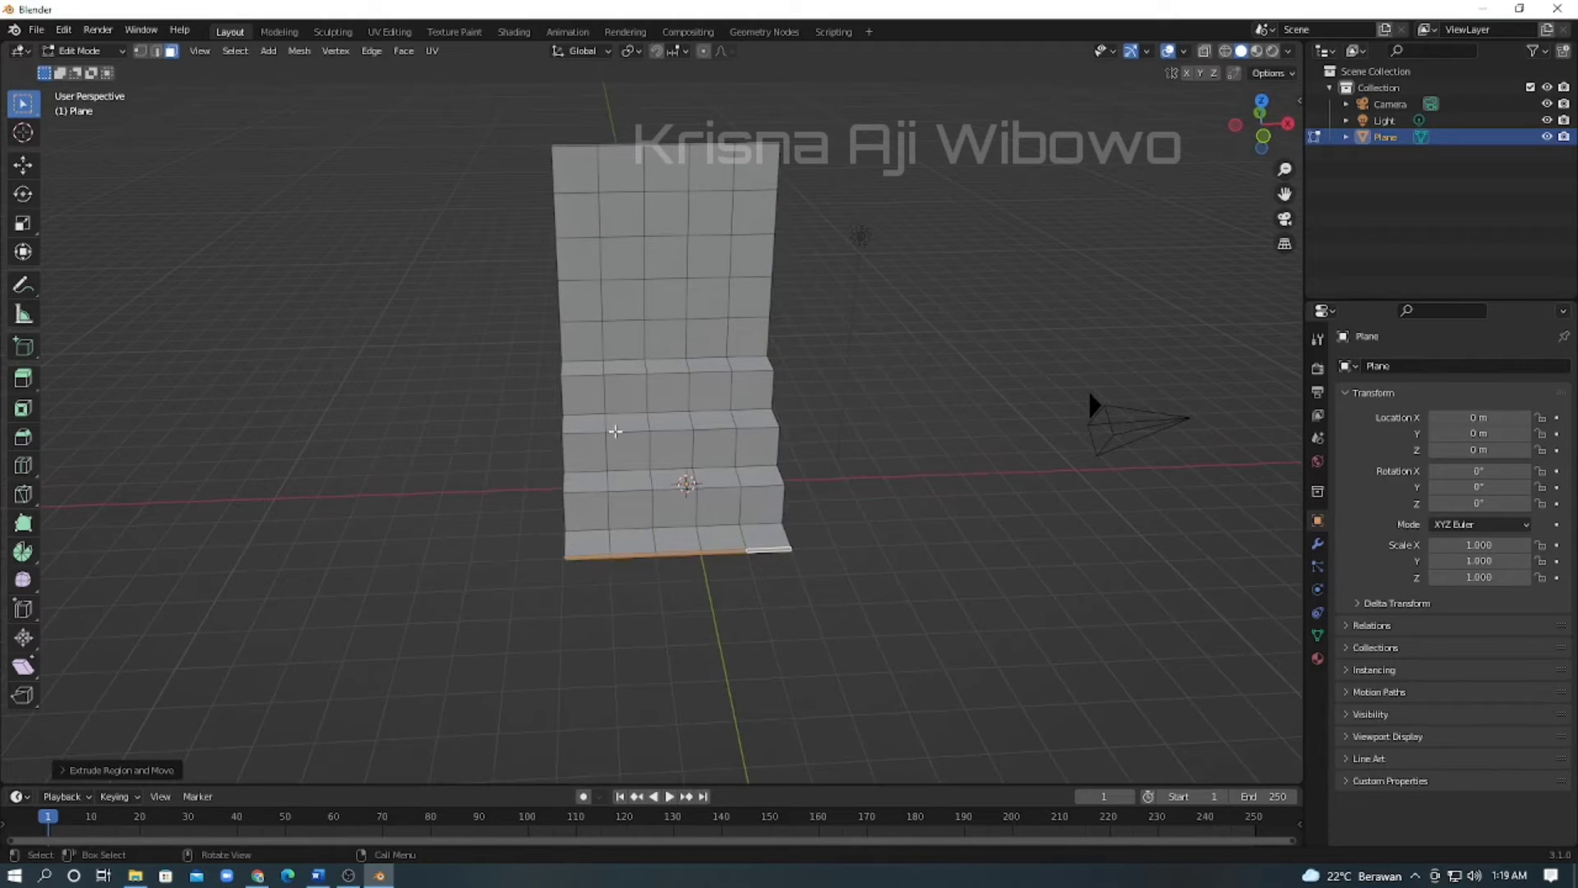
{"action": "scroll", "coordinate": [615, 430], "scroll_direction": "up", "scroll_amount": 1}
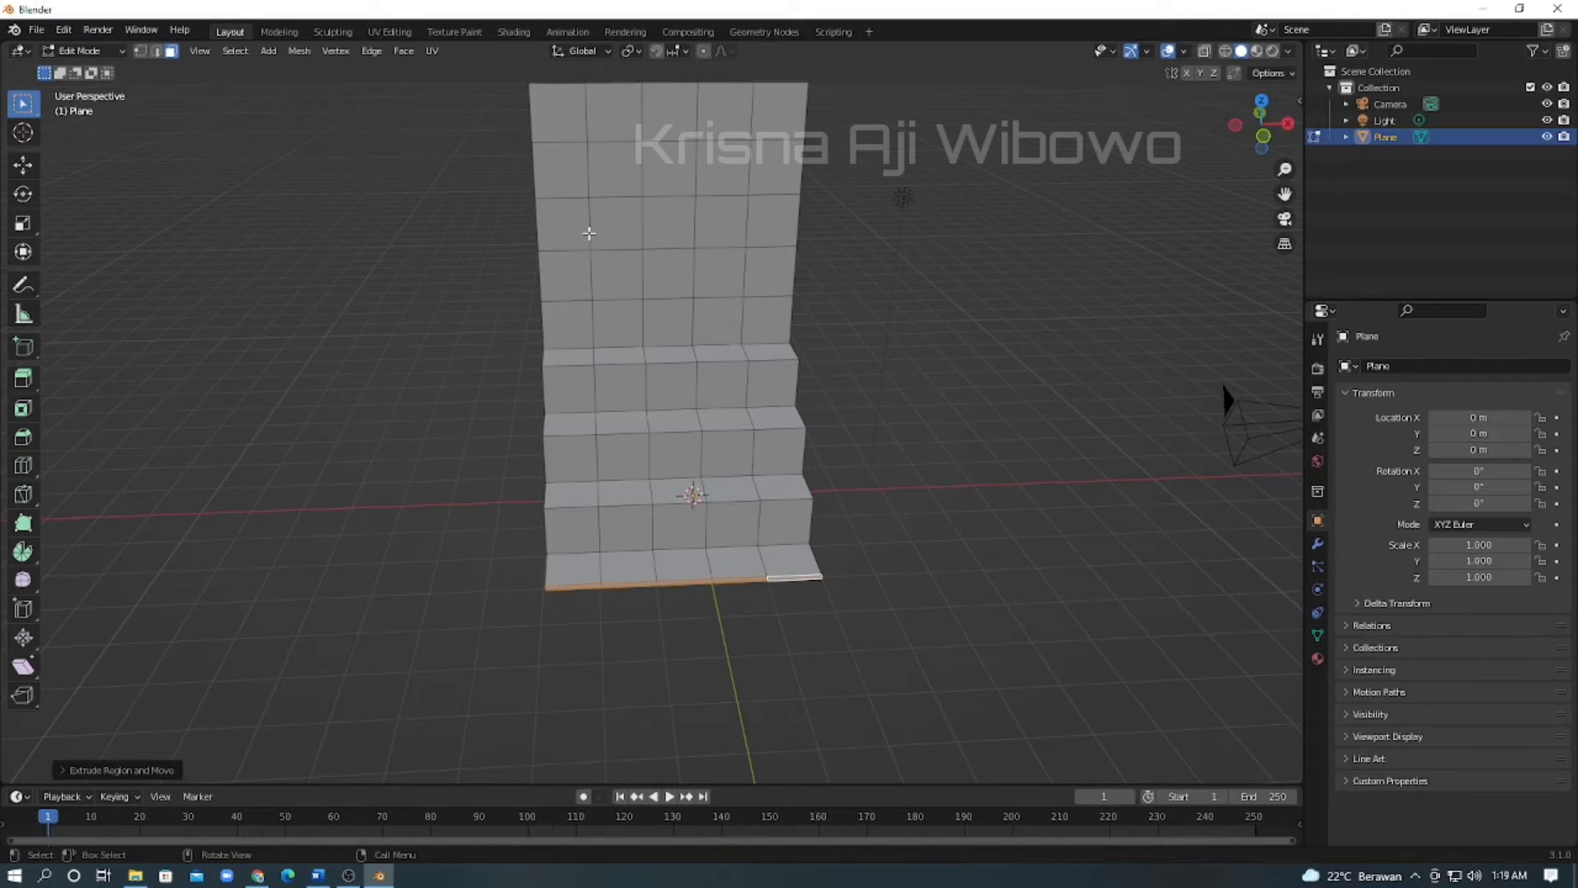
{"action": "middle_click_drag", "start_coordinate": [673, 335], "coordinate": [779, 341]}
{"action": "middle_click_drag", "start_coordinate": [675, 321], "coordinate": [729, 307]}
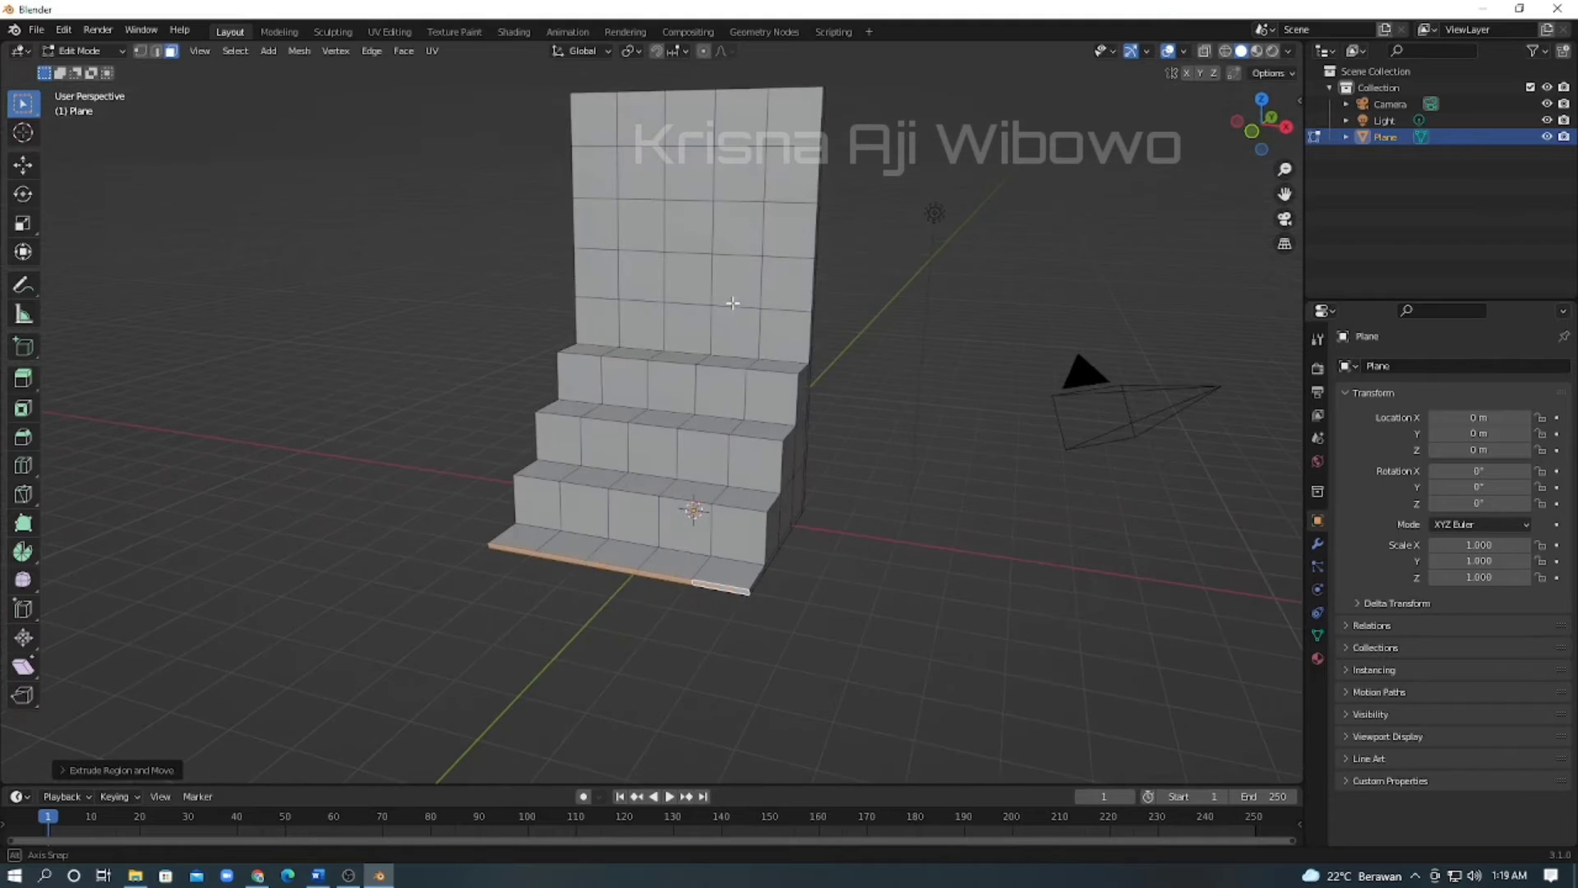
{"action": "left_click", "coordinate": [106, 52]}
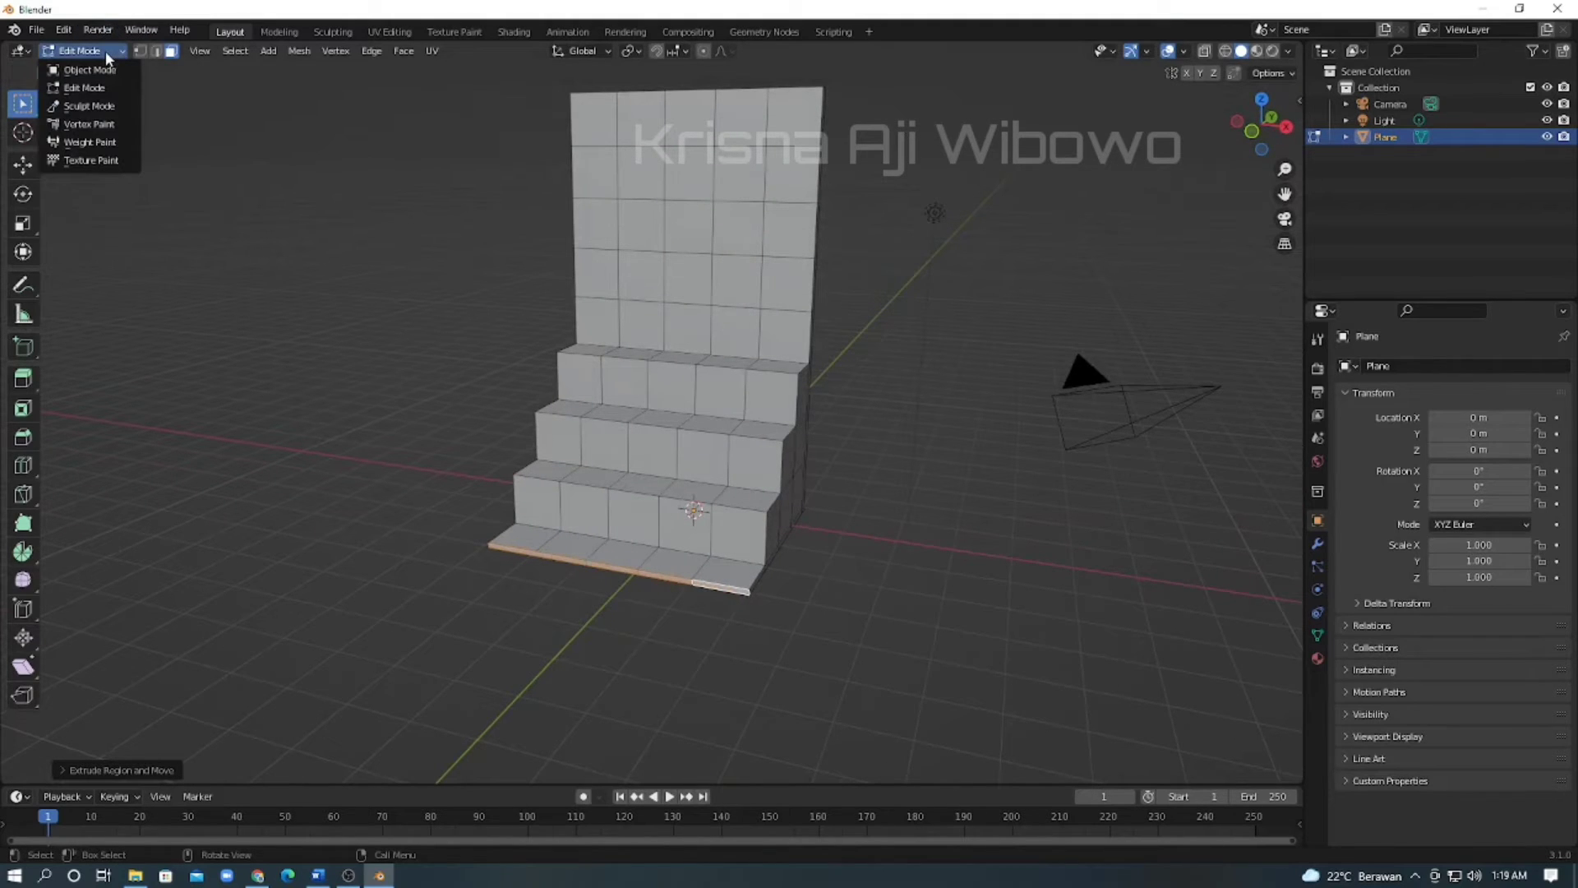
{"action": "left_click", "coordinate": [102, 51]}
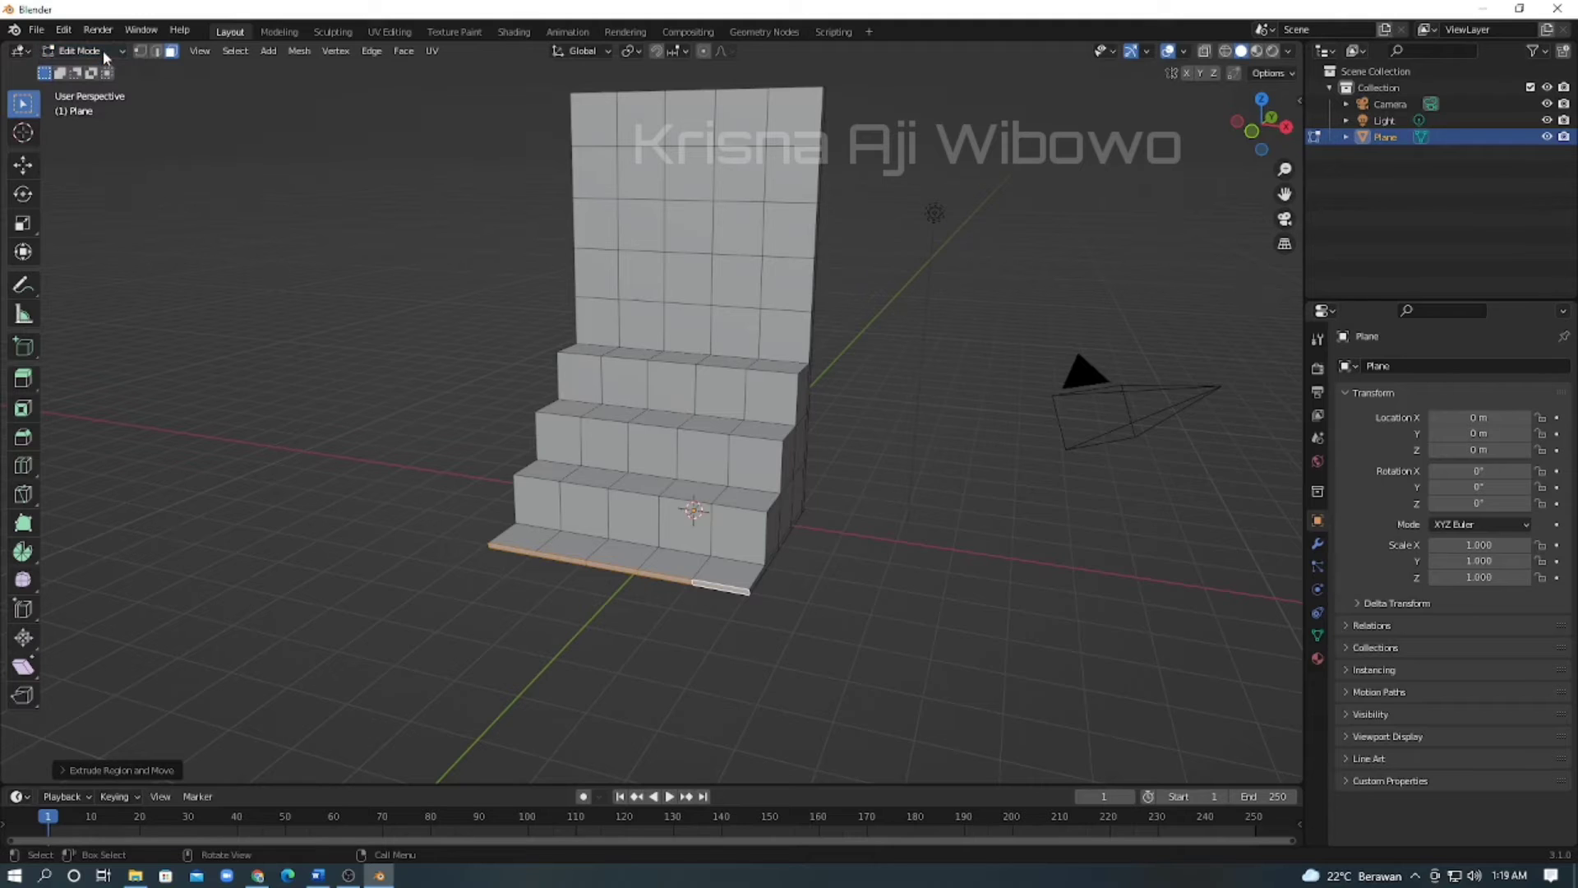
{"action": "mouse_move", "coordinate": [913, 210]}
{"action": "middle_mouse_down"}
{"action": "mouse_move", "coordinate": [926, 212]}
{"action": "mouse_move", "coordinate": [823, 215]}
{"action": "mouse_move", "coordinate": [905, 232]}
{"action": "mouse_move", "coordinate": [824, 233]}
{"action": "mouse_move", "coordinate": [931, 230]}
{"action": "middle_mouse_up"}
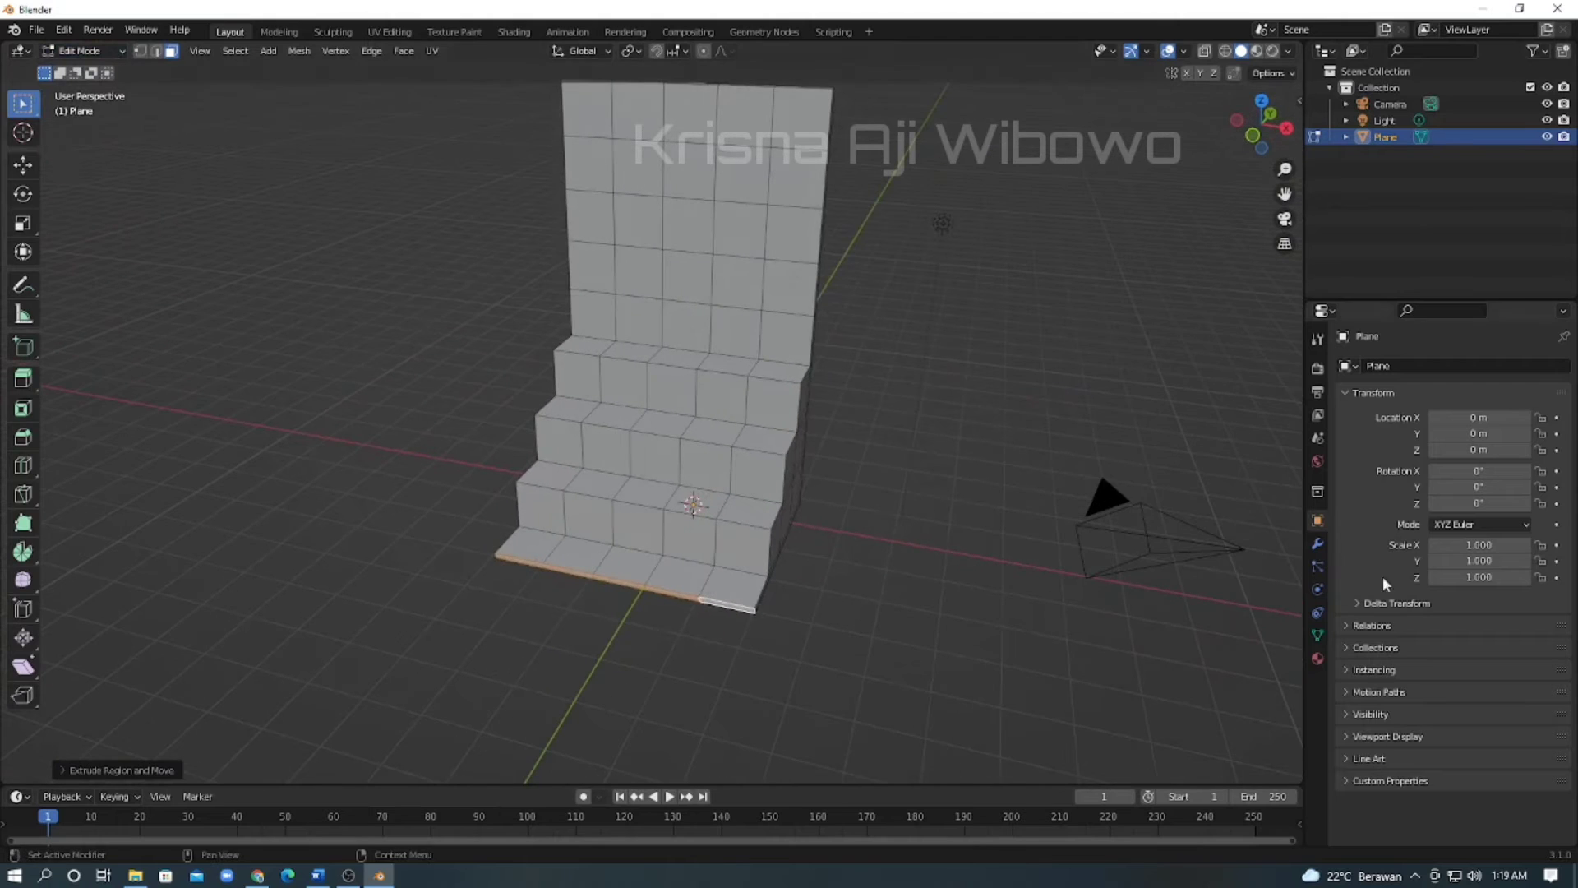
Create a new material for the stepped mesh and set its base color to dark green with hue 0.334 and saturation 1.000.
{"action": "left_click", "coordinate": [1318, 660]}
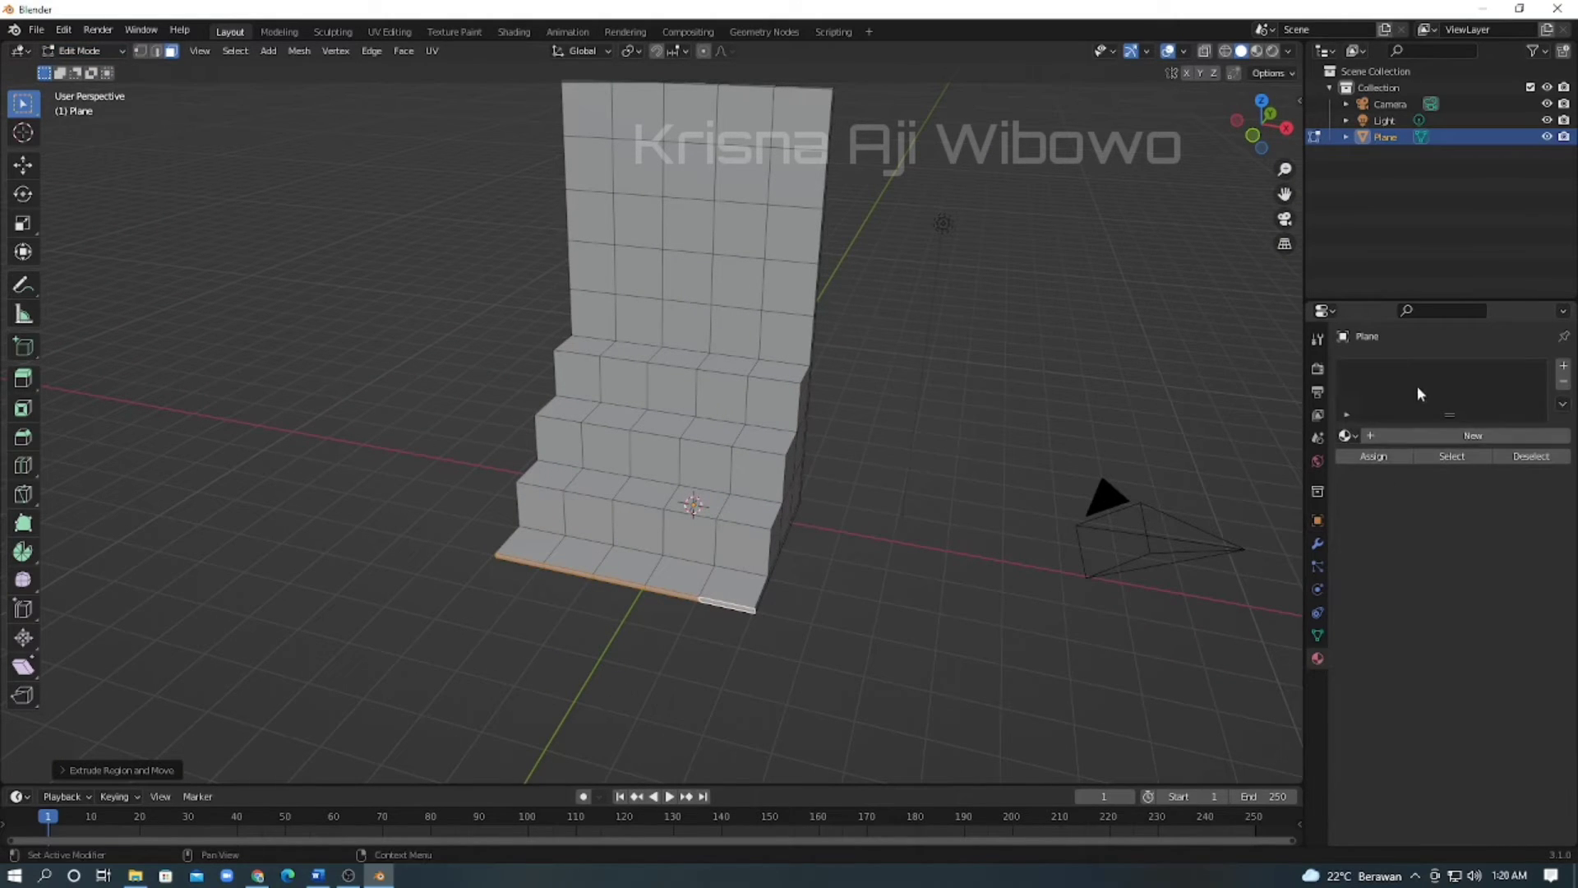
{"action": "left_click", "coordinate": [1404, 440]}
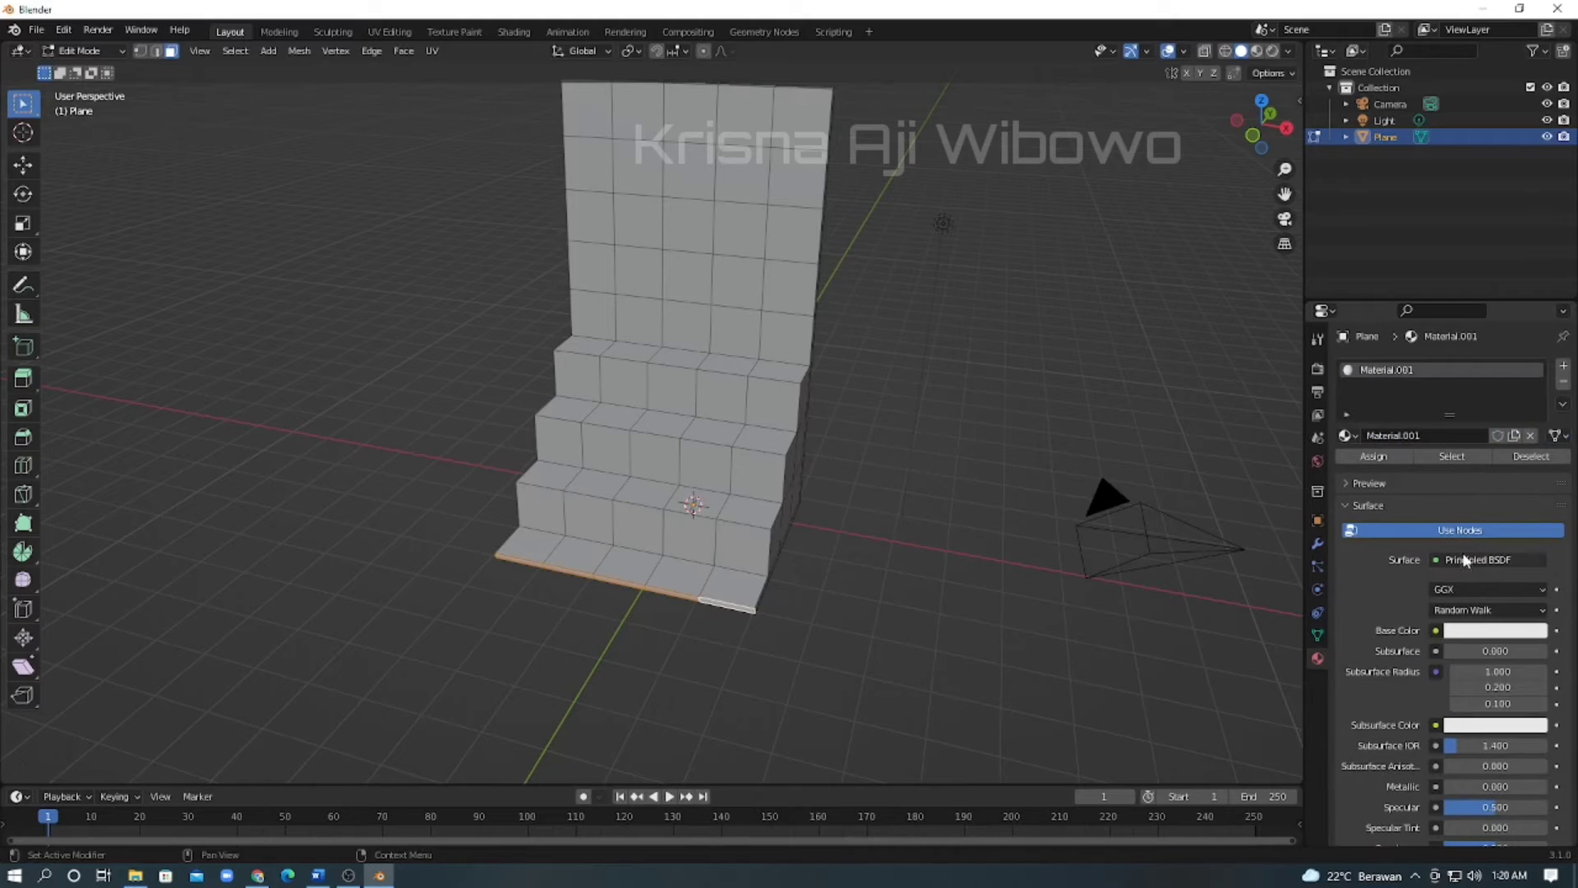
{"action": "left_click", "coordinate": [1470, 639]}
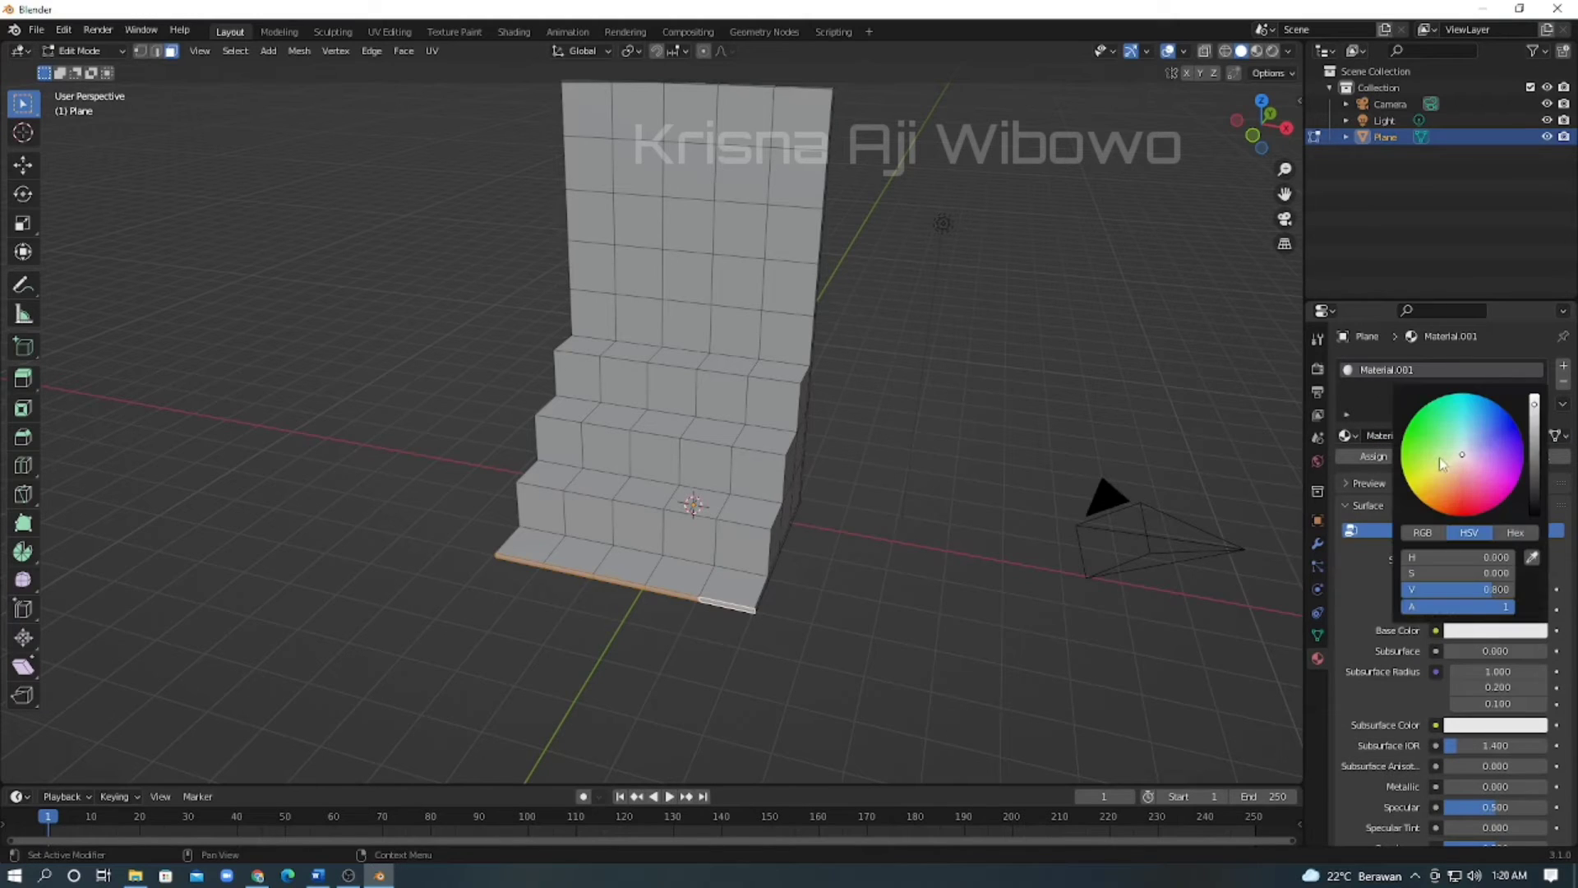
{"action": "left_click_drag", "start_coordinate": [1438, 457], "coordinate": [1410, 424]}
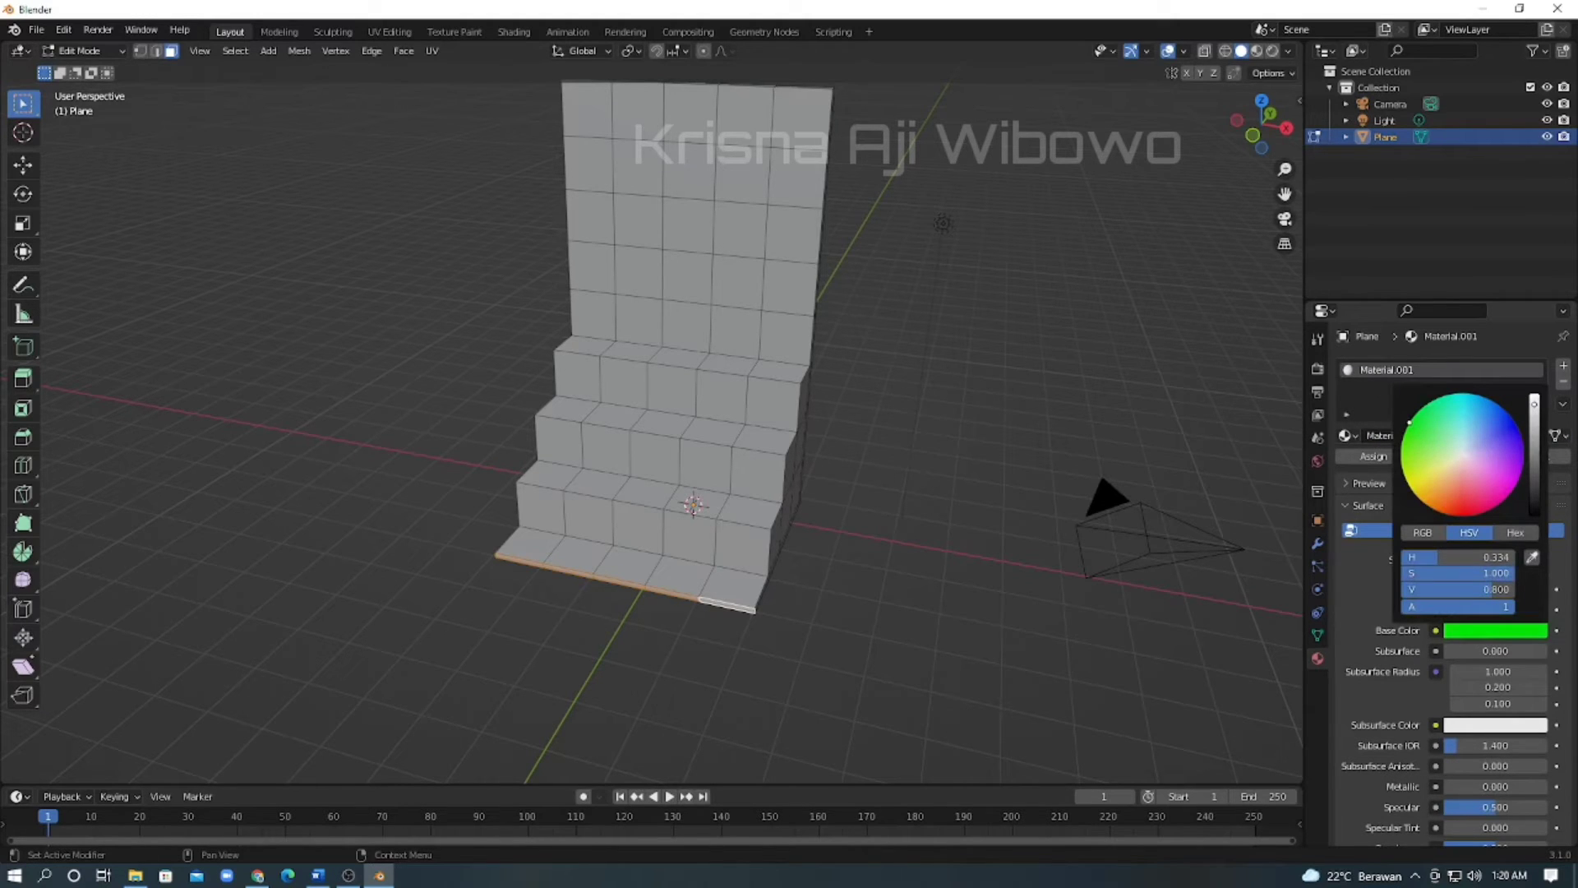
{"action": "left_click", "coordinate": [1534, 422]}
{"action": "left_click_drag", "start_coordinate": [1534, 422], "coordinate": [1533, 442]}
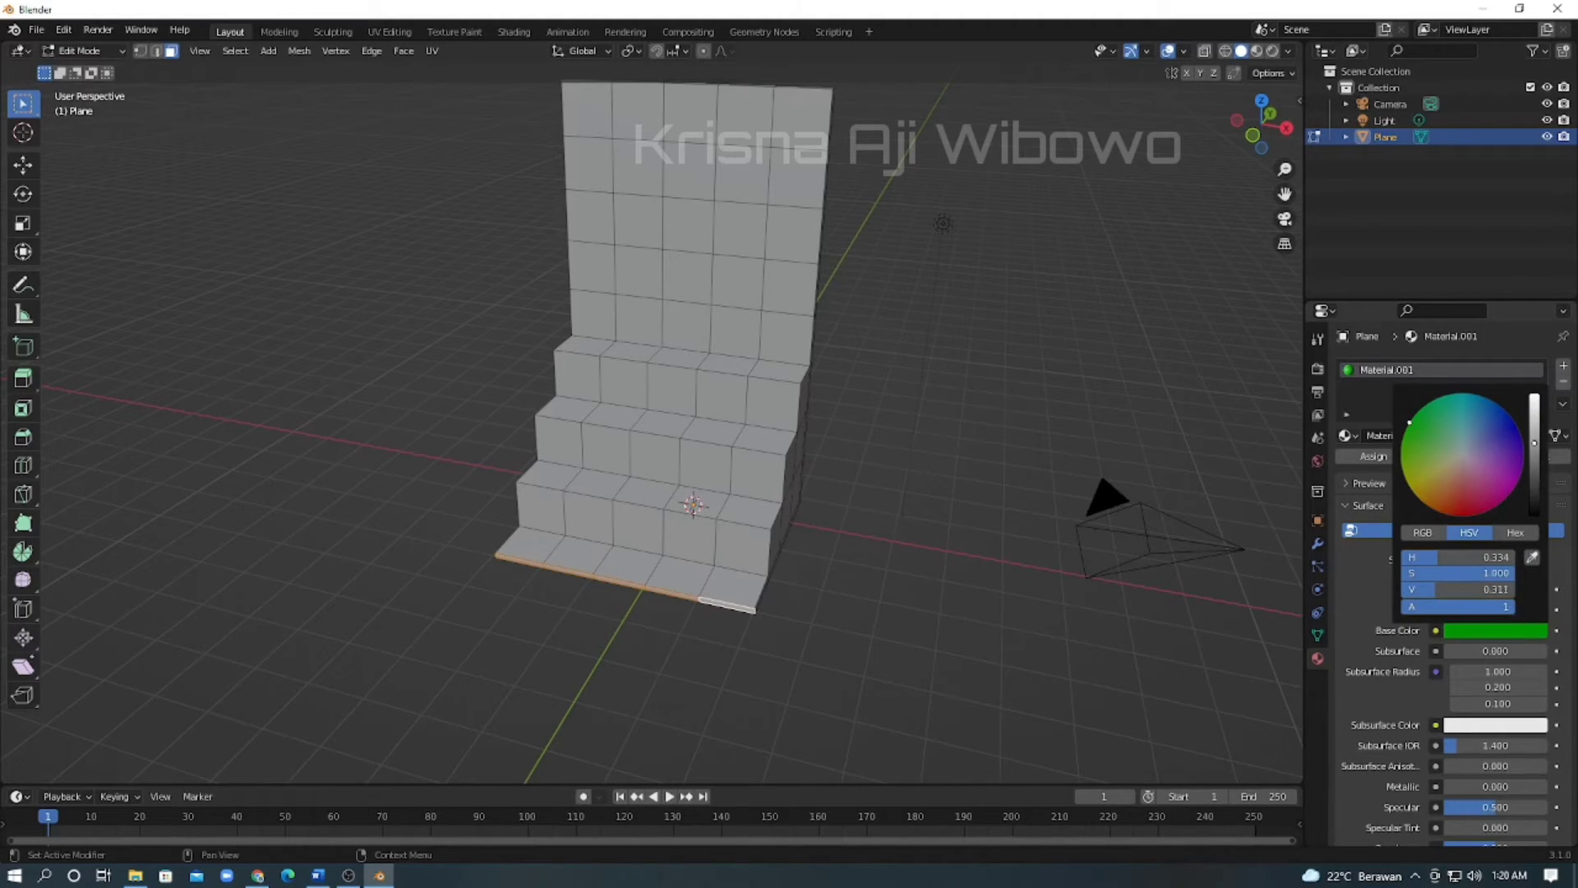
{"action": "left_click", "coordinate": [1534, 452]}
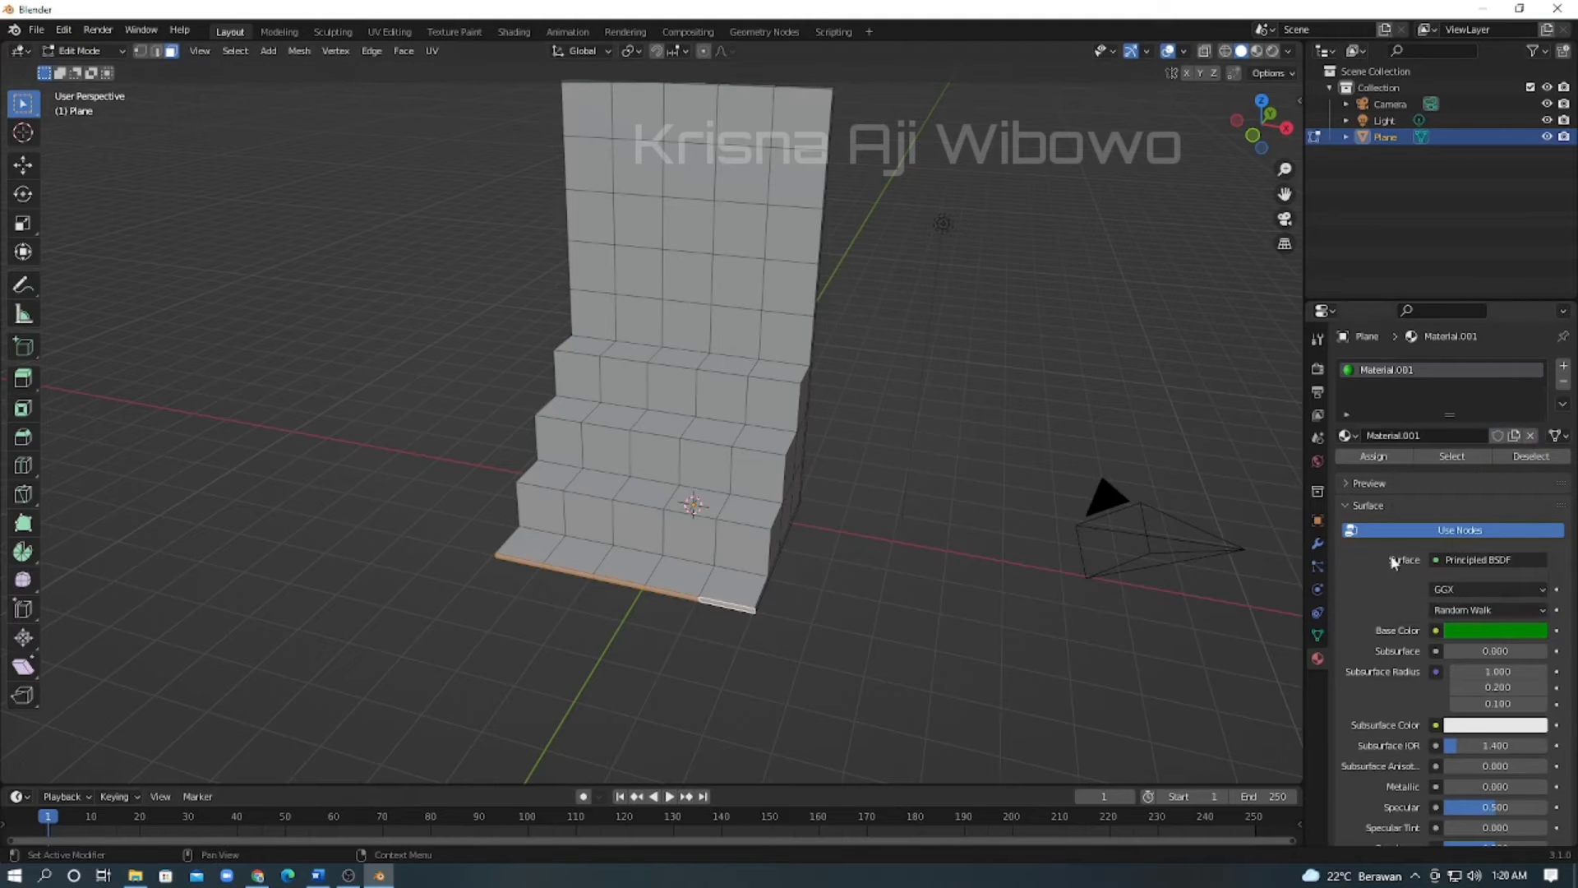
Assign the green material to all linked faces of the stepped mesh and switch the viewport to Material Preview shading.
{"action": "left_click", "coordinate": [1373, 457]}
{"action": "scroll", "coordinate": [707, 313], "scroll_direction": "down", "scroll_amount": 2}
{"action": "middle_click_drag", "start_coordinate": [818, 327], "coordinate": [721, 321]}
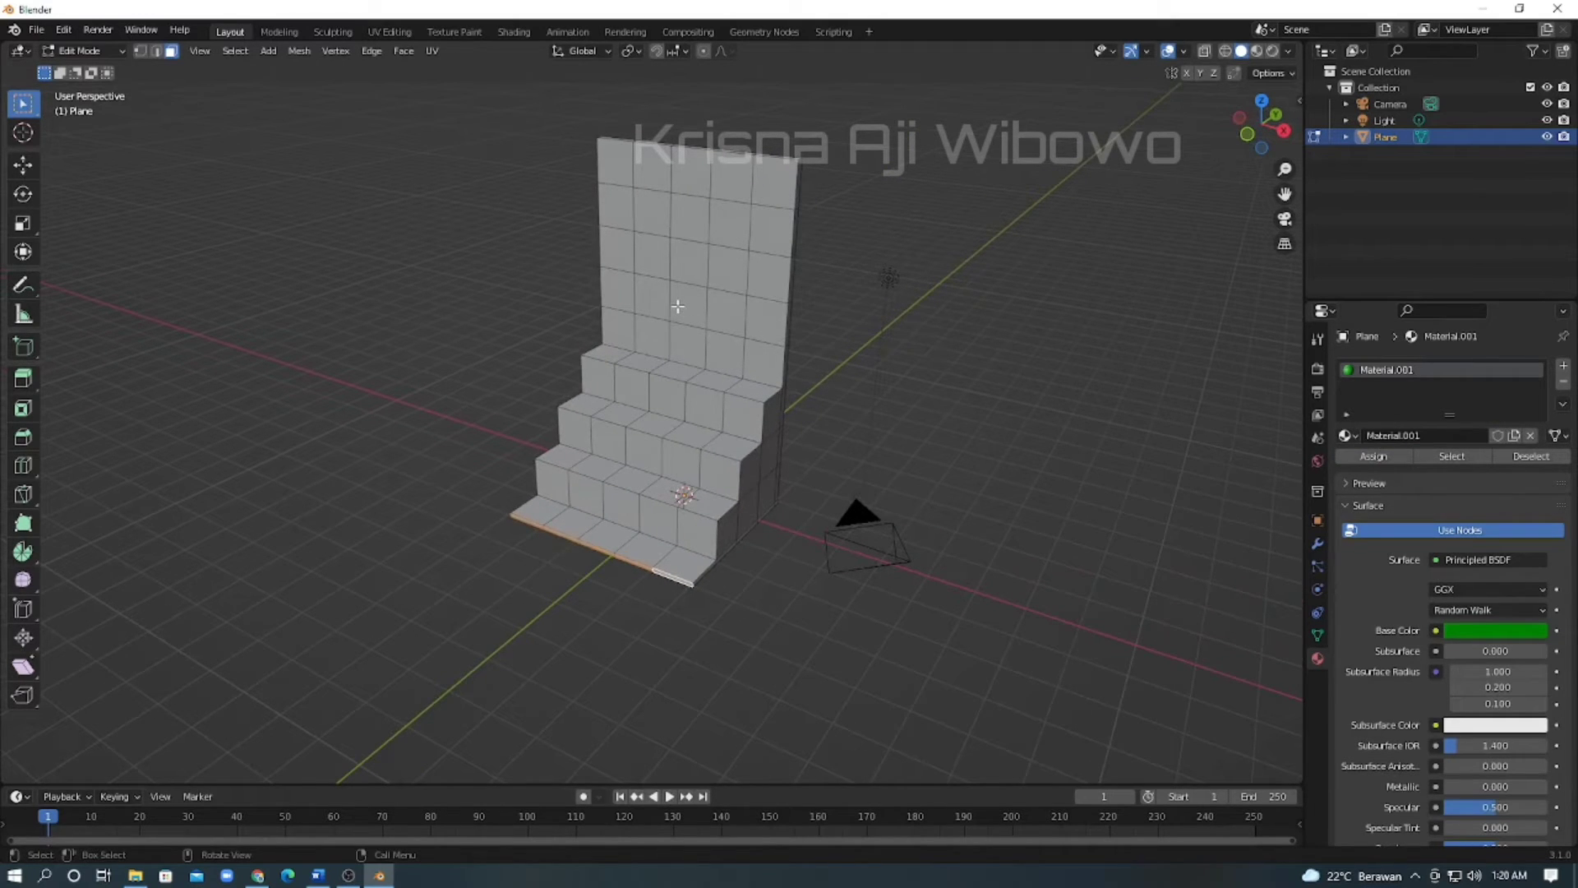
{"action": "key", "text": "l"}
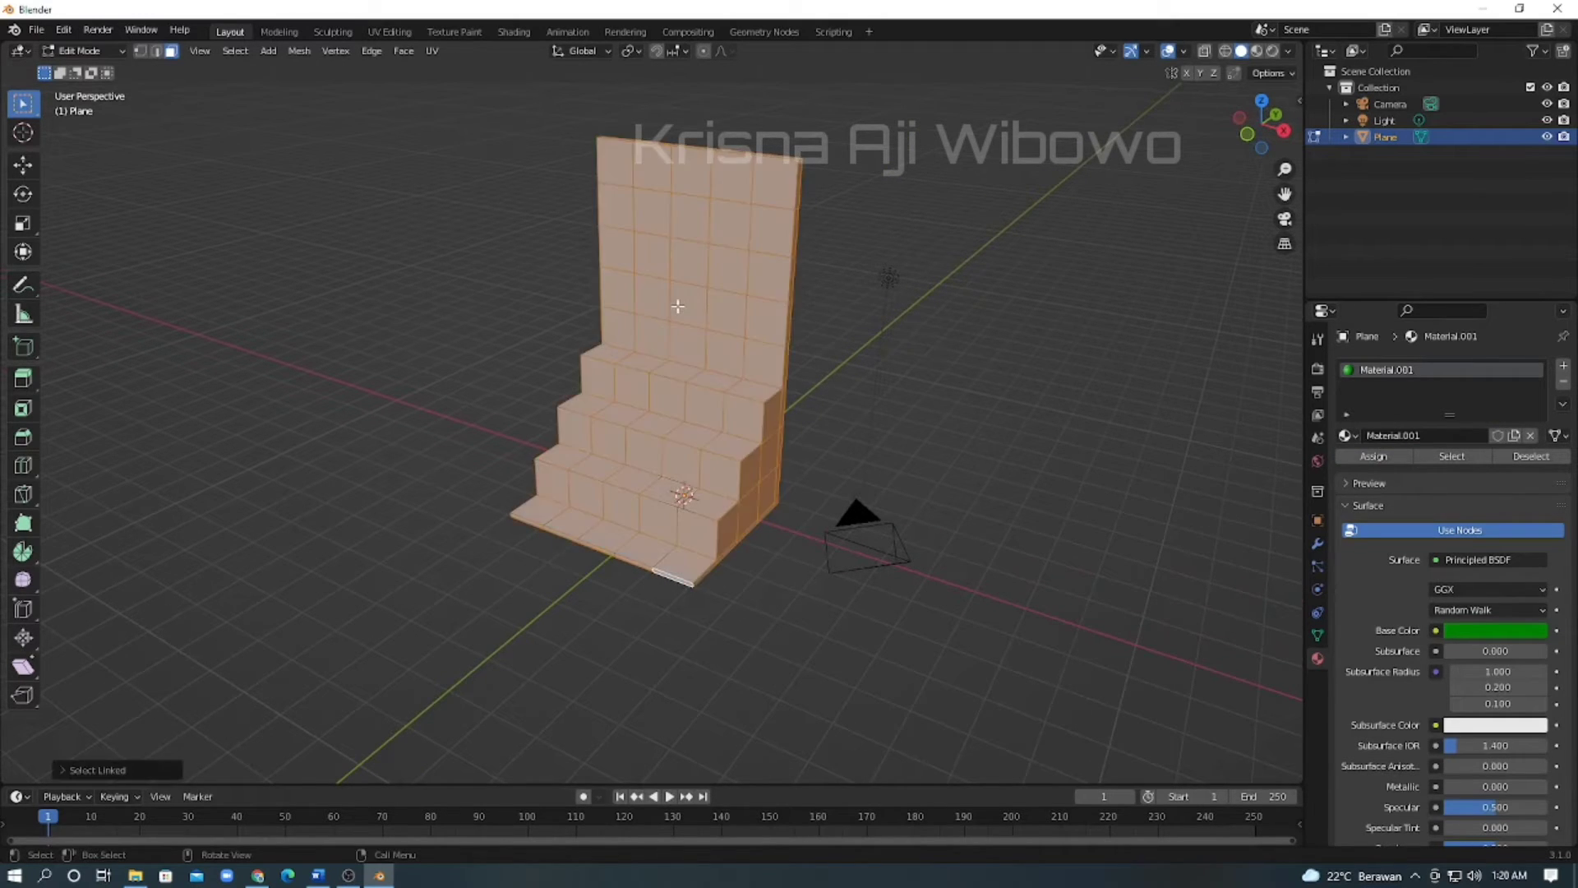
{"action": "left_click", "coordinate": [1381, 464]}
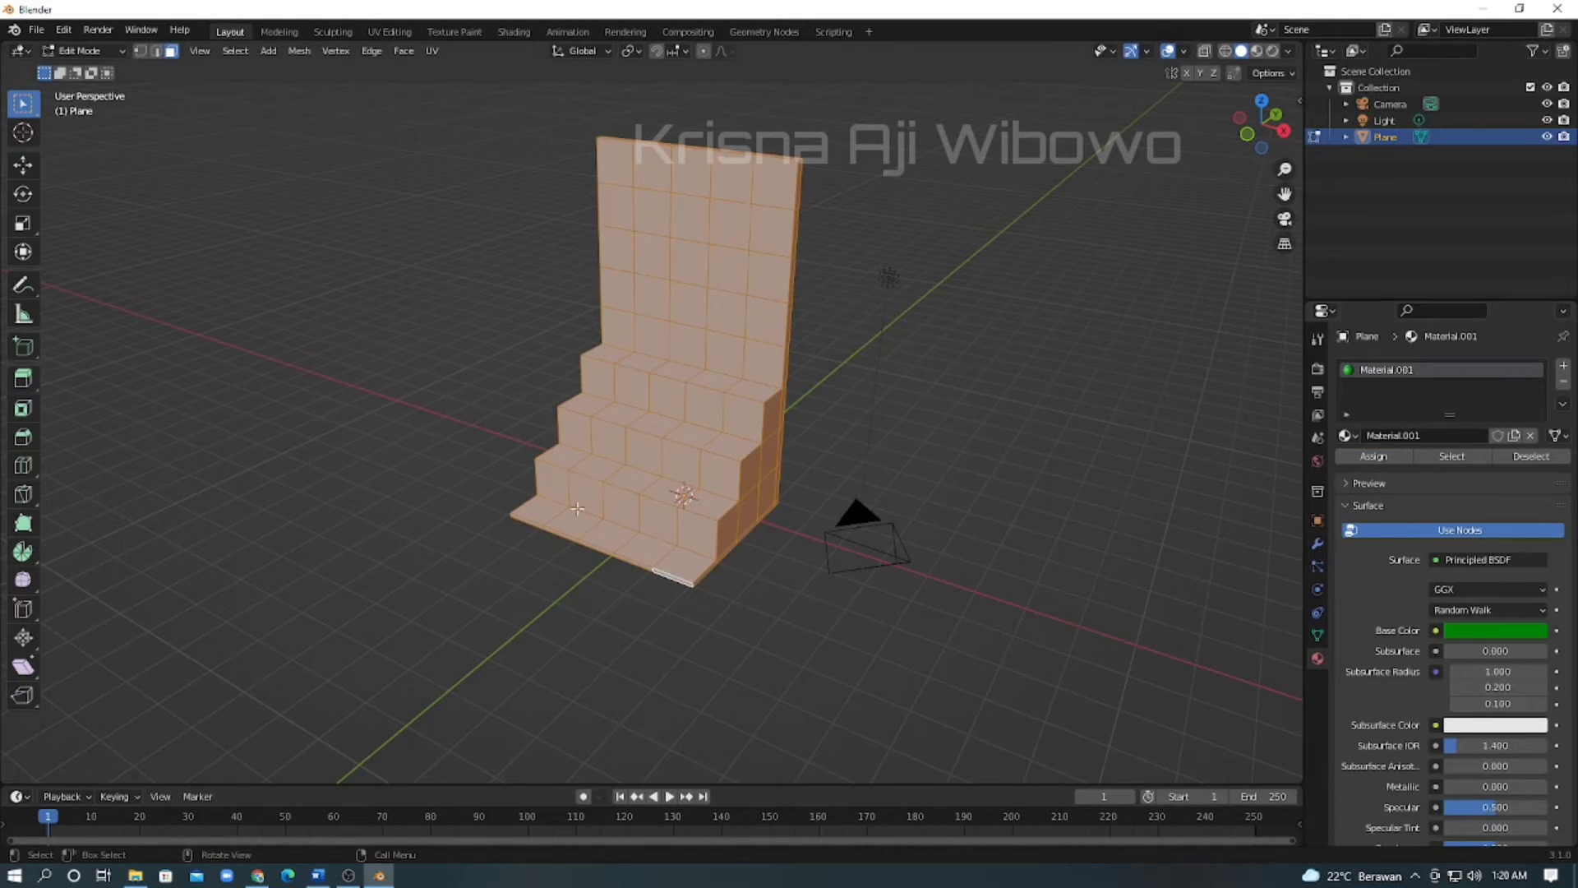
{"action": "left_click", "coordinate": [1256, 51]}
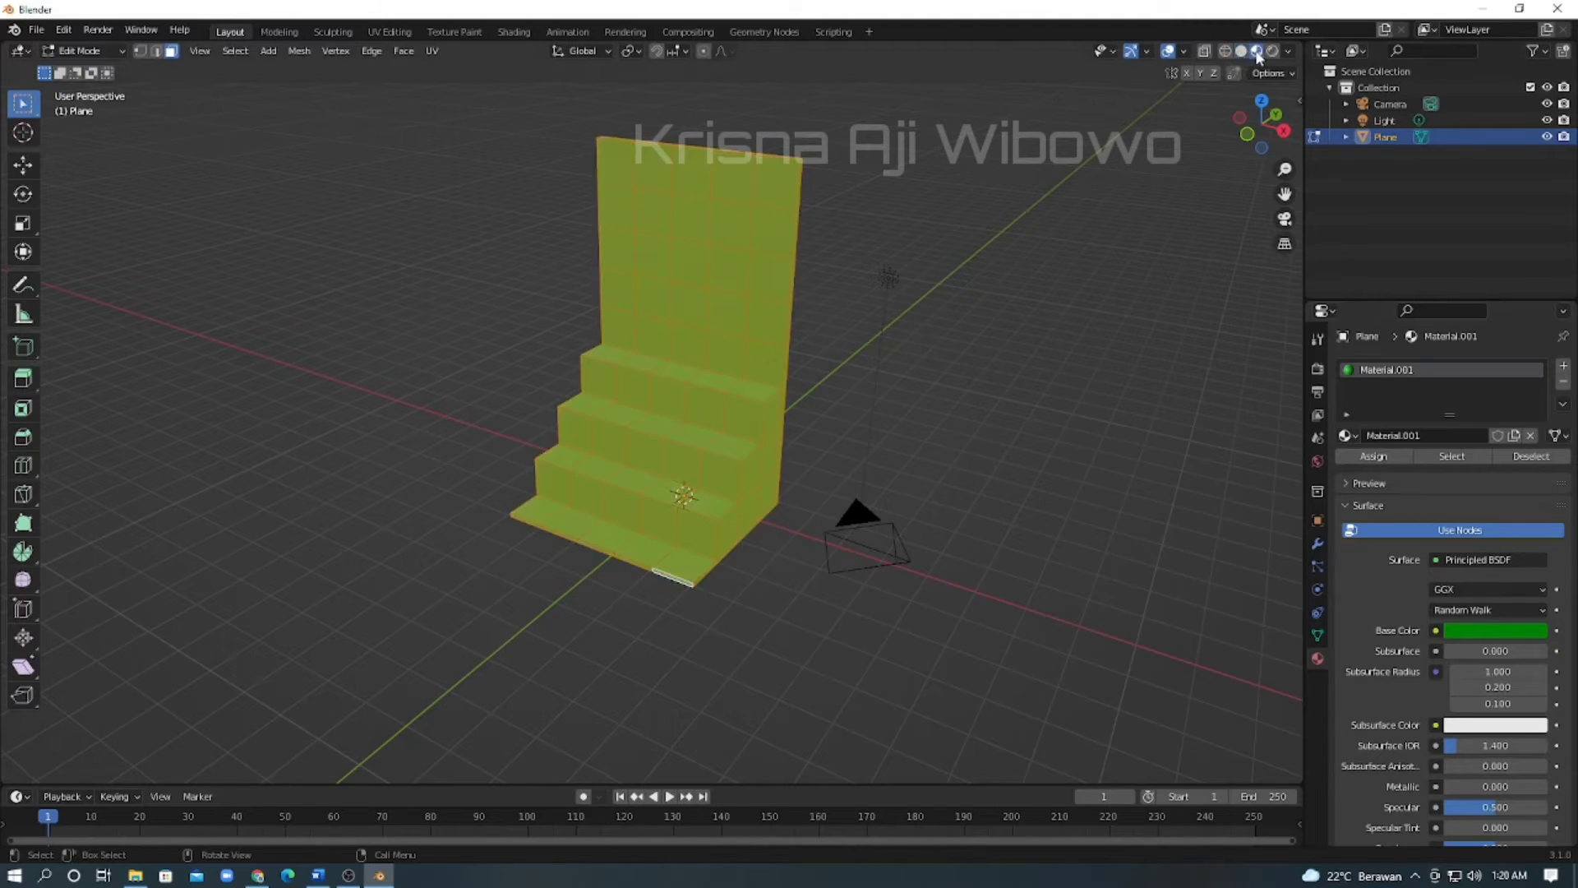
{"action": "middle_click_drag", "start_coordinate": [1093, 407], "coordinate": [1124, 391]}
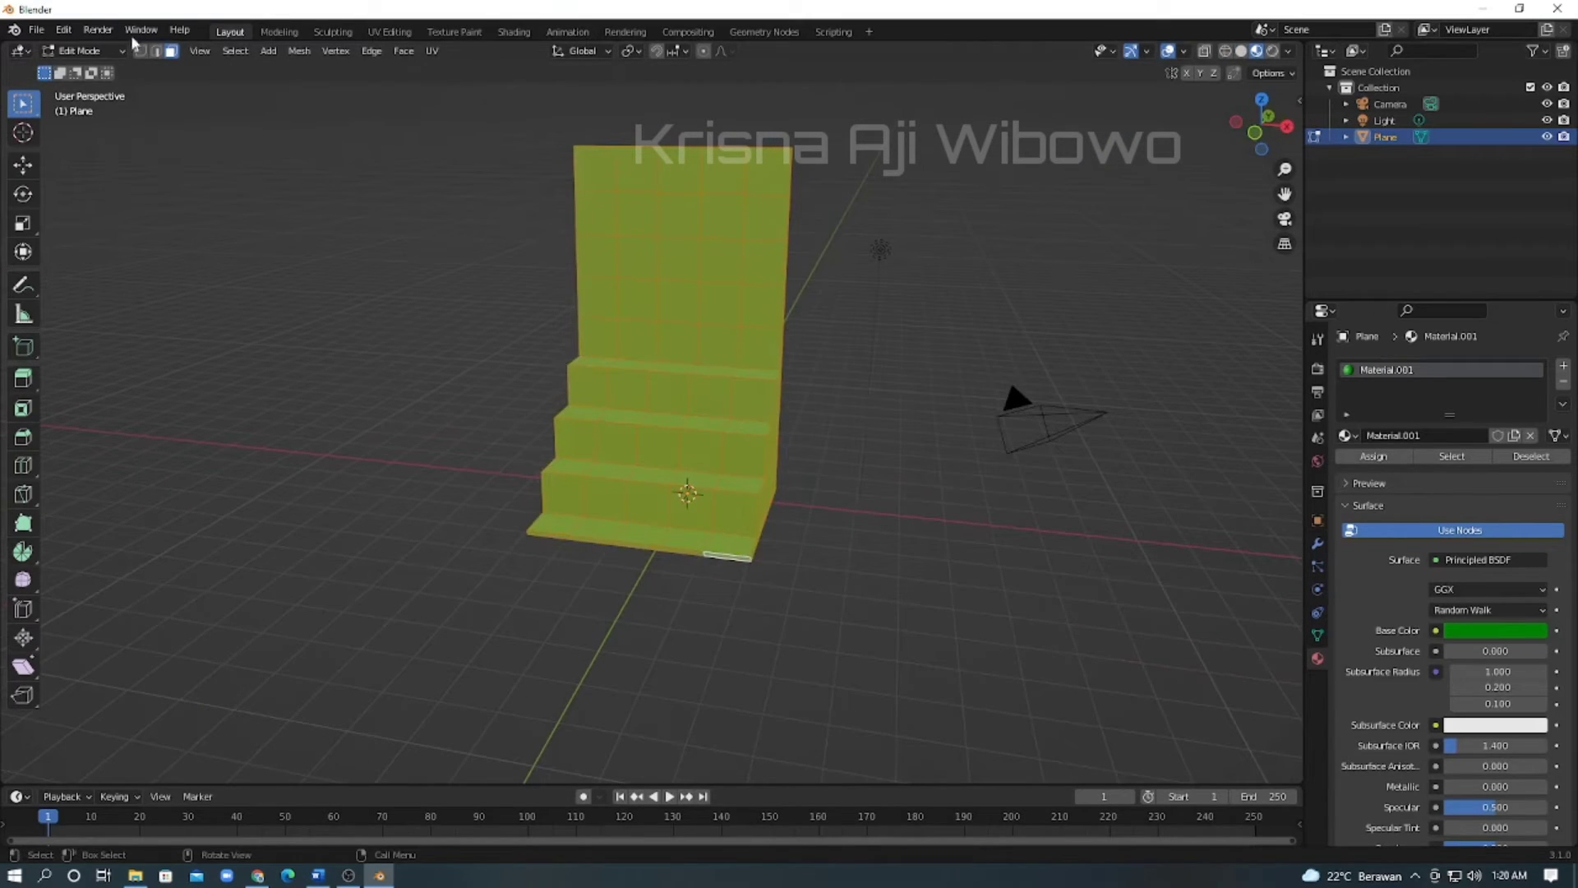
Render the scene as a still image, check how the camera frames the steps, and close the render window.
{"action": "left_click", "coordinate": [92, 31]}
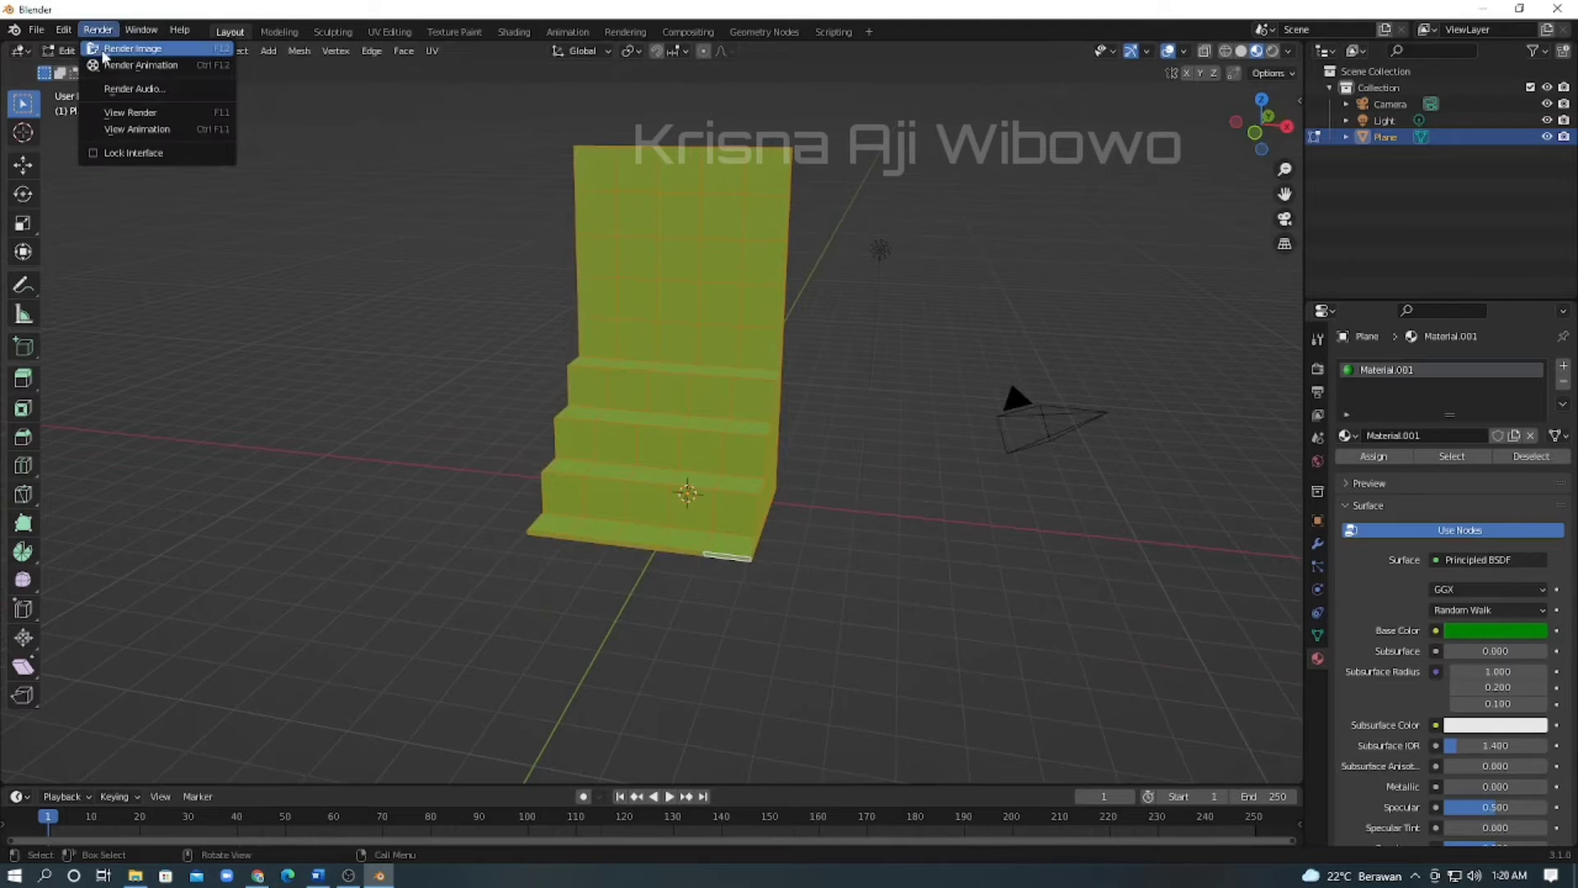
{"action": "left_click", "coordinate": [102, 51]}
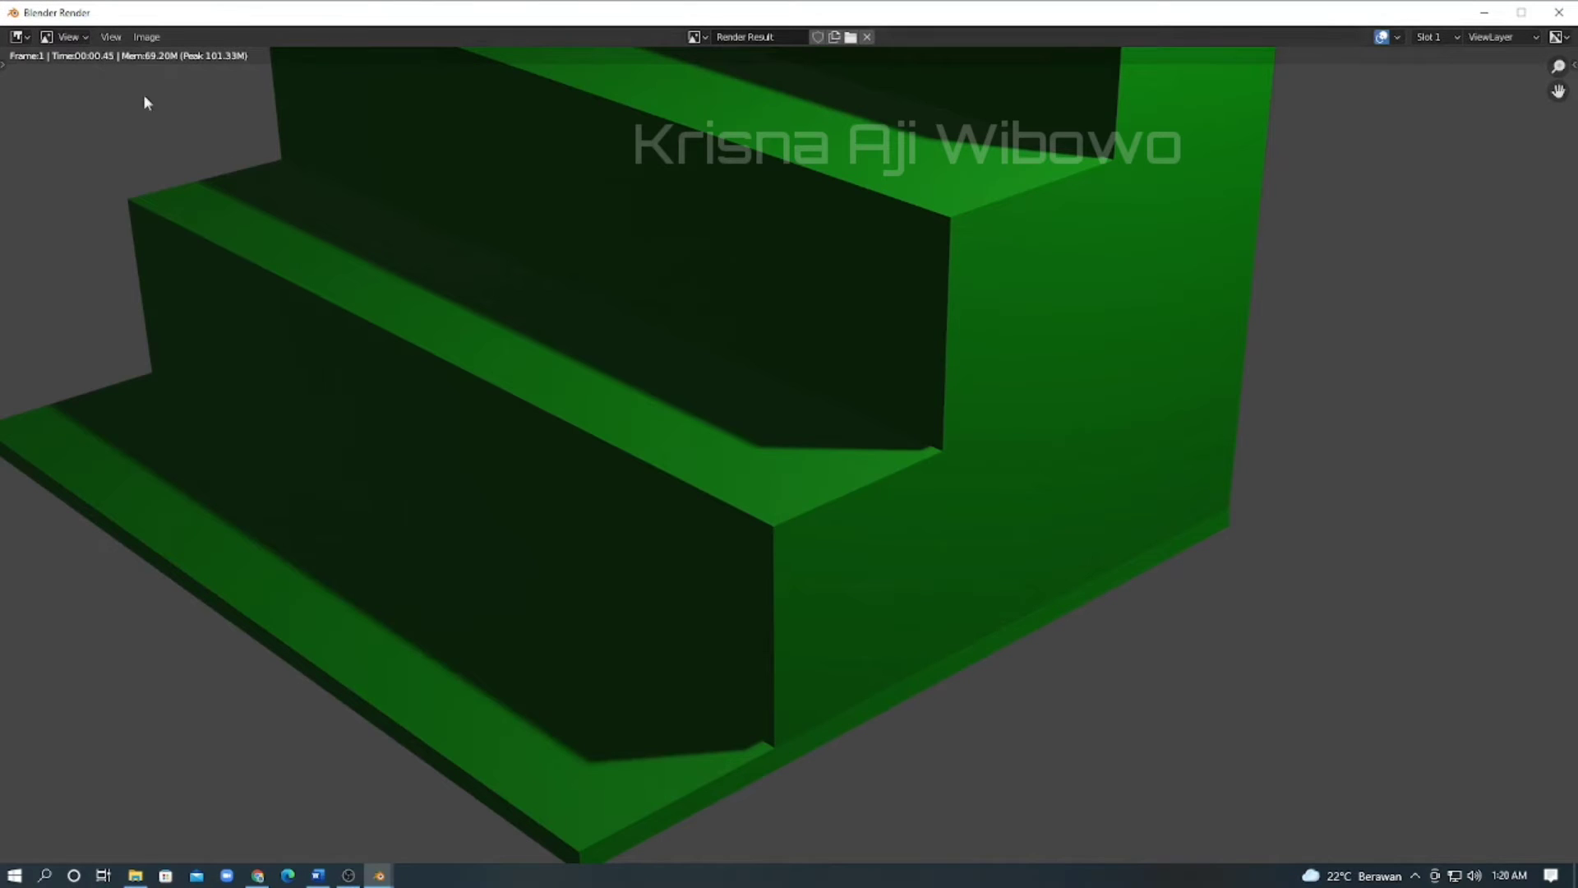
{"action": "scroll", "coordinate": [383, 244], "scroll_direction": "down", "scroll_amount": 3}
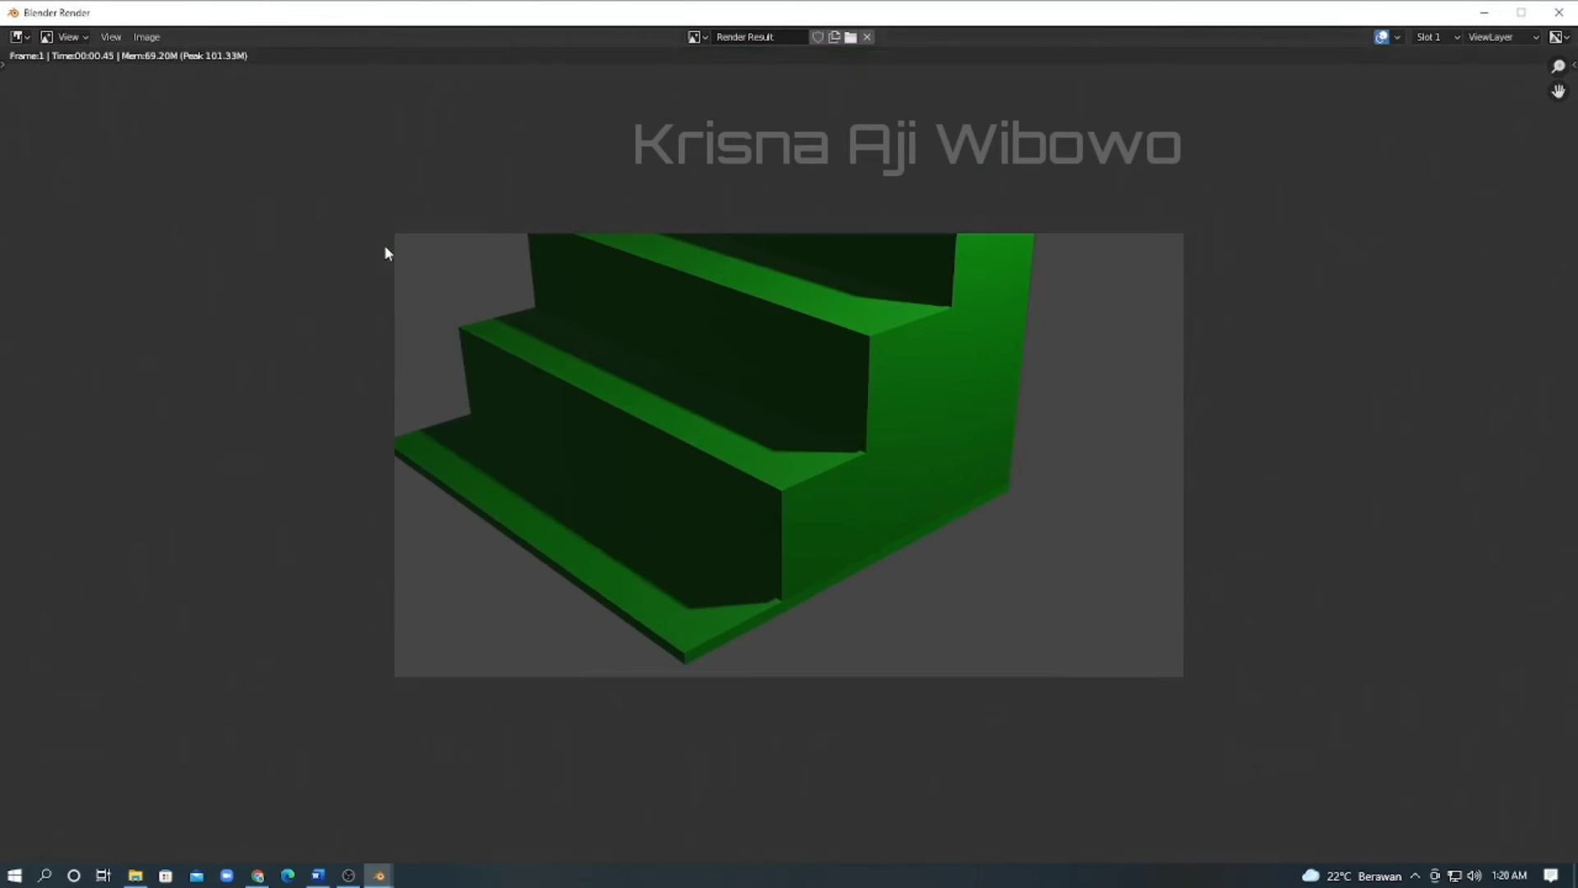
{"action": "scroll", "coordinate": [845, 126], "scroll_direction": "up", "scroll_amount": 1}
{"action": "left_click", "coordinate": [1559, 12]}
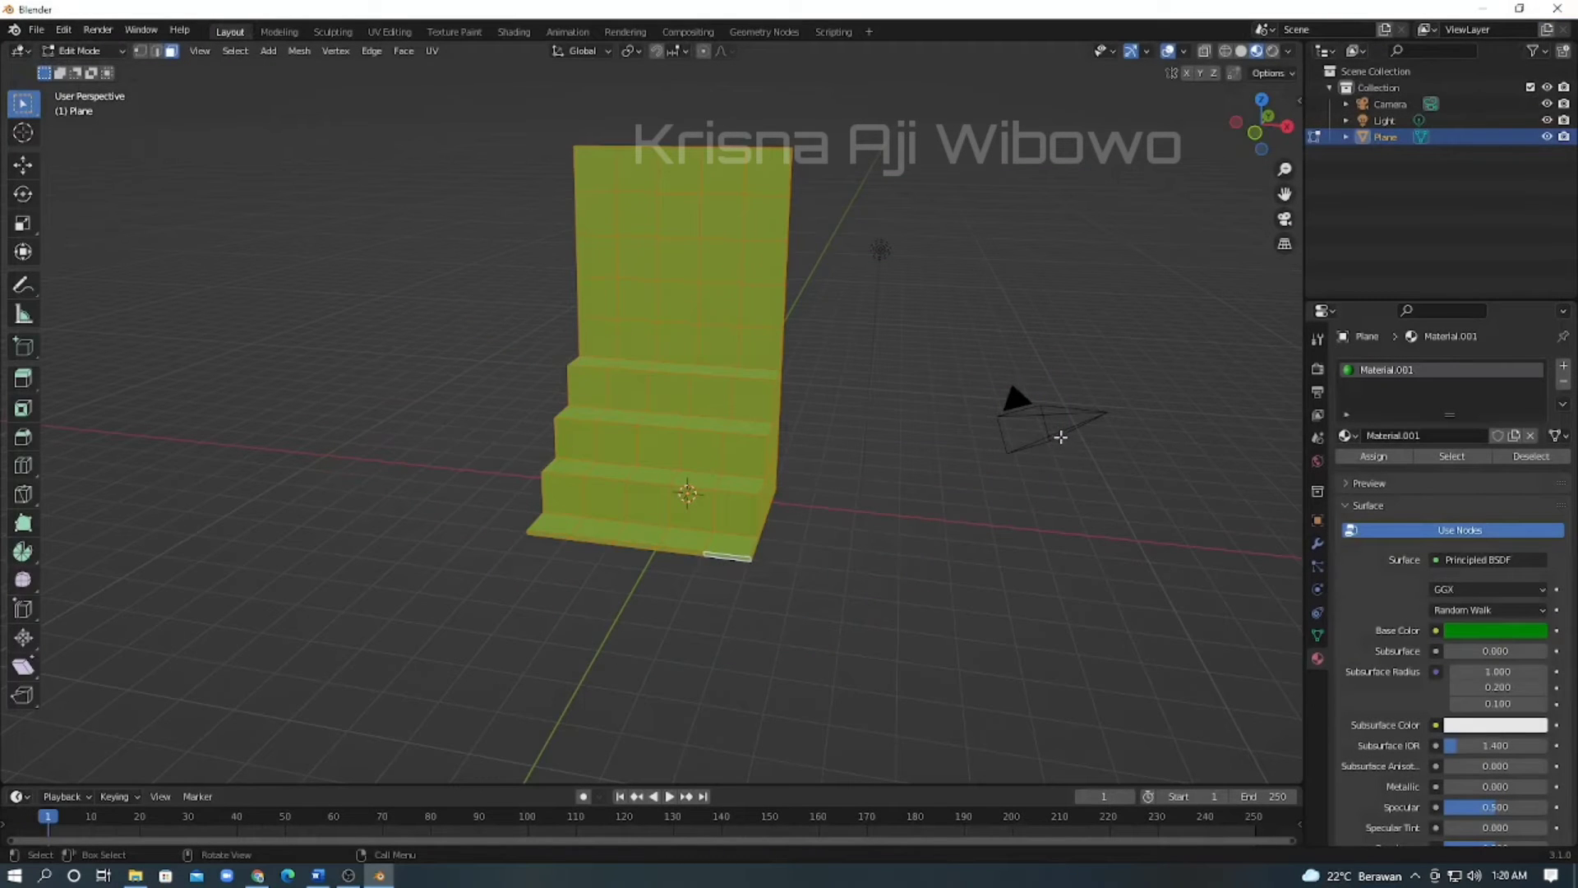
Deselect all faces, return to Object Mode and delete the existing camera.
{"action": "key", "text": "alt+a"}
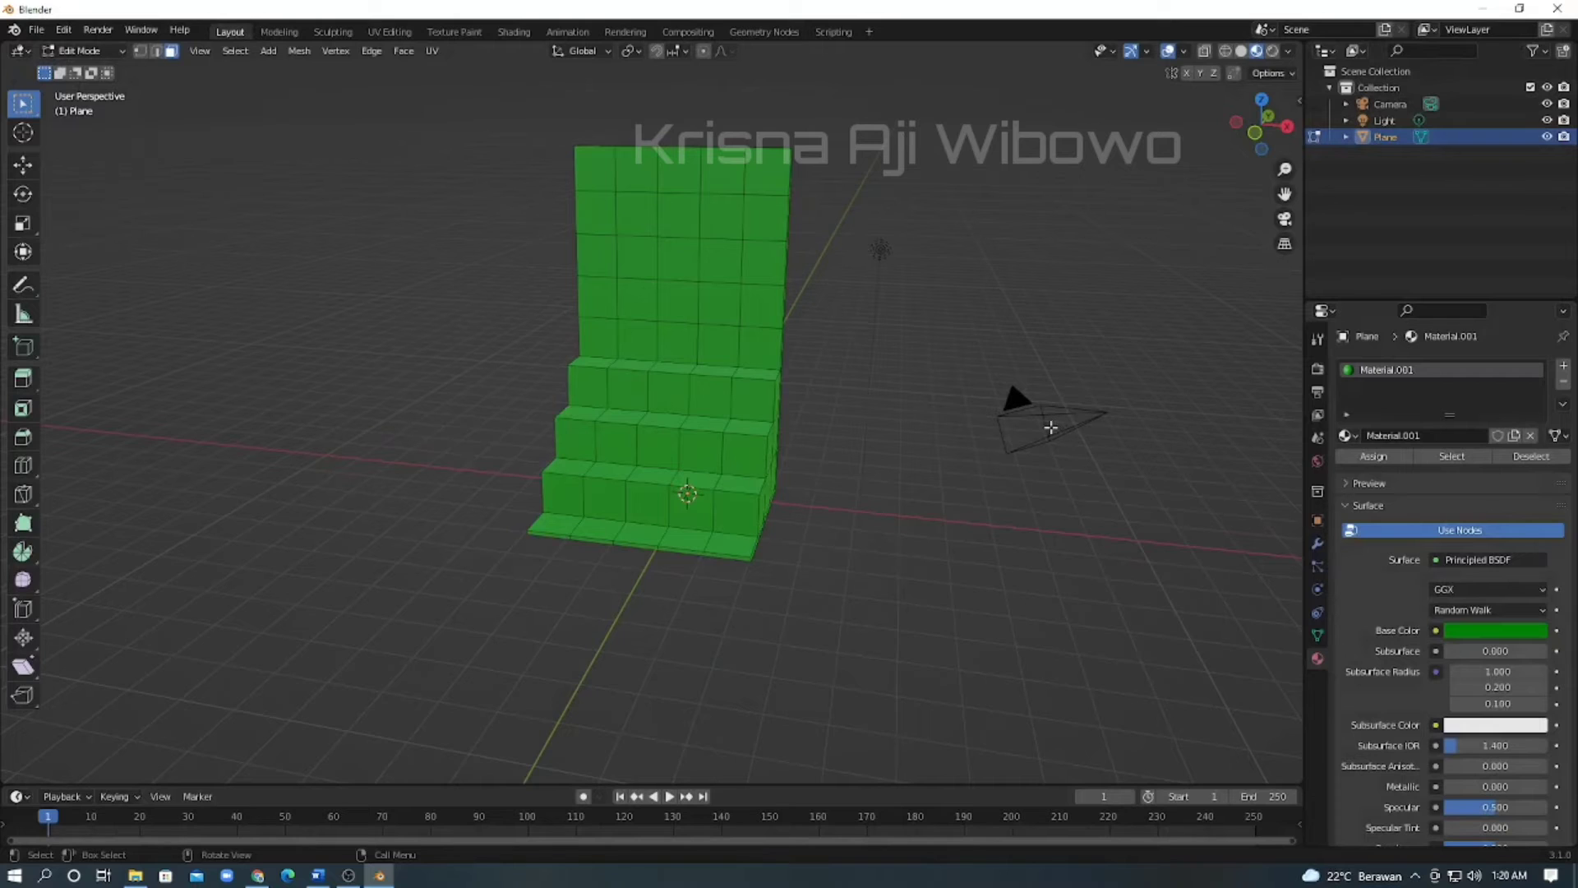
{"action": "key", "text": "Tab"}
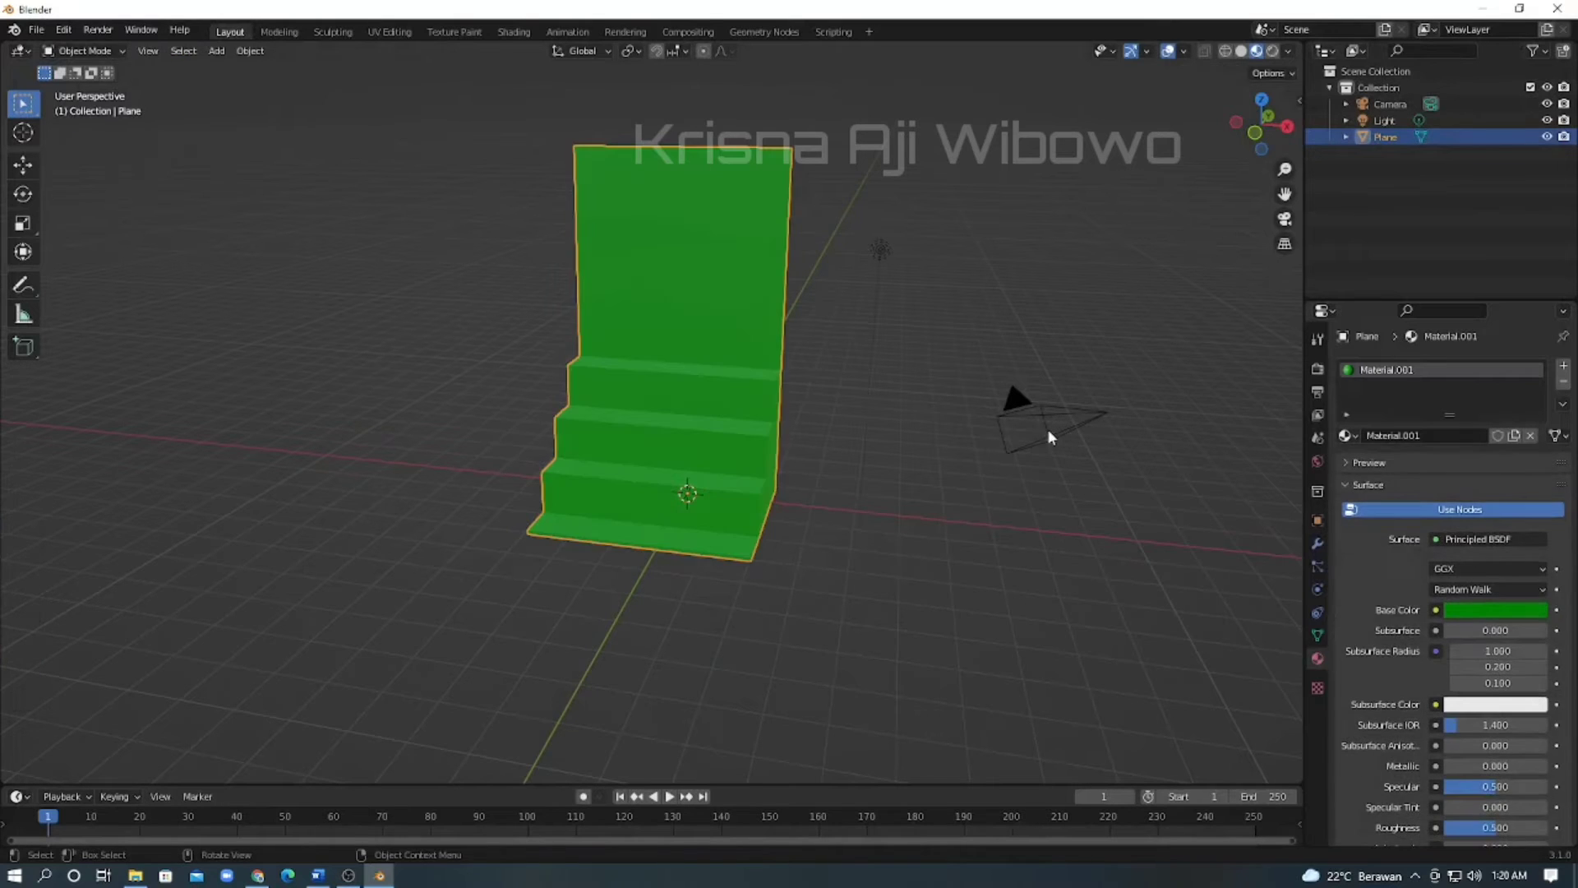
{"action": "left_click", "coordinate": [1047, 428]}
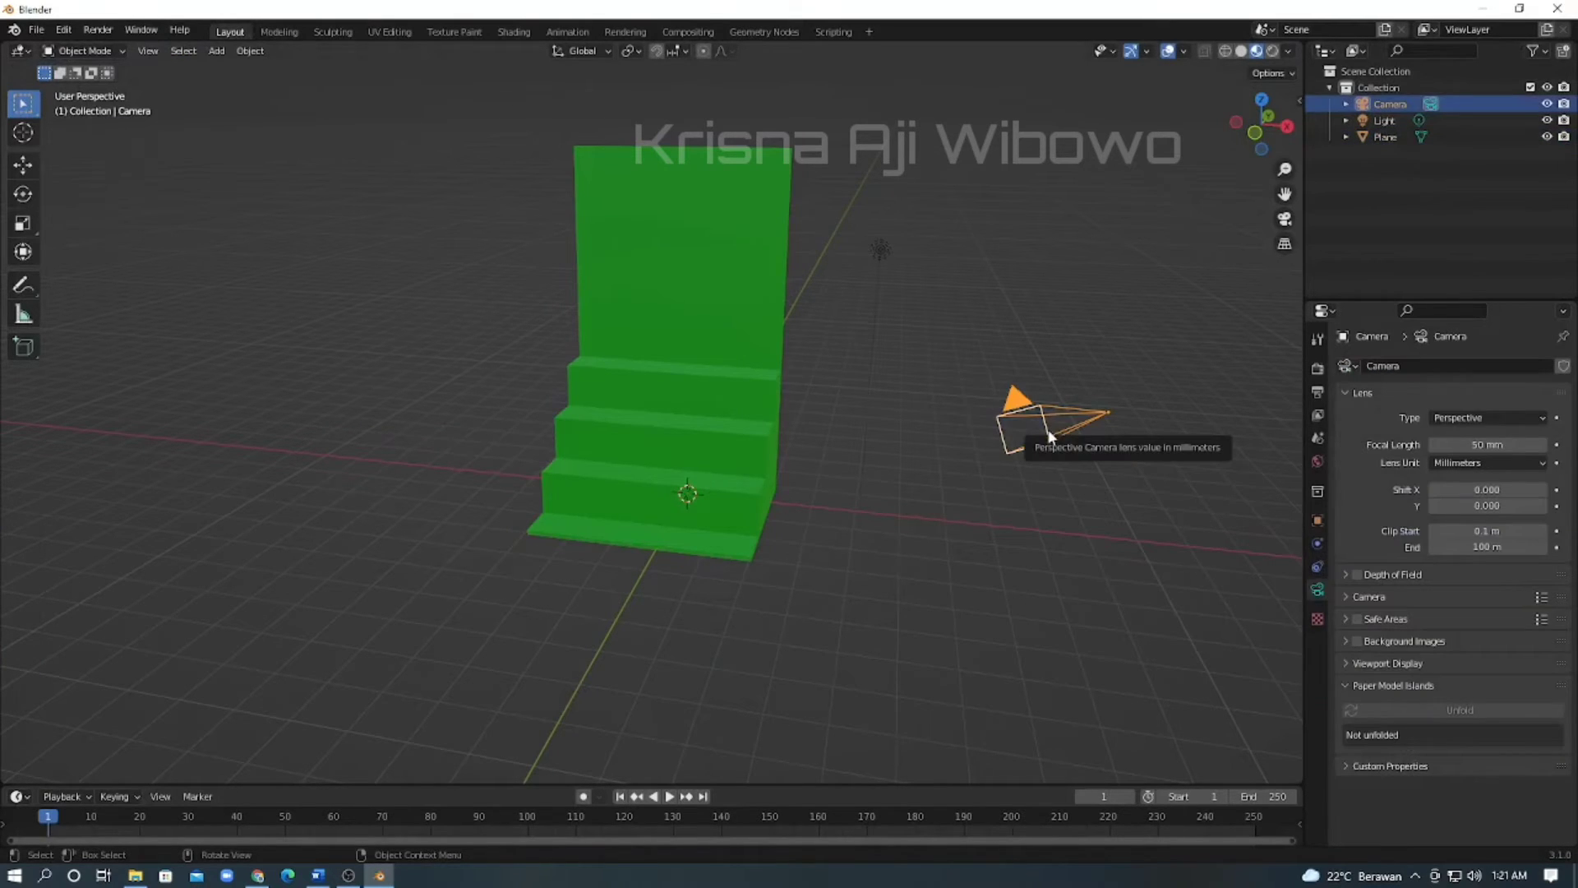
{"action": "key", "text": "Delete"}
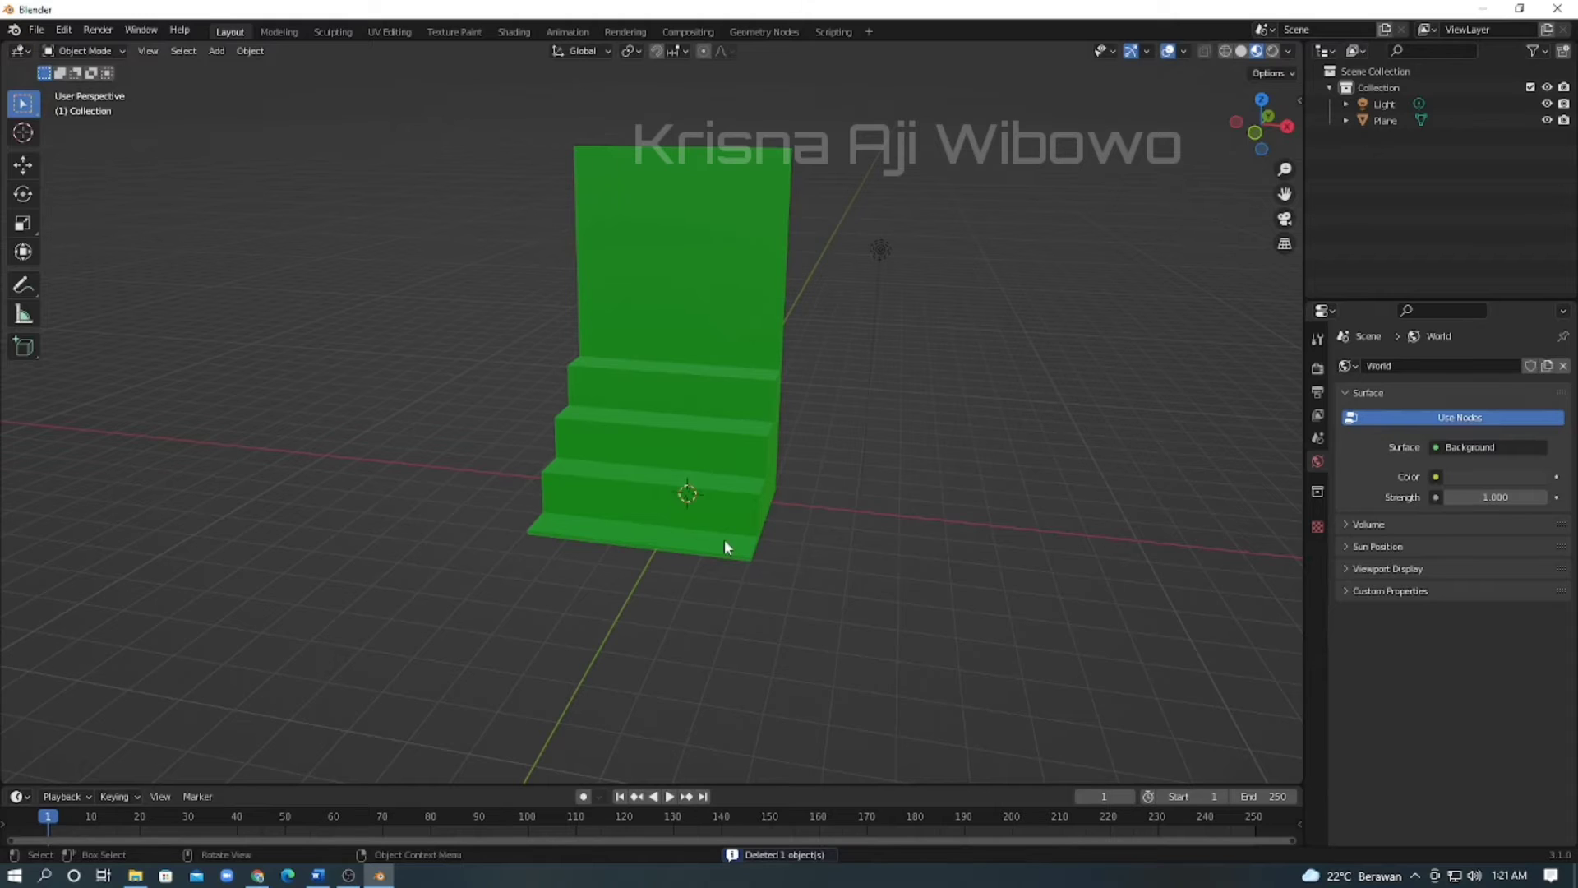
{"action": "middle_click_drag", "start_coordinate": [723, 539], "coordinate": [762, 520]}
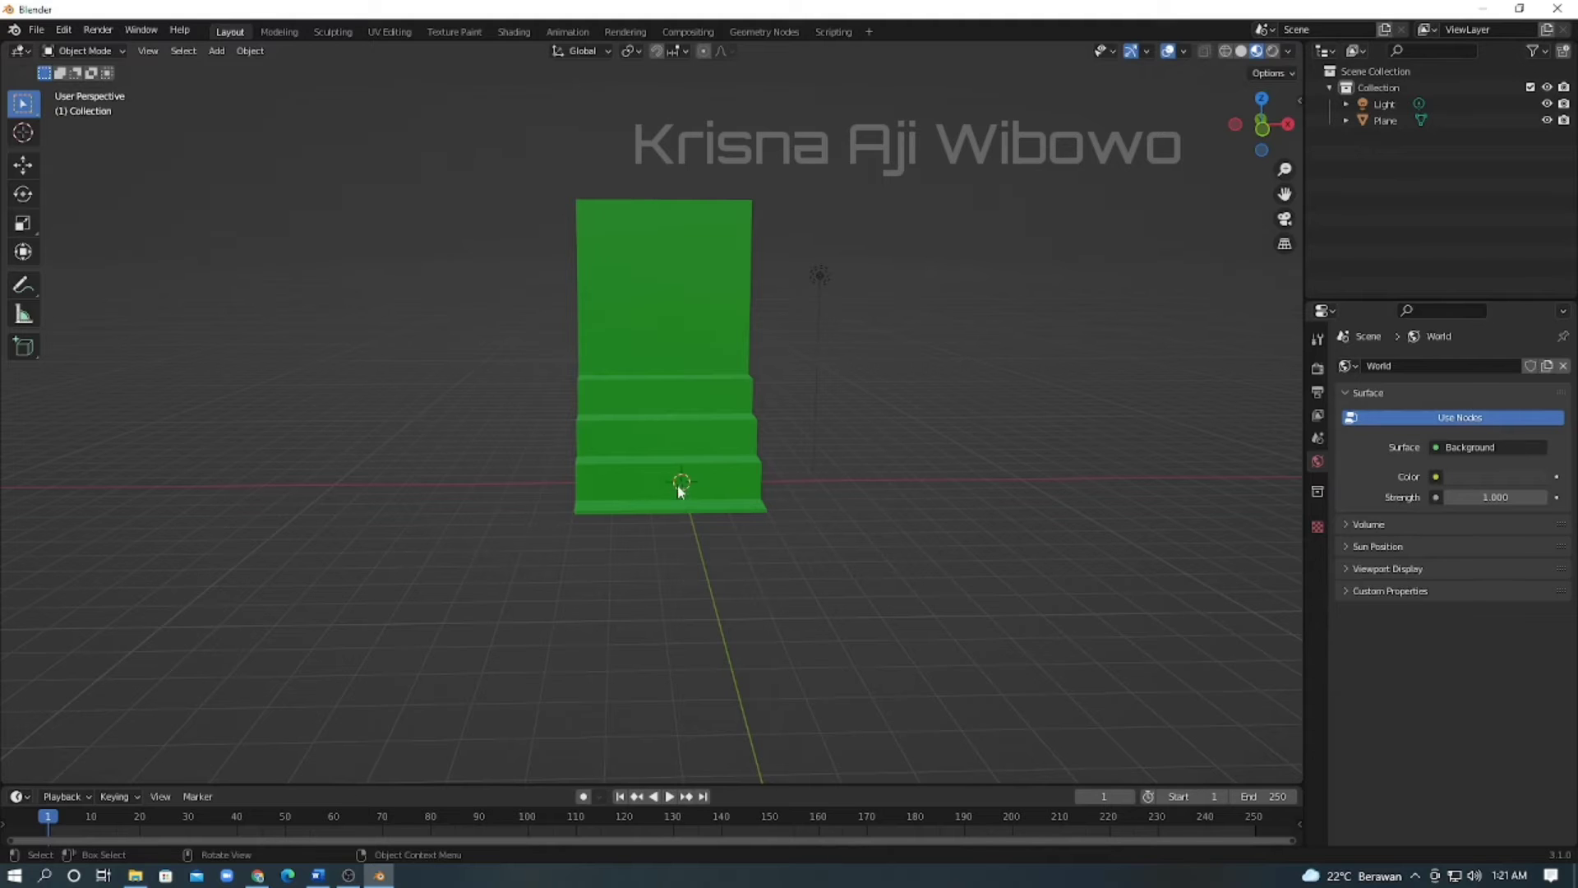
{"action": "middle_click_drag", "start_coordinate": [880, 516], "coordinate": [827, 500]}
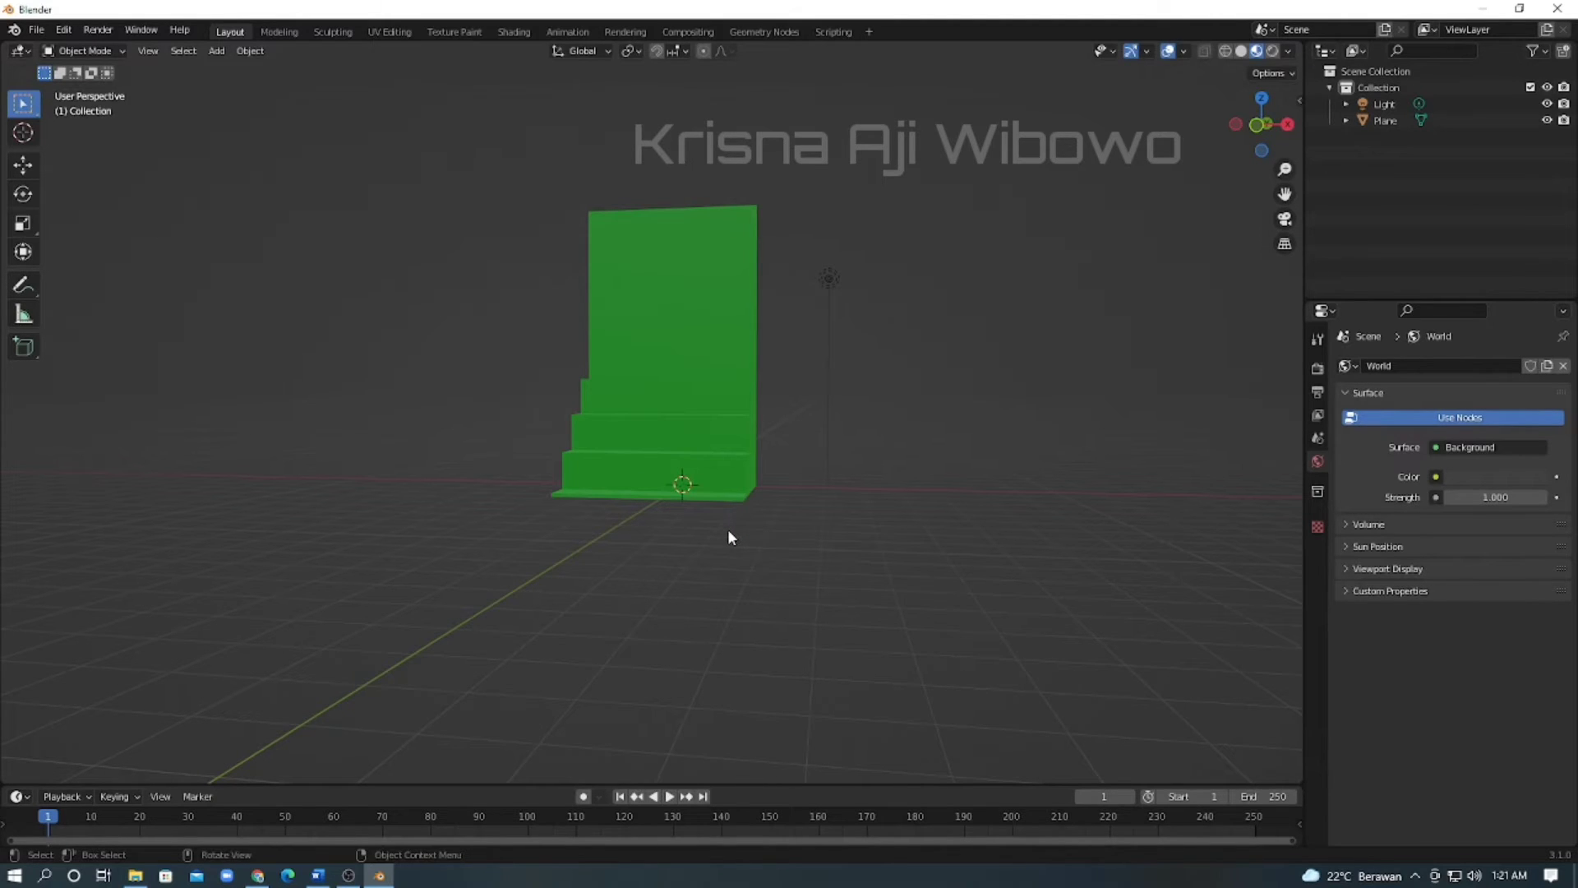
{"action": "key", "text": "shift+a"}
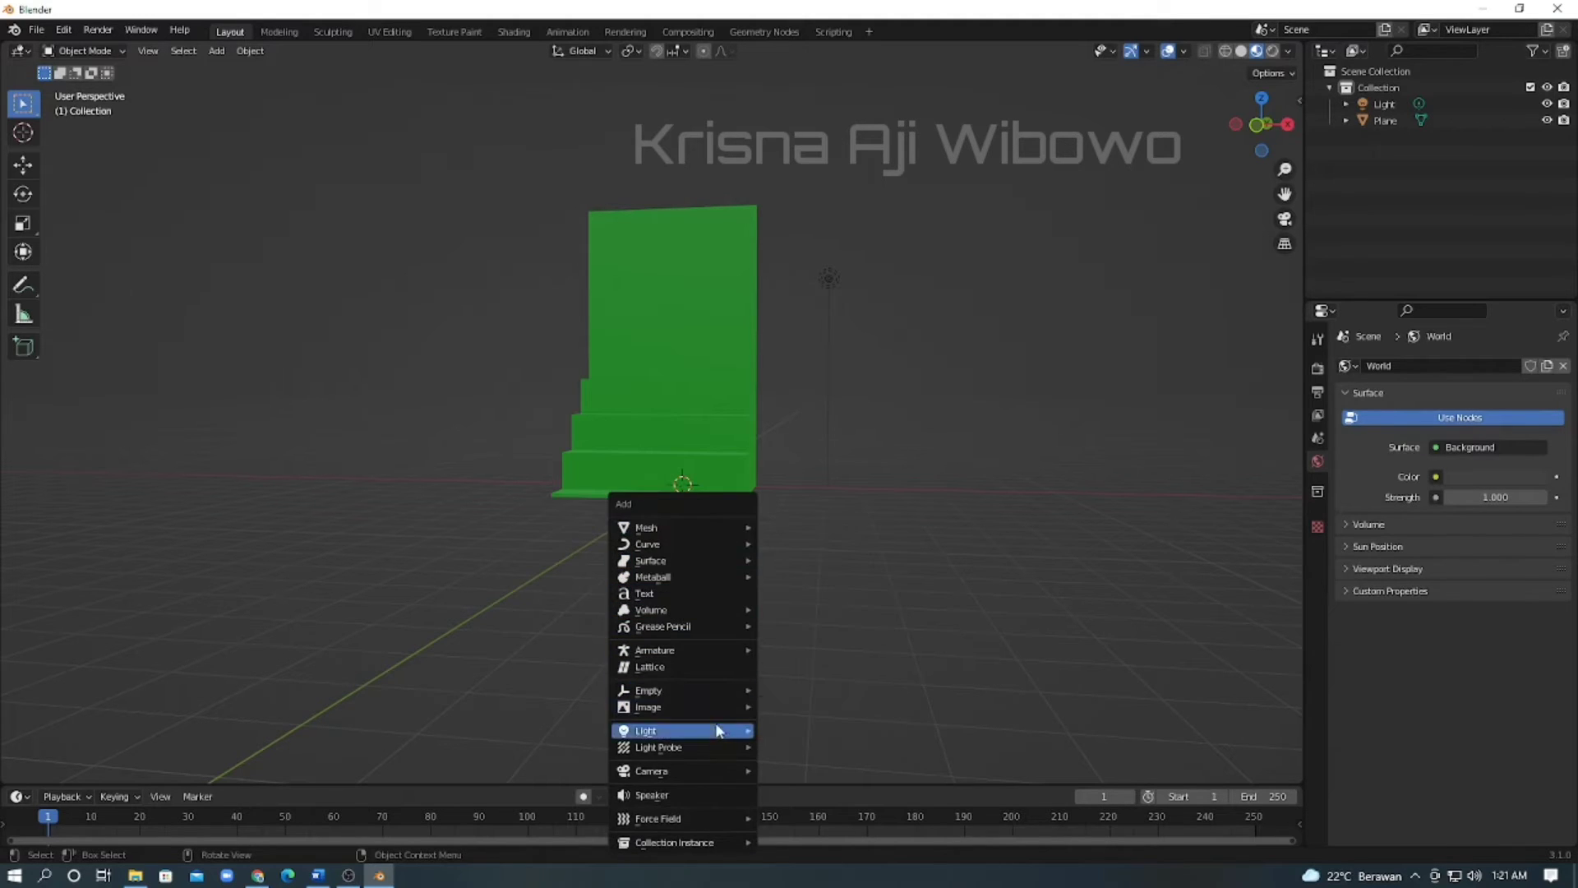
{"action": "mouse_move", "coordinate": [714, 772]}
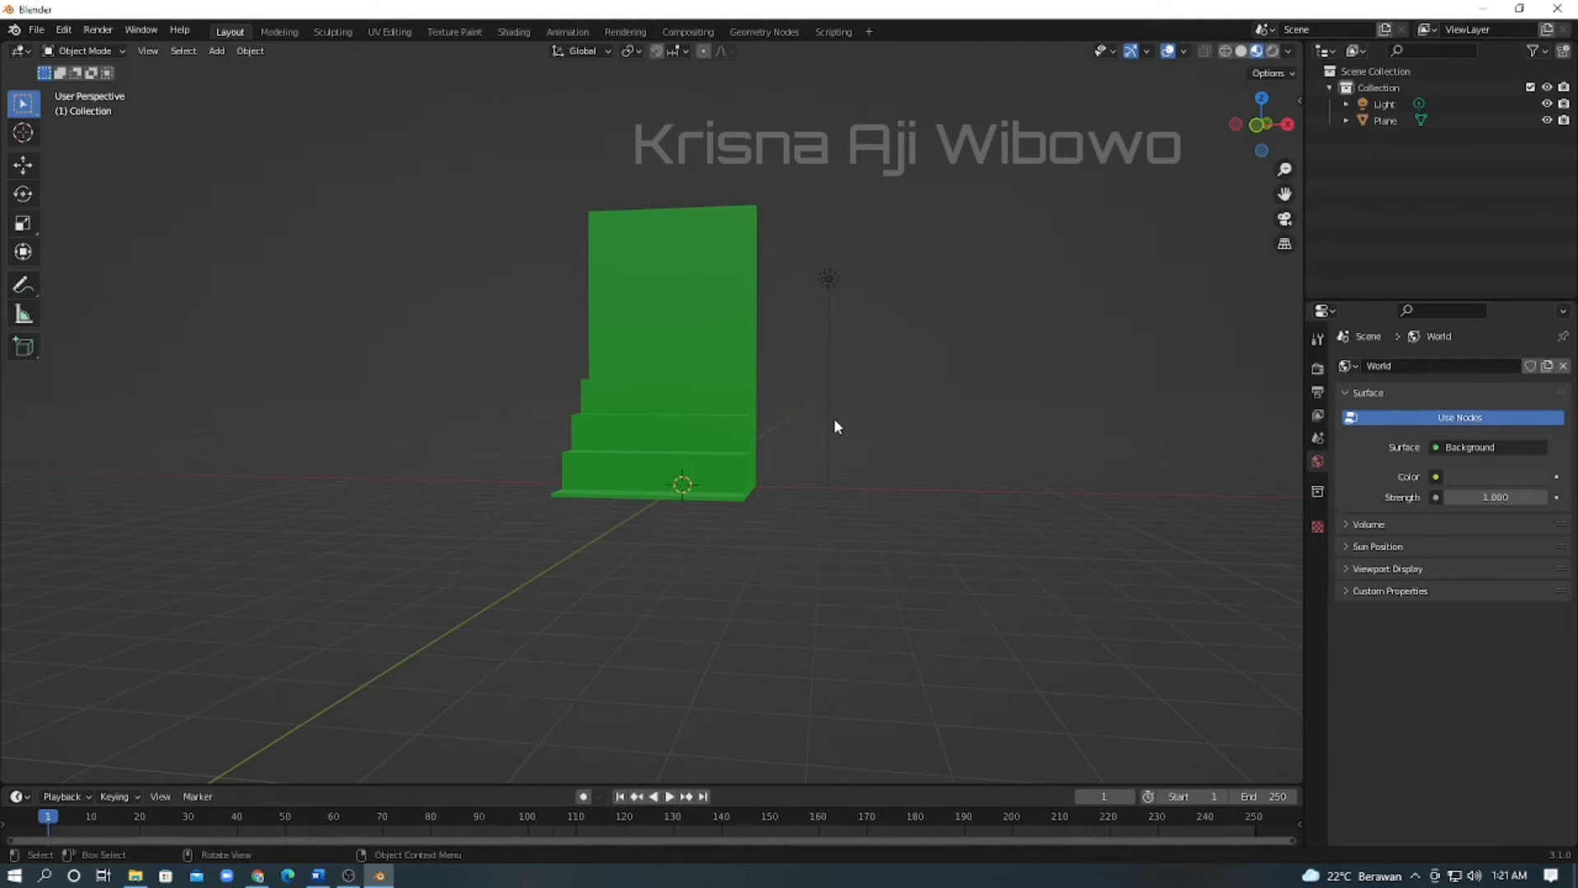
Switch to the front orthographic view and add a new camera facing the steps.
{"action": "key", "text": "KP_1"}
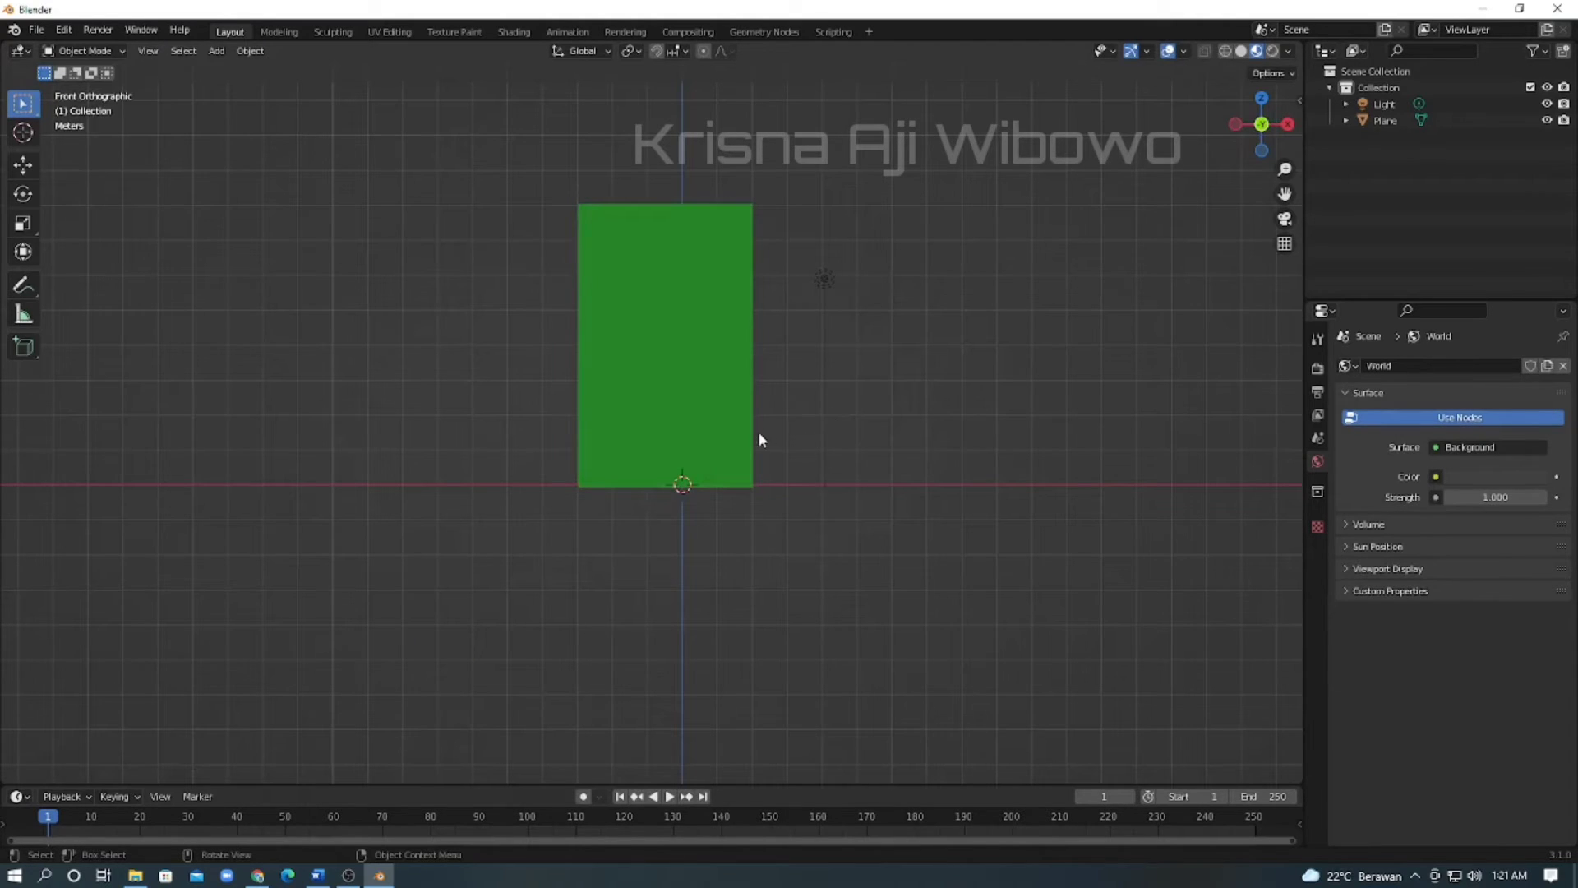
{"action": "middle_click_drag", "start_coordinate": [762, 437], "coordinate": [818, 447]}
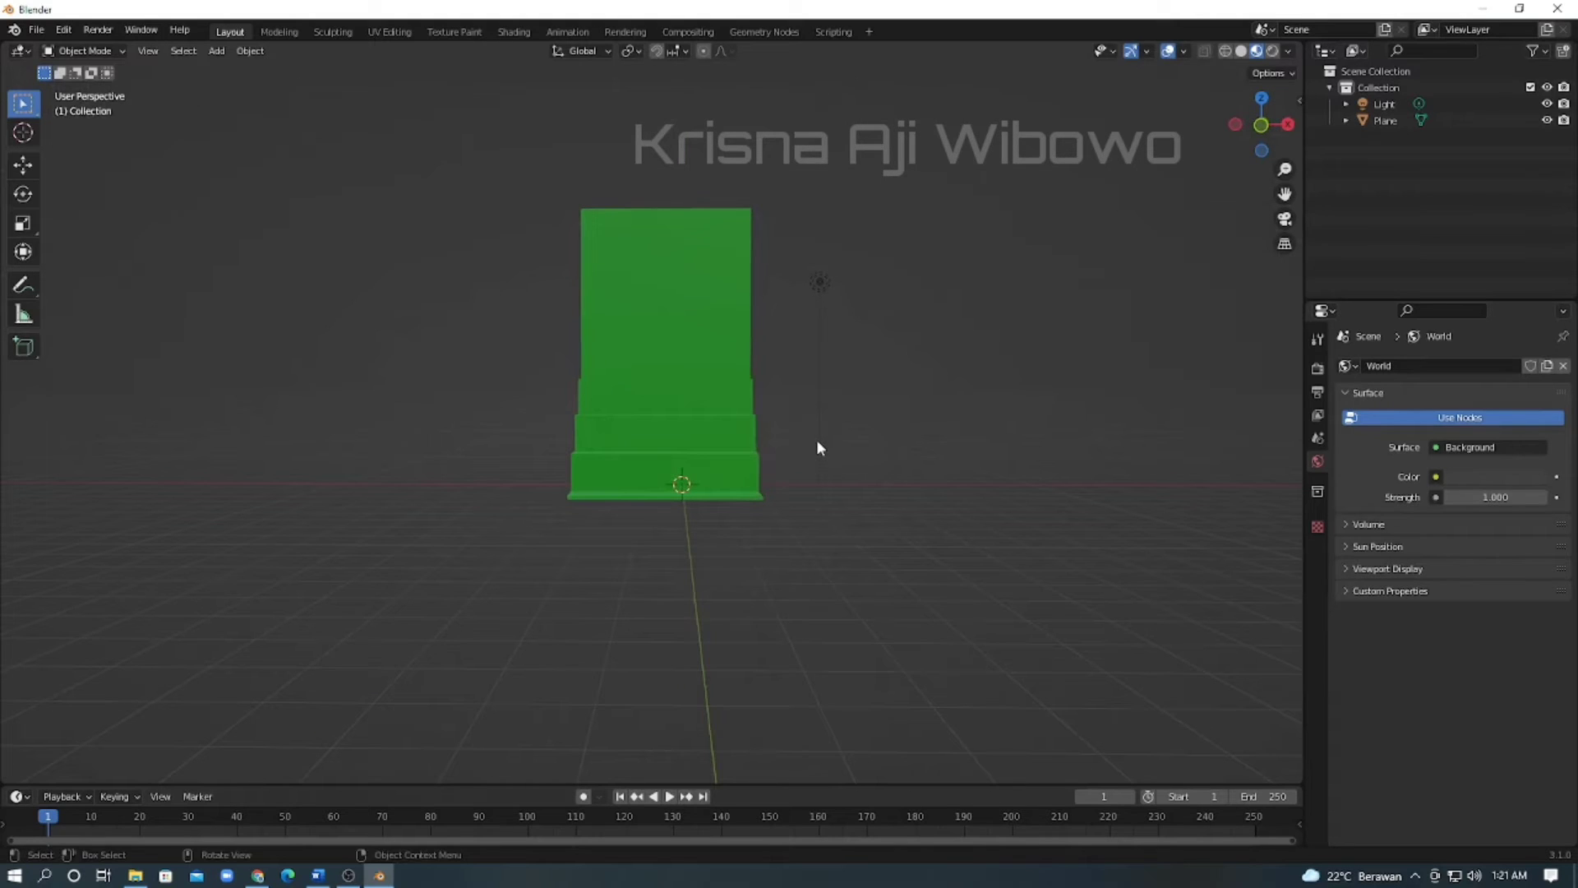
{"action": "key", "text": "KP_1"}
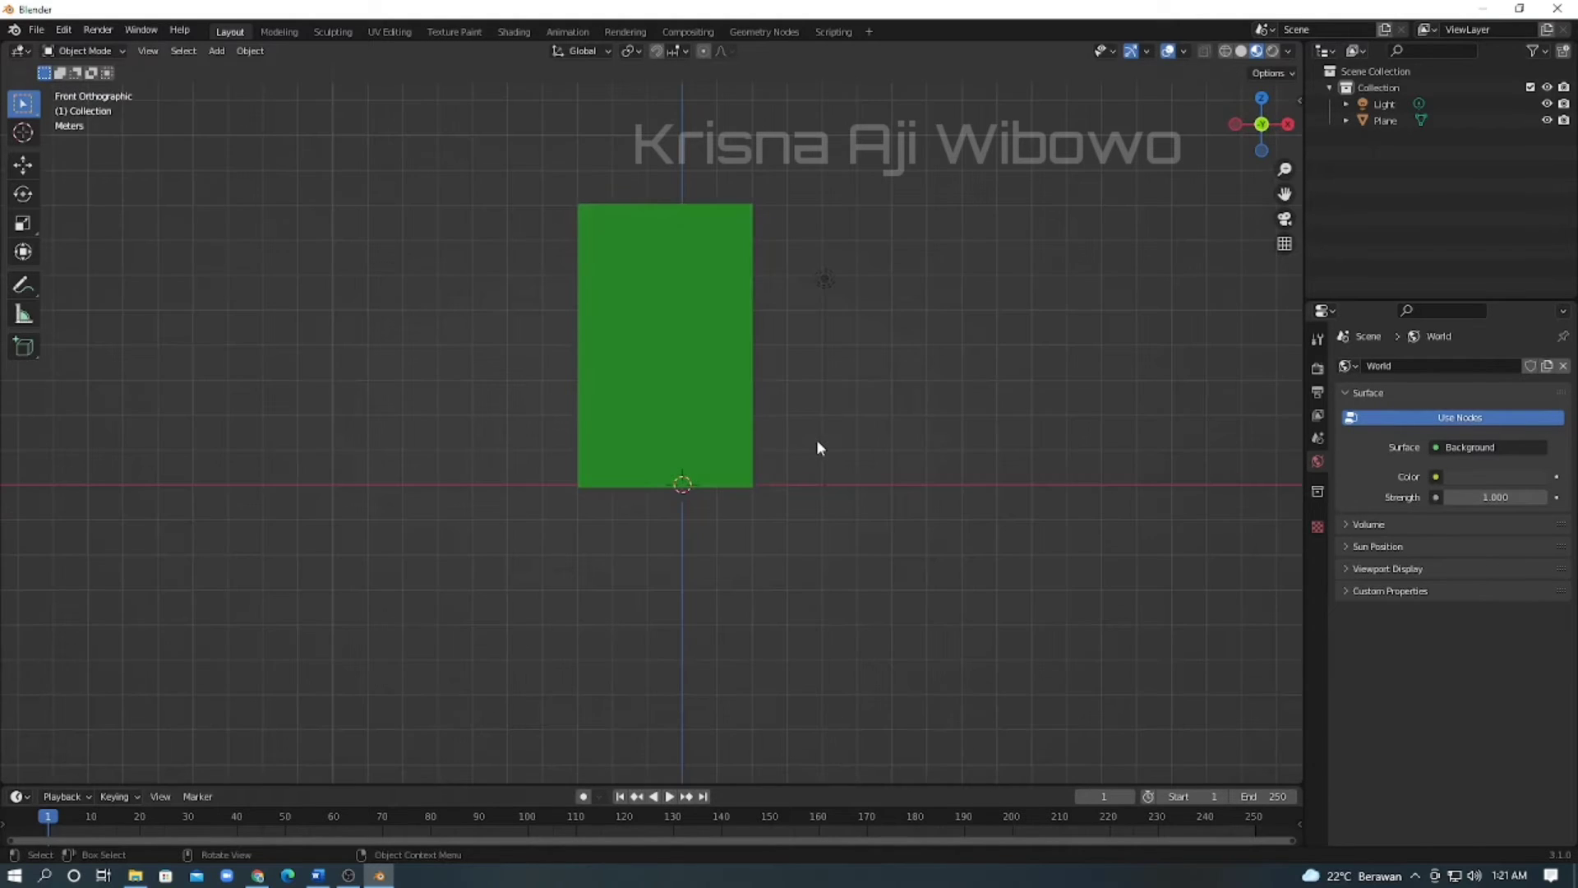
{"action": "middle_click_drag", "start_coordinate": [816, 448], "coordinate": [800, 373]}
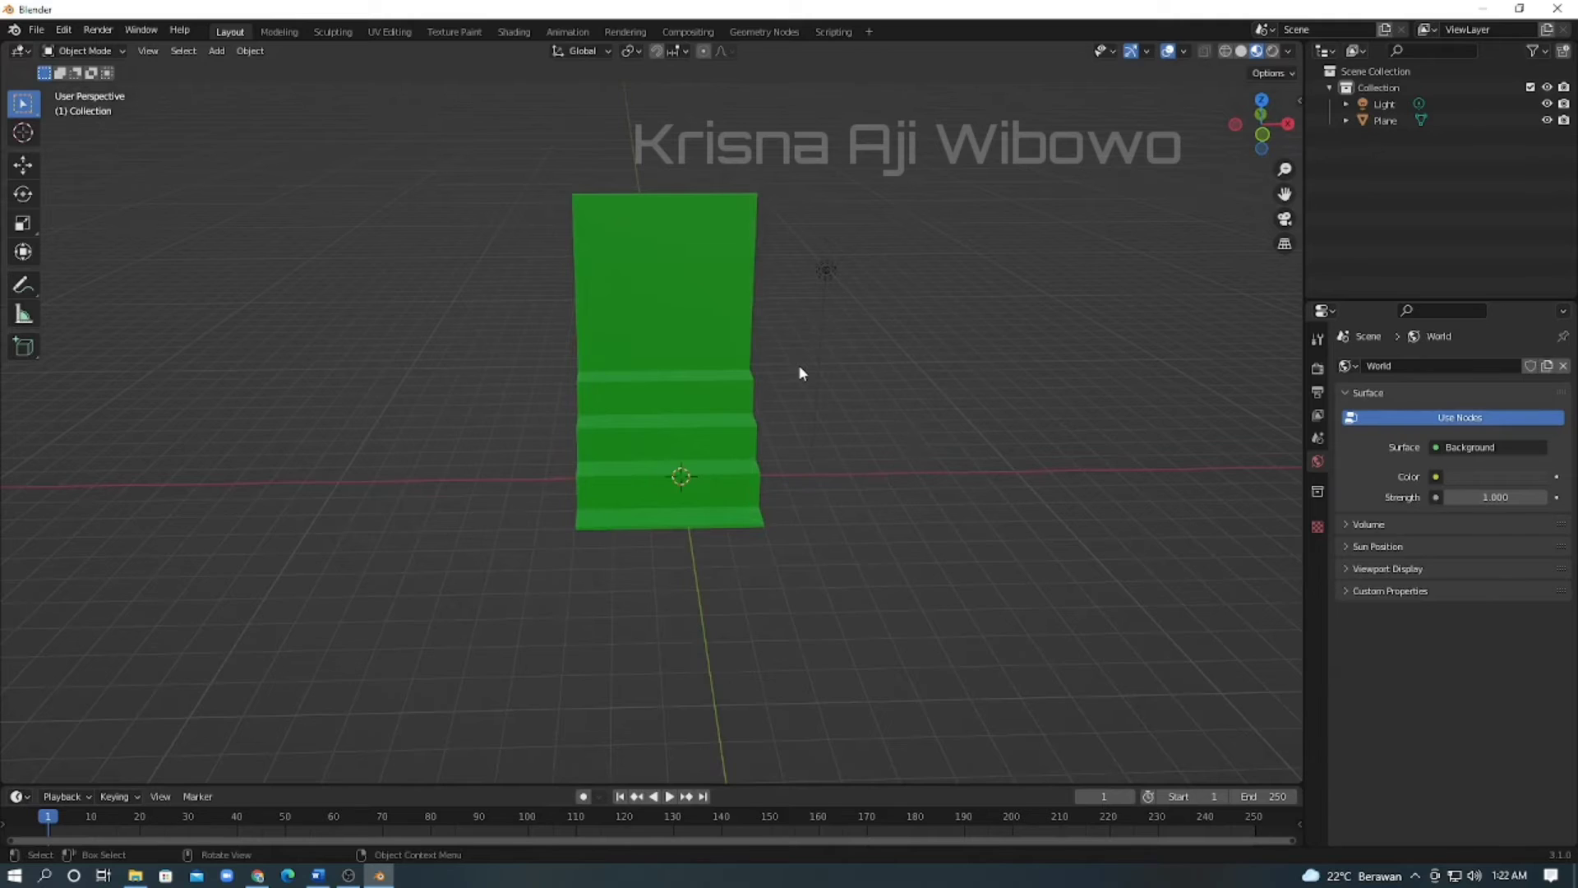
{"action": "key", "text": "KP_1"}
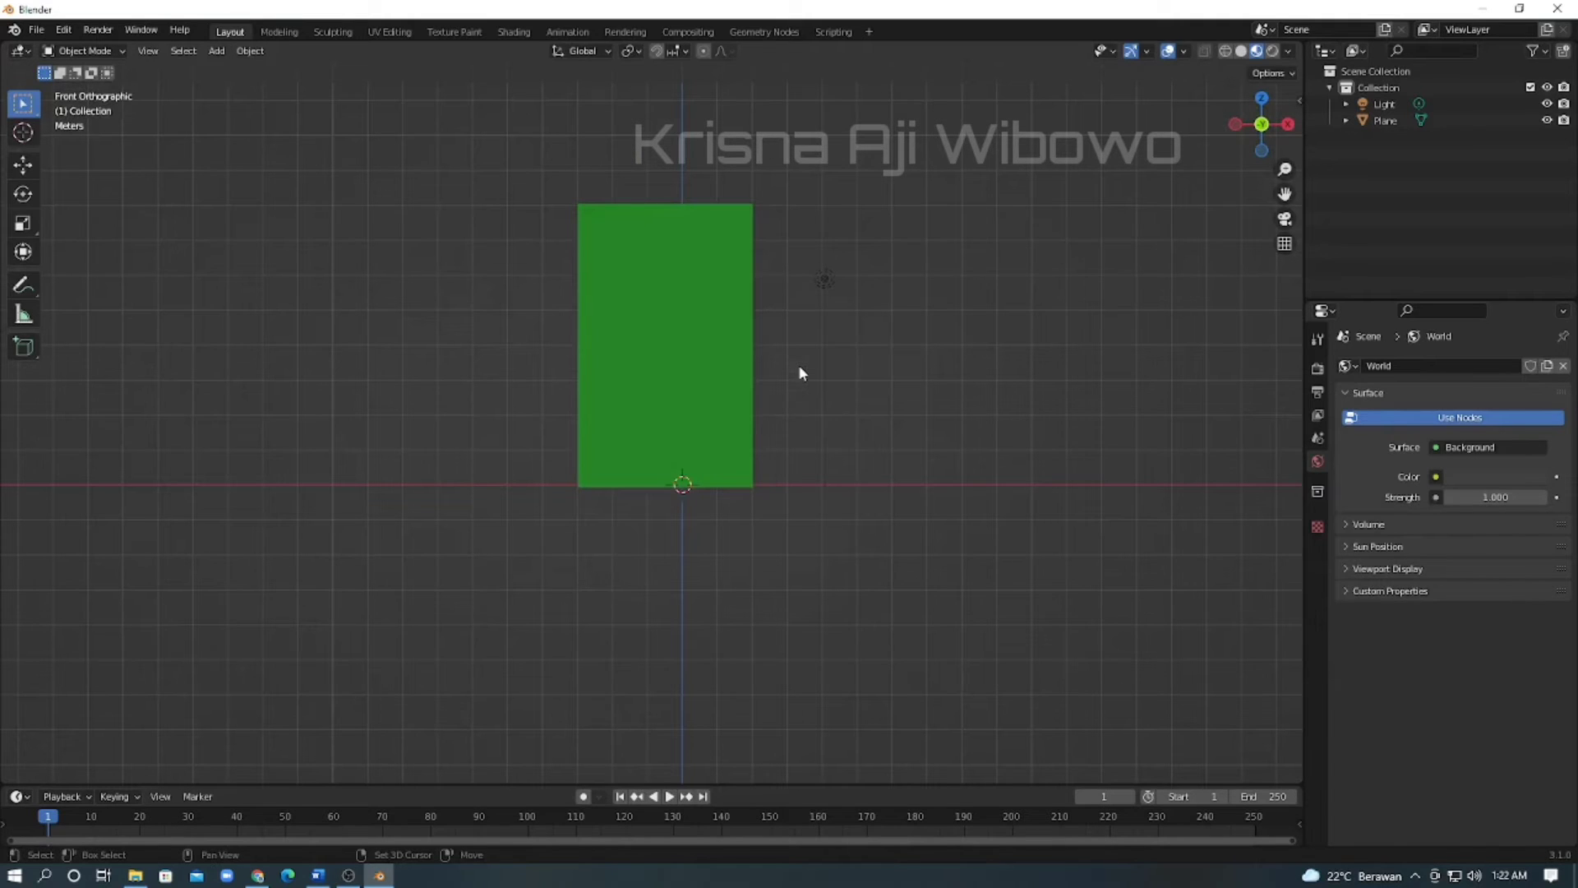
{"action": "key", "text": "shift+a"}
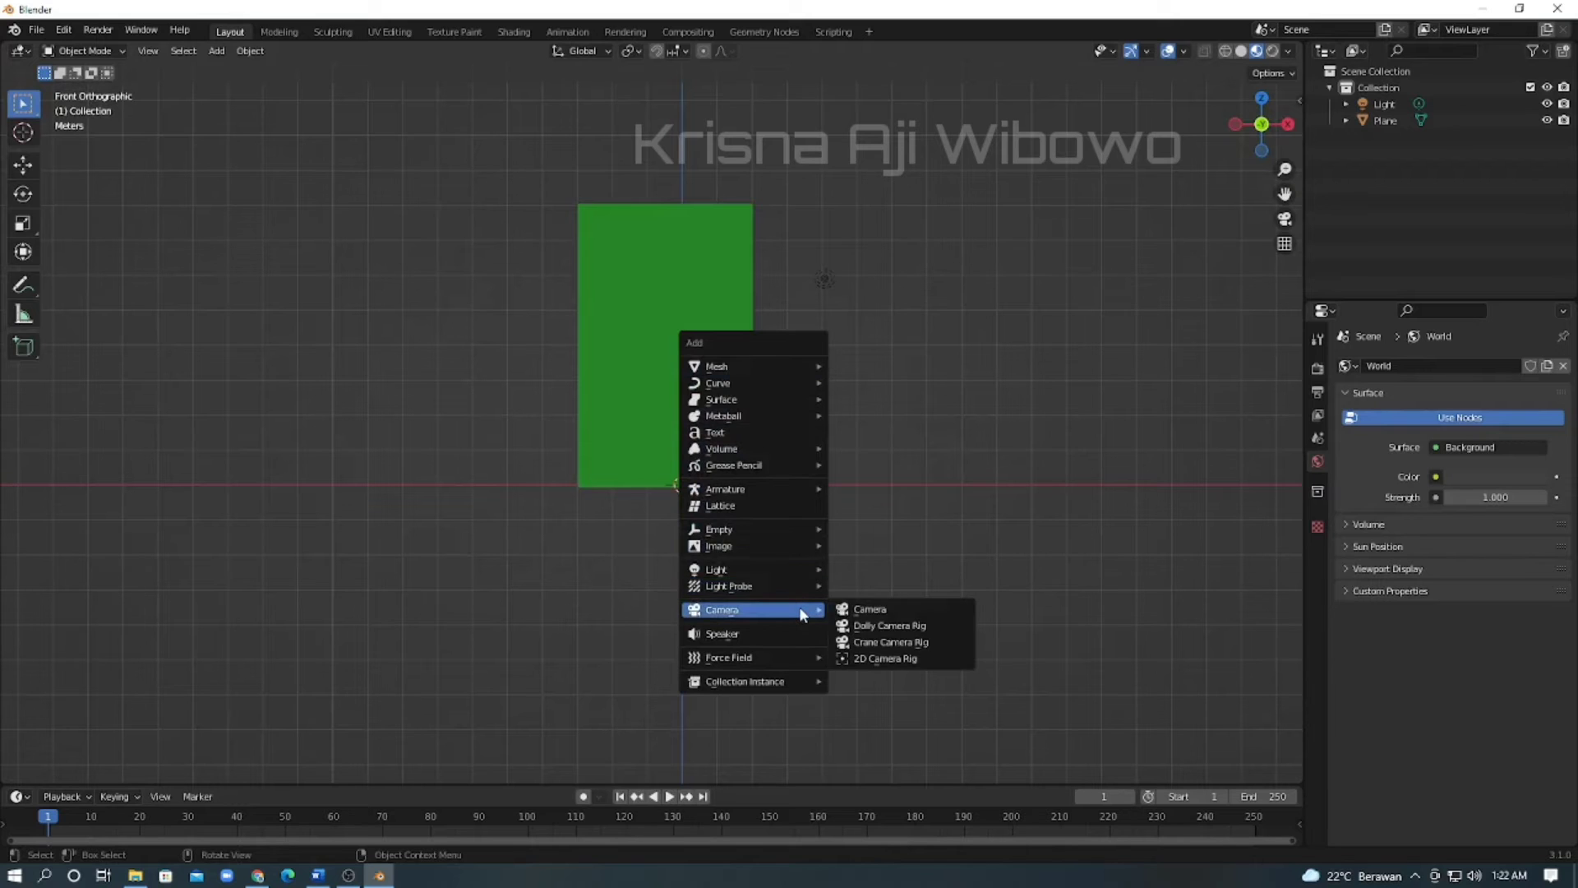
{"action": "left_click", "coordinate": [841, 611]}
Move the new camera along negative Y to a point in front of the steps, and raise it along Z.
{"action": "middle_click_drag", "start_coordinate": [762, 536], "coordinate": [573, 545]}
{"action": "key", "text": "g"}
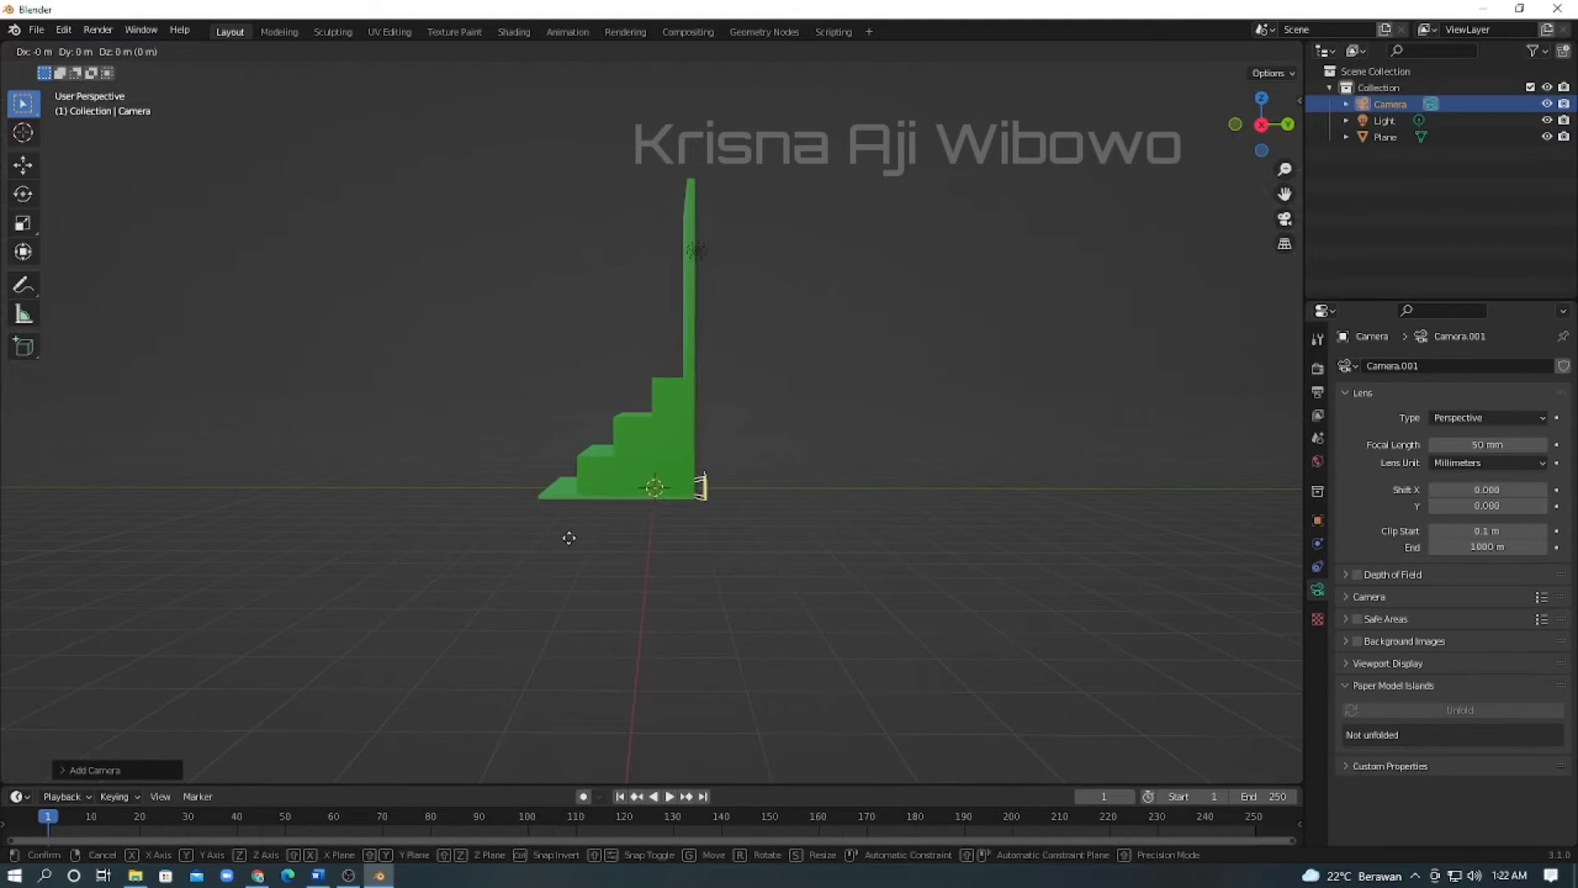
{"action": "key", "text": "y"}
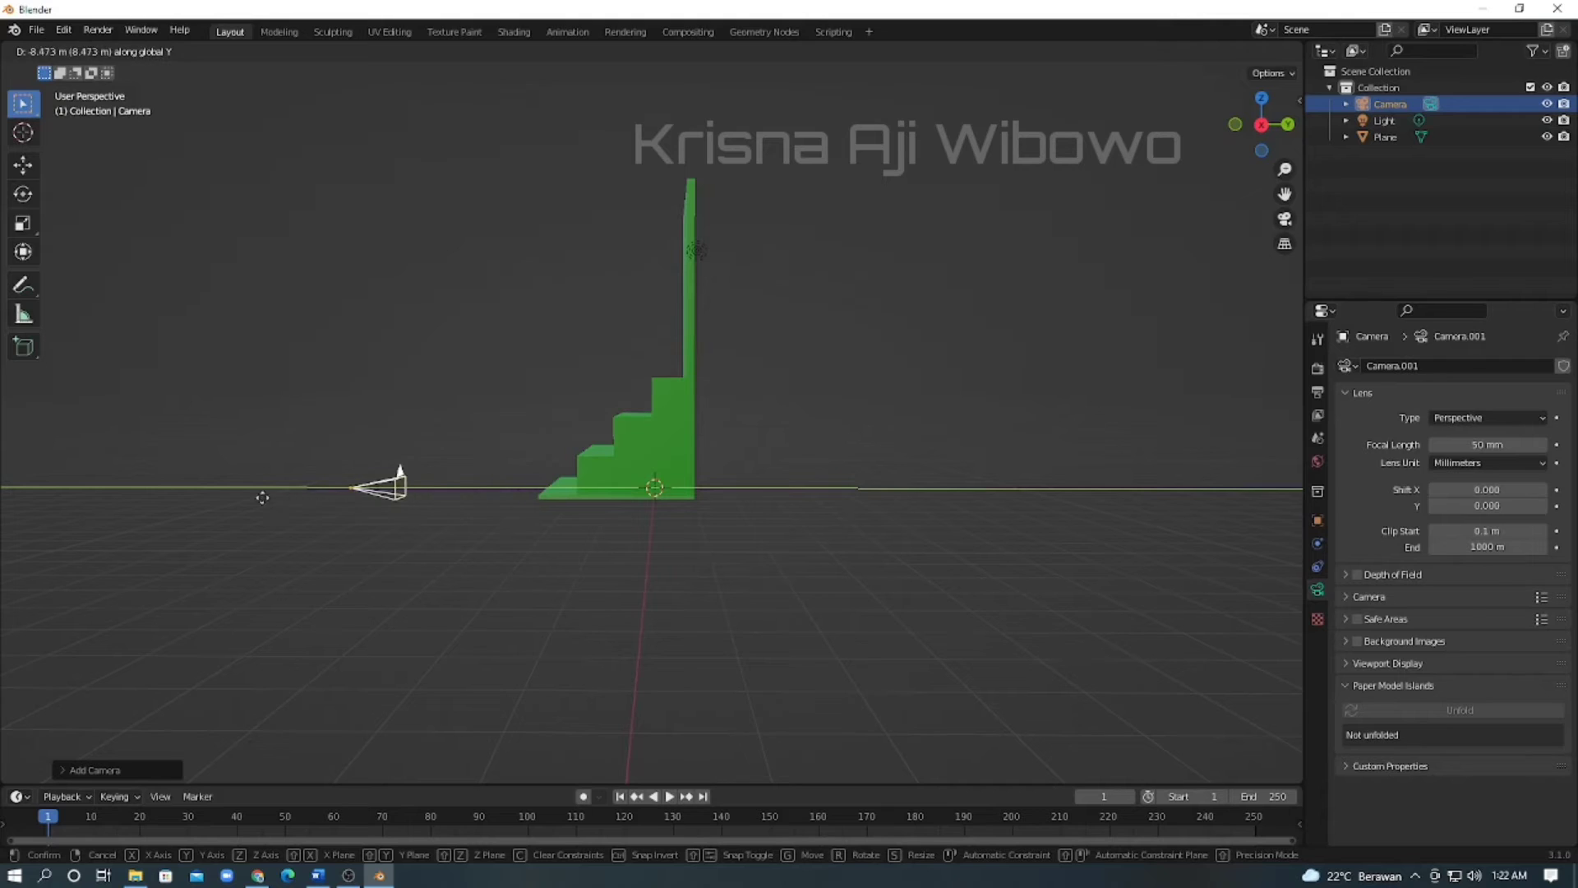
{"action": "left_click", "coordinate": [93, 490]}
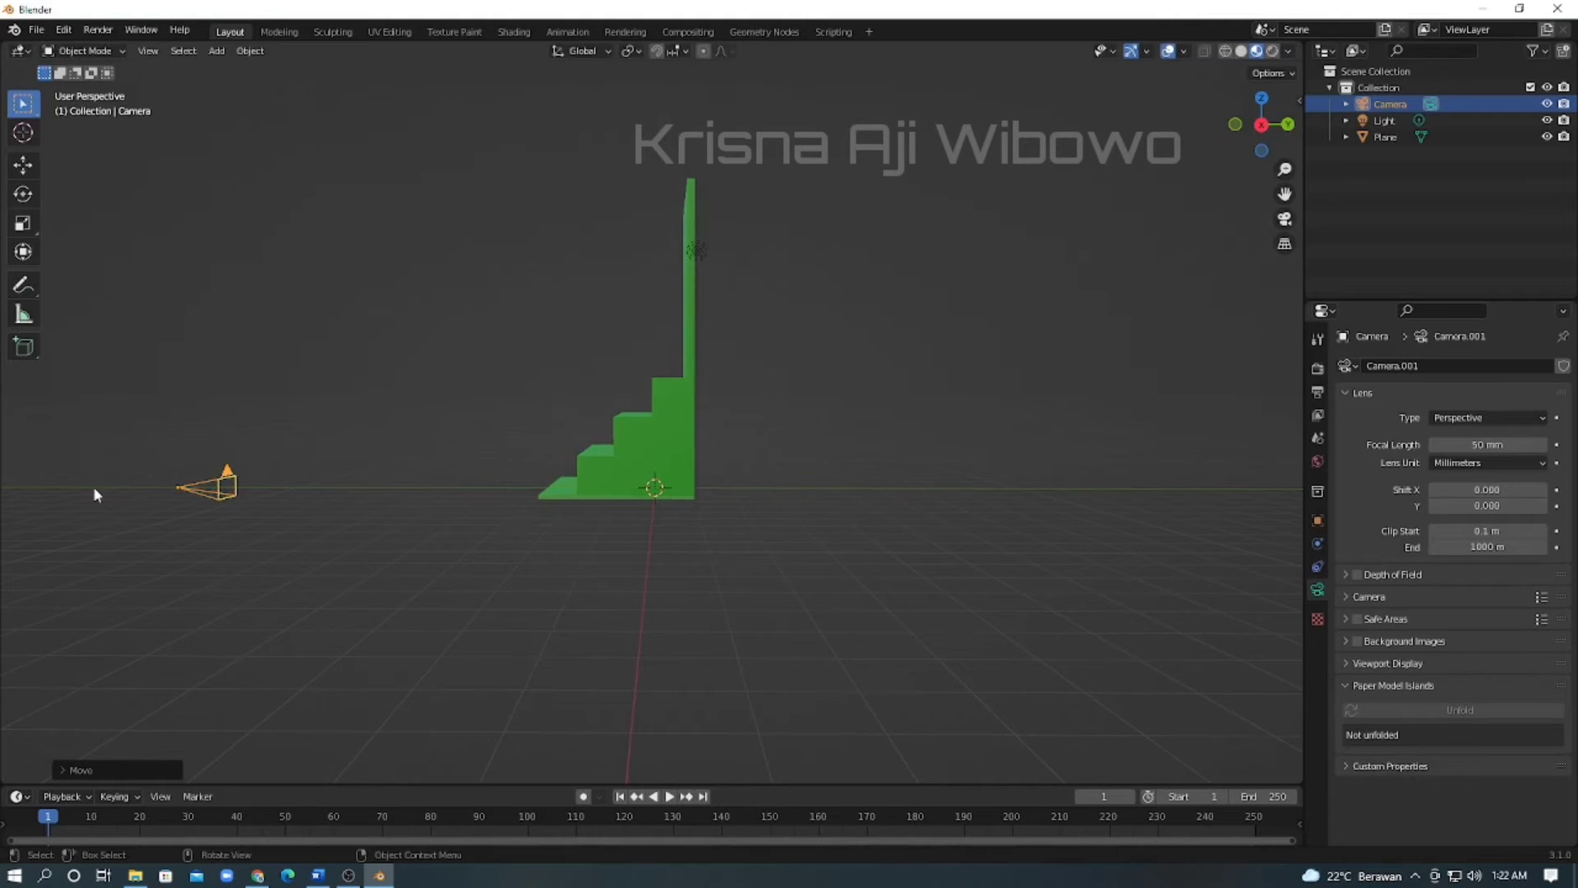
{"action": "key", "text": "g"}
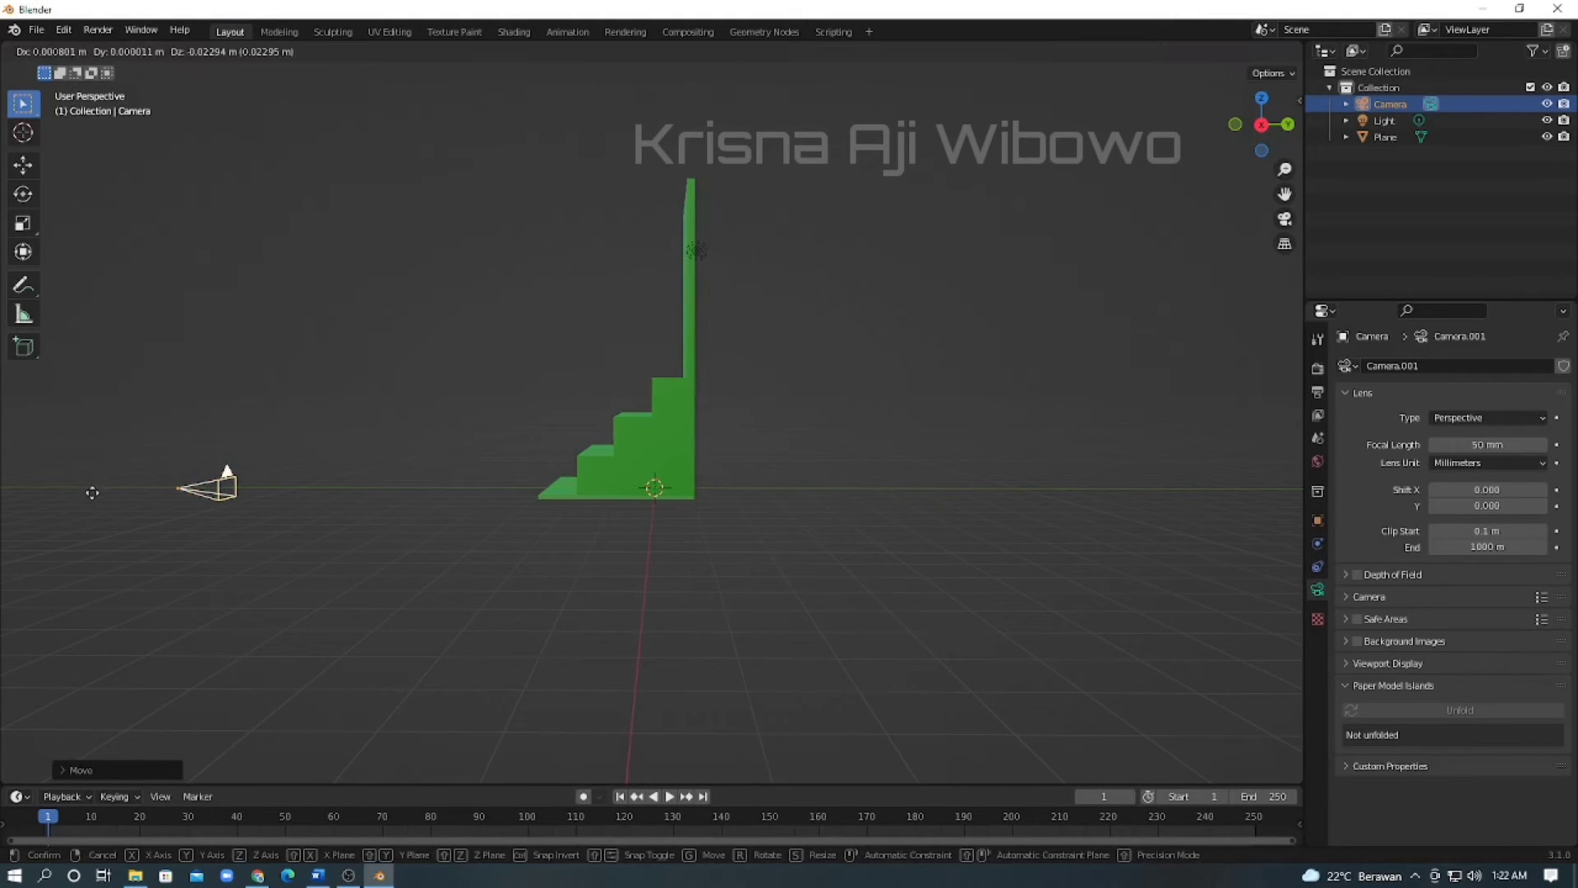
{"action": "key", "text": "z"}
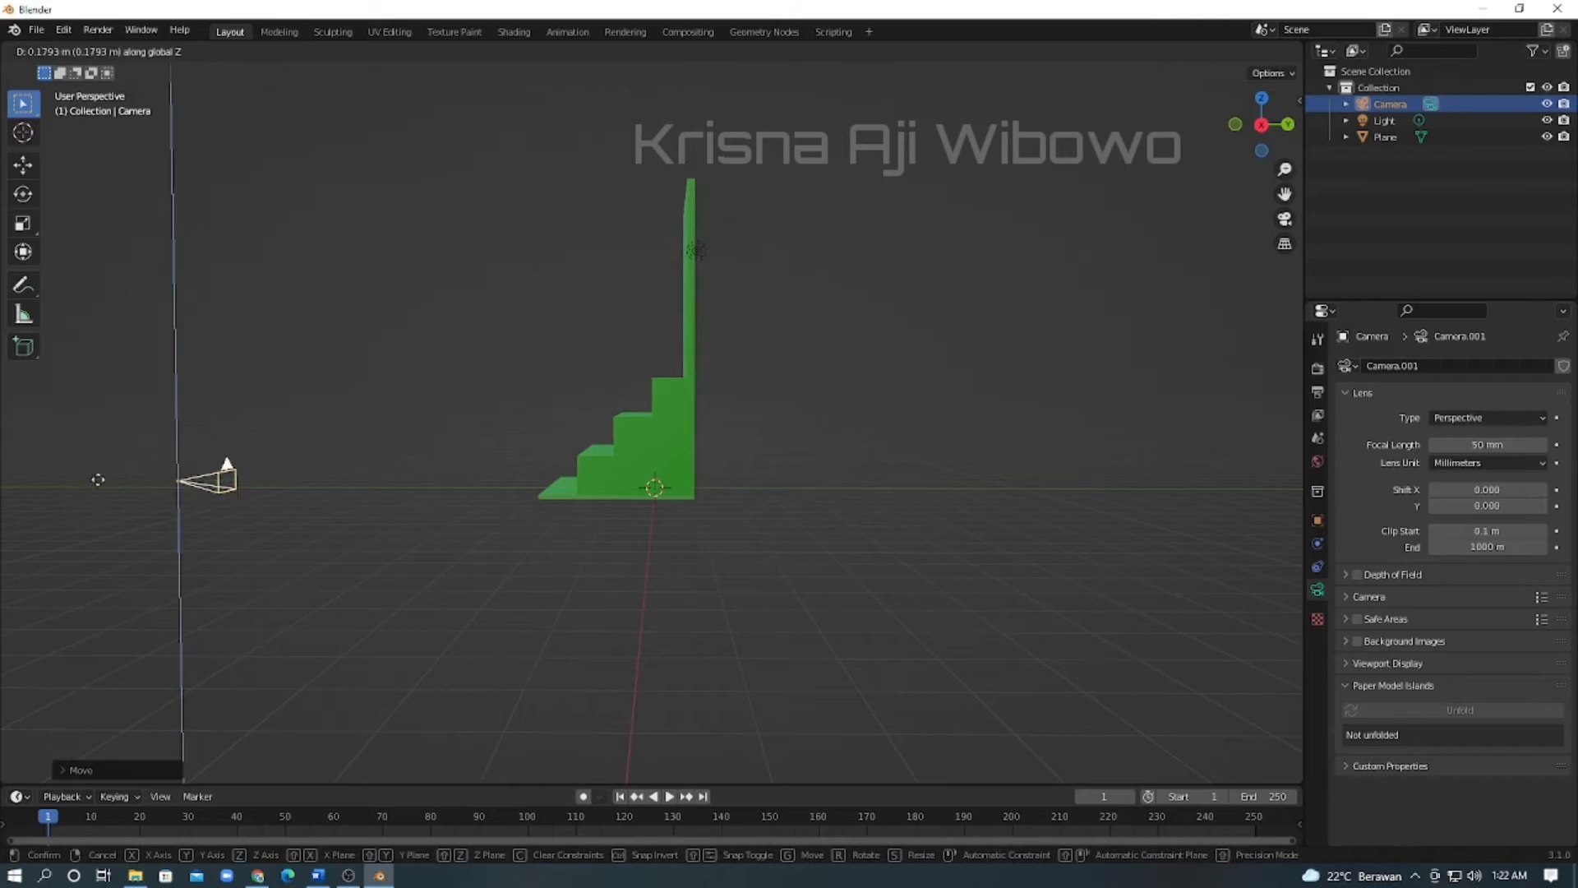
{"action": "left_click", "coordinate": [108, 325]}
Render a still image from the new camera, check how the whole stepped structure is framed, and close the render window.
{"action": "middle_click_drag", "start_coordinate": [254, 444], "coordinate": [432, 452]}
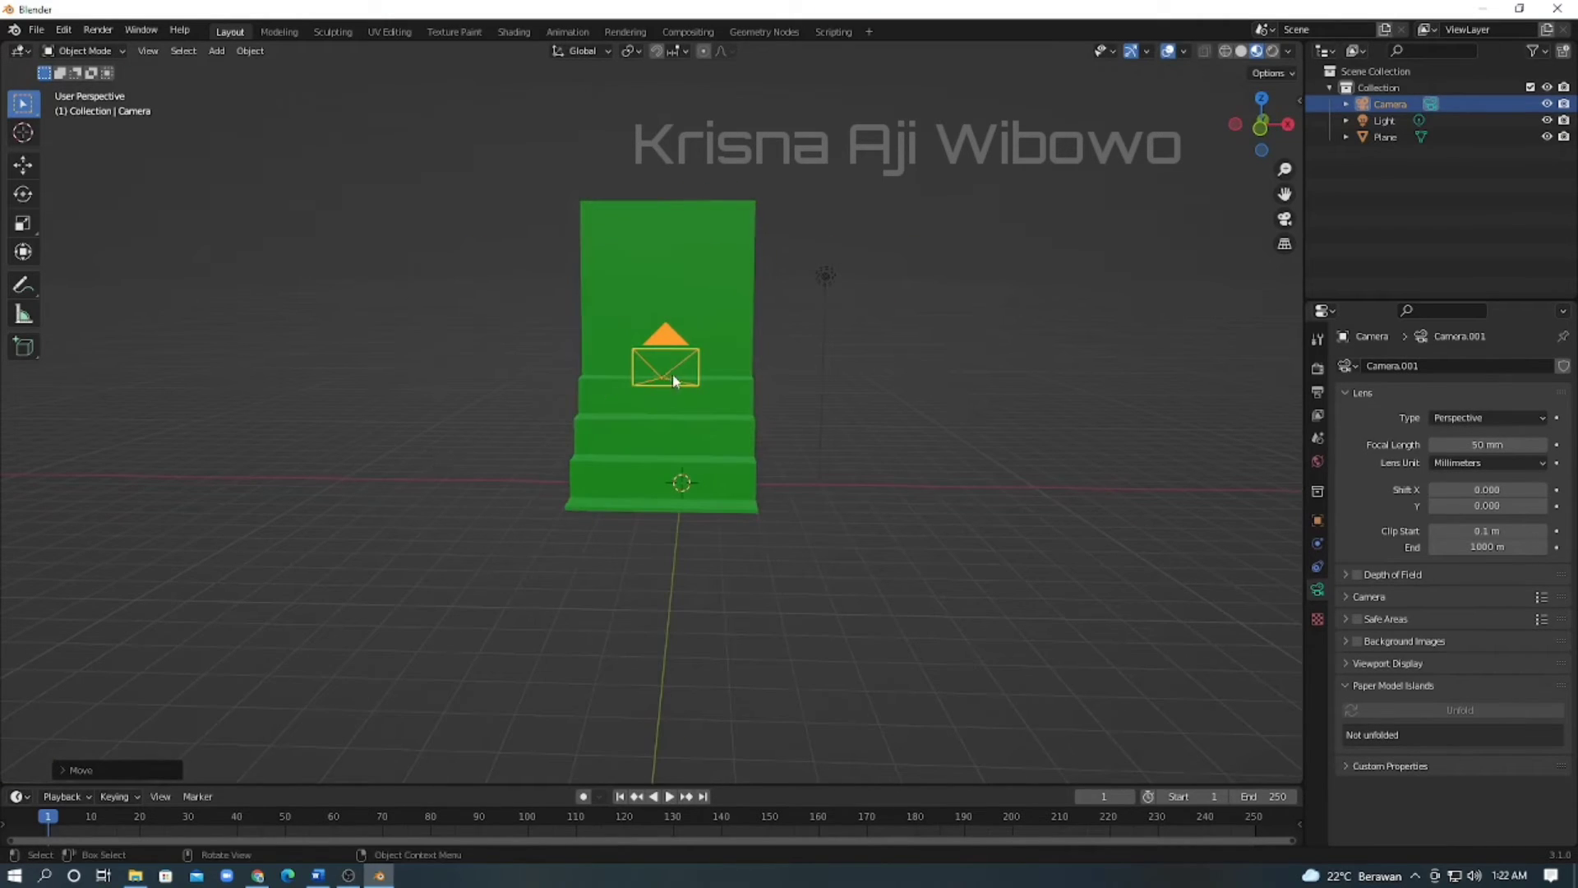
{"action": "middle_click_drag", "start_coordinate": [672, 381], "coordinate": [638, 371]}
{"action": "right_click", "coordinate": [452, 343]}
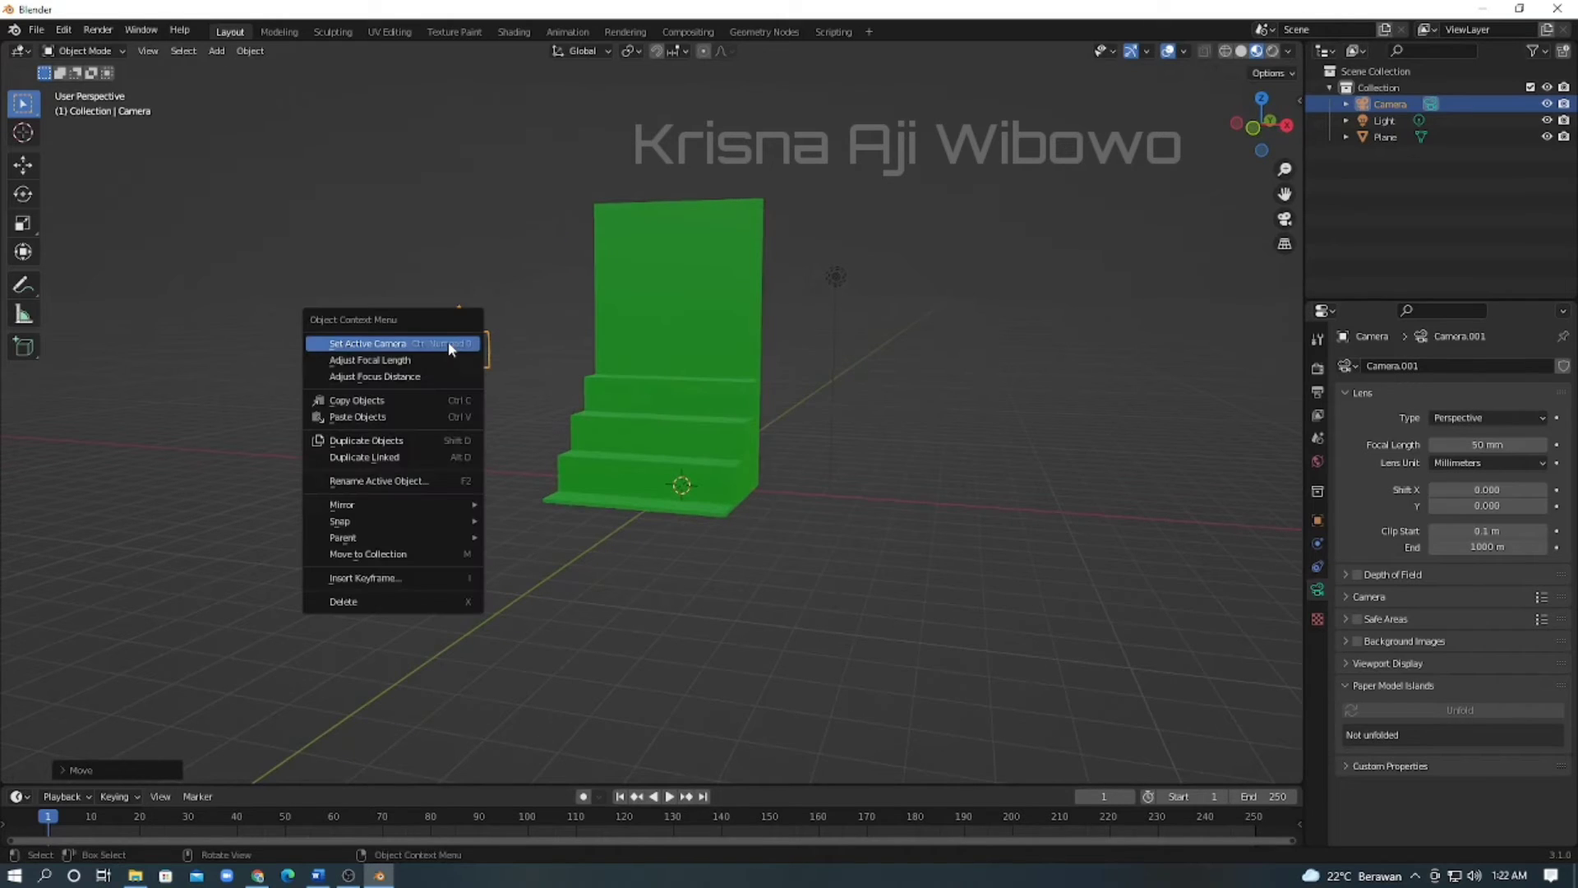
{"action": "left_click", "coordinate": [461, 253]}
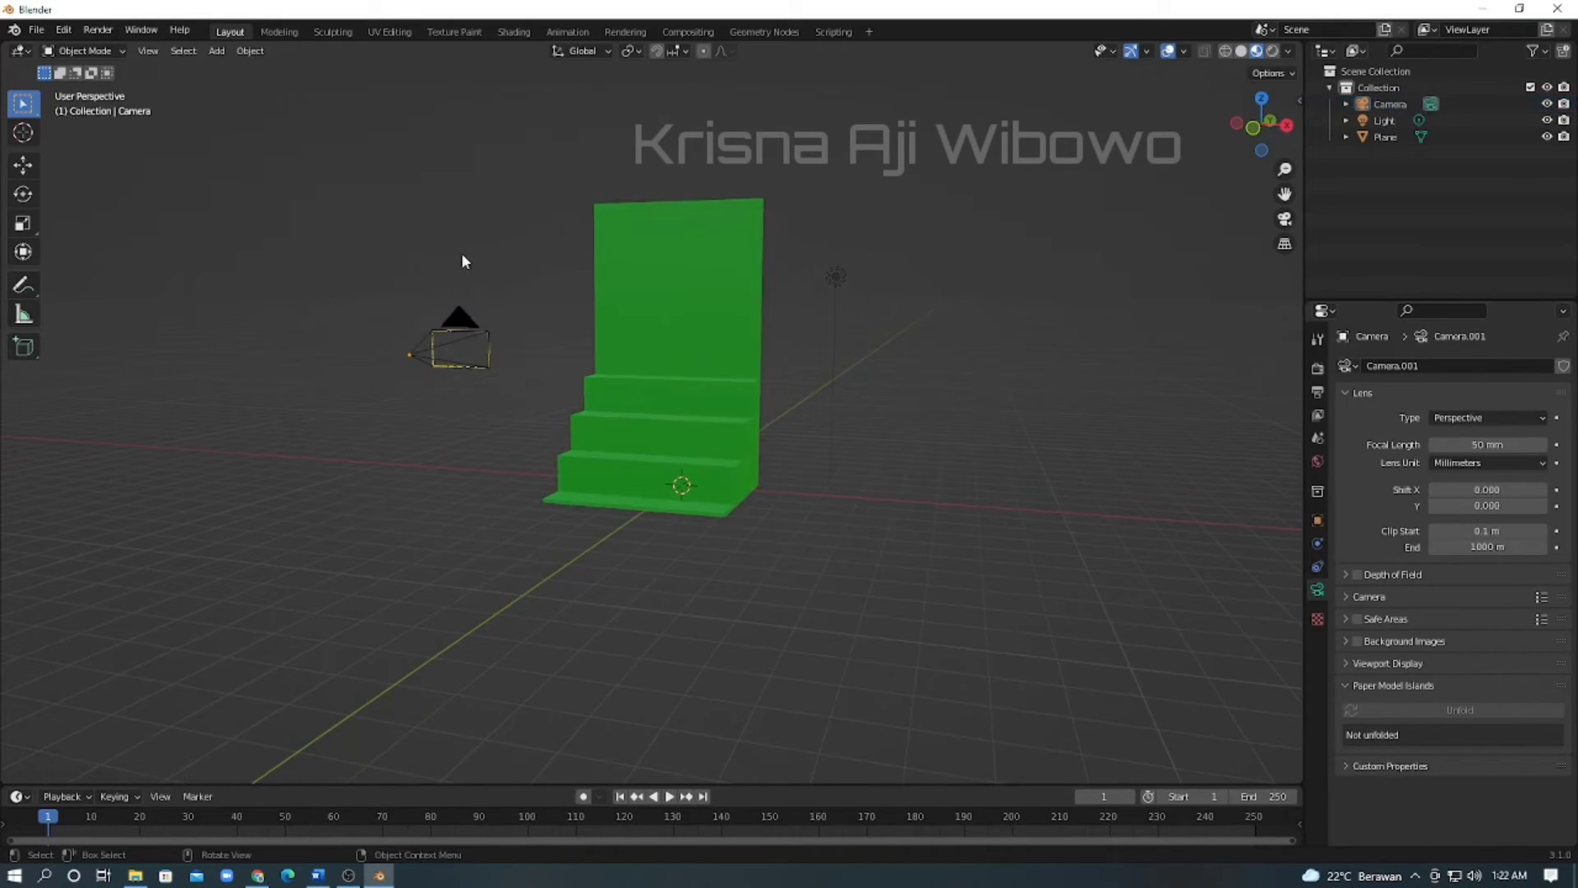
{"action": "left_click", "coordinate": [430, 340]}
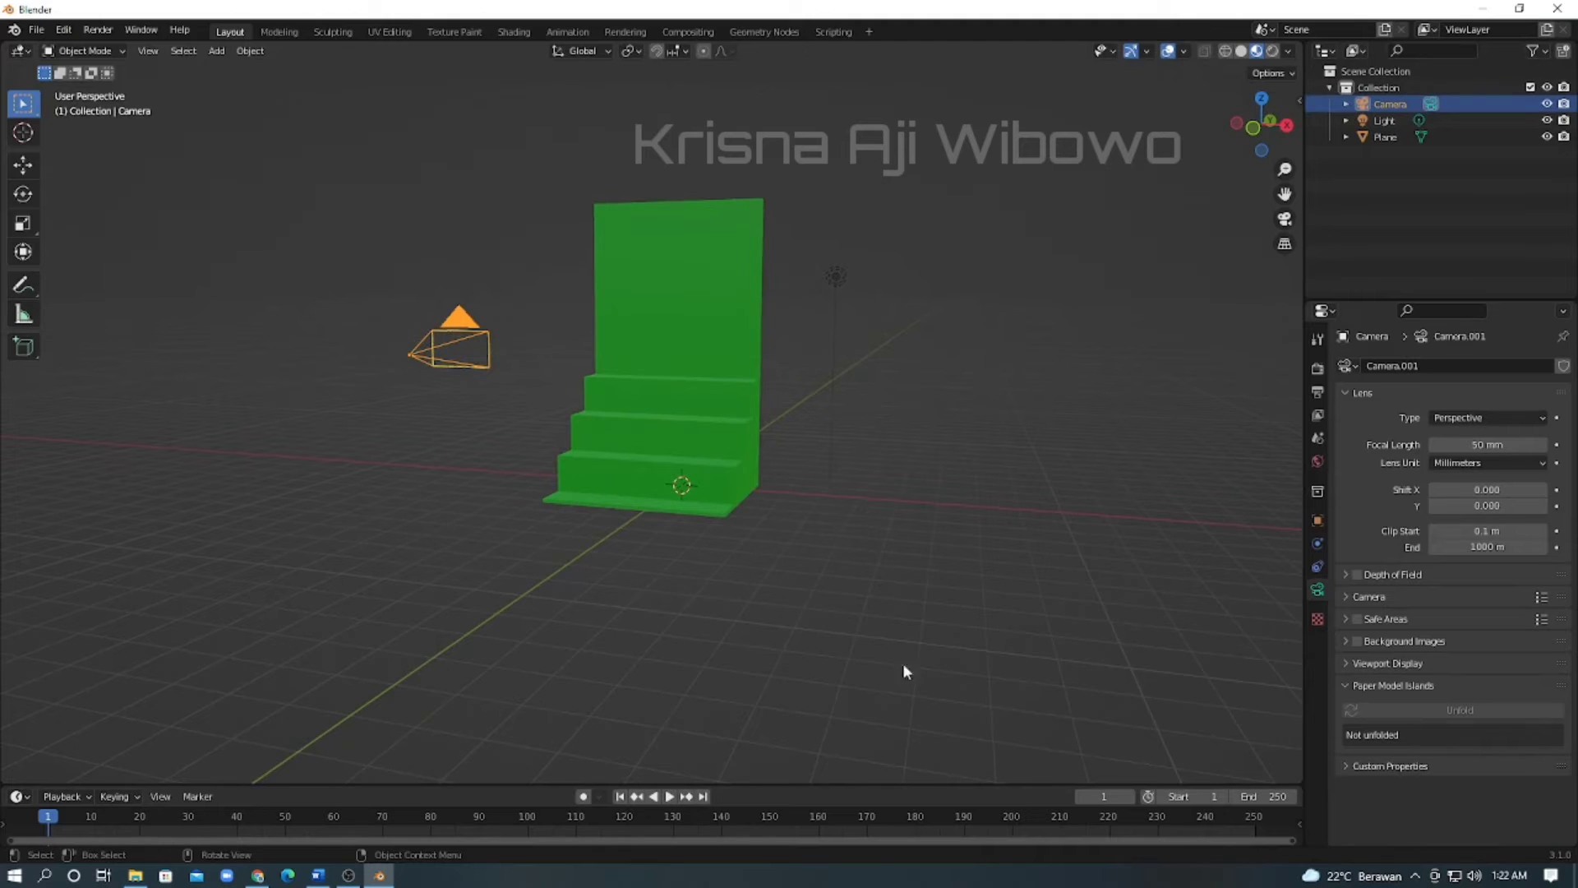
{"action": "left_click", "coordinate": [98, 29]}
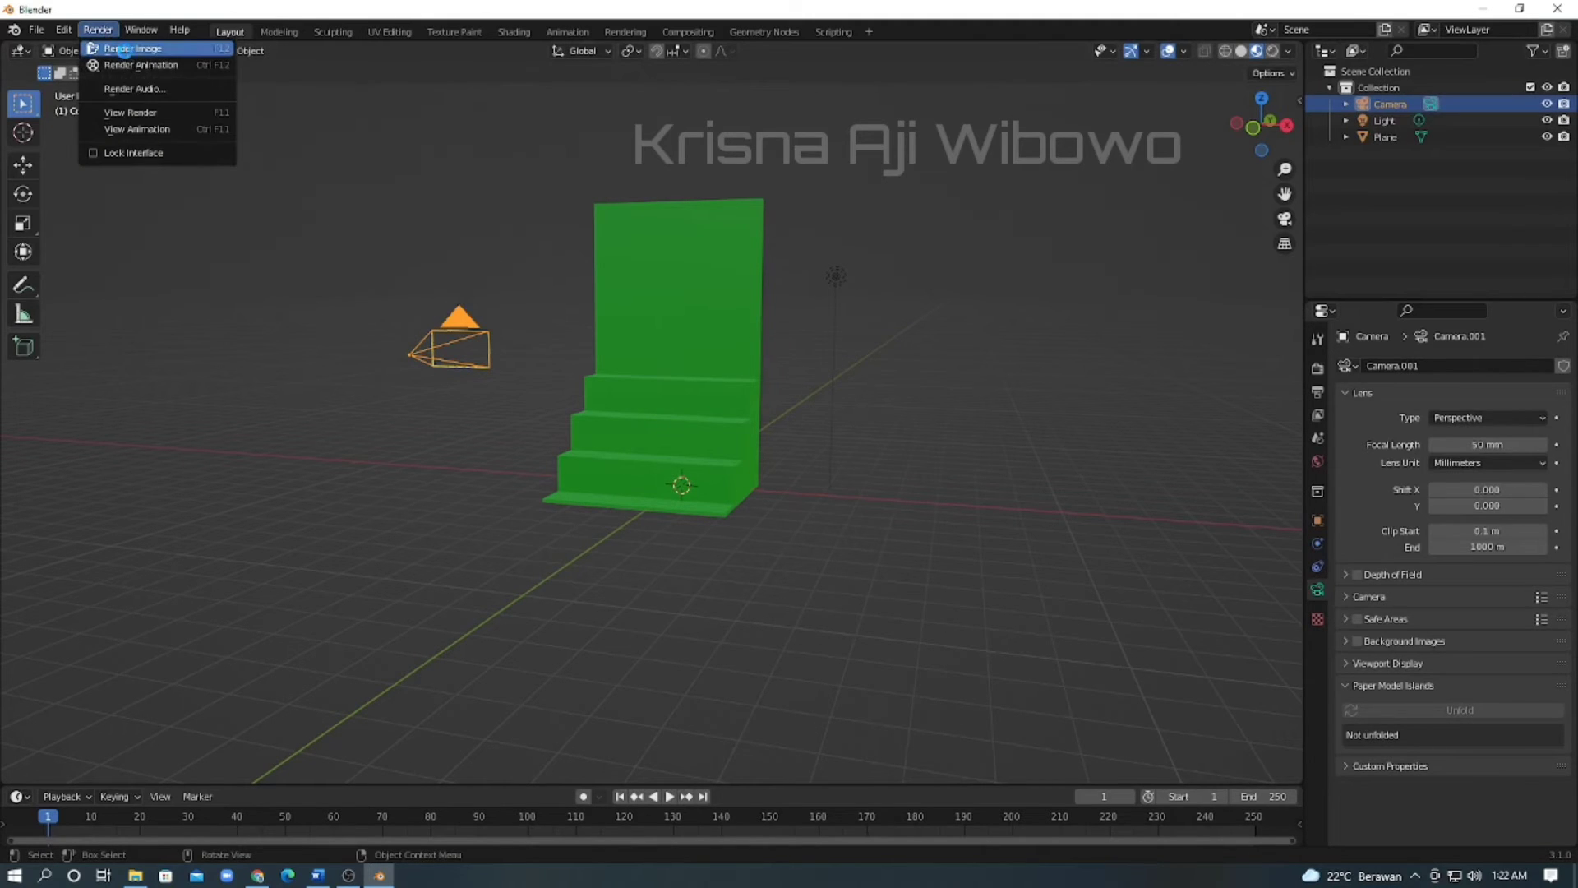
{"action": "left_click", "coordinate": [121, 51]}
{"action": "scroll", "coordinate": [908, 334], "scroll_direction": "down", "scroll_amount": 3}
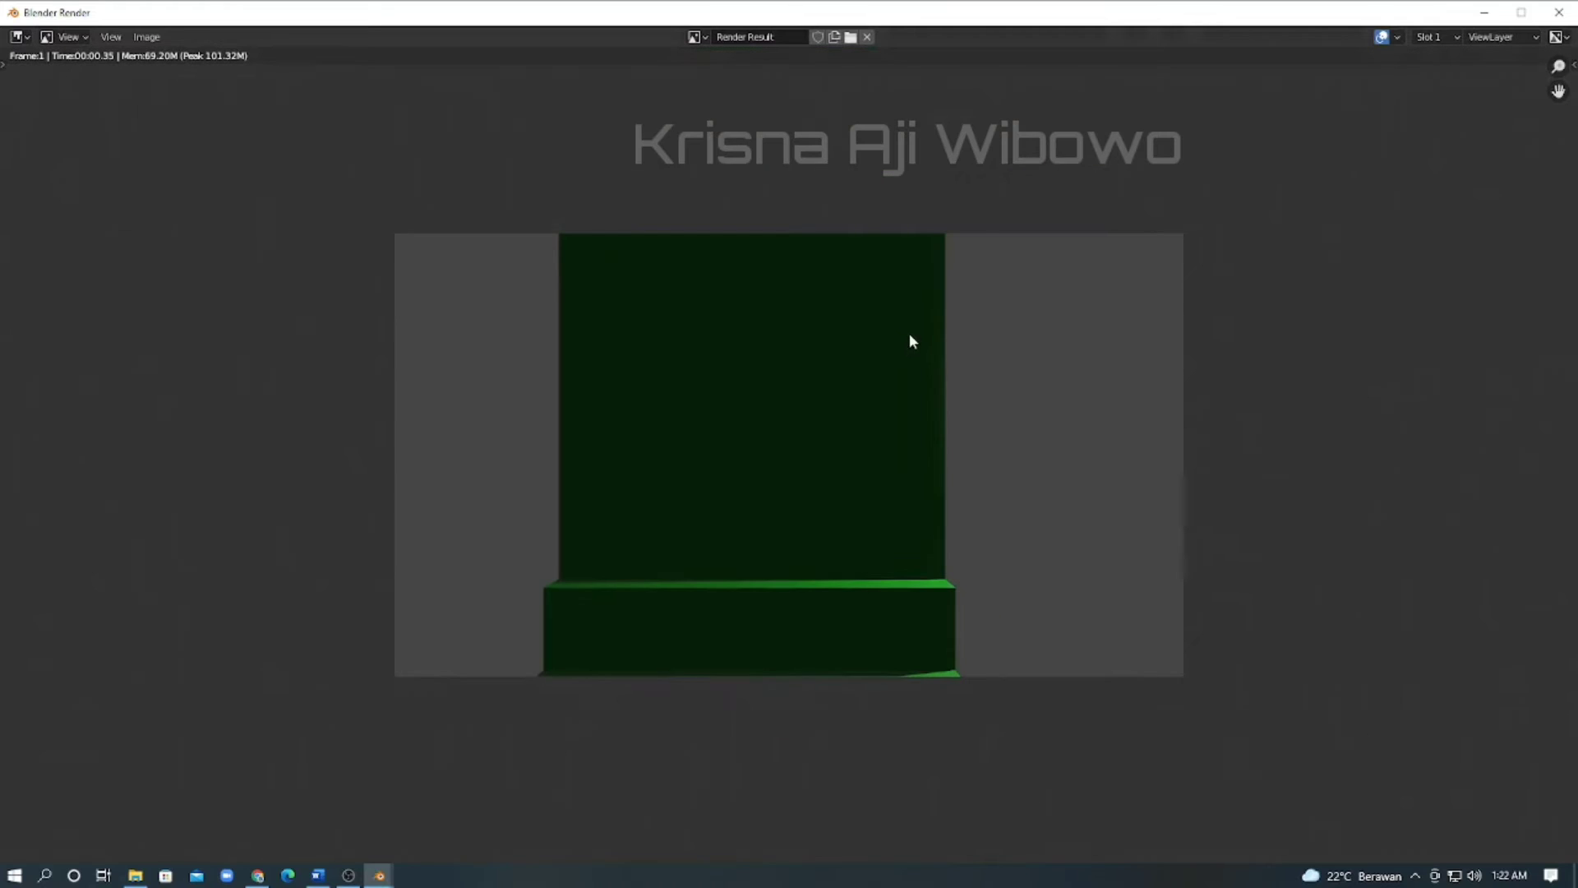
{"action": "left_click", "coordinate": [1566, 17]}
Move the camera about 8 m farther away from the steps along negative Y.
{"action": "key", "text": "g"}
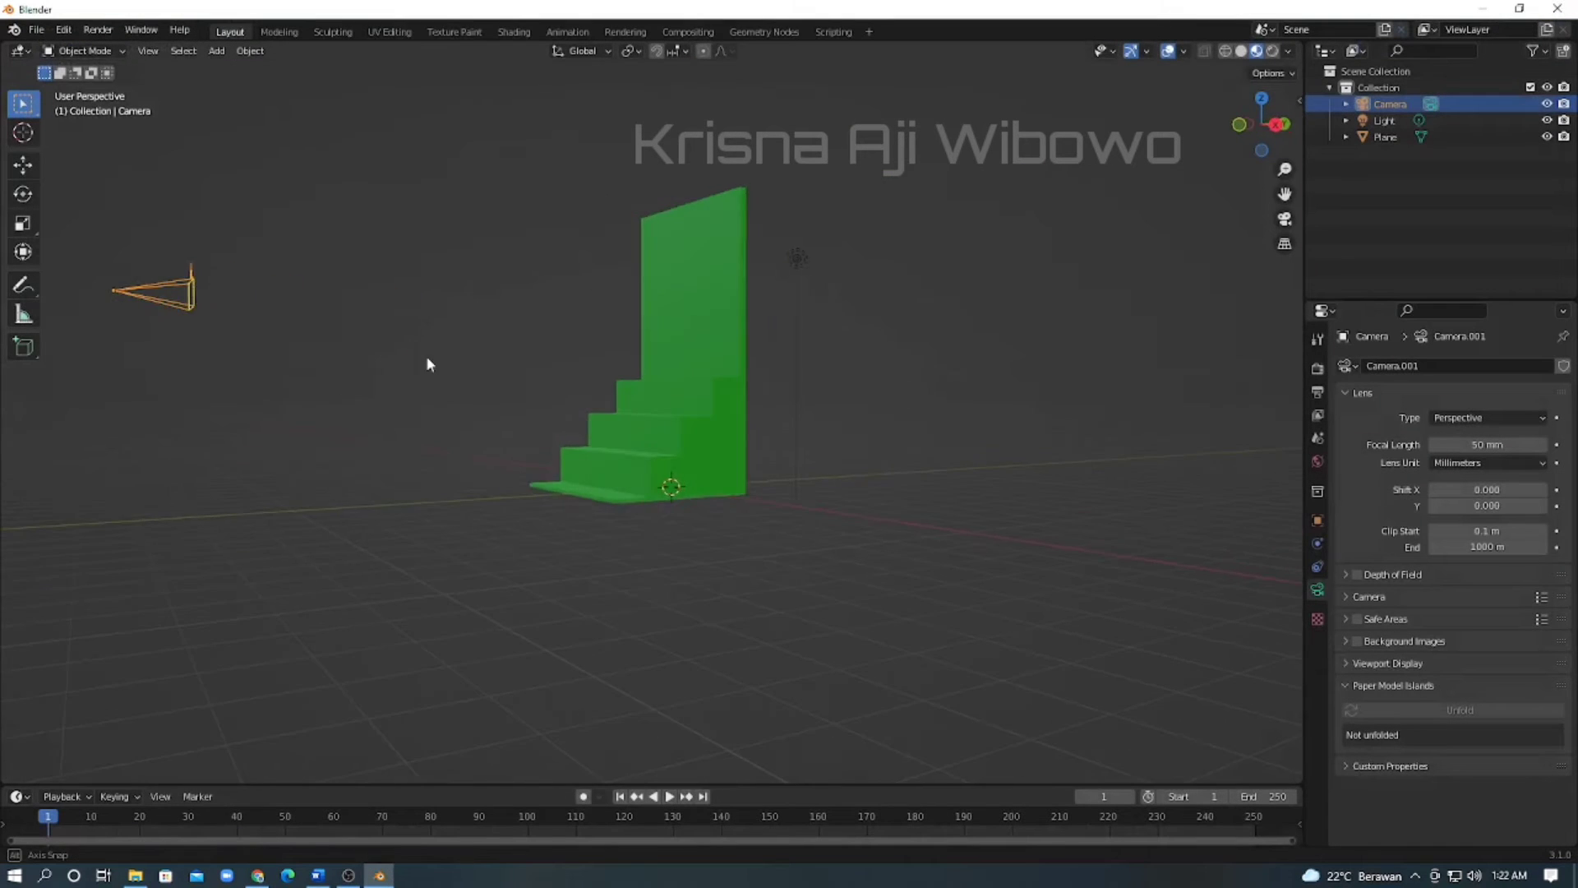
{"action": "middle_click_drag", "start_coordinate": [426, 358], "coordinate": [407, 359]}
{"action": "scroll", "coordinate": [248, 353], "scroll_direction": "down", "scroll_amount": 2}
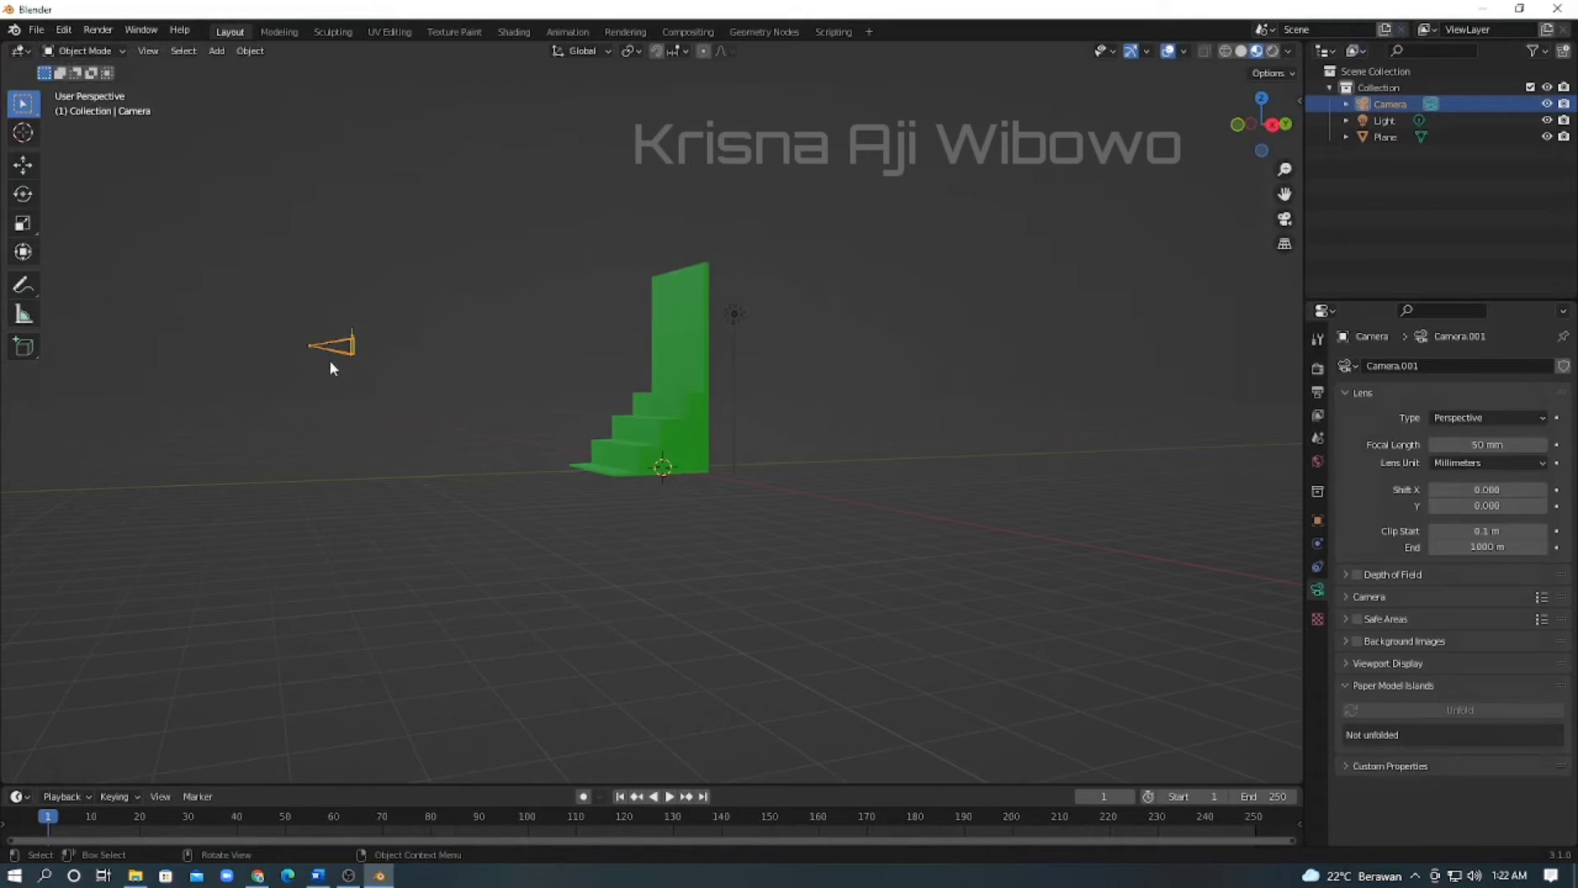
{"action": "key", "text": "g"}
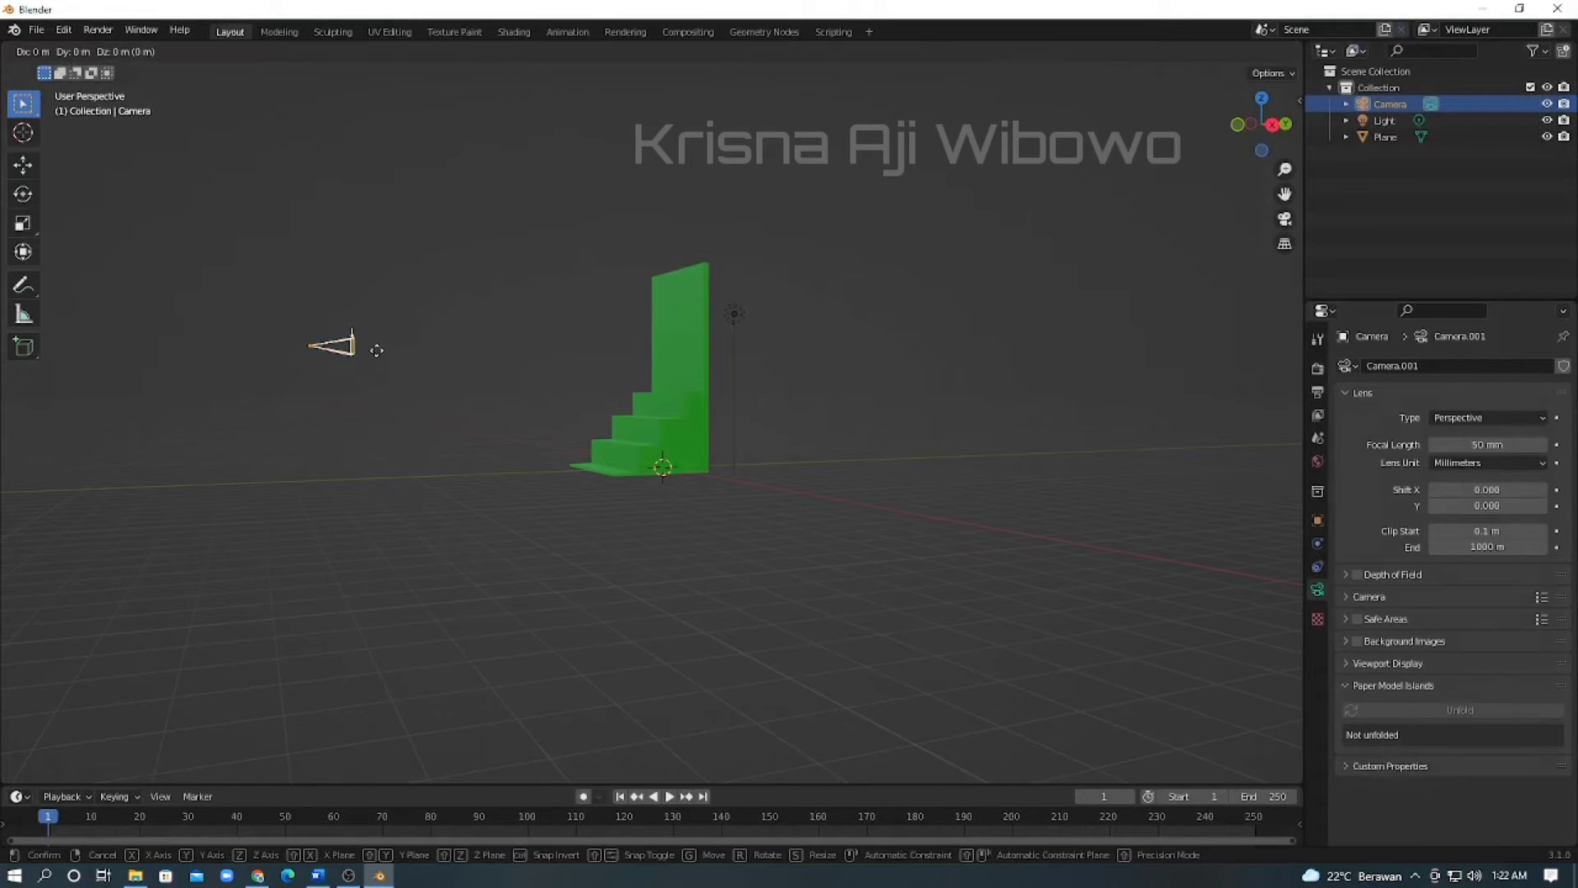
{"action": "key", "text": "y"}
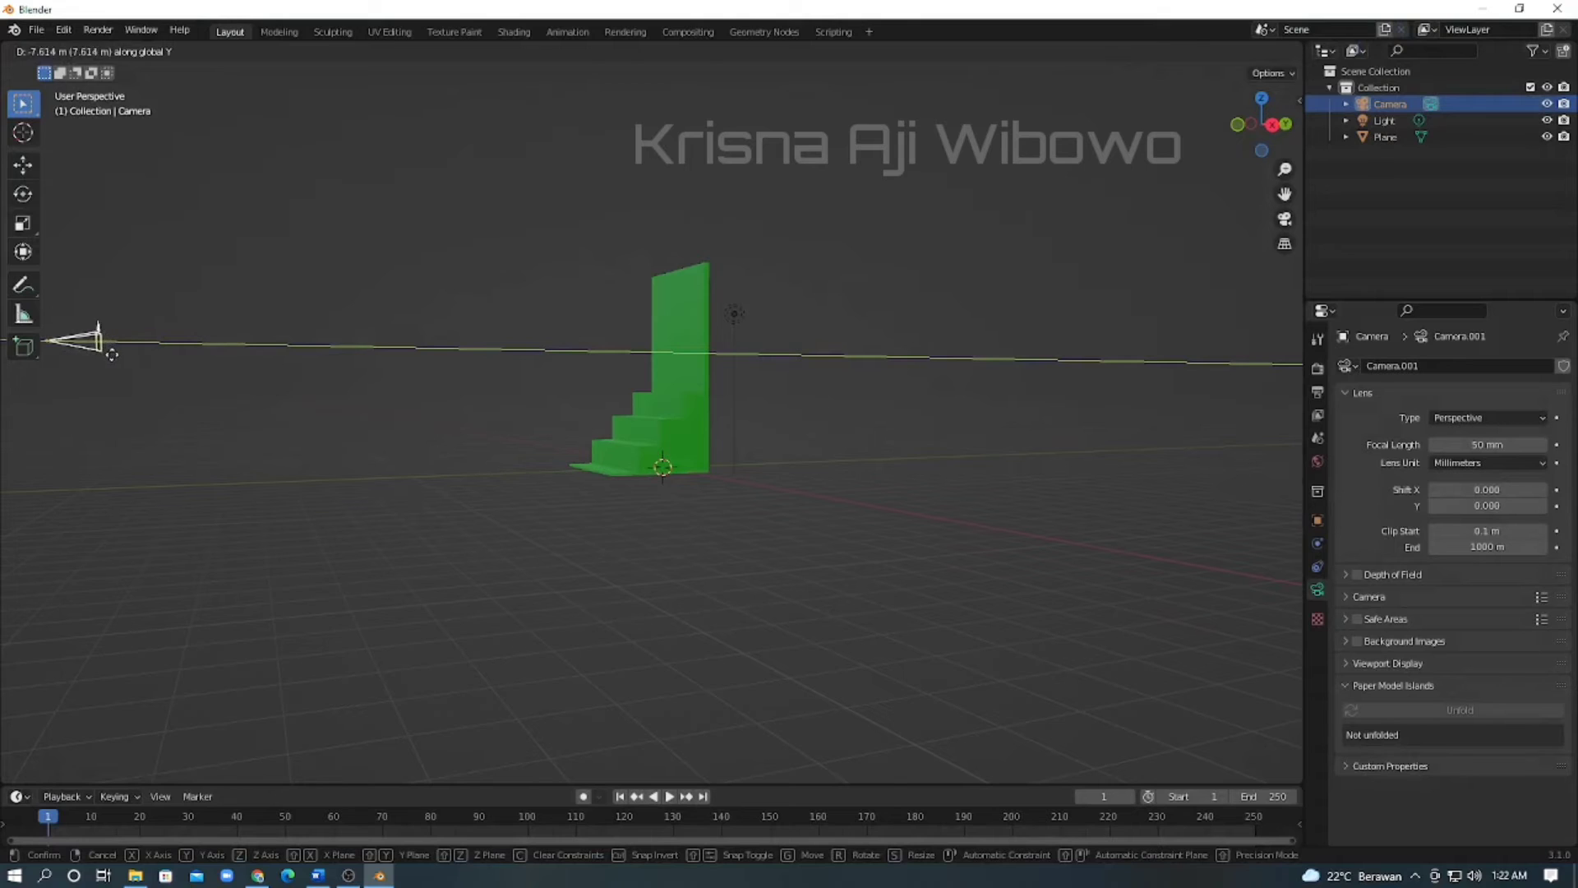
{"action": "left_click", "coordinate": [87, 358]}
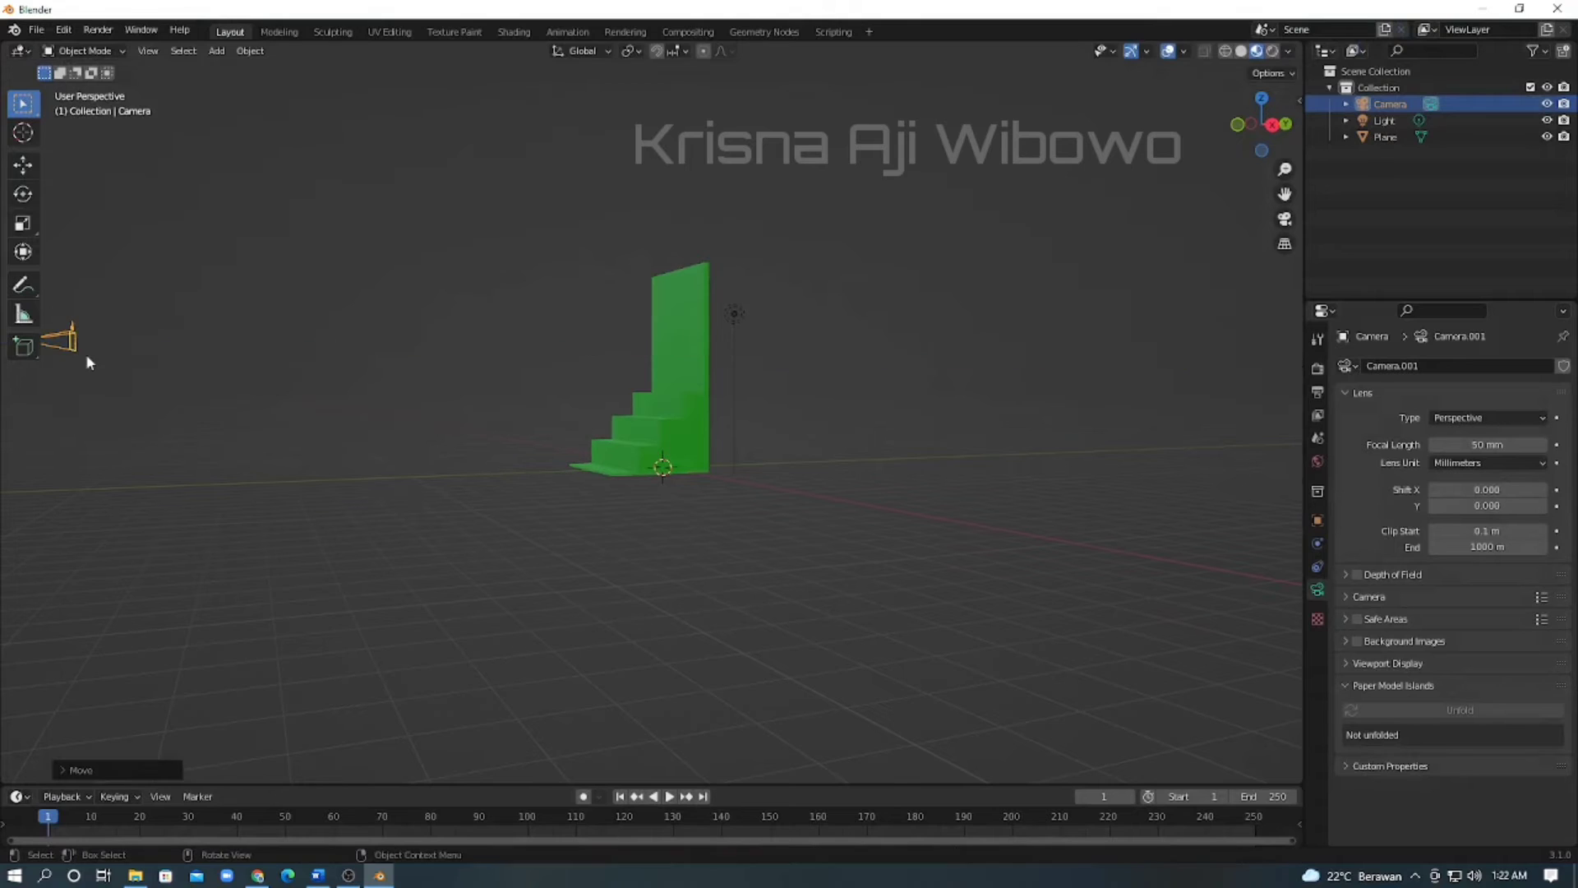
Render the scene again to check the framing from the more distant camera, and close the render window.
{"action": "left_click", "coordinate": [98, 30]}
{"action": "left_click", "coordinate": [125, 44]}
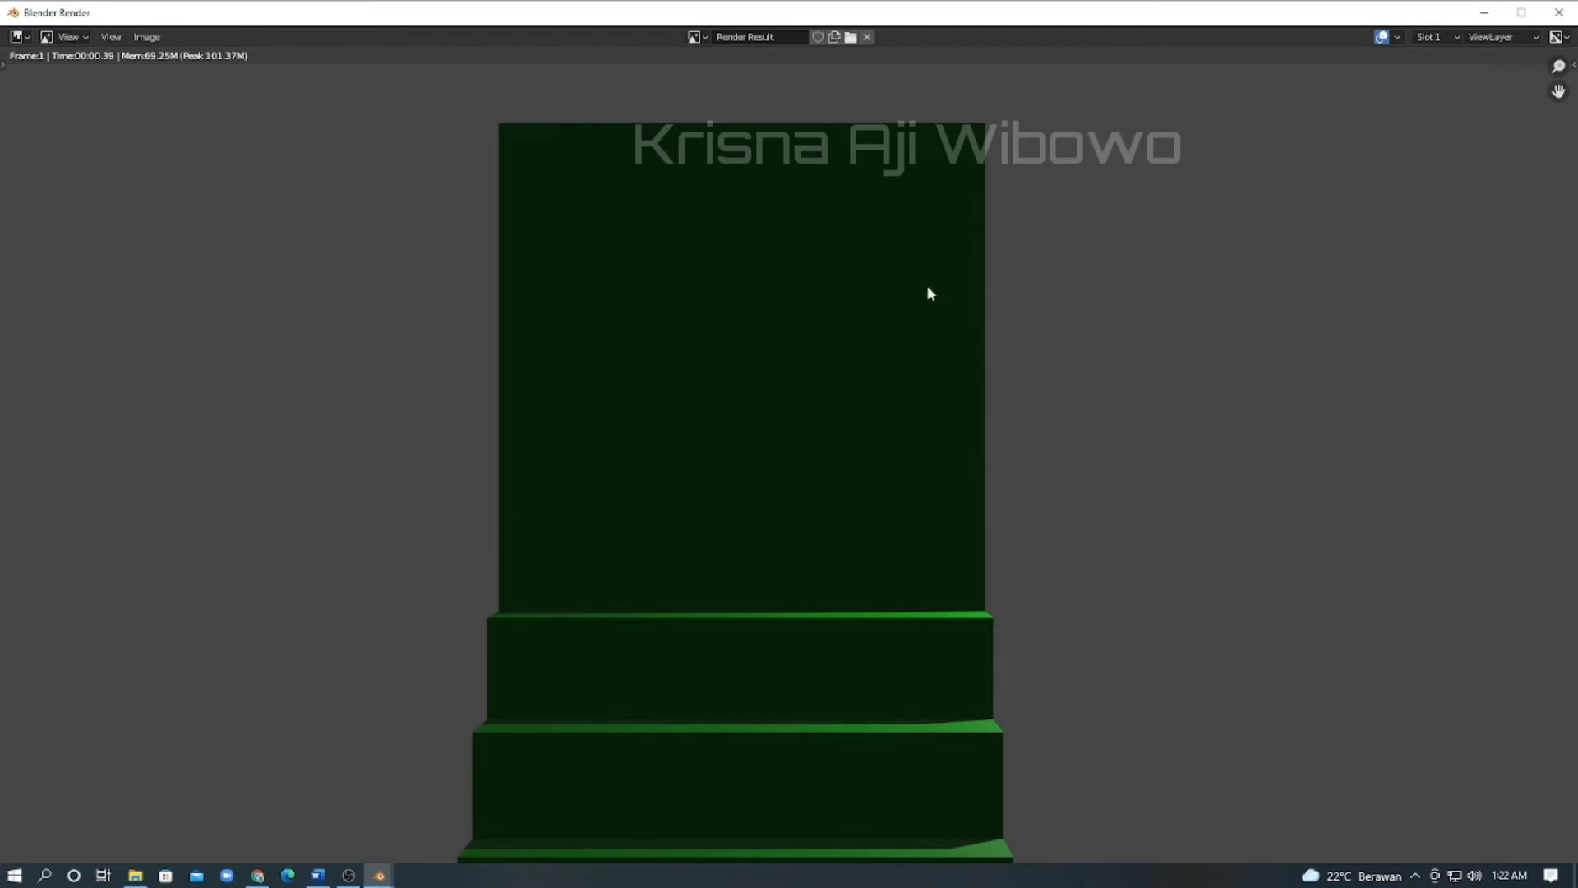
{"action": "scroll", "coordinate": [925, 284], "scroll_direction": "down", "scroll_amount": 3}
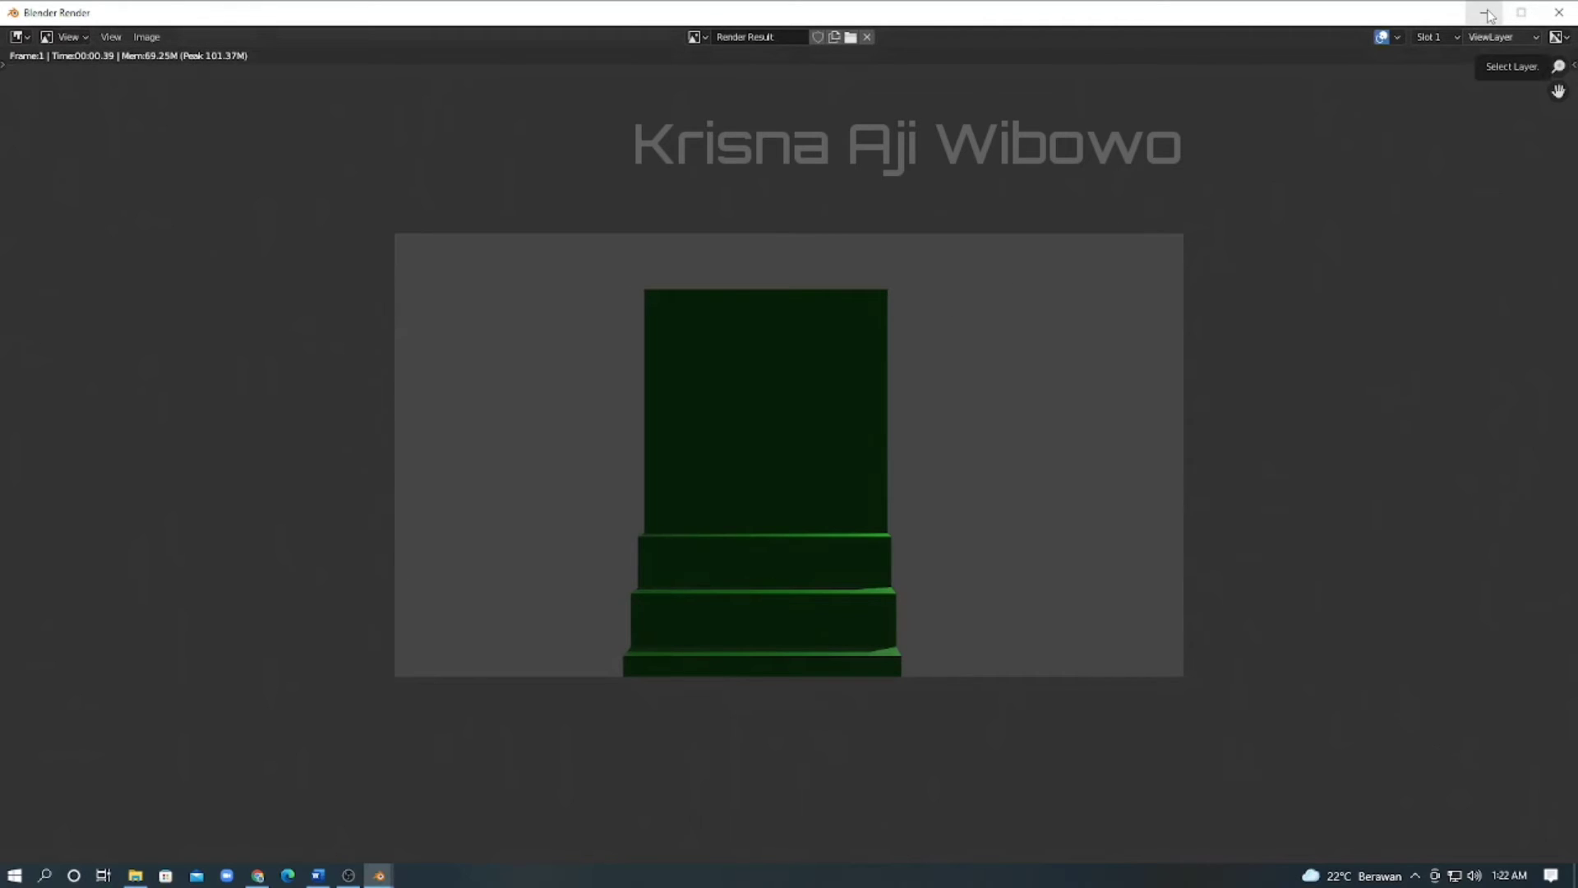
{"action": "left_click", "coordinate": [1549, 15]}
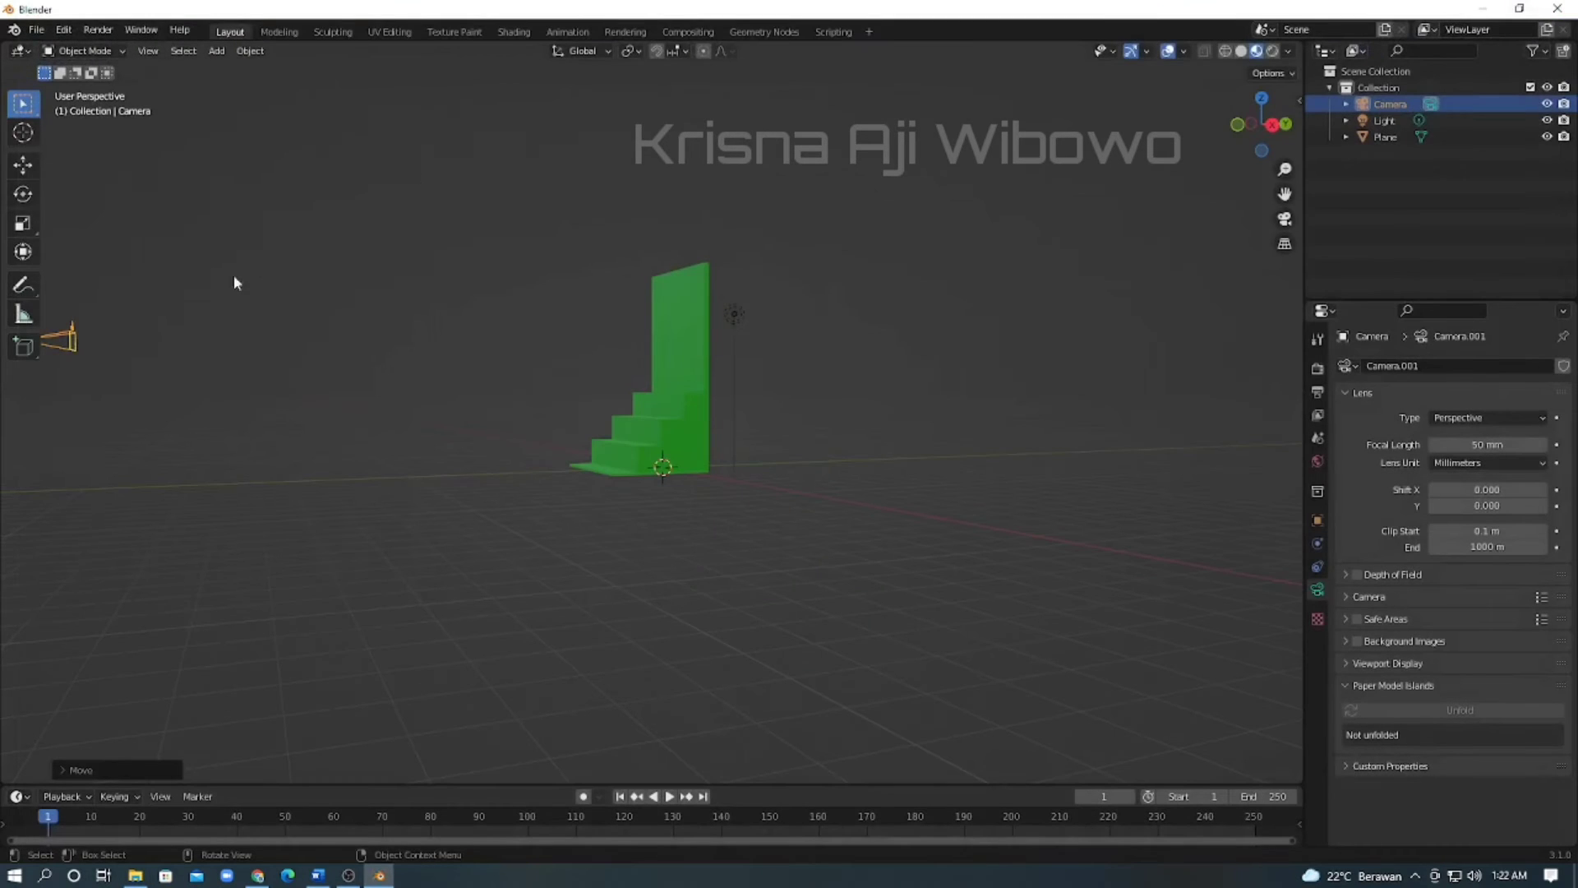
Move the camera still farther back along negative Y and lower it about 1 m along Z.
{"action": "scroll", "coordinate": [166, 321], "scroll_direction": "down", "scroll_amount": 3}
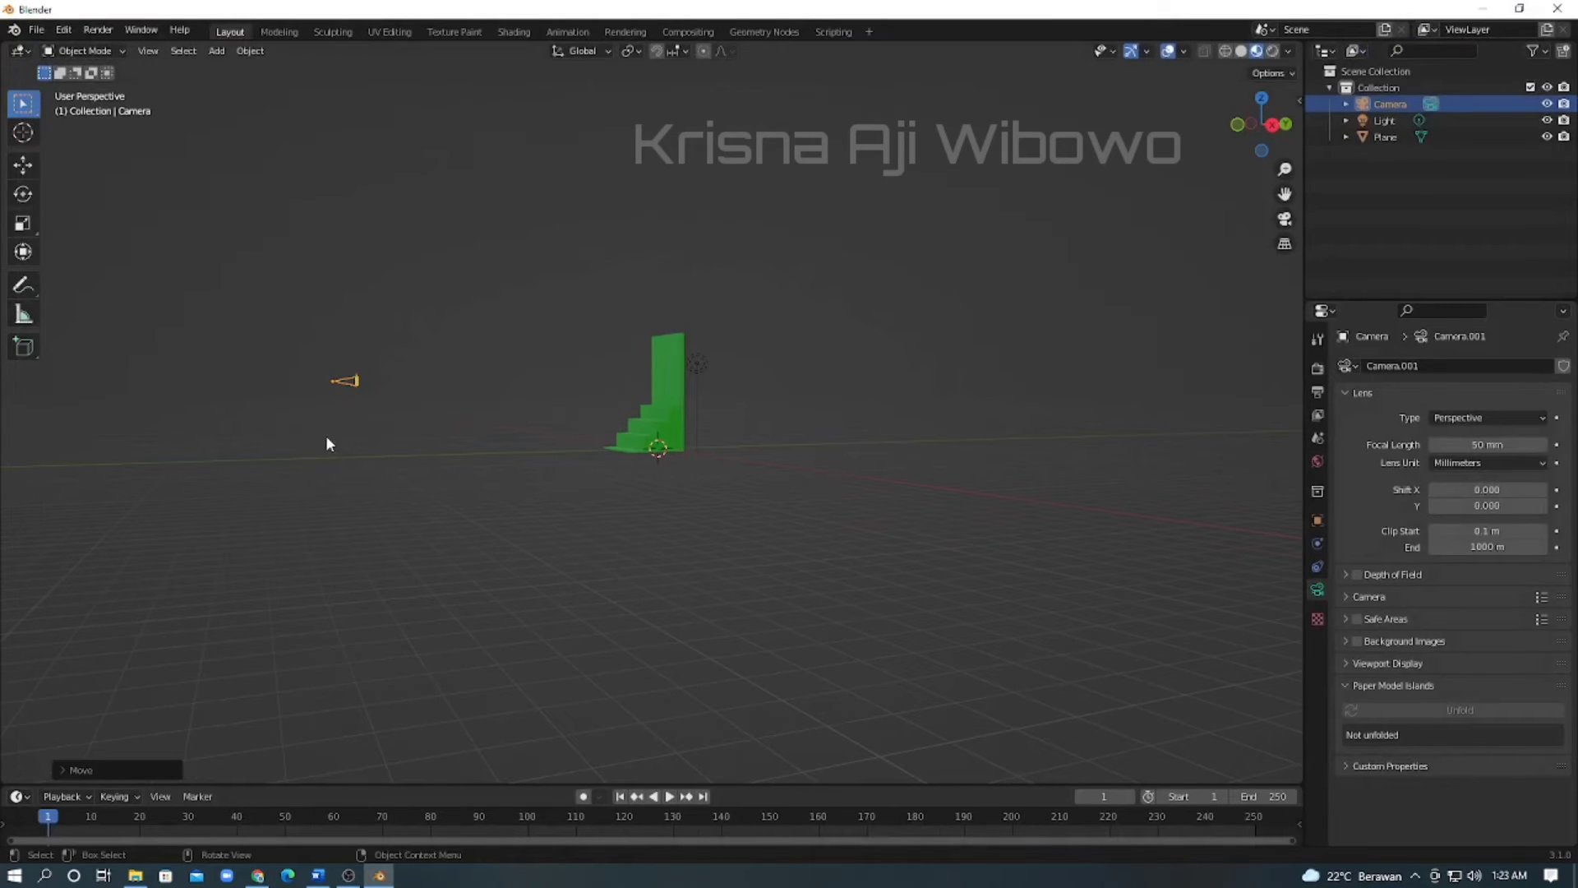
{"action": "key", "text": "g"}
{"action": "key", "text": "y"}
{"action": "left_click", "coordinate": [256, 420]}
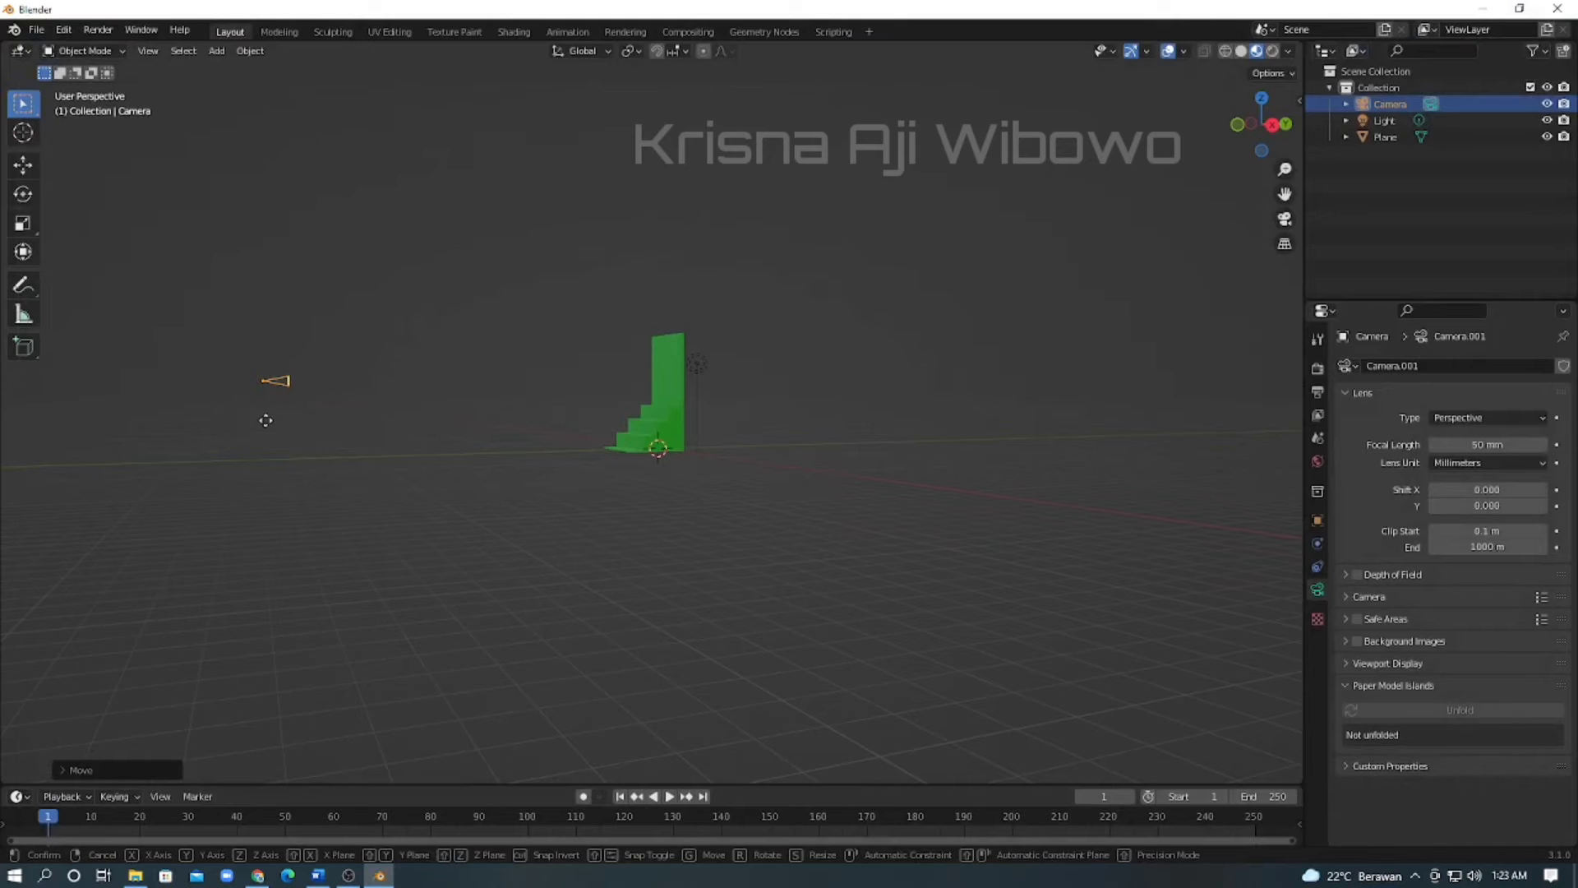
{"action": "key", "text": "g"}
{"action": "key", "text": "z"}
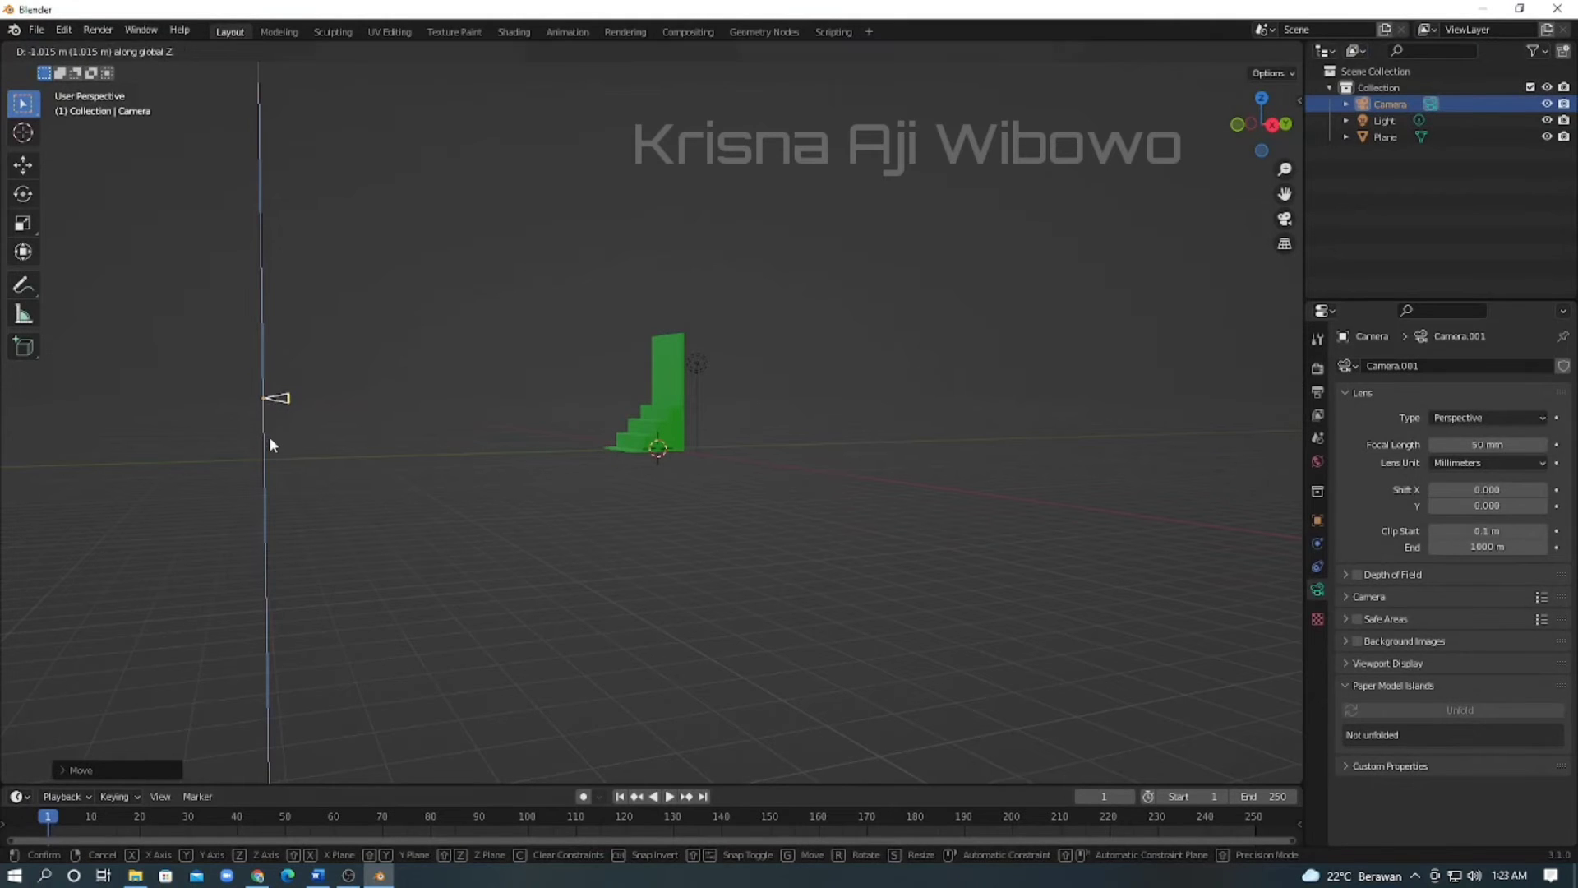
{"action": "left_click", "coordinate": [268, 434]}
Render another still to check that the wall and all steps fit in the frame, and close the render window.
{"action": "middle_click_drag", "start_coordinate": [662, 452], "coordinate": [744, 465]}
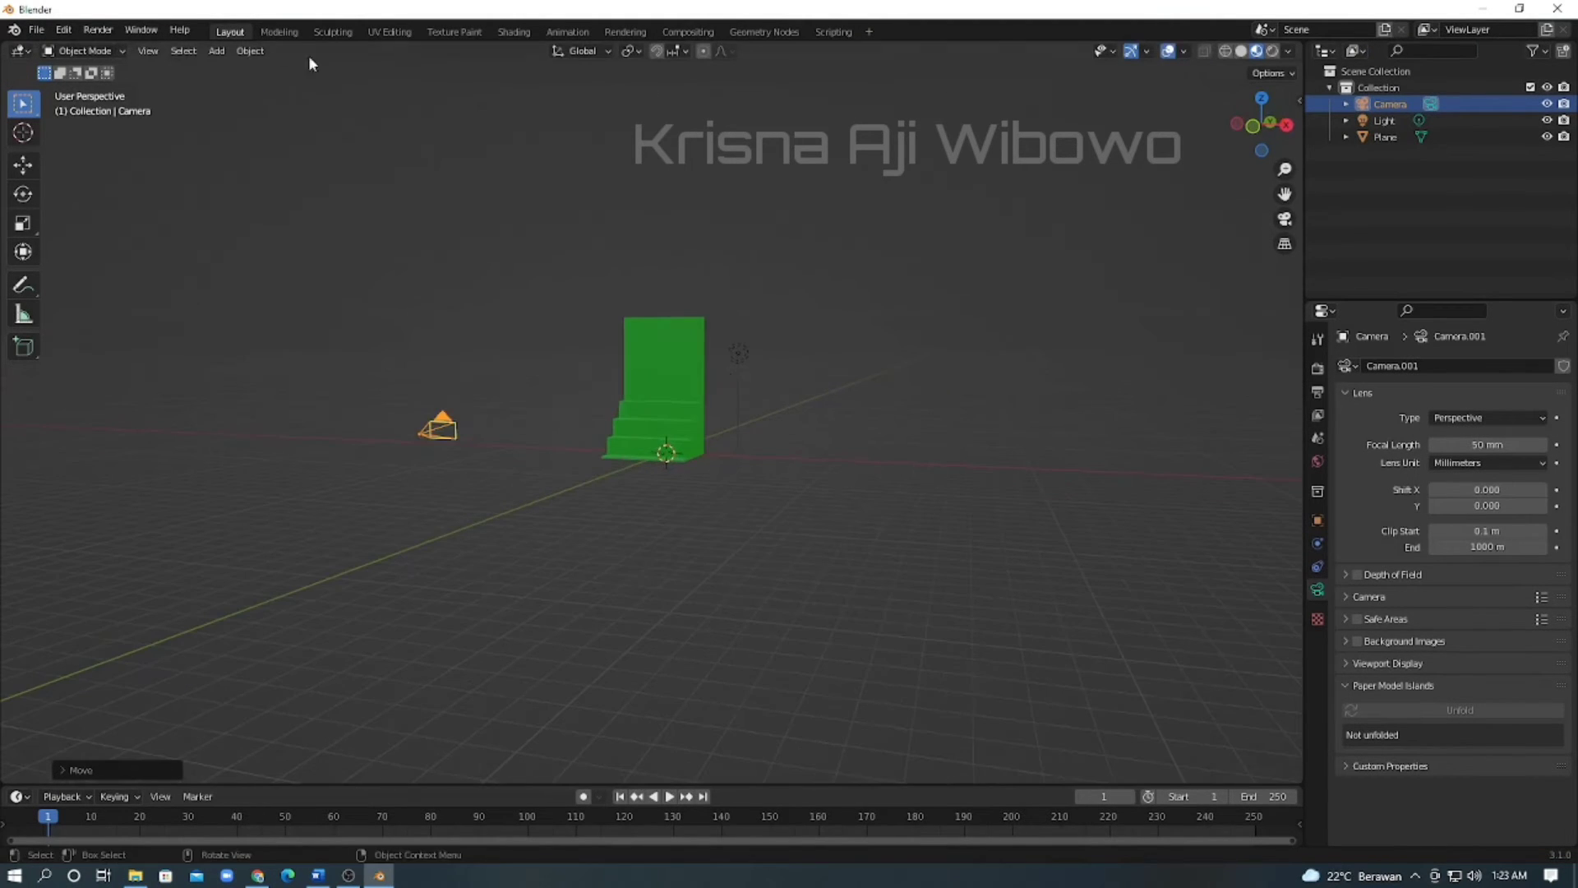
{"action": "left_click", "coordinate": [98, 30]}
{"action": "left_click", "coordinate": [137, 51]}
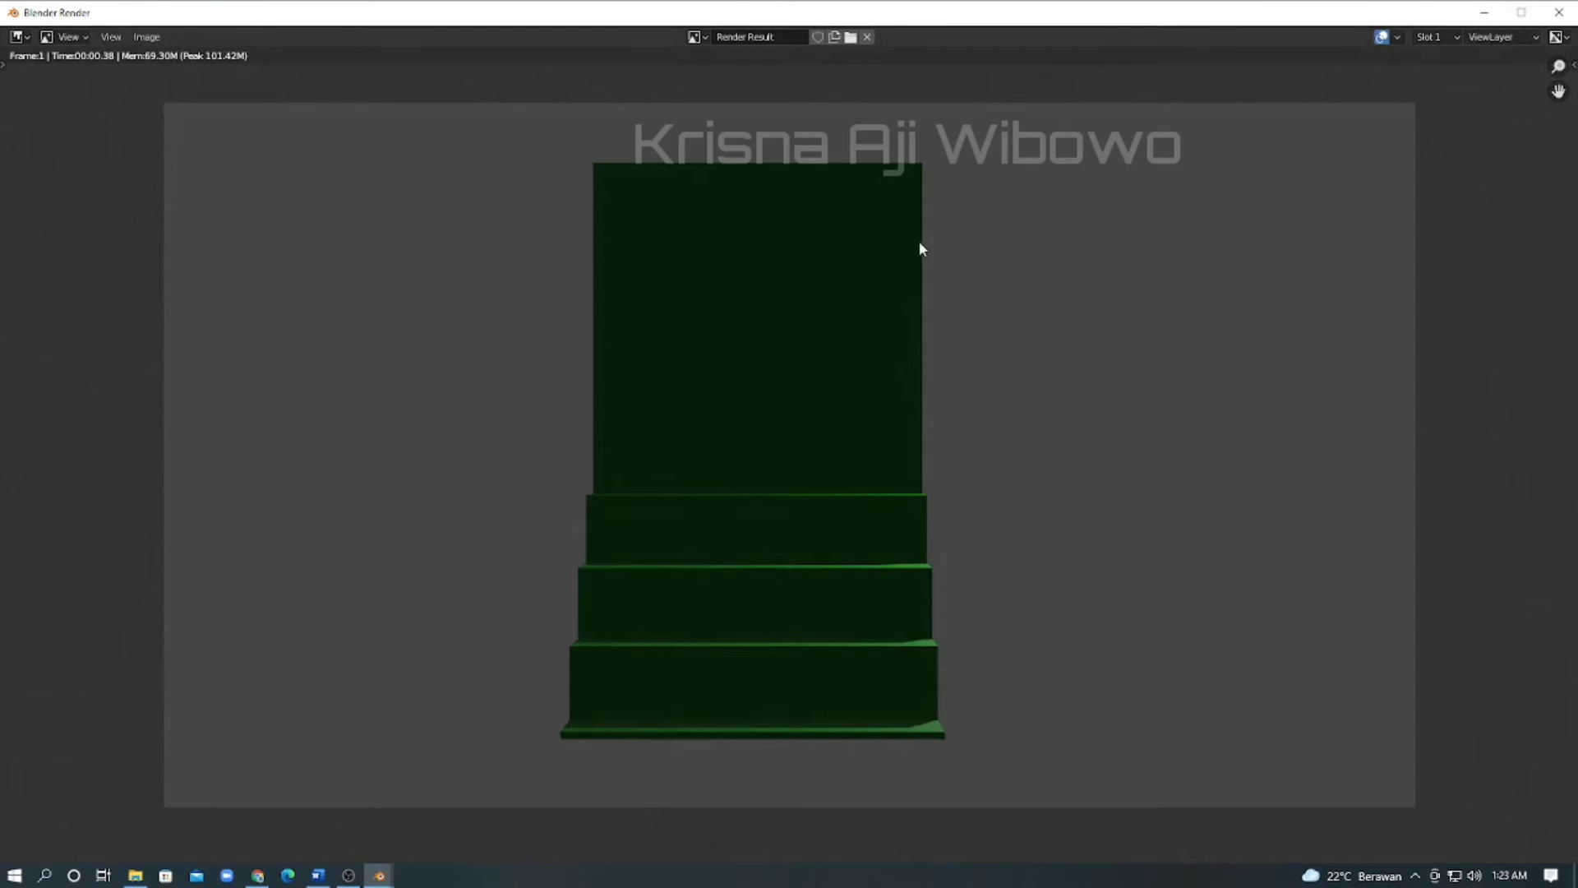
{"action": "left_click", "coordinate": [1502, 18]}
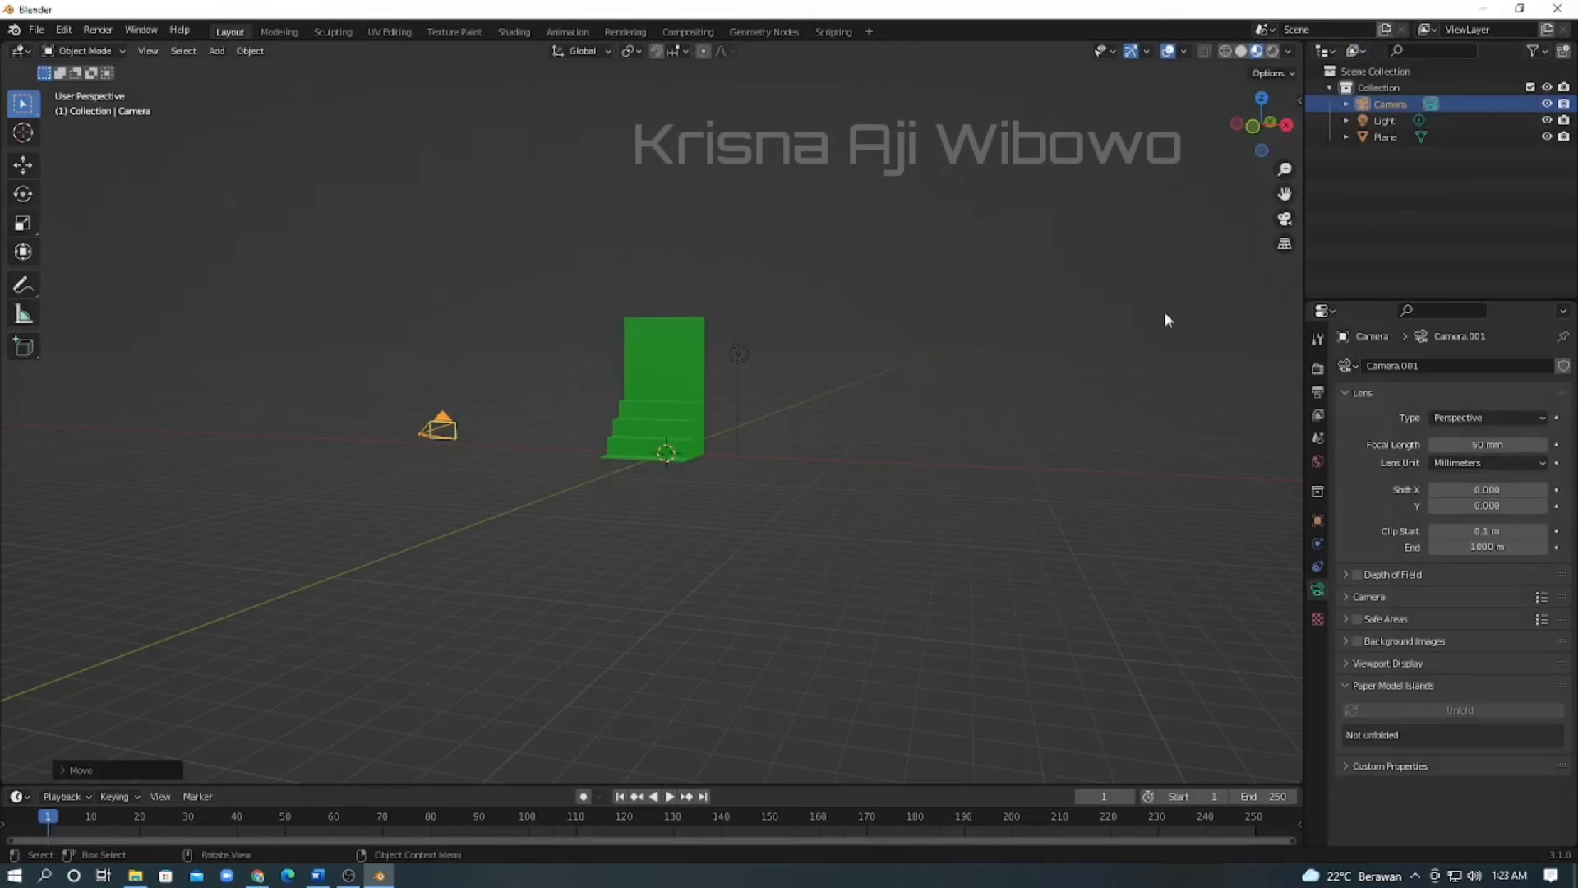
Select the point light and move it along negative X toward the middle of the back wall.
{"action": "left_click", "coordinate": [725, 365]}
{"action": "middle_click_drag", "start_coordinate": [726, 367], "coordinate": [862, 383]}
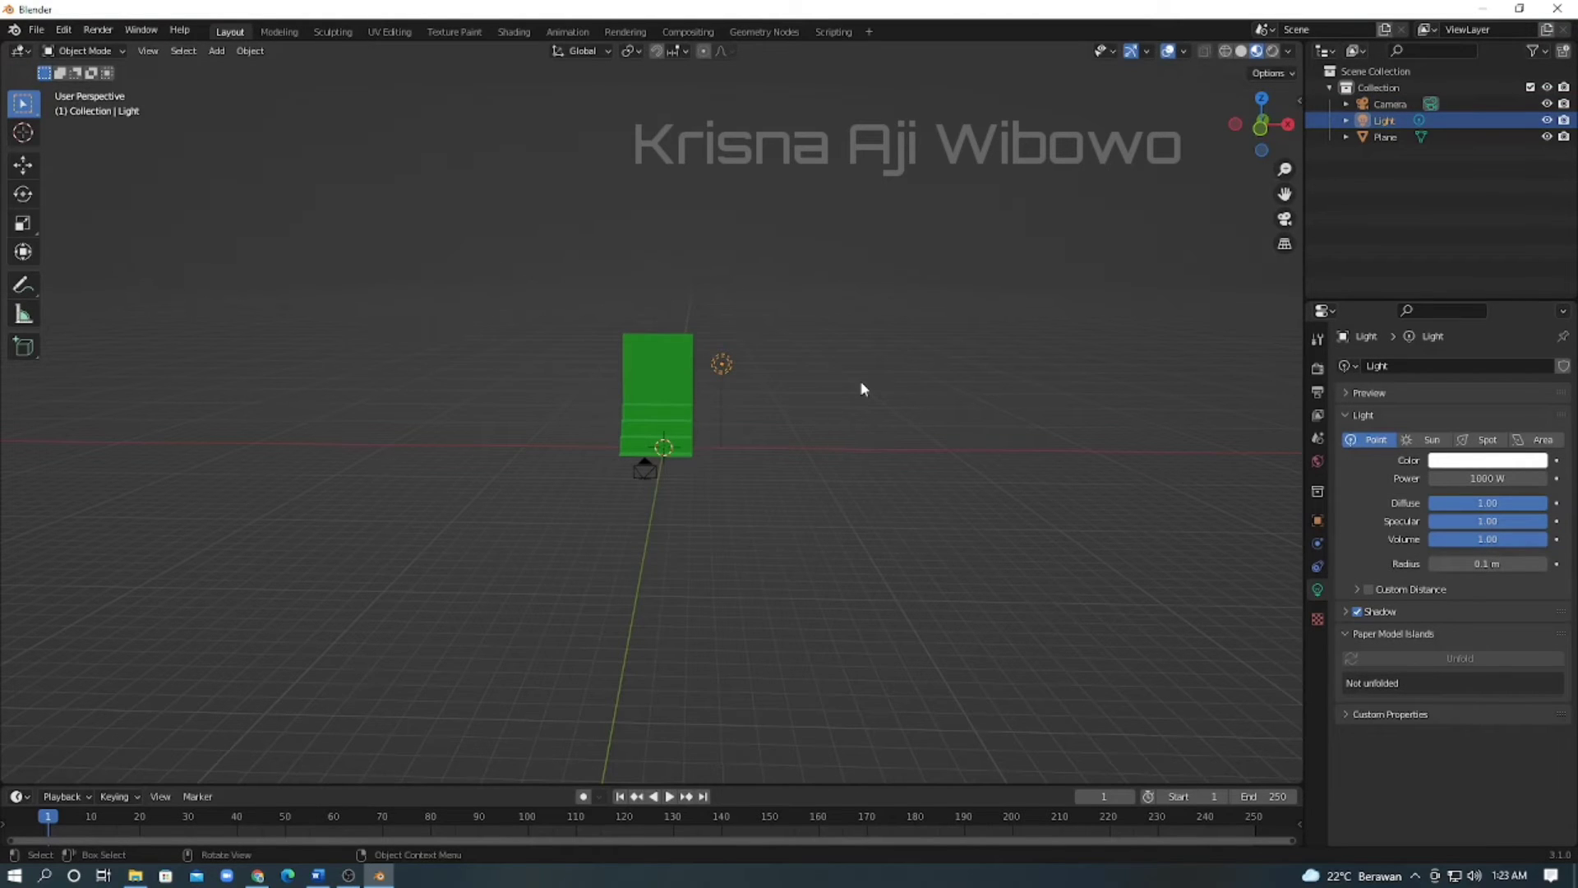
{"action": "key", "text": "g"}
{"action": "key", "text": "x"}
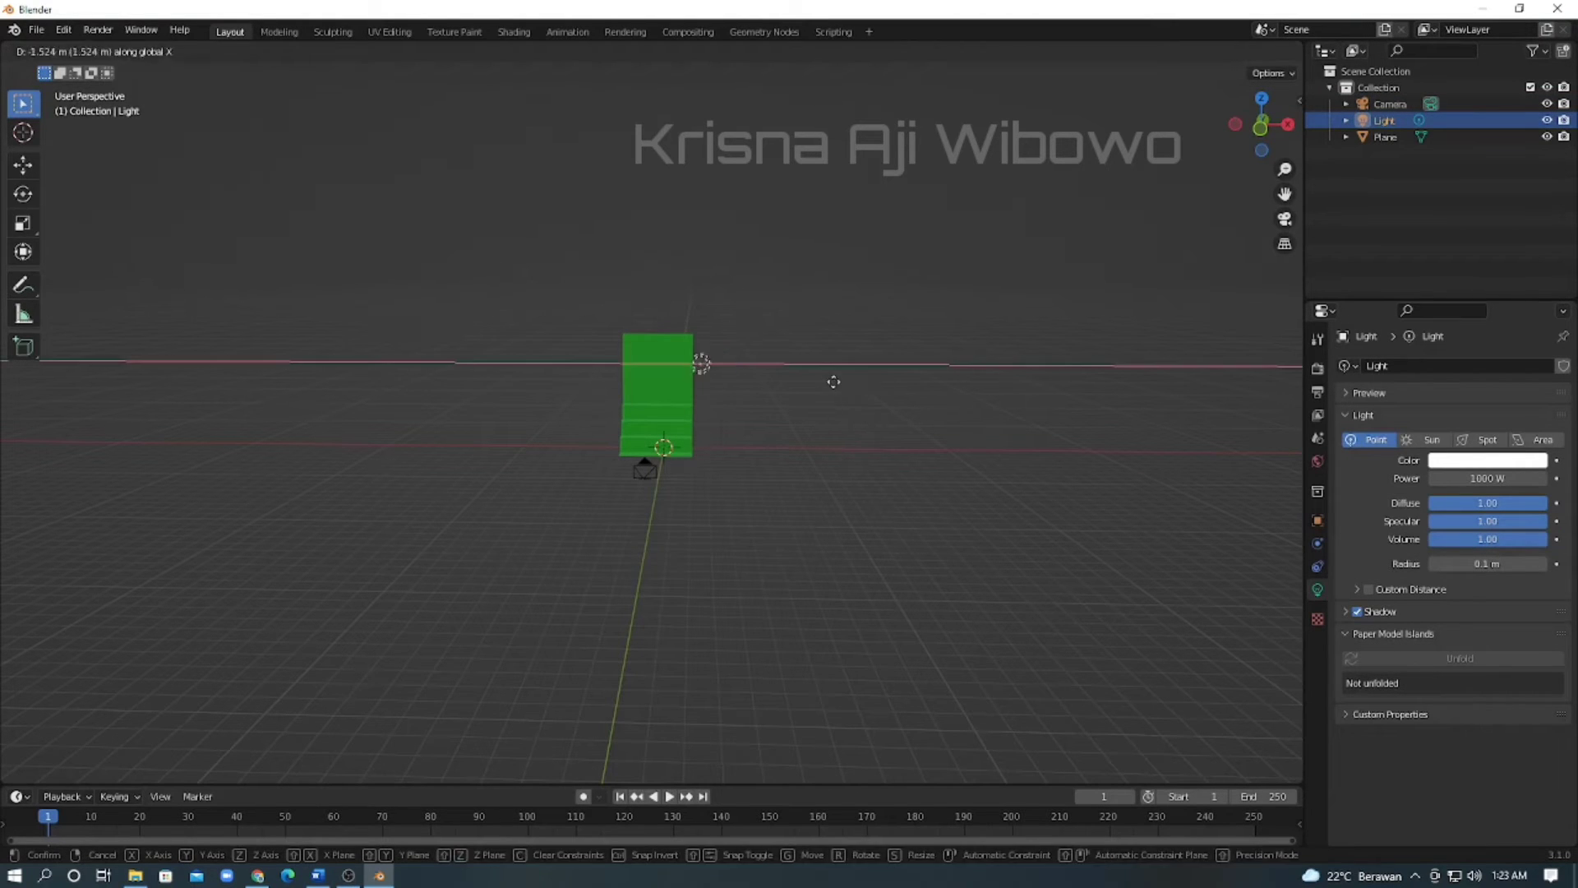
{"action": "left_click", "coordinate": [791, 382]}
Move the light along negative Y, out from the back wall to a position in front of the steps.
{"action": "middle_click_drag", "start_coordinate": [793, 383], "coordinate": [634, 374]}
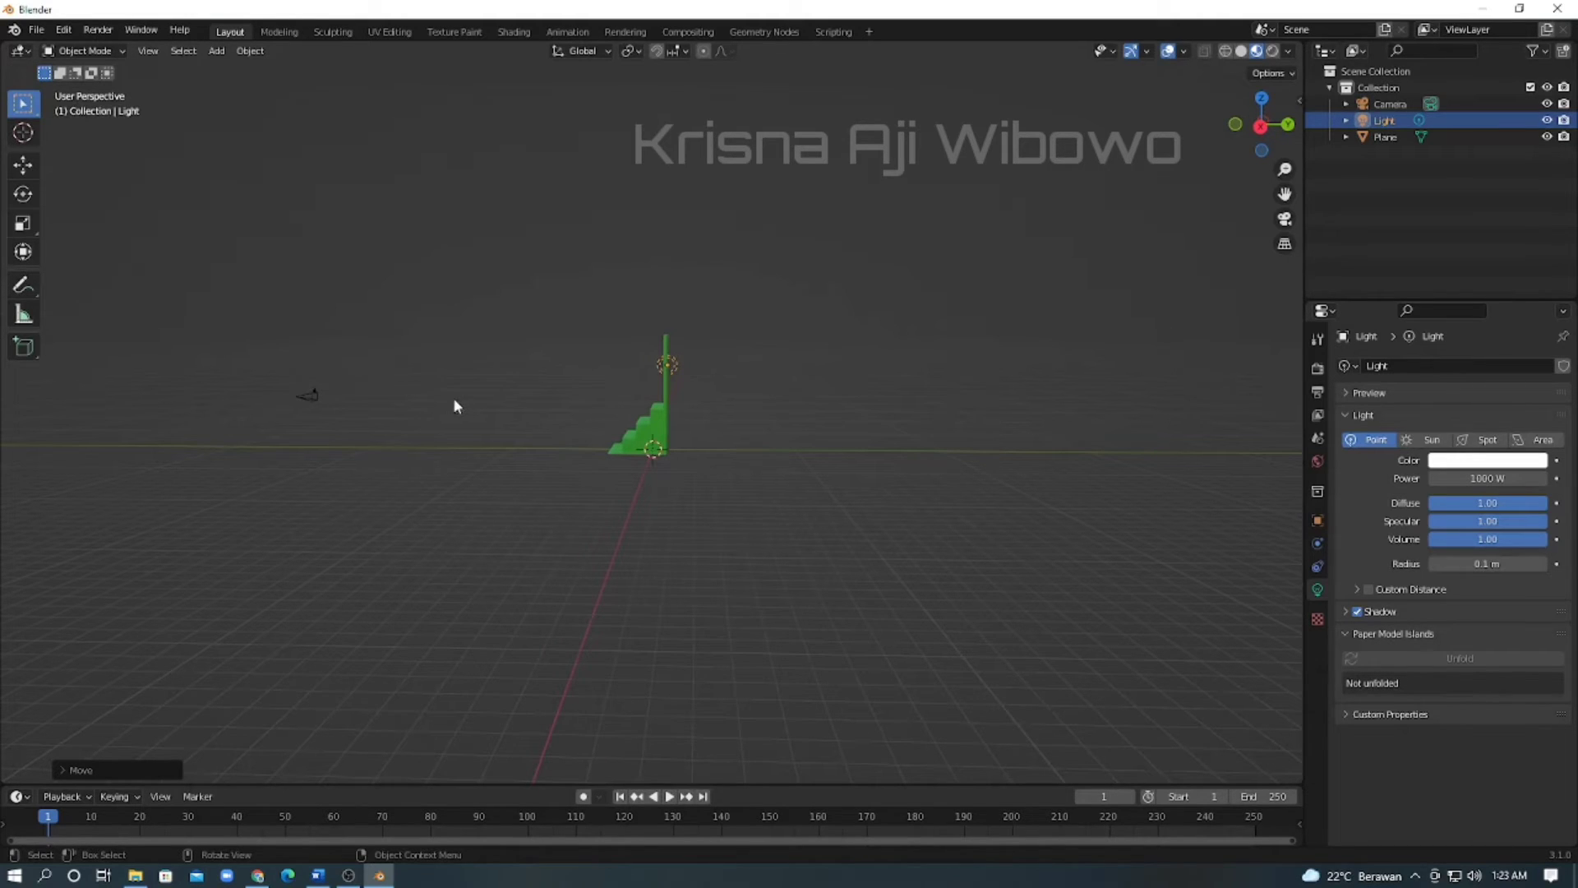
{"action": "key", "text": "g"}
{"action": "key", "text": "y"}
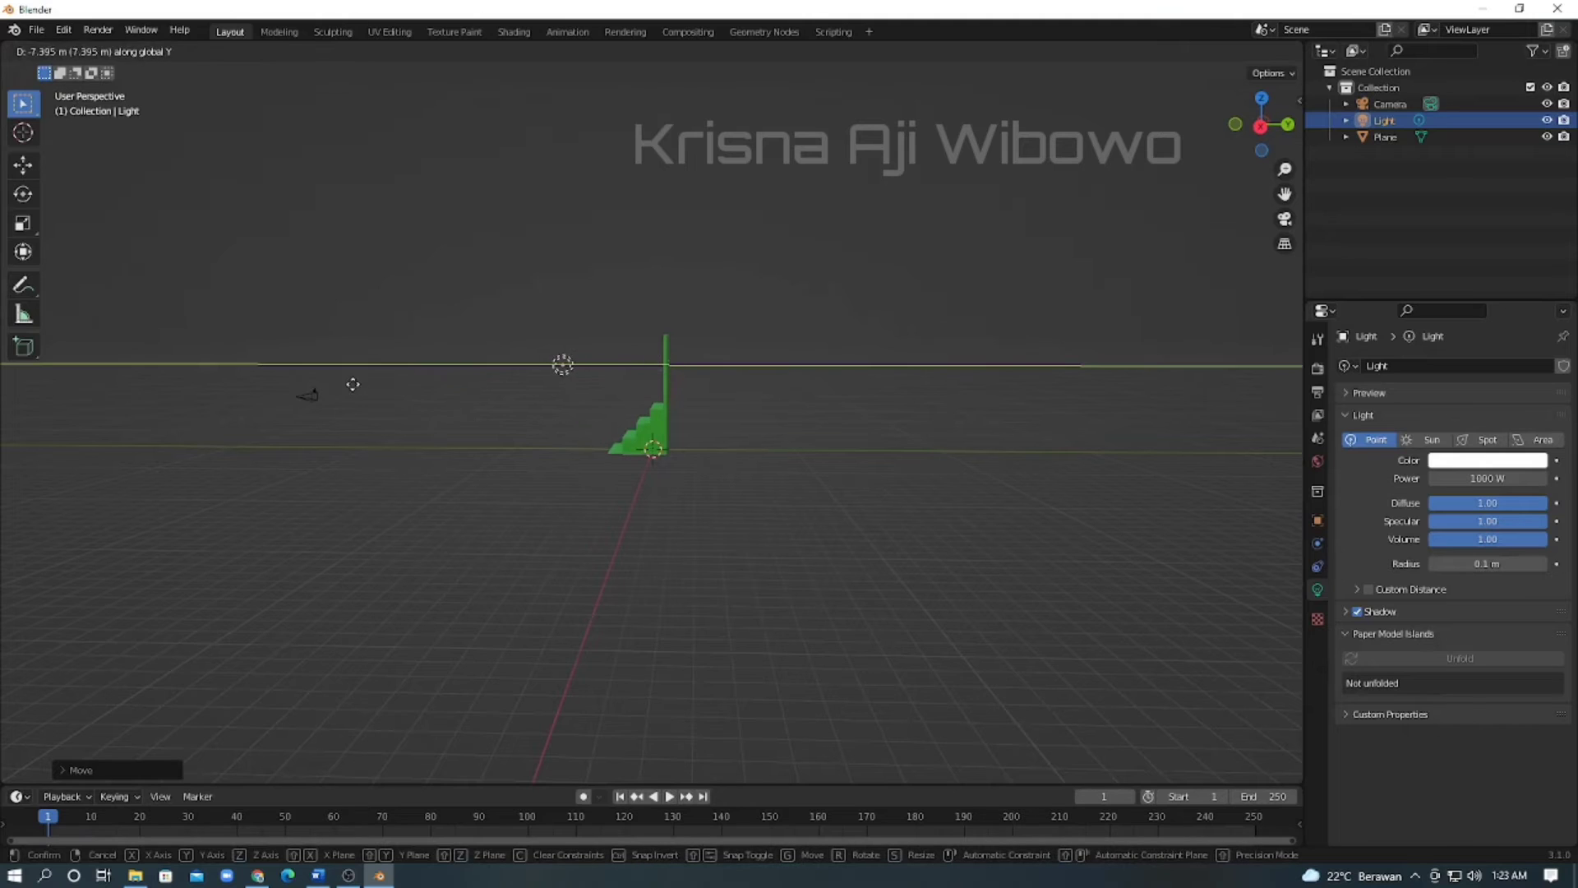
{"action": "left_click", "coordinate": [370, 385]}
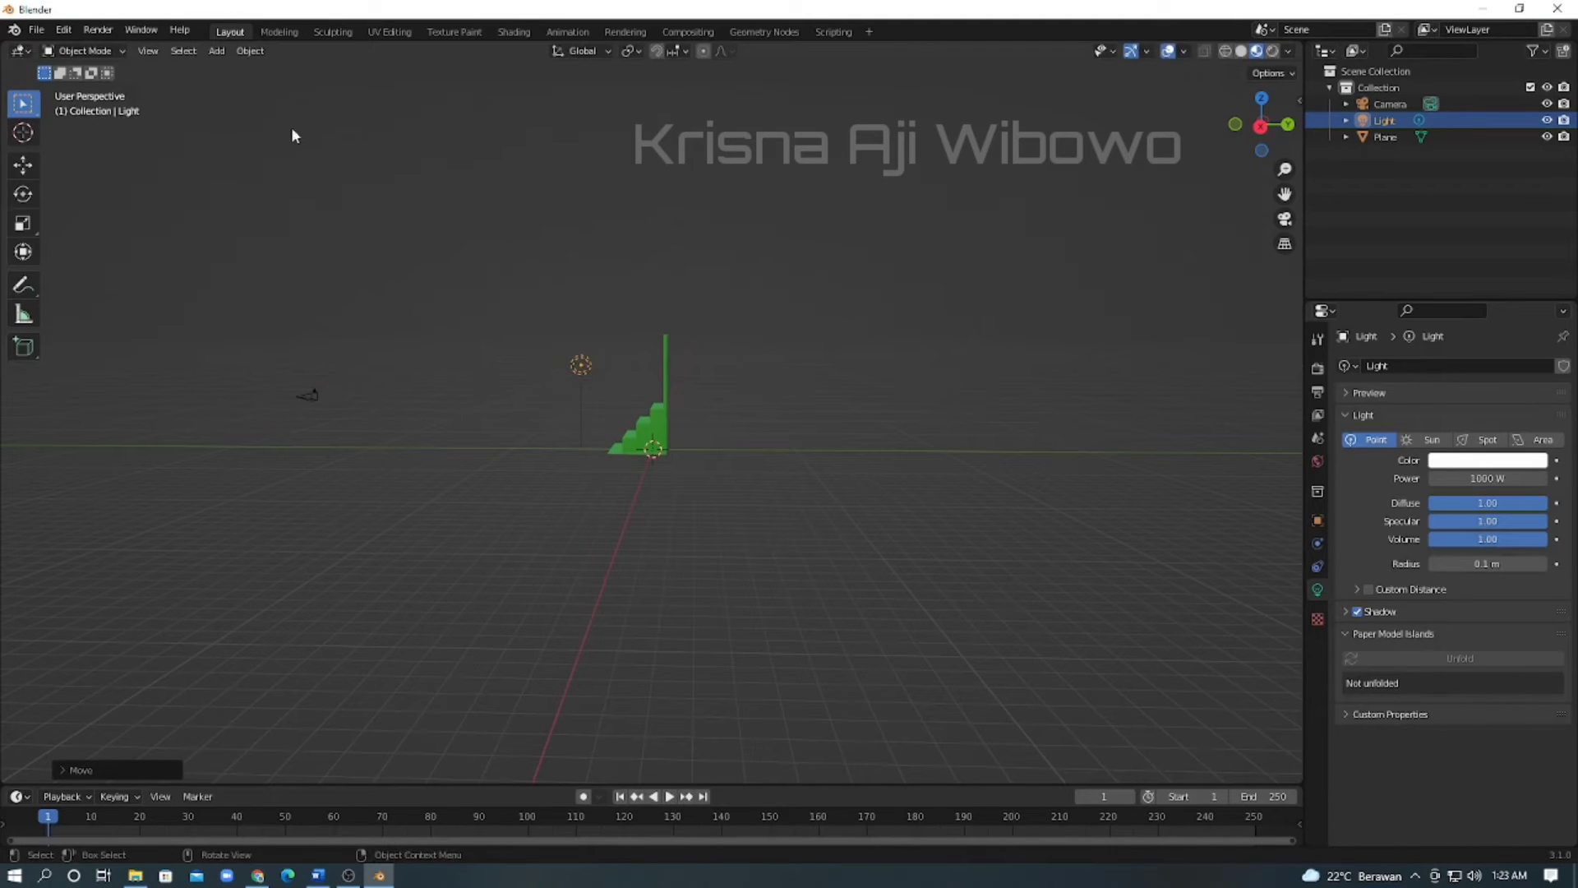
Render a still image to check how the repositioned light falls on the wall and steps, and close the render window.
{"action": "left_click", "coordinate": [99, 30]}
{"action": "mouse_move", "coordinate": [140, 29]}
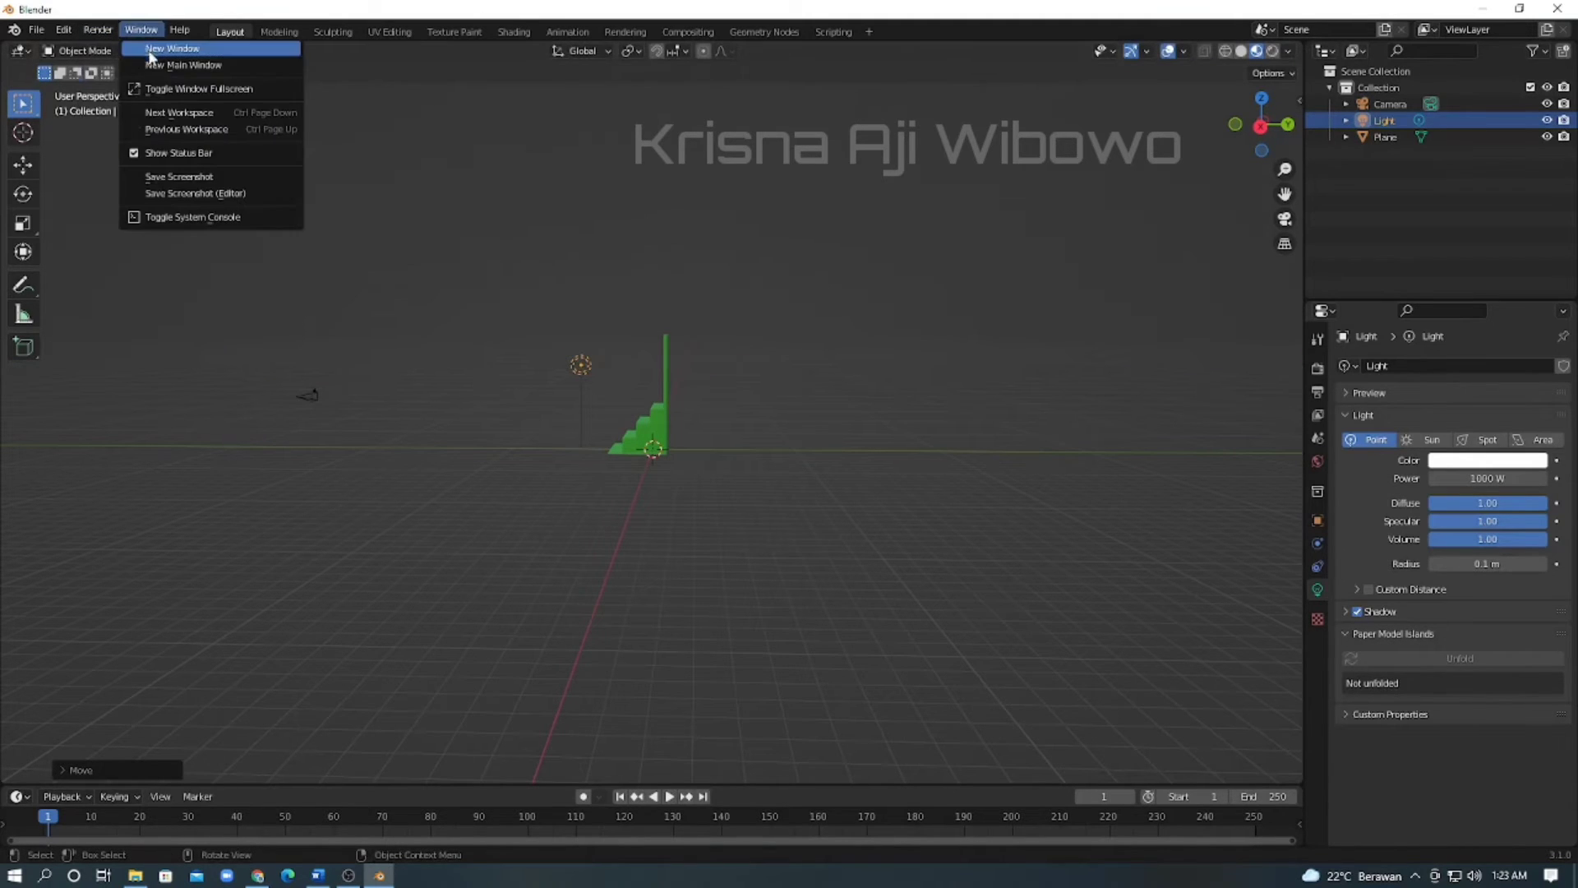
{"action": "key", "text": "Escape"}
{"action": "left_click", "coordinate": [99, 30]}
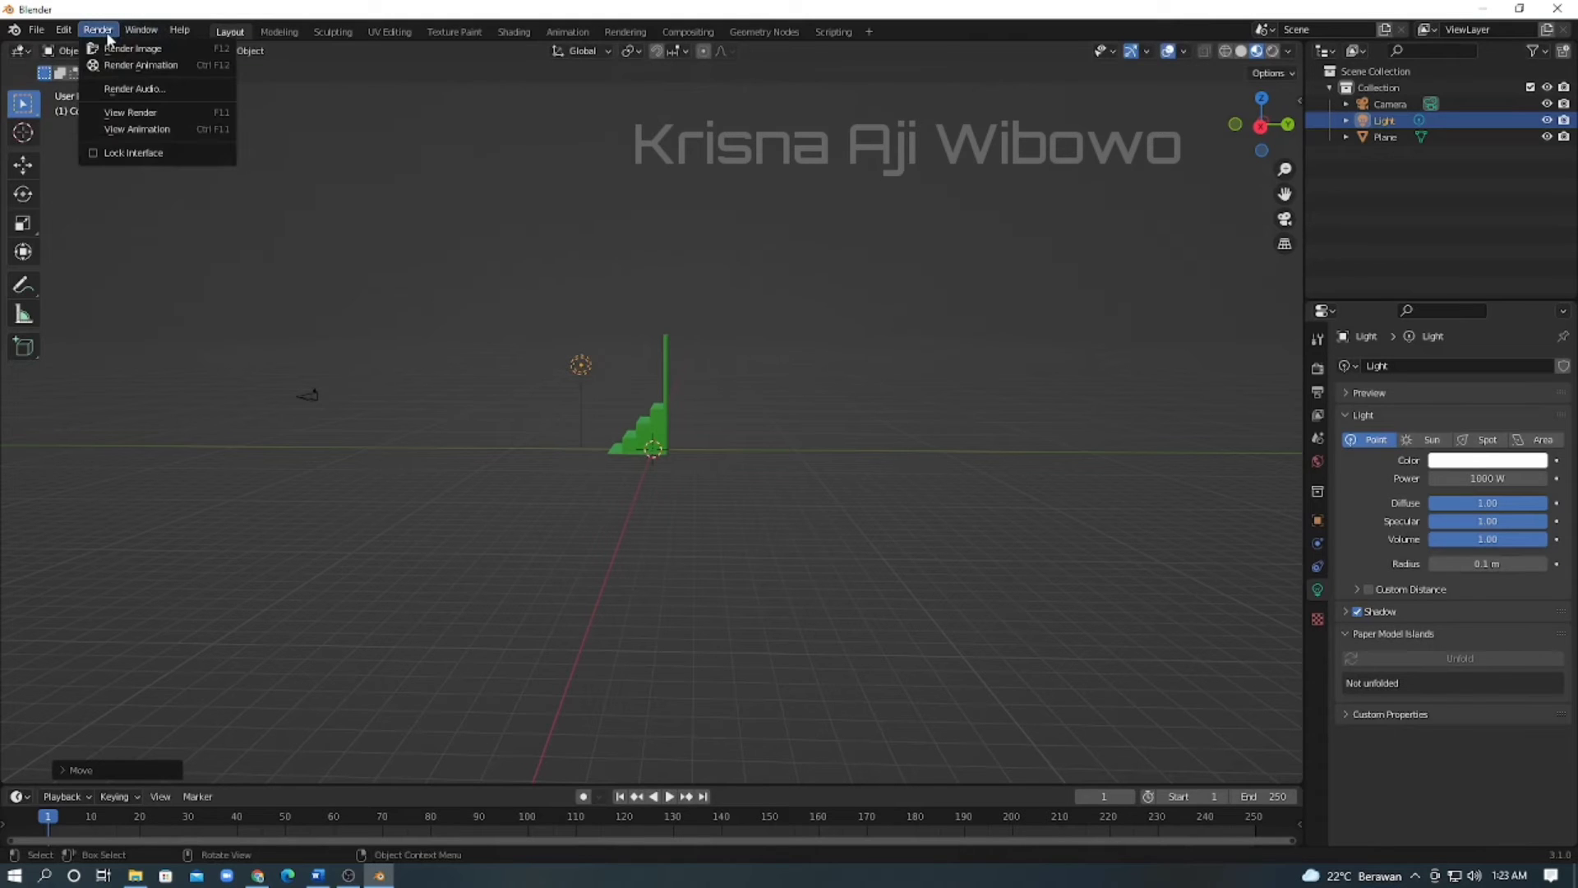
{"action": "left_click", "coordinate": [127, 50]}
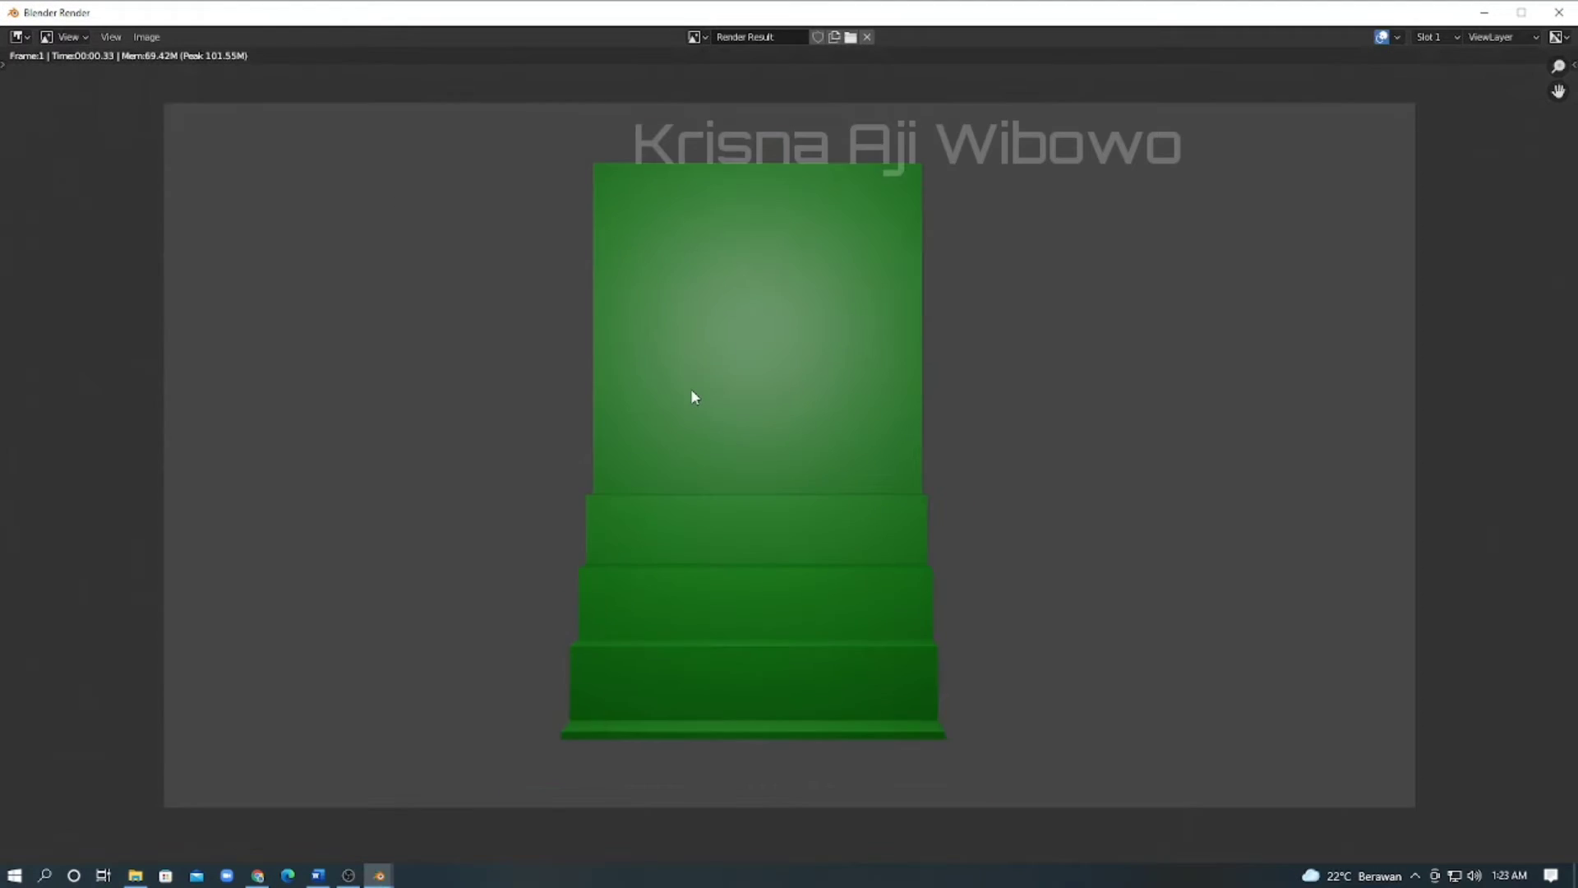
{"action": "middle_click_drag", "start_coordinate": [810, 446], "coordinate": [687, 473]}
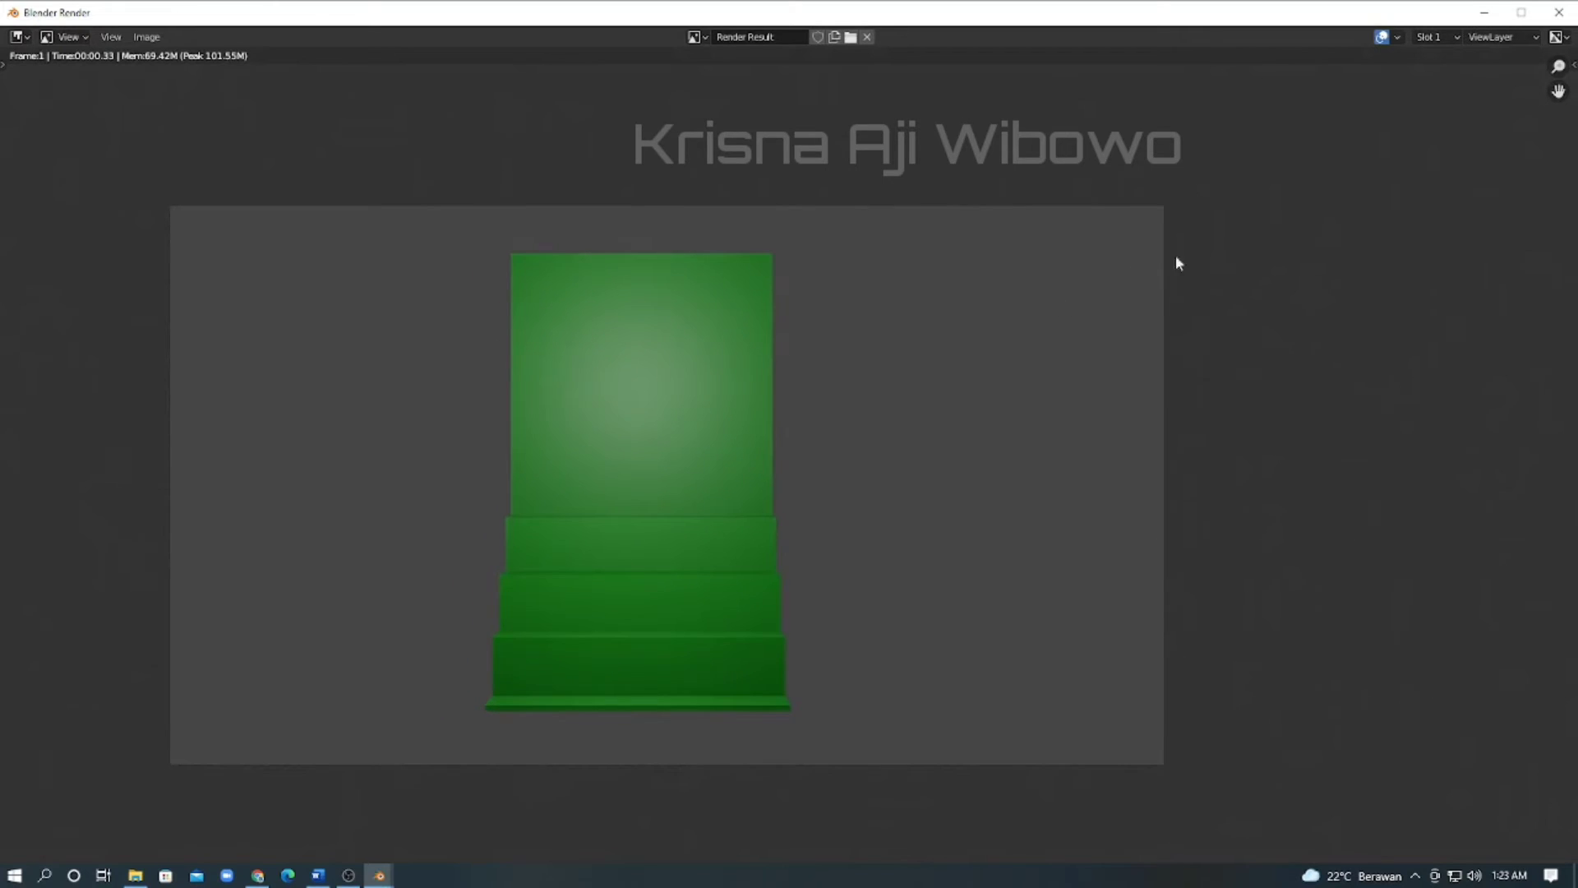
{"action": "left_click", "coordinate": [1559, 12]}
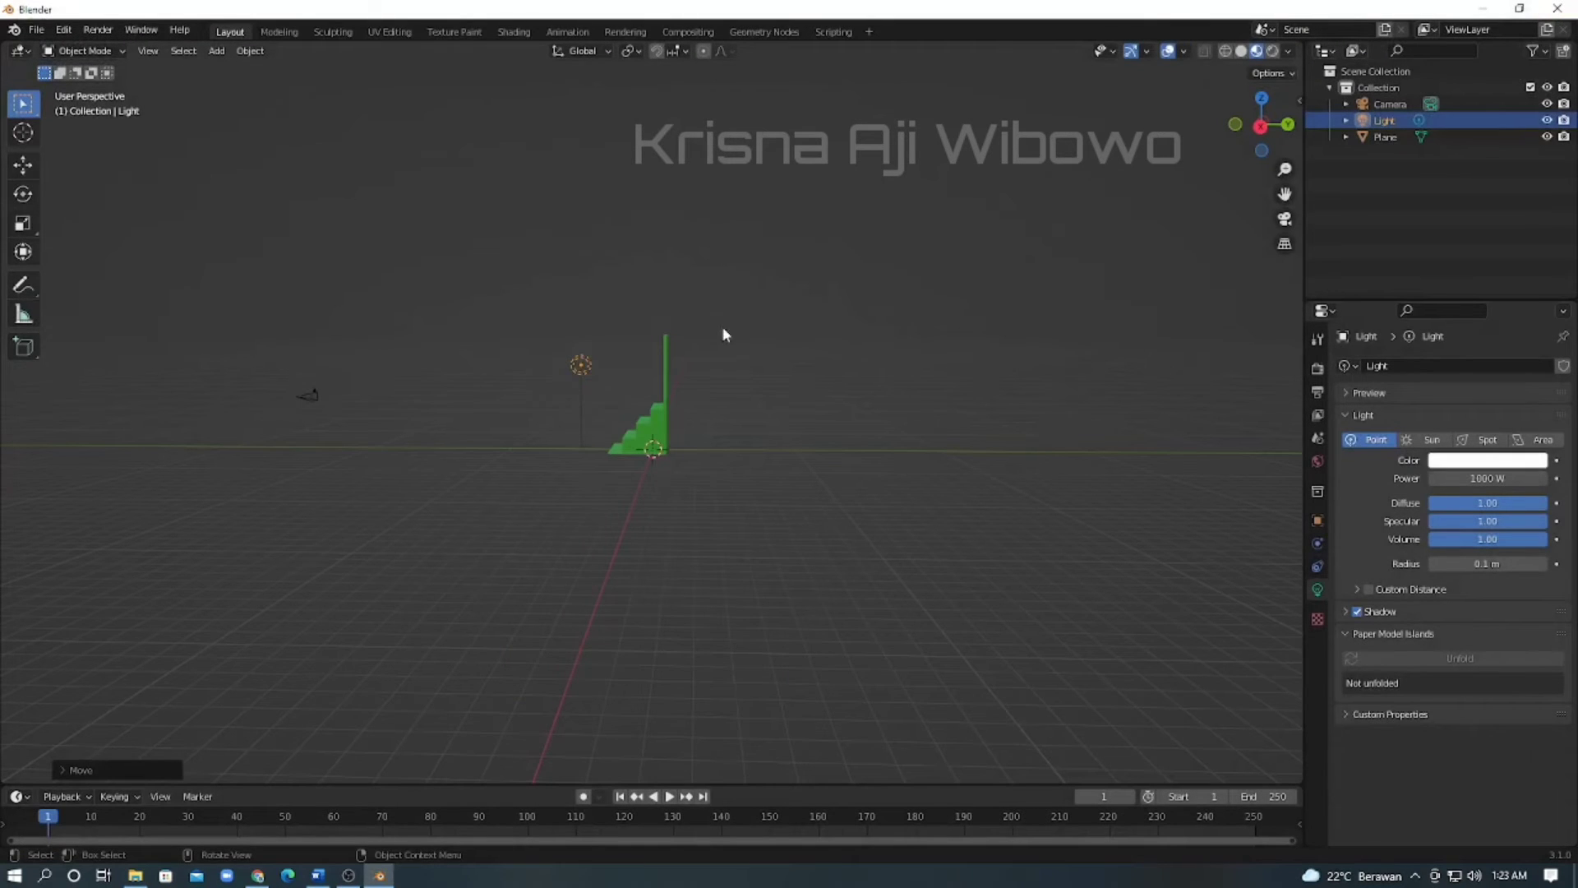
Switch the viewport to Rendered shading to preview the lighting on the stepped structure.
{"action": "middle_click_drag", "start_coordinate": [723, 327], "coordinate": [1061, 156]}
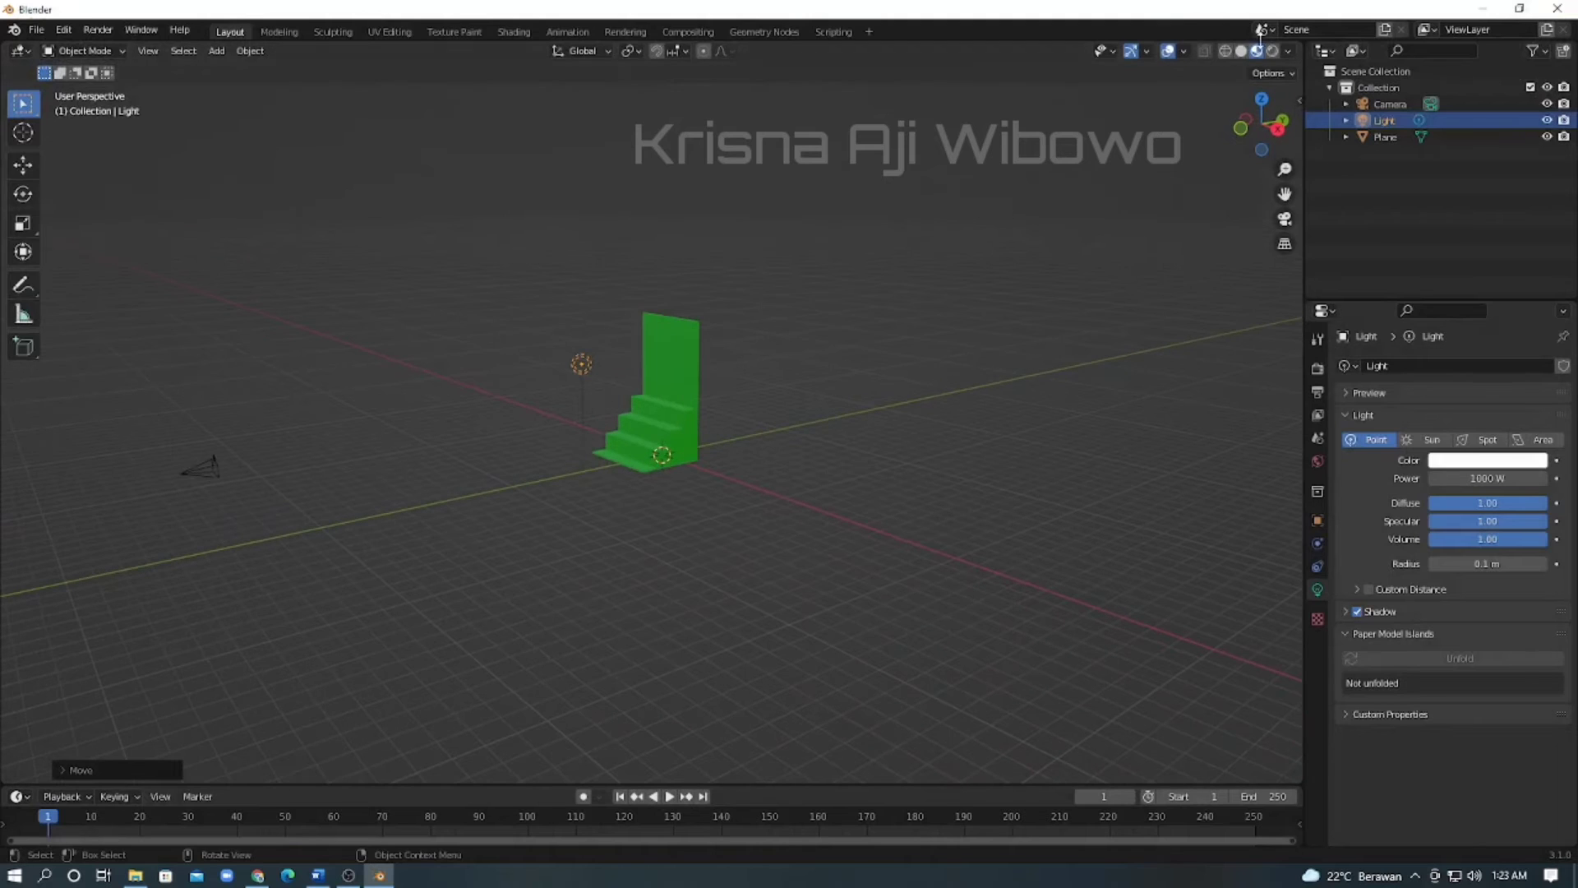
{"action": "left_click", "coordinate": [1272, 51]}
{"action": "scroll", "coordinate": [656, 416], "scroll_direction": "up", "scroll_amount": 1}
{"action": "scroll", "coordinate": [657, 408], "scroll_direction": "up", "scroll_amount": 5}
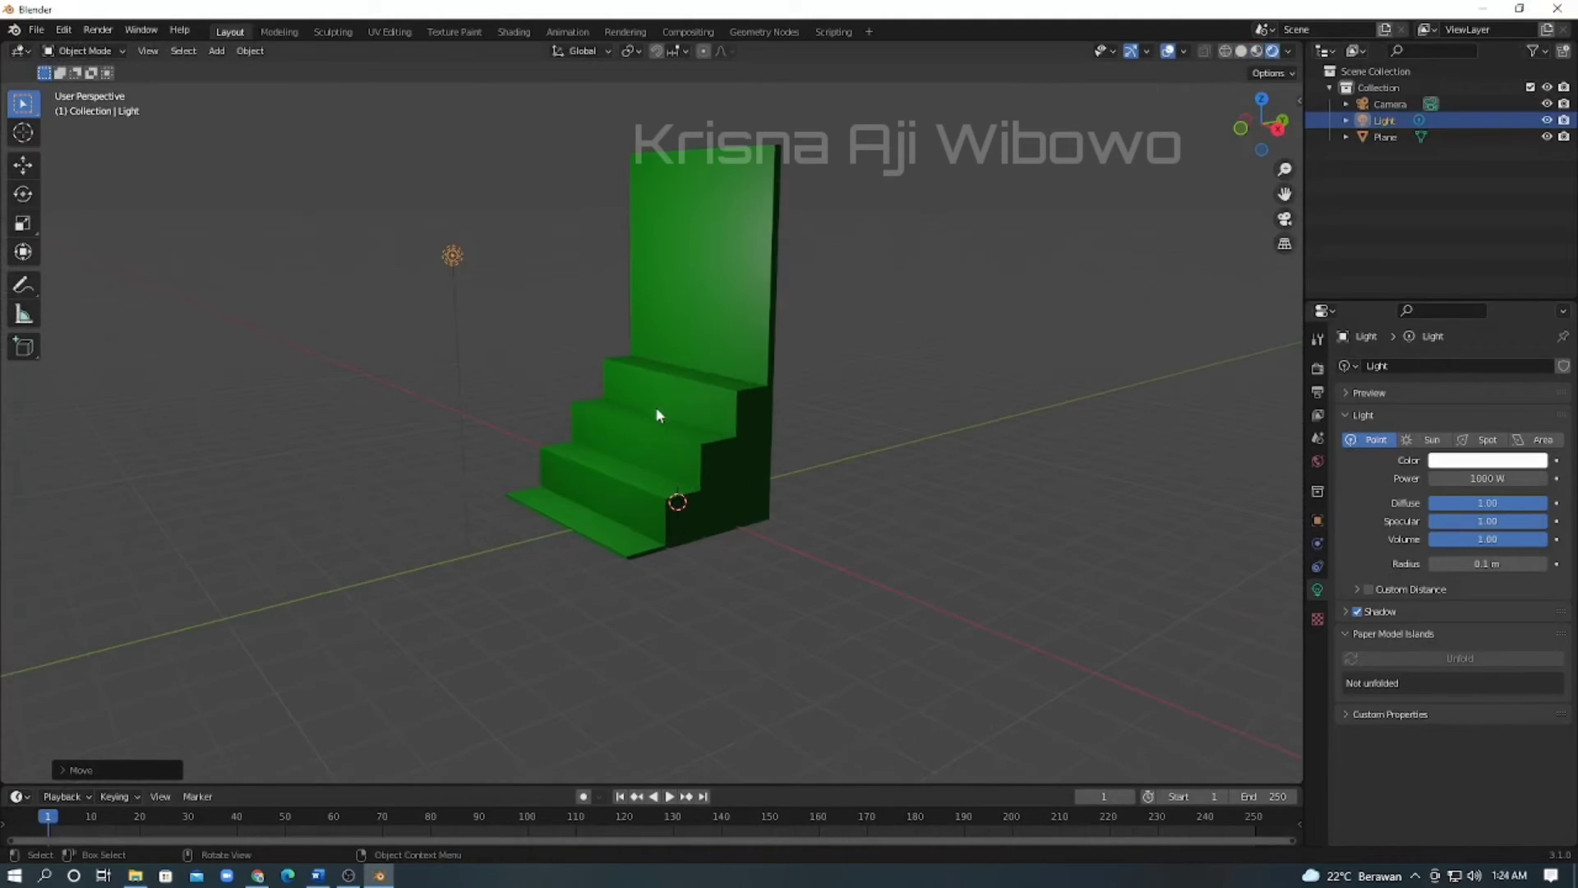
Set the point light's power to 500 W.
{"action": "middle_click_drag", "start_coordinate": [692, 416], "coordinate": [771, 398]}
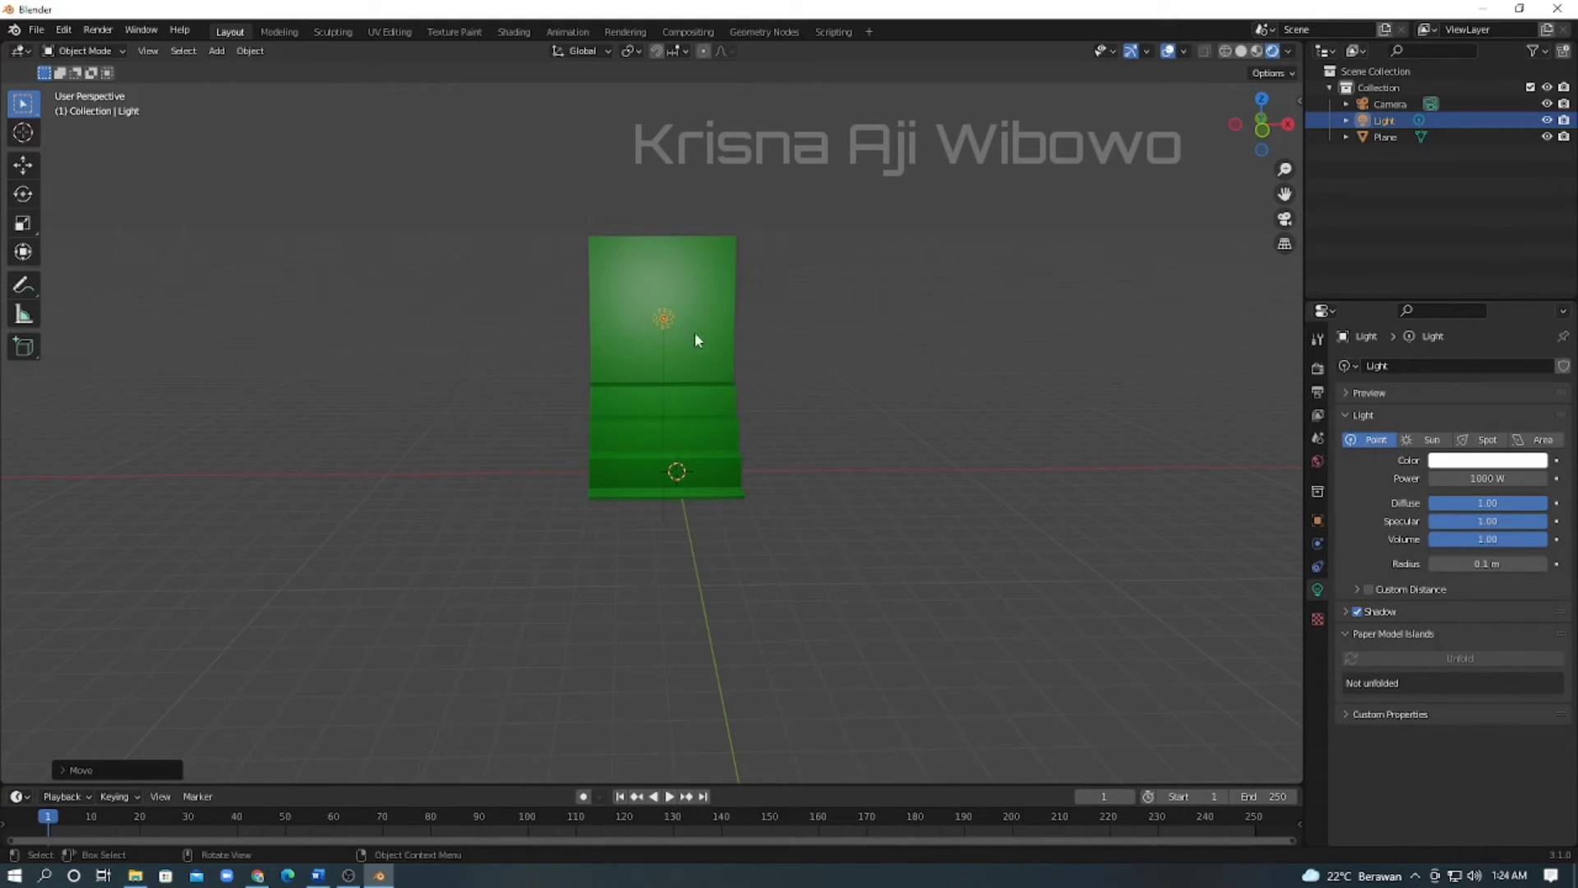
{"action": "middle_click_drag", "start_coordinate": [676, 322], "coordinate": [692, 364]}
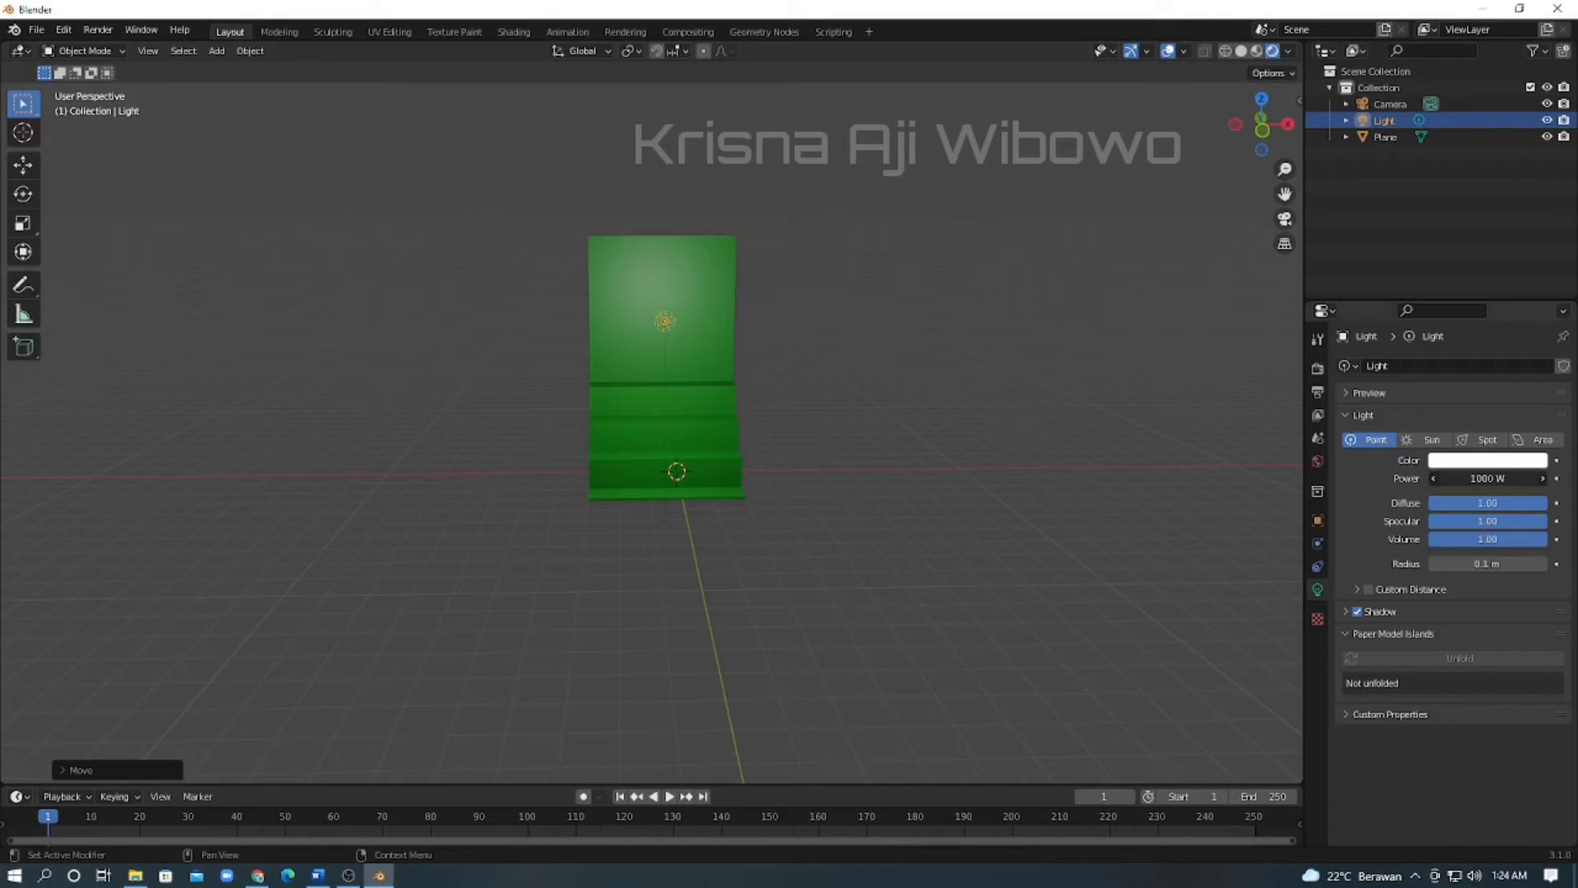
{"action": "left_click_drag", "start_coordinate": [1492, 477], "coordinate": [1480, 477]}
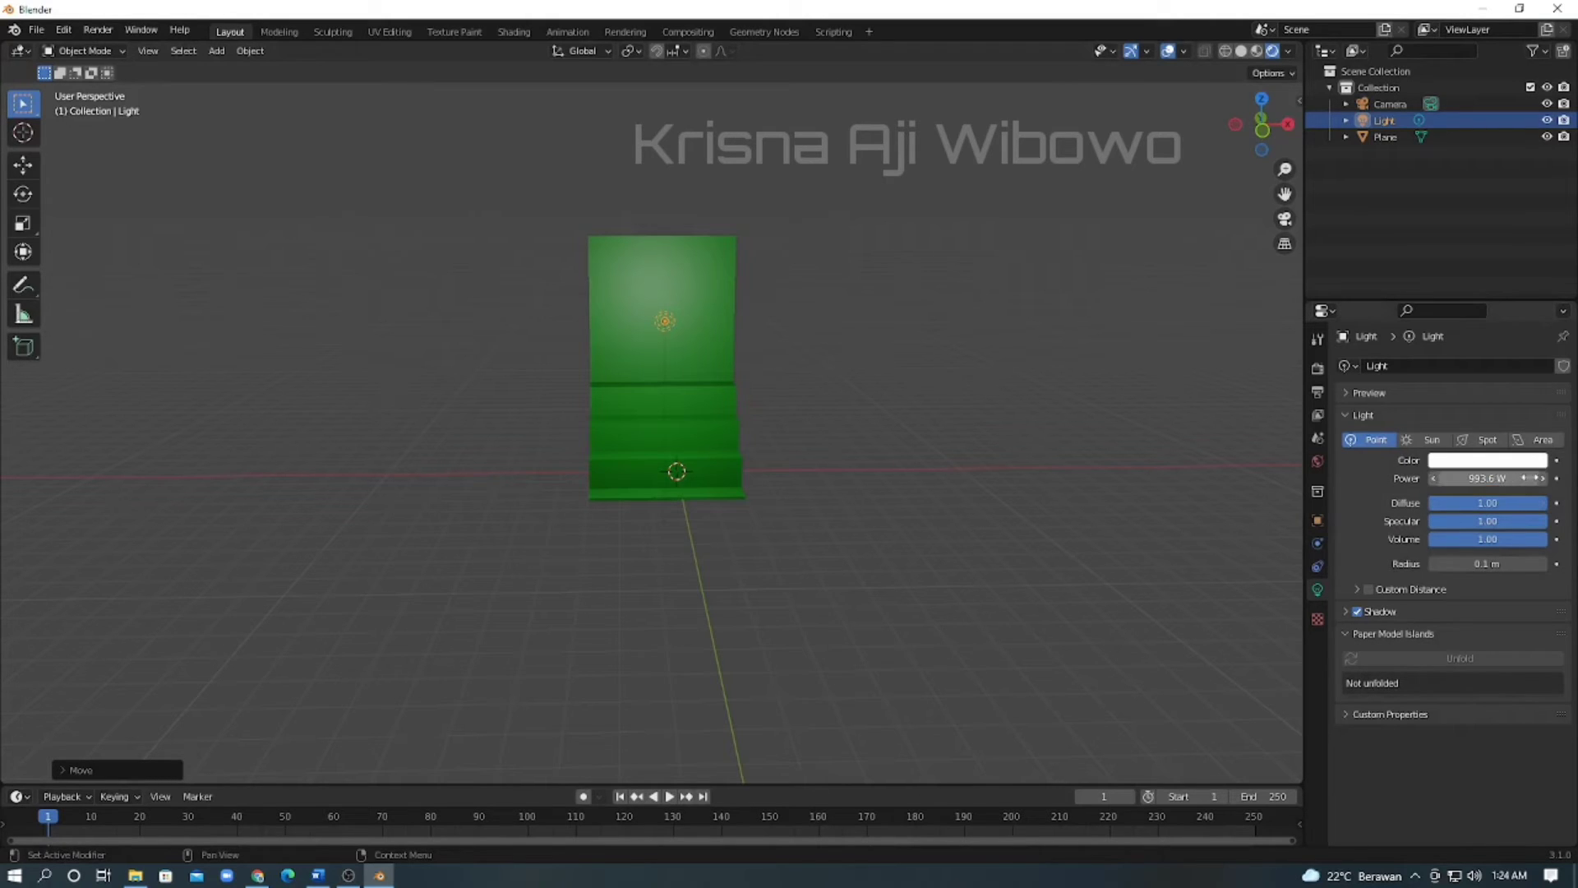
{"action": "left_click", "coordinate": [1476, 483]}
{"action": "type", "text": "500"}
{"action": "key", "text": "Return"}
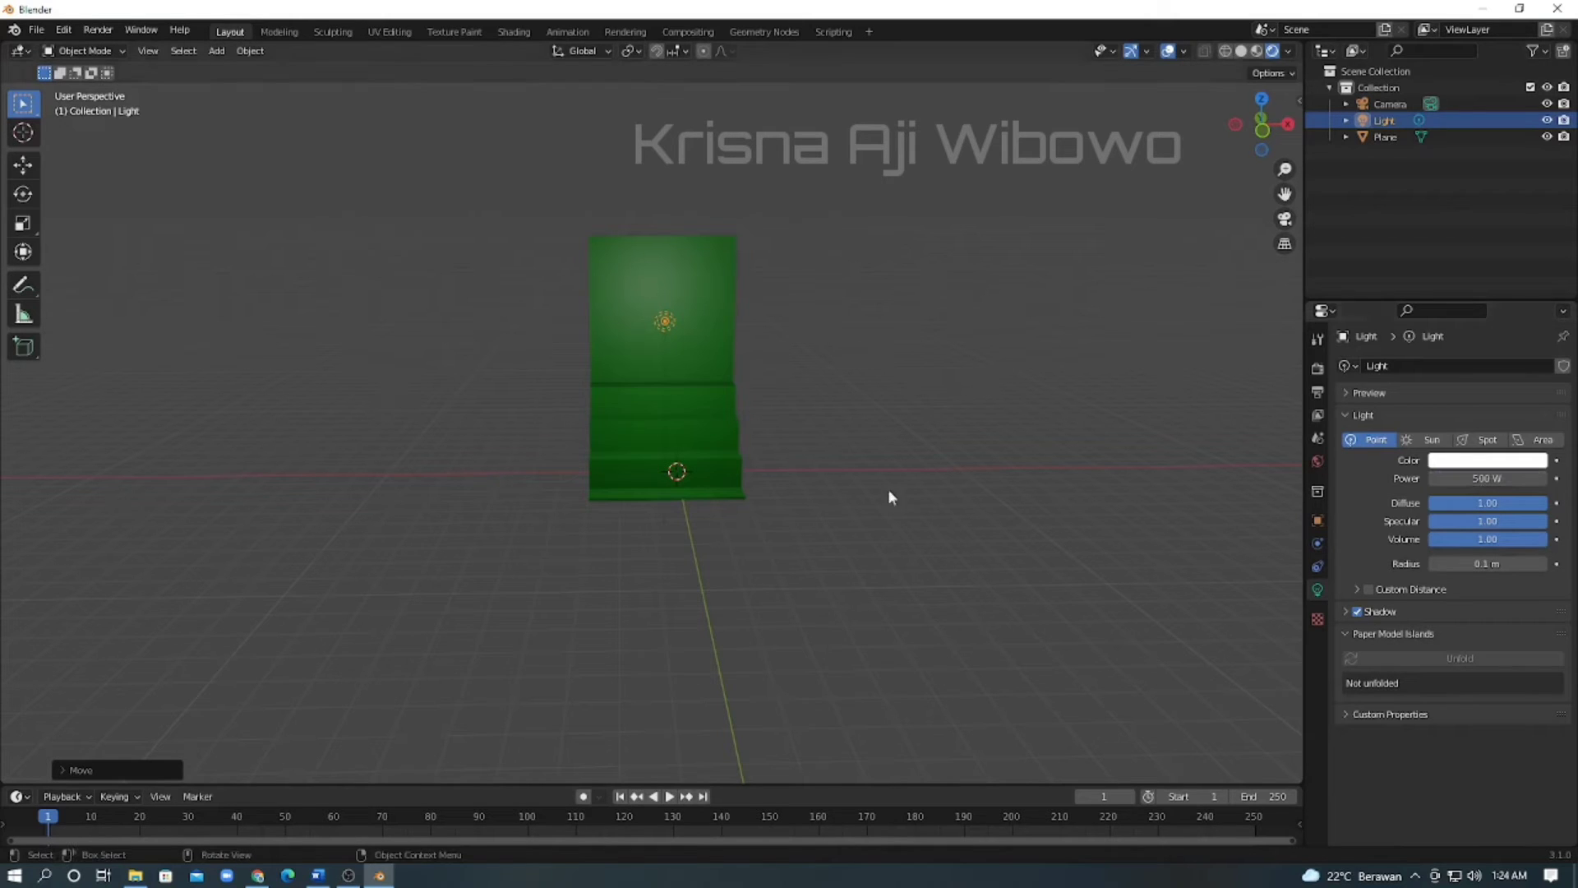
Duplicate the point light and move the copy about 3.8 m along Y toward the back wall.
{"action": "middle_click_drag", "start_coordinate": [679, 351], "coordinate": [845, 339]}
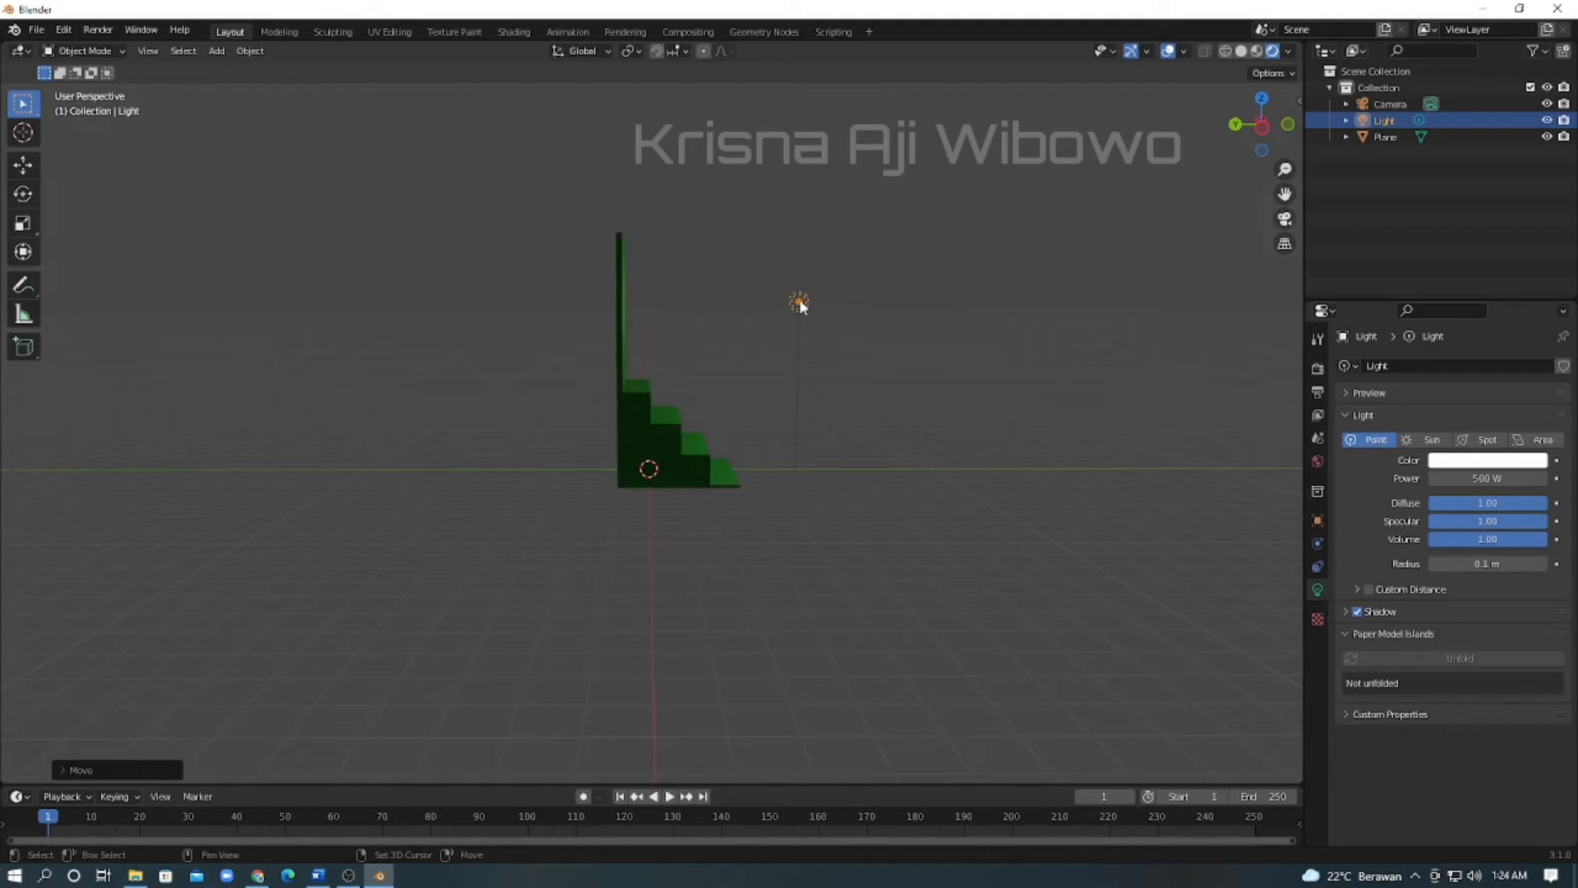
{"action": "key", "text": "shift+d"}
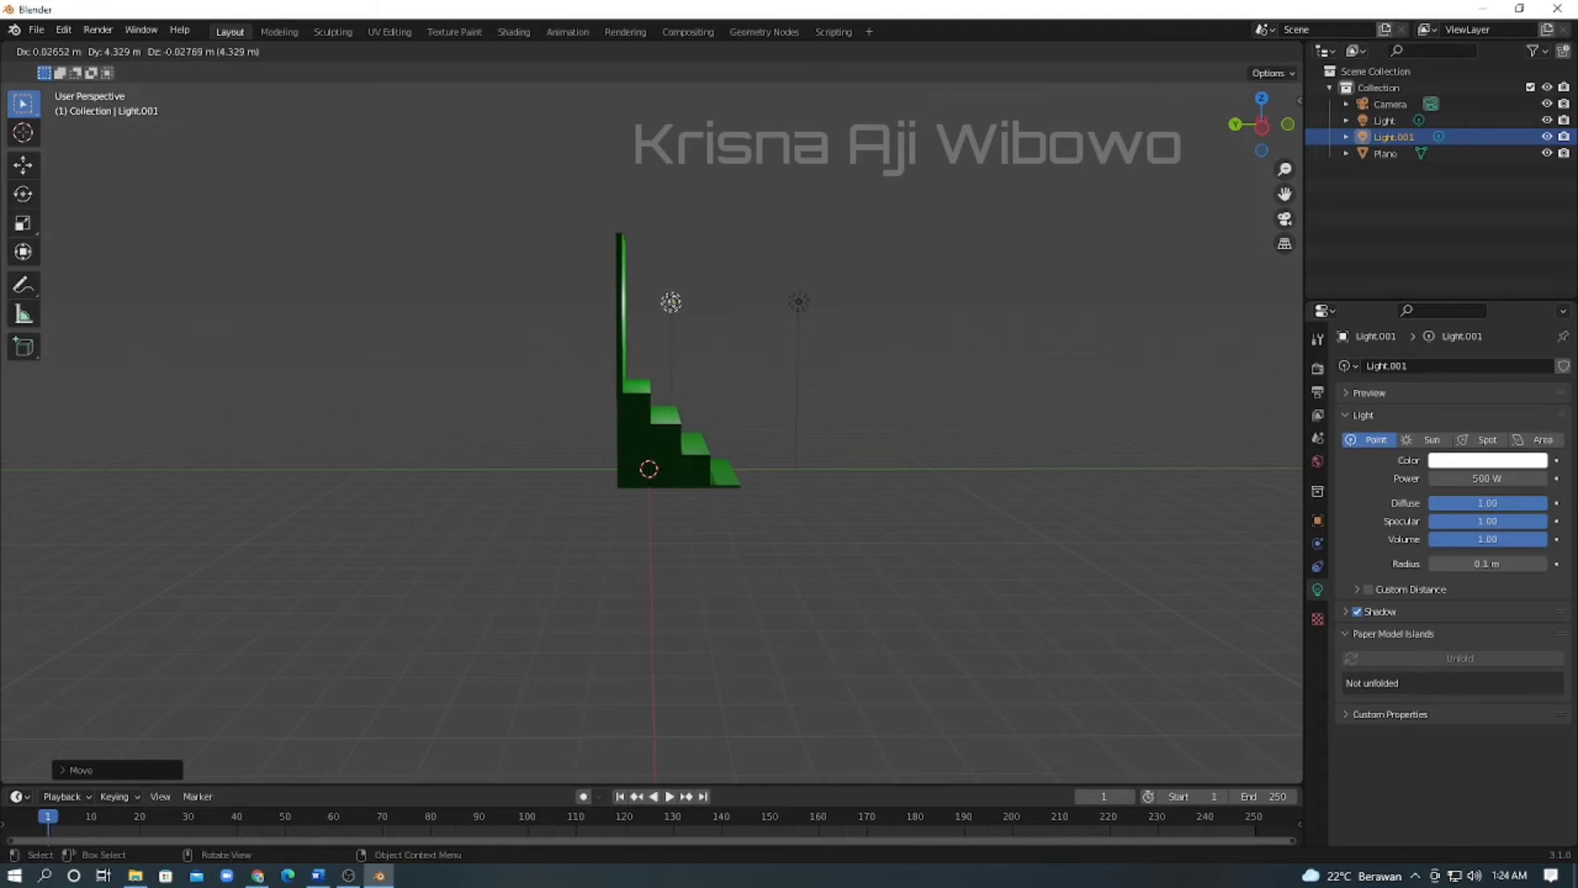
{"action": "key", "text": "y"}
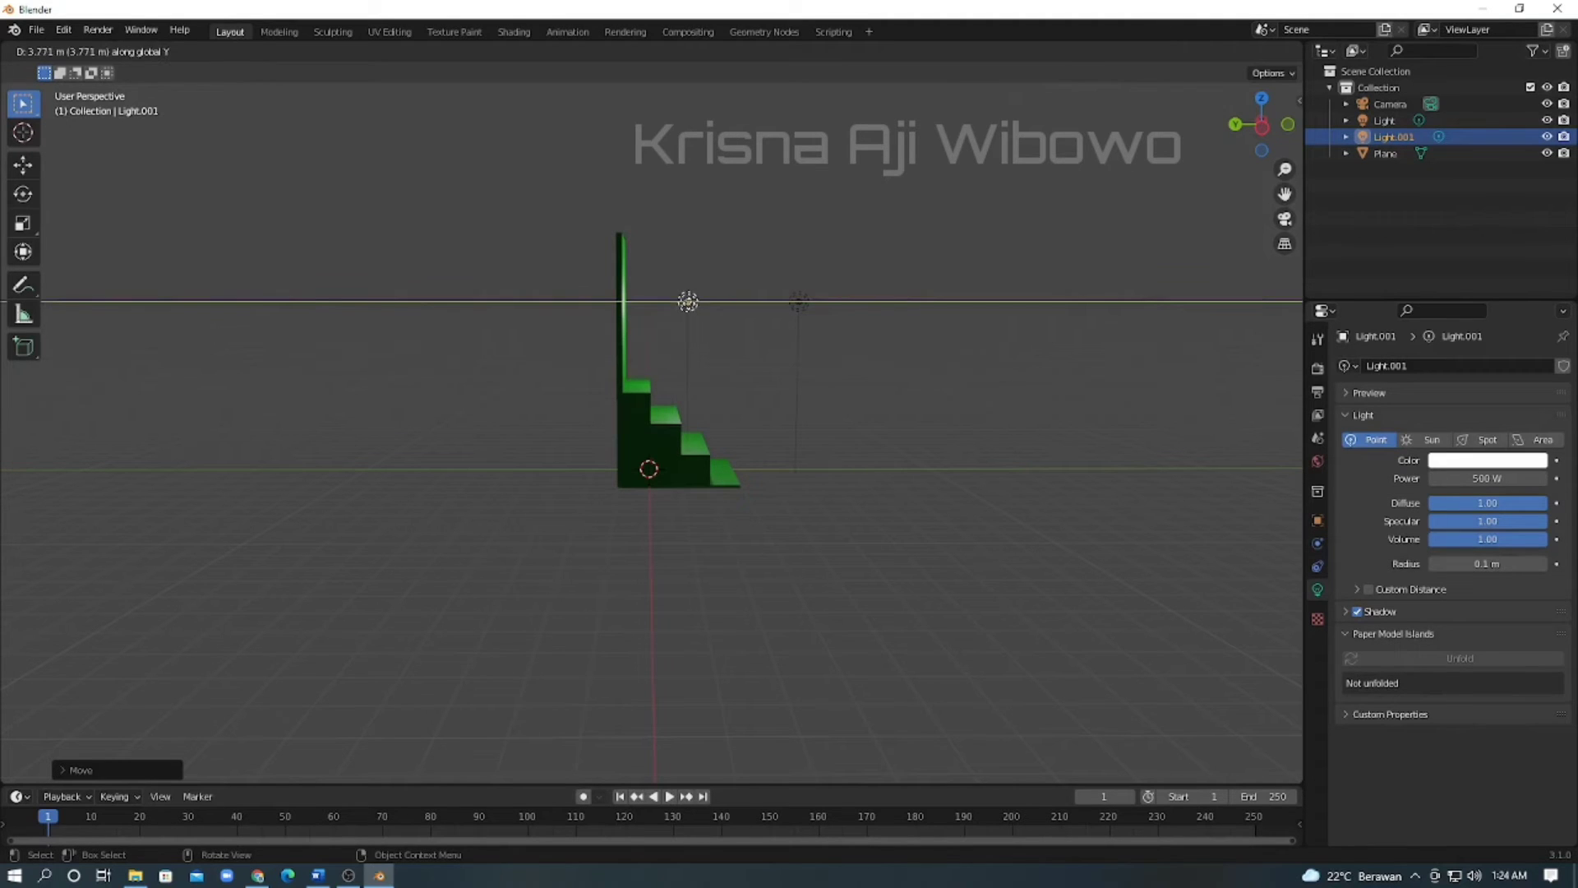
{"action": "left_click", "coordinate": [826, 308]}
Move the duplicated light about 4.2 m along negative X, beyond the wall's side edge, and fine-tune its position along Y.
{"action": "middle_click_drag", "start_coordinate": [826, 307], "coordinate": [650, 335]}
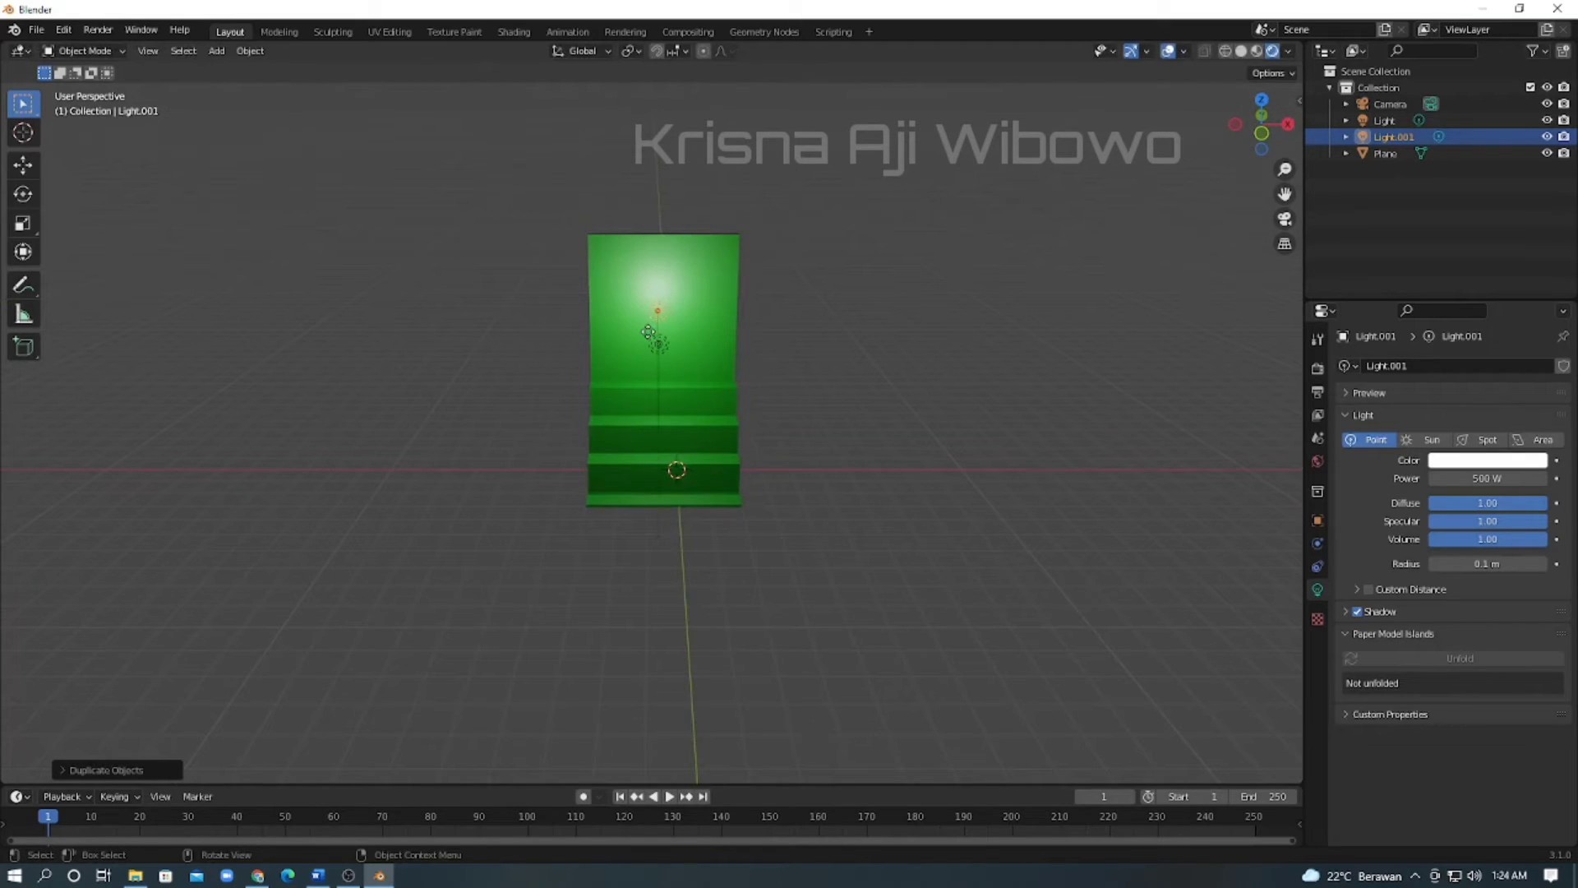
{"action": "key", "text": "g"}
{"action": "key", "text": "x"}
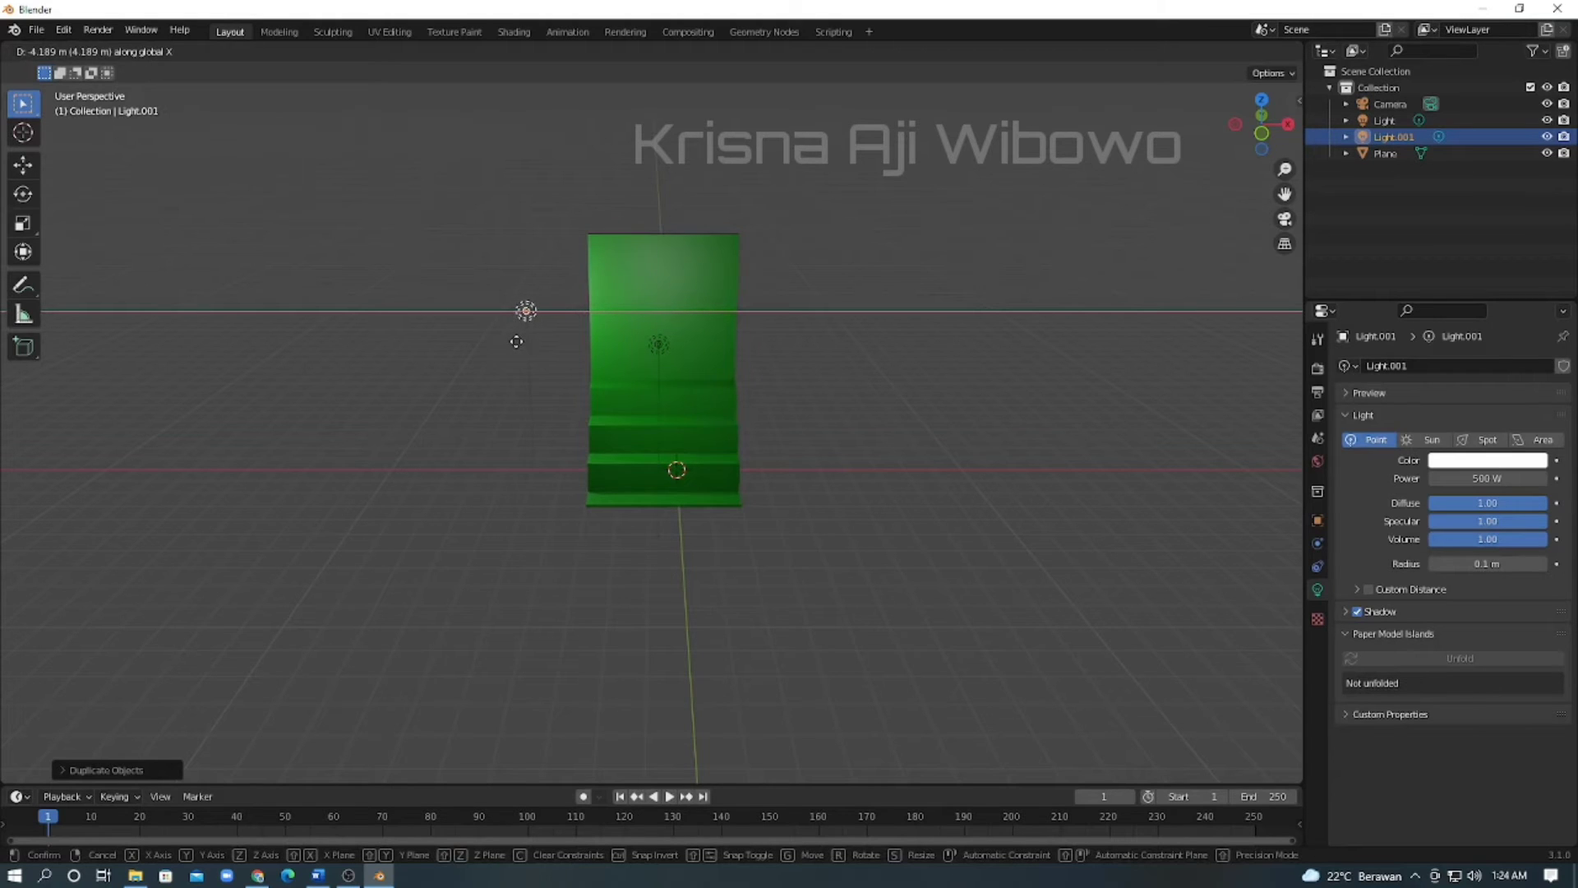
{"action": "left_click", "coordinate": [516, 341]}
{"action": "middle_click_drag", "start_coordinate": [526, 342], "coordinate": [857, 363]}
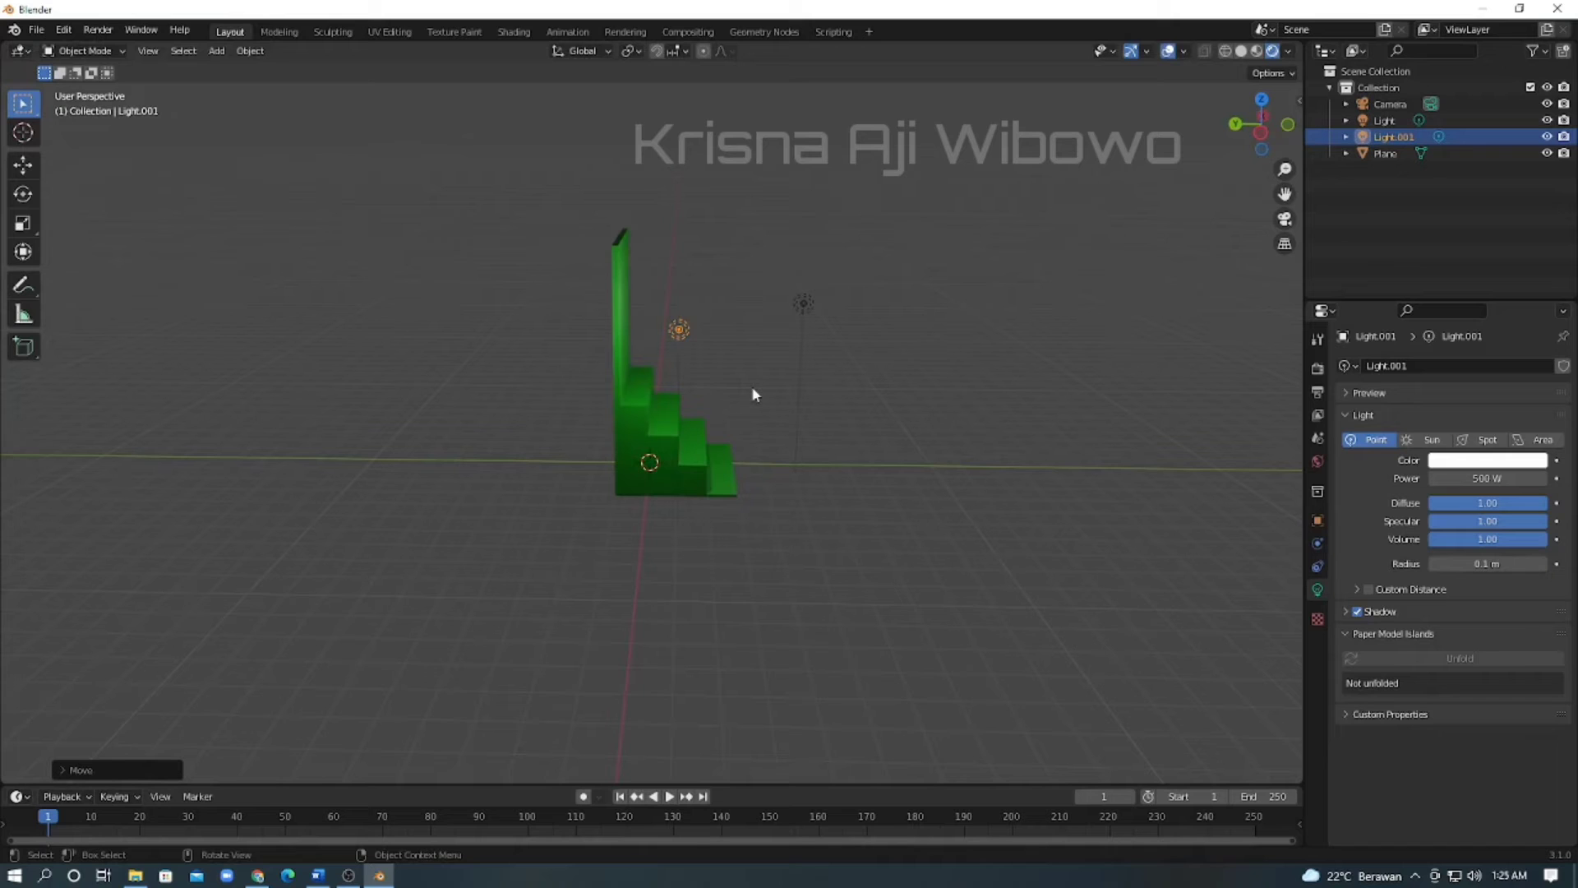
{"action": "key", "text": "g"}
{"action": "key", "text": "y"}
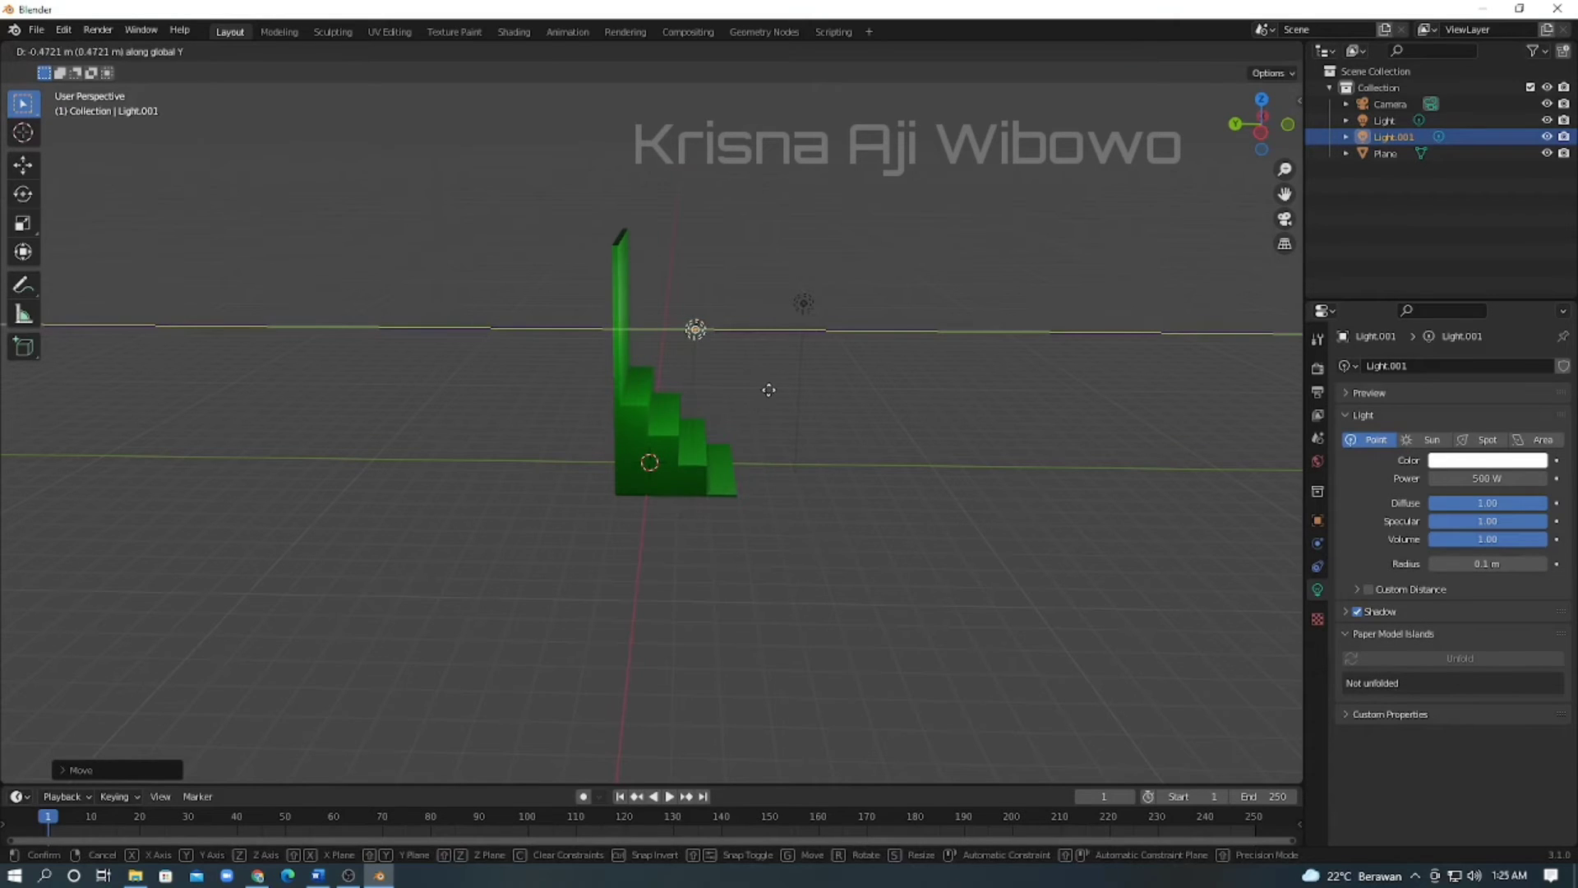
{"action": "left_click", "coordinate": [752, 387]}
Duplicate the side light and move the copy about 9.6 m along X to the opposite side of the wall.
{"action": "middle_click_drag", "start_coordinate": [782, 381], "coordinate": [582, 380]}
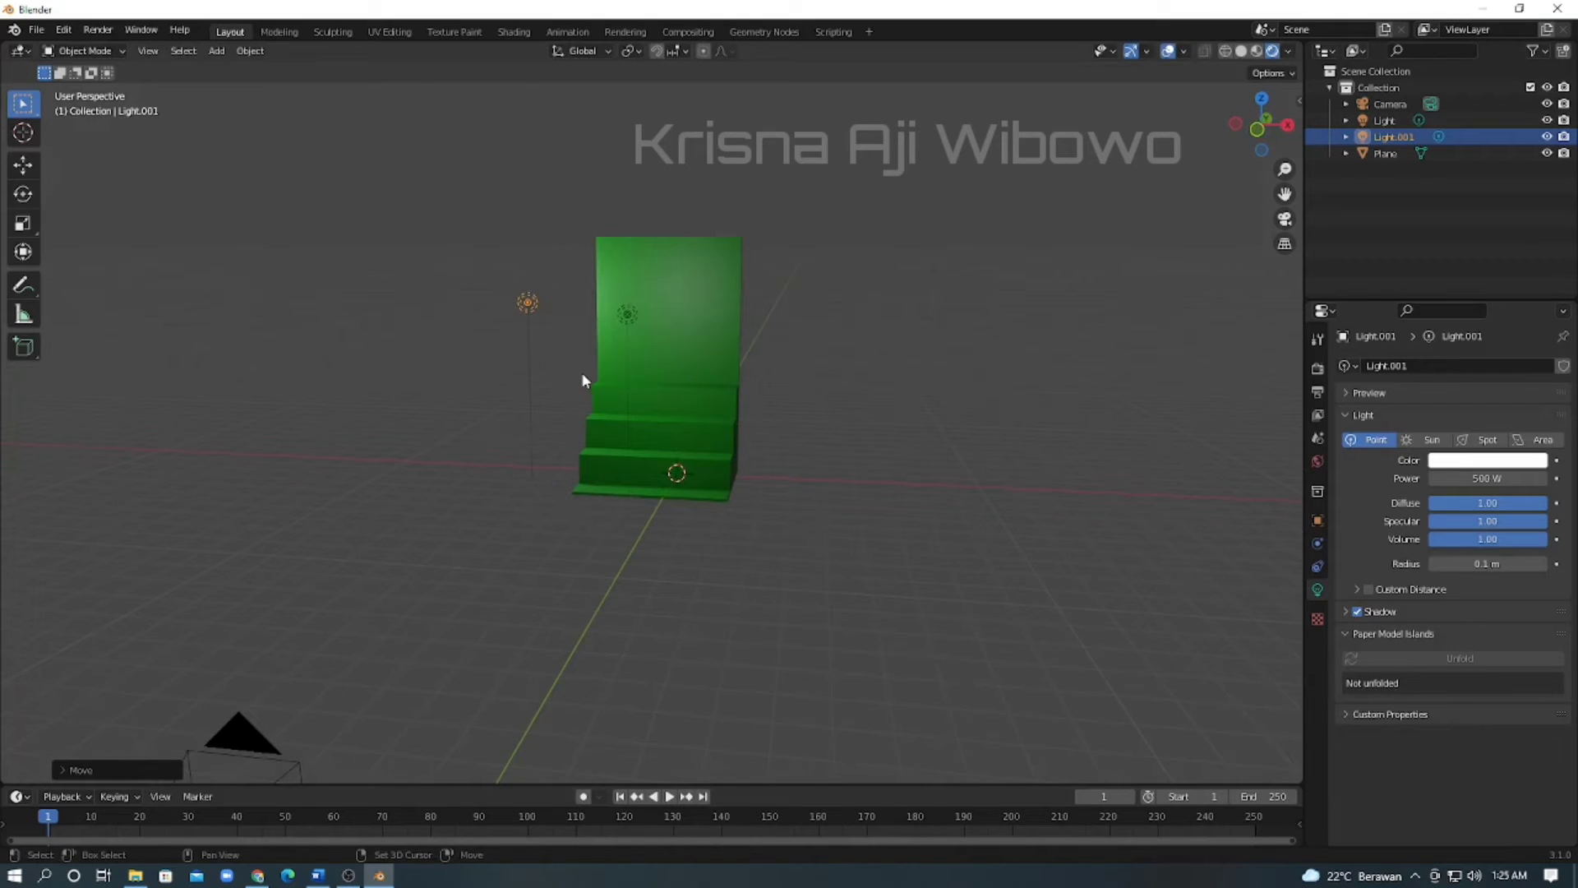
{"action": "key", "text": "shift+d"}
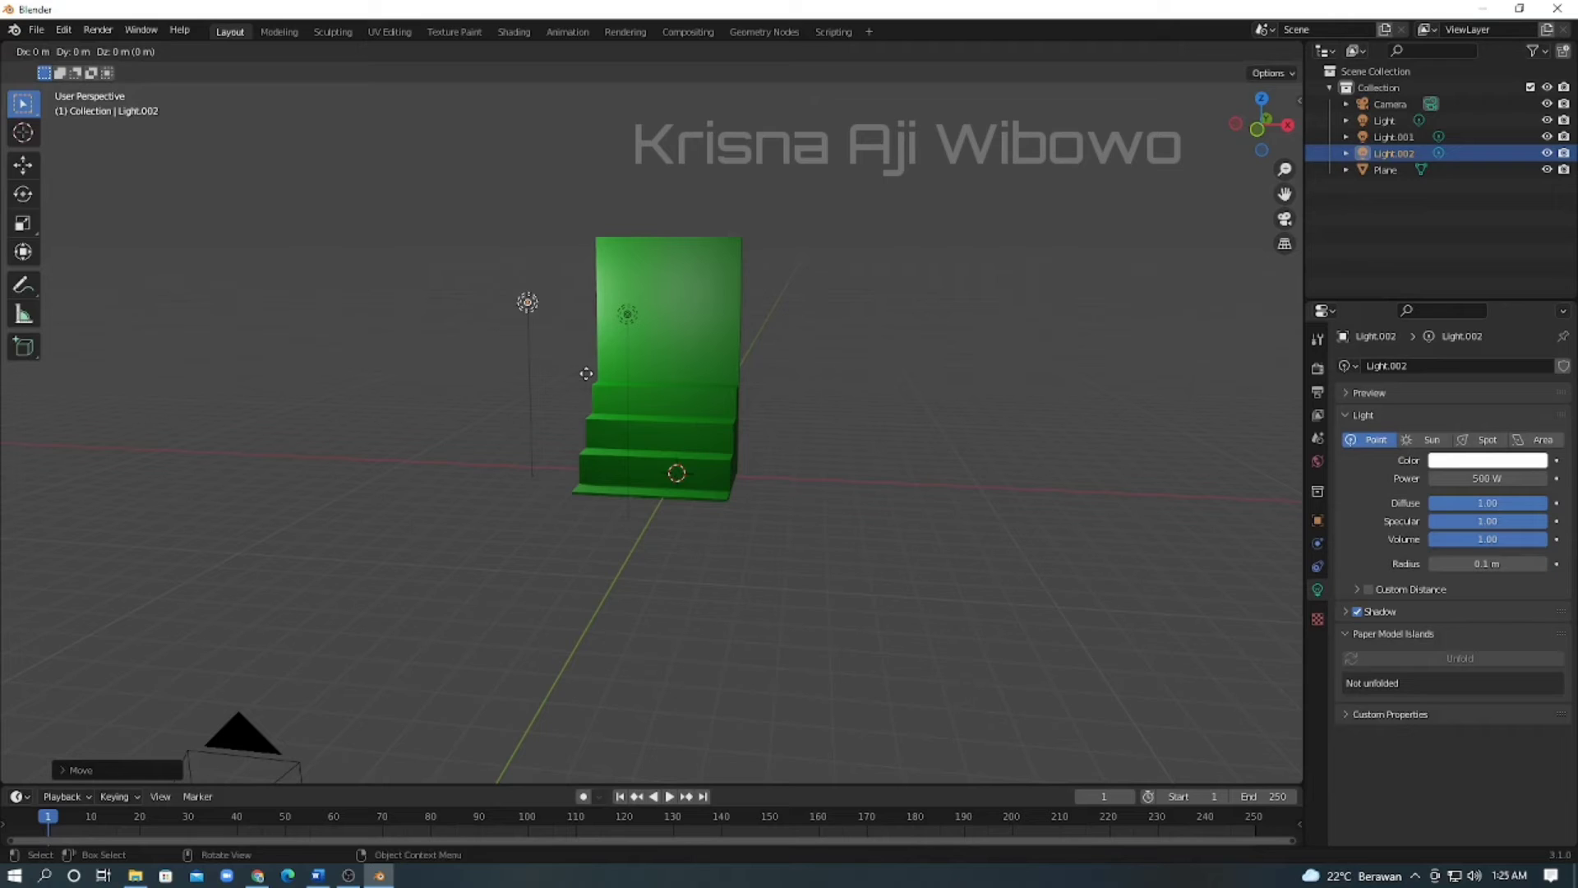
{"action": "key", "text": "x"}
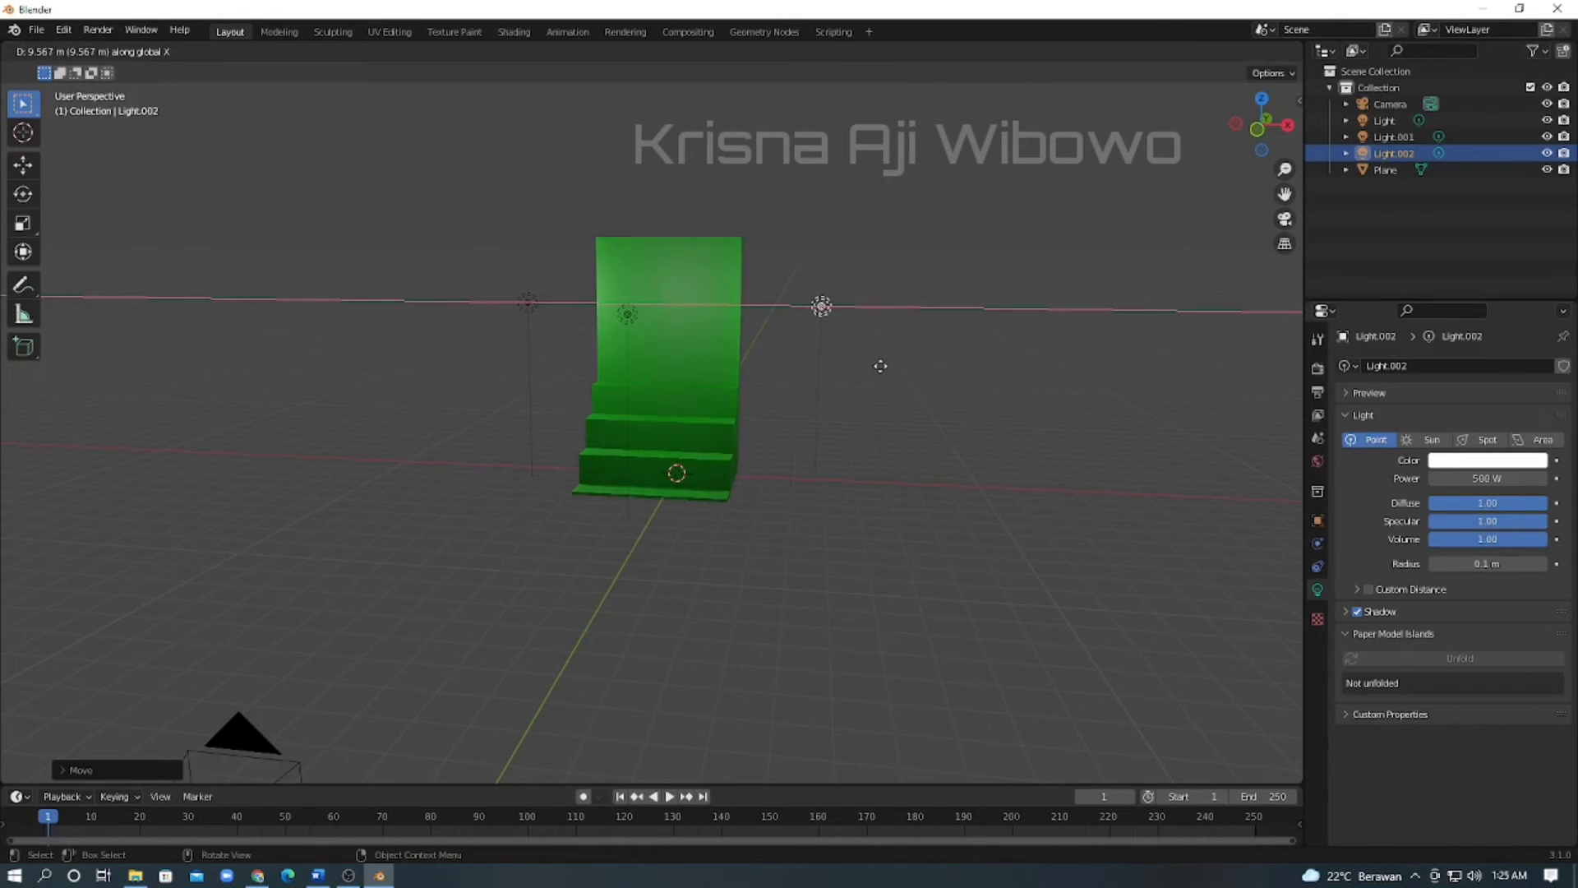
{"action": "left_click", "coordinate": [879, 366]}
Set the power of the new side light, Light.002, to 200 W.
{"action": "middle_click_drag", "start_coordinate": [875, 418], "coordinate": [905, 393]}
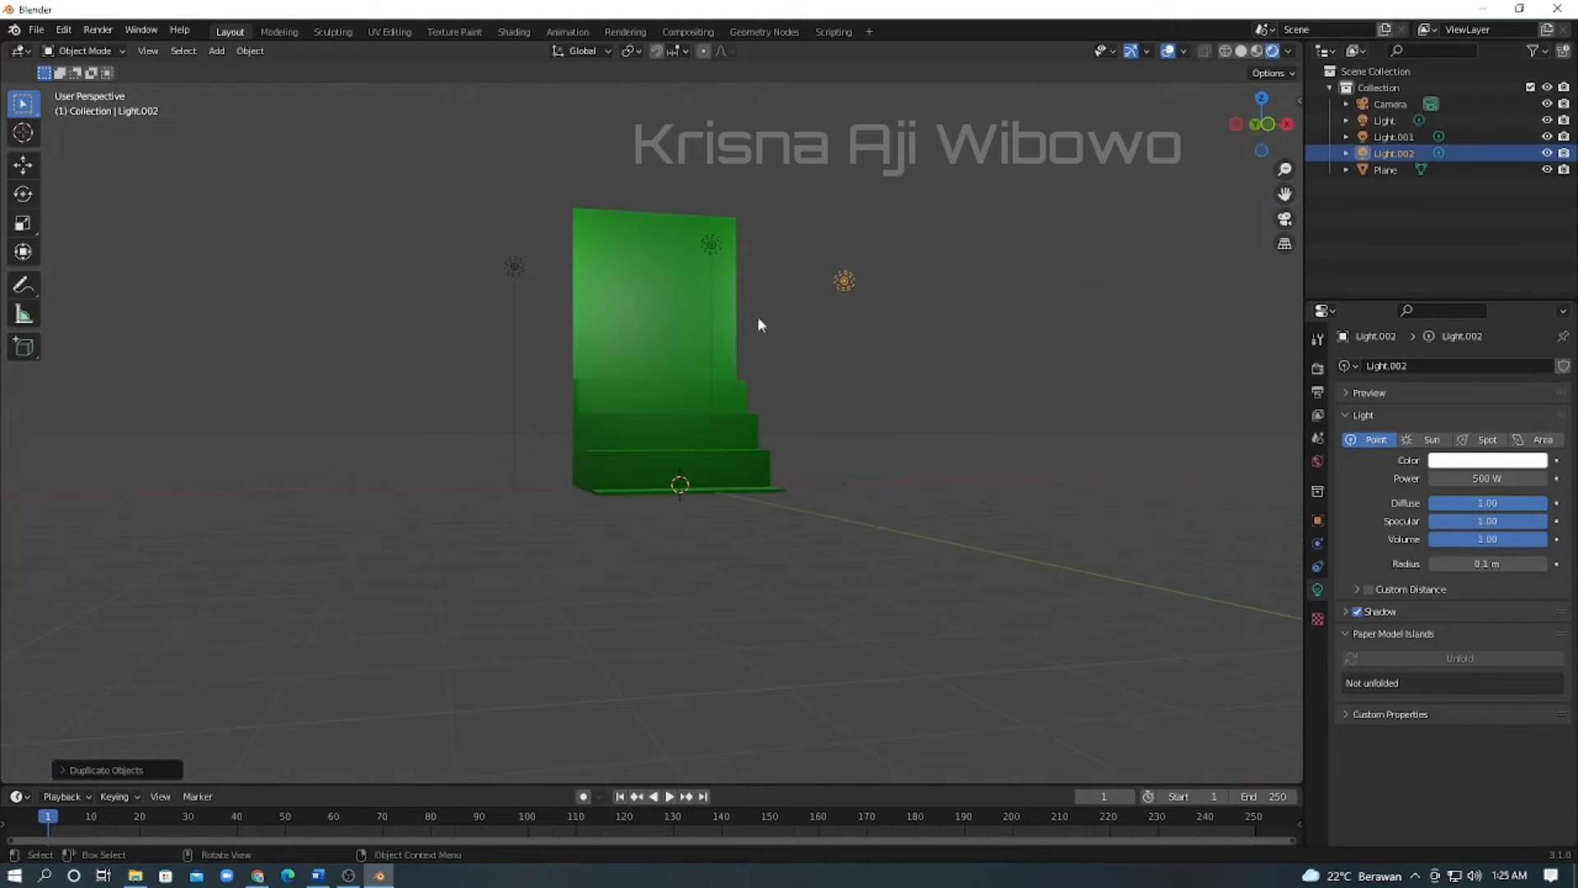
{"action": "middle_click_drag", "start_coordinate": [828, 328], "coordinate": [807, 342]}
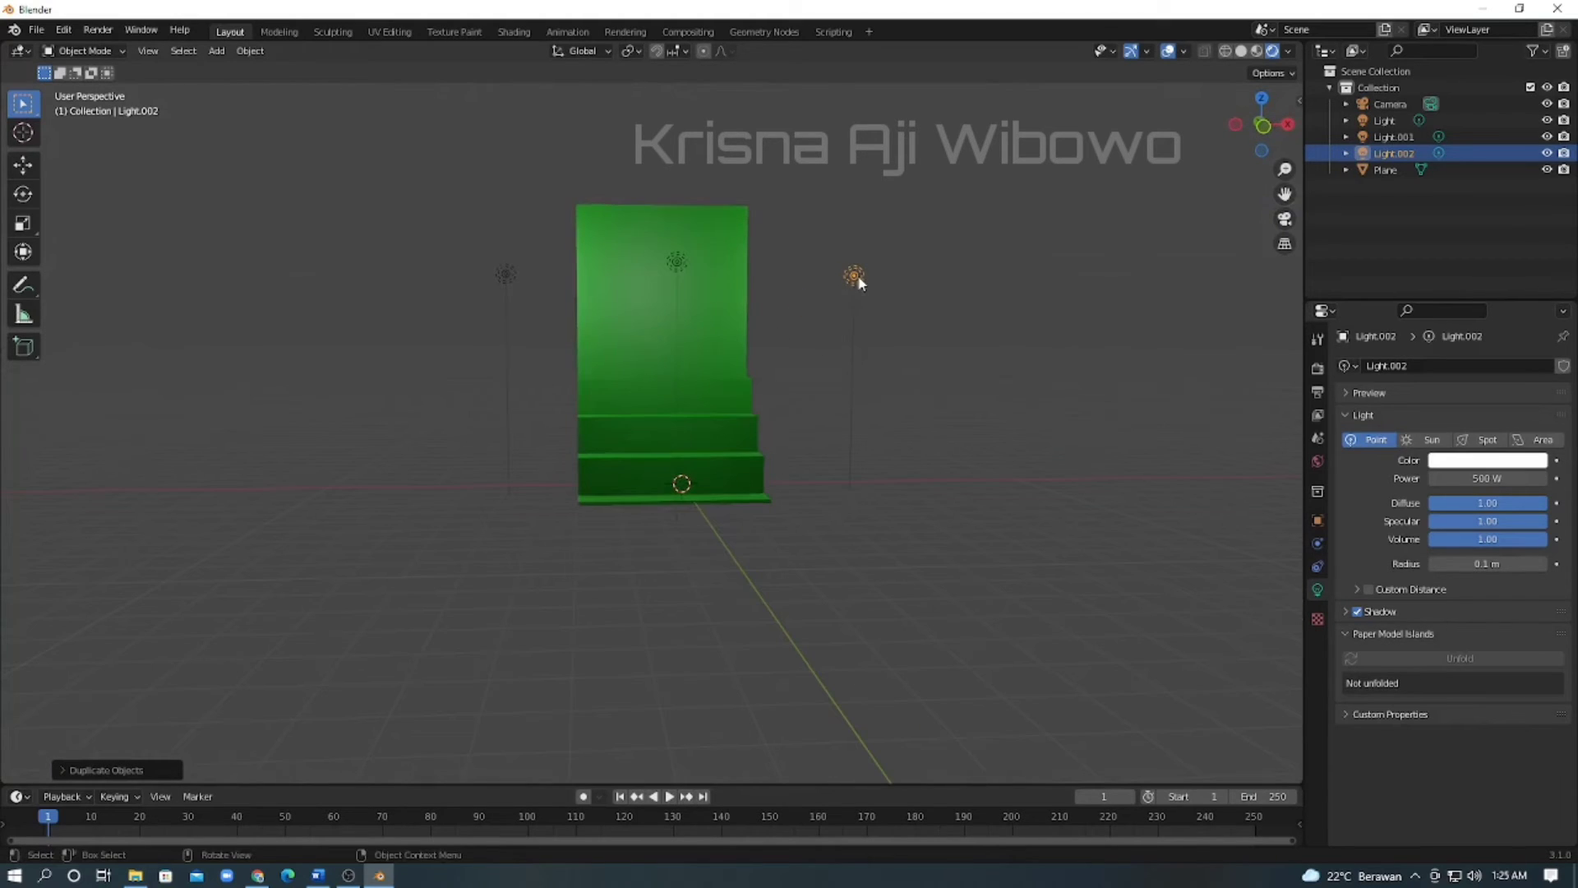
{"action": "left_click", "coordinate": [1482, 477]}
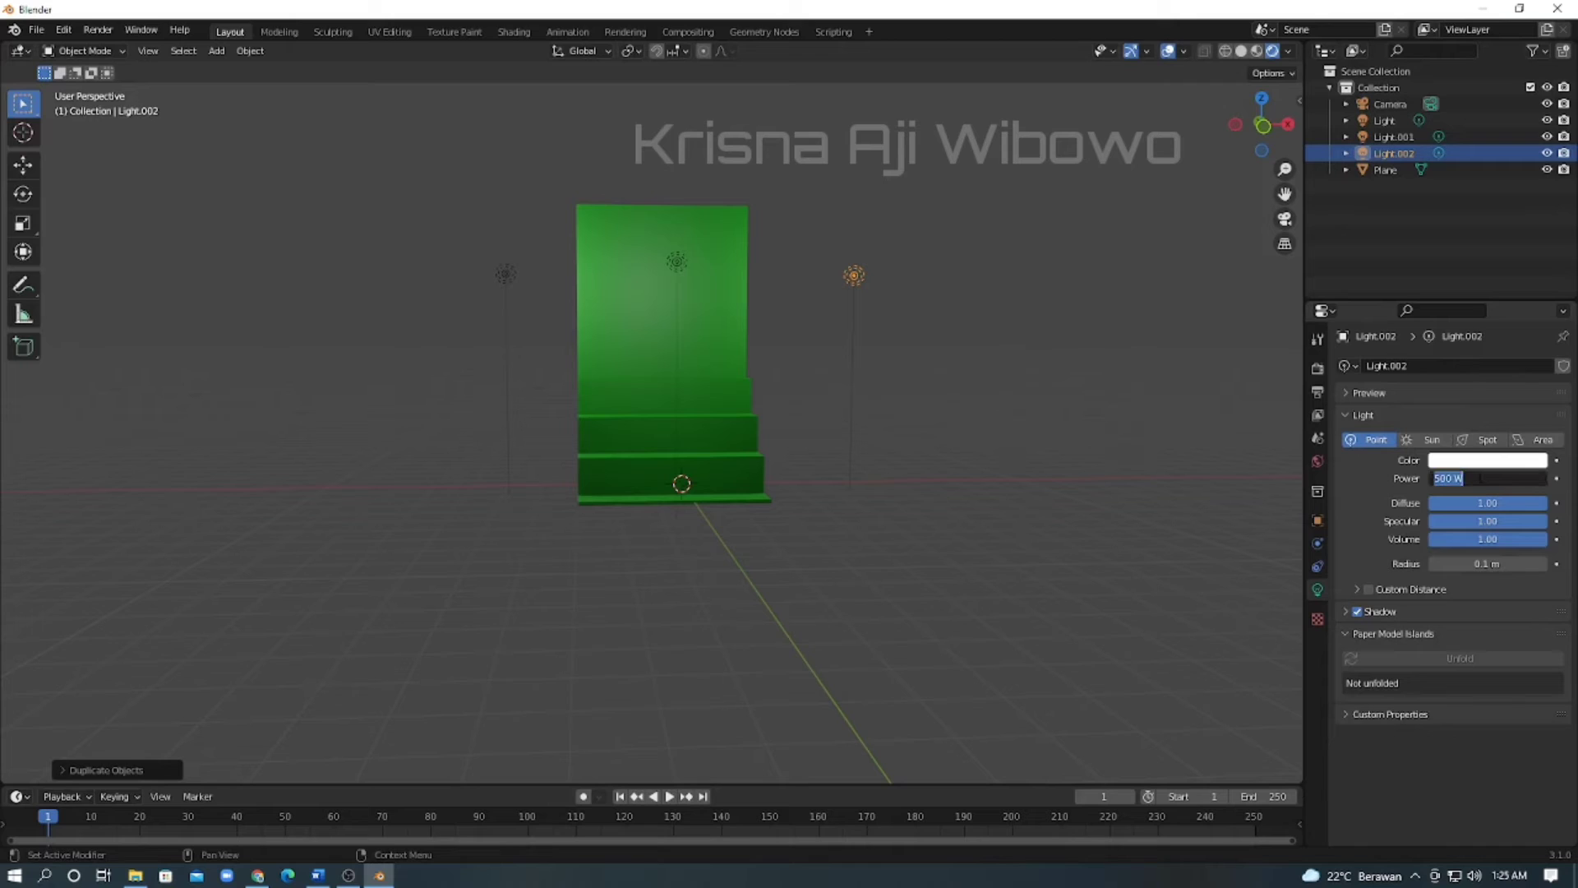
{"action": "type", "text": "200"}
{"action": "key", "text": "Return"}
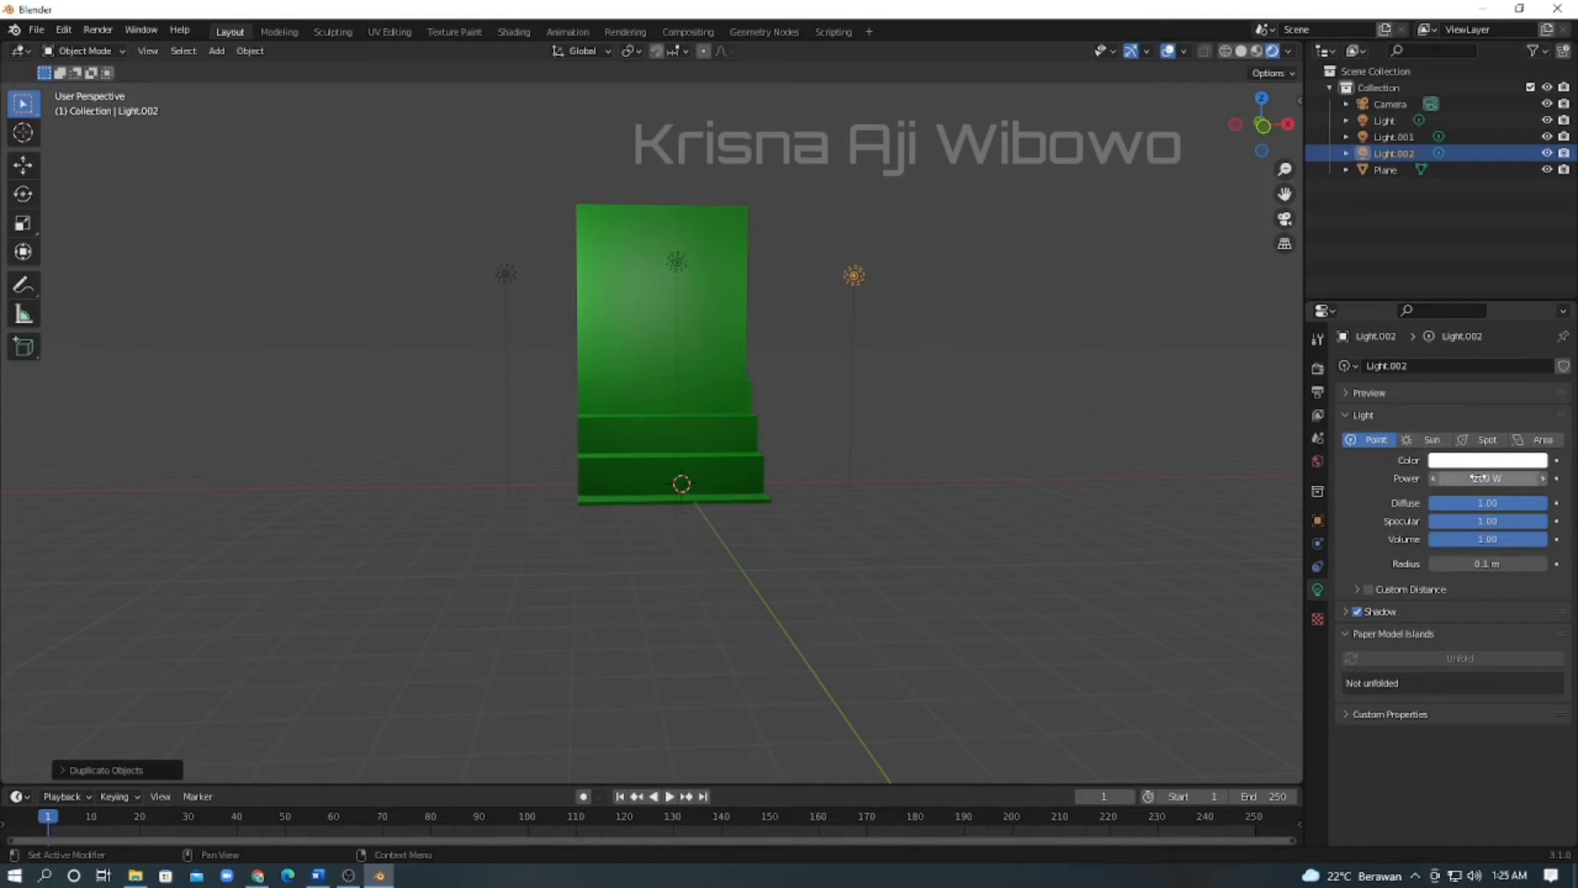
Select the opposite side light, Light.001, and set its power to 200 W.
{"action": "left_click", "coordinate": [504, 276]}
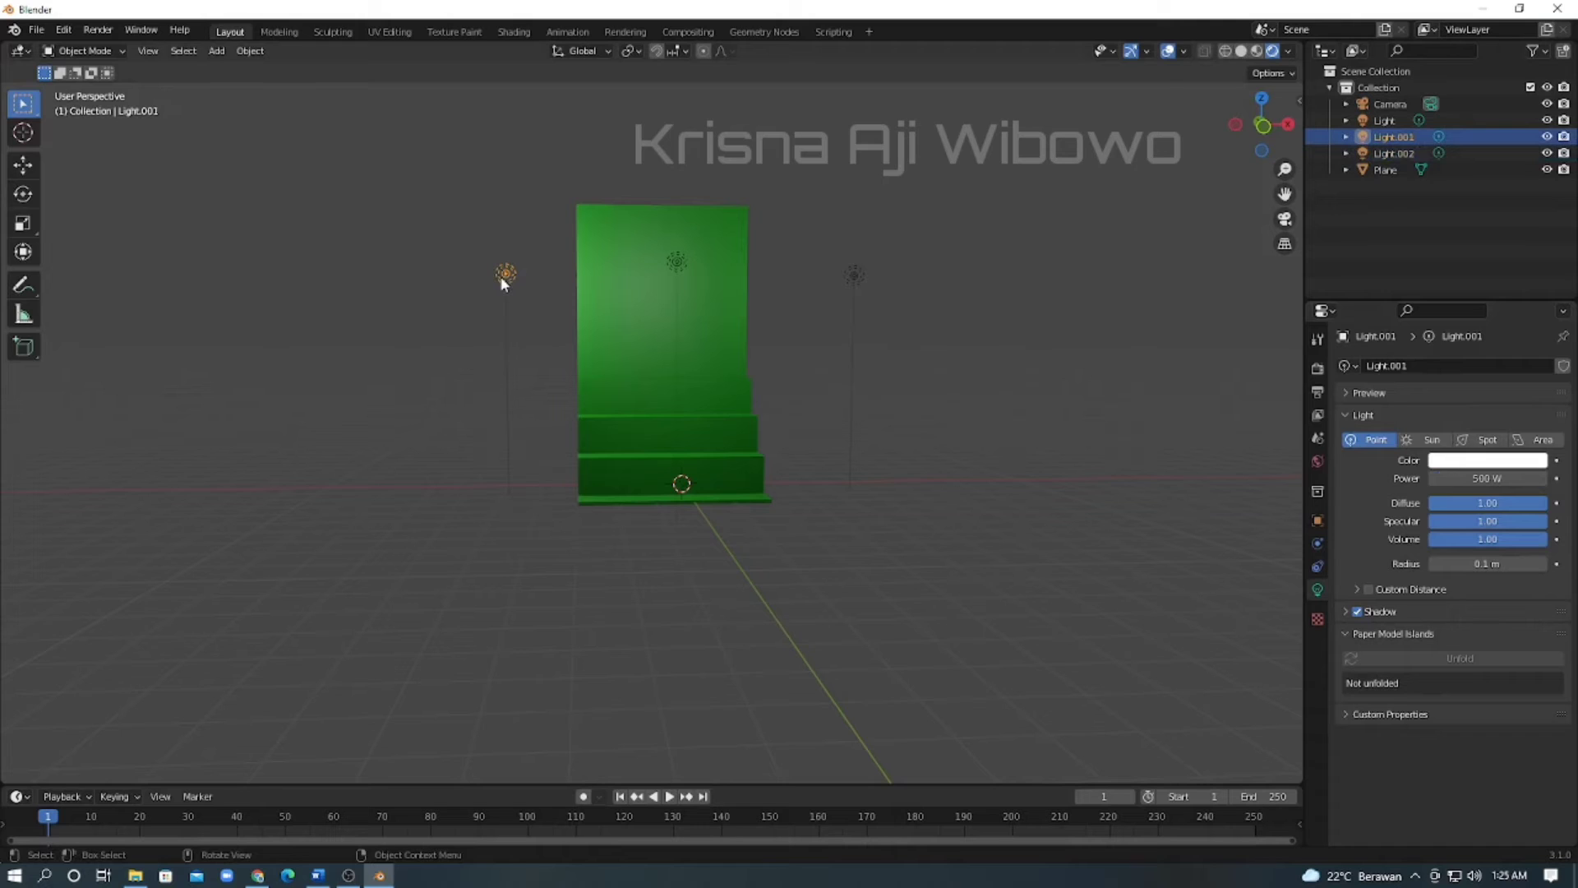
{"action": "key", "text": "KP_2"}
{"action": "key", "text": "KP_0"}
{"action": "key", "text": "KP_0"}
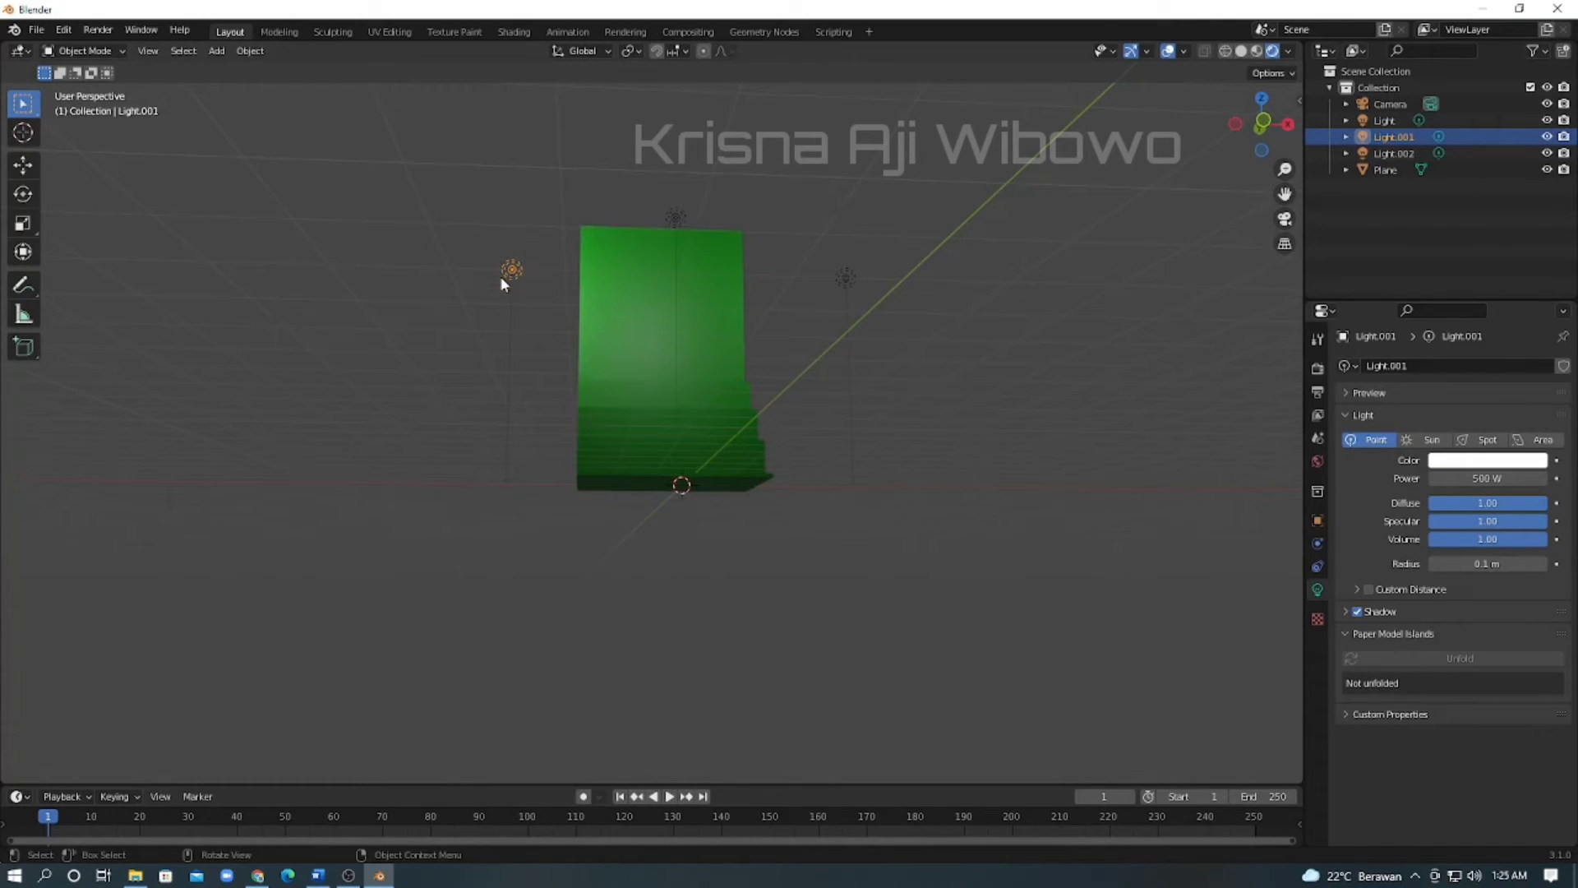
{"action": "left_click", "coordinate": [1490, 476]}
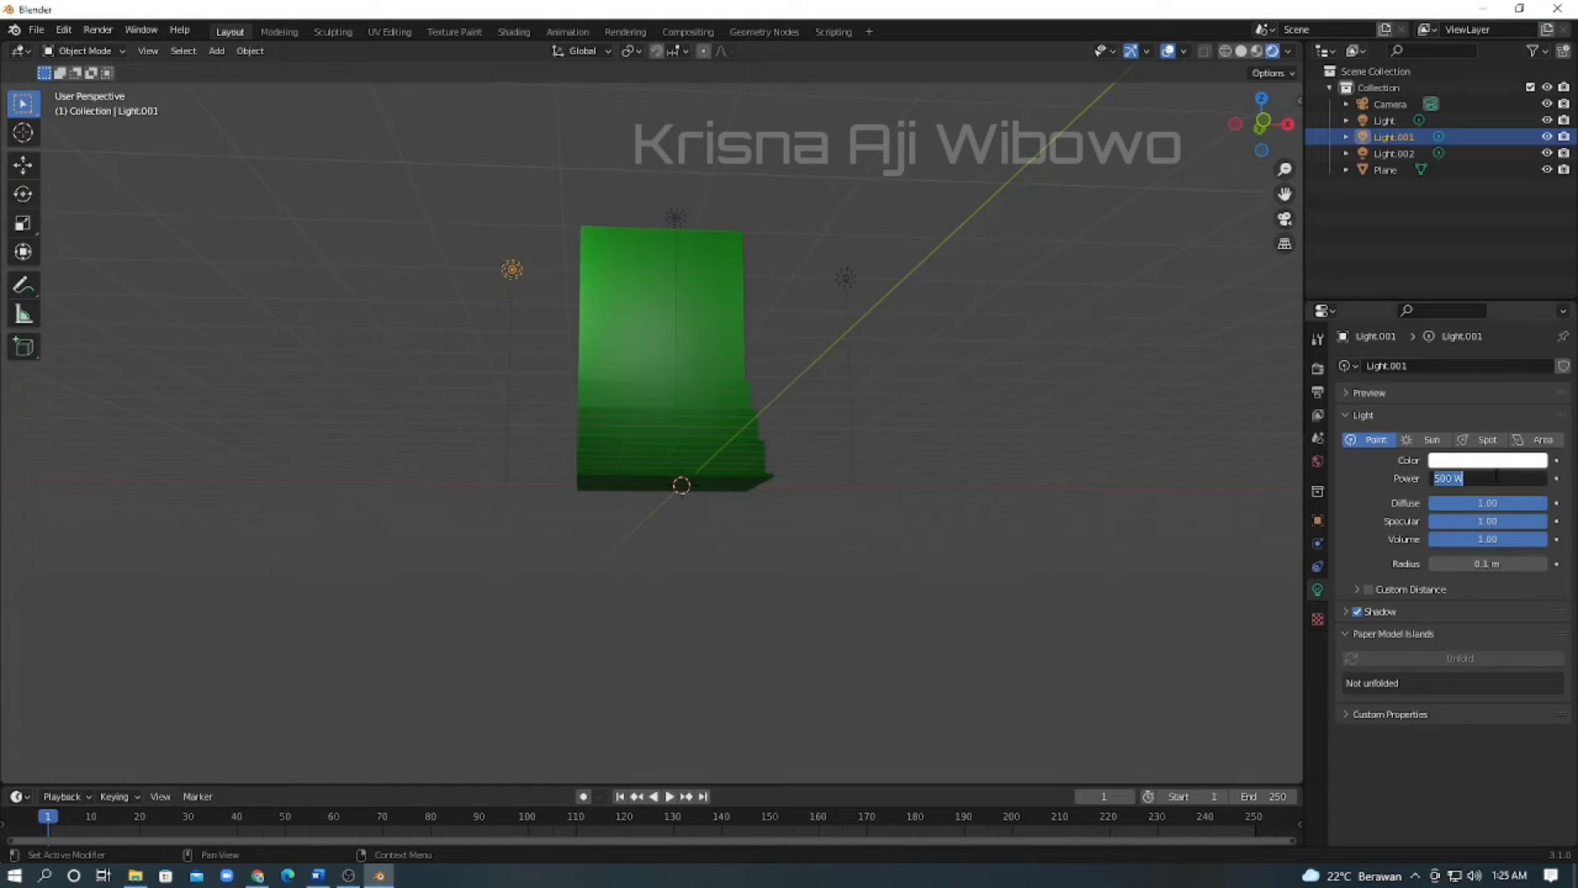
{"action": "type", "text": "200"}
{"action": "key", "text": "Return"}
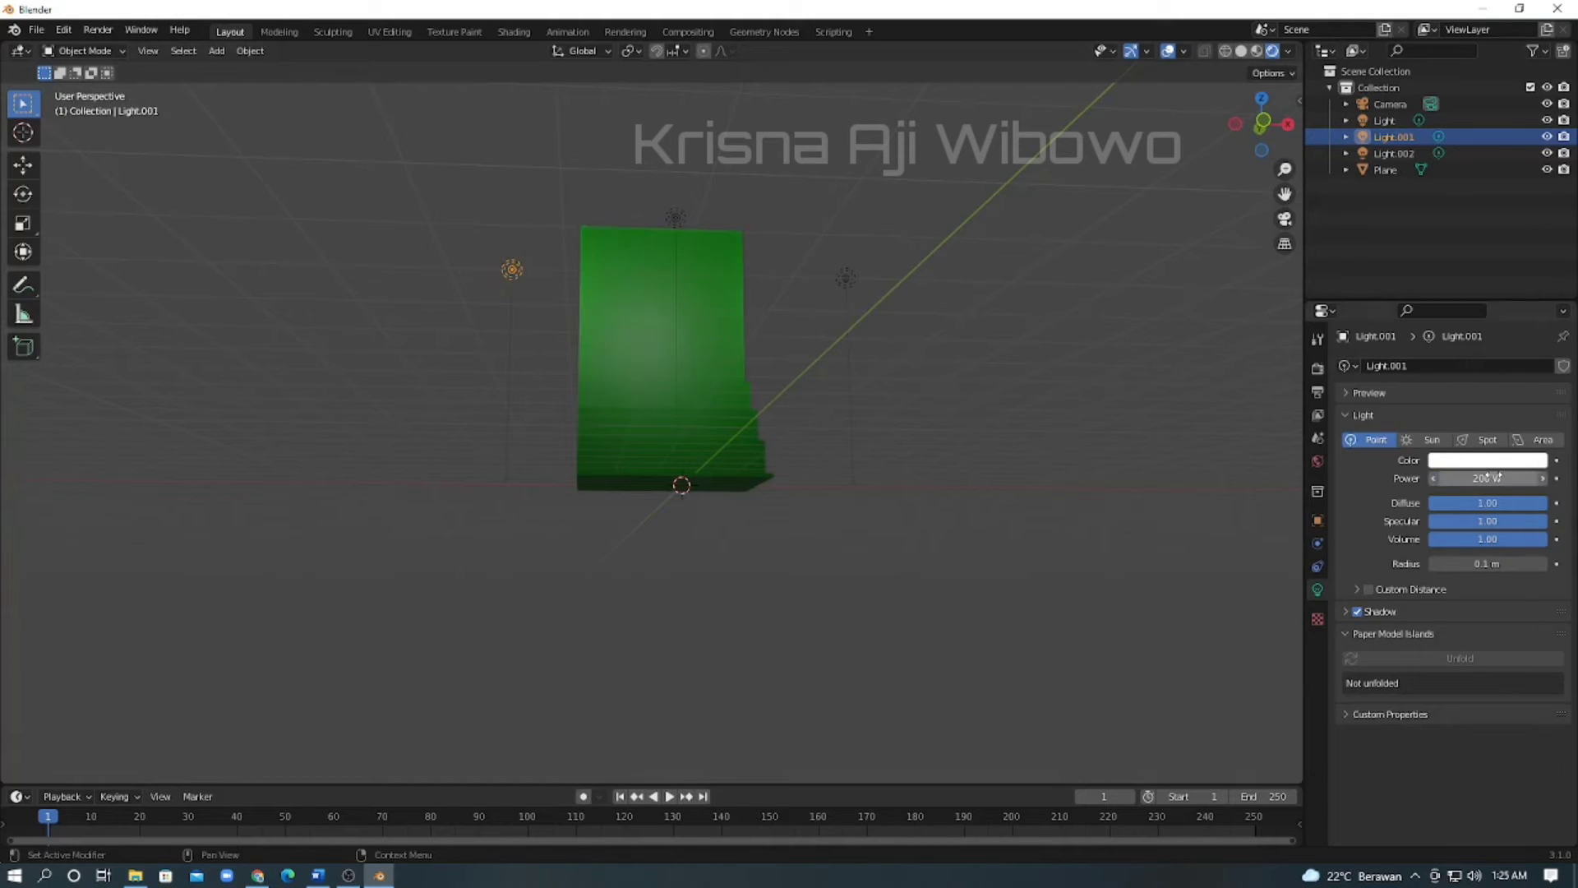
{"action": "middle_click_drag", "start_coordinate": [896, 437], "coordinate": [943, 508]}
{"action": "scroll", "coordinate": [588, 495], "scroll_direction": "up", "scroll_amount": 5}
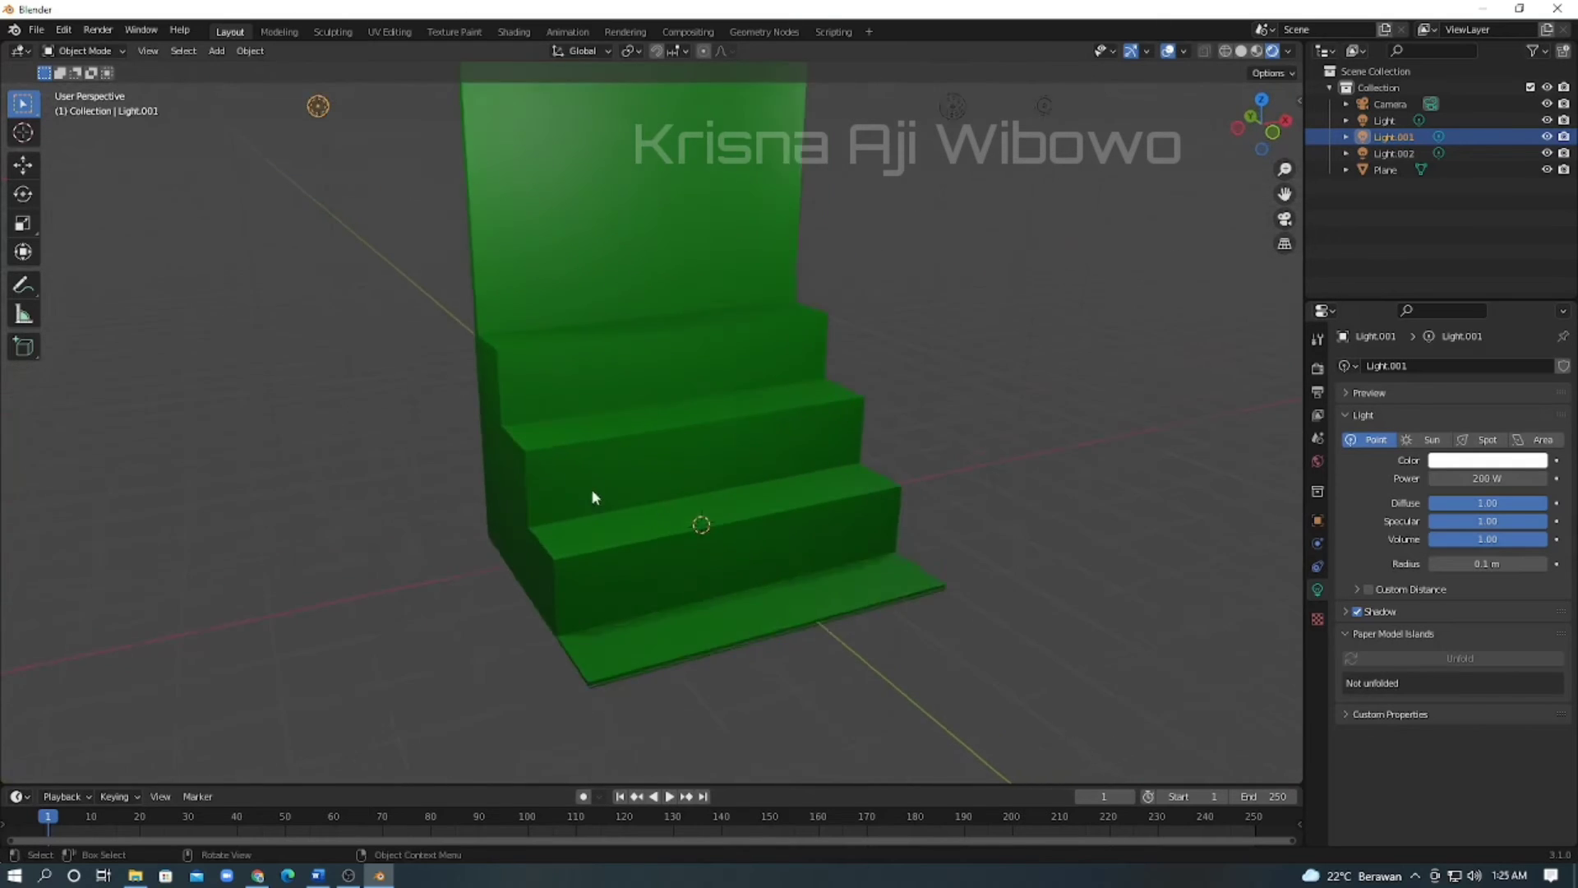
{"action": "middle_click_drag", "start_coordinate": [592, 490], "coordinate": [743, 476]}
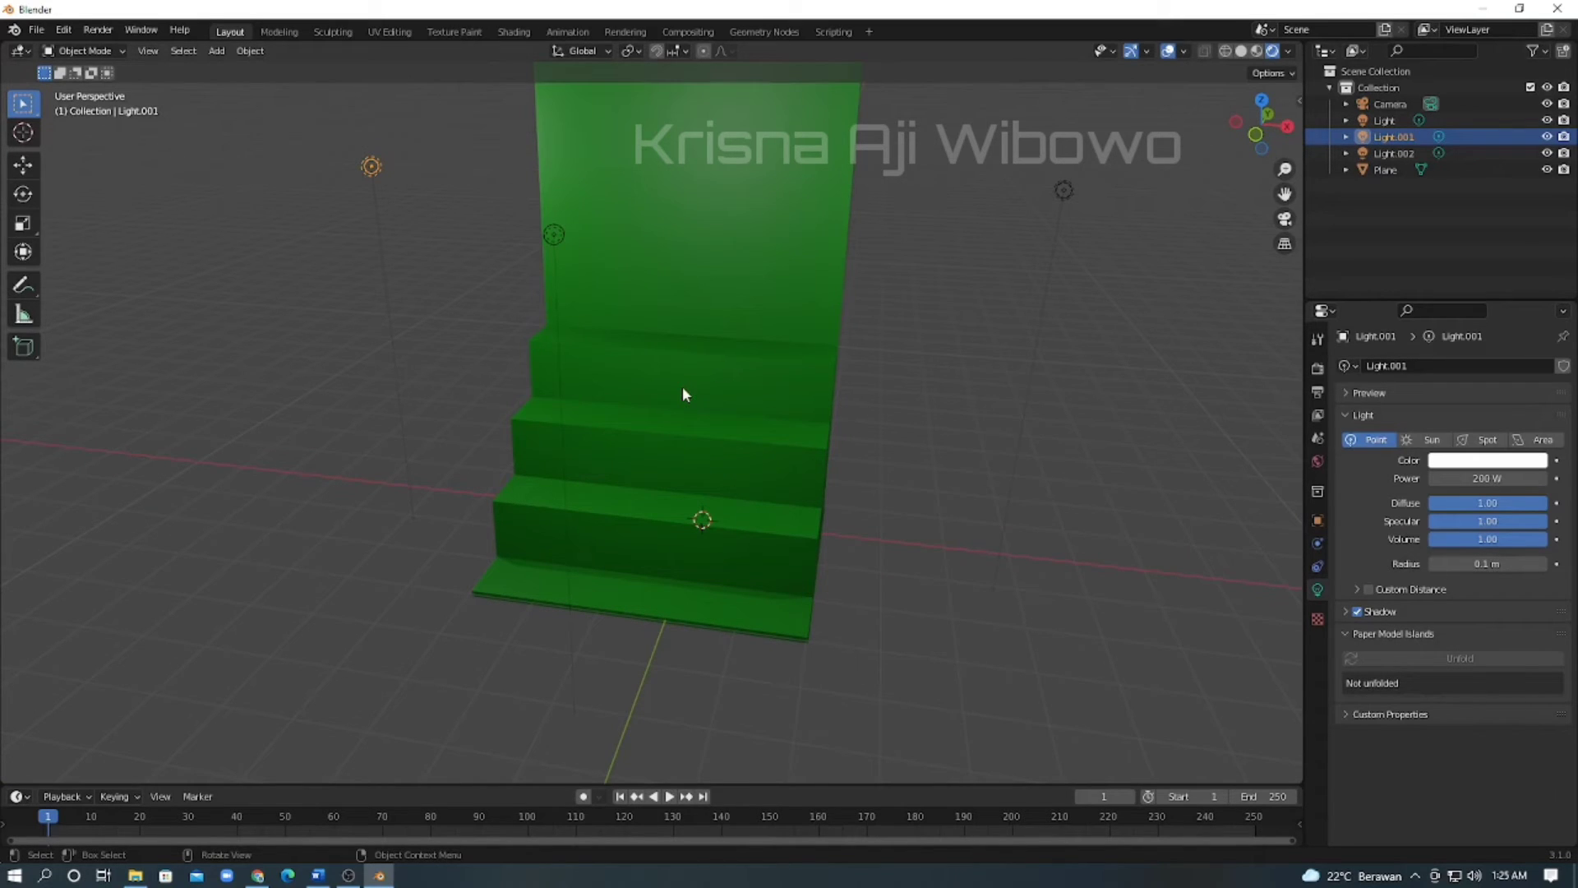
{"action": "scroll", "coordinate": [683, 389], "scroll_direction": "up", "scroll_amount": 1}
{"action": "scroll", "coordinate": [683, 391], "scroll_direction": "down", "scroll_amount": 2}
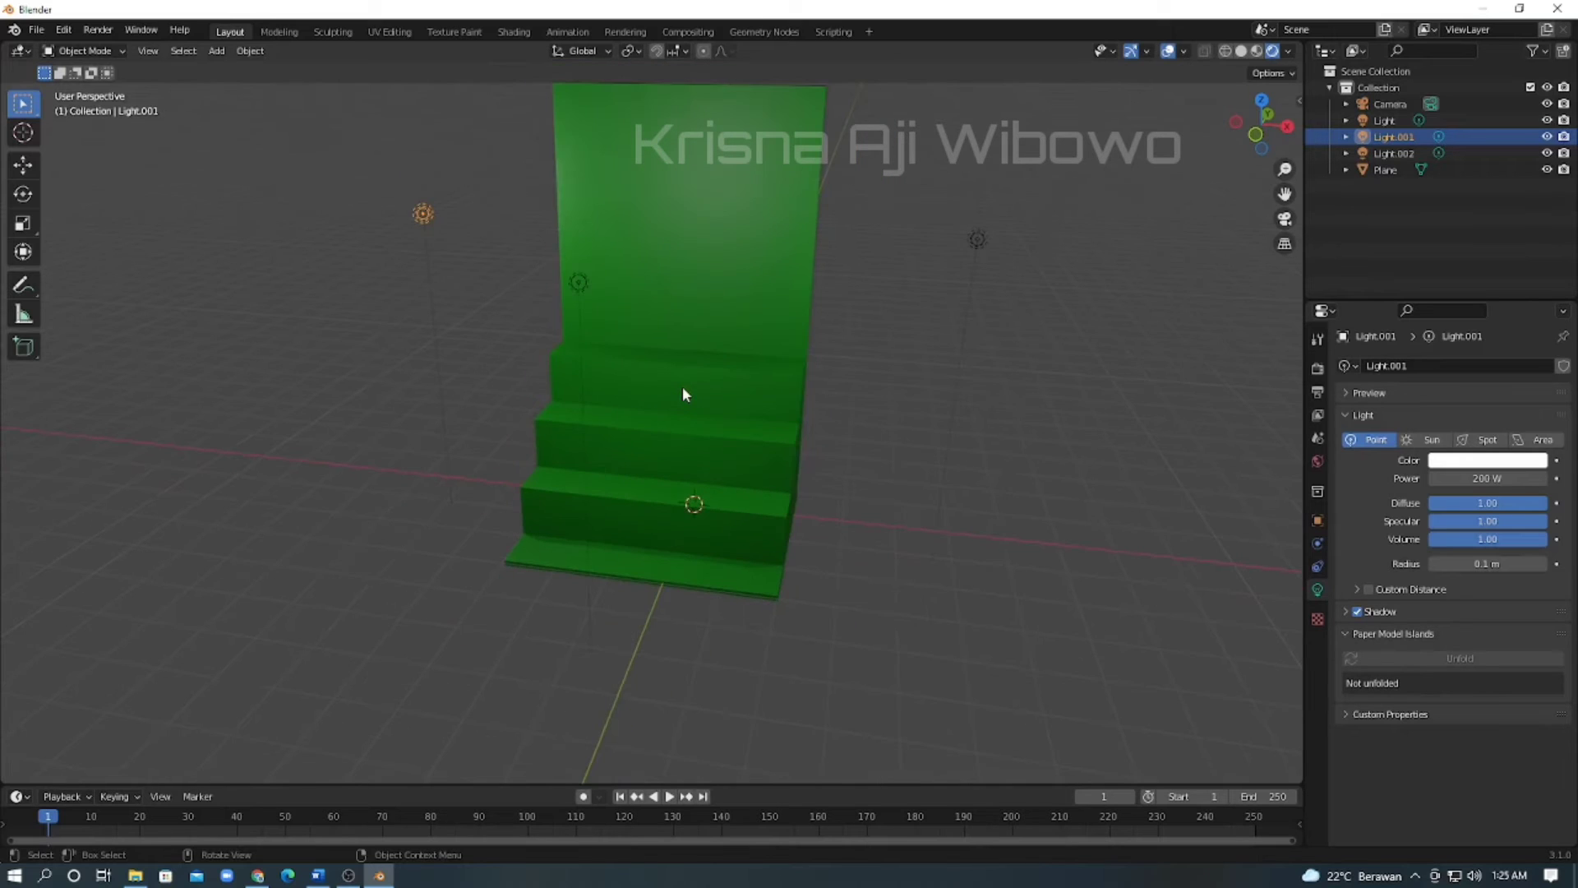
In Edit Mode on the stepped structure, add a vertical loop cut beside the first interior edge from negative X, slid about -0.85.
{"action": "middle_click_drag", "start_coordinate": [664, 366], "coordinate": [683, 370]}
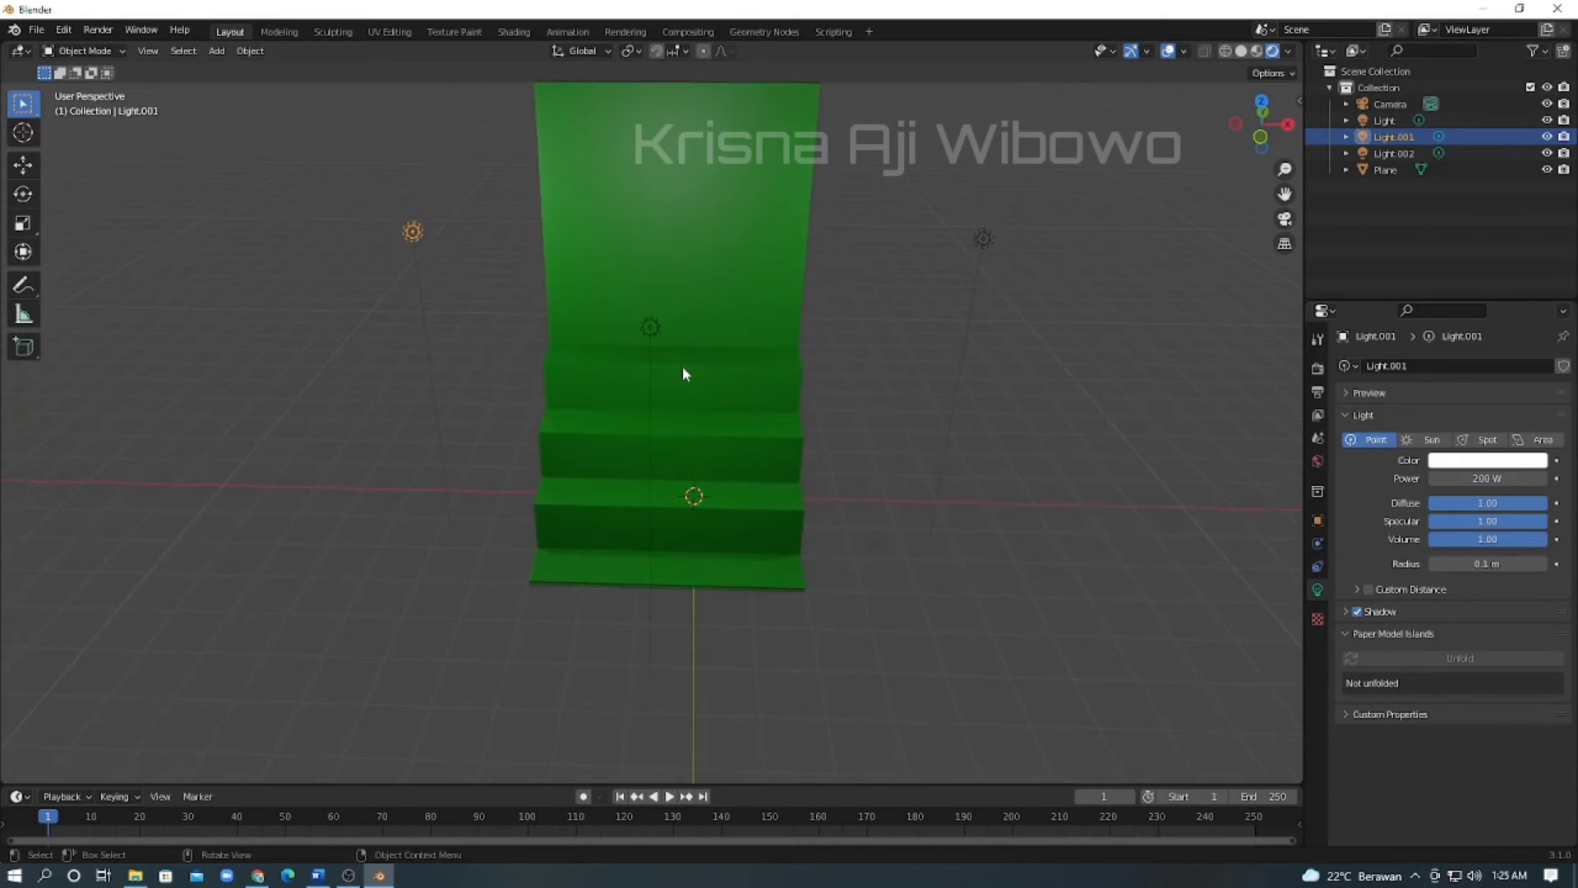
{"action": "left_click", "coordinate": [738, 334]}
{"action": "key", "text": "Tab"}
{"action": "scroll", "coordinate": [740, 335], "scroll_direction": "up", "scroll_amount": 1}
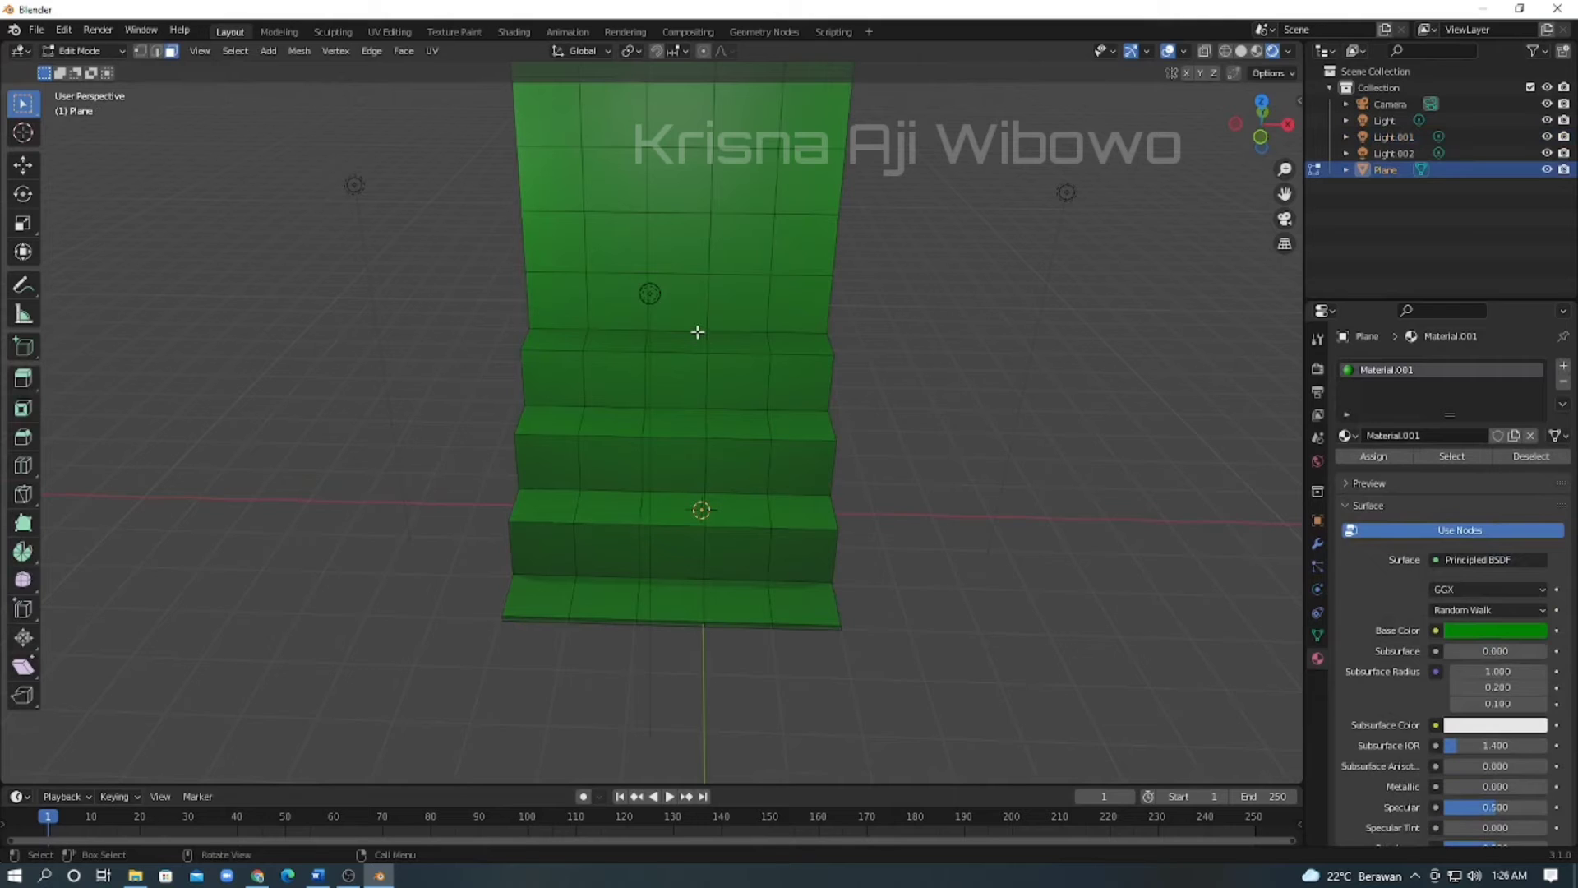
{"action": "scroll", "coordinate": [697, 332], "scroll_direction": "up", "scroll_amount": 1}
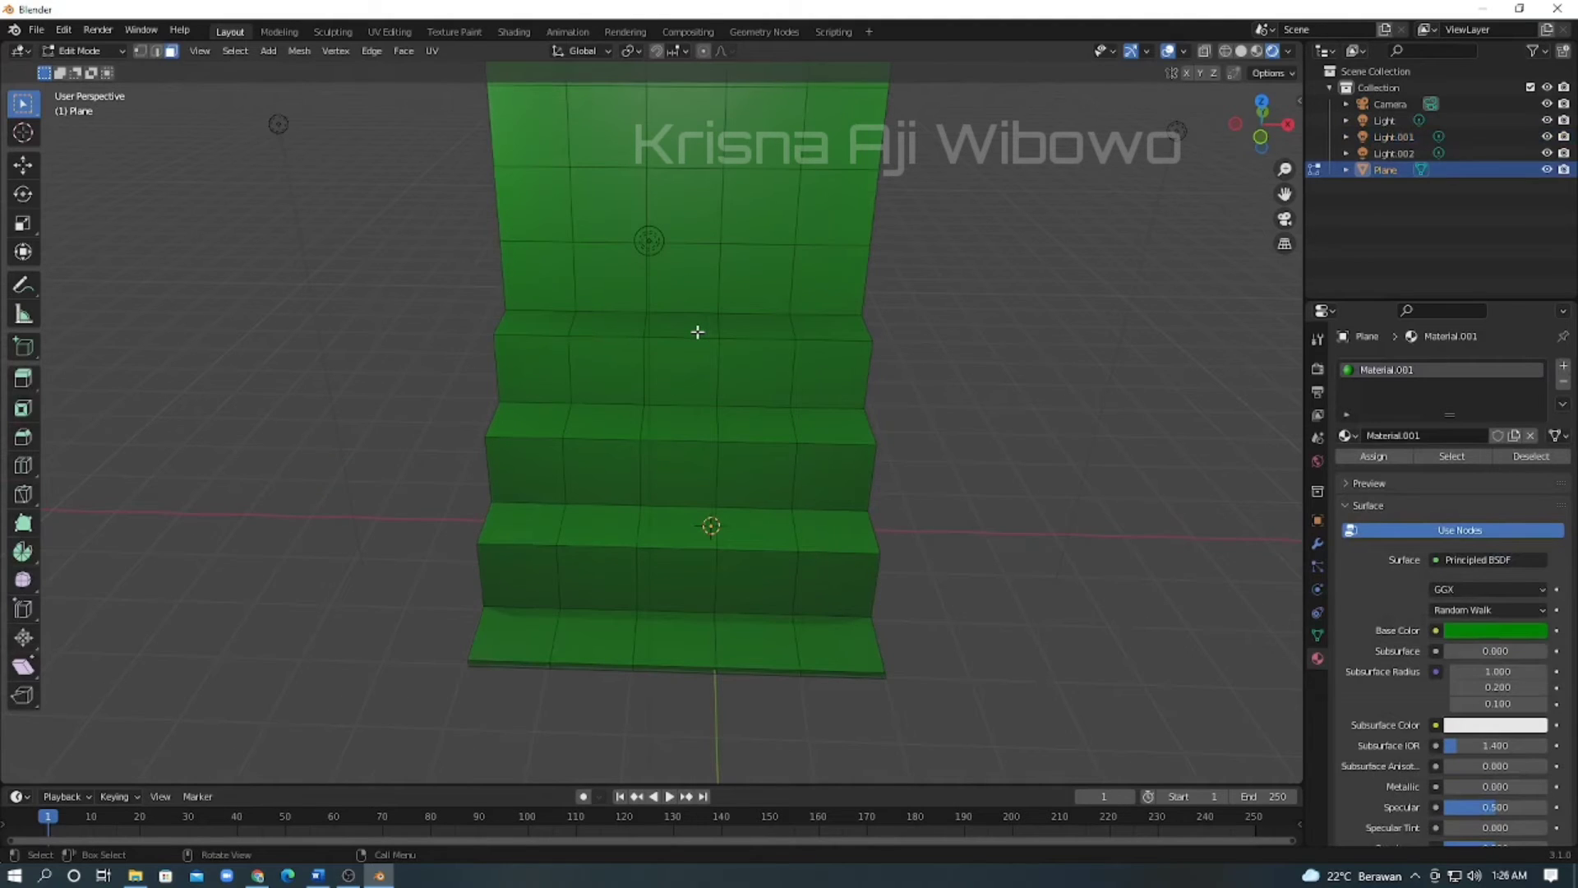
{"action": "scroll", "coordinate": [697, 332], "scroll_direction": "down", "scroll_amount": 2}
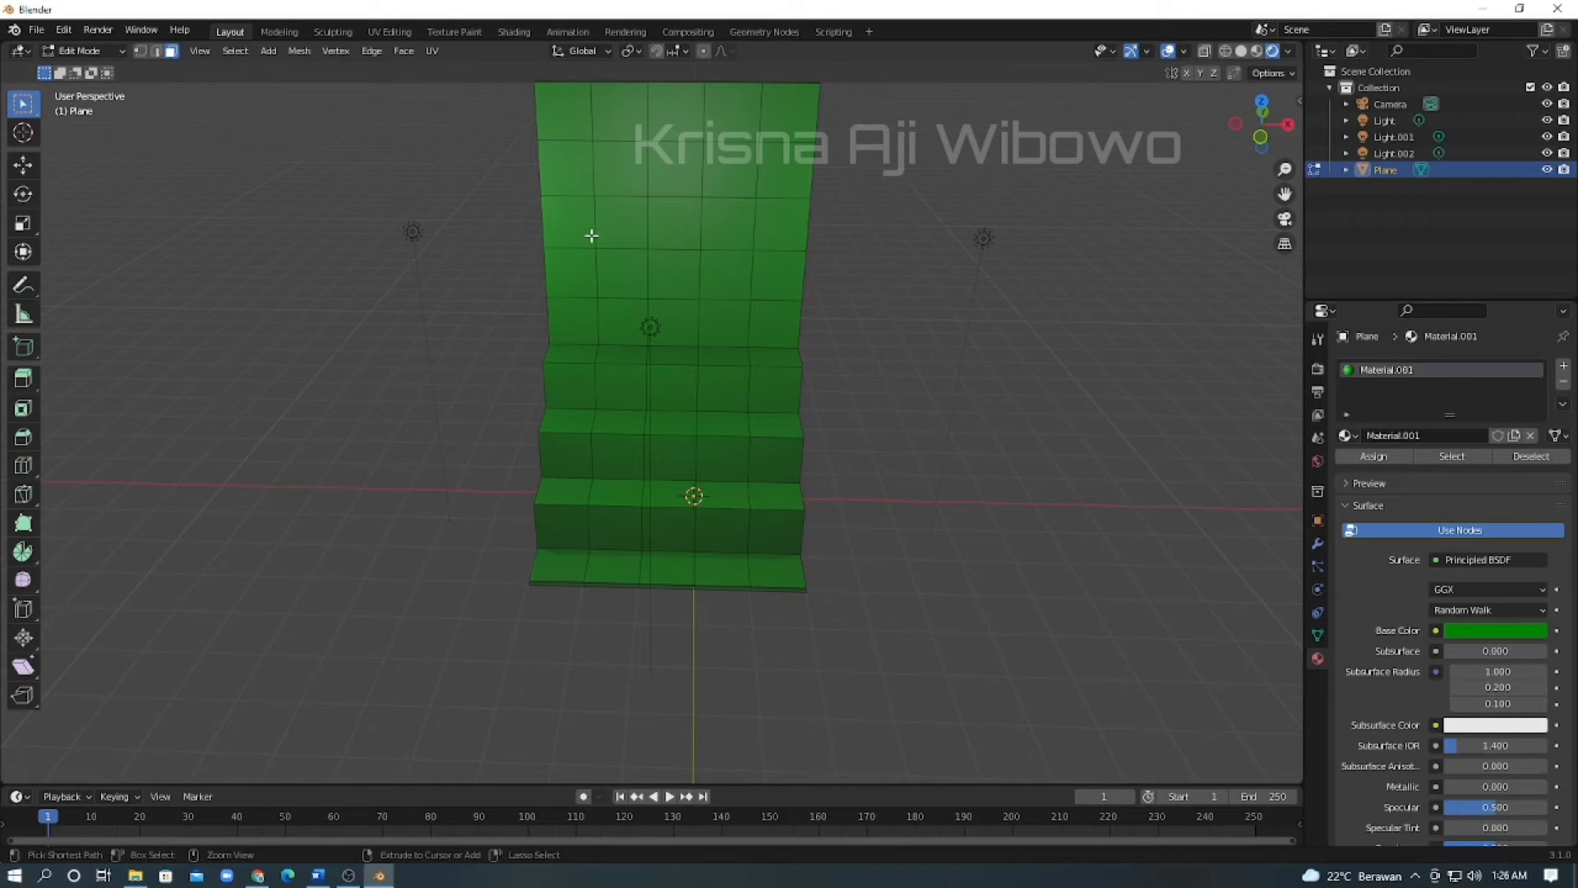
{"action": "key", "text": "ctrl+r"}
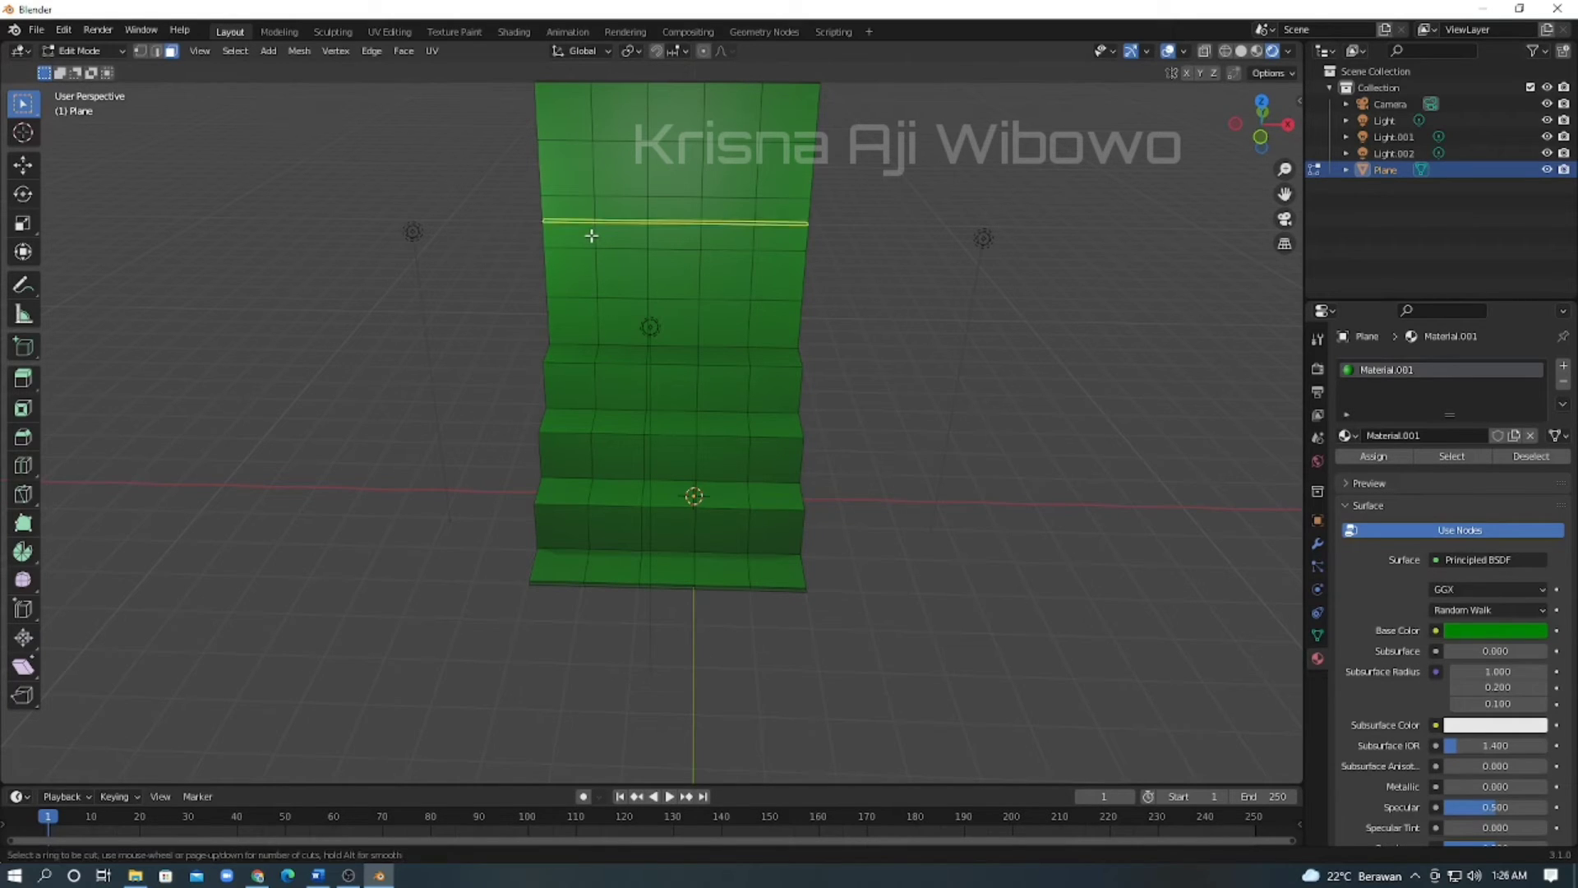
{"action": "left_click", "coordinate": [571, 126]}
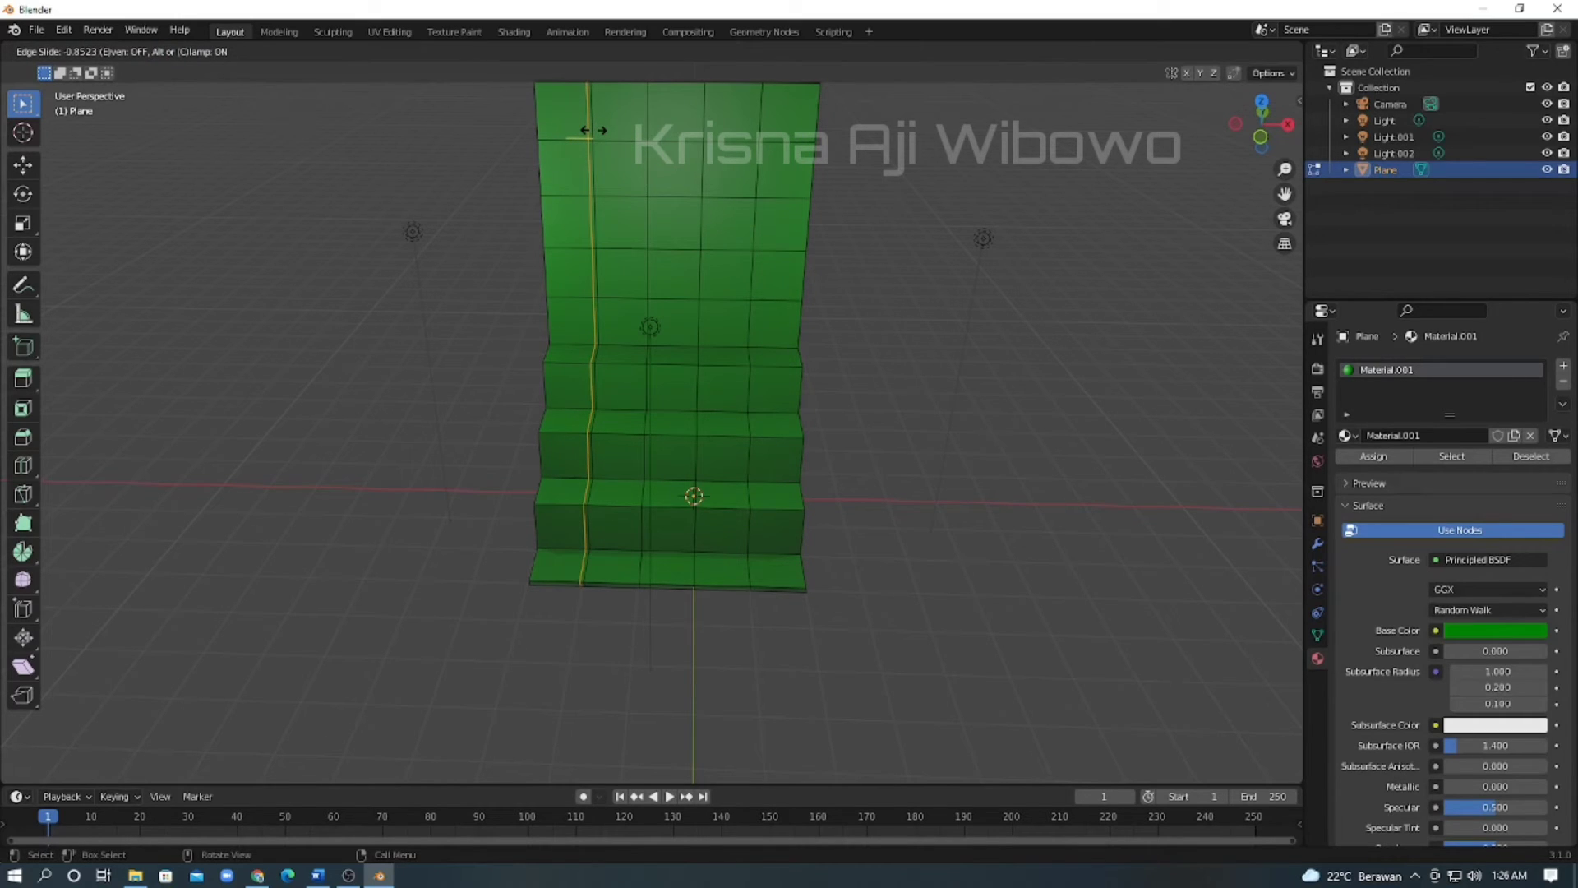
{"action": "left_click", "coordinate": [592, 130]}
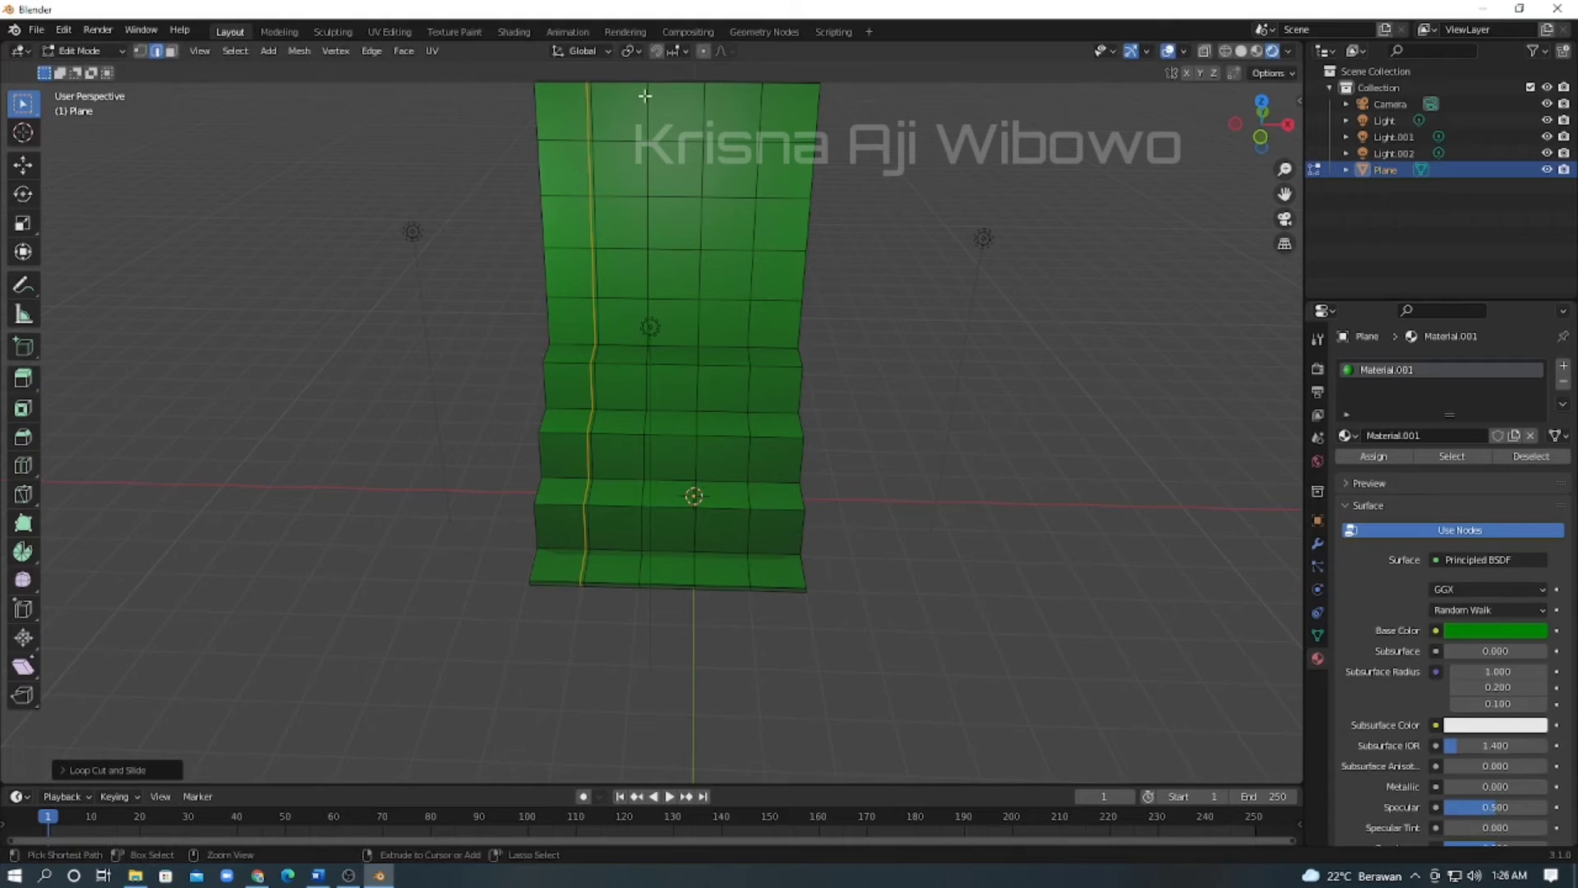
Add two more vertical loop cuts, each slid close to the negative-X side of the second and third interior edges.
{"action": "key", "text": "ctrl+r"}
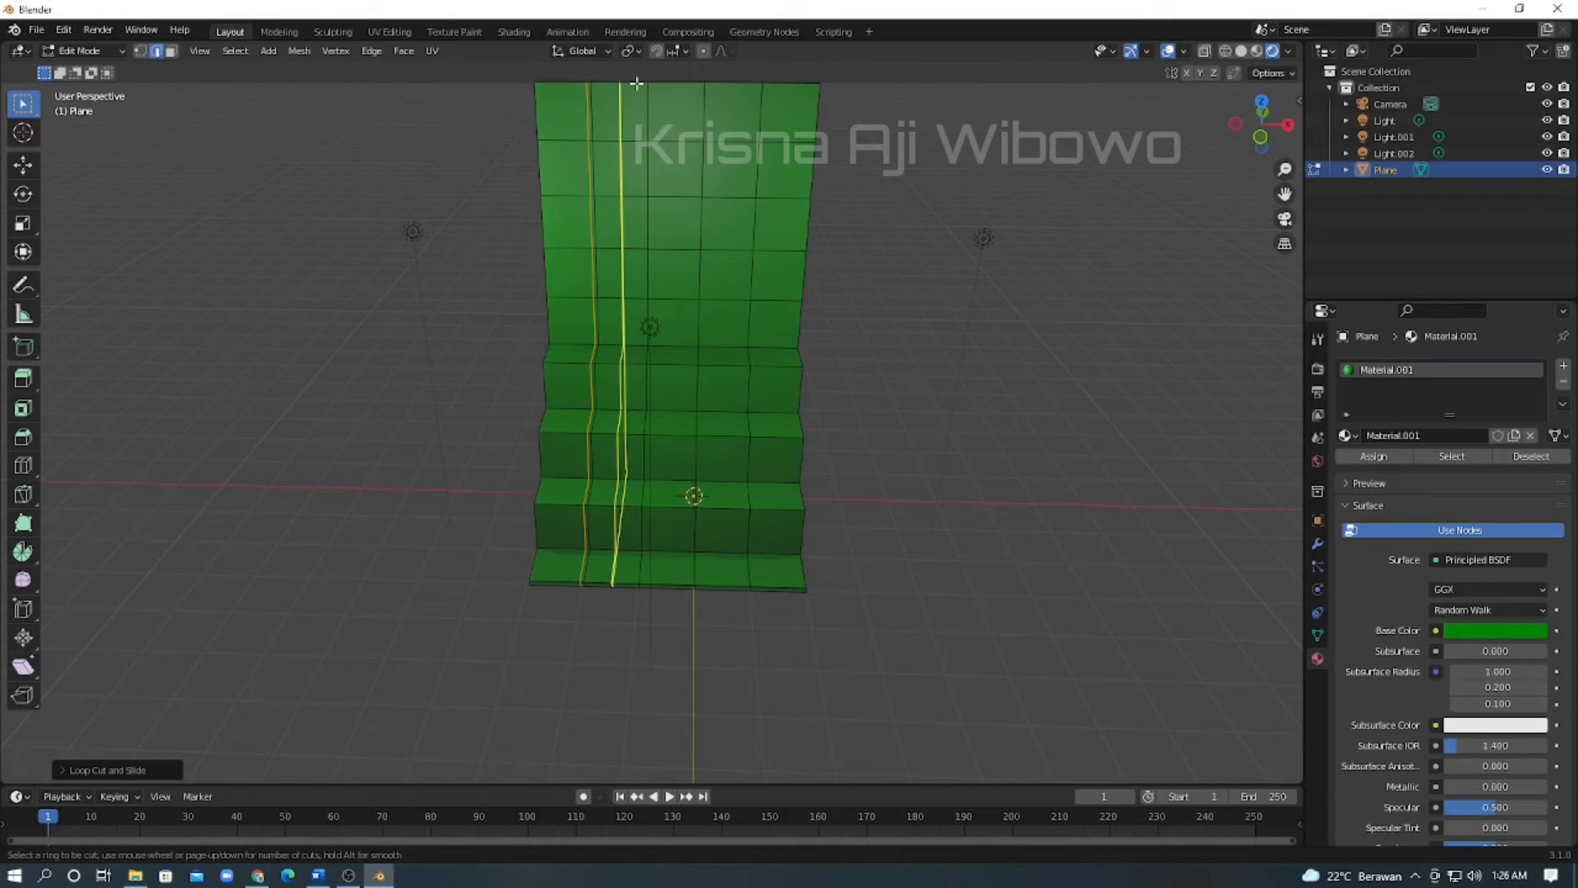
{"action": "left_click", "coordinate": [637, 83]}
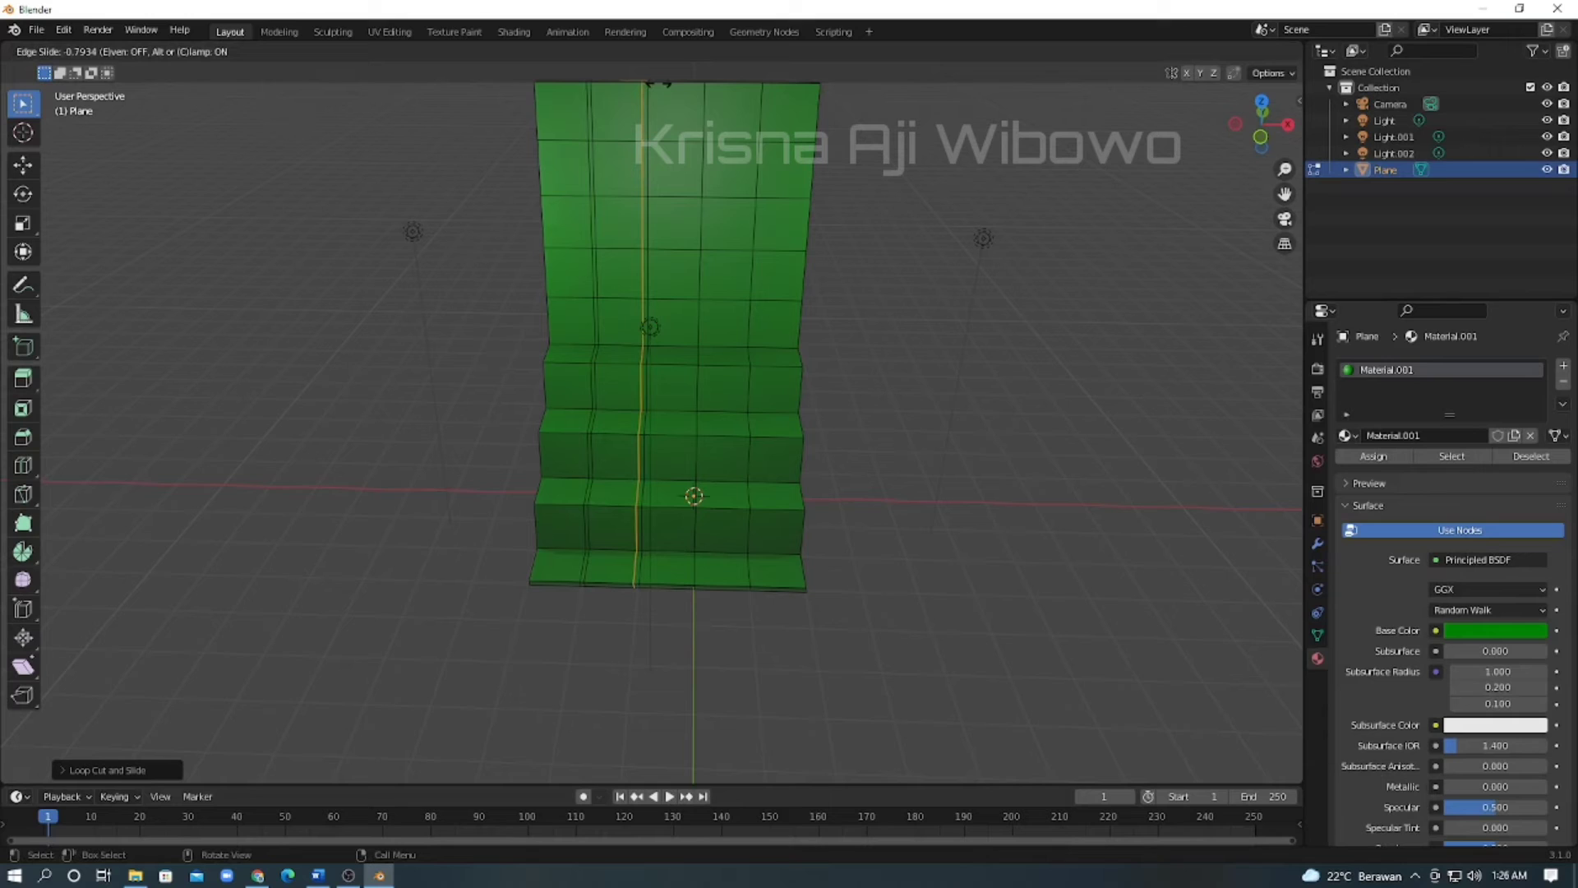
{"action": "left_click", "coordinate": [660, 84]}
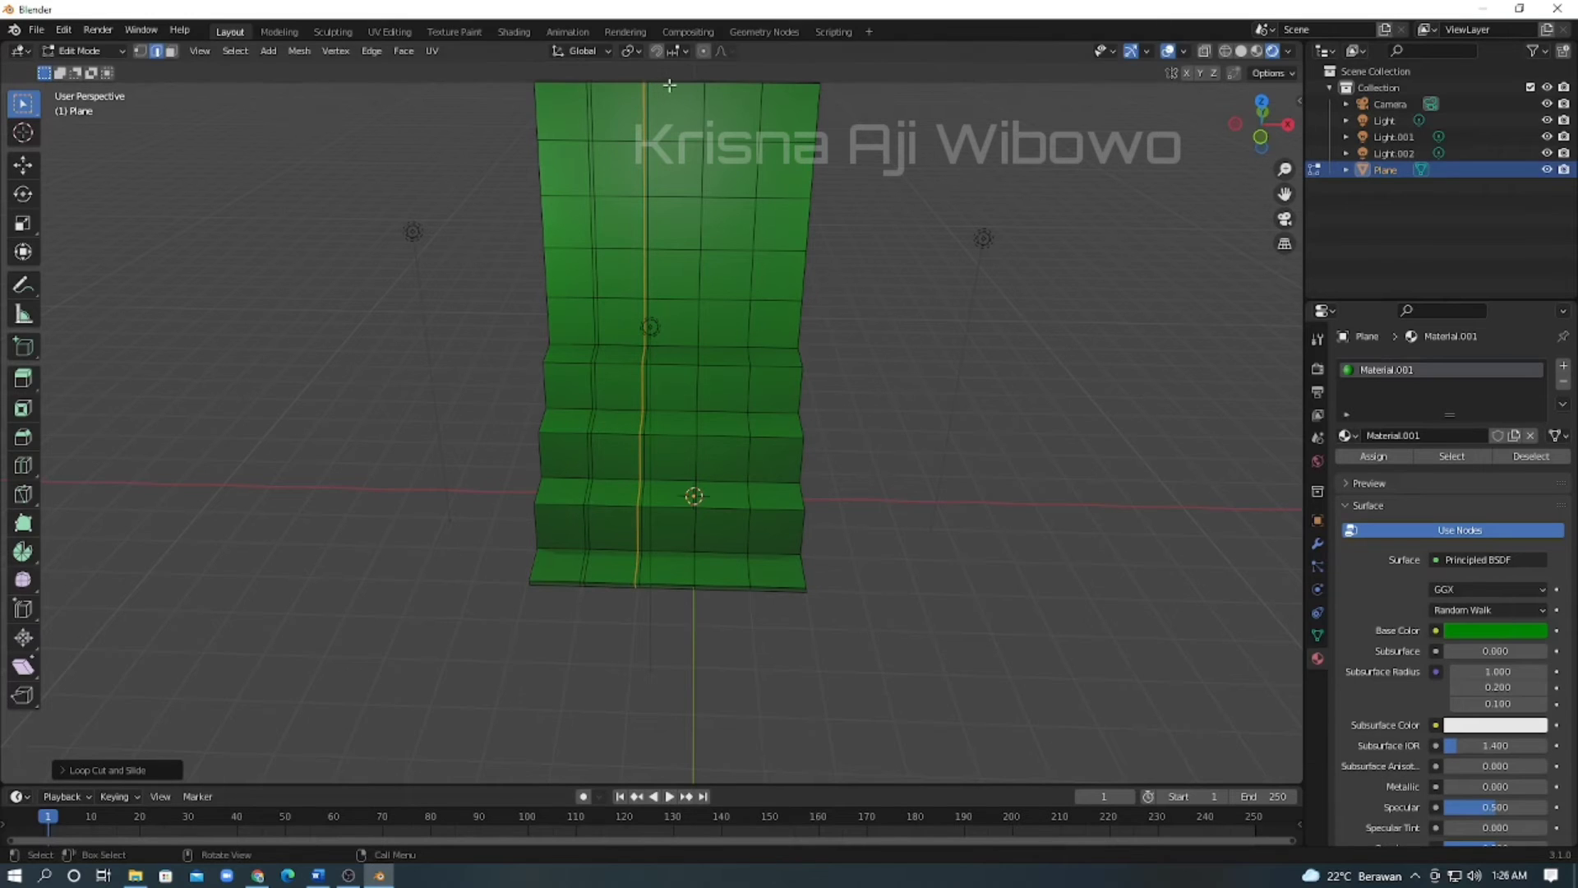
{"action": "key", "text": "ctrl+r"}
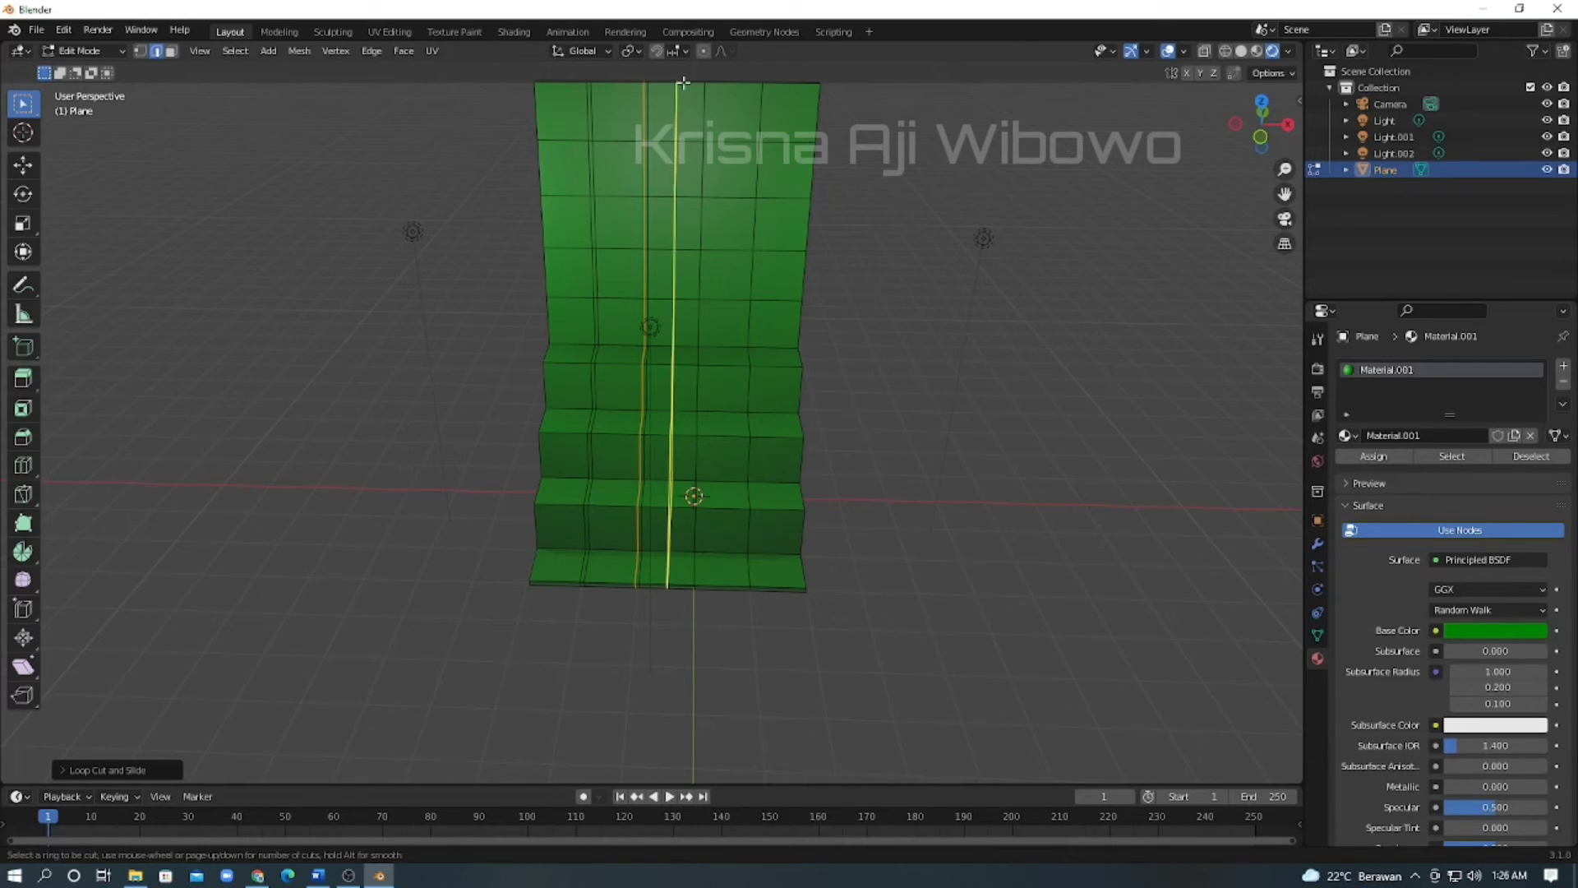
{"action": "left_click", "coordinate": [685, 83]}
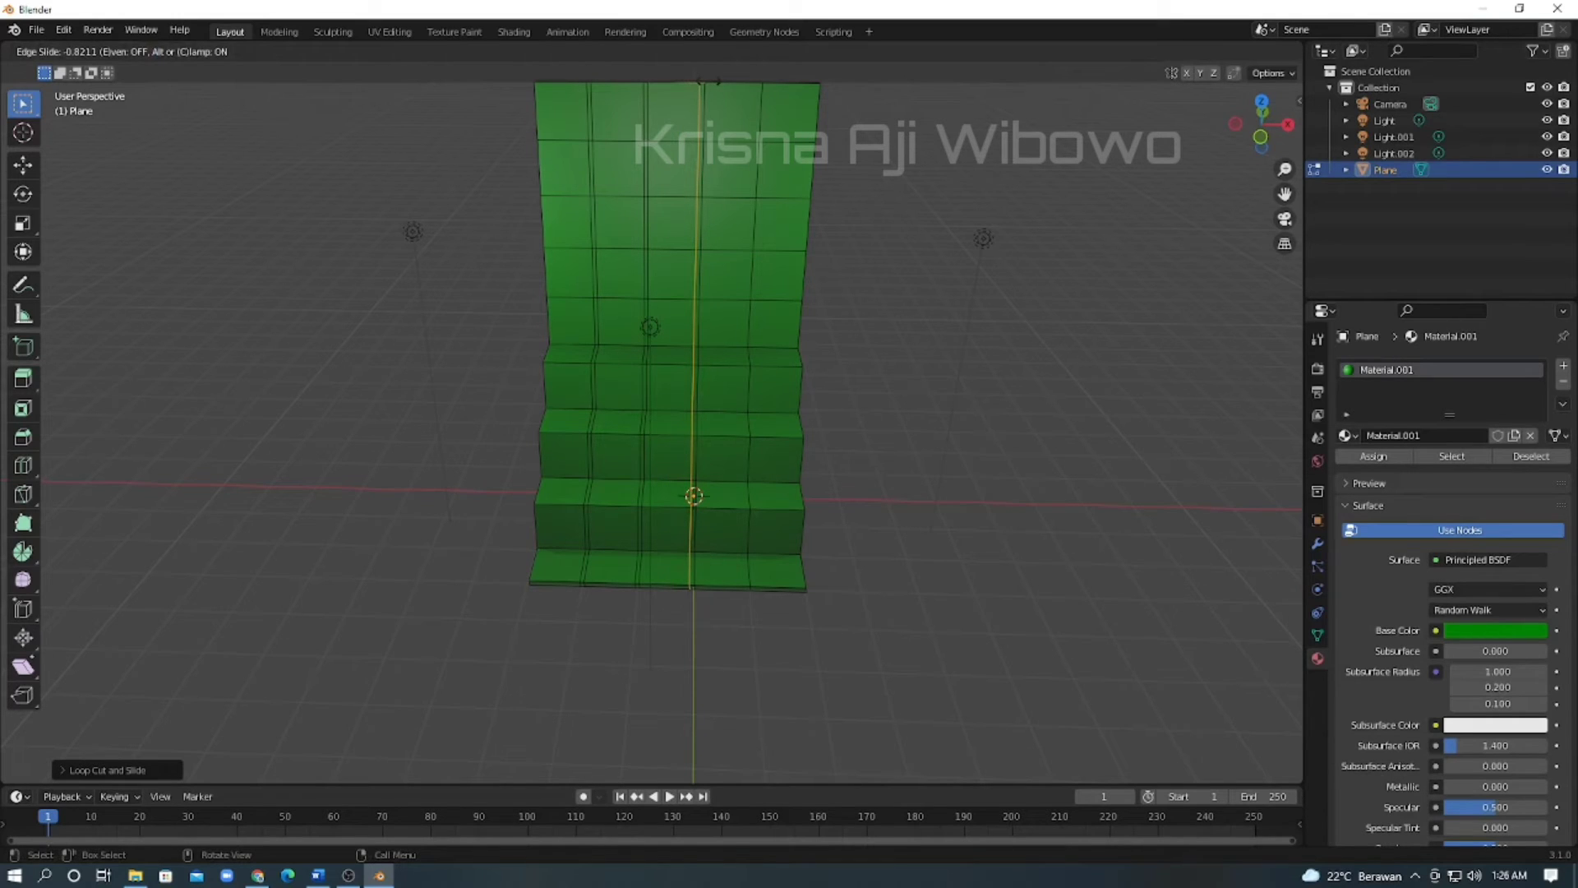
{"action": "left_click", "coordinate": [709, 82]}
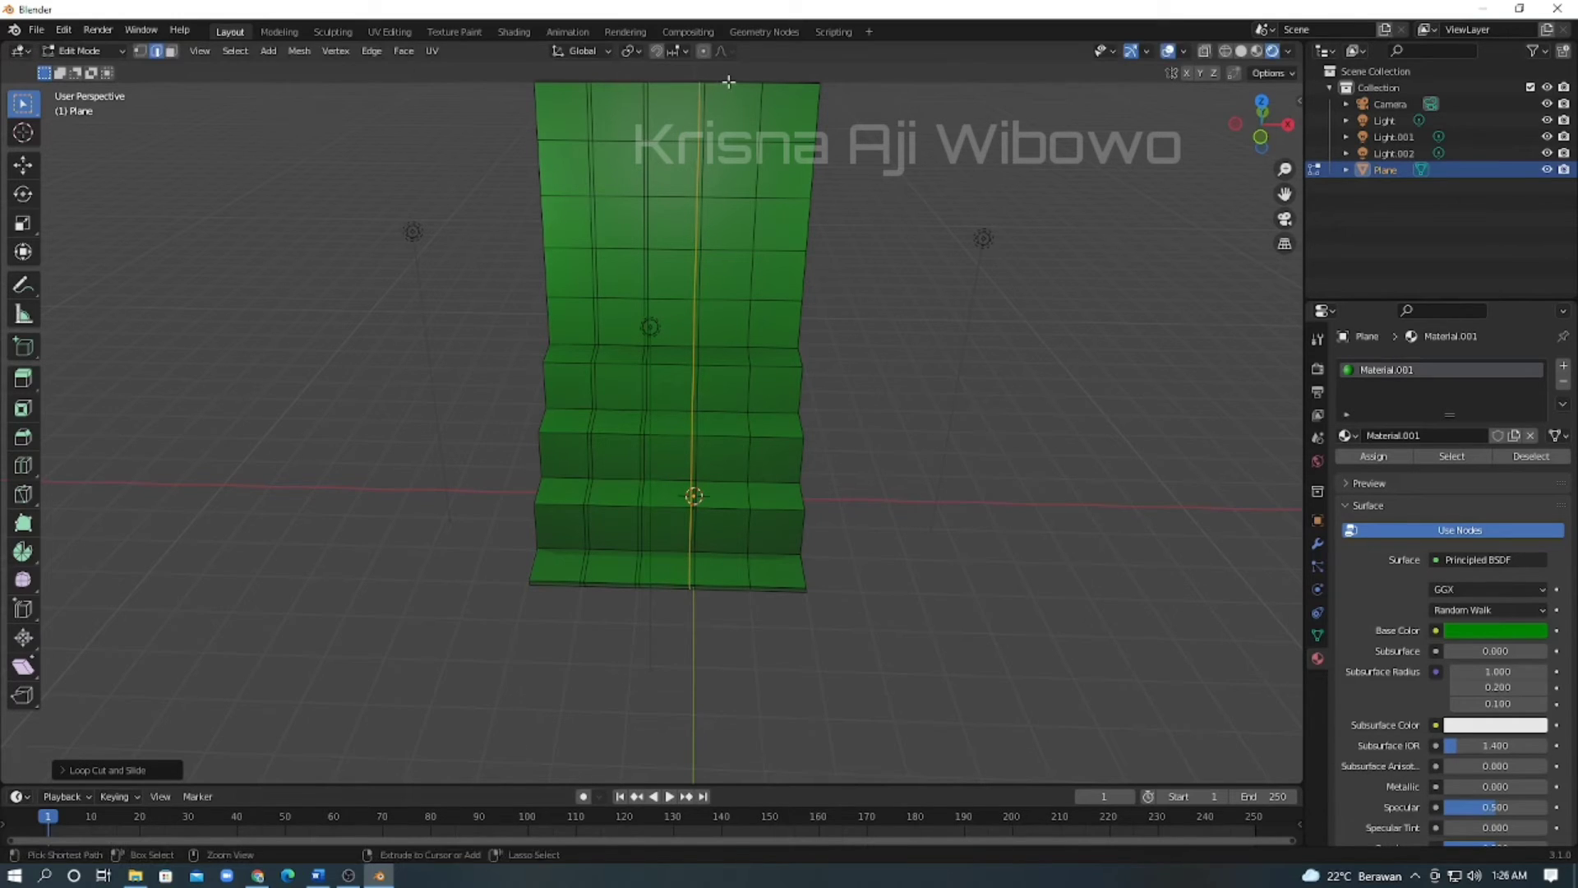
Add a vertical loop cut close to the negative-X side of the fourth interior edge, and clear the selection.
{"action": "left_click", "coordinate": [730, 81]}
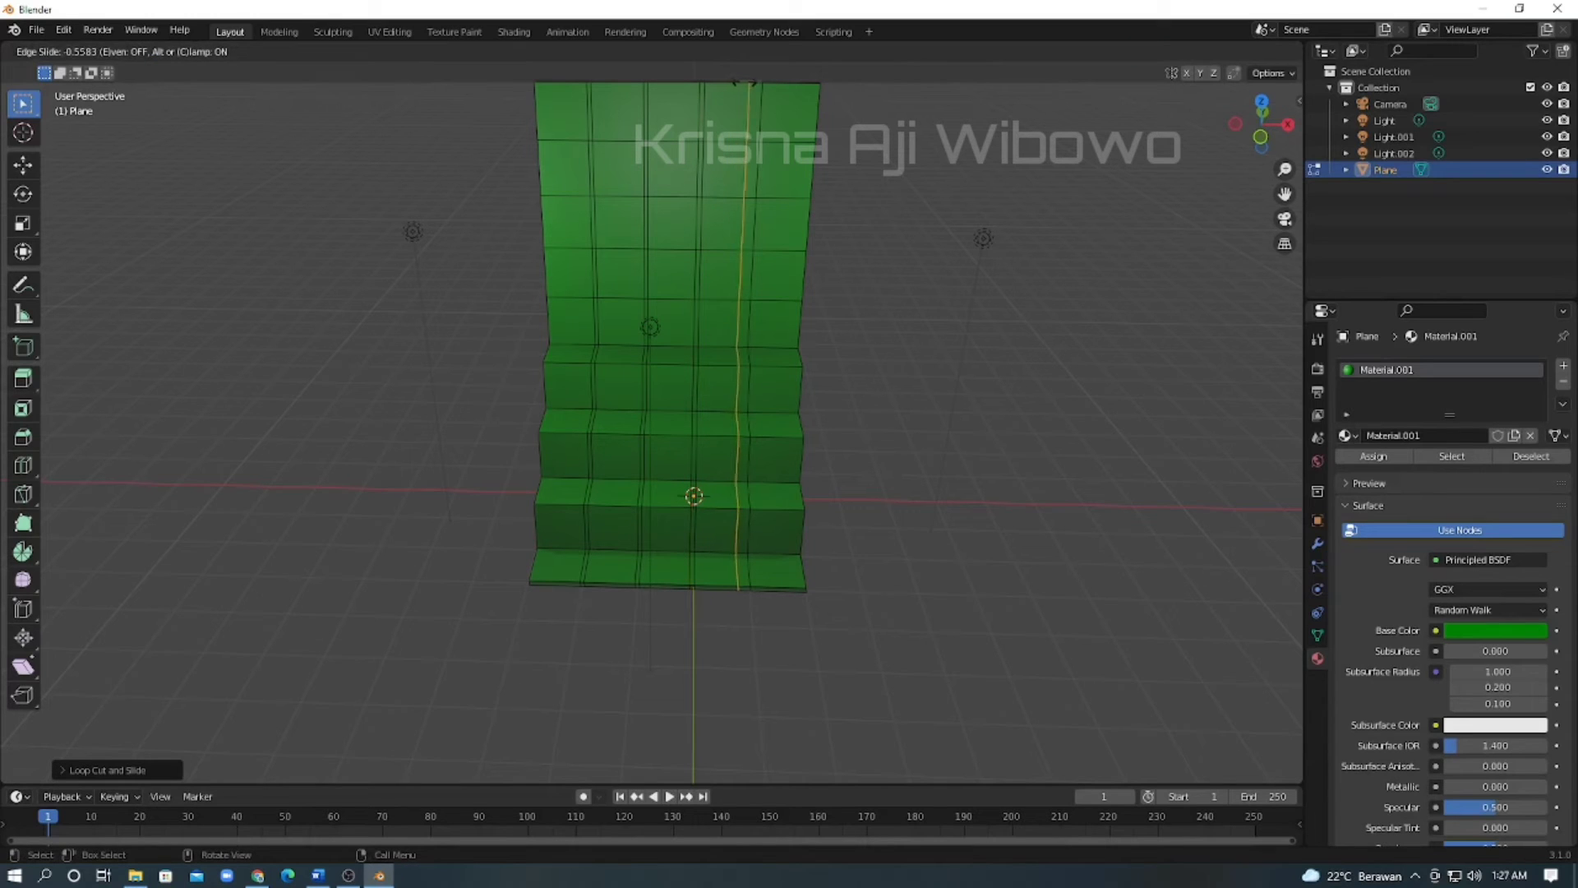
{"action": "left_click", "coordinate": [753, 86]}
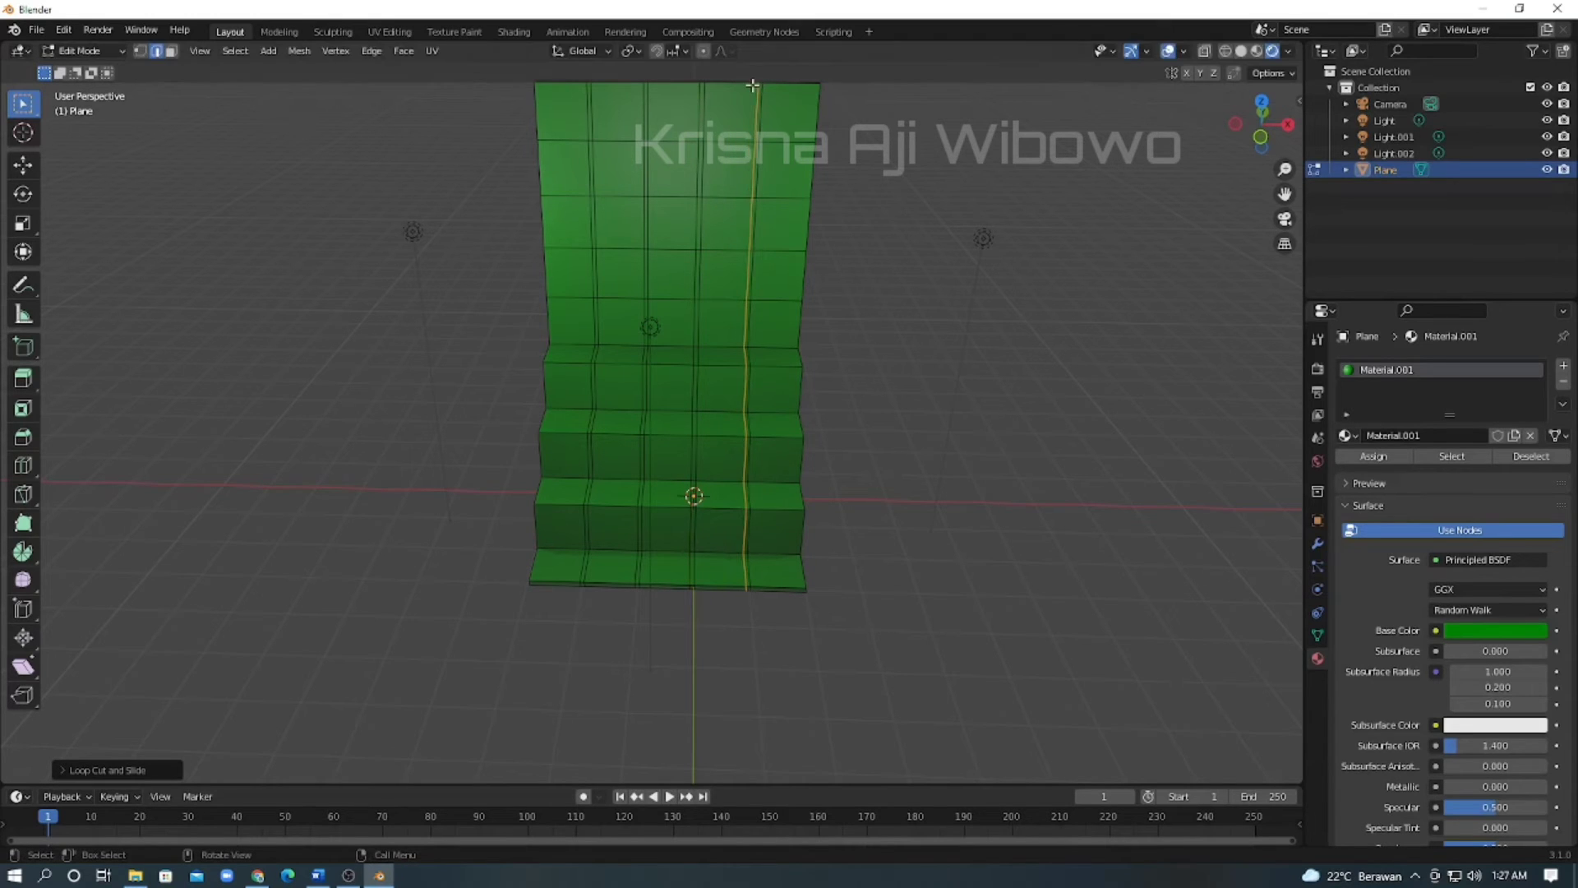
{"action": "left_click", "coordinate": [957, 258]}
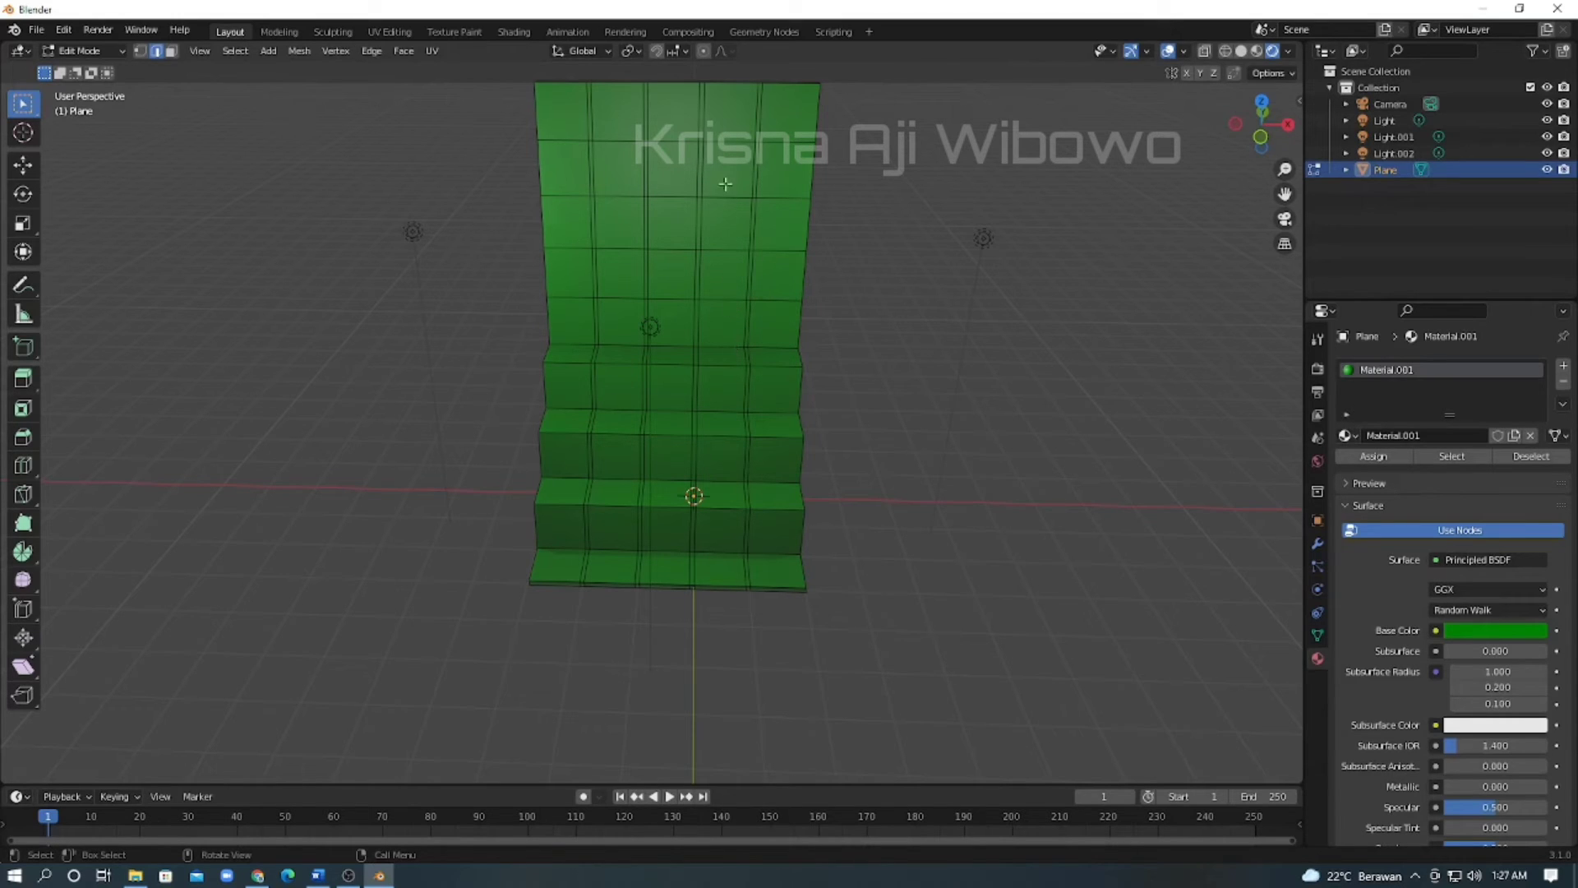
Select the narrow faces of all four vertical strips on the back wall, from above the highest step to just below the top row.
{"action": "mouse_move", "coordinate": [814, 328]}
{"action": "middle_mouse_down"}
{"action": "mouse_move", "coordinate": [720, 385]}
{"action": "mouse_move", "coordinate": [831, 313]}
{"action": "mouse_move", "coordinate": [1015, 320]}
{"action": "mouse_move", "coordinate": [702, 321]}
{"action": "mouse_move", "coordinate": [718, 342]}
{"action": "mouse_move", "coordinate": [810, 349]}
{"action": "middle_mouse_up"}
{"action": "scroll", "coordinate": [701, 321], "scroll_direction": "down", "scroll_amount": 2}
{"action": "scroll", "coordinate": [801, 342], "scroll_direction": "up", "scroll_amount": 2}
{"action": "scroll", "coordinate": [800, 342], "scroll_direction": "up", "scroll_amount": 2}
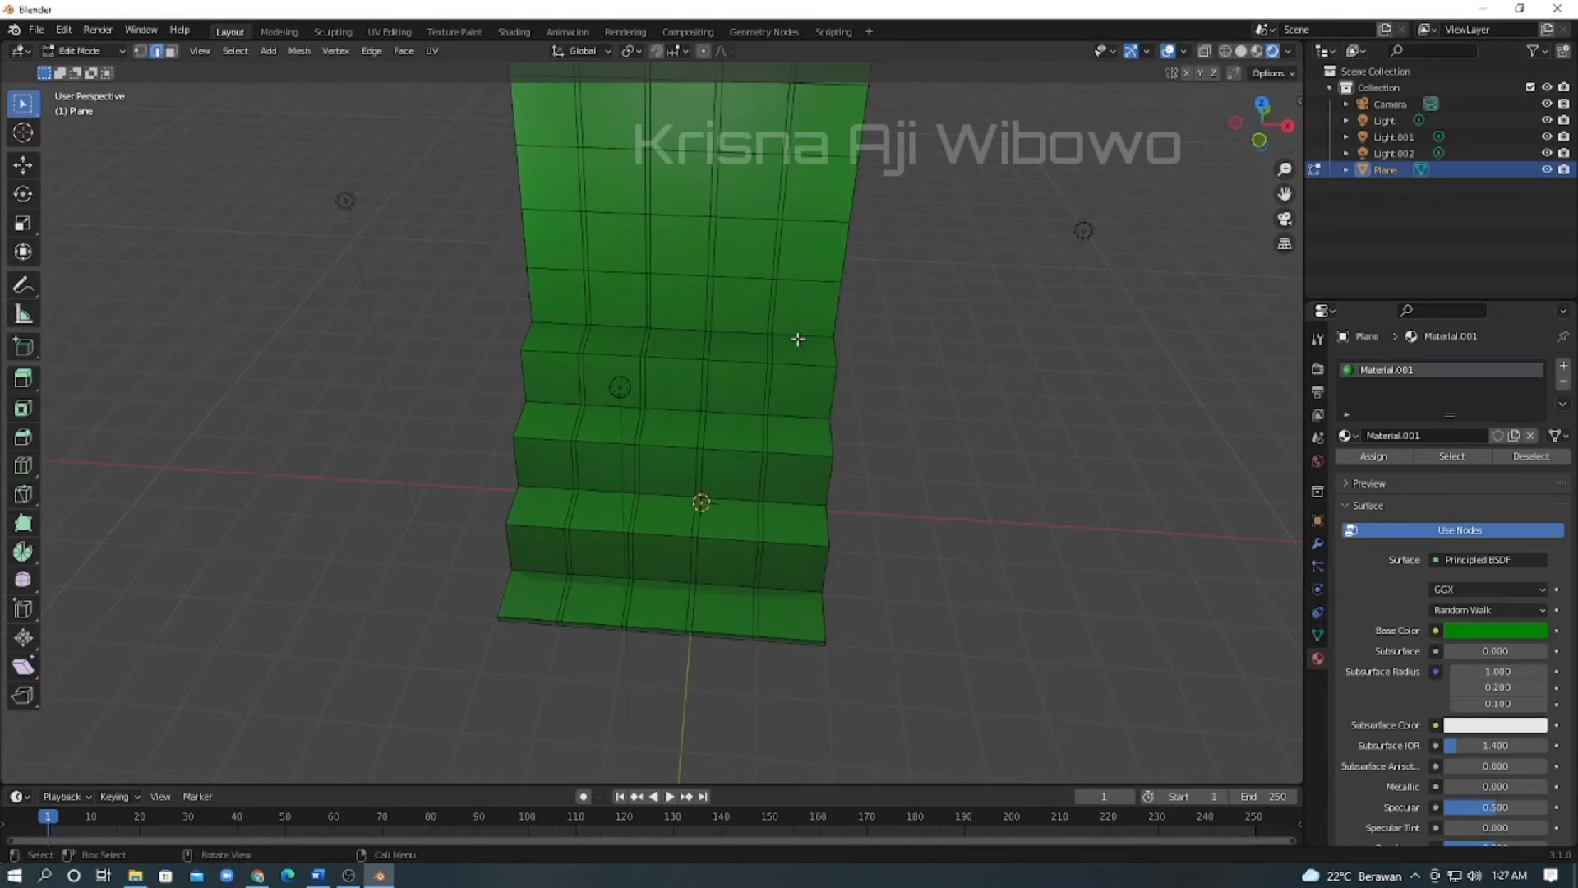
{"action": "scroll", "coordinate": [798, 339], "scroll_direction": "down", "scroll_amount": 2}
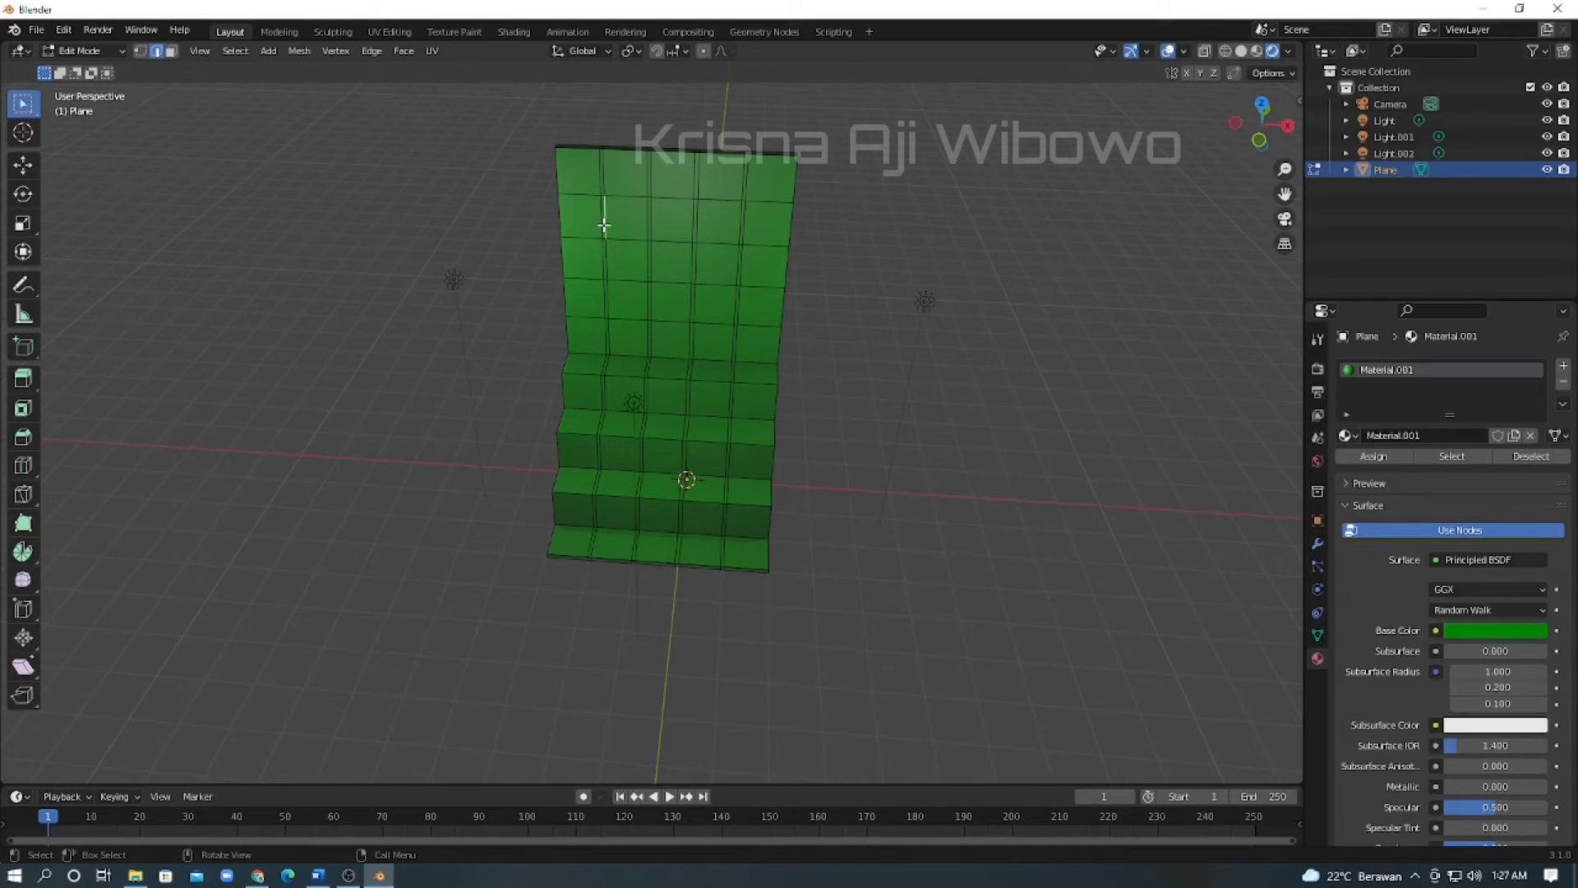
{"action": "left_click", "coordinate": [171, 51]}
{"action": "left_click", "coordinate": [604, 224]}
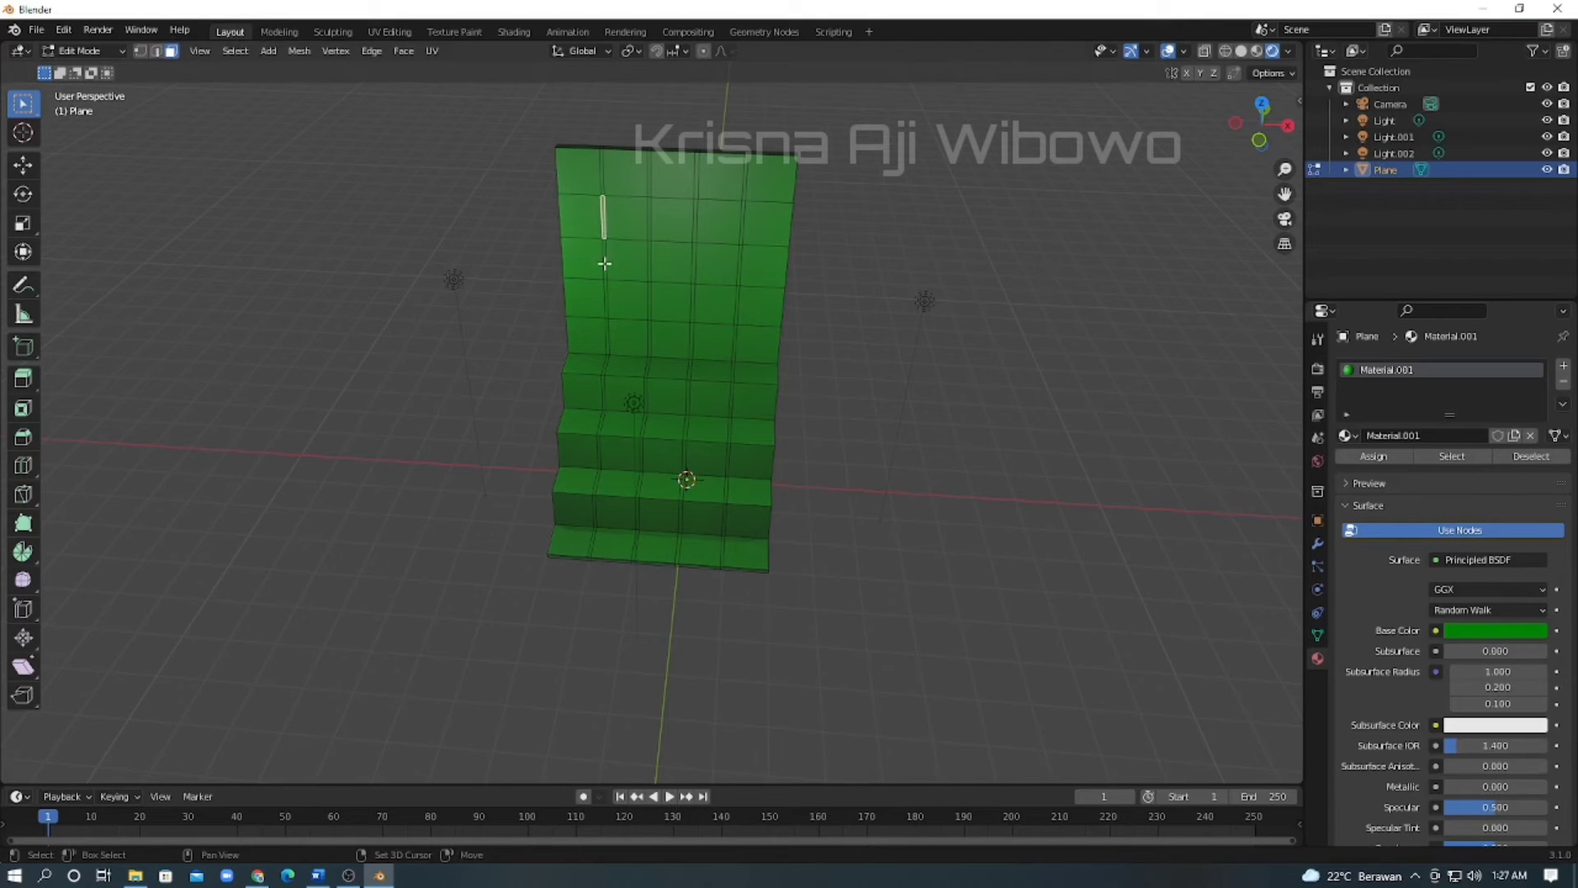
{"action": "left_click", "coordinate": [607, 299], "text": "shift"}
{"action": "left_click", "coordinate": [654, 340], "text": "shift"}
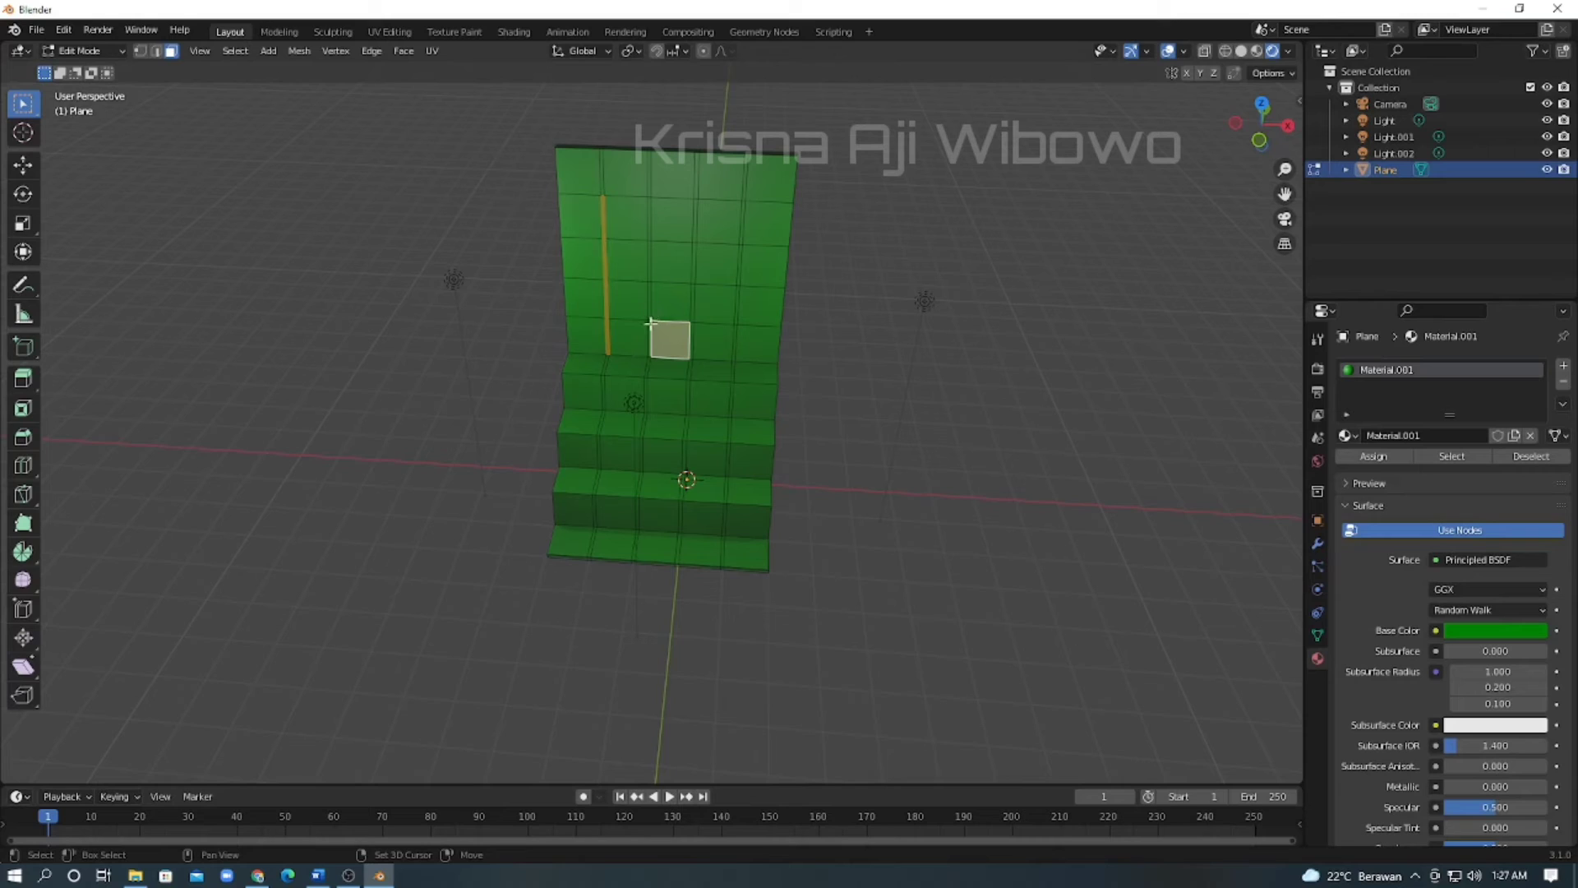
{"action": "left_click", "coordinate": [653, 335], "text": "shift"}
{"action": "left_click", "coordinate": [648, 335], "text": "shift"}
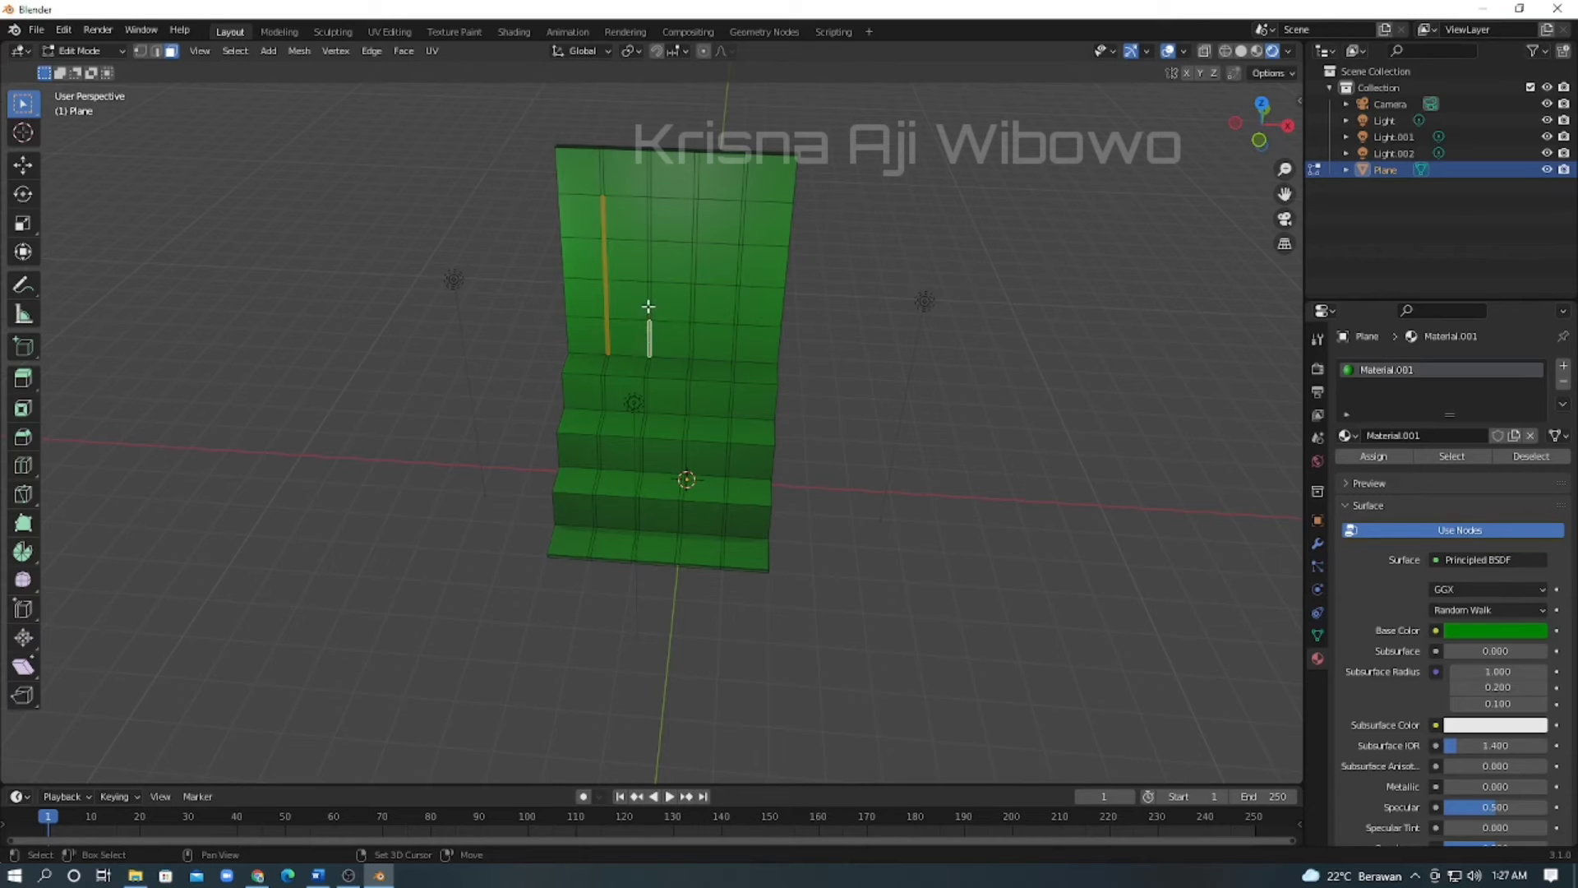
{"action": "left_click", "coordinate": [648, 283], "text": "shift"}
{"action": "left_click", "coordinate": [650, 257], "text": "shift"}
{"action": "left_click", "coordinate": [649, 234], "text": "shift"}
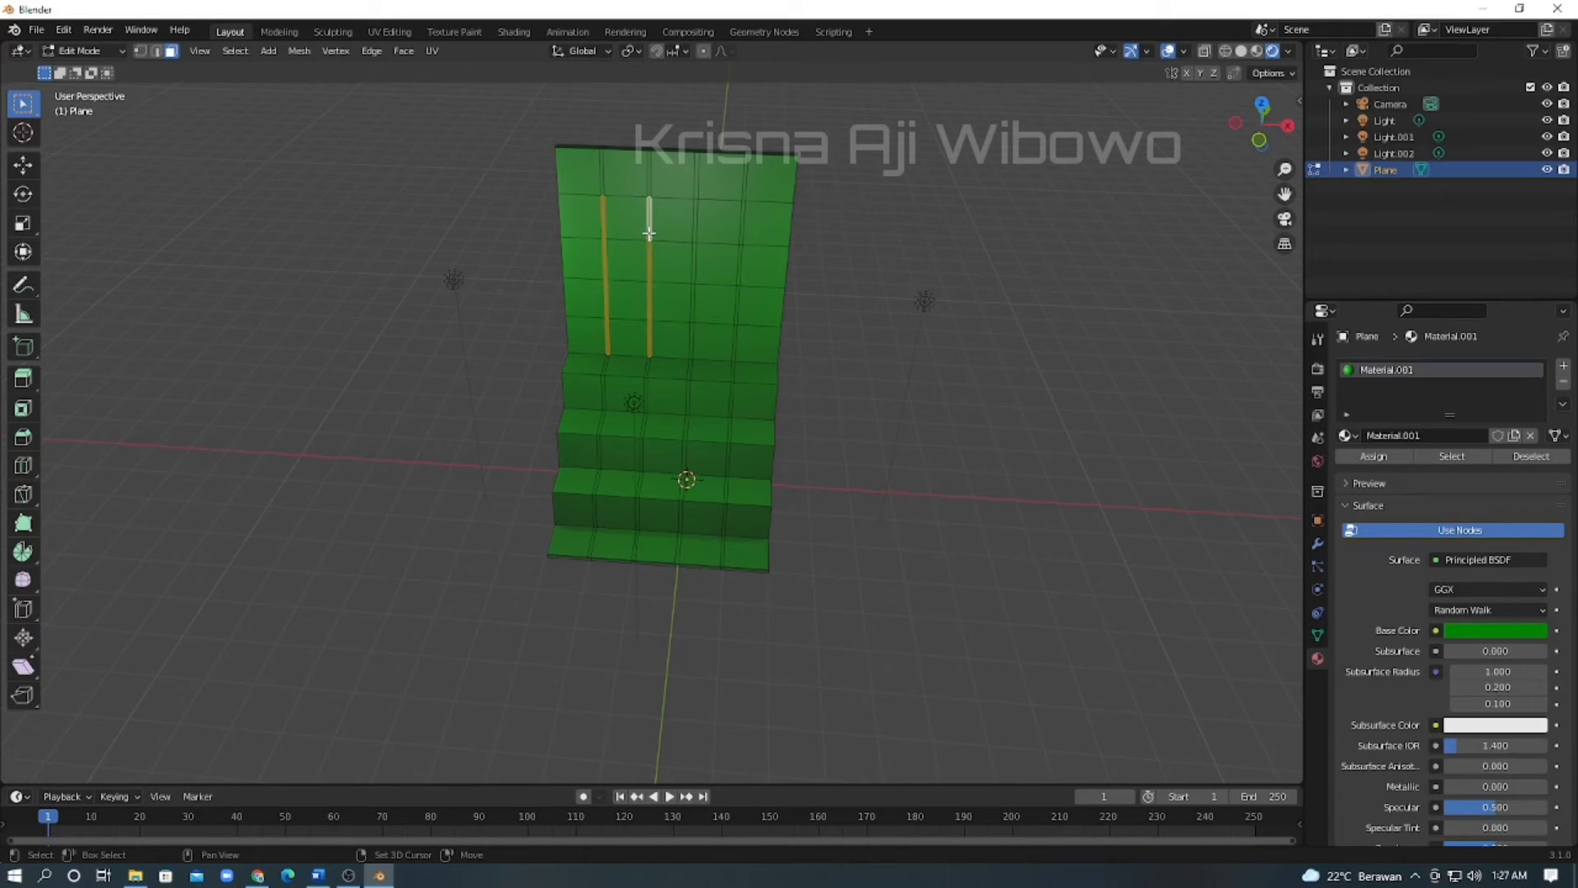
{"action": "left_click", "coordinate": [694, 234], "text": "shift"}
{"action": "left_click", "coordinate": [695, 263], "text": "shift"}
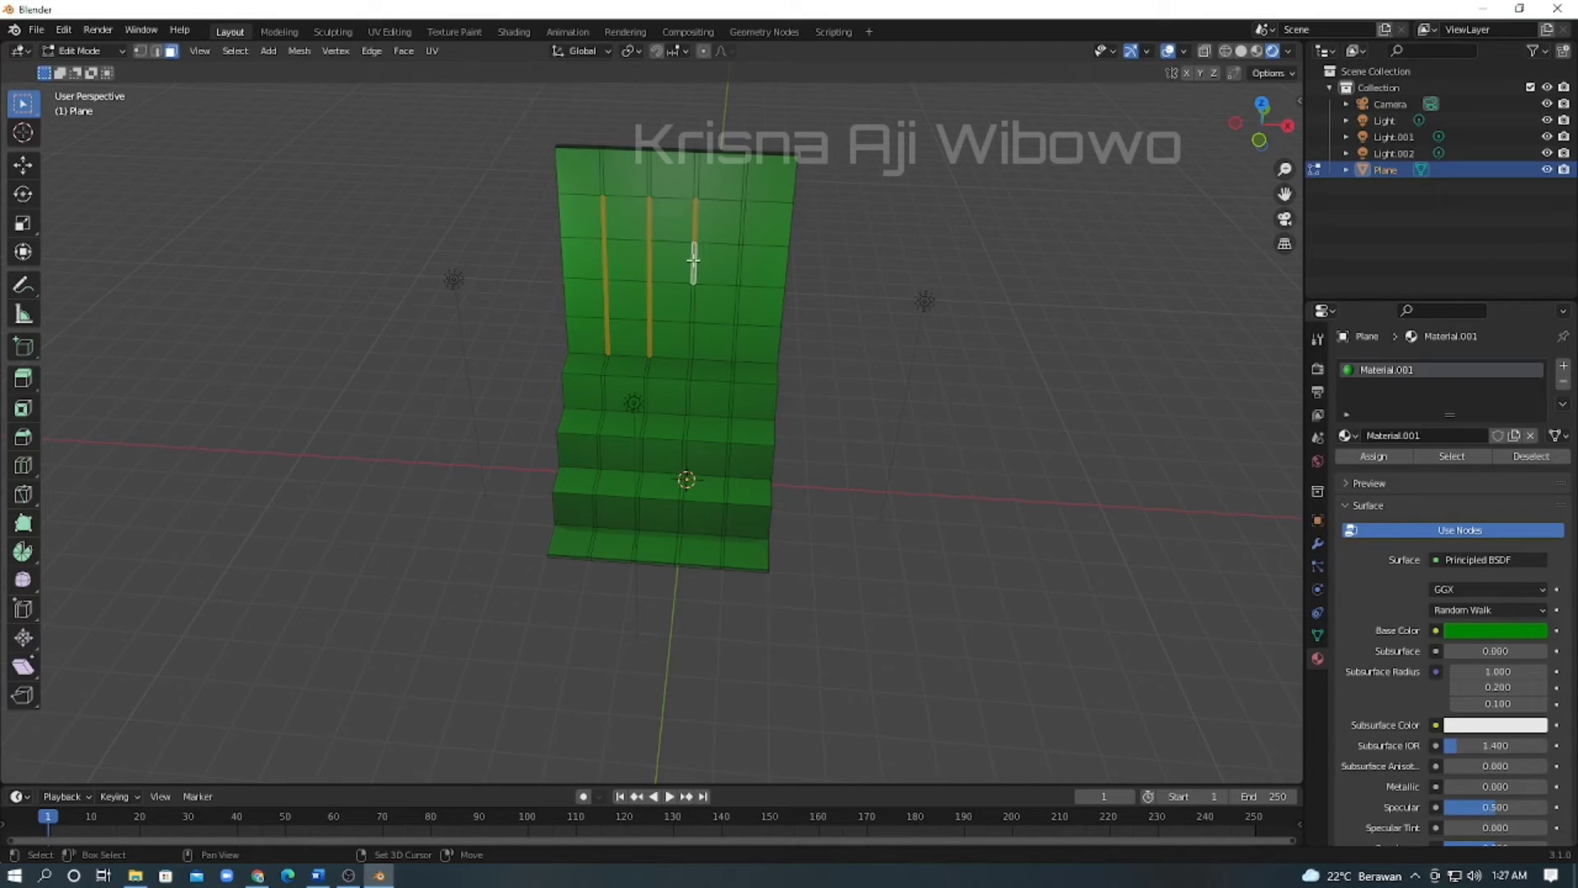
{"action": "left_click", "coordinate": [693, 312], "text": "shift"}
{"action": "left_click", "coordinate": [693, 344], "text": "shift"}
{"action": "left_click", "coordinate": [736, 340], "text": "shift"}
{"action": "left_click", "coordinate": [735, 304], "text": "shift"}
{"action": "left_click", "coordinate": [739, 262], "text": "shift"}
{"action": "left_click", "coordinate": [741, 234], "text": "shift"}
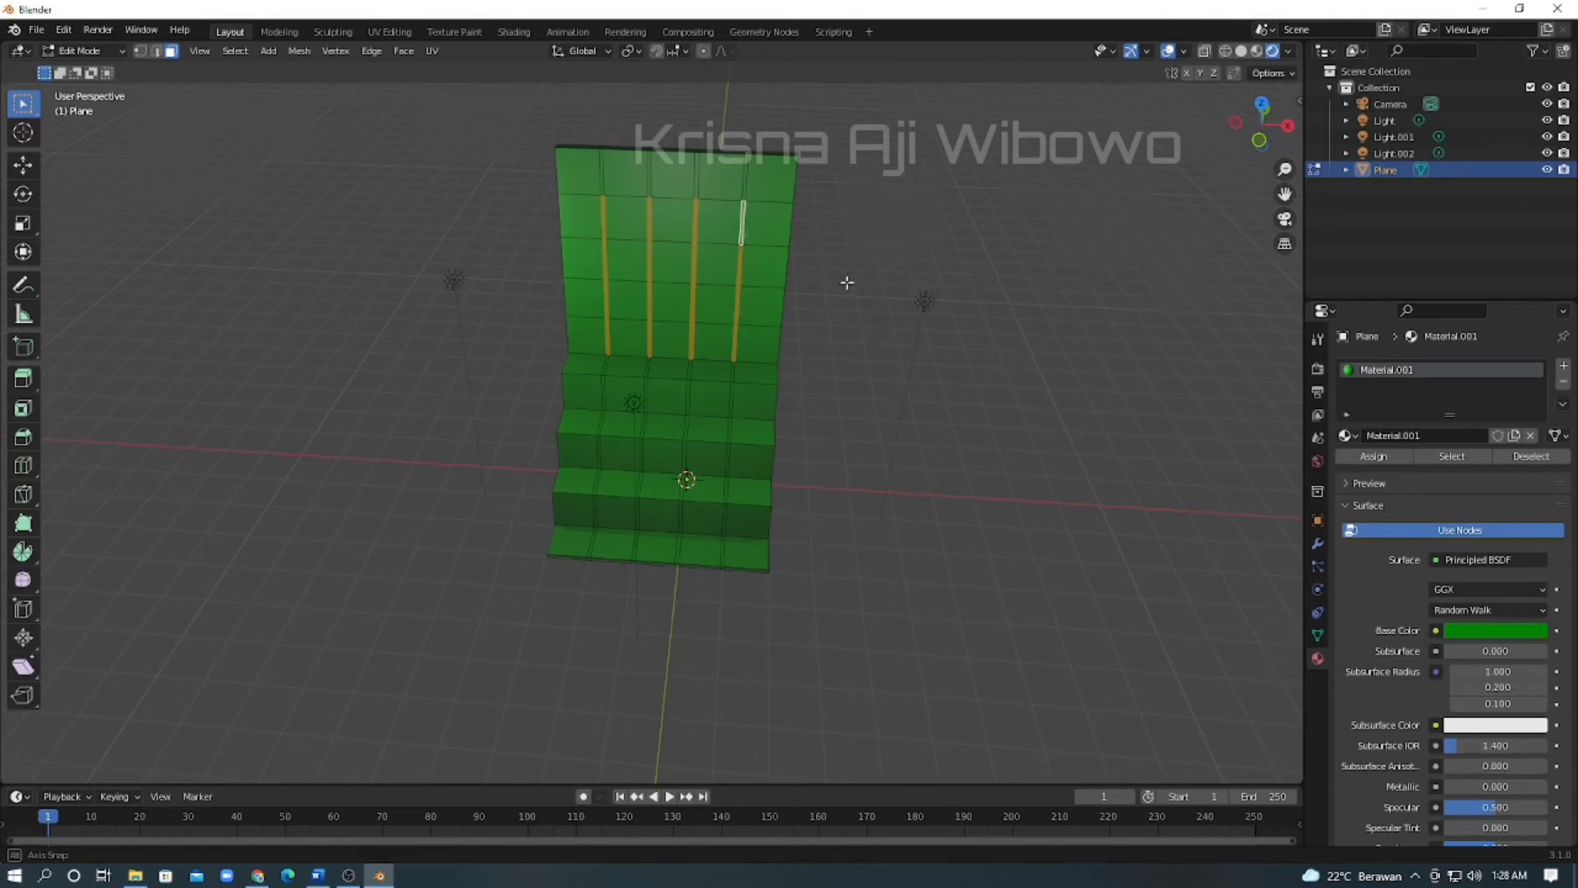
Extrude the four selected wall strips about 0.84 m forward along negative Y to form vertical fins.
{"action": "middle_click_drag", "start_coordinate": [835, 282], "coordinate": [716, 248]}
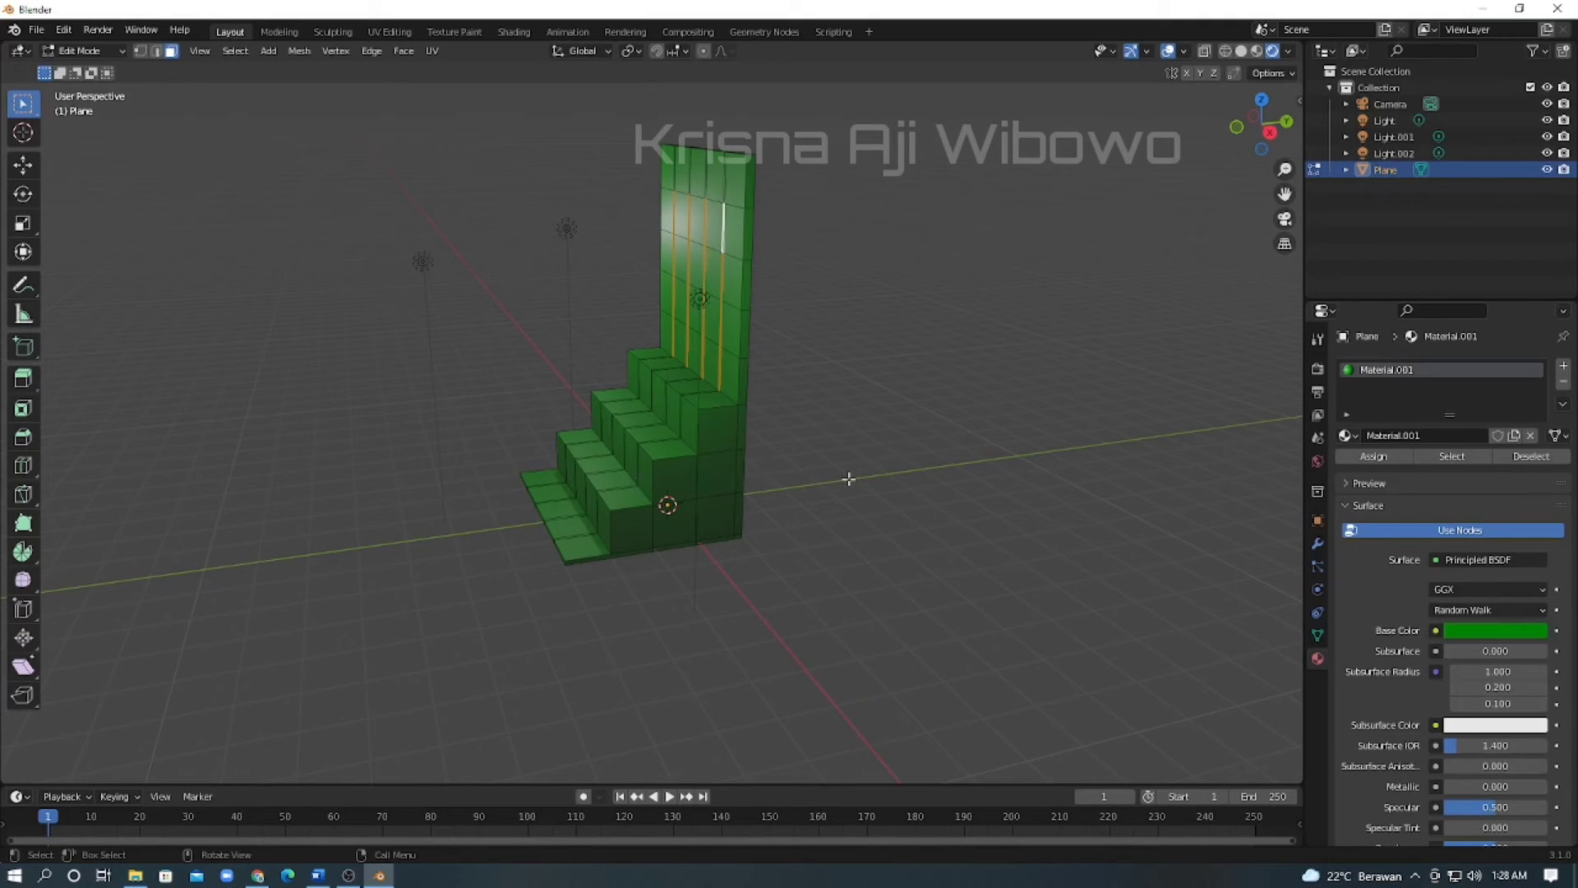
{"action": "key", "text": "g"}
{"action": "key", "text": "z"}
{"action": "key", "text": "z"}
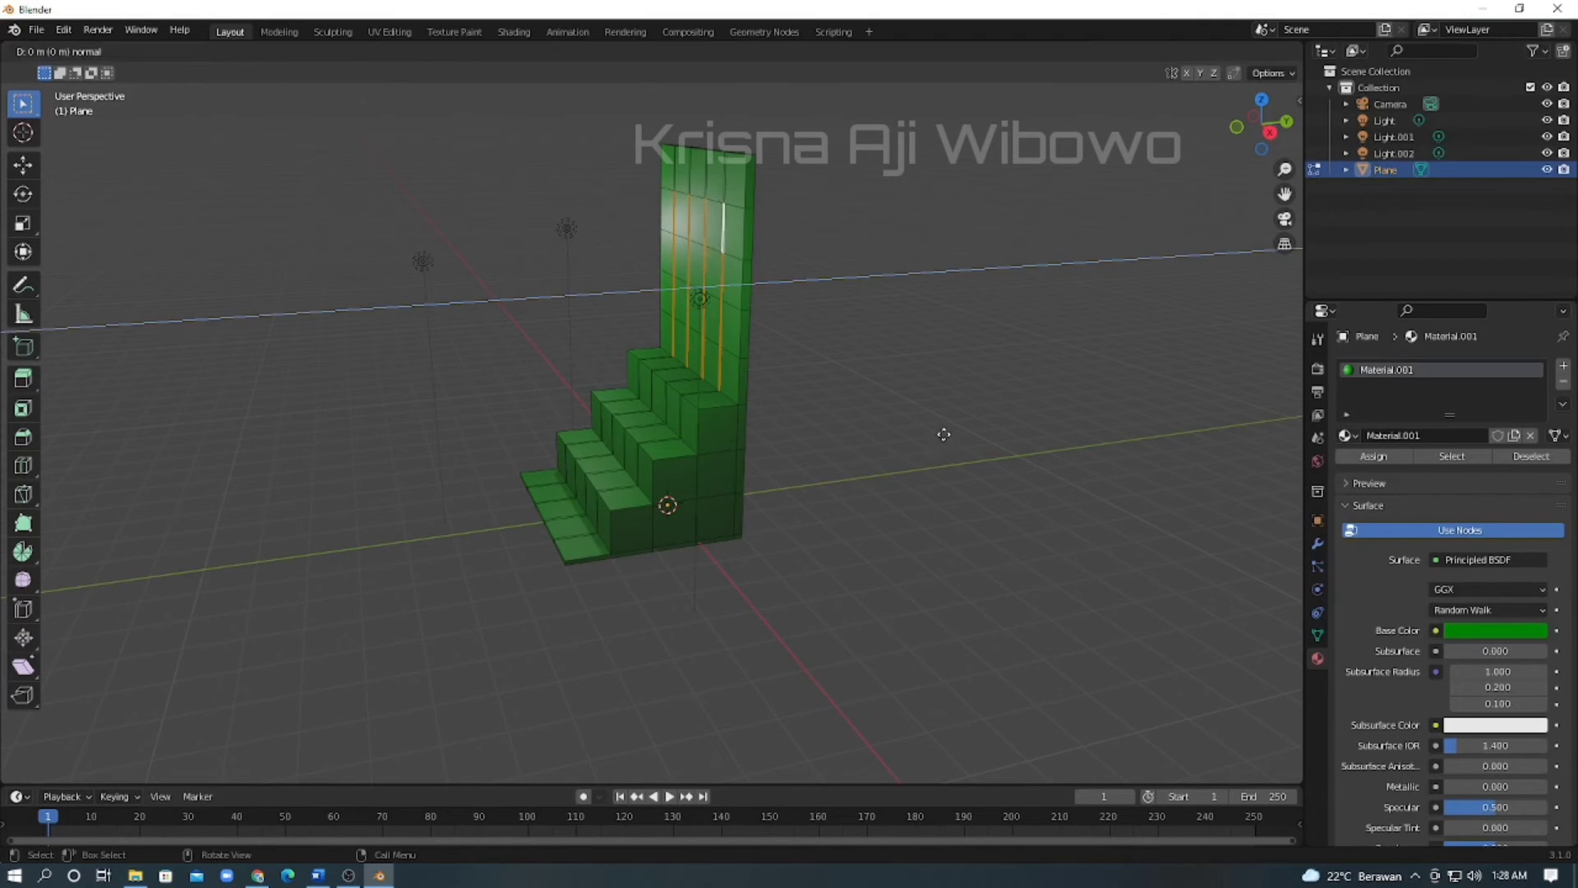
{"action": "key", "text": "y"}
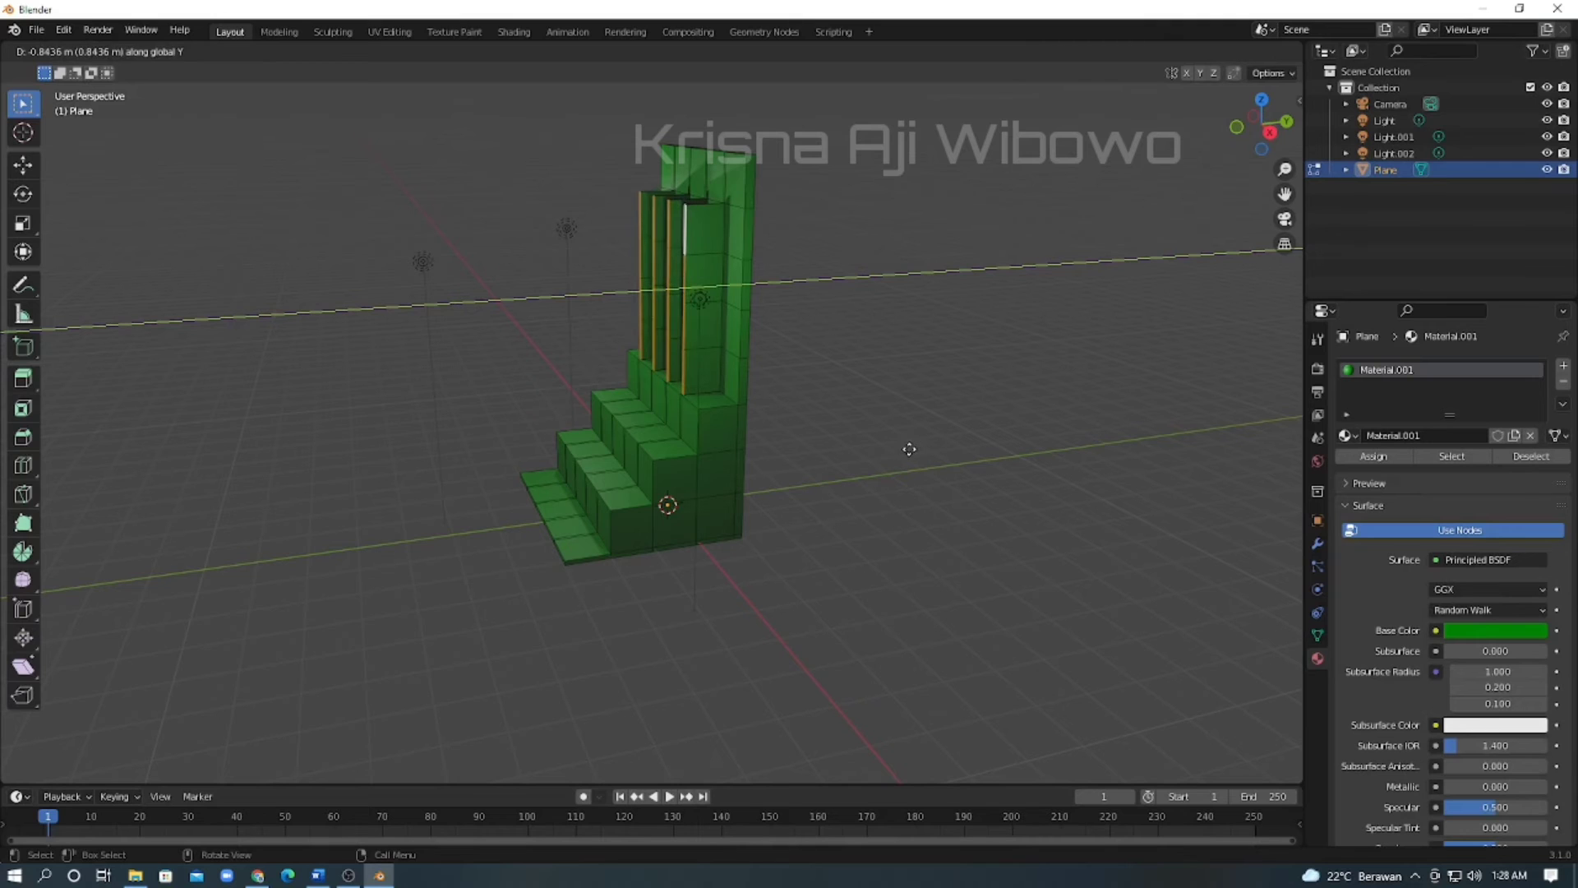
{"action": "left_click", "coordinate": [911, 450]}
Slant the upper ends of the four fins by moving their top front edges back toward the wall along Y.
{"action": "middle_click_drag", "start_coordinate": [944, 404], "coordinate": [958, 345]}
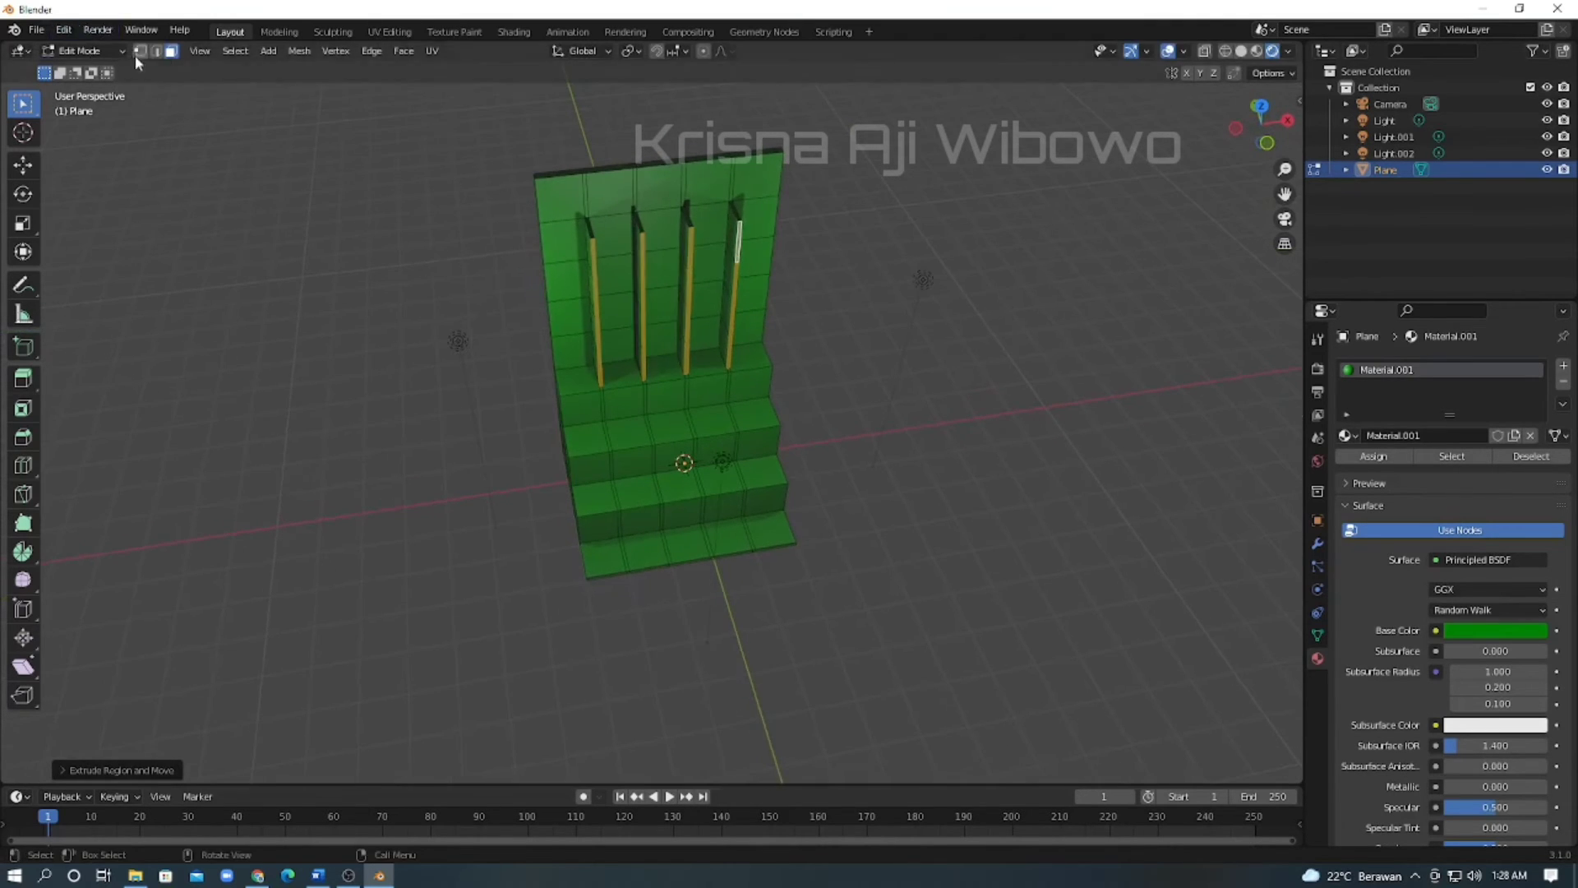
{"action": "left_click", "coordinate": [155, 51]}
{"action": "scroll", "coordinate": [555, 187], "scroll_direction": "up", "scroll_amount": 3}
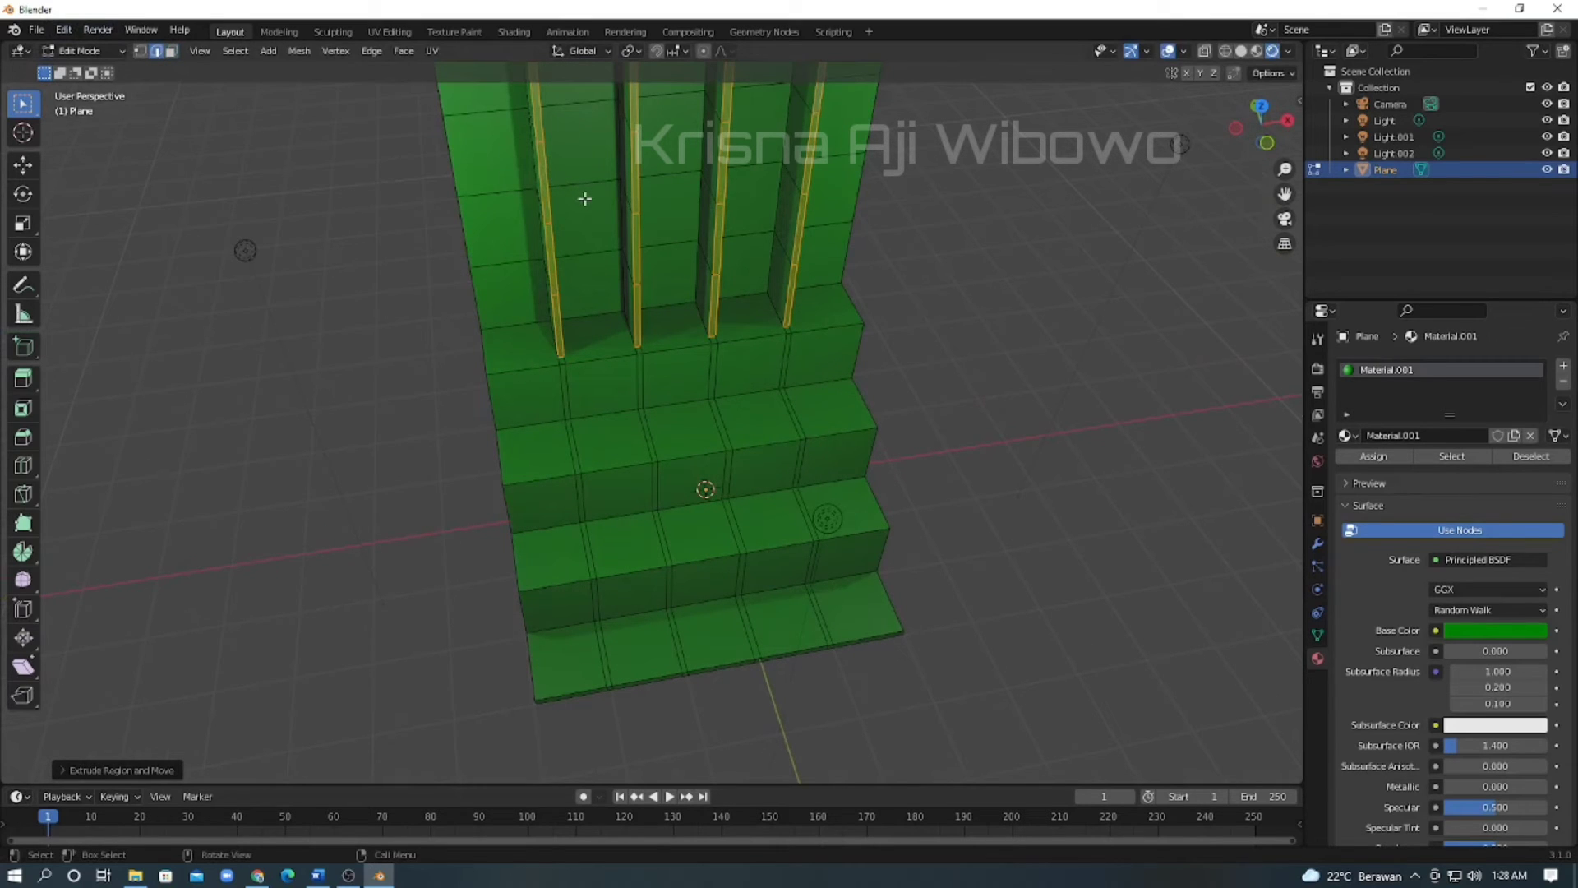
{"action": "middle_click_drag", "start_coordinate": [584, 184], "coordinate": [565, 239]}
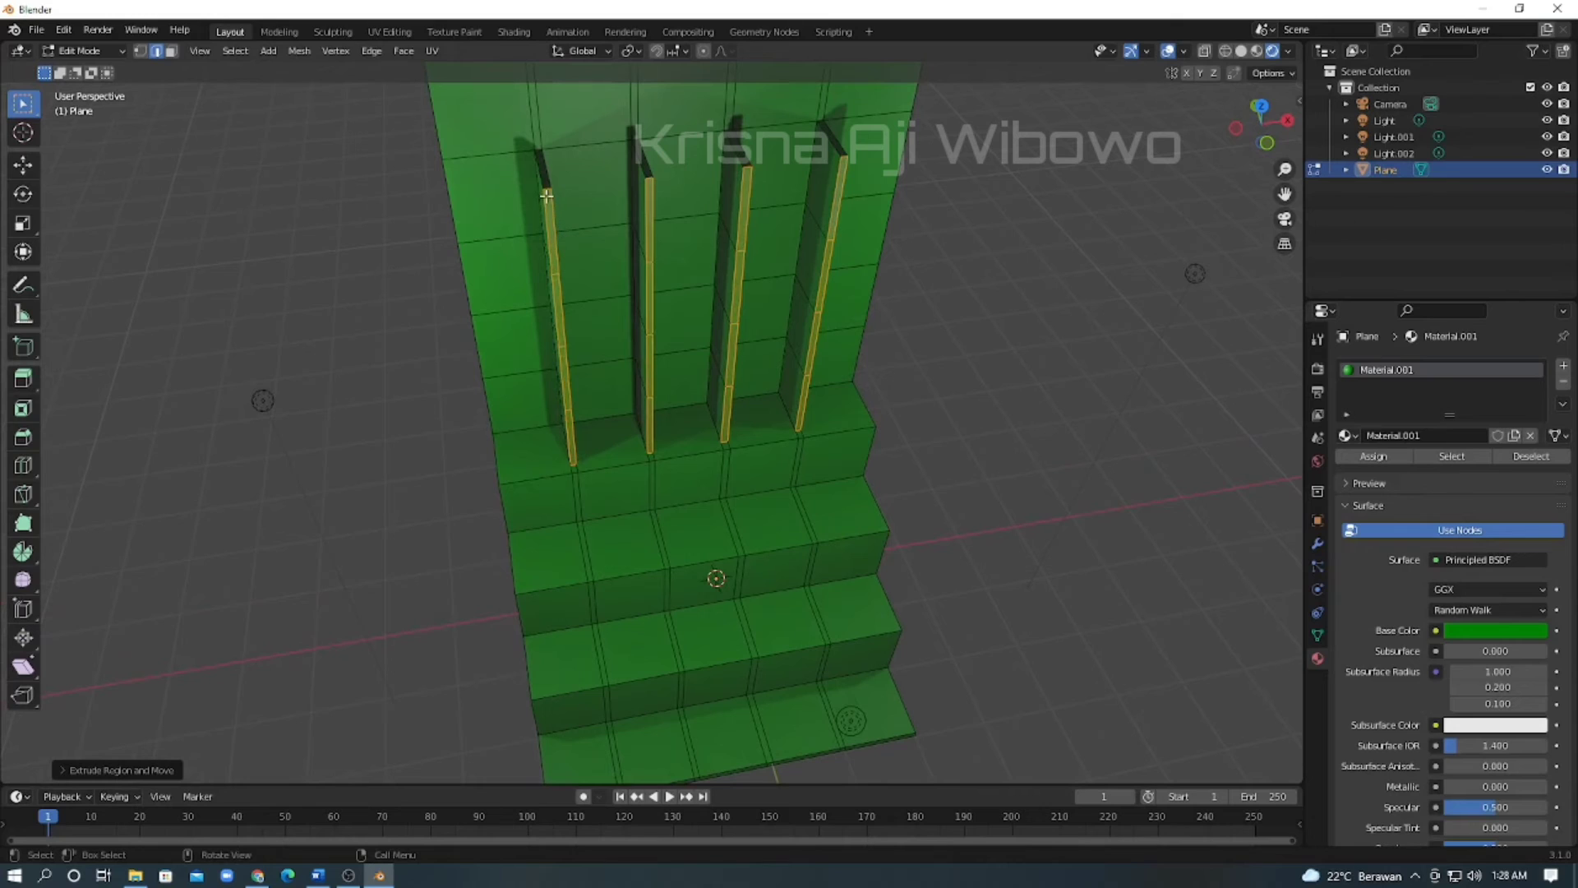
{"action": "key", "text": "alt+a"}
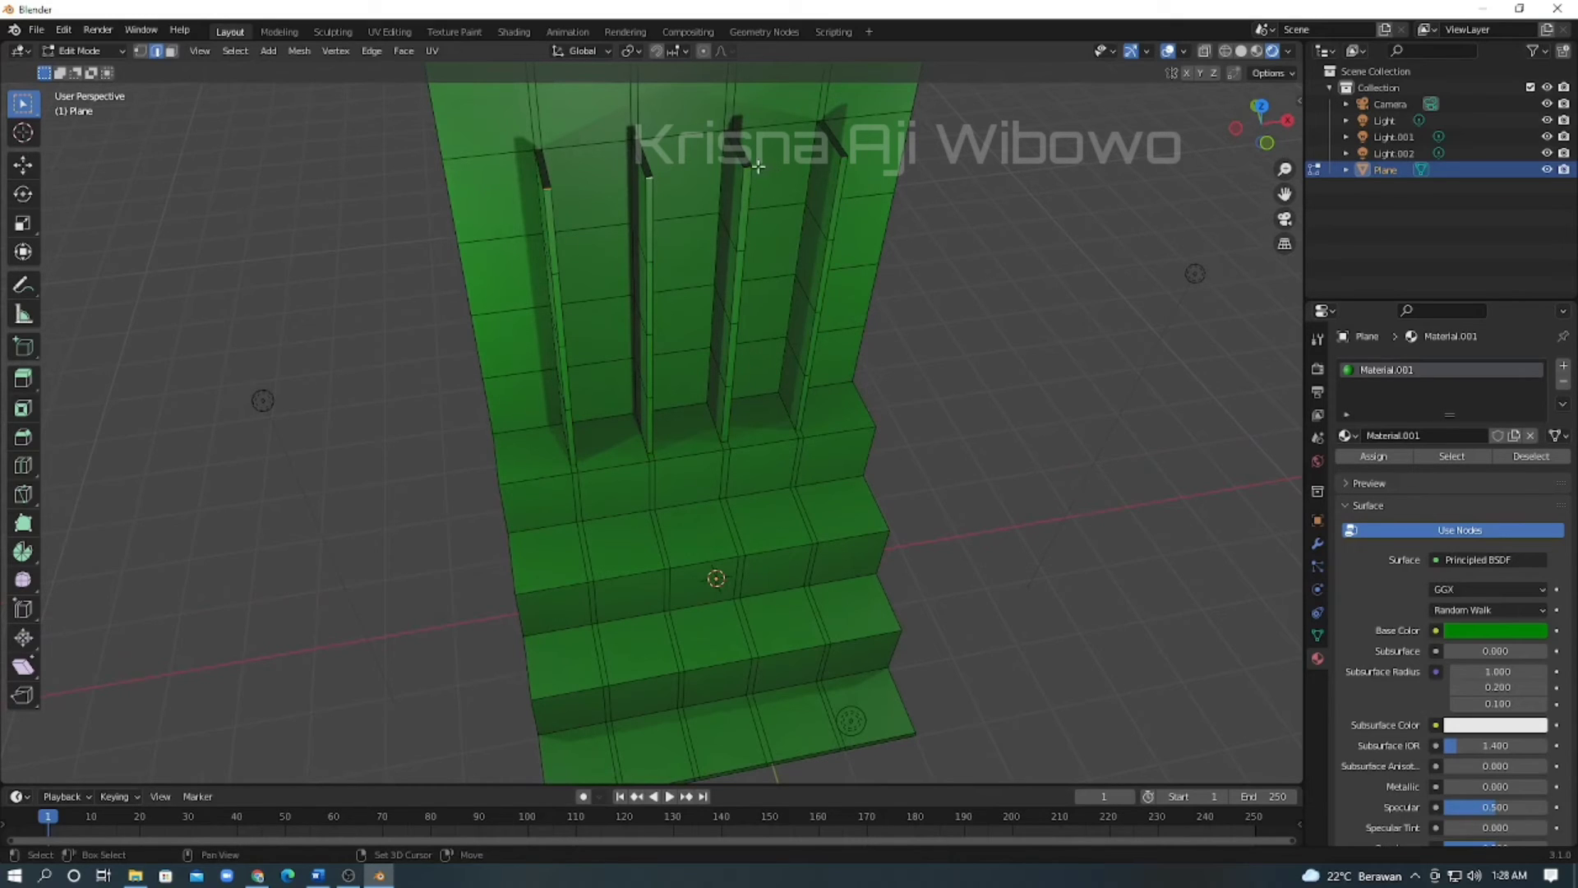
{"action": "left_click", "coordinate": [847, 159]}
{"action": "left_click", "coordinate": [847, 159], "text": "shift"}
{"action": "middle_click_drag", "start_coordinate": [925, 158], "coordinate": [749, 173]}
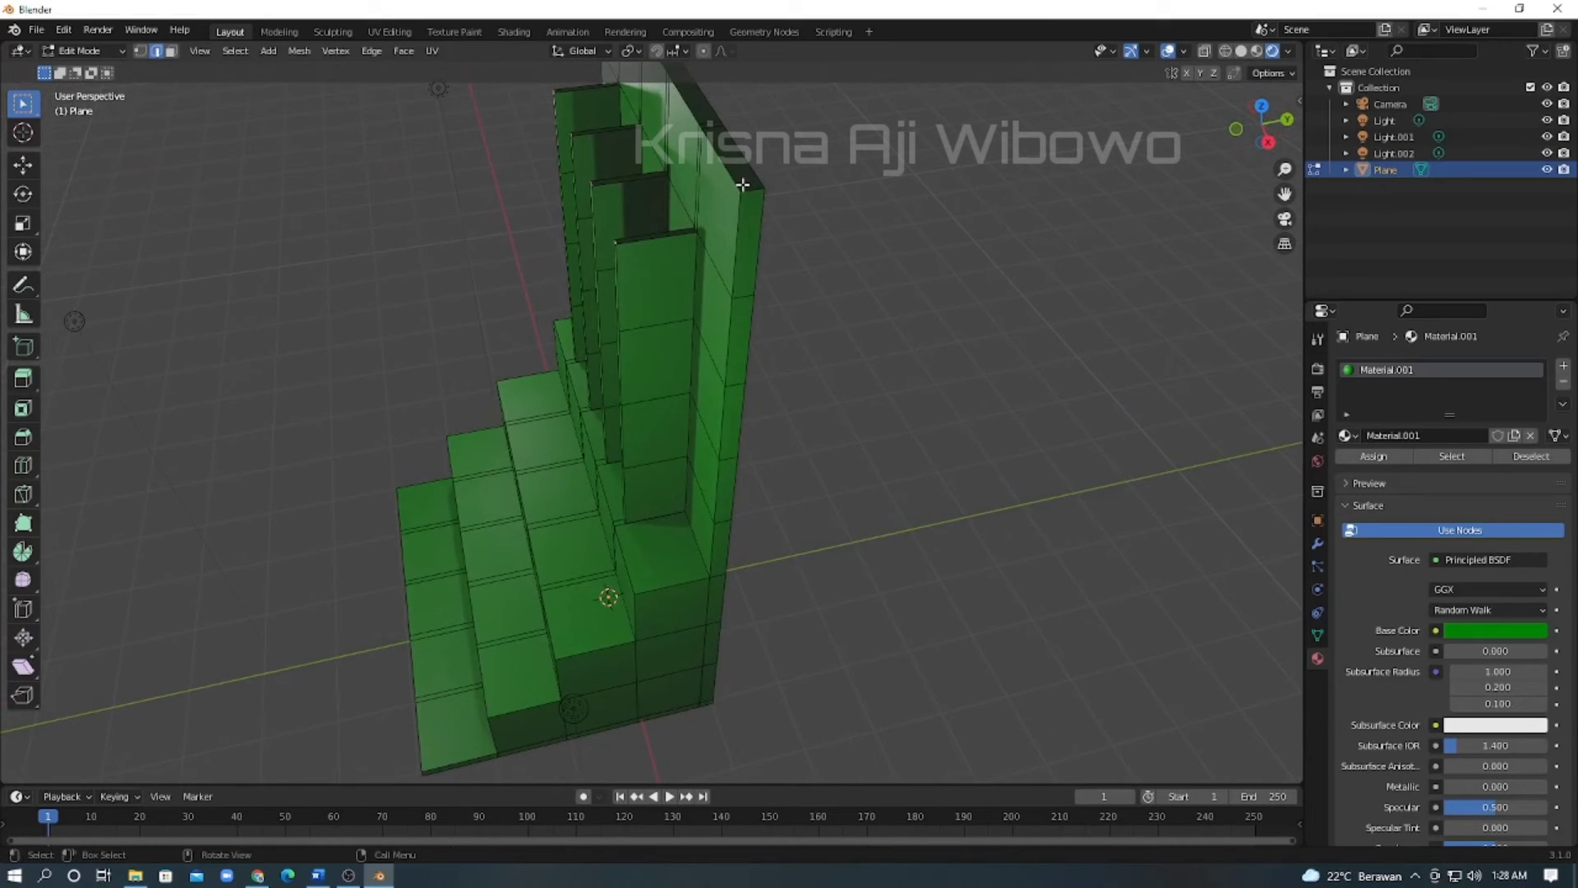
{"action": "key", "text": "g"}
{"action": "key", "text": "y"}
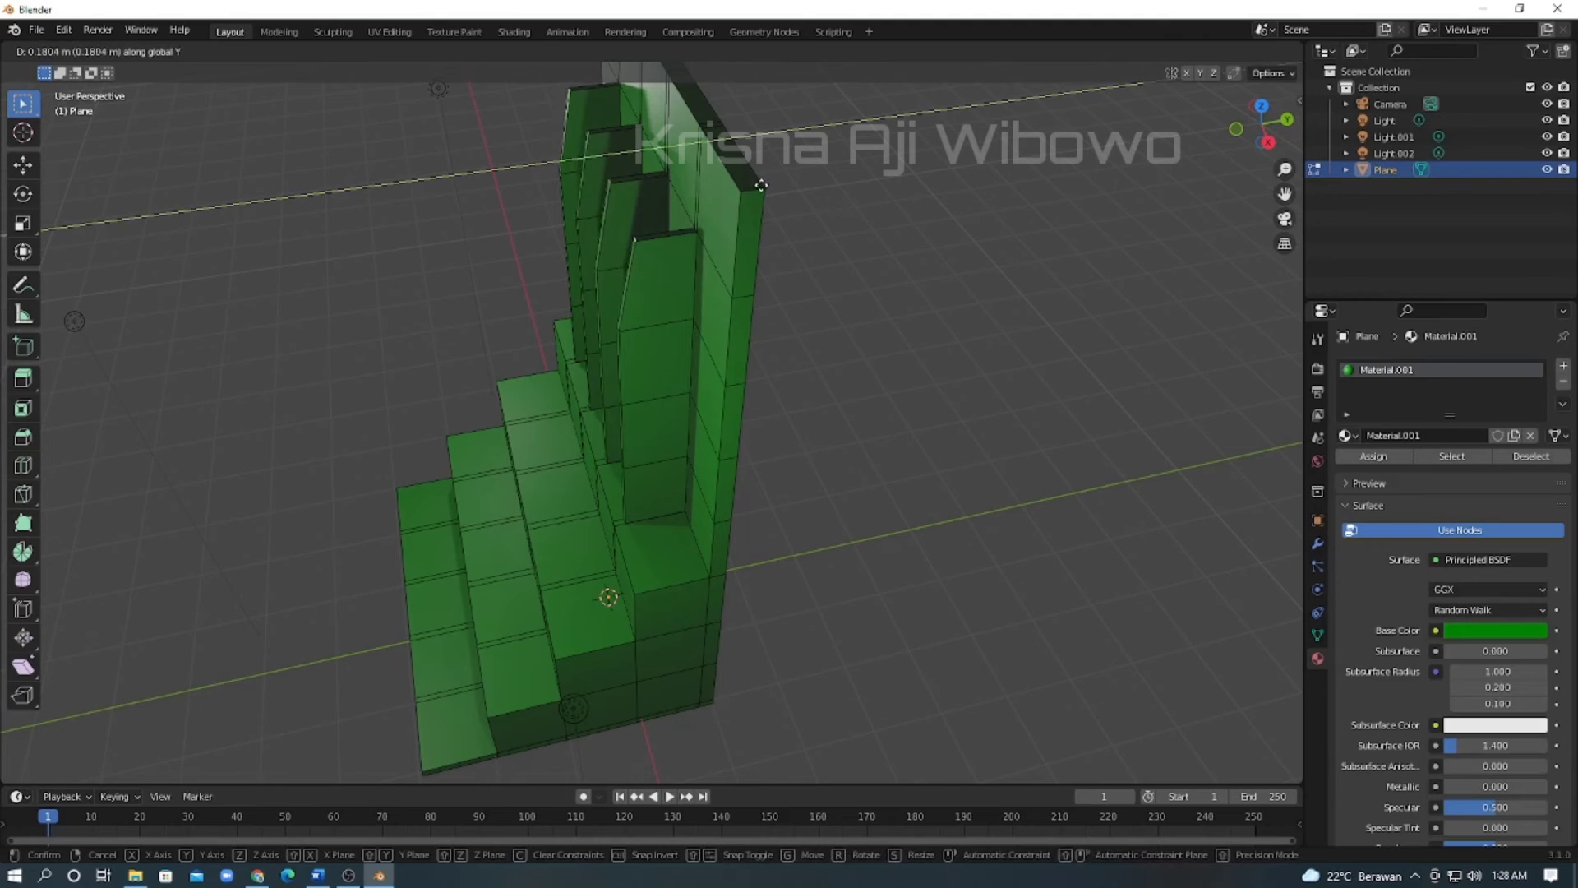
{"action": "left_click", "coordinate": [779, 188]}
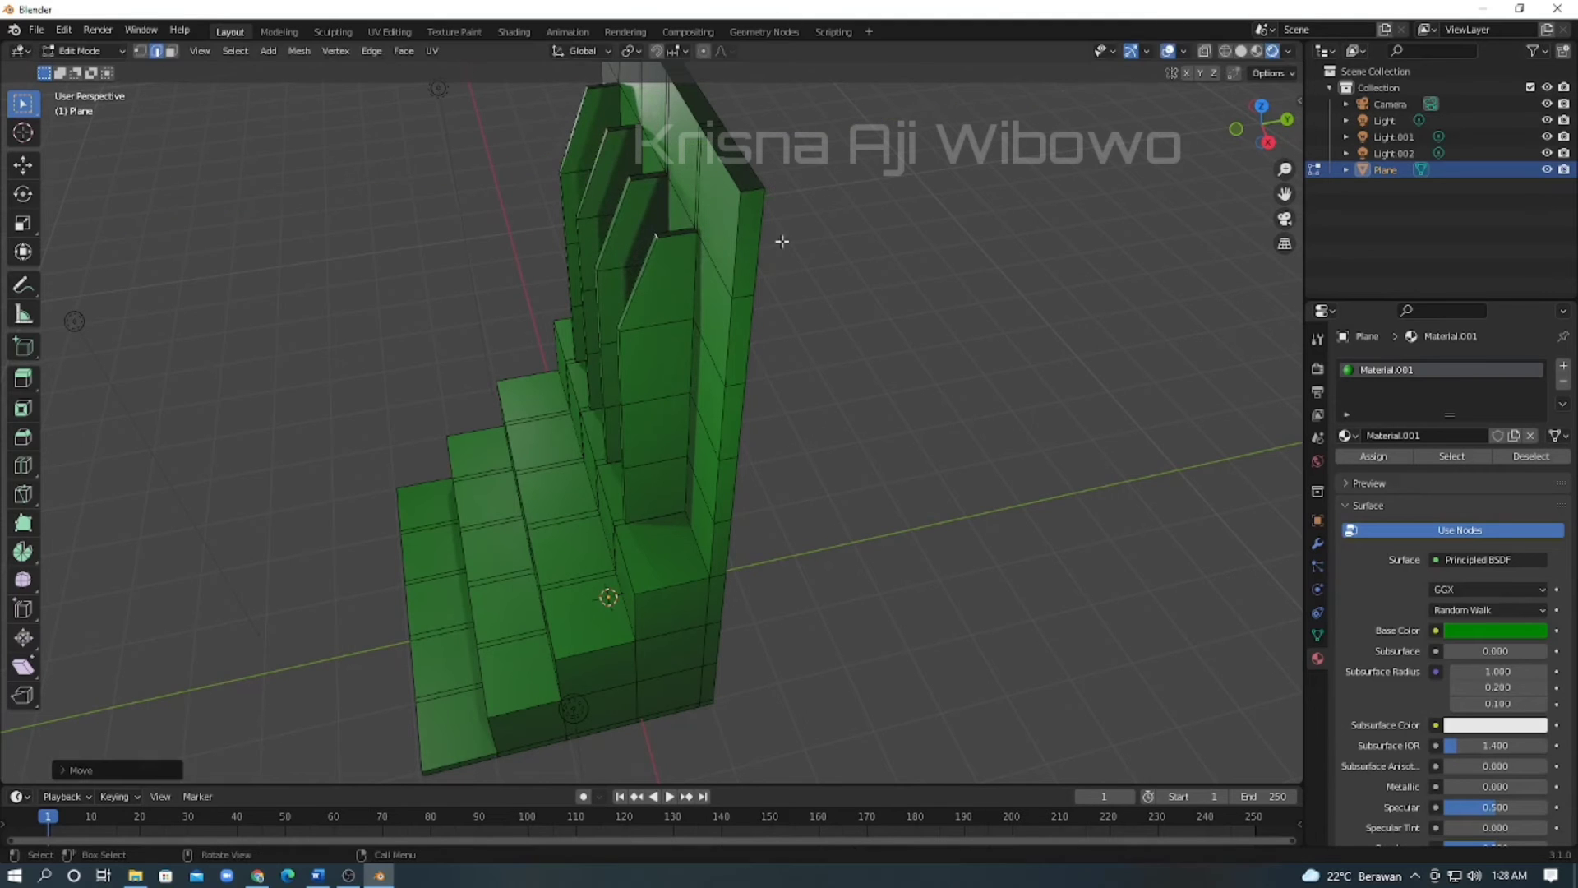
{"action": "middle_click_drag", "start_coordinate": [782, 240], "coordinate": [937, 303]}
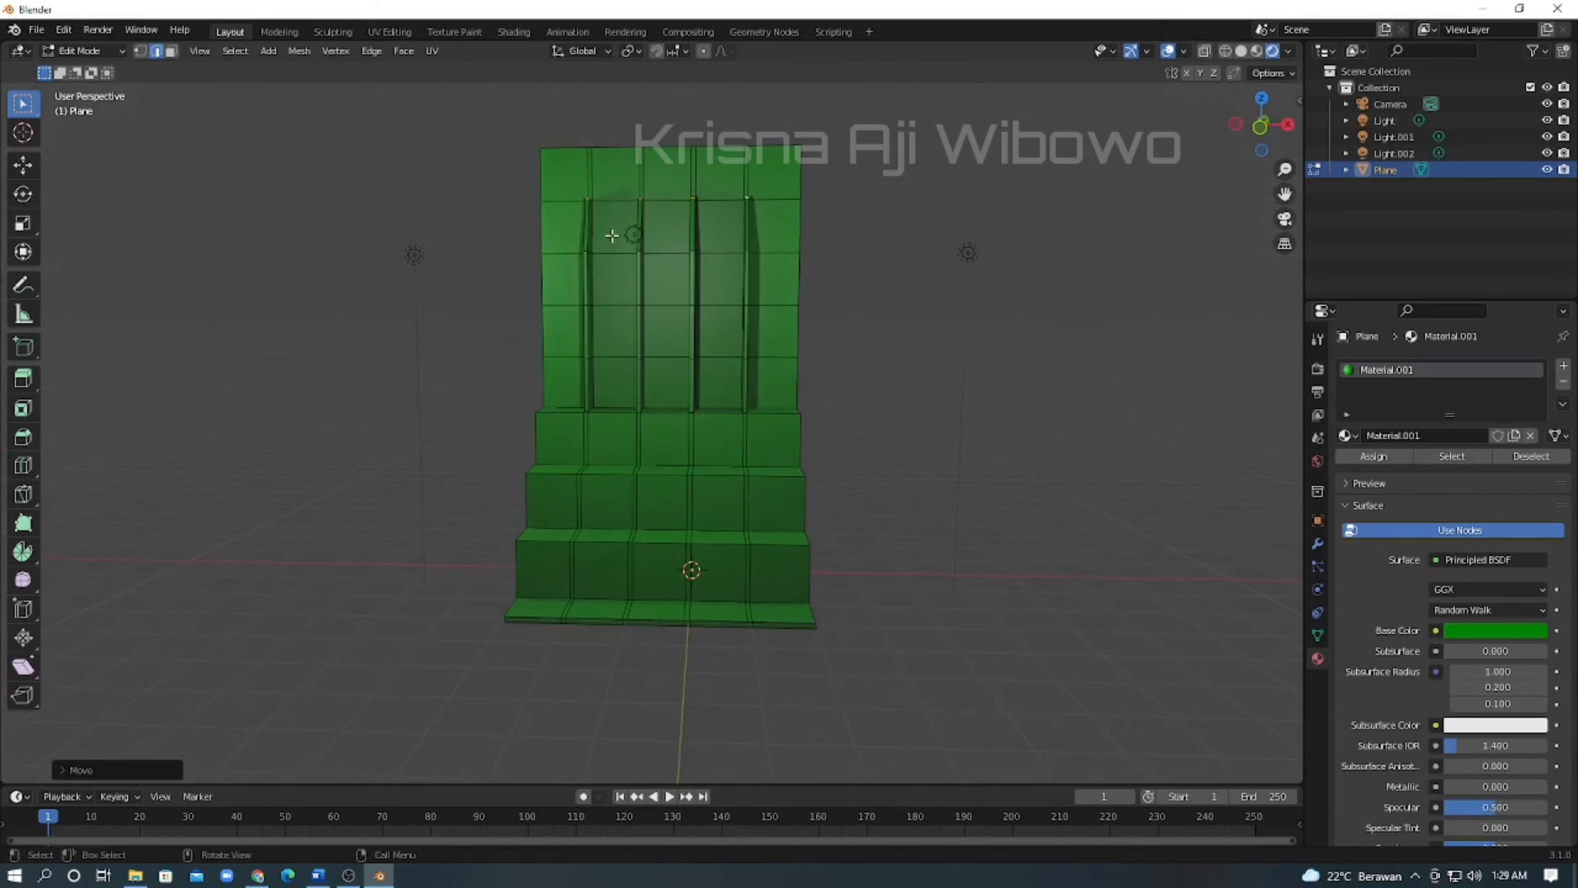
In face selection mode, select the four stacked wall faces between the first and second fins from the negative-X side.
{"action": "left_click", "coordinate": [611, 238]}
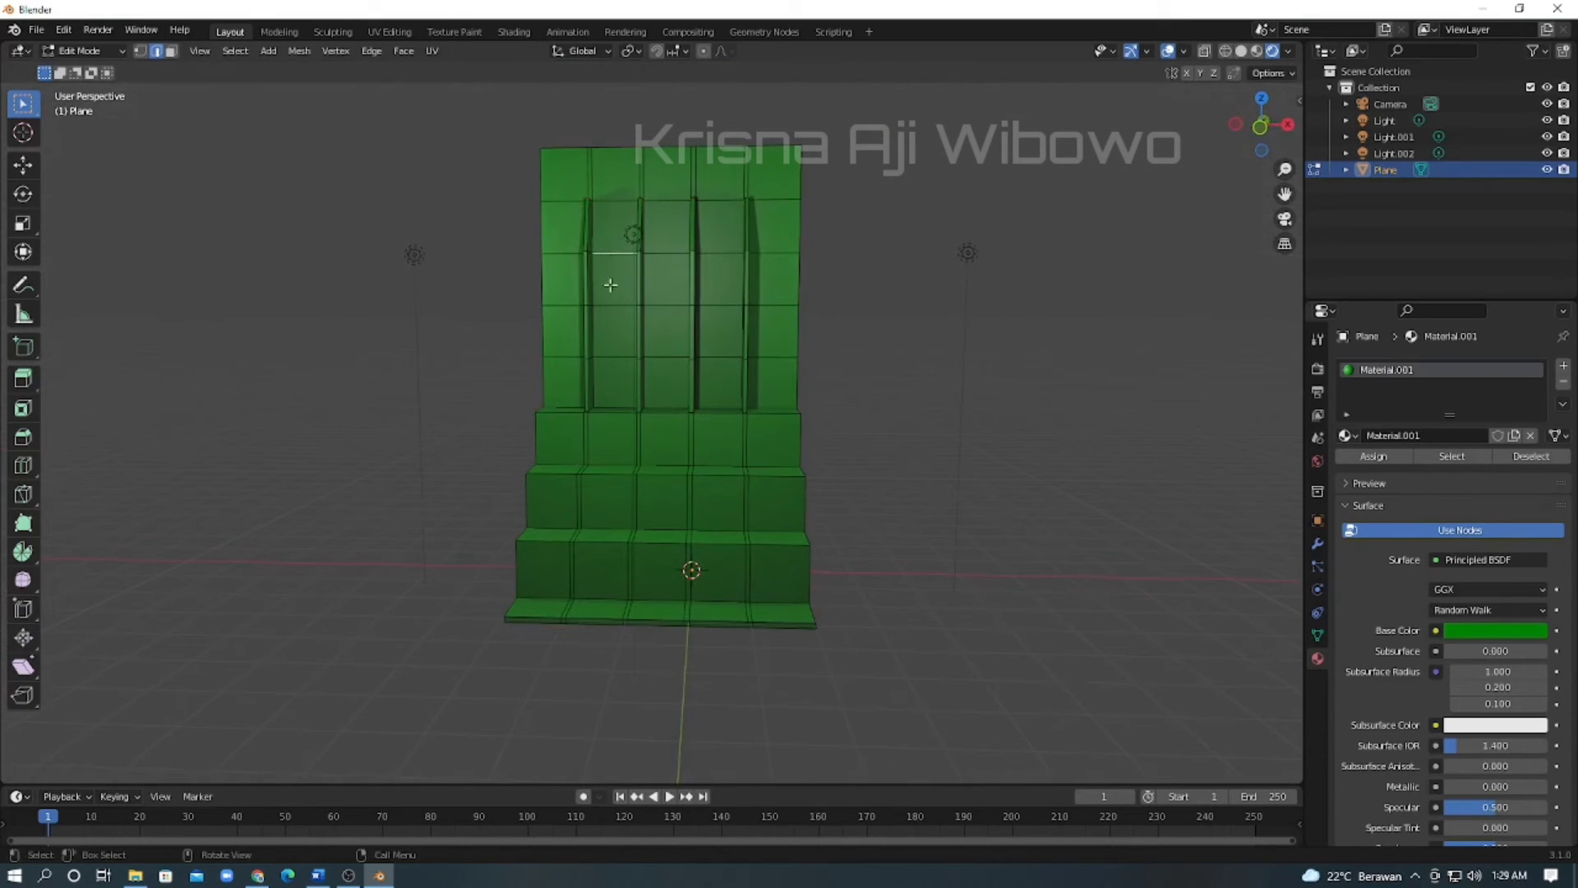
{"action": "left_click", "coordinate": [171, 53]}
{"action": "left_click", "coordinate": [603, 245]}
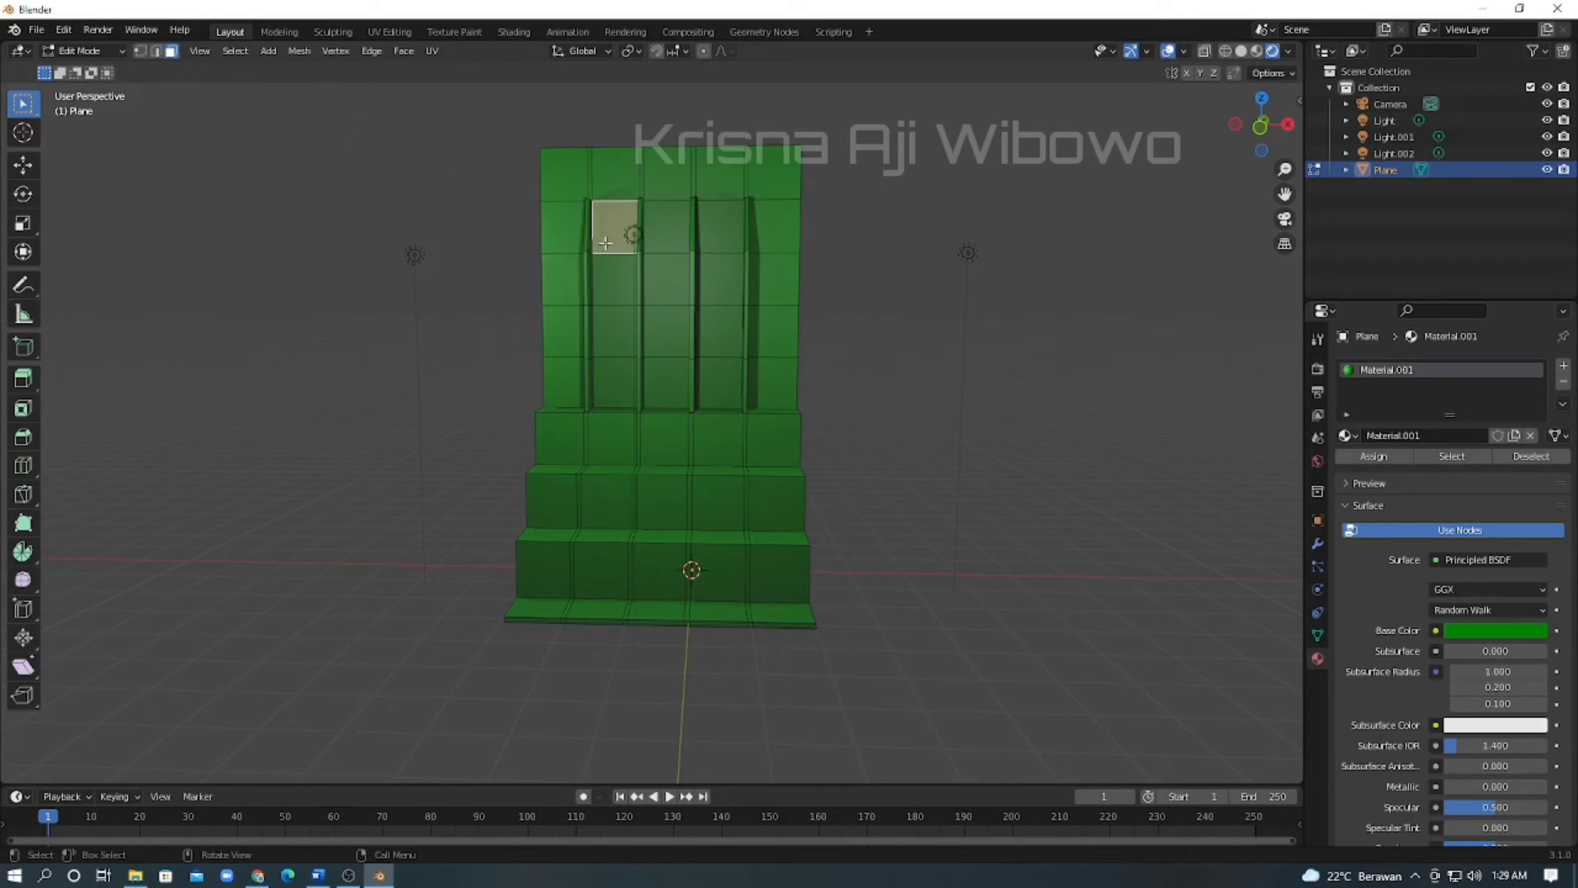
{"action": "left_click", "coordinate": [619, 292], "text": "shift"}
{"action": "left_click", "coordinate": [618, 329], "text": "shift"}
{"action": "left_click", "coordinate": [619, 377], "text": "shift"}
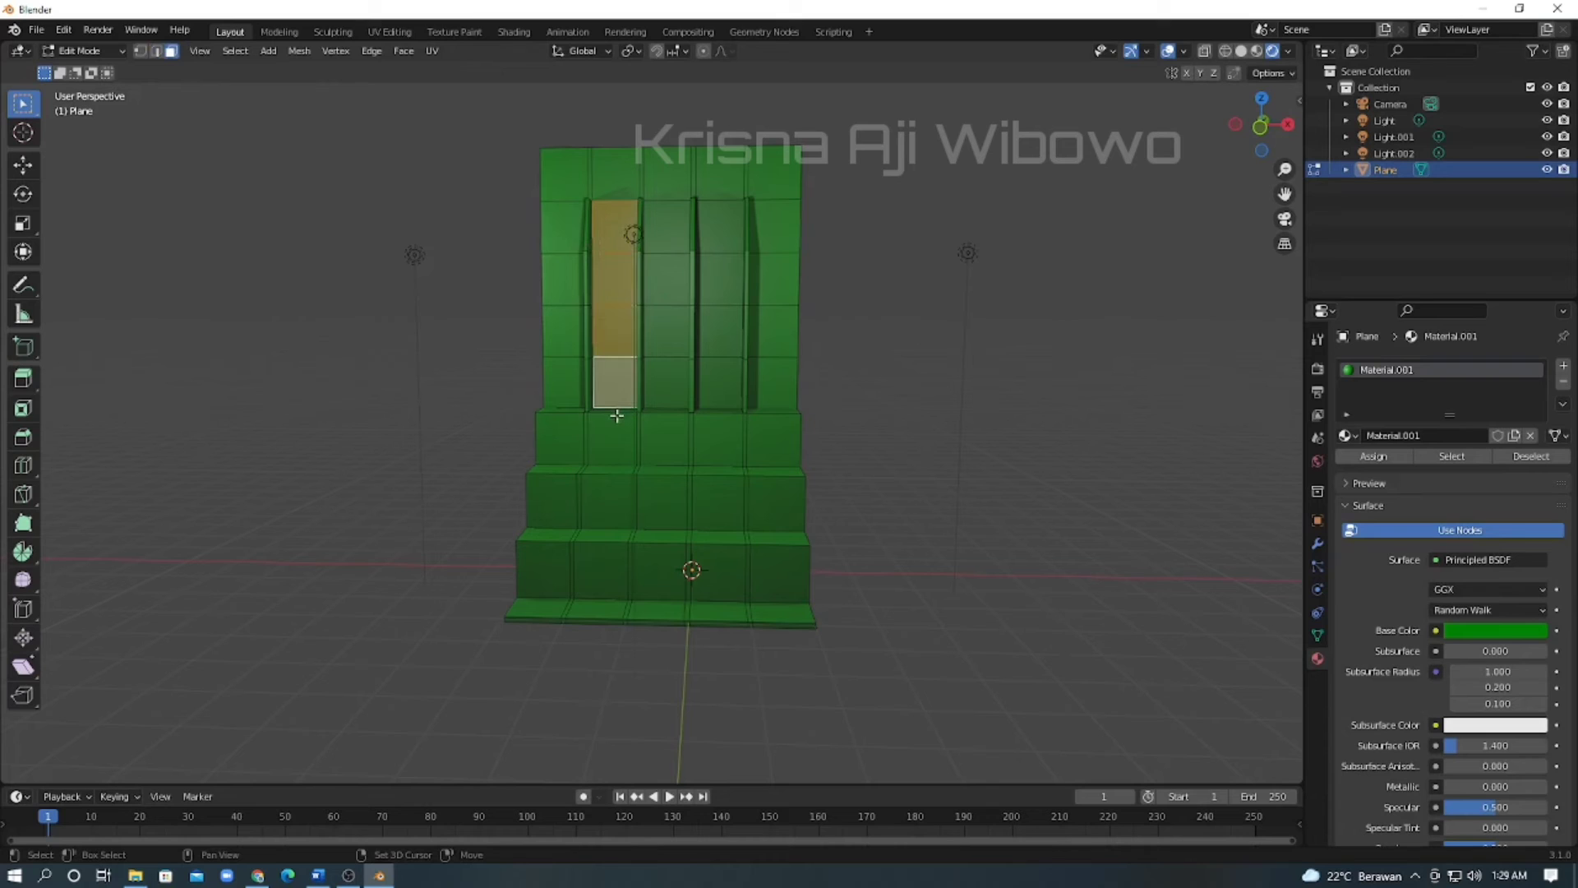
{"action": "middle_click_drag", "start_coordinate": [619, 416], "coordinate": [617, 425]}
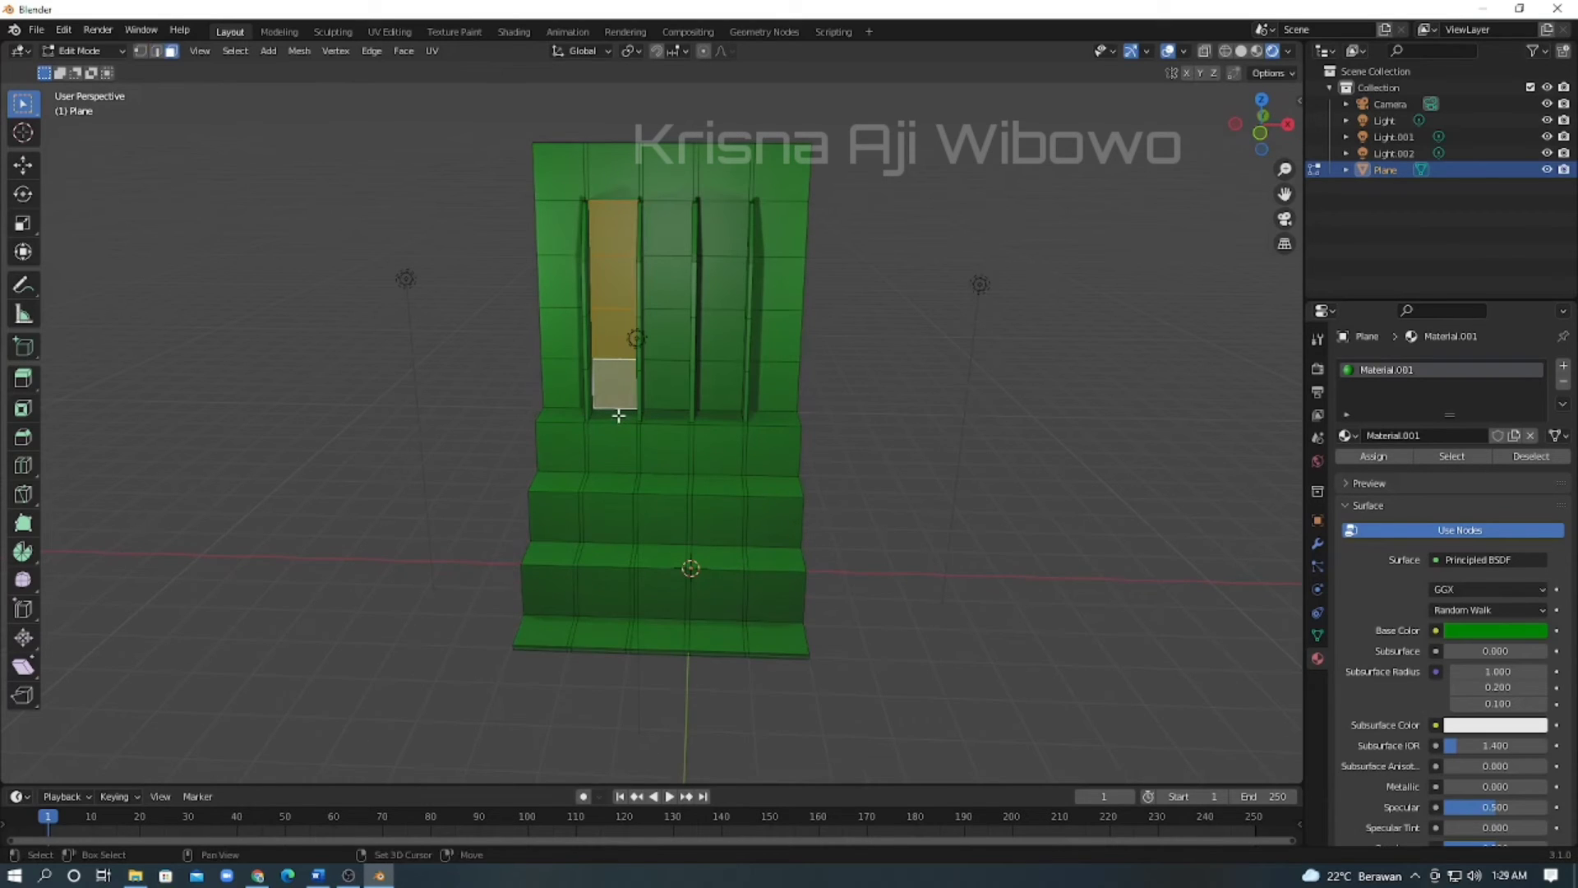
Extend the selection from that wall column down over every tread and riser in the same column to the base.
{"action": "left_click", "coordinate": [618, 417], "text": "shift"}
{"action": "left_click", "coordinate": [615, 444], "text": "shift"}
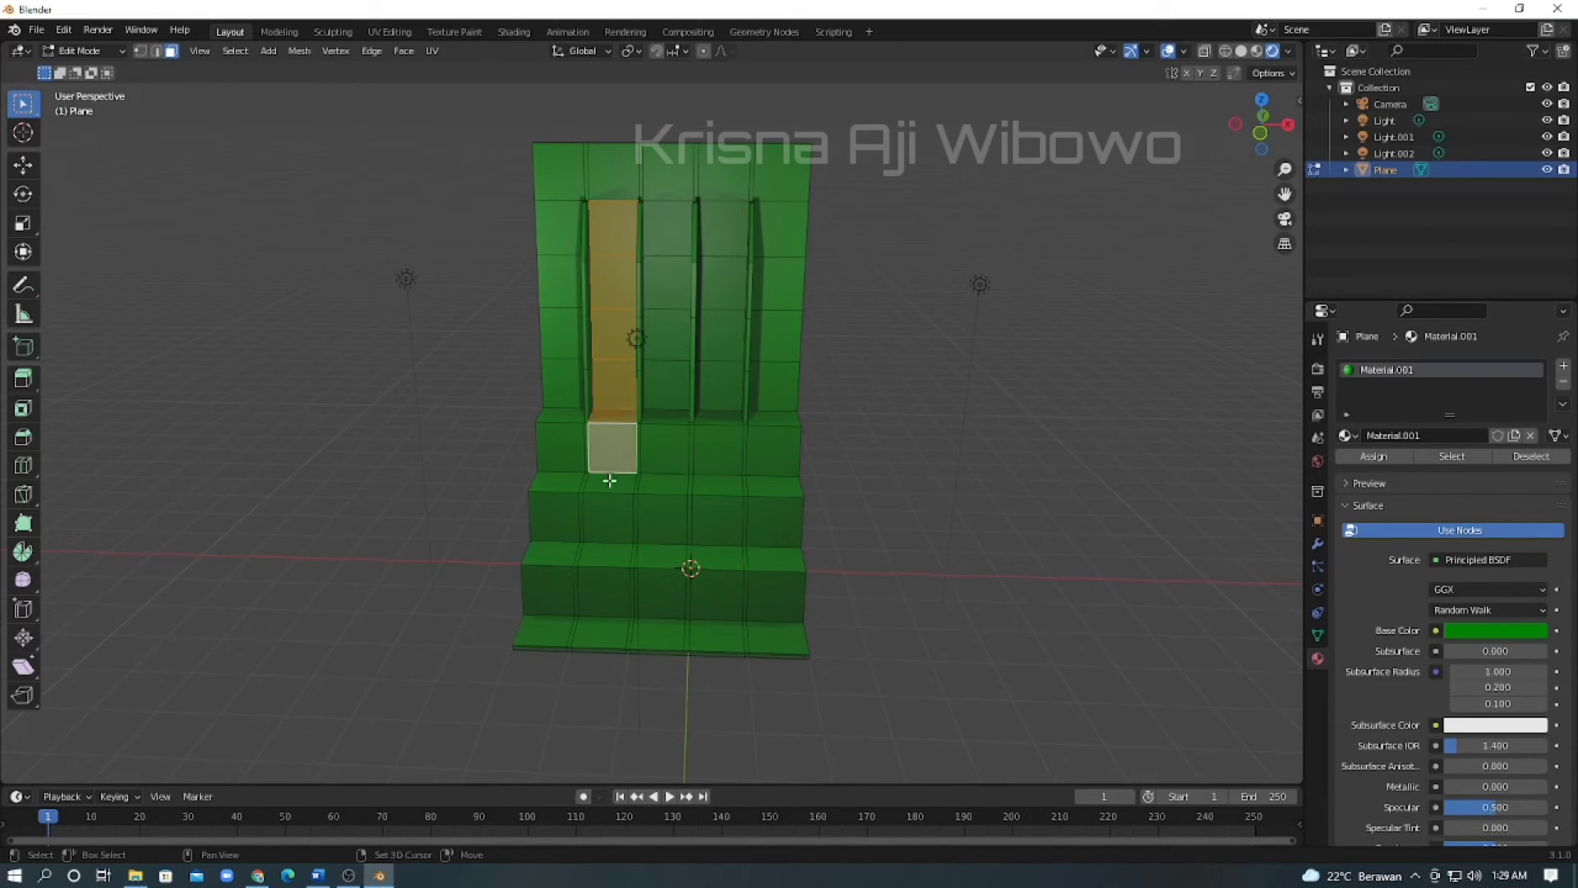
{"action": "left_click", "coordinate": [608, 483], "text": "shift"}
{"action": "left_click", "coordinate": [609, 514], "text": "shift"}
{"action": "left_click", "coordinate": [609, 552], "text": "shift"}
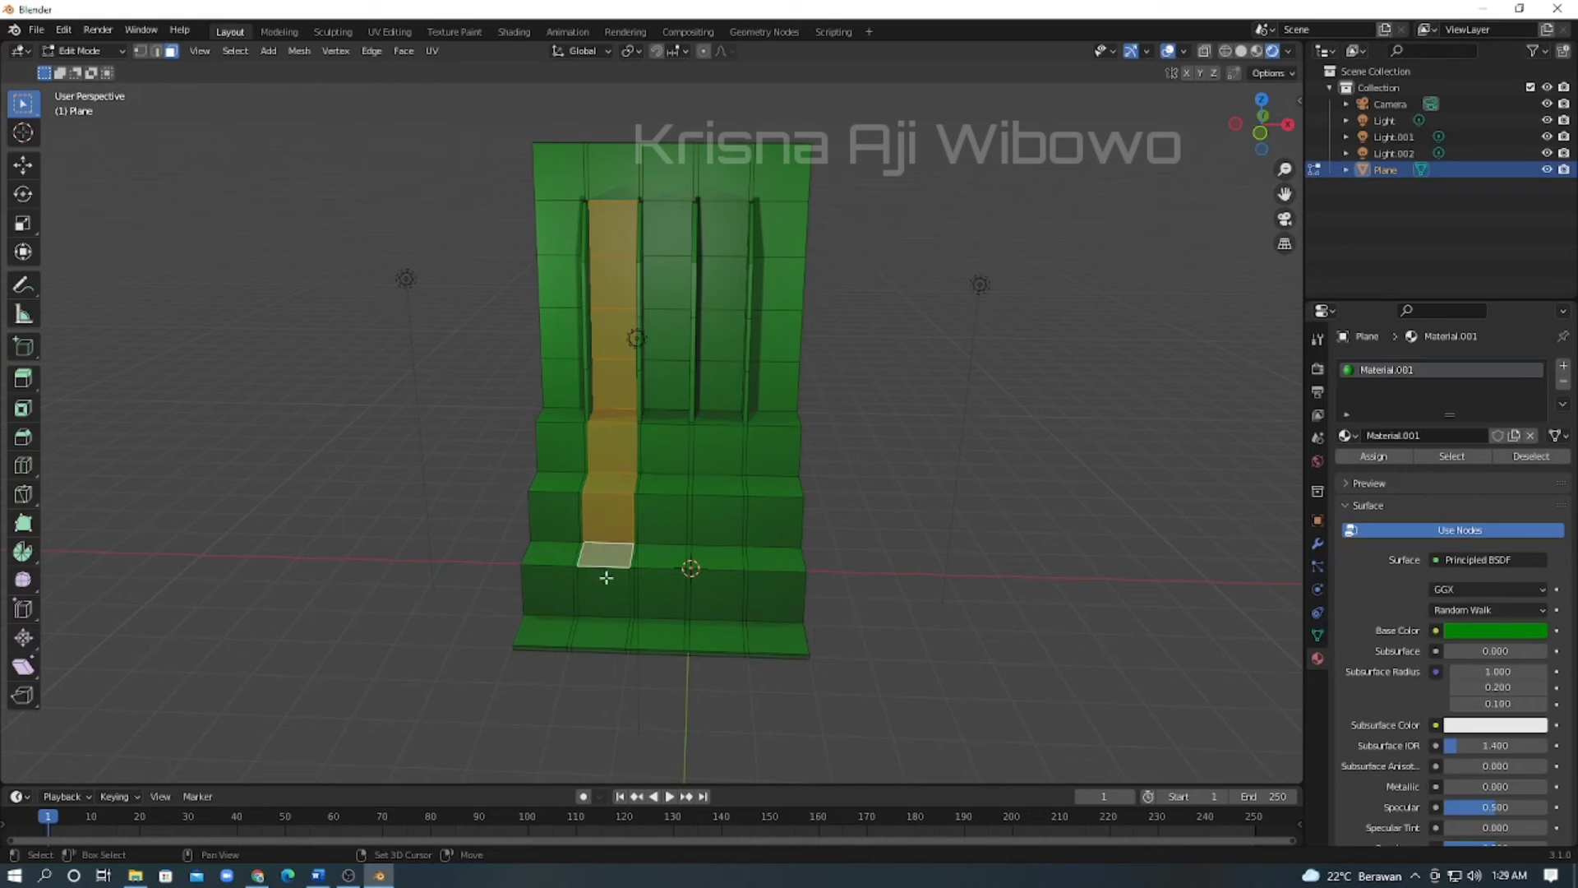
{"action": "left_click", "coordinate": [606, 580], "text": "shift"}
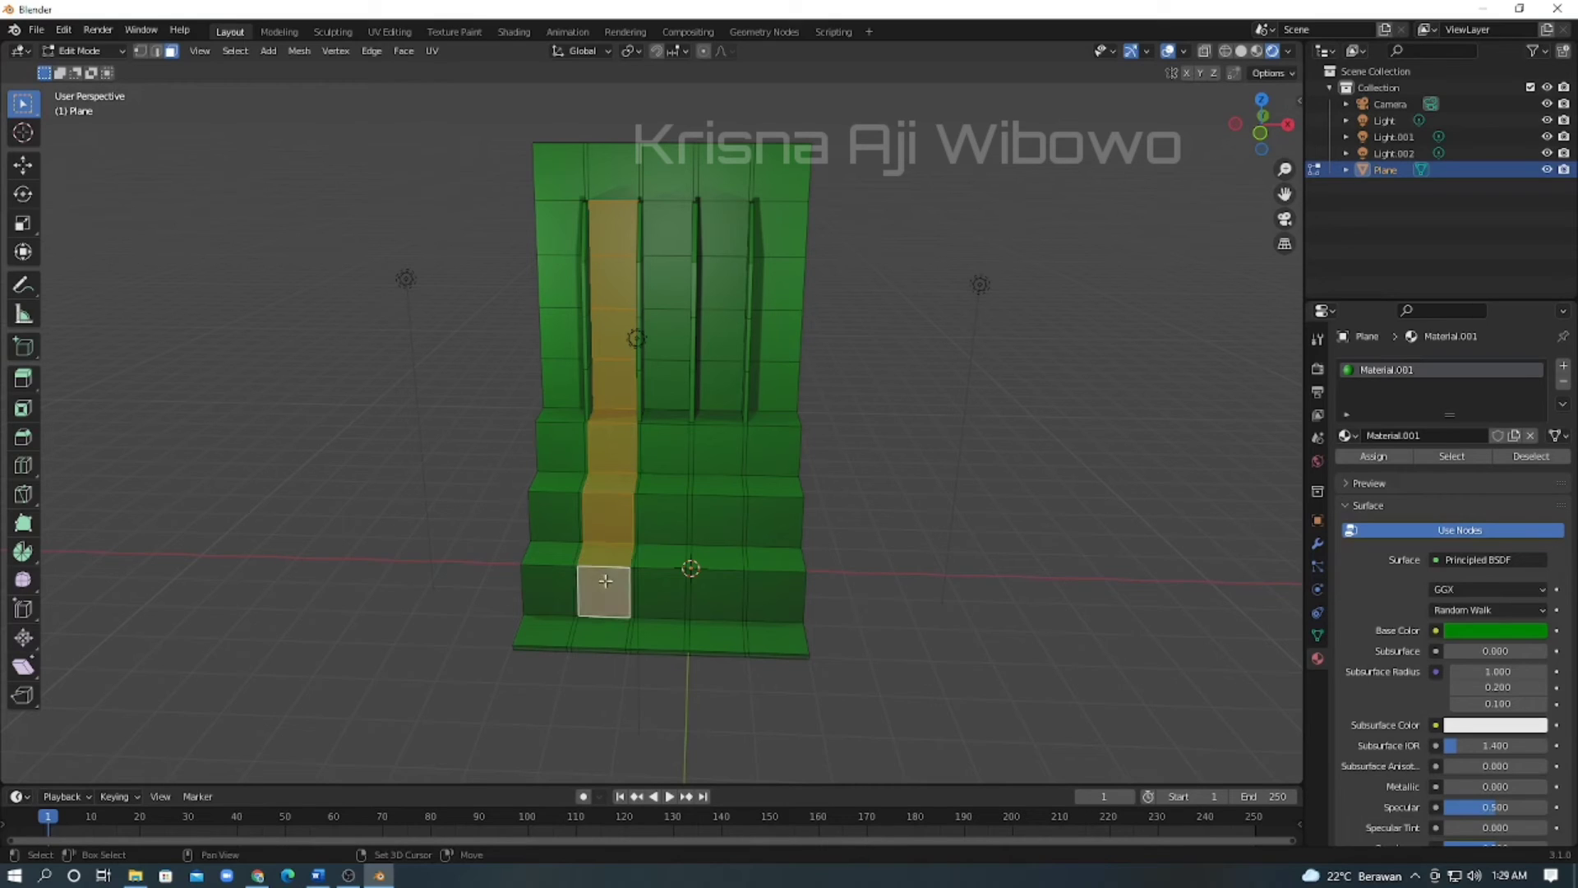
{"action": "left_click", "coordinate": [605, 627], "text": "shift"}
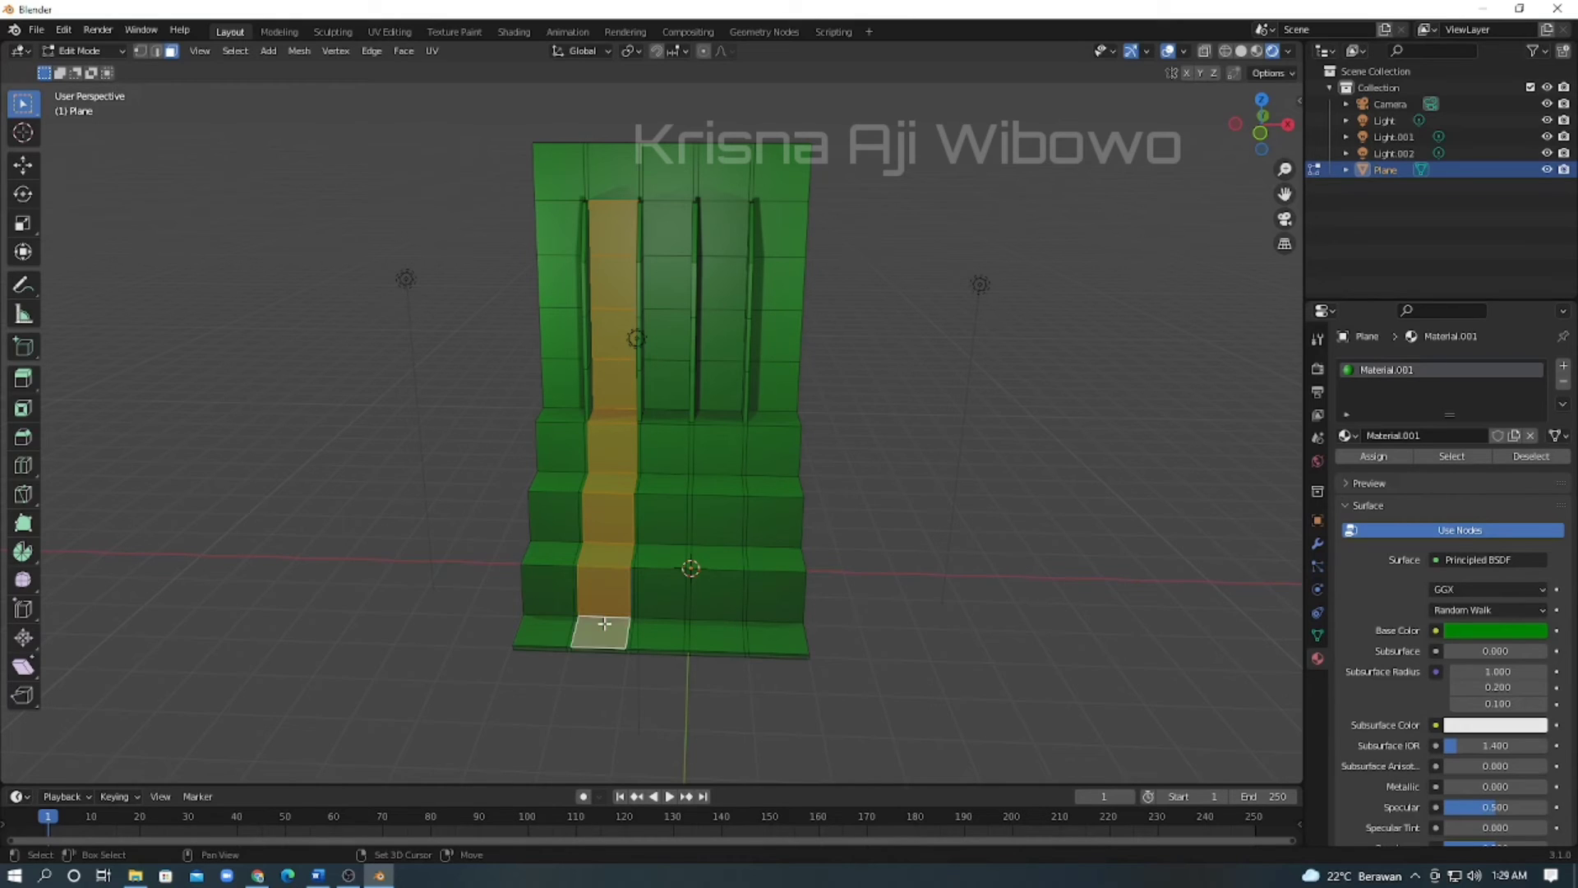
Add the highest step's riser faces from the second through the fourth strip and the tread faces directly below them to the selection.
{"action": "left_click", "coordinate": [657, 449], "text": "shift"}
{"action": "left_click", "coordinate": [693, 451], "text": "shift"}
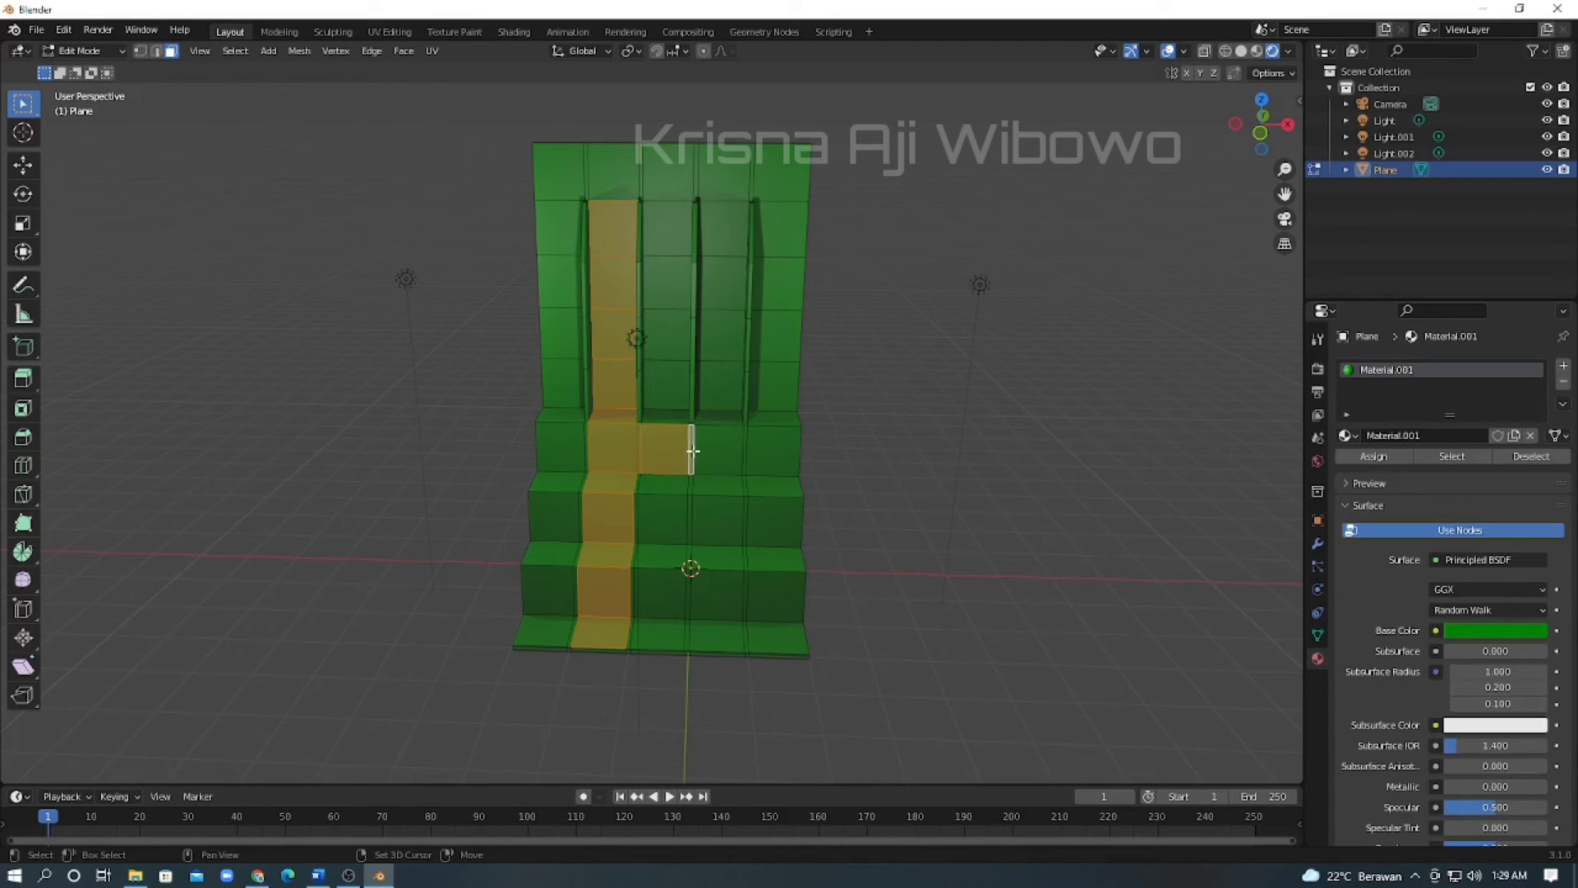
{"action": "left_click", "coordinate": [706, 451], "text": "shift"}
{"action": "left_click", "coordinate": [746, 448], "text": "shift"}
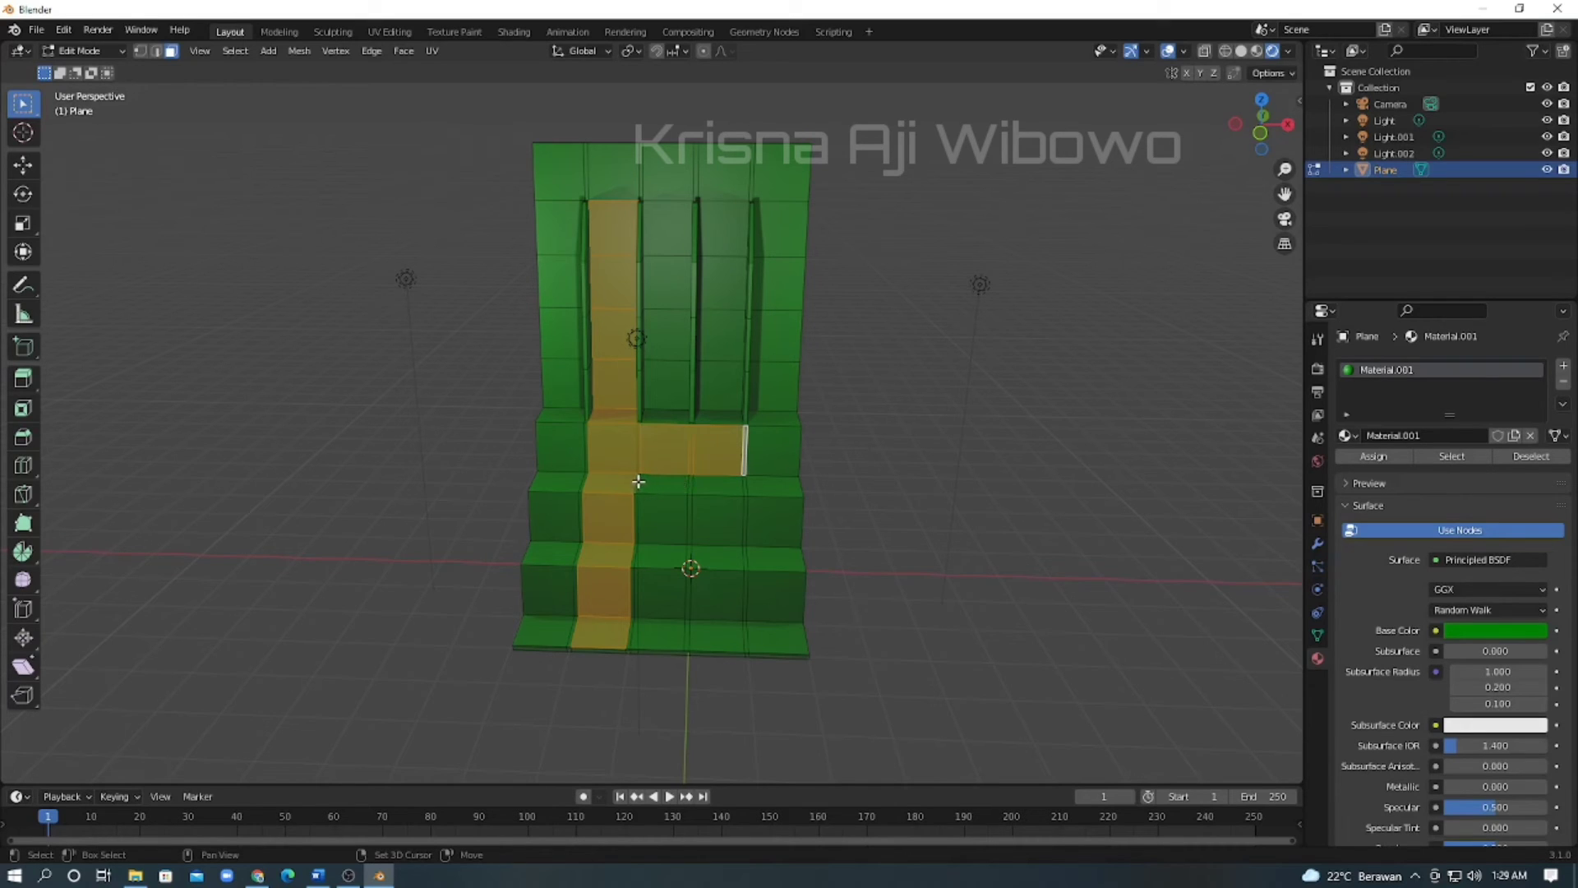
{"action": "right_click_drag", "start_coordinate": [633, 479], "coordinate": [714, 480], "text": "ctrl"}
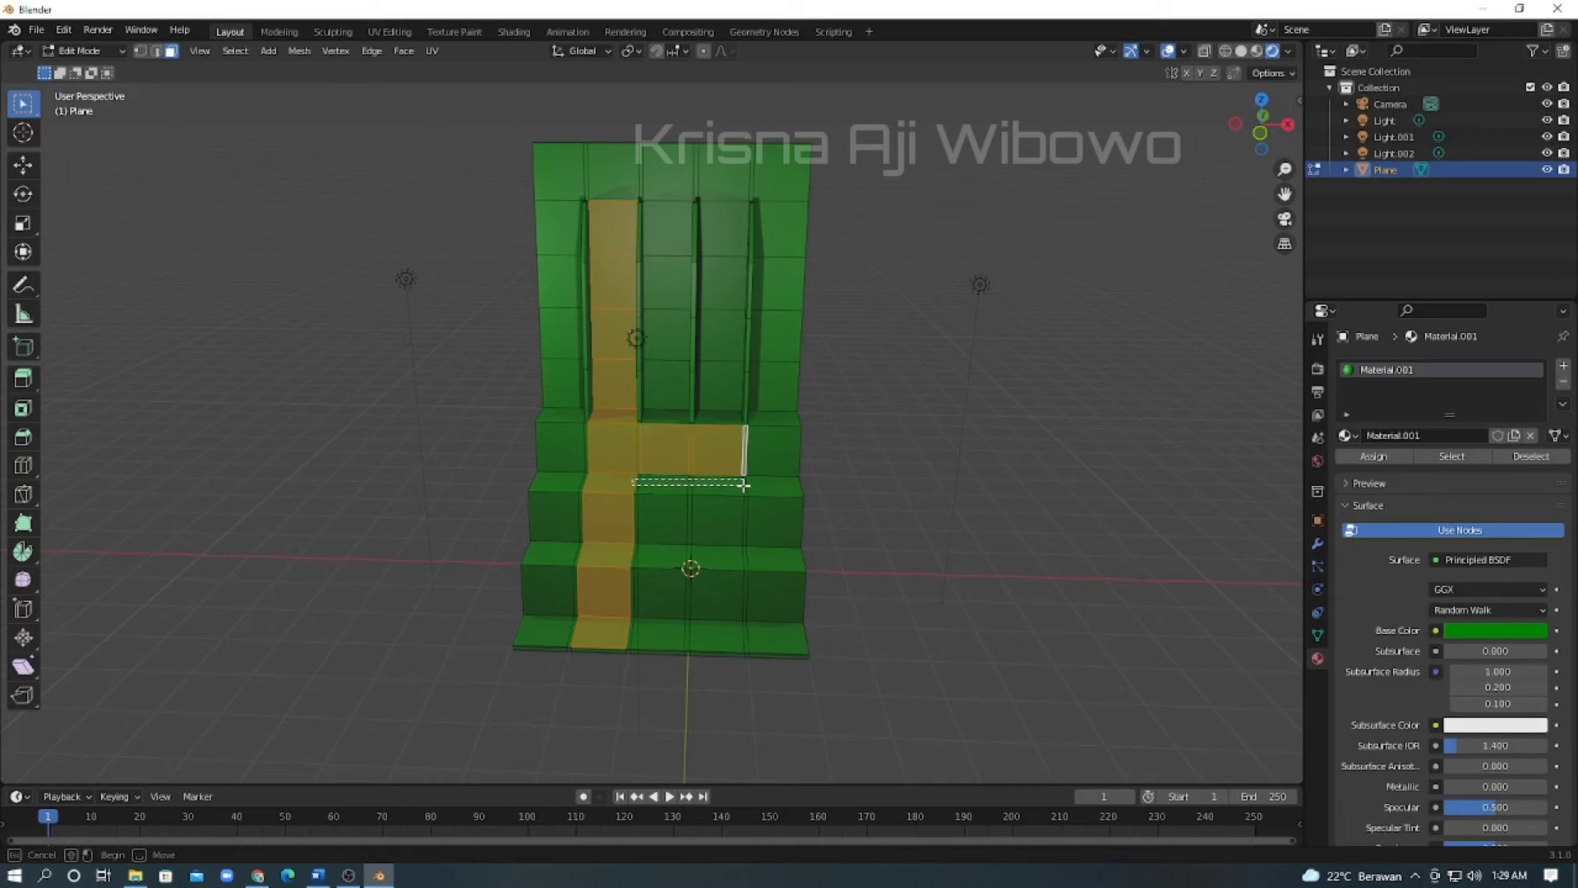
{"action": "left_click_drag", "start_coordinate": [744, 485], "coordinate": [740, 498]}
{"action": "mouse_move", "coordinate": [817, 536]}
{"action": "middle_mouse_down"}
{"action": "mouse_move", "coordinate": [743, 503]}
{"action": "mouse_move", "coordinate": [652, 510]}
{"action": "mouse_move", "coordinate": [825, 514]}
{"action": "middle_mouse_up"}
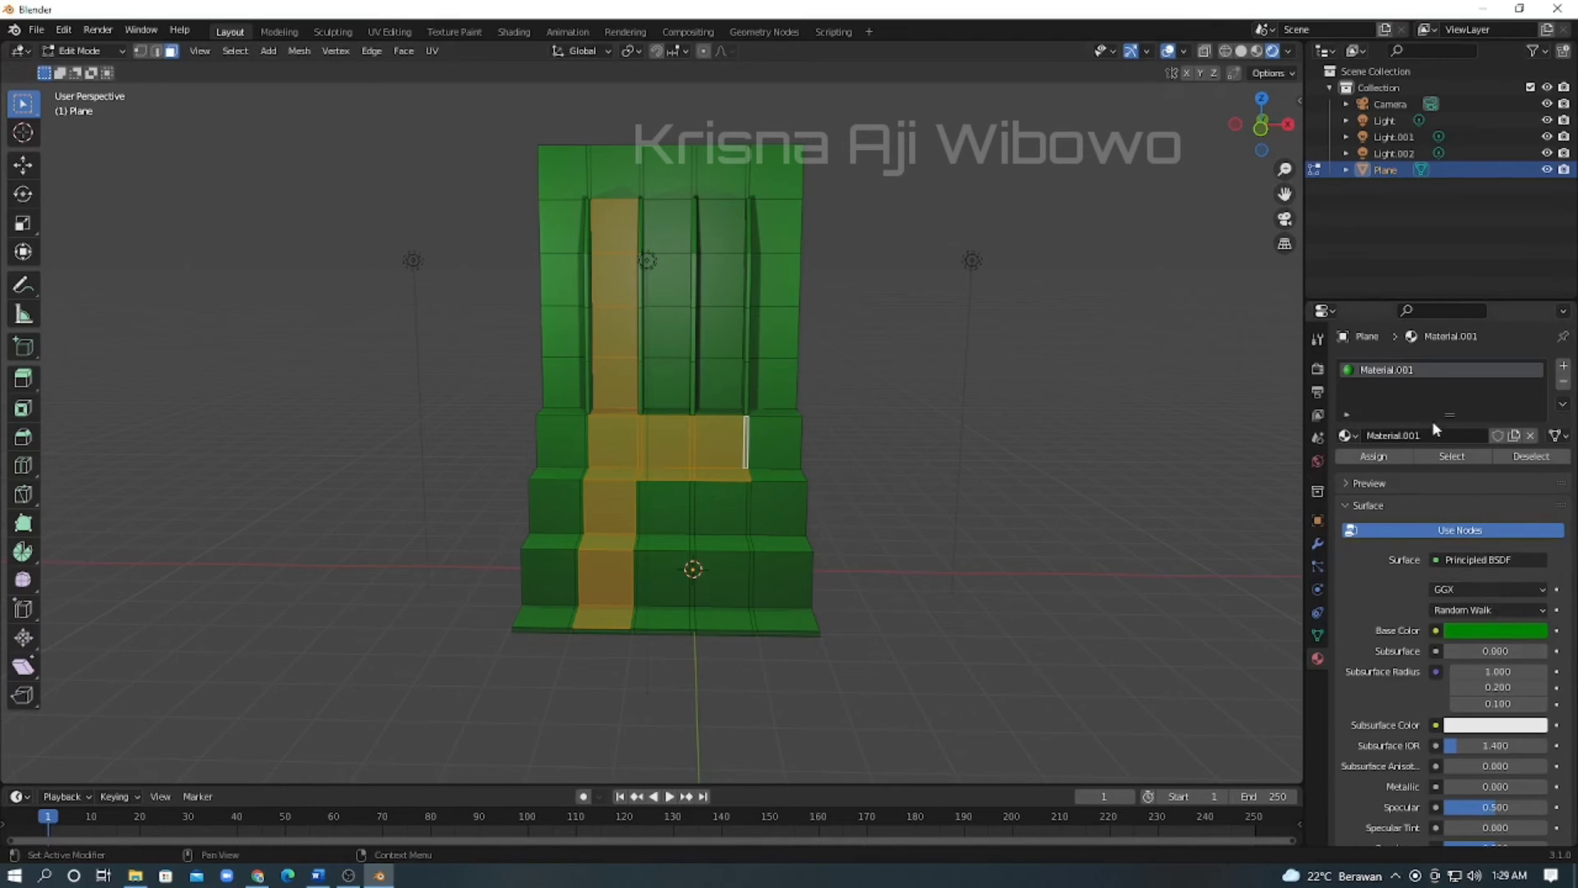
Create a second material with a red base color and assign it to the selected faces.
{"action": "left_click", "coordinate": [1563, 368]}
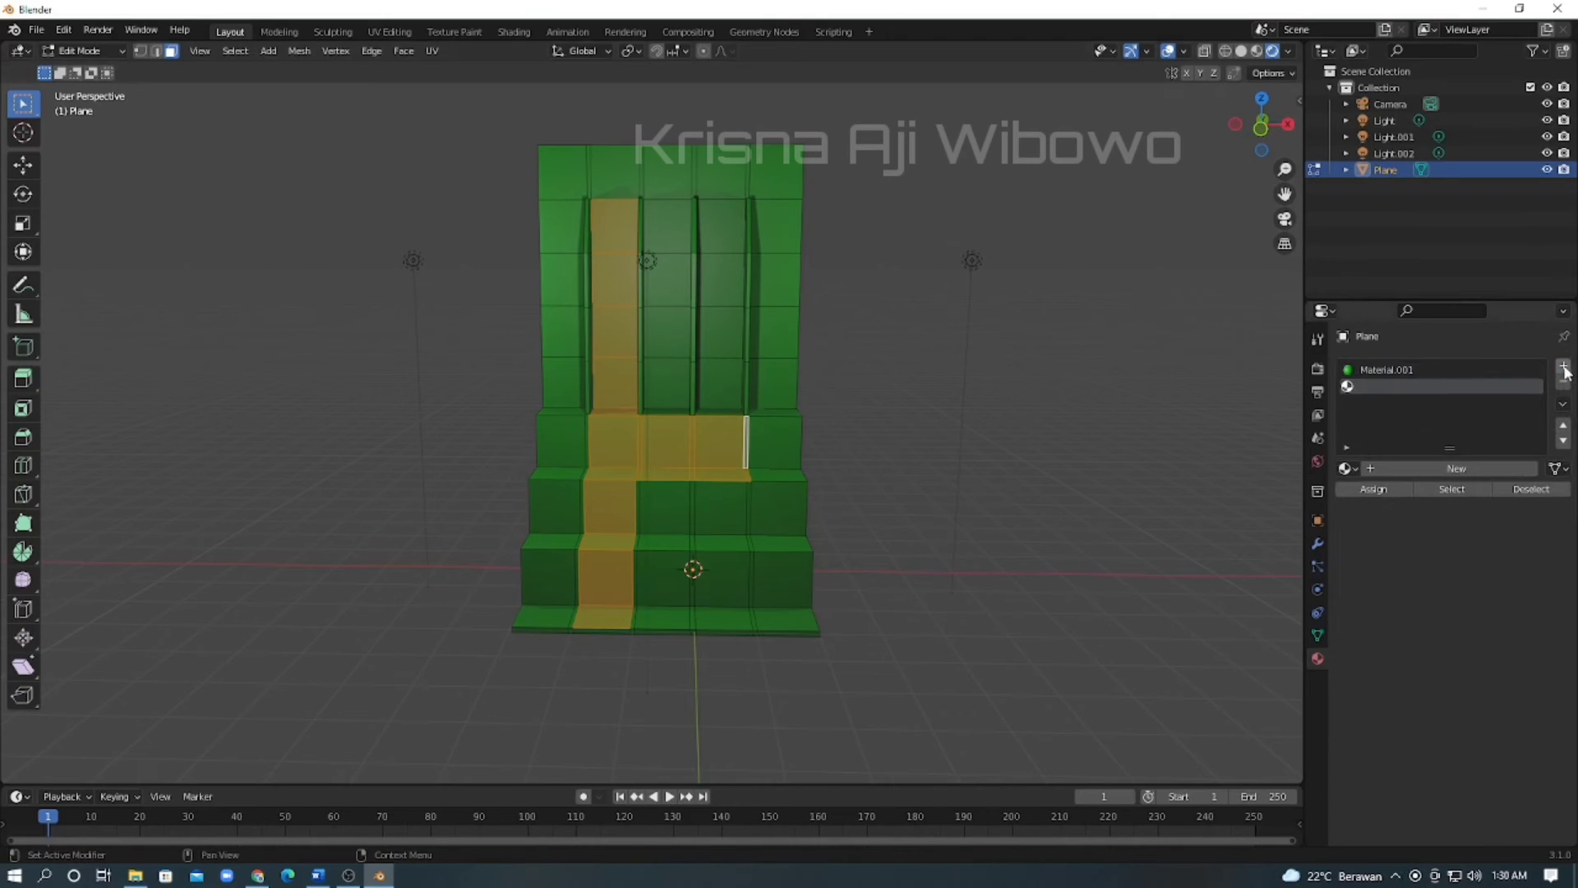
{"action": "left_click", "coordinate": [1437, 471]}
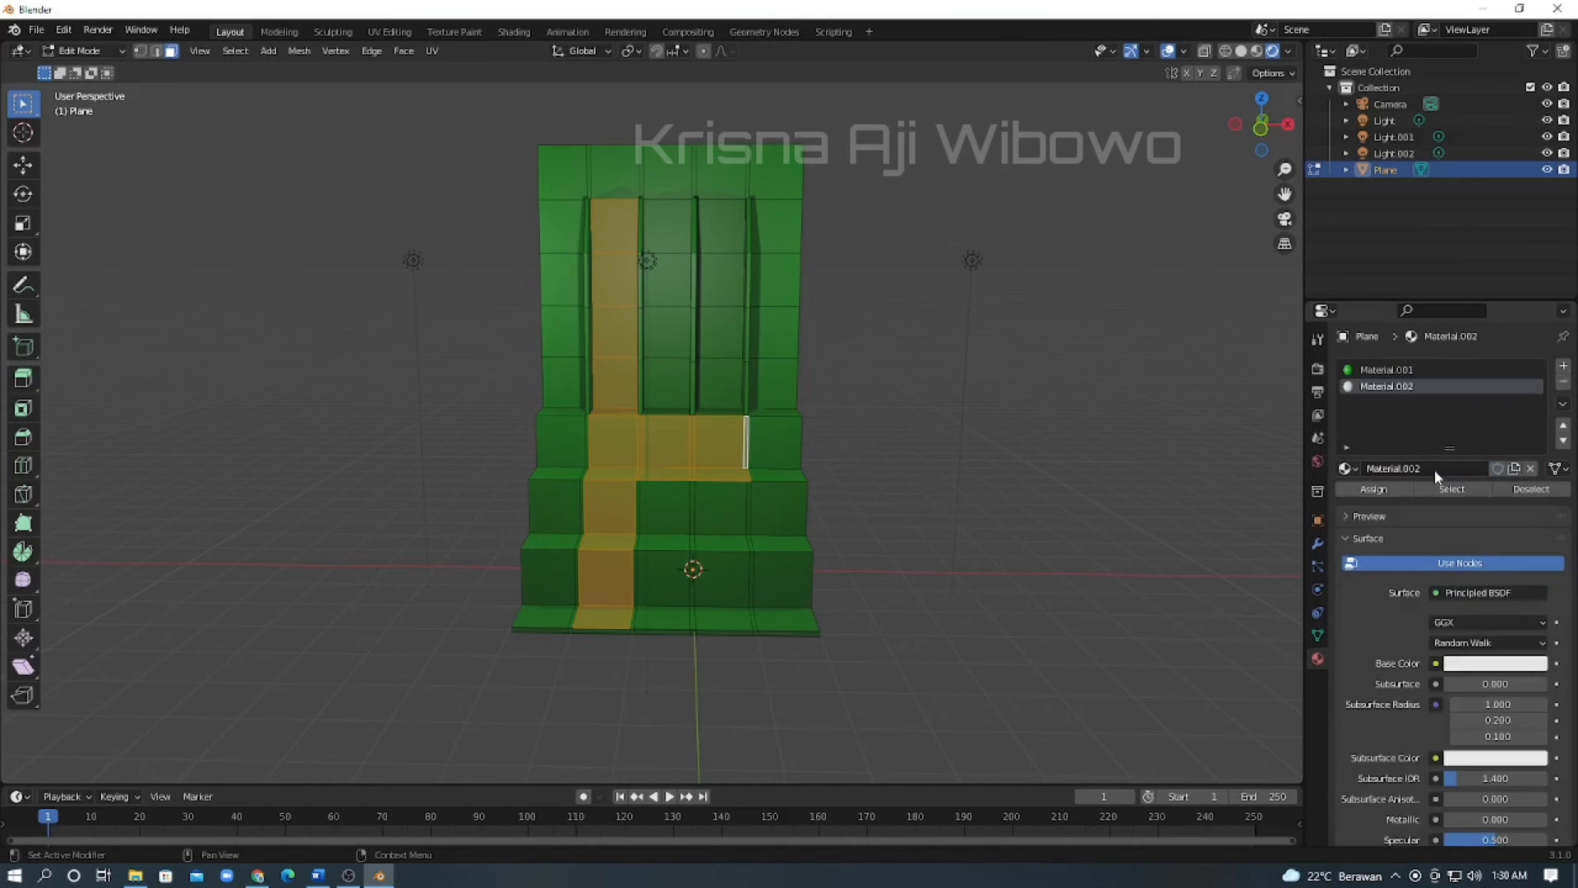
{"action": "left_click", "coordinate": [1488, 665]}
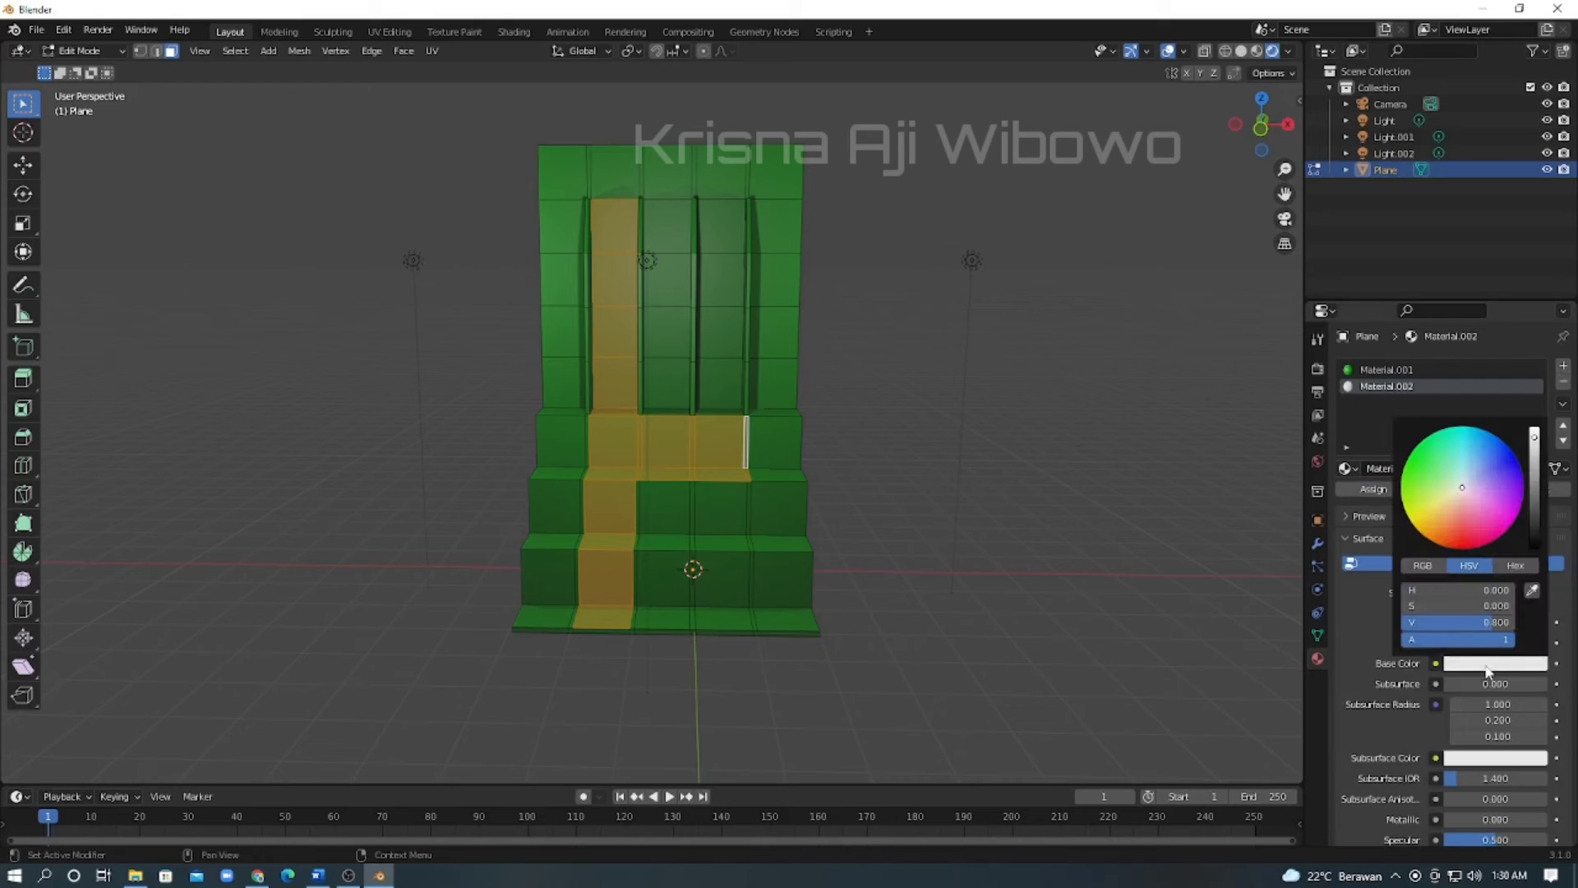
{"action": "left_click", "coordinate": [1462, 548]}
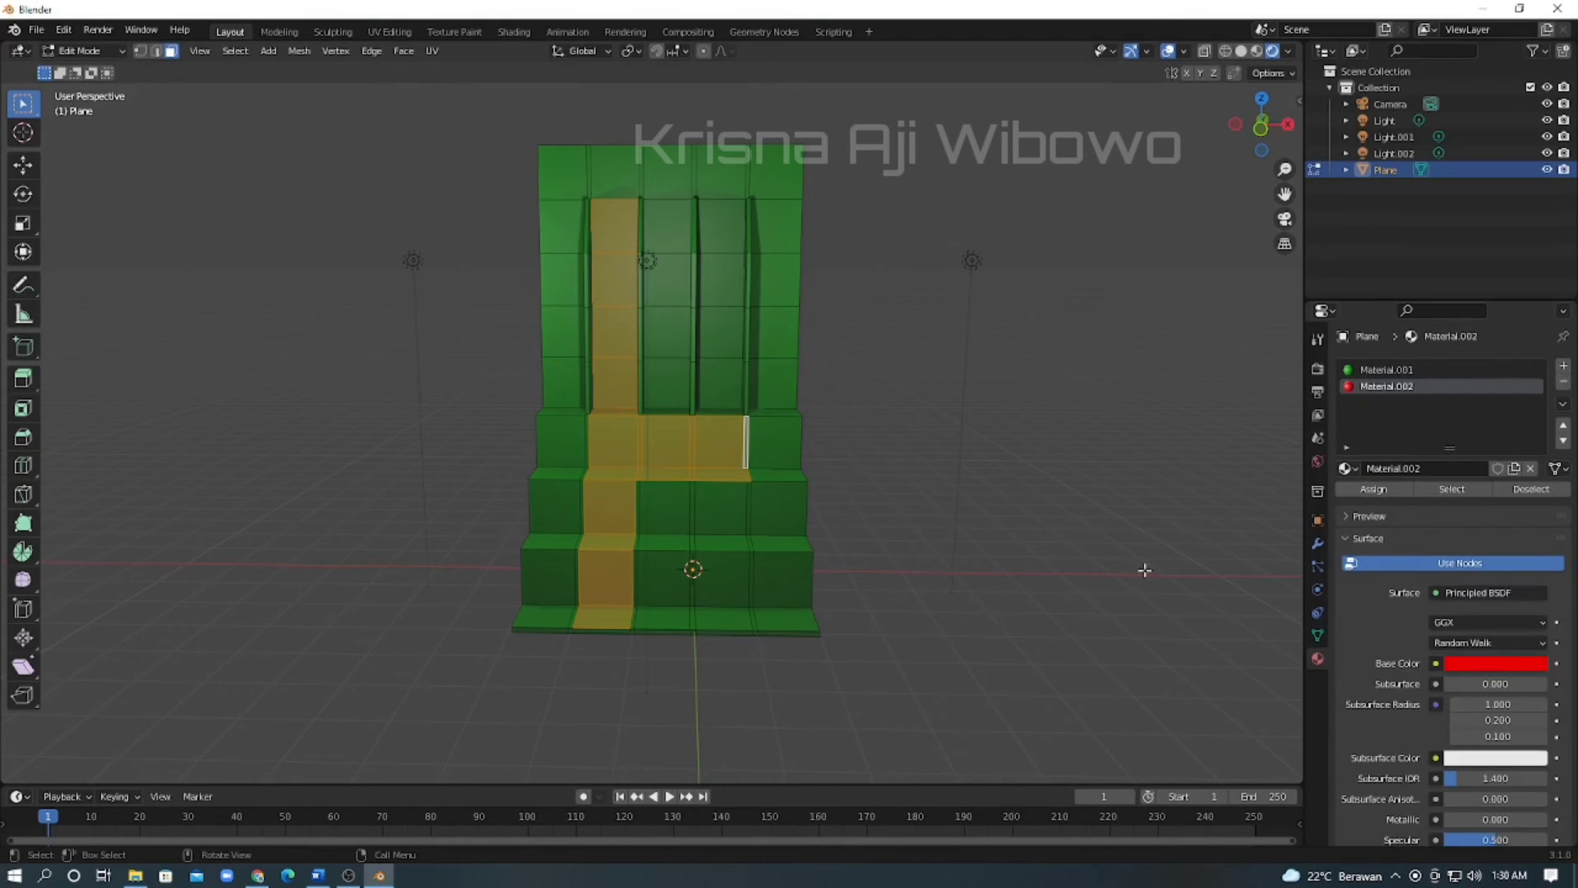
{"action": "left_click", "coordinate": [1381, 491]}
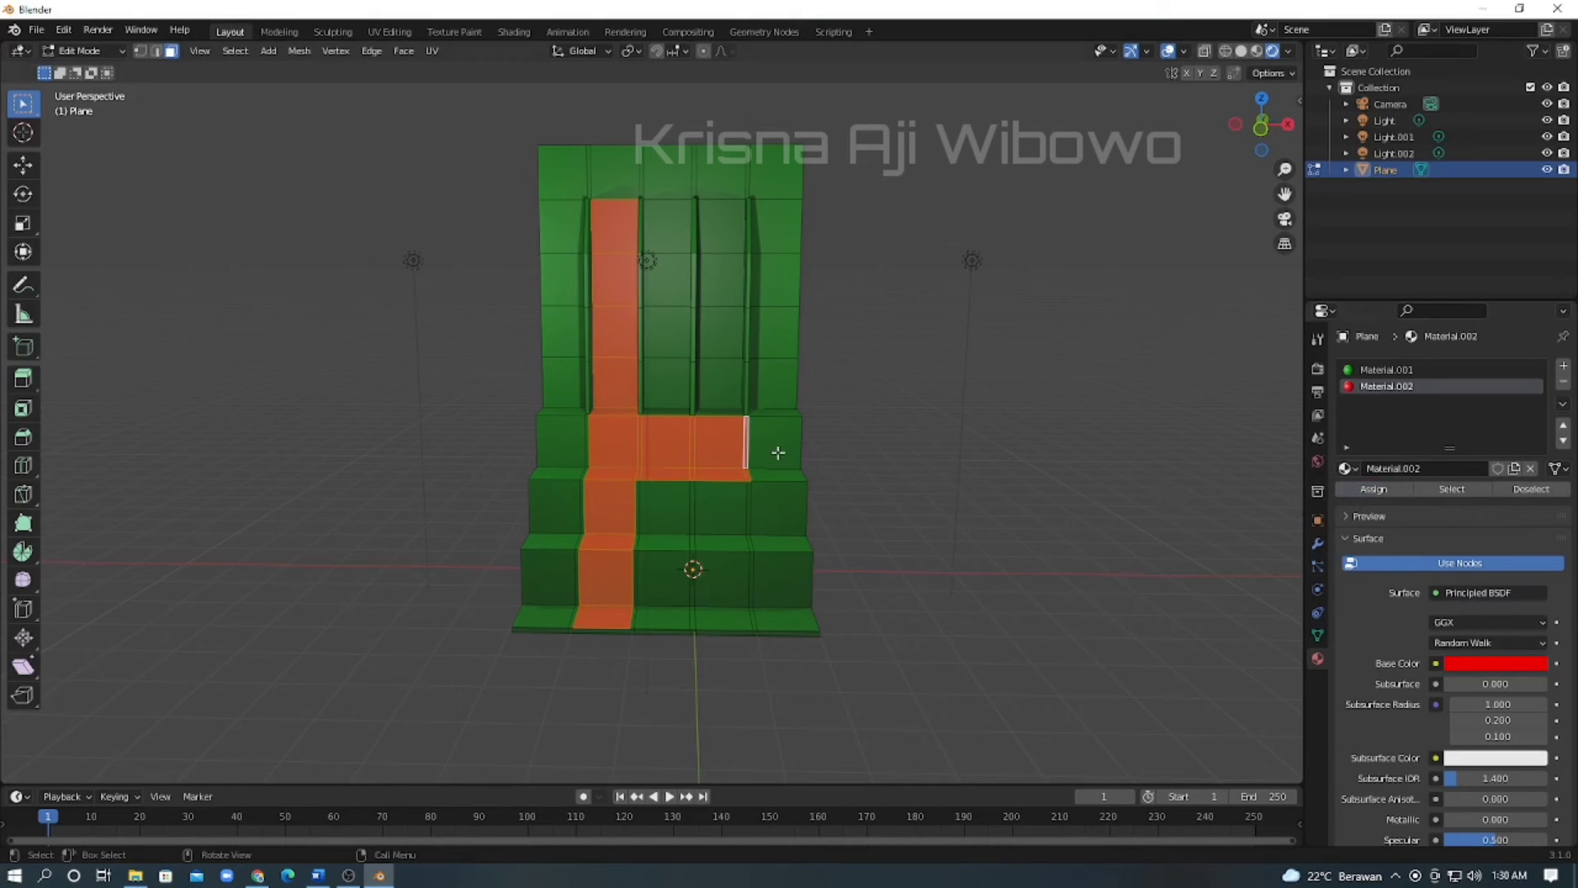
{"action": "left_click", "coordinate": [666, 244]}
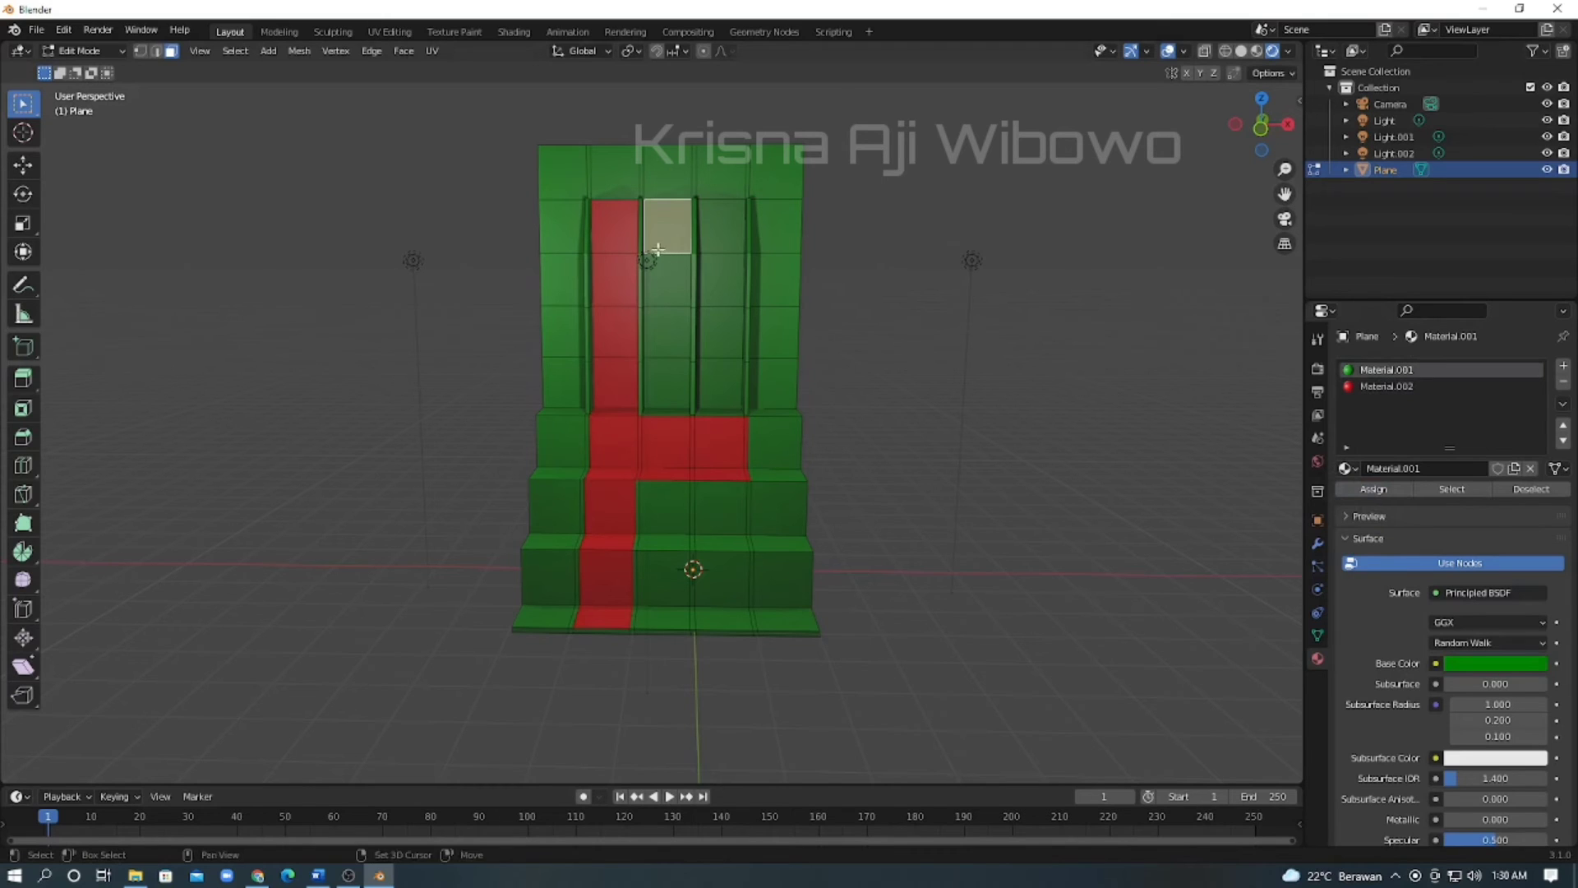
{"action": "key", "text": "b"}
{"action": "left_click_drag", "start_coordinate": [656, 243], "coordinate": [674, 412]}
{"action": "middle_click_drag", "start_coordinate": [689, 400], "coordinate": [687, 401]}
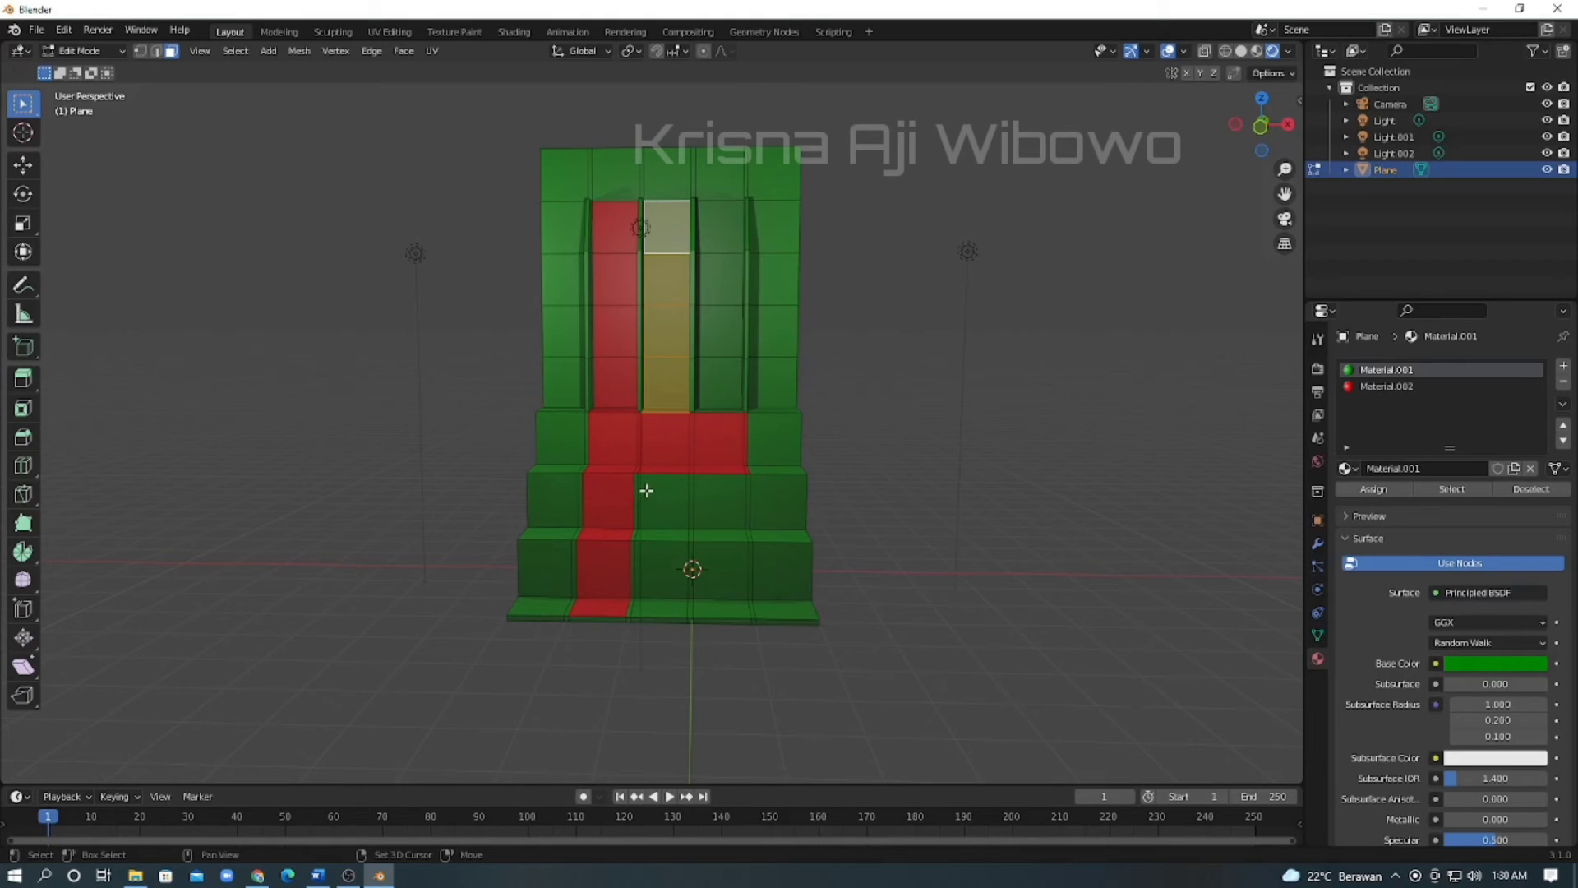
{"action": "left_click_drag", "start_coordinate": [647, 491], "coordinate": [749, 517], "text": "shift"}
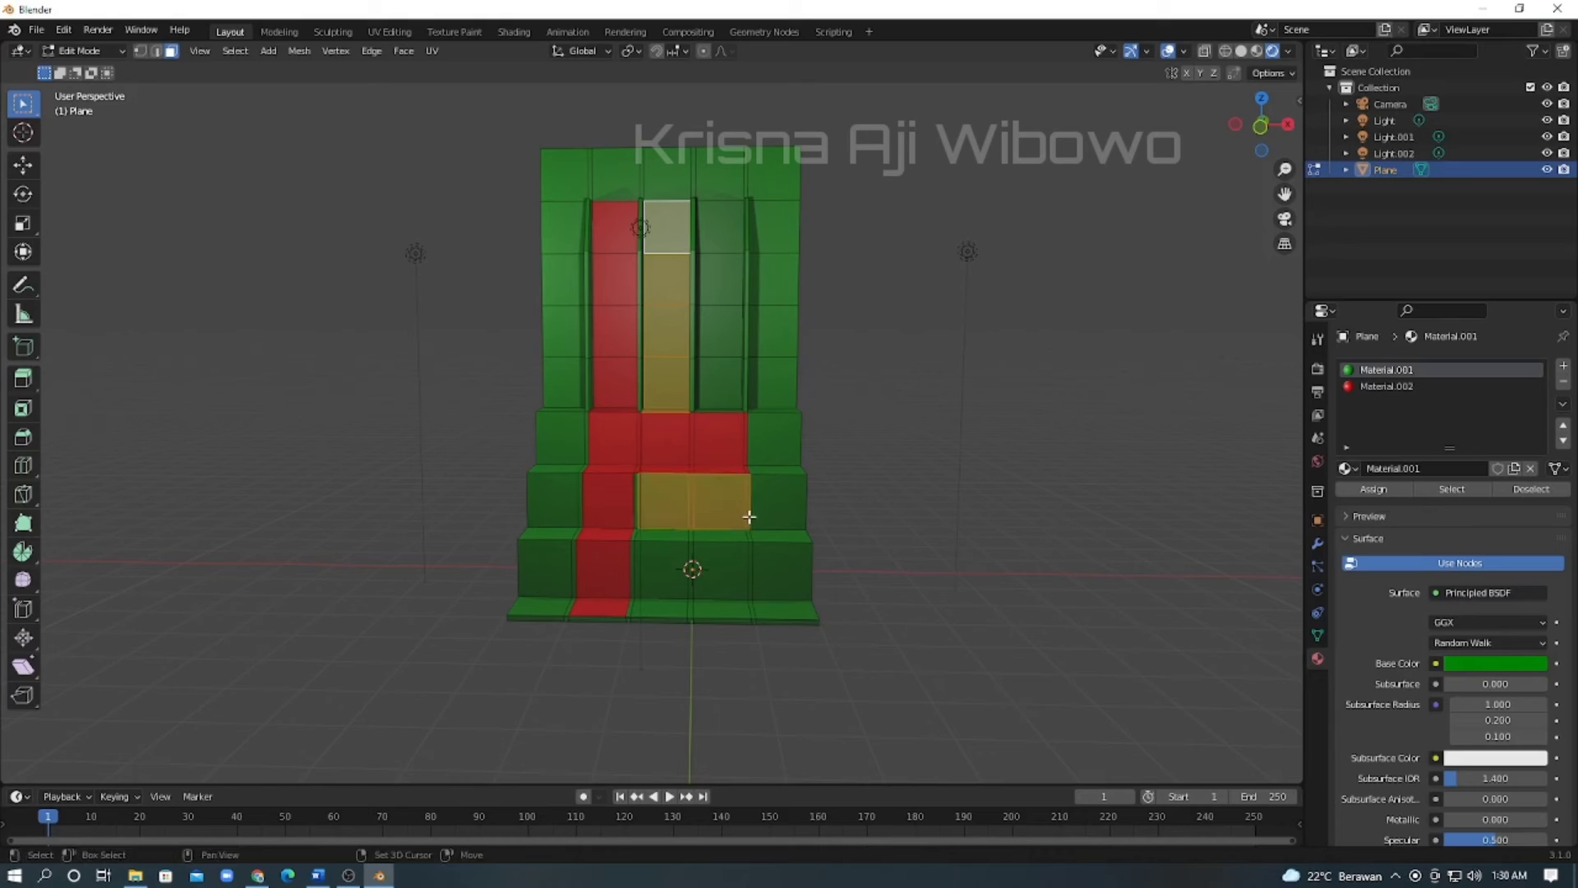
Assign the red material to the narrow second-strip faces running from the second-highest riser down to the base.
{"action": "left_click", "coordinate": [634, 498]}
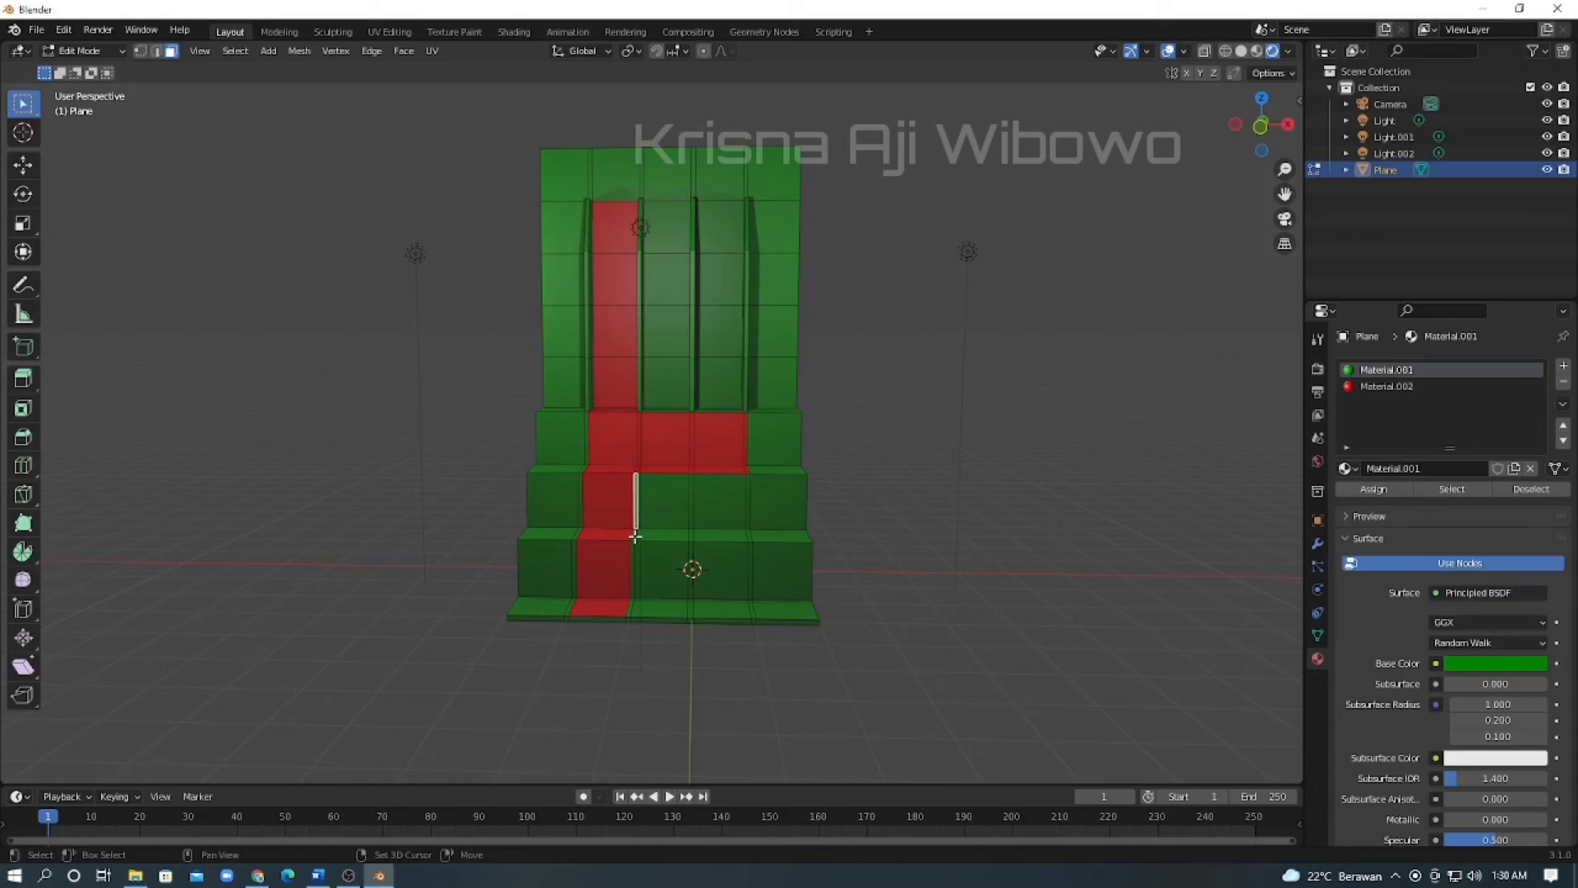
{"action": "left_click", "coordinate": [635, 537], "text": "shift"}
{"action": "left_click", "coordinate": [632, 575], "text": "shift"}
{"action": "left_click", "coordinate": [629, 606], "text": "shift"}
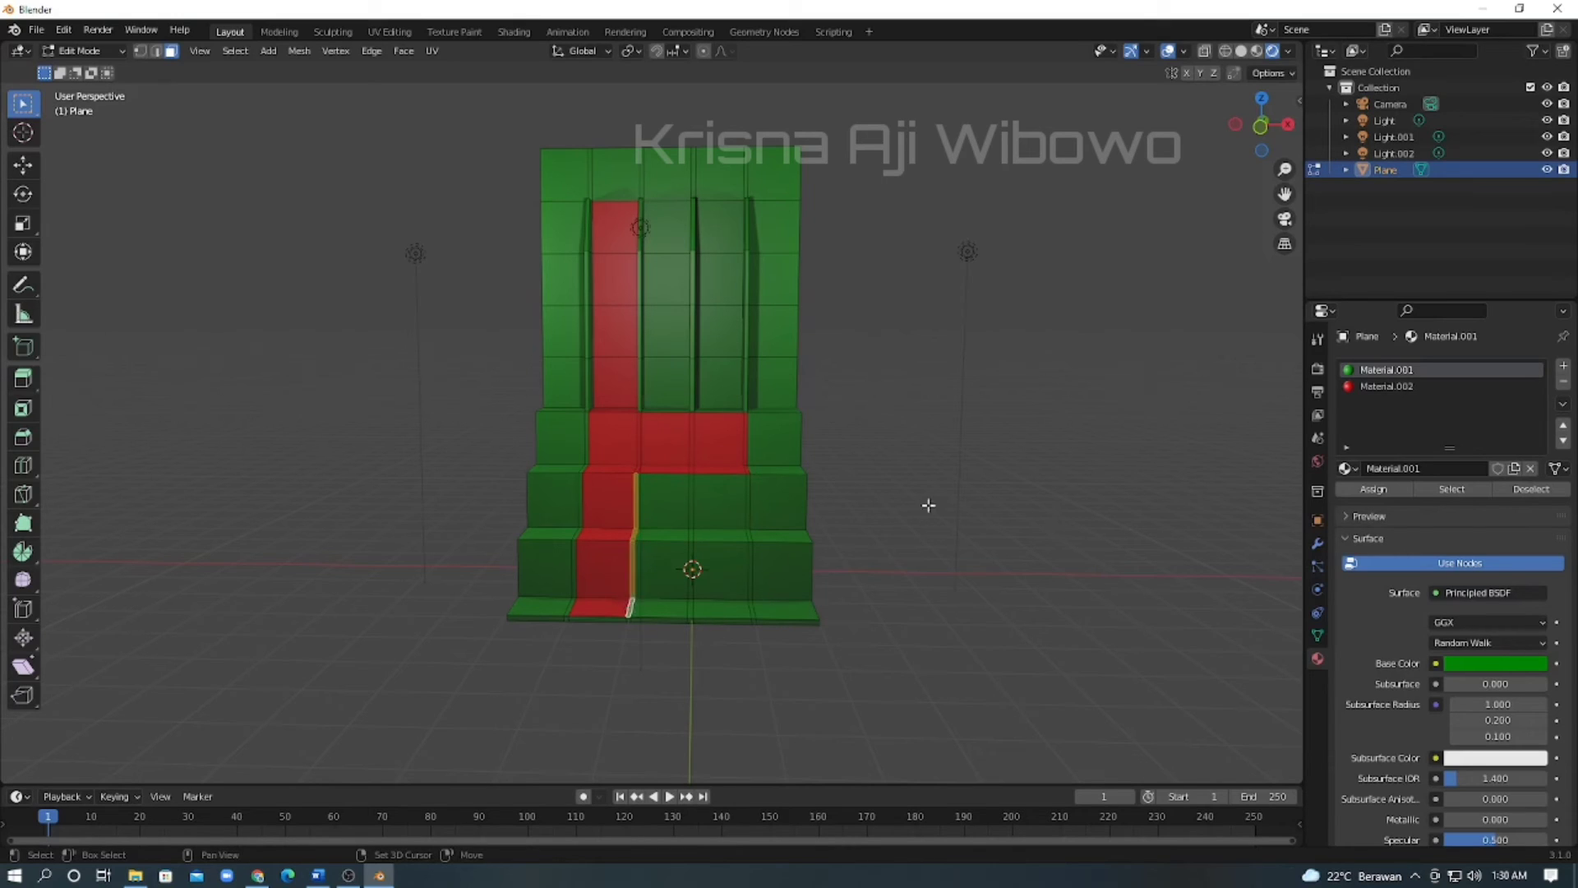
{"action": "left_click", "coordinate": [1385, 387]}
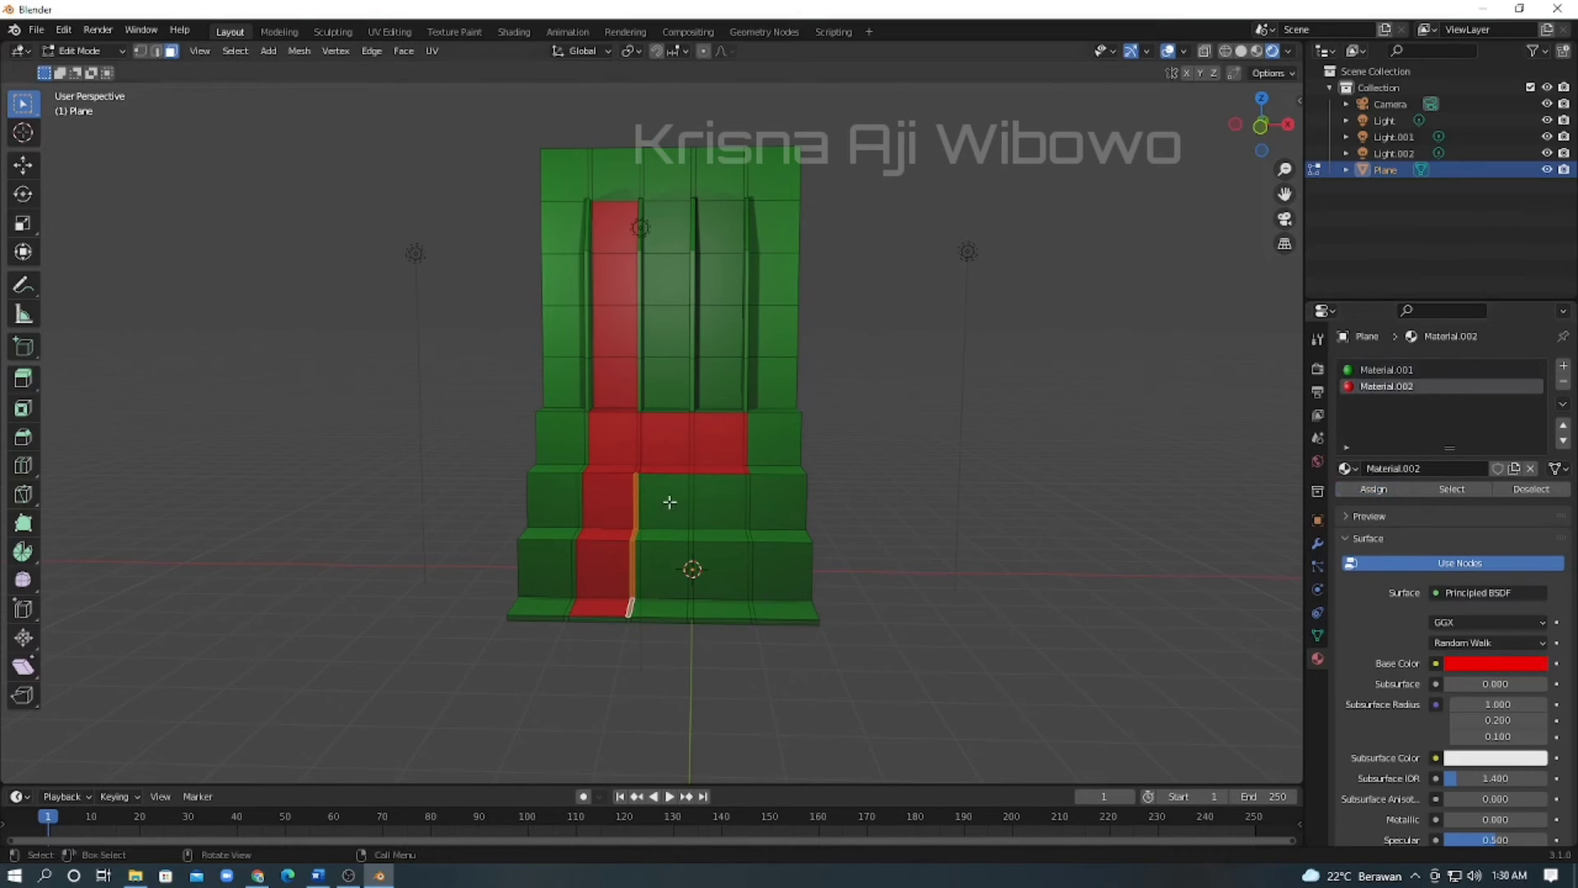
Select the wall column between the second and third fins, plus the second-highest riser and its lower tread between the second and fourth strips.
{"action": "left_click_drag", "start_coordinate": [658, 231], "coordinate": [674, 411]}
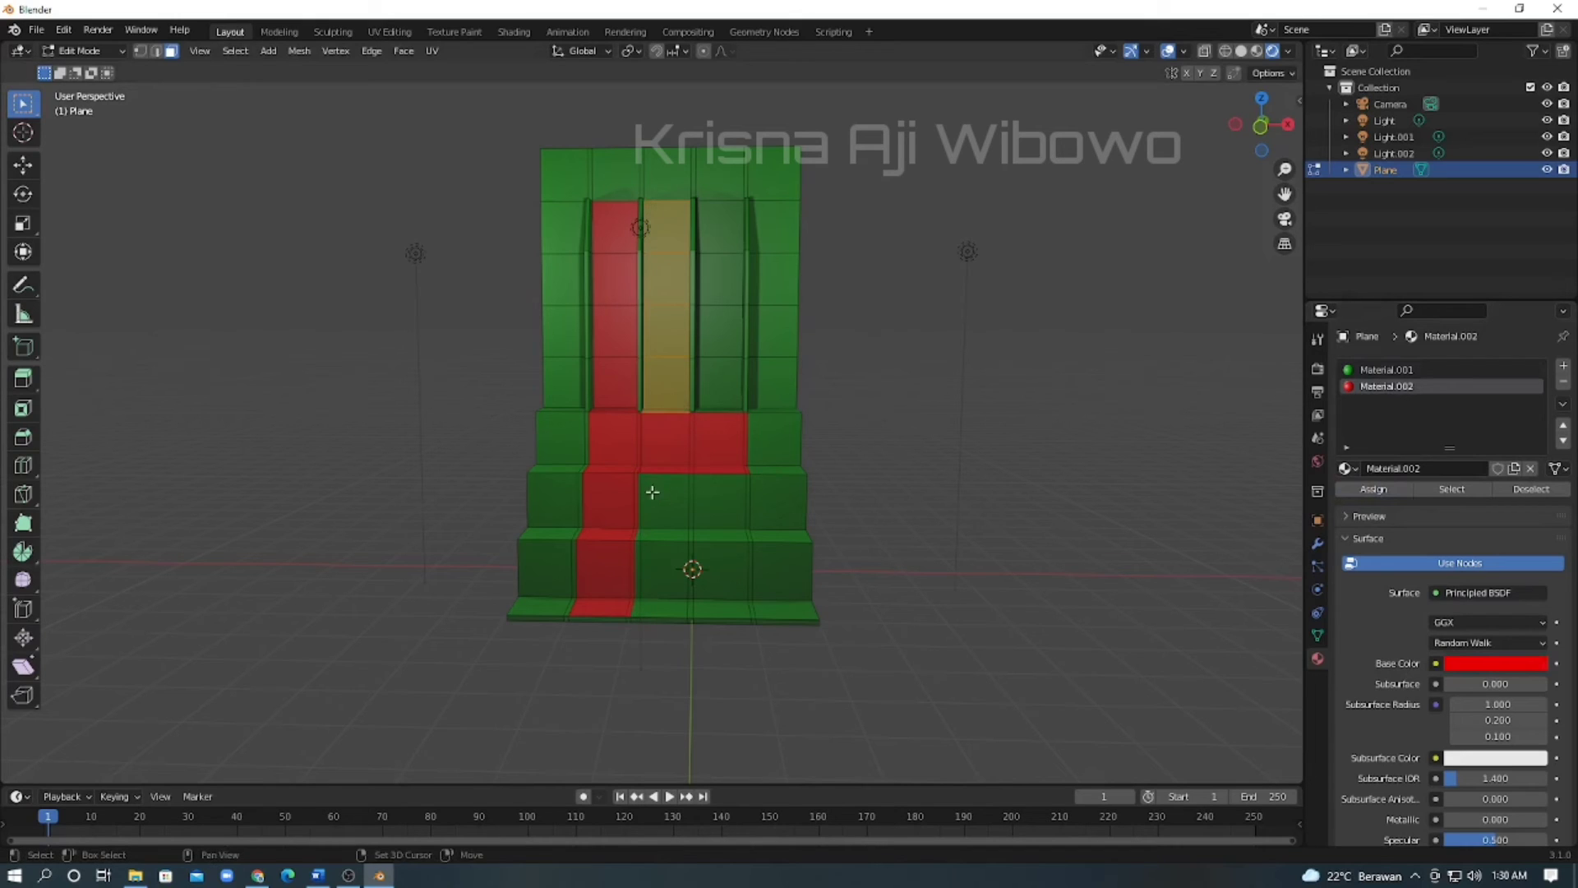
{"action": "left_click_drag", "start_coordinate": [649, 489], "coordinate": [748, 506]}
{"action": "left_click_drag", "start_coordinate": [643, 534], "coordinate": [758, 545], "text": "shift"}
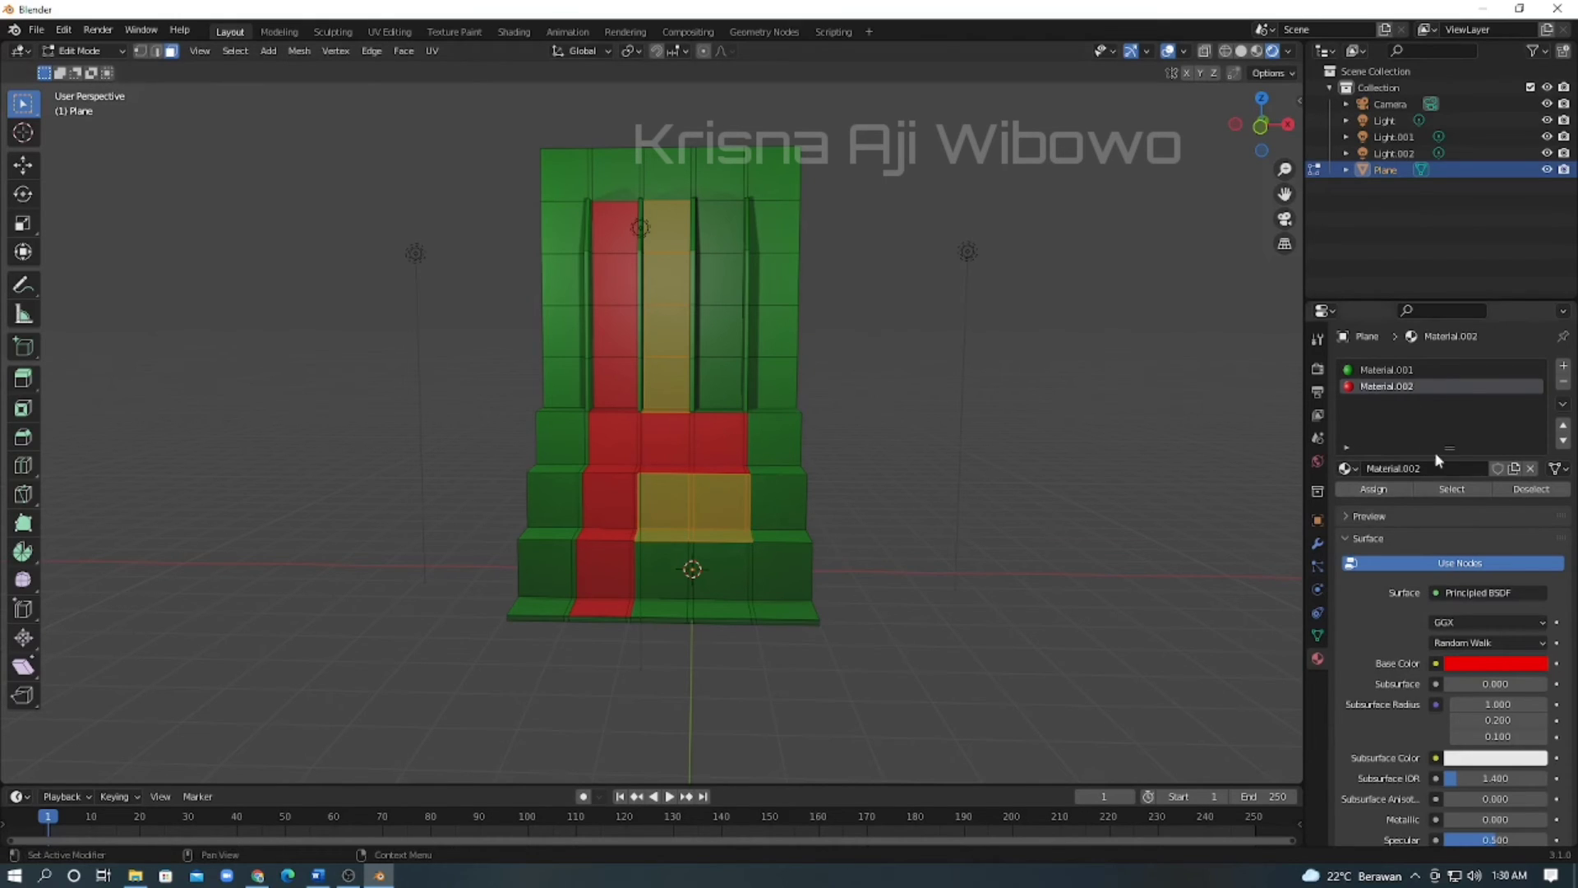
Create a third material with an orange base color and assign it to the selected faces.
{"action": "left_click", "coordinate": [1564, 365]}
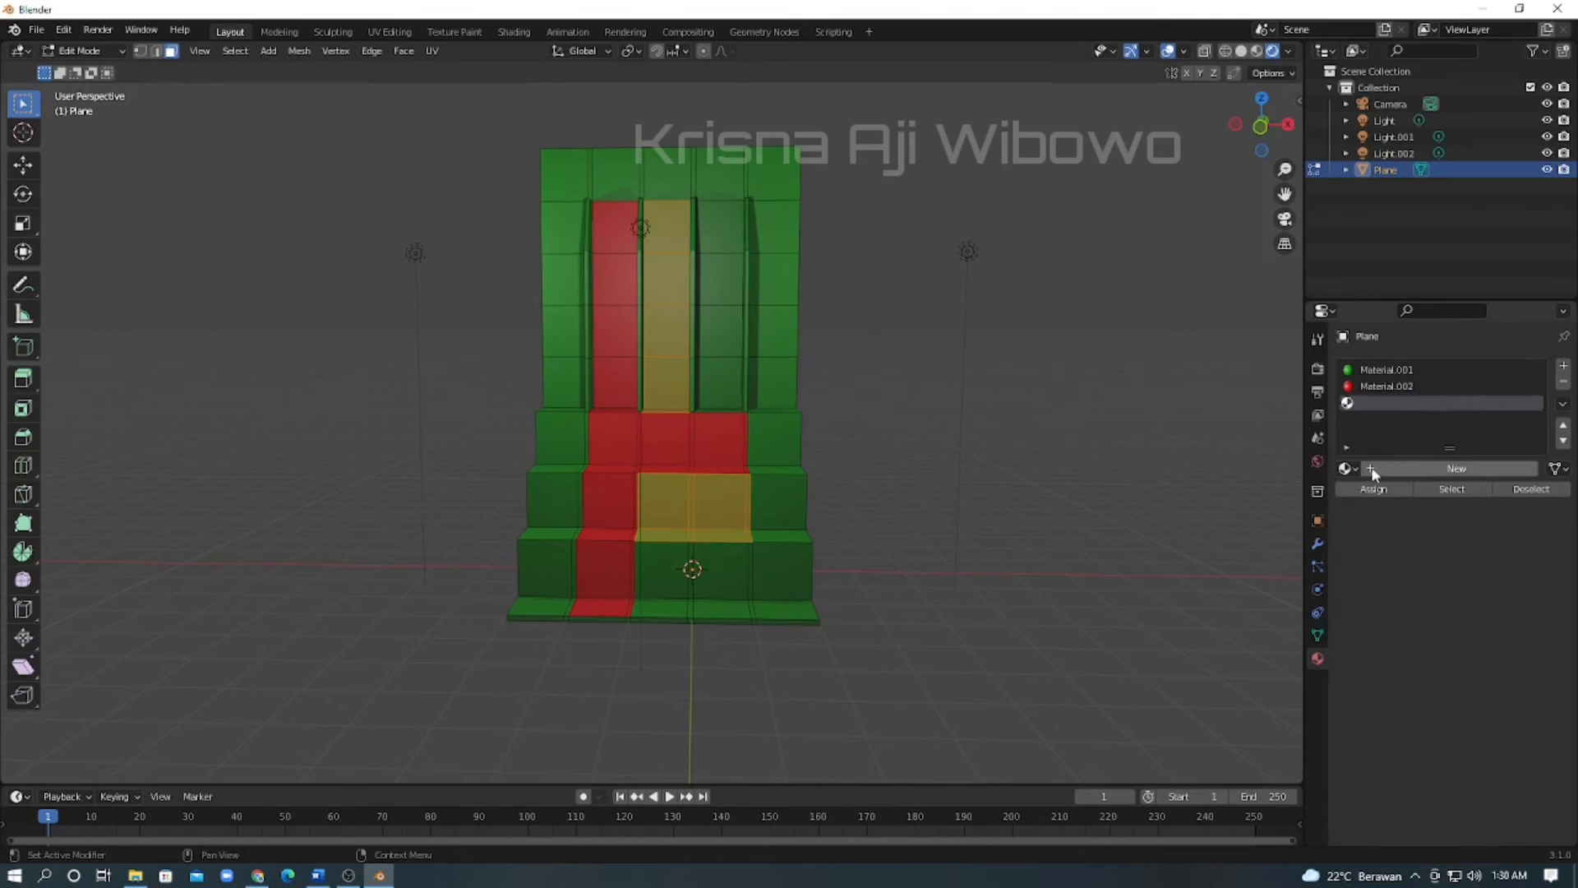
{"action": "left_click", "coordinate": [1408, 469]}
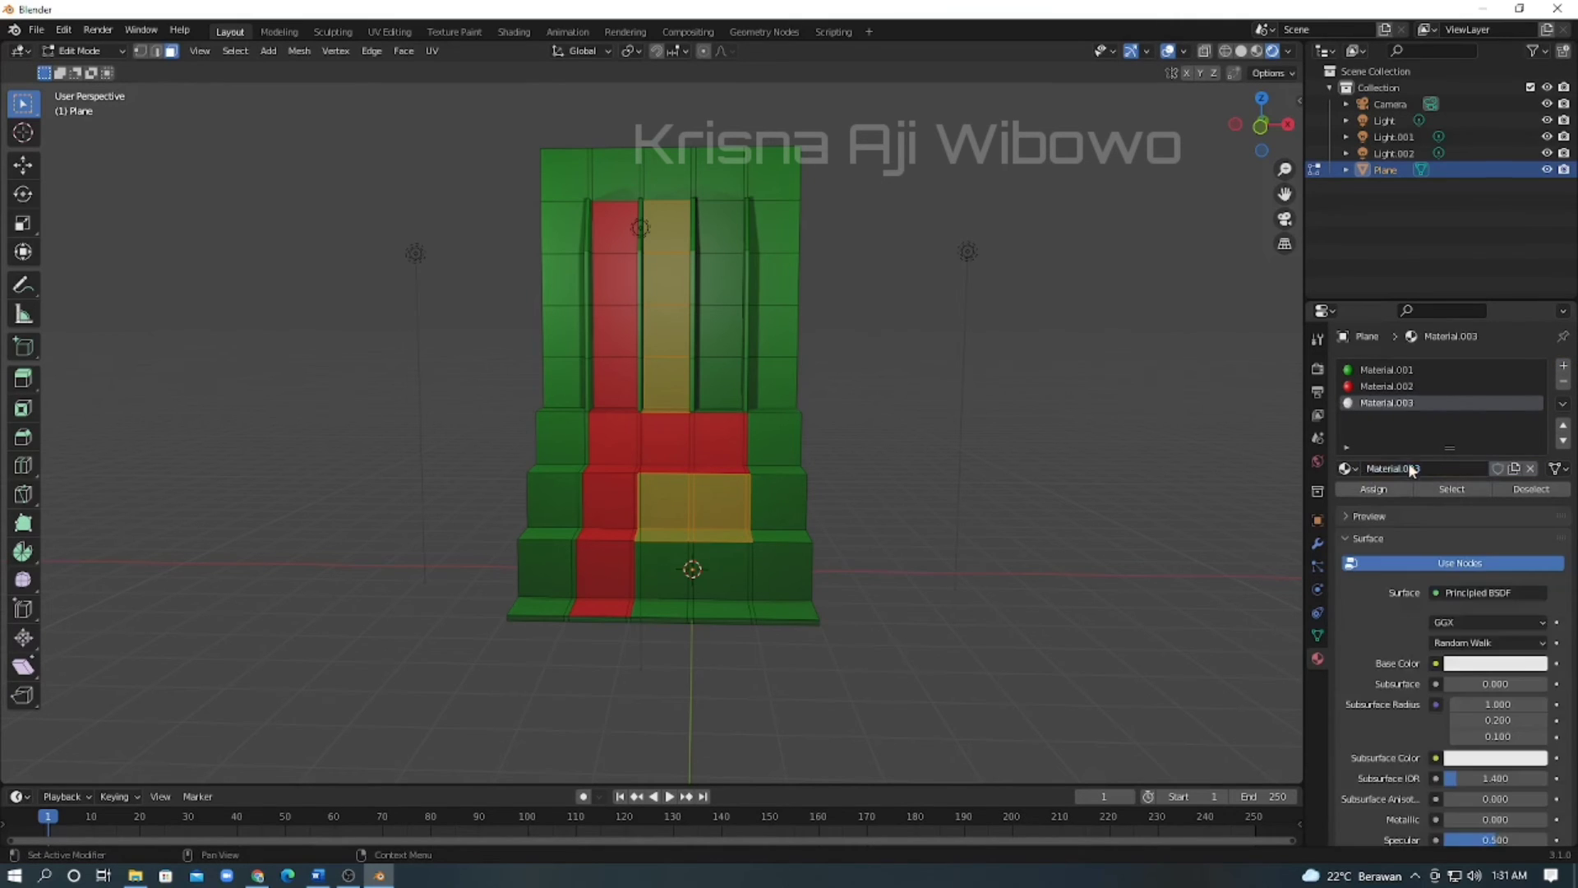
{"action": "left_click", "coordinate": [1477, 665]}
{"action": "left_click_drag", "start_coordinate": [1447, 523], "coordinate": [1431, 540]}
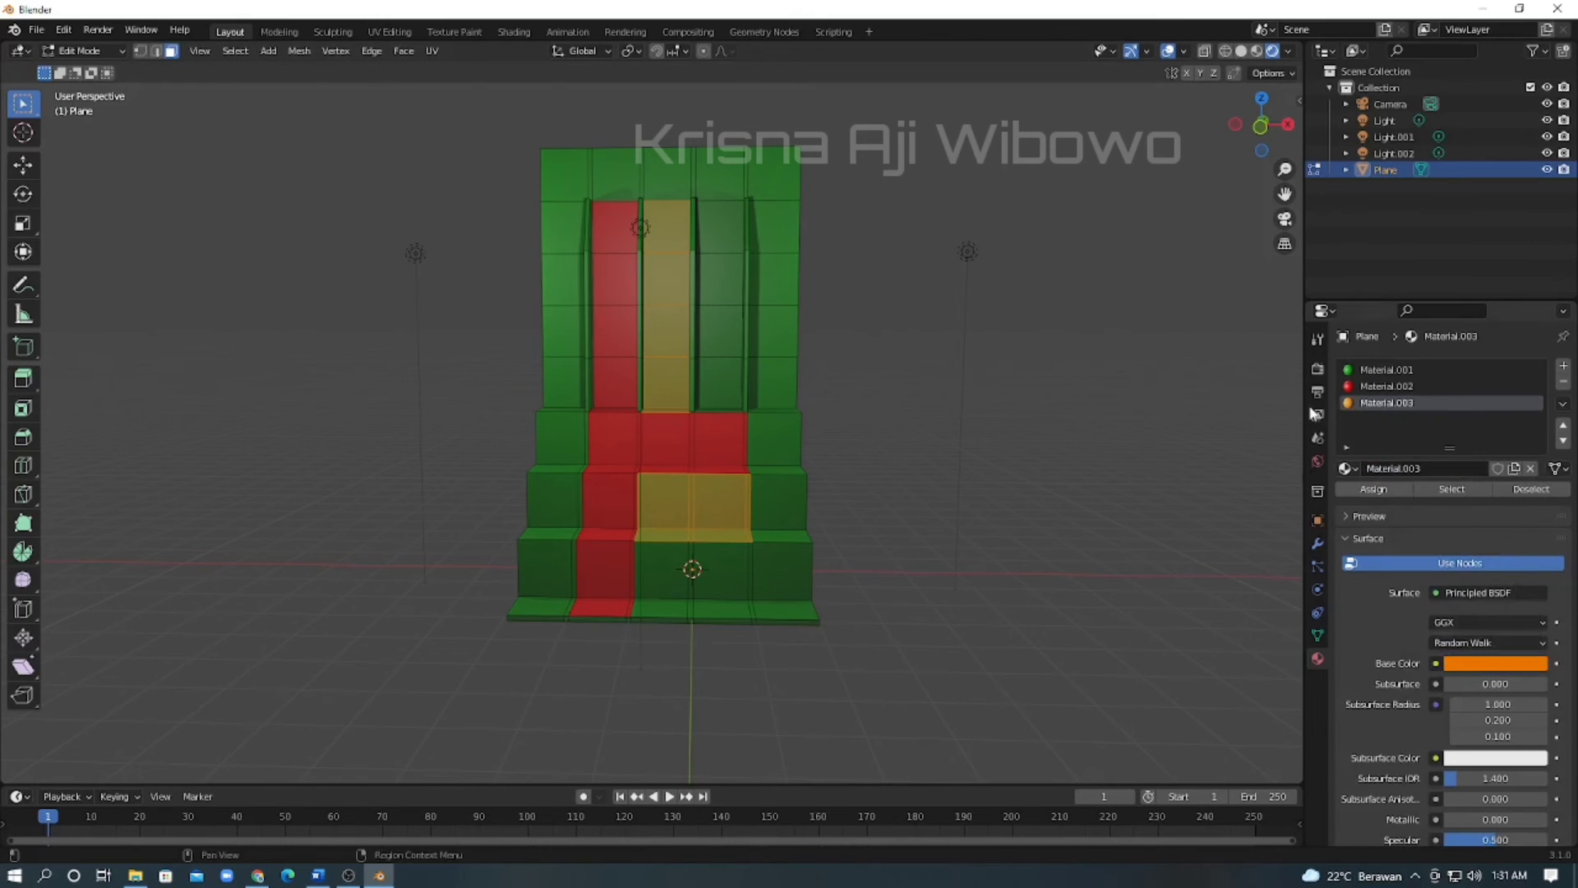
{"action": "left_click", "coordinate": [1384, 488]}
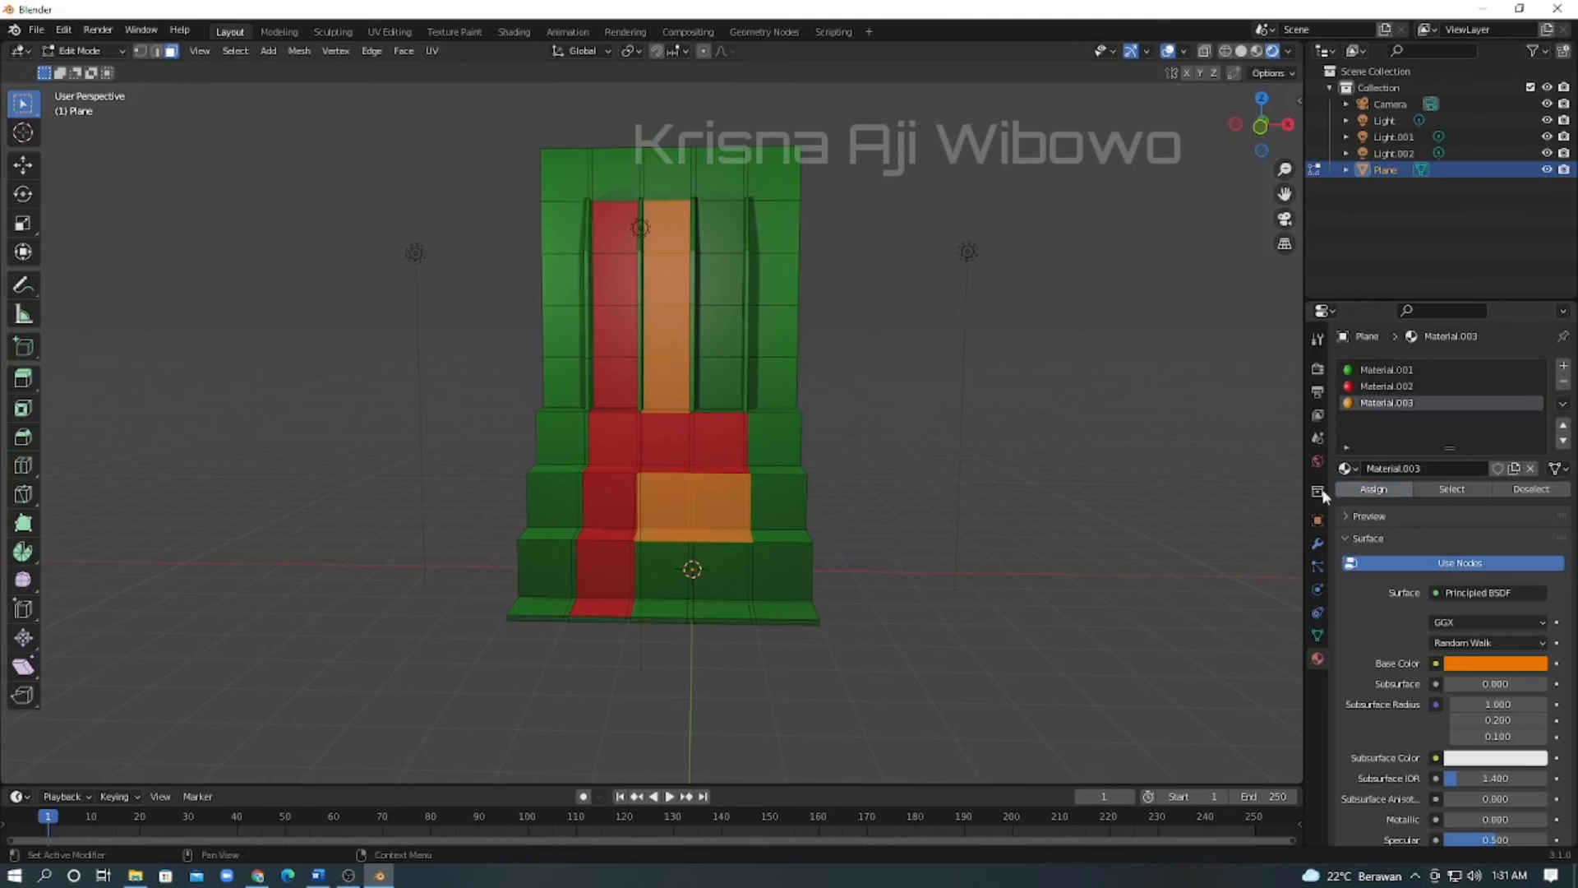
Assign the orange material to the lowest riser and the base faces in front of it between the second and third strips.
{"action": "scroll", "coordinate": [741, 442], "scroll_direction": "down", "scroll_amount": 1}
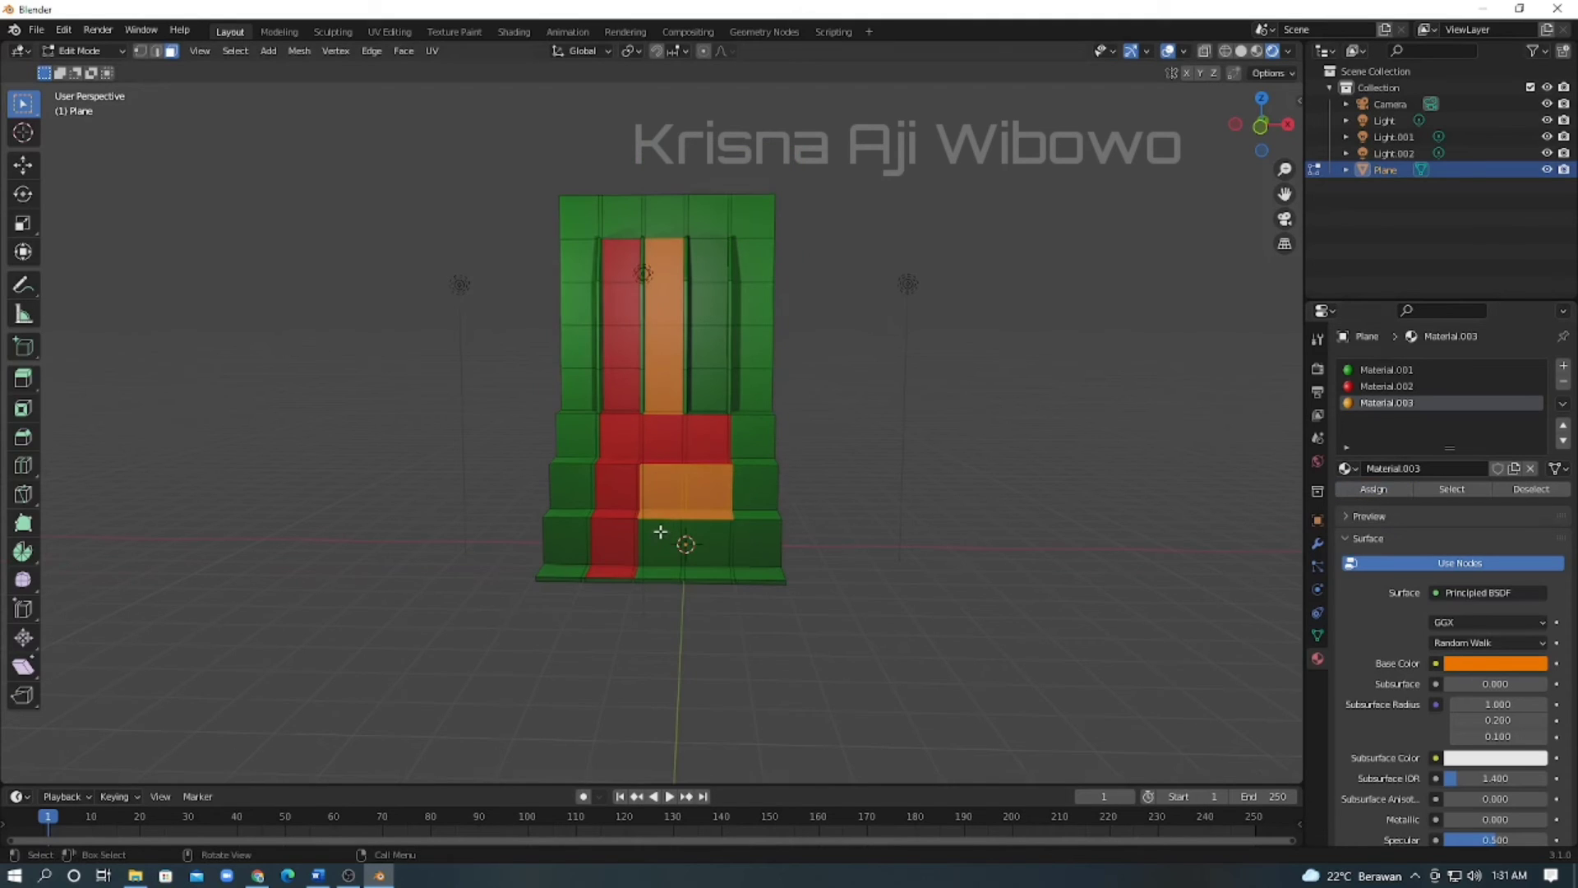
{"action": "left_click_drag", "start_coordinate": [642, 536], "coordinate": [685, 573]}
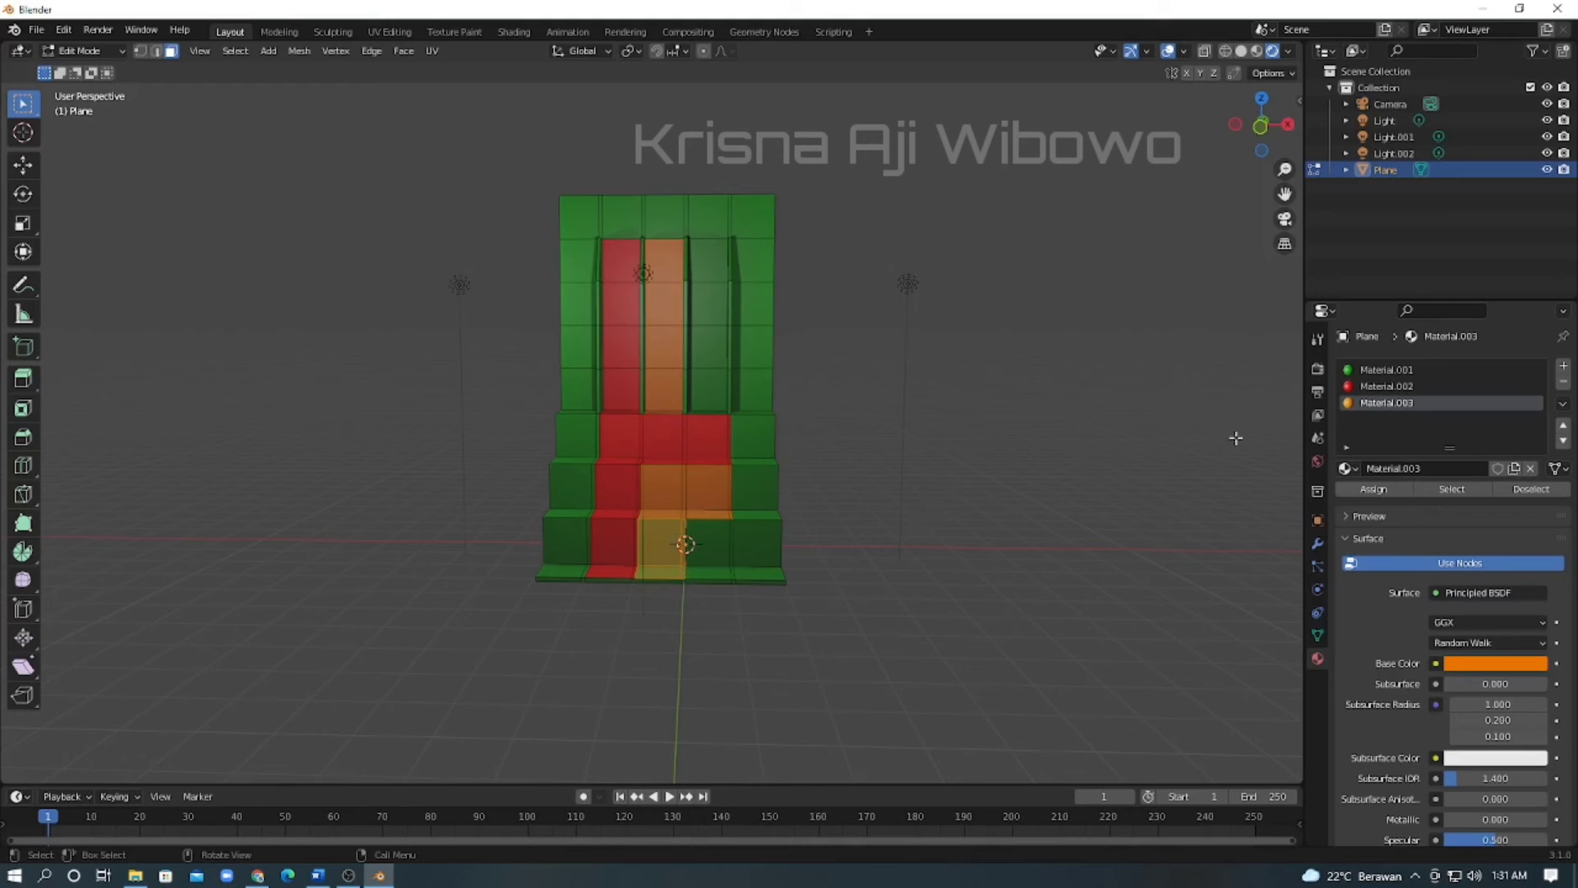
{"action": "left_click", "coordinate": [1402, 493]}
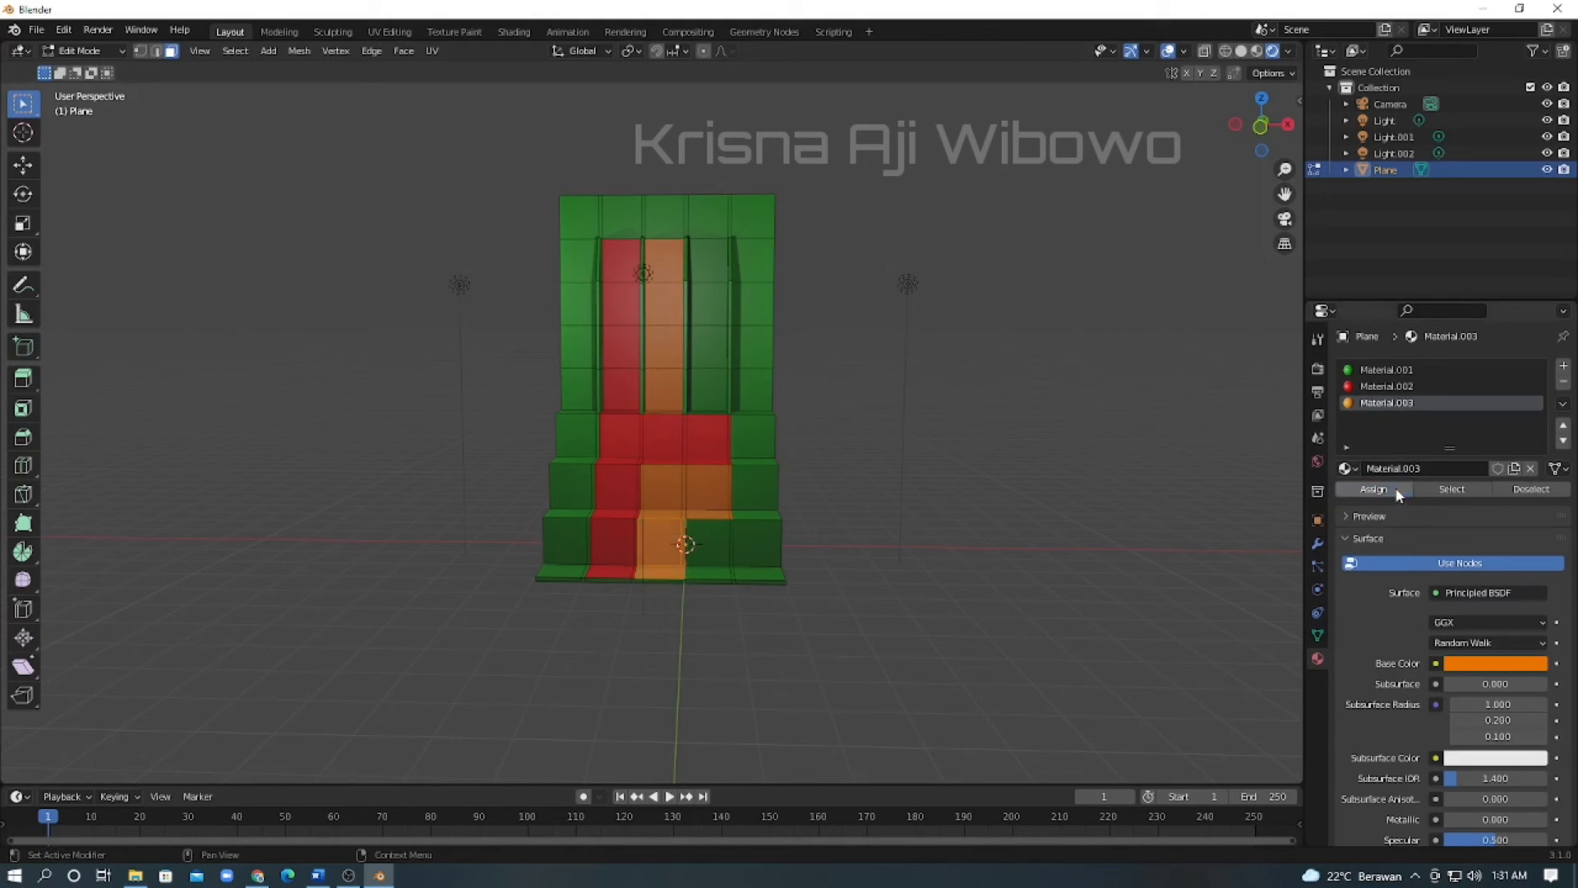
Select the wall column between the third and fourth fins, the tread beneath it, and the lowest riser and base faces in that strip.
{"action": "scroll", "coordinate": [885, 505], "scroll_direction": "down", "scroll_amount": 1}
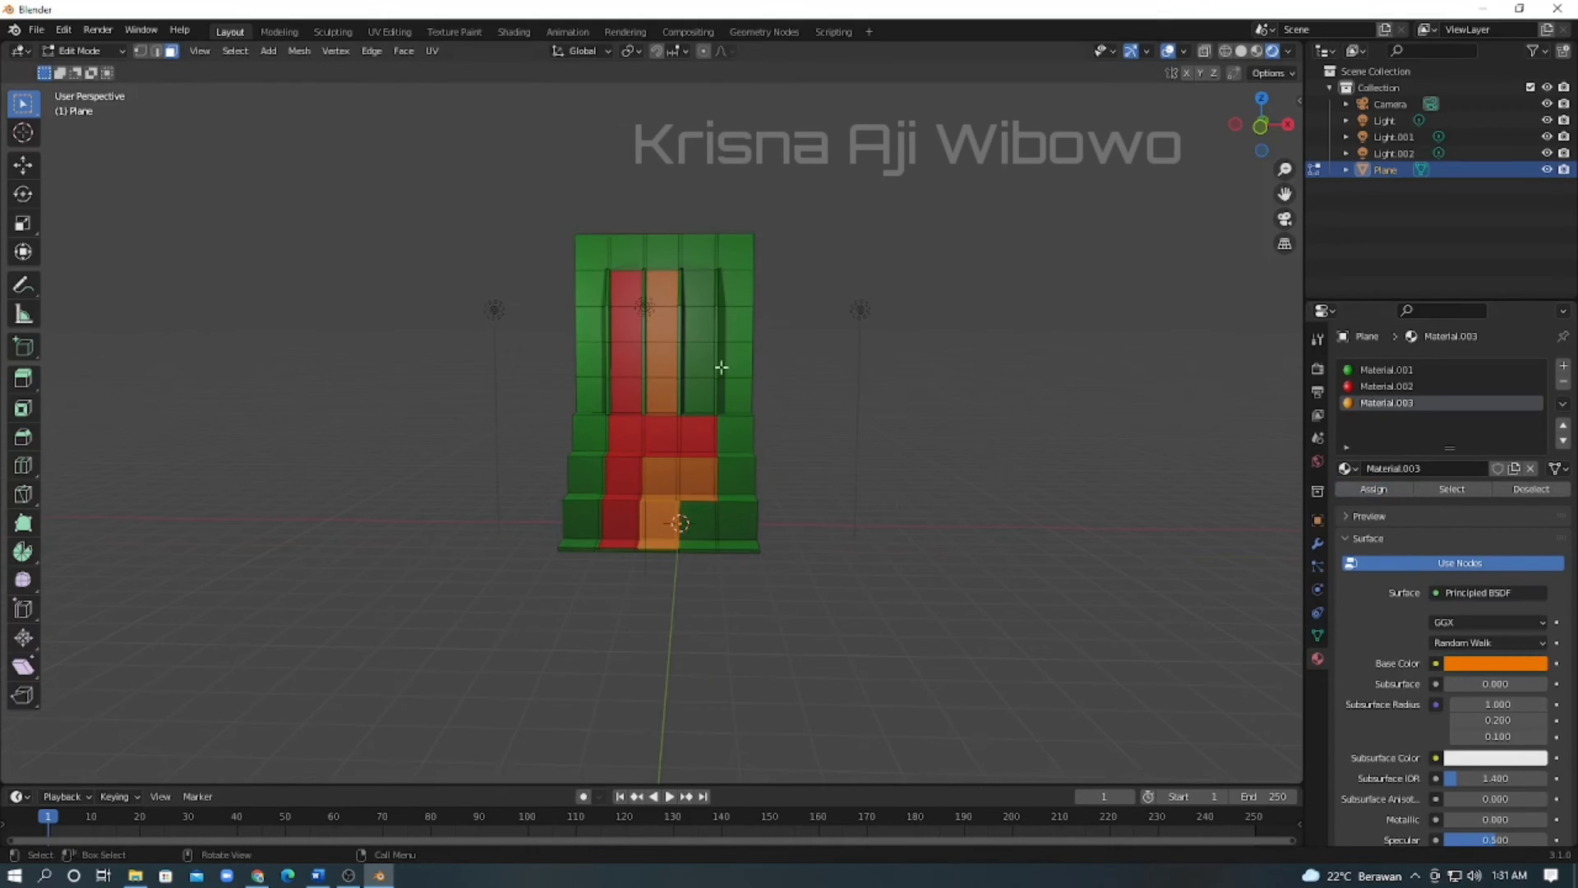
{"action": "left_click_drag", "start_coordinate": [695, 282], "coordinate": [703, 413]}
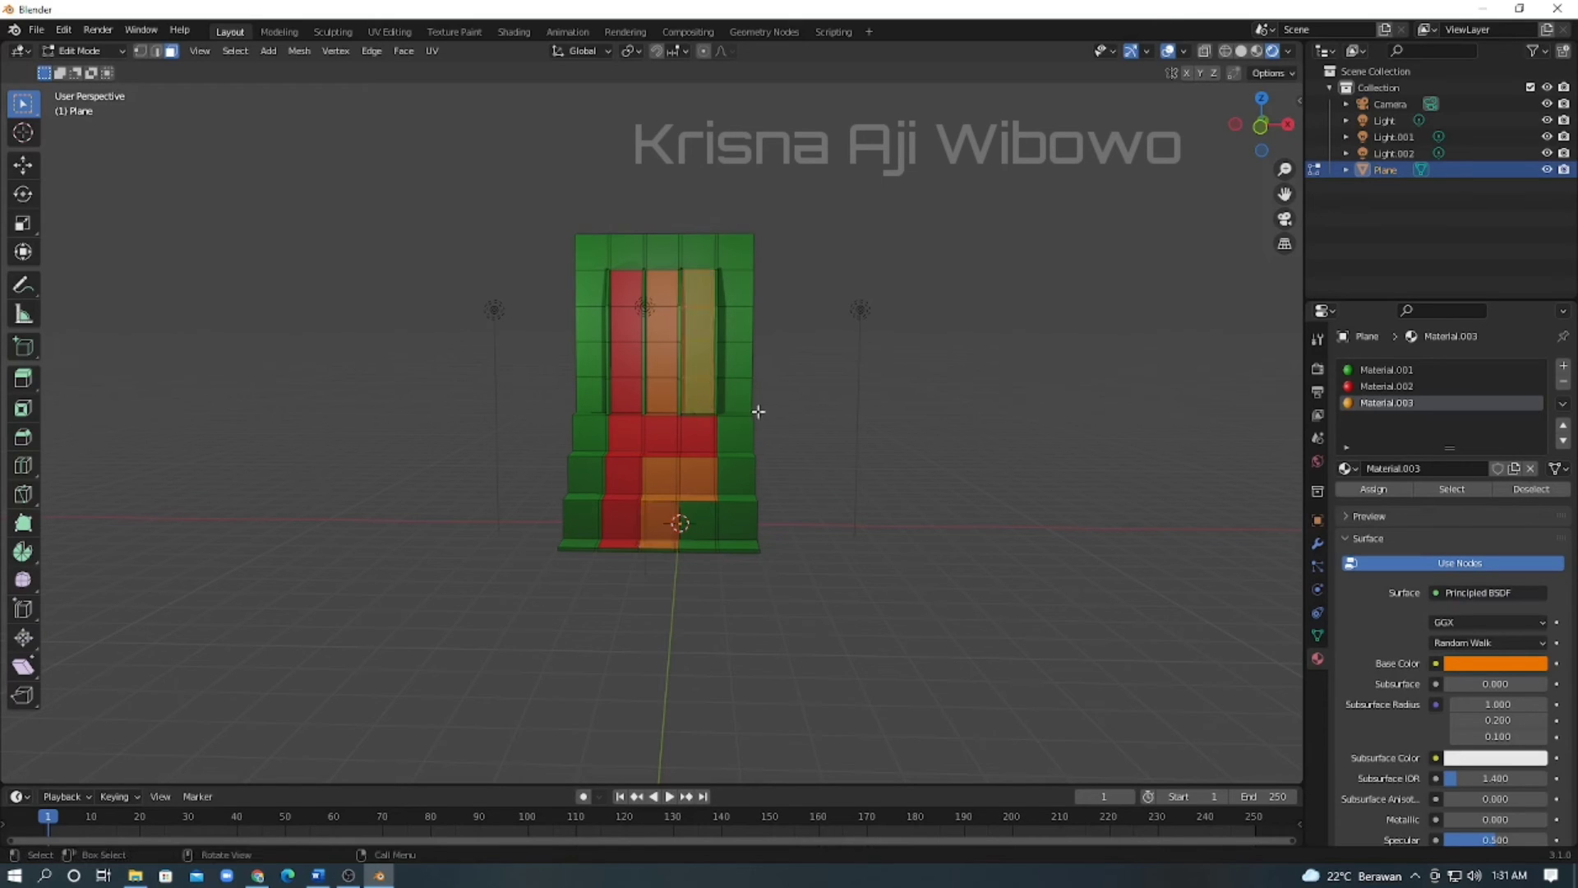
{"action": "mouse_move", "coordinate": [757, 412]}
{"action": "middle_mouse_down"}
{"action": "mouse_move", "coordinate": [781, 430]}
{"action": "mouse_move", "coordinate": [765, 440]}
{"action": "middle_mouse_up"}
{"action": "left_click", "coordinate": [701, 420]}
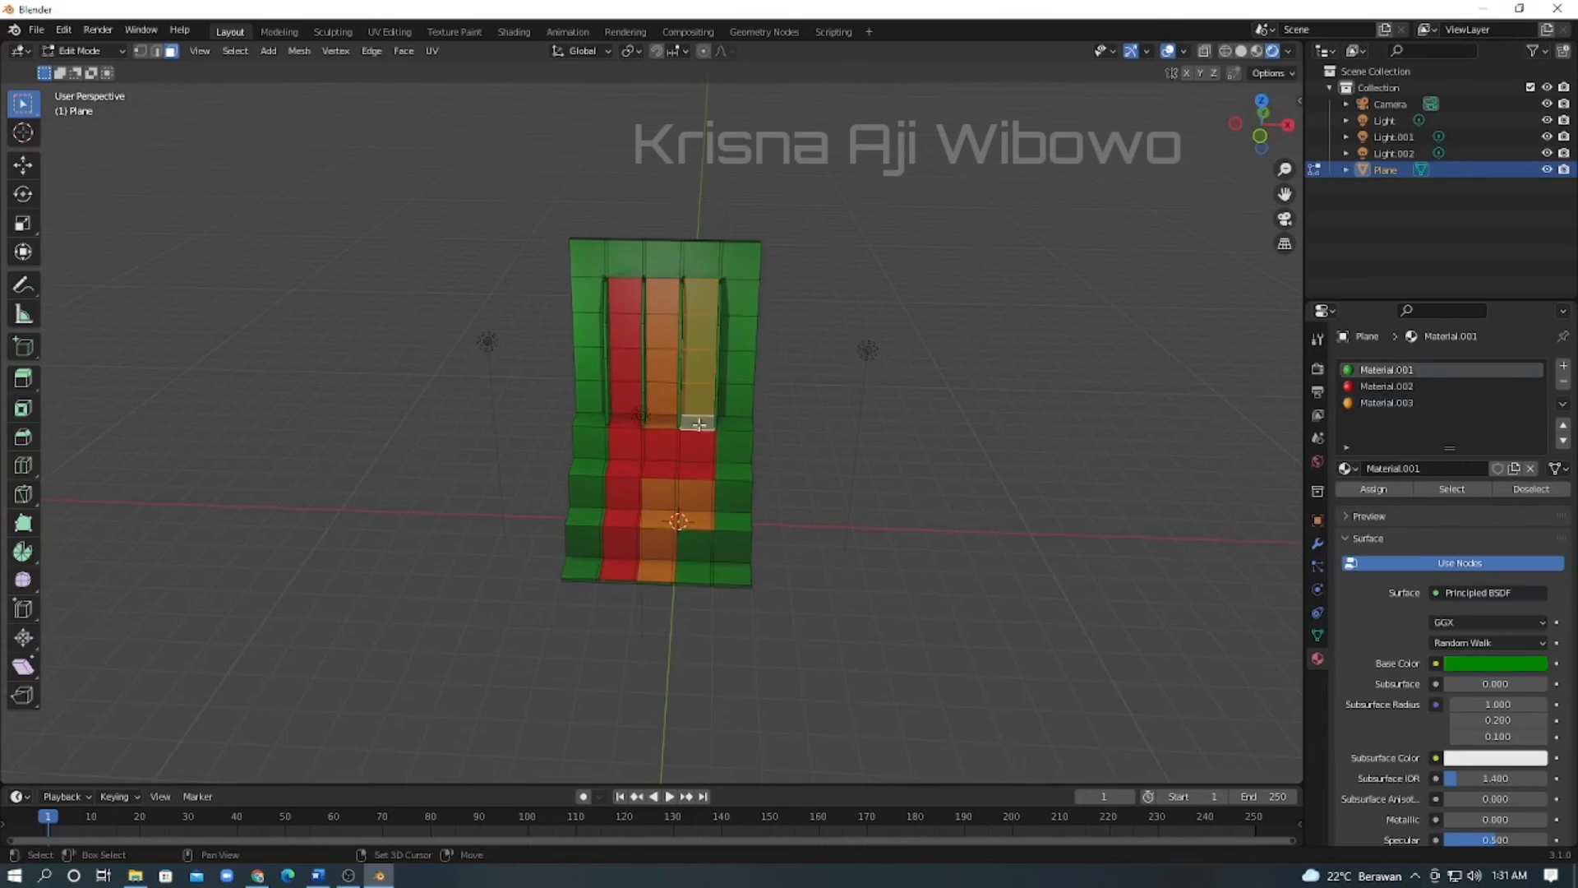
{"action": "left_click_drag", "start_coordinate": [688, 541], "coordinate": [711, 575]}
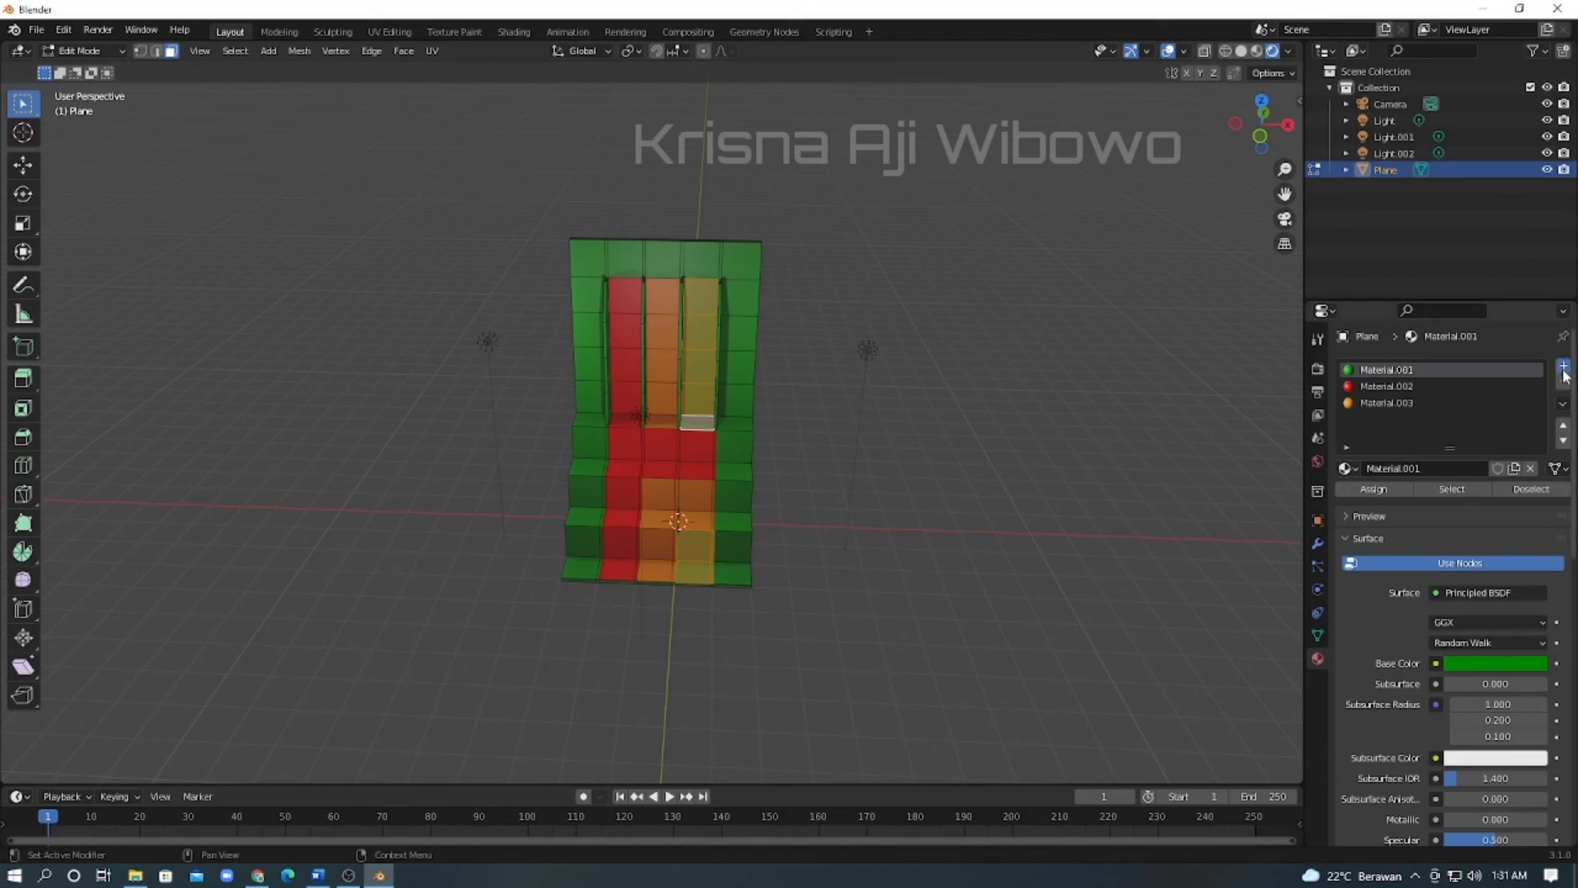
Create a fourth material with a yellow base color and assign it to the selected faces.
{"action": "left_click", "coordinate": [1563, 369]}
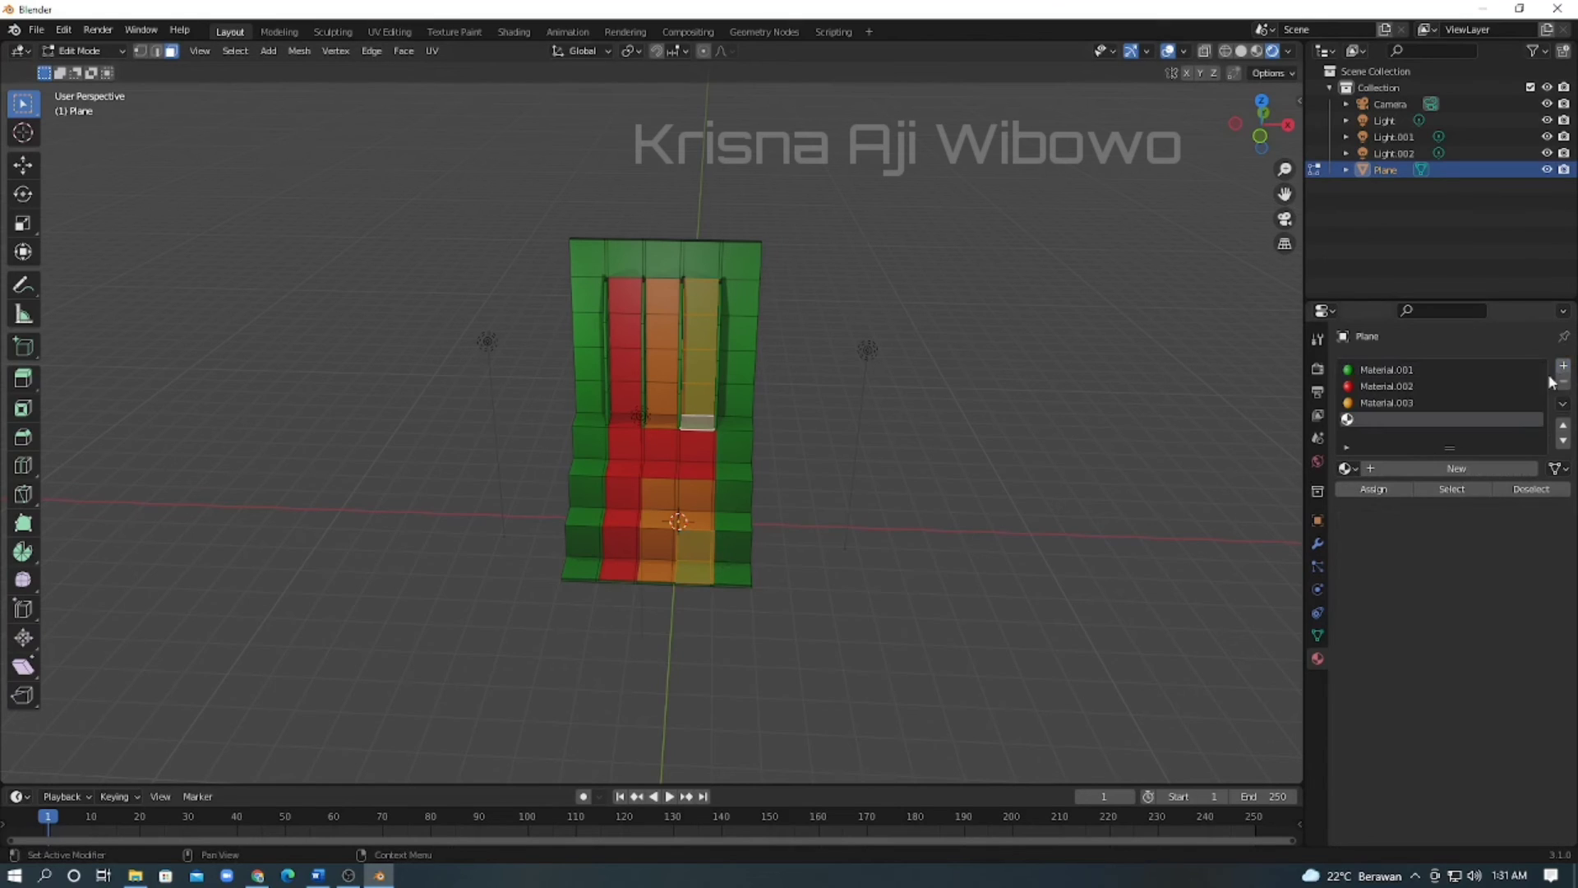
{"action": "left_click", "coordinate": [1436, 470]}
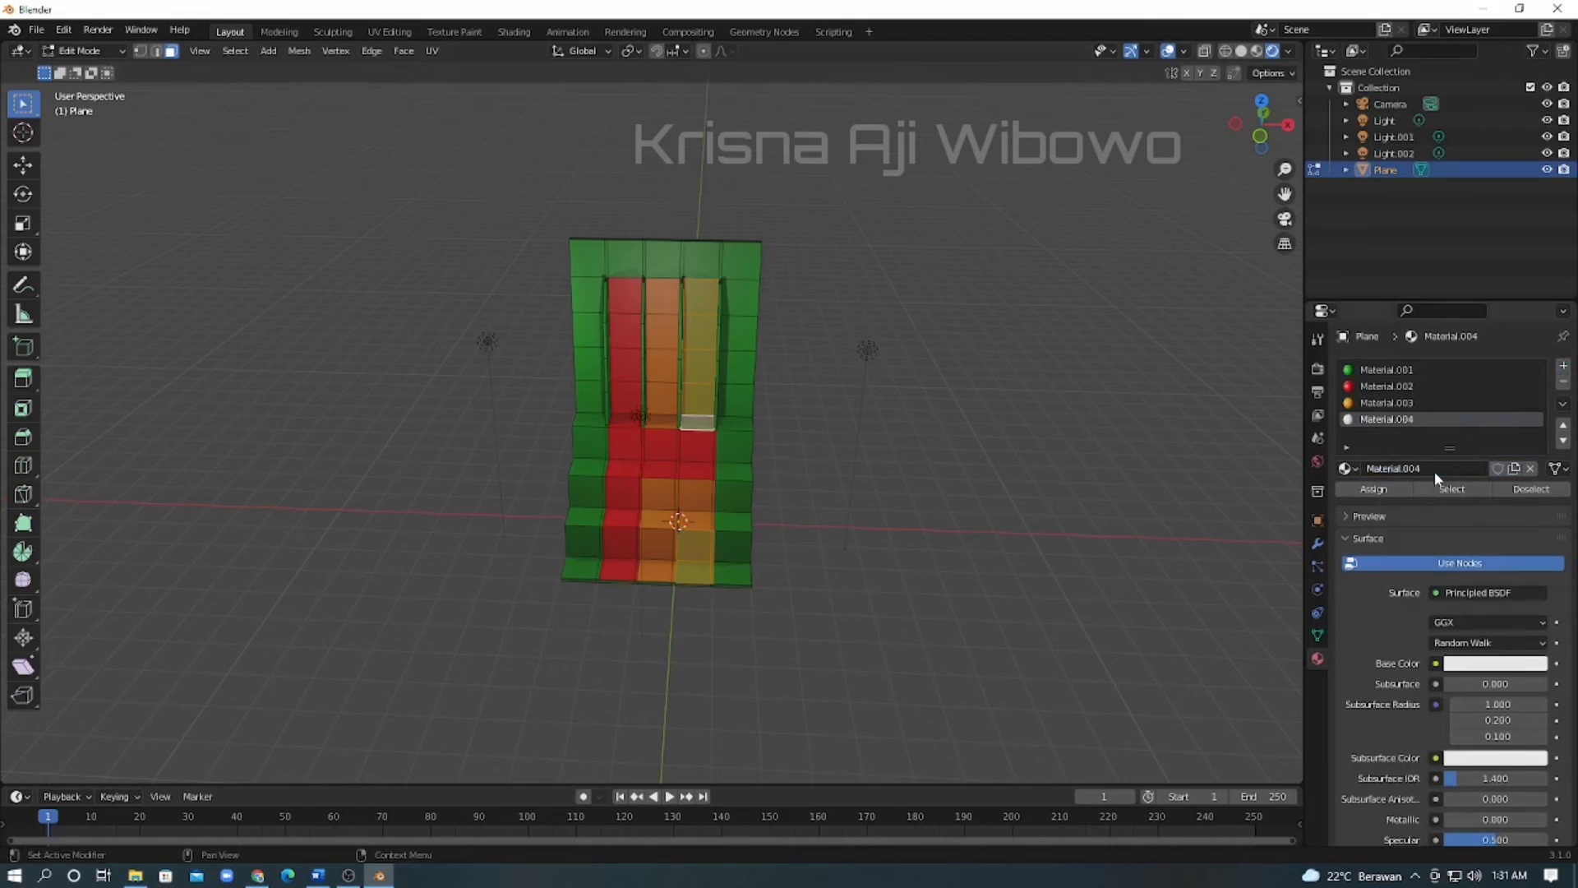
{"action": "left_click", "coordinate": [1478, 663]}
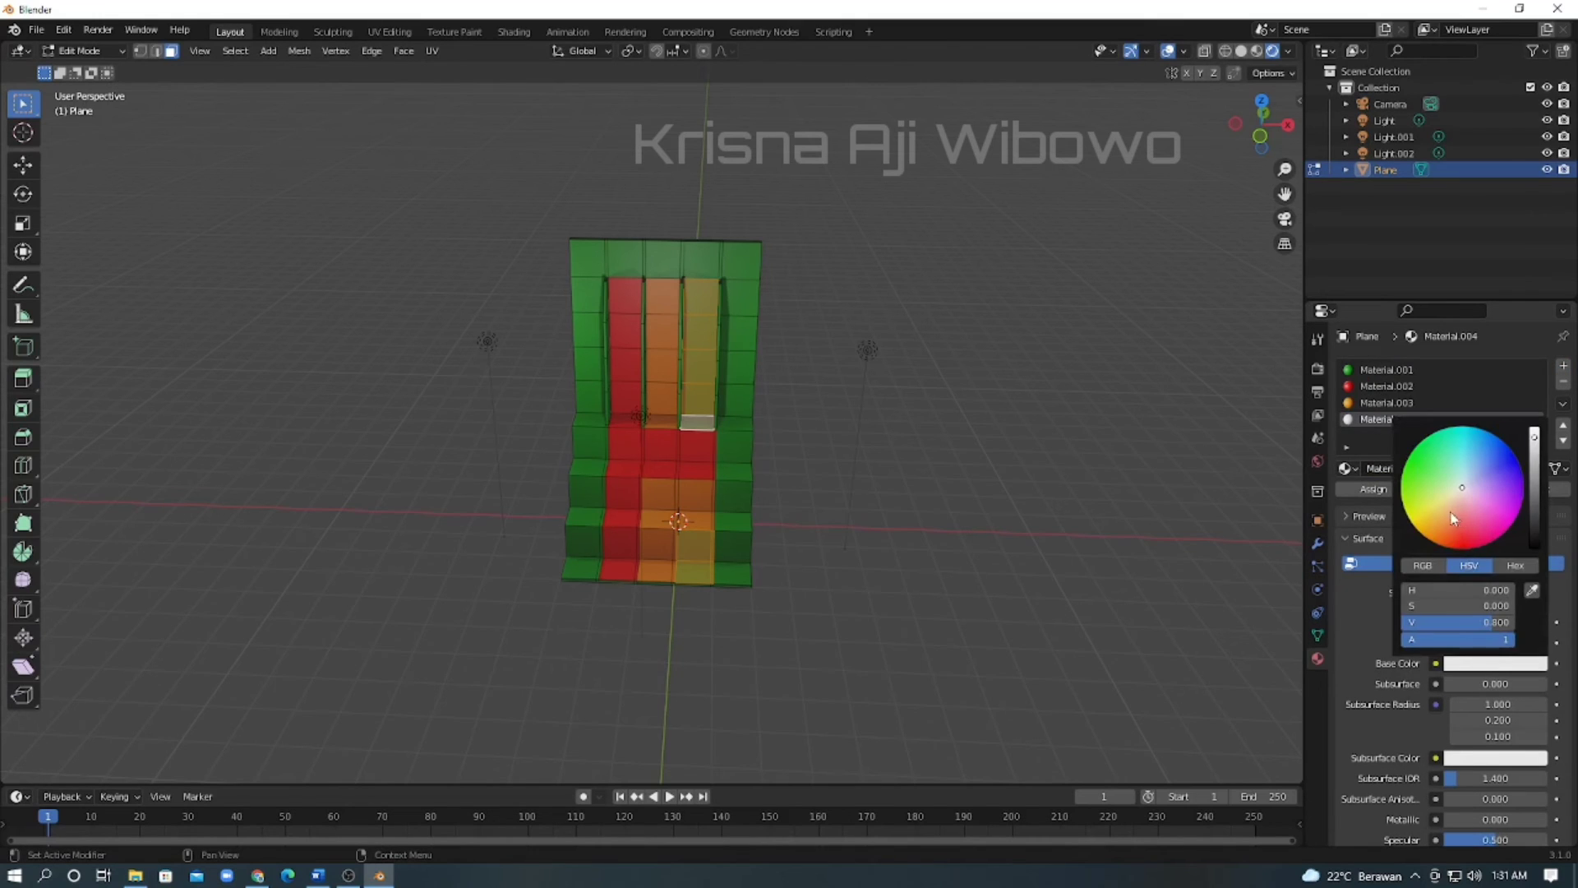
{"action": "left_click_drag", "start_coordinate": [1452, 518], "coordinate": [1411, 521]}
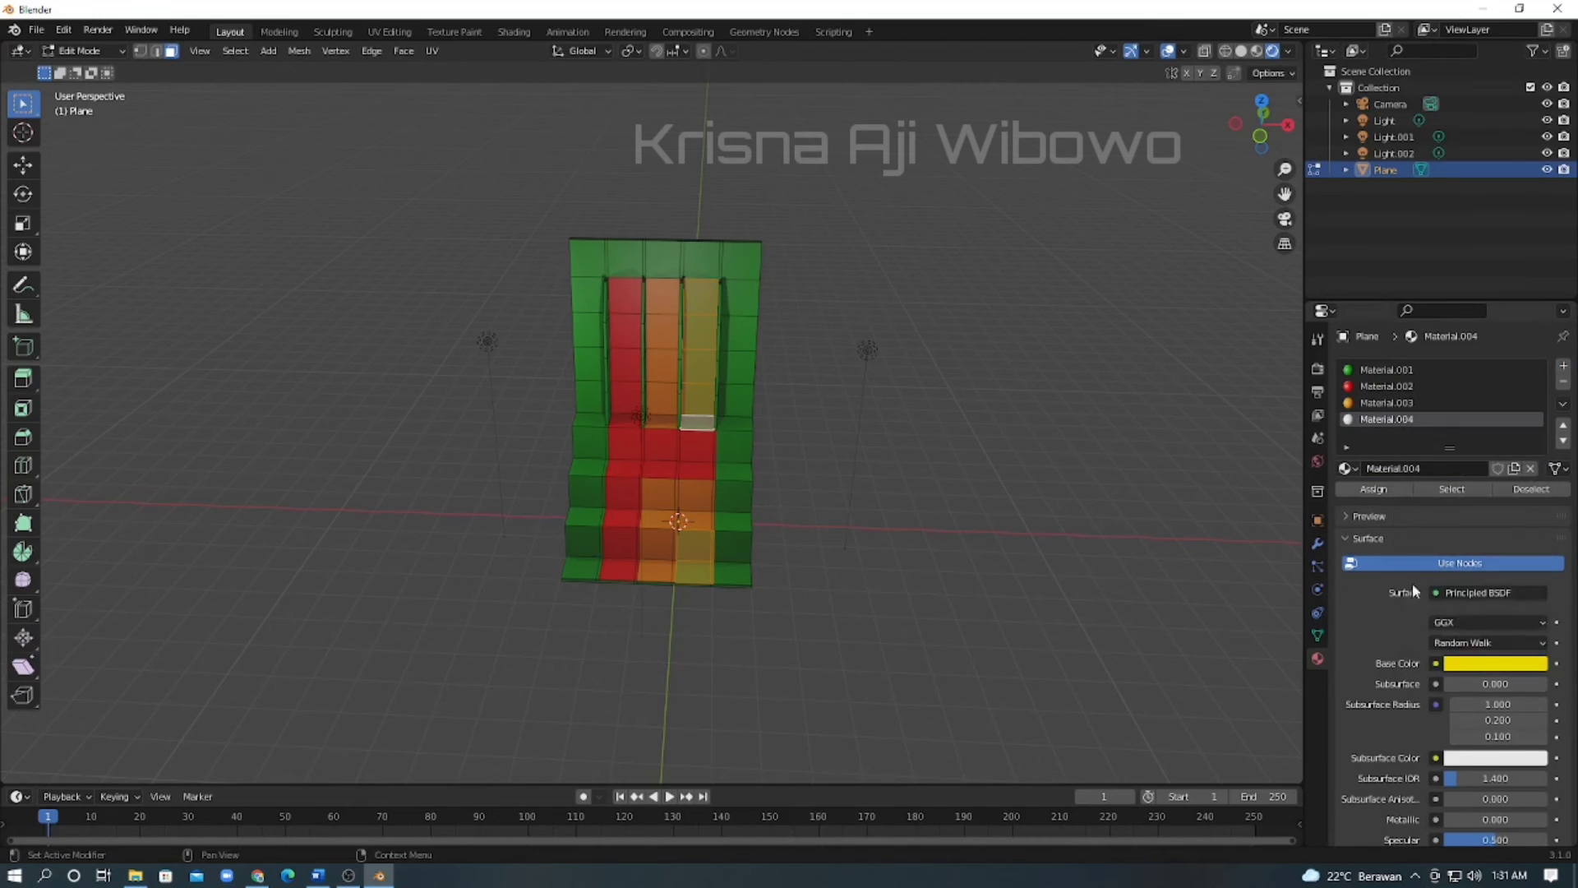
{"action": "left_click", "coordinate": [1370, 490]}
{"action": "left_click", "coordinate": [1371, 491]}
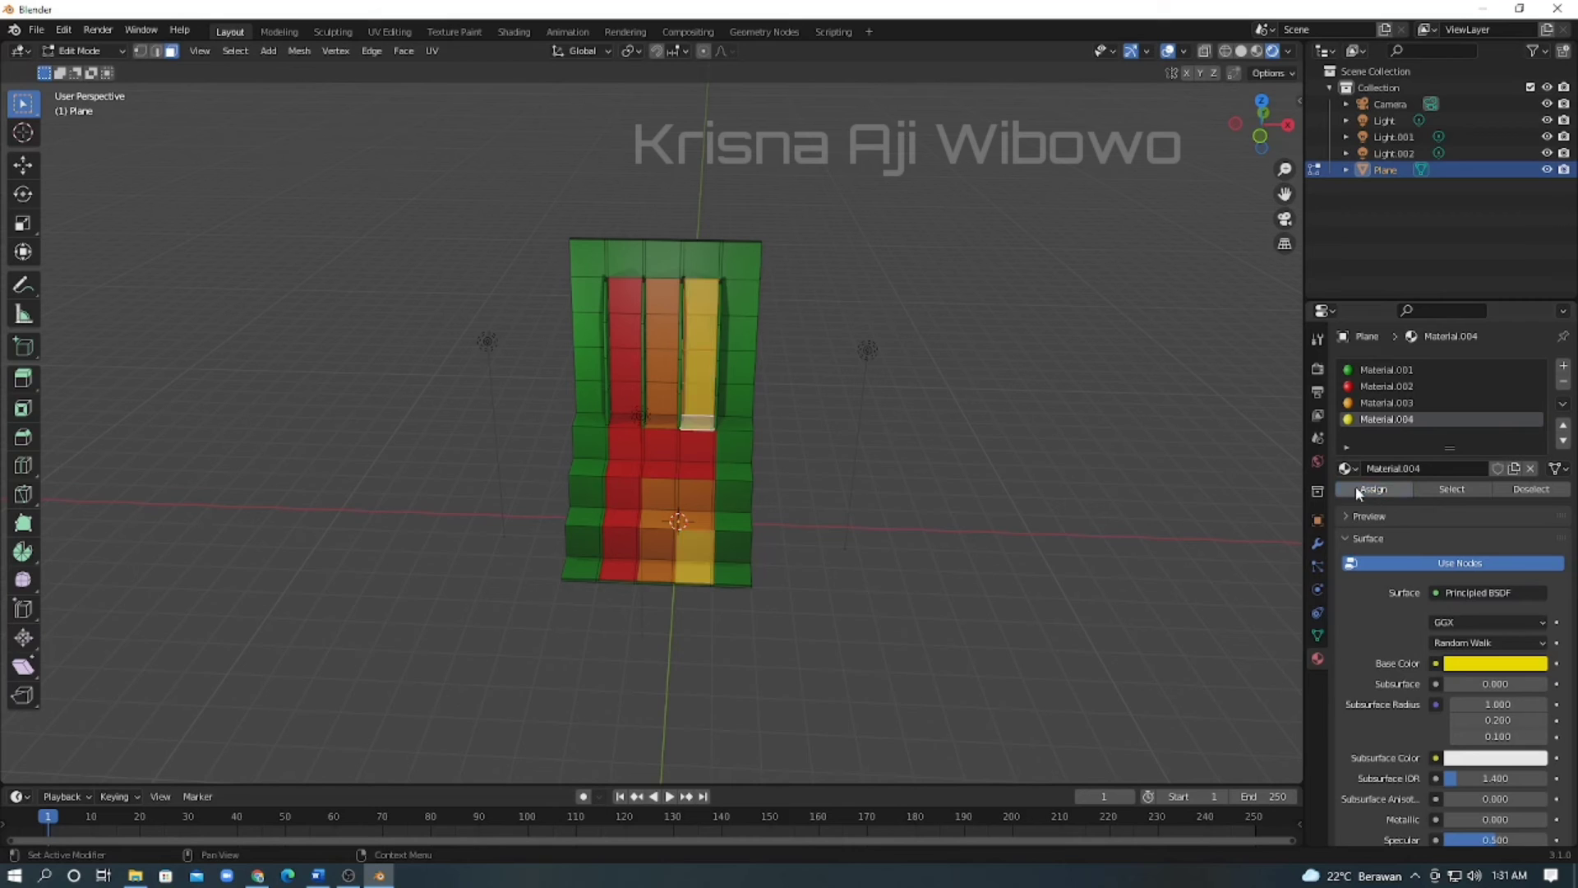
Return to Object Mode and set the stepped structure's origin to its geometry.
{"action": "mouse_move", "coordinate": [938, 433]}
{"action": "middle_mouse_down"}
{"action": "mouse_move", "coordinate": [850, 422]}
{"action": "mouse_move", "coordinate": [792, 391]}
{"action": "mouse_move", "coordinate": [990, 387]}
{"action": "mouse_move", "coordinate": [1018, 454]}
{"action": "mouse_move", "coordinate": [920, 433]}
{"action": "middle_mouse_up"}
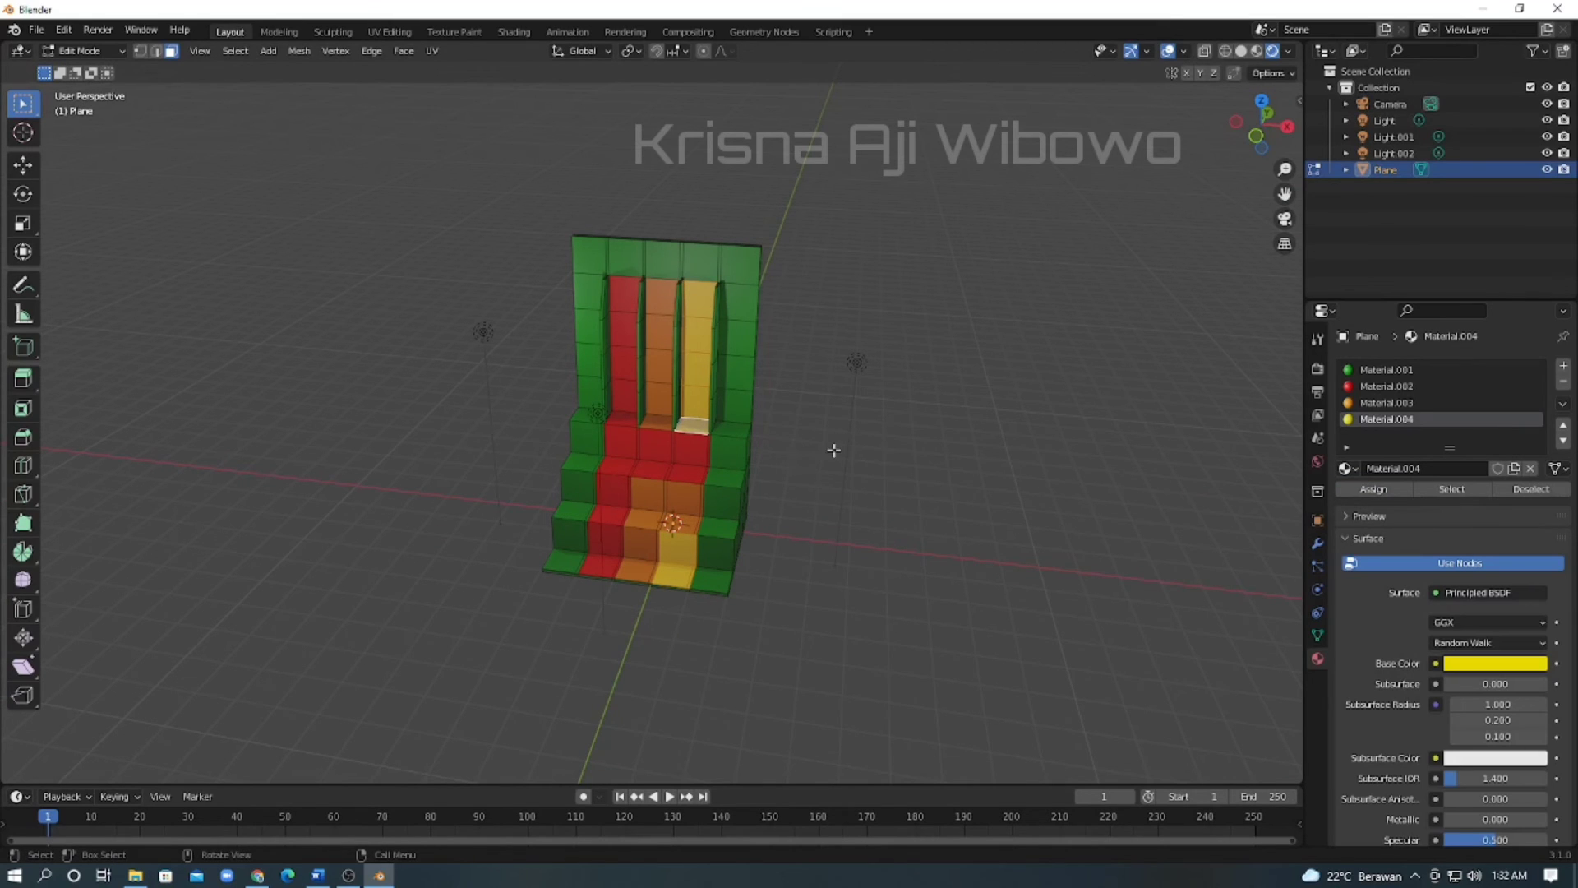
{"action": "middle_click_drag", "start_coordinate": [834, 450], "coordinate": [785, 448]}
{"action": "key", "text": "Tab"}
{"action": "right_click", "coordinate": [606, 343]}
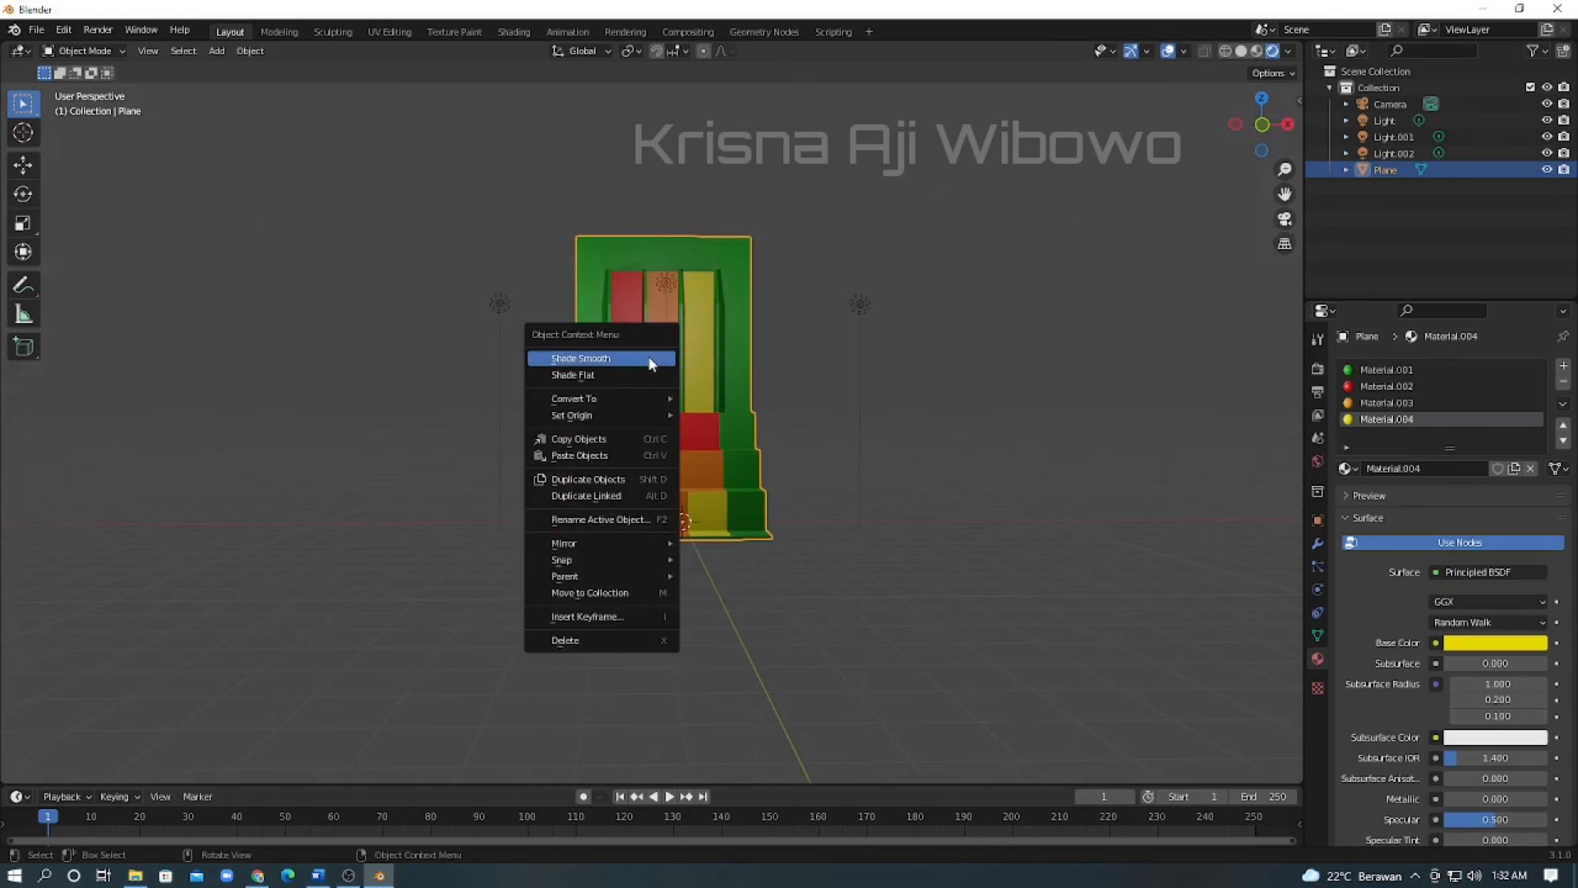
{"action": "mouse_move", "coordinate": [648, 417]}
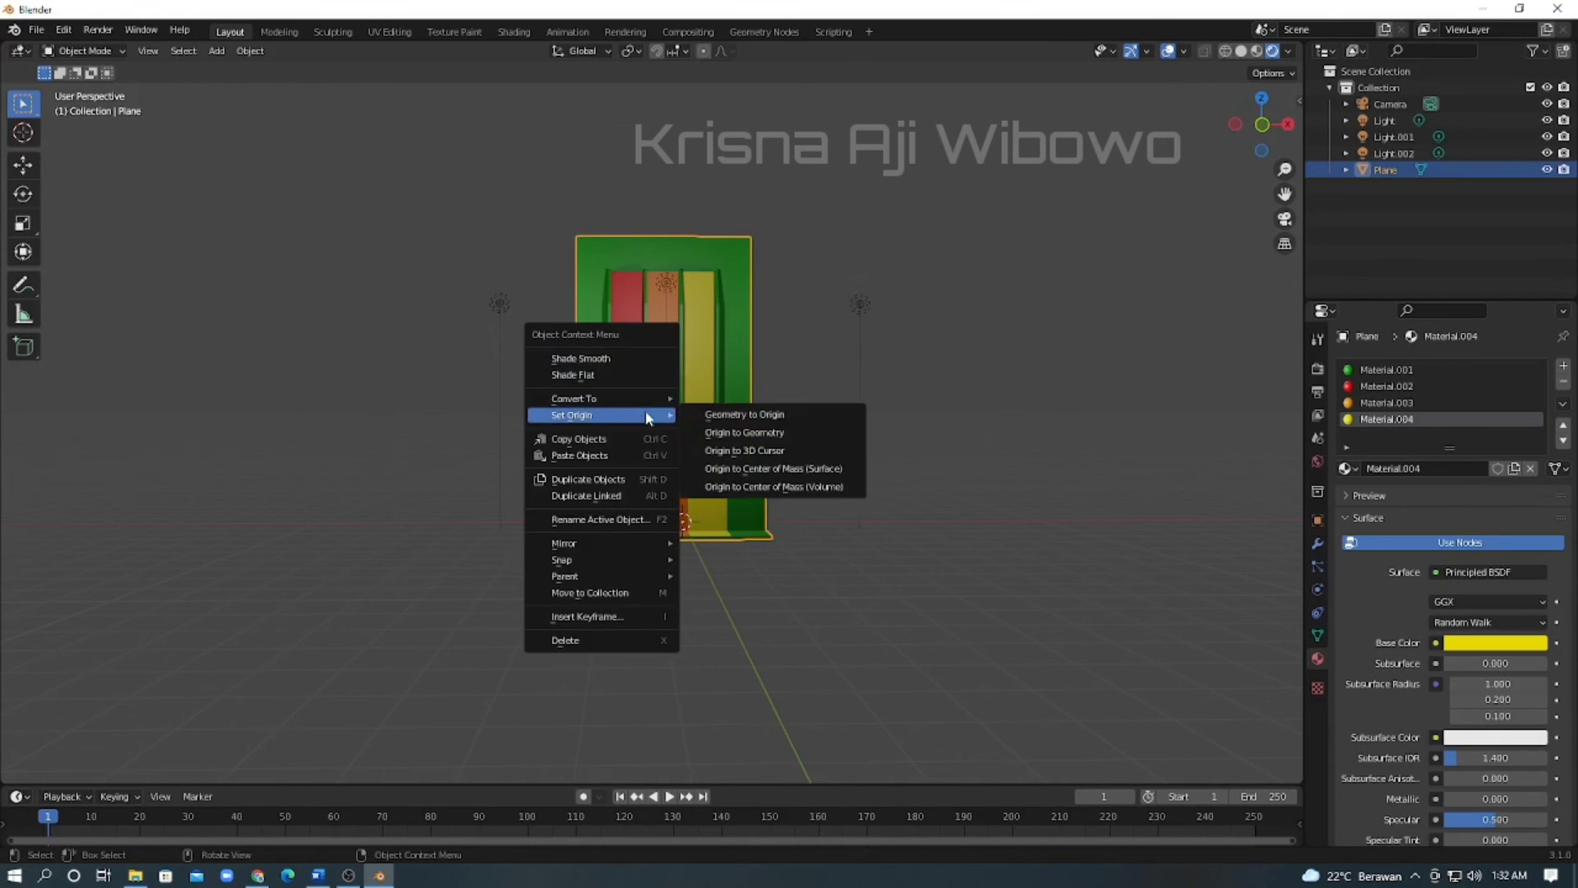
{"action": "left_click", "coordinate": [740, 431]}
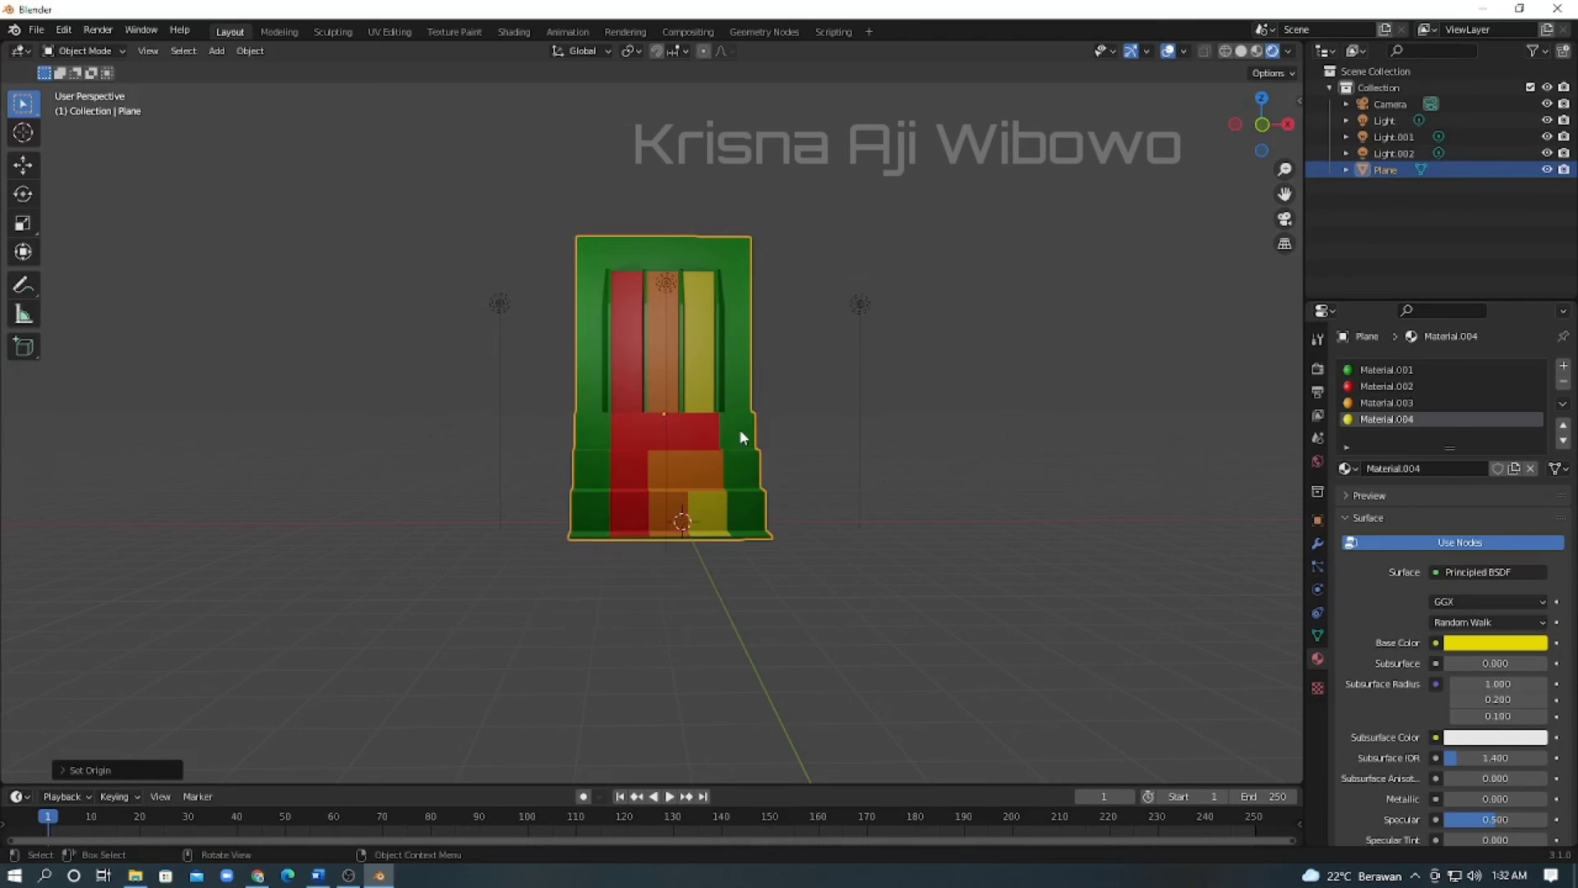
Move the stepped structure about 0.5 m along the positive X axis.
{"action": "mouse_move", "coordinate": [1004, 458]}
{"action": "middle_mouse_down"}
{"action": "mouse_move", "coordinate": [885, 446]}
{"action": "mouse_move", "coordinate": [997, 449]}
{"action": "middle_mouse_up"}
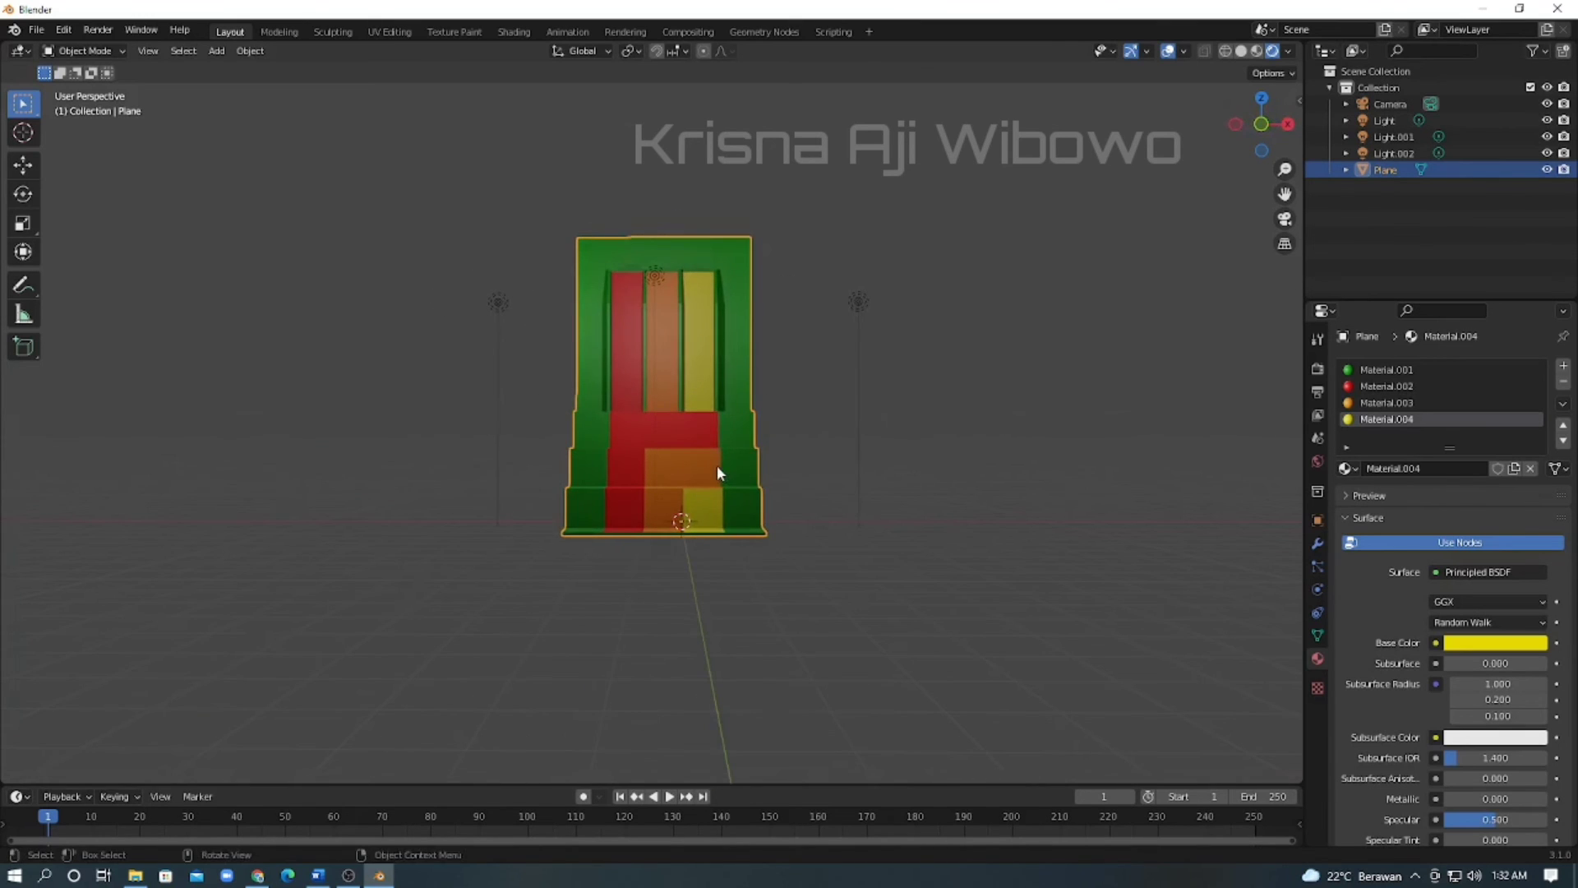
{"action": "key", "text": "g"}
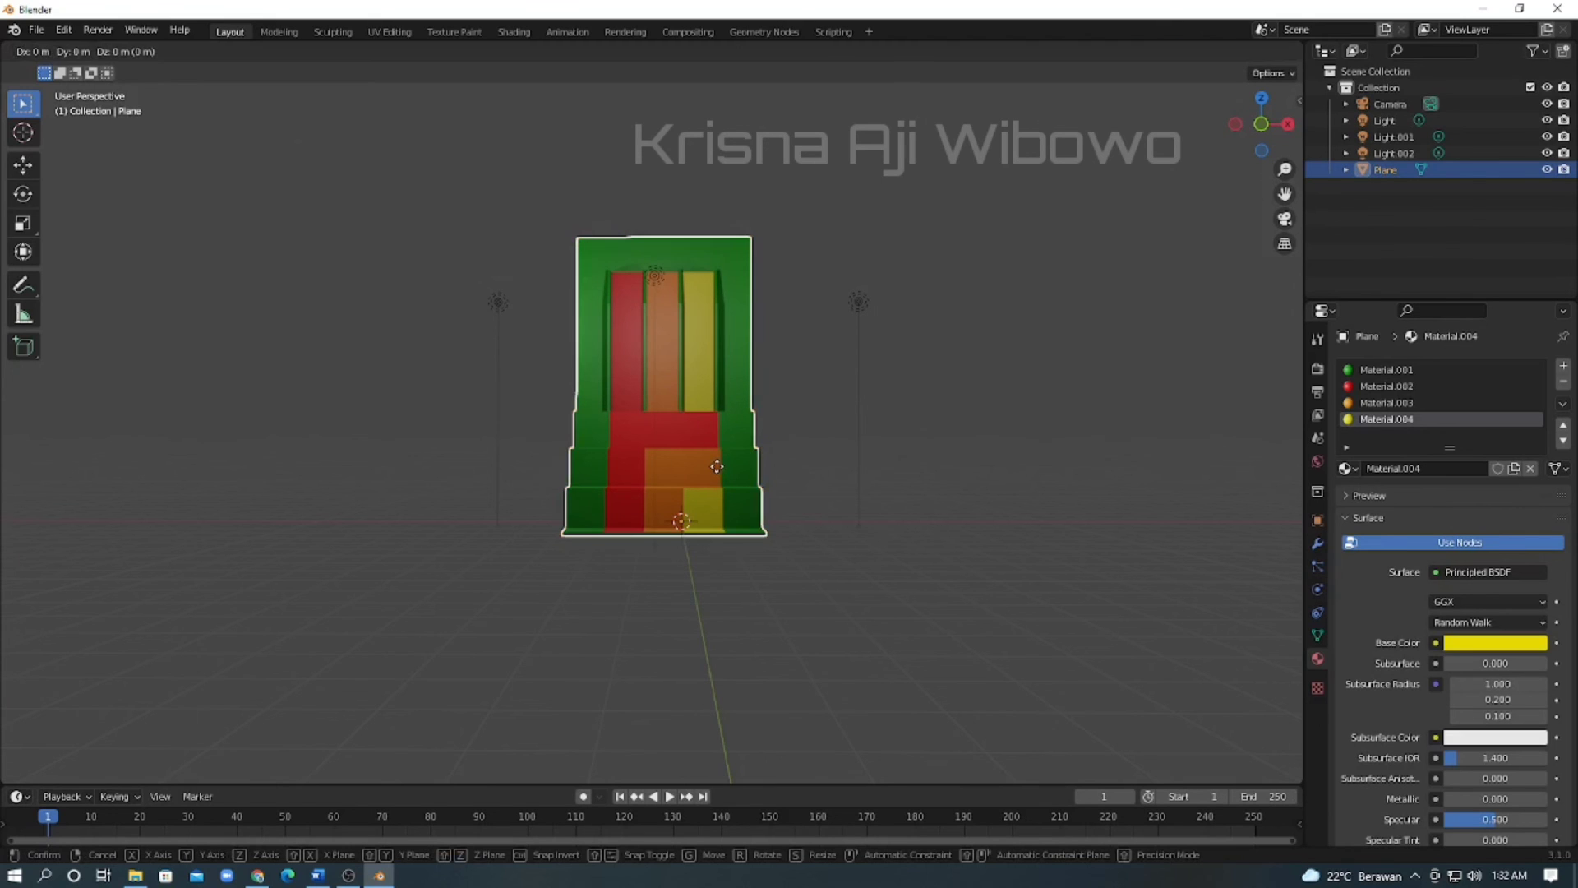
{"action": "key", "text": "x"}
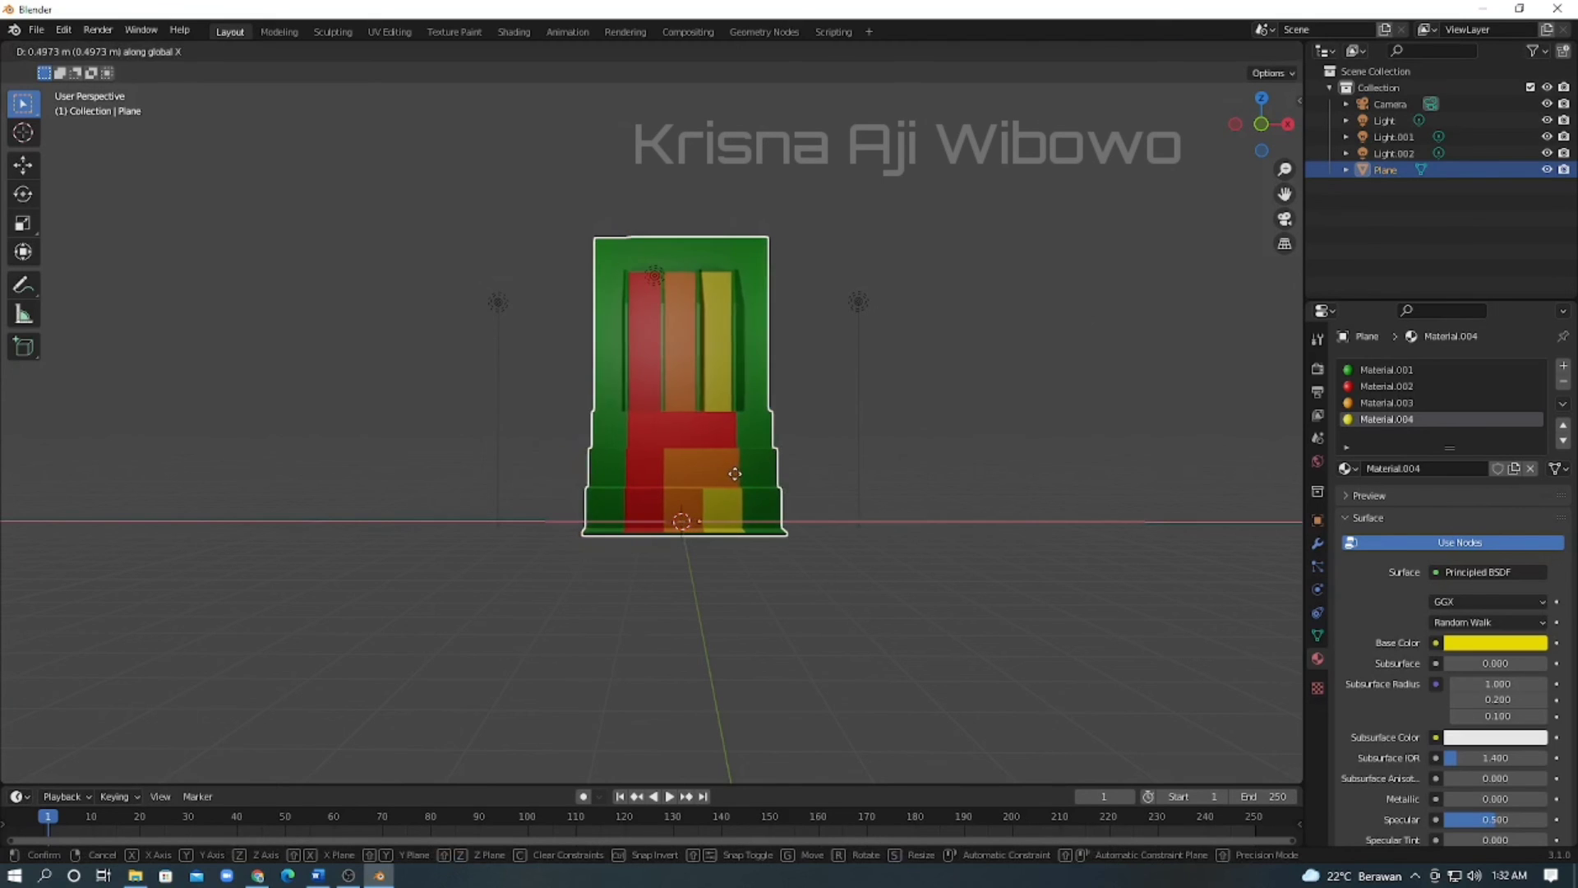
{"action": "left_click", "coordinate": [736, 475]}
Render the image from the camera to check the colored structure, and put the render window away.
{"action": "middle_click_drag", "start_coordinate": [911, 444], "coordinate": [869, 431]}
{"action": "scroll", "coordinate": [925, 471], "scroll_direction": "up", "scroll_amount": 2}
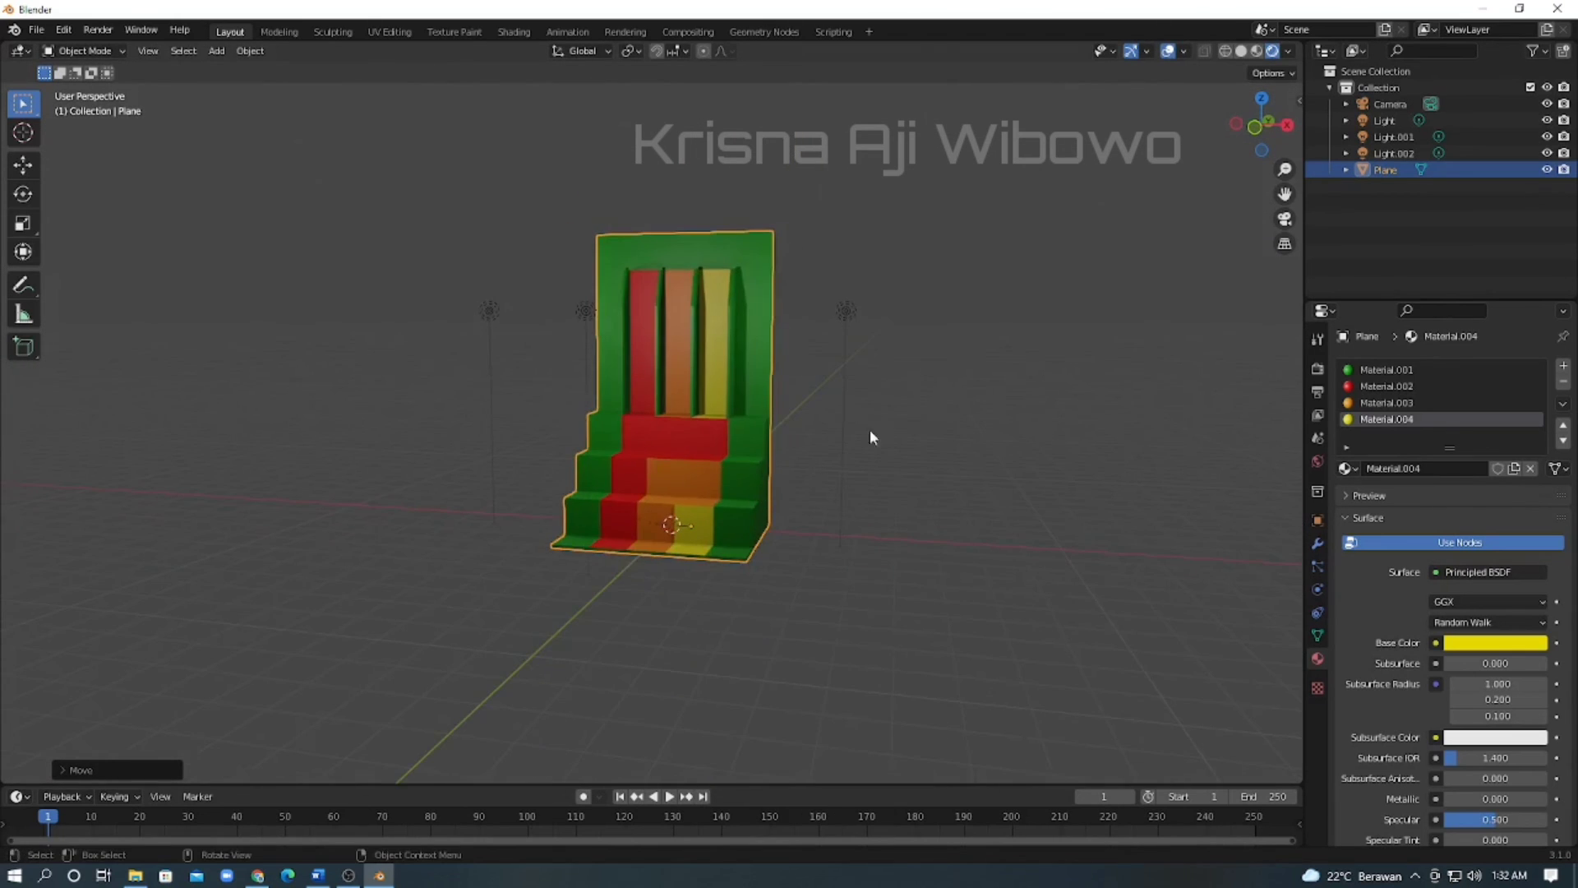
{"action": "left_click", "coordinate": [98, 29]}
{"action": "left_click", "coordinate": [130, 49]}
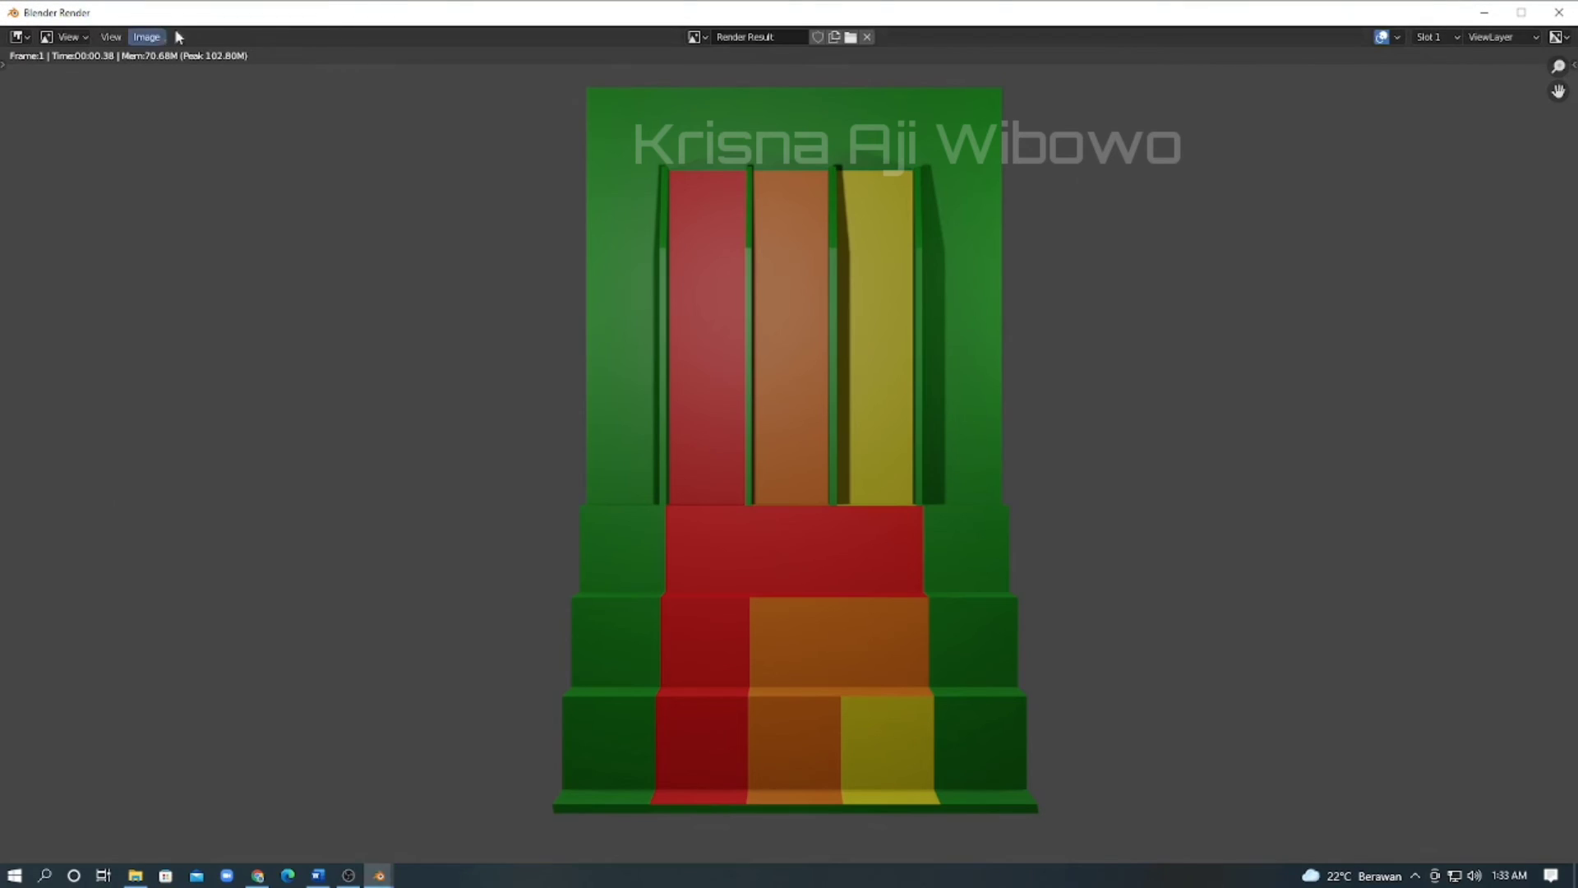
{"action": "left_click", "coordinate": [1485, 13]}
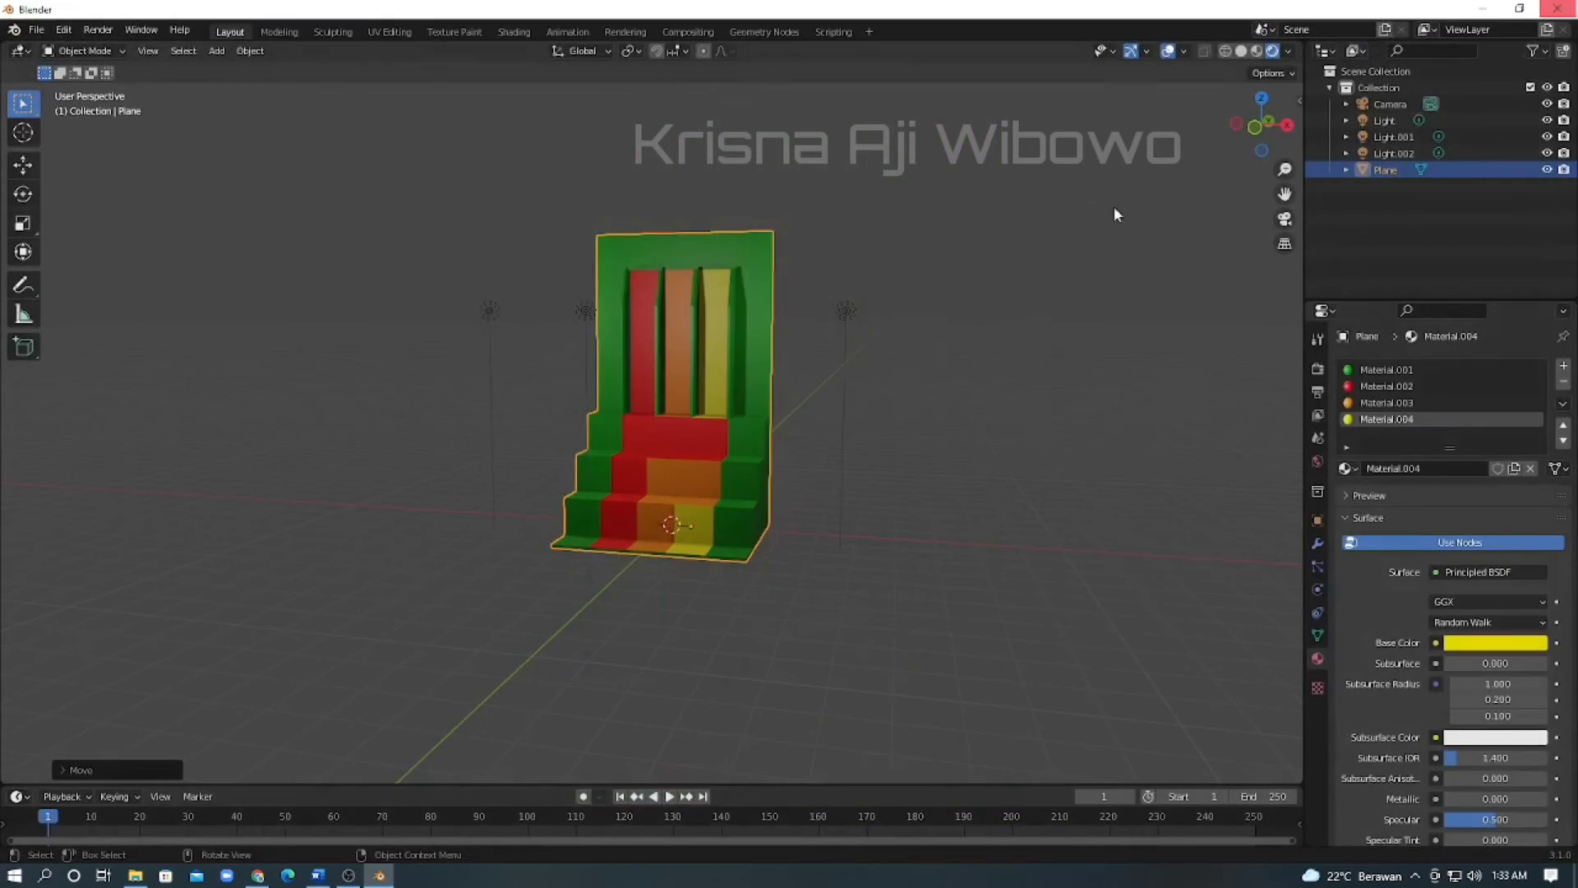
Add a mesh plane and scale it up into a wide floor around the stepped structure.
{"action": "middle_click_drag", "start_coordinate": [871, 371], "coordinate": [757, 424]}
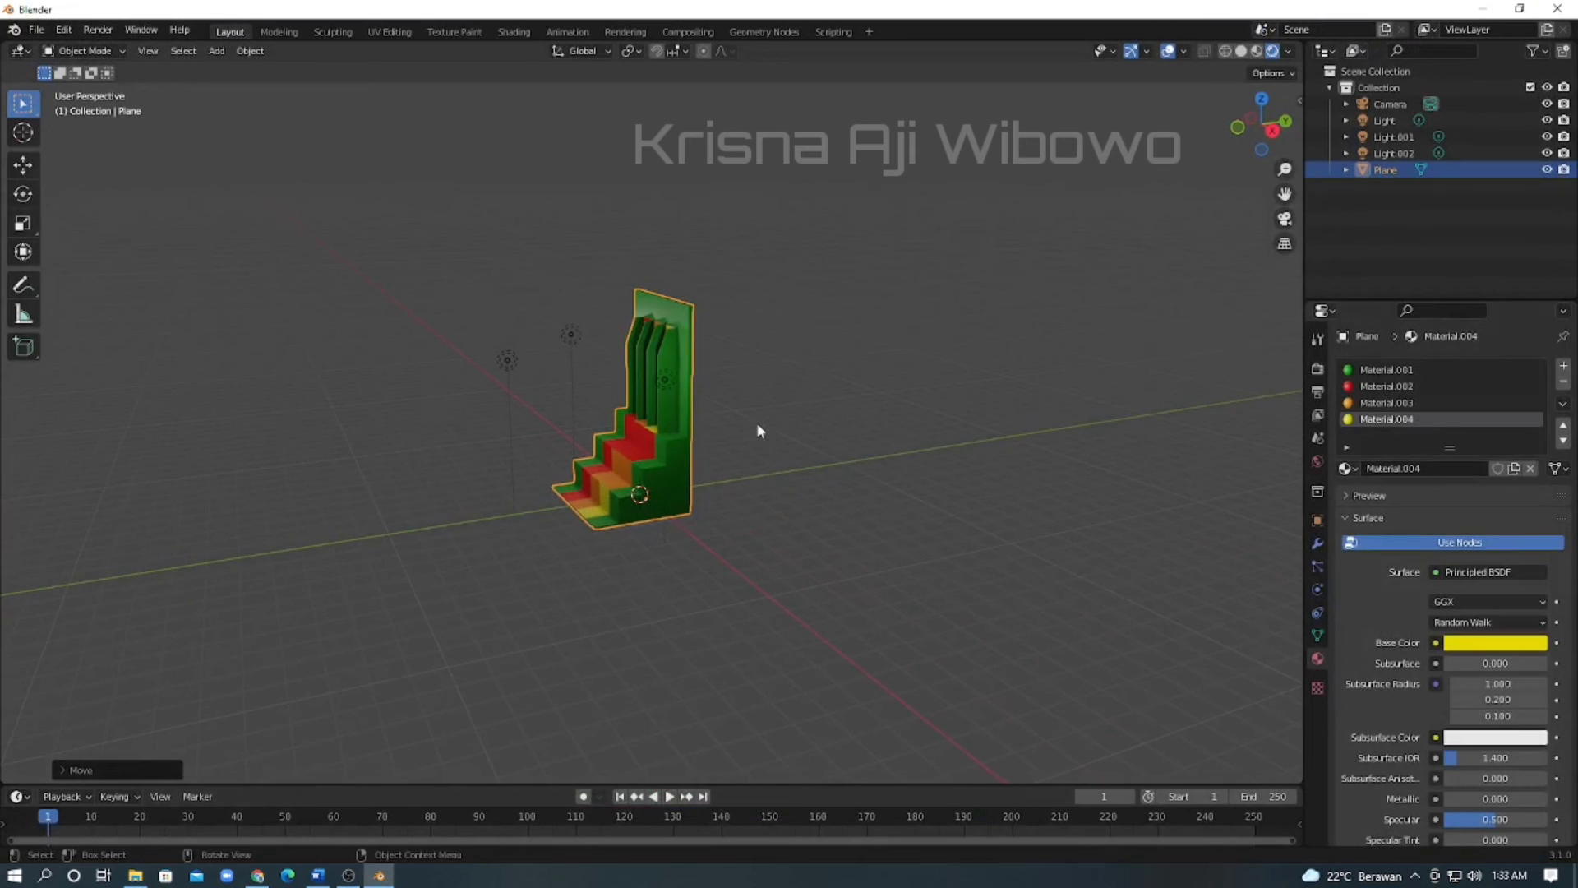
{"action": "key", "text": "shift+a"}
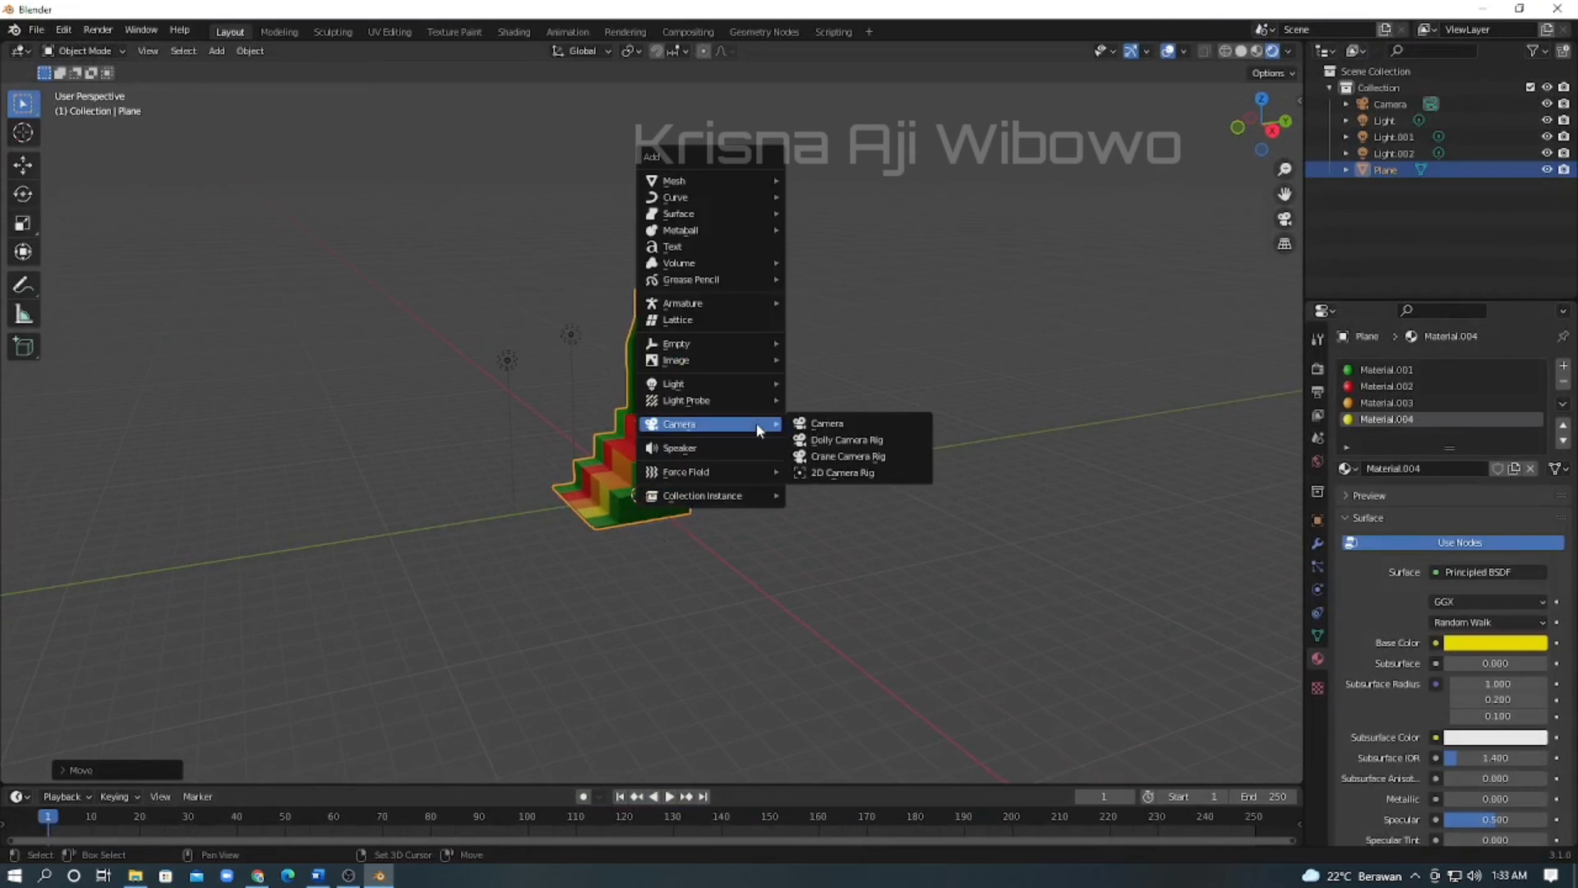
{"action": "mouse_move", "coordinate": [738, 180]}
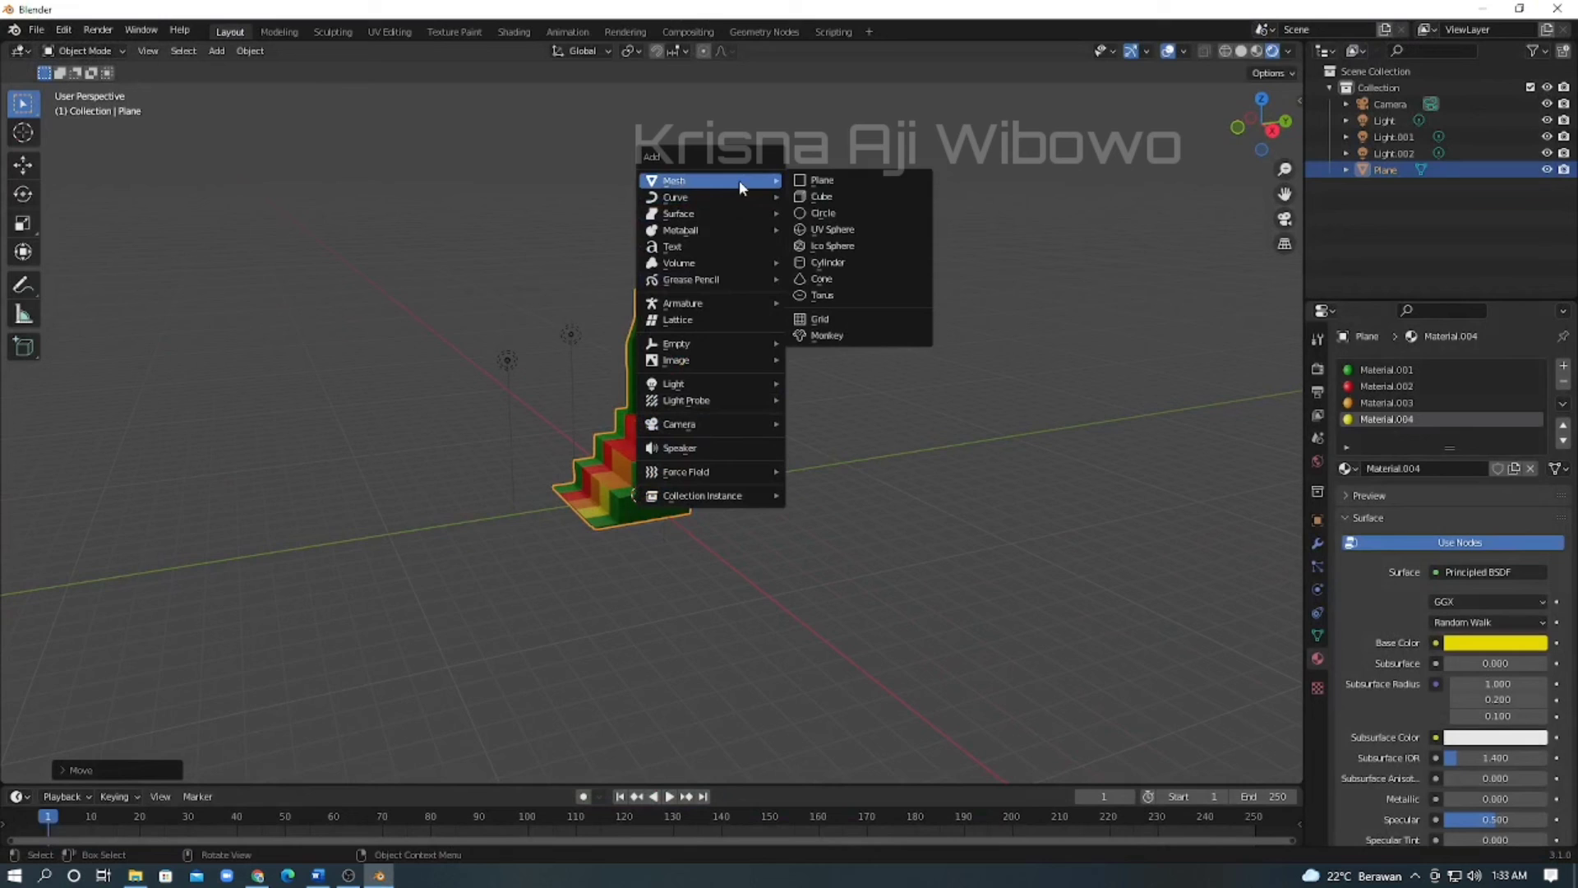
{"action": "left_click", "coordinate": [885, 180]}
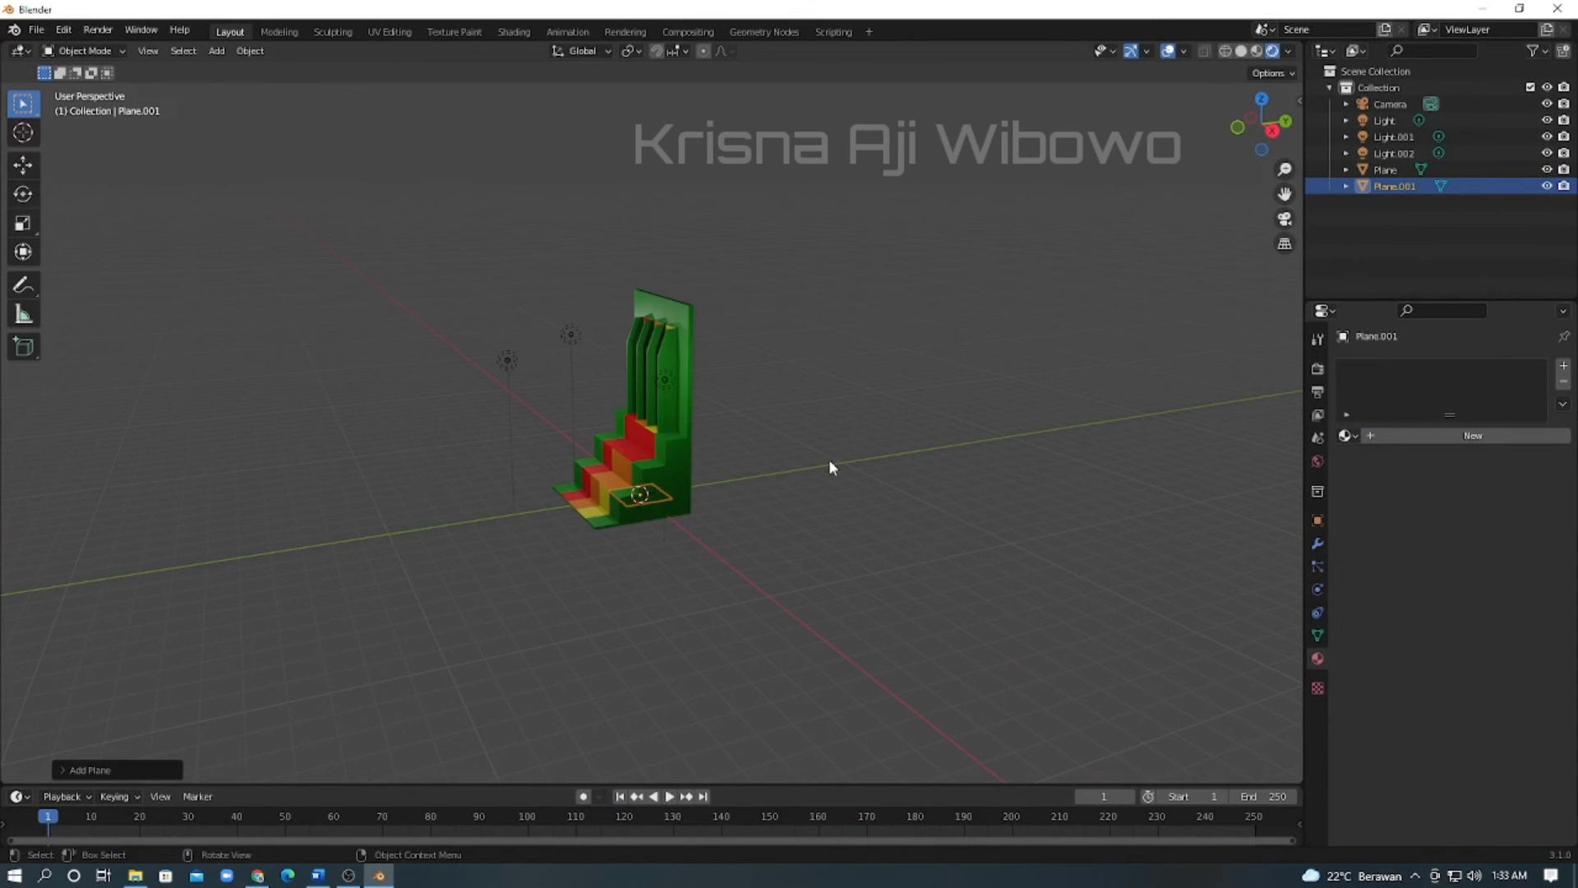
{"action": "key", "text": "s"}
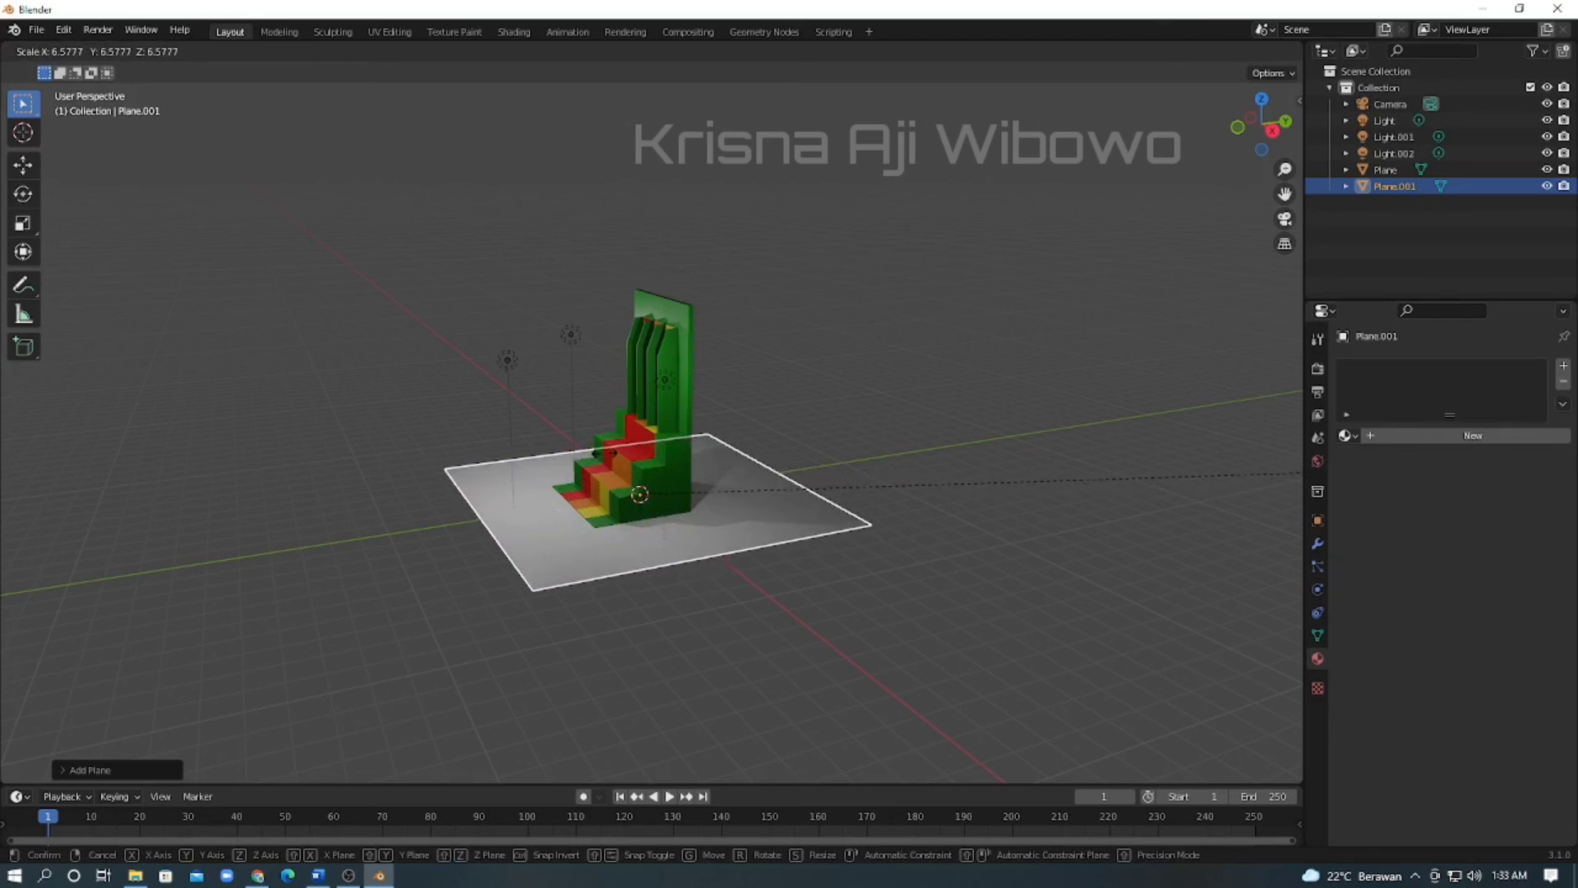
{"action": "left_click", "coordinate": [946, 451]}
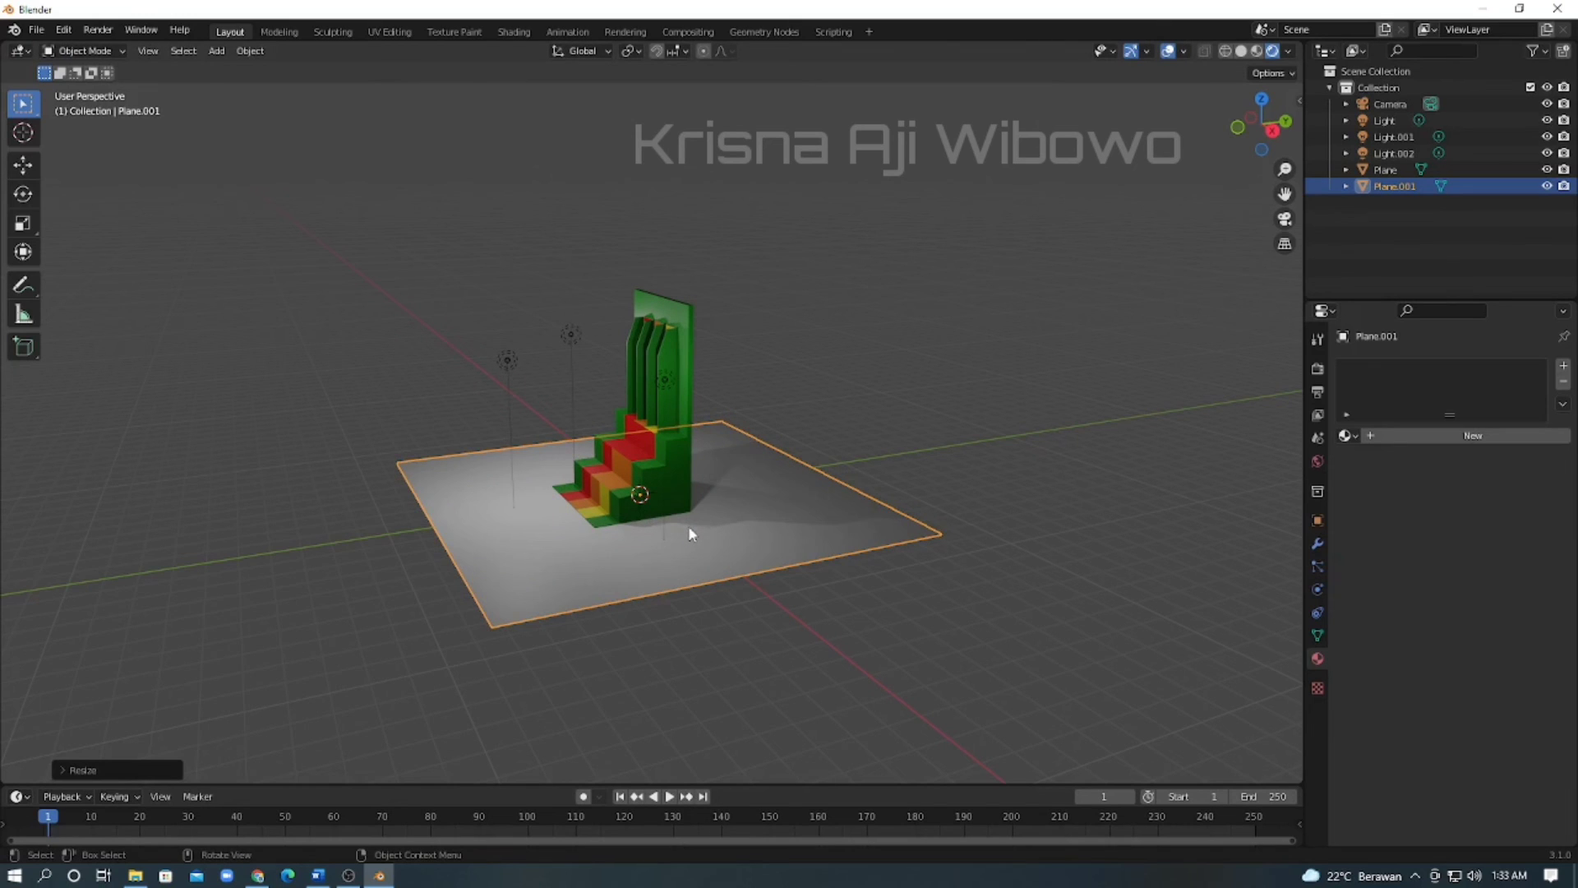
Extrude the floor plane's edge behind the structure upward along Z into a tall backdrop wall.
{"action": "key", "text": "Tab"}
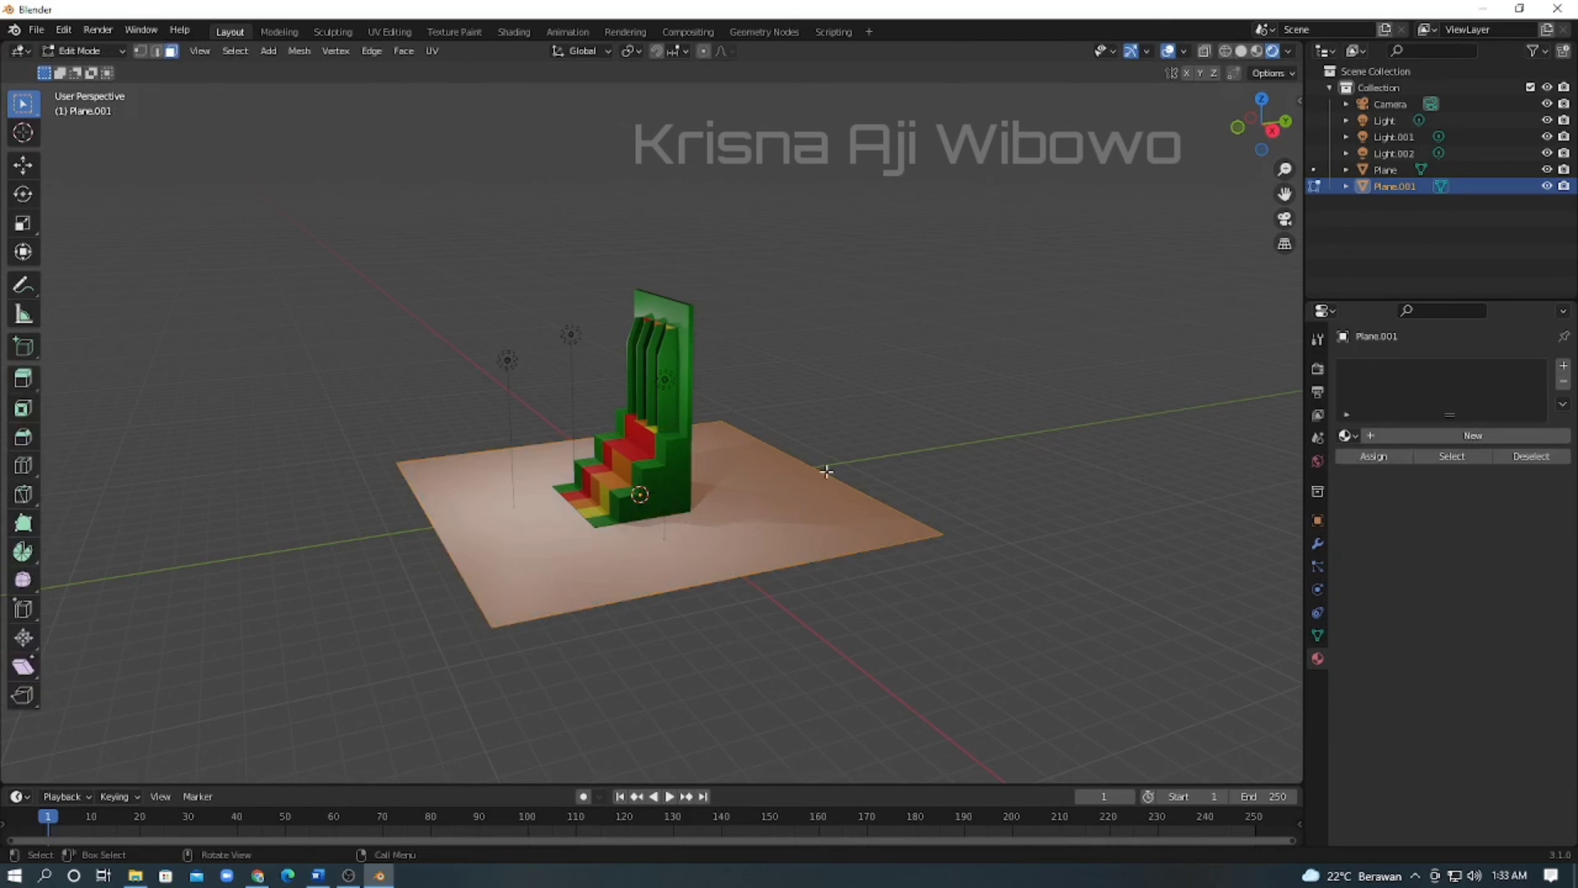
{"action": "key", "text": "alt+a"}
{"action": "left_click", "coordinate": [157, 52]}
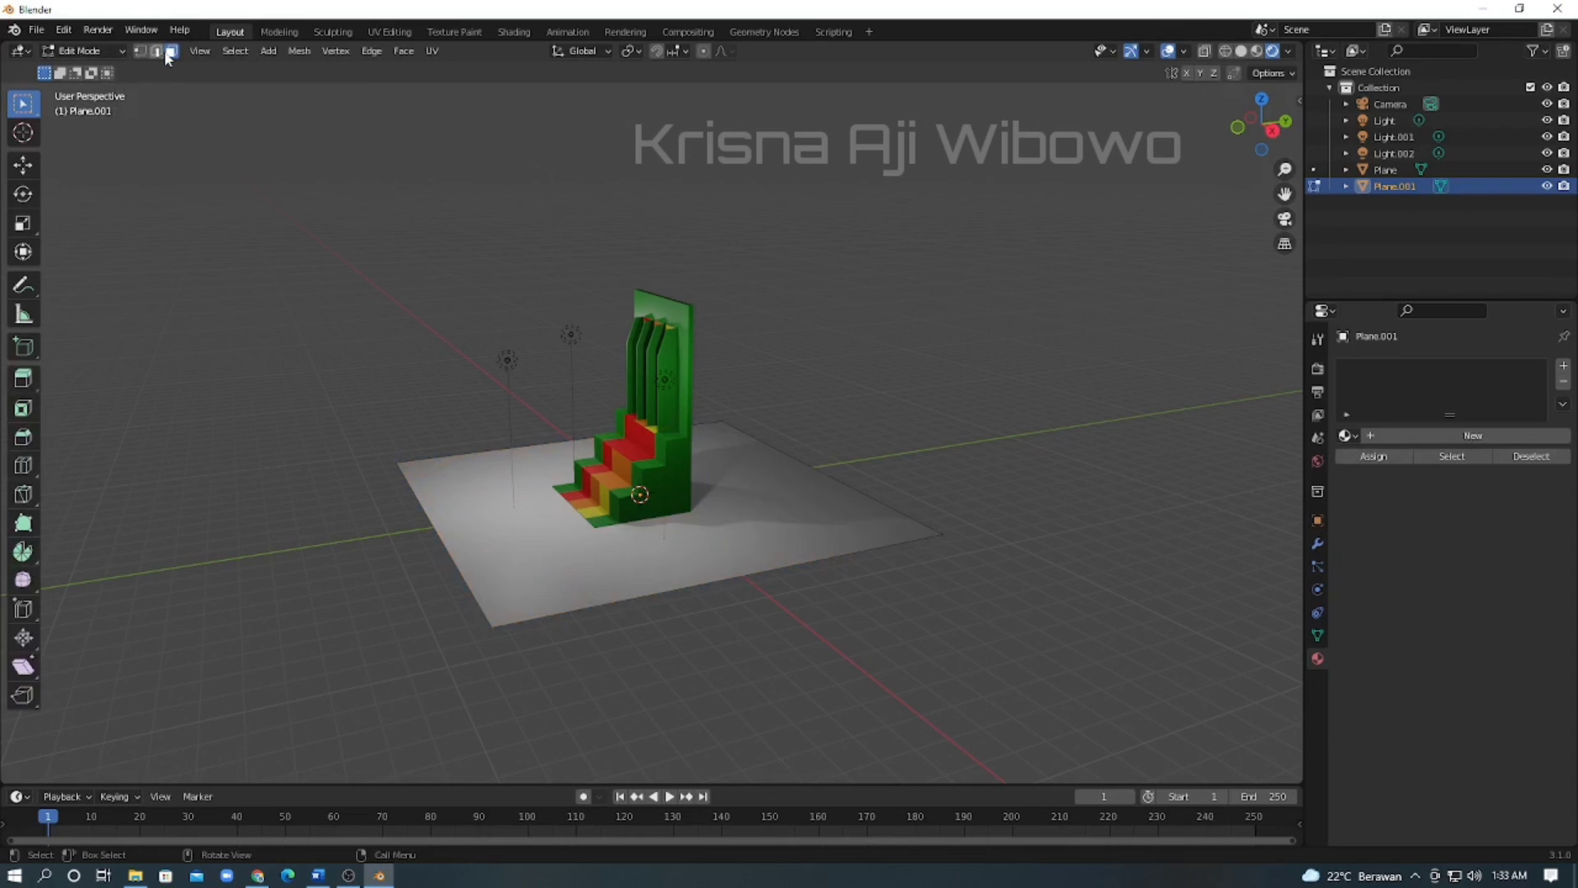
{"action": "left_click", "coordinate": [809, 466]}
{"action": "key", "text": "e"}
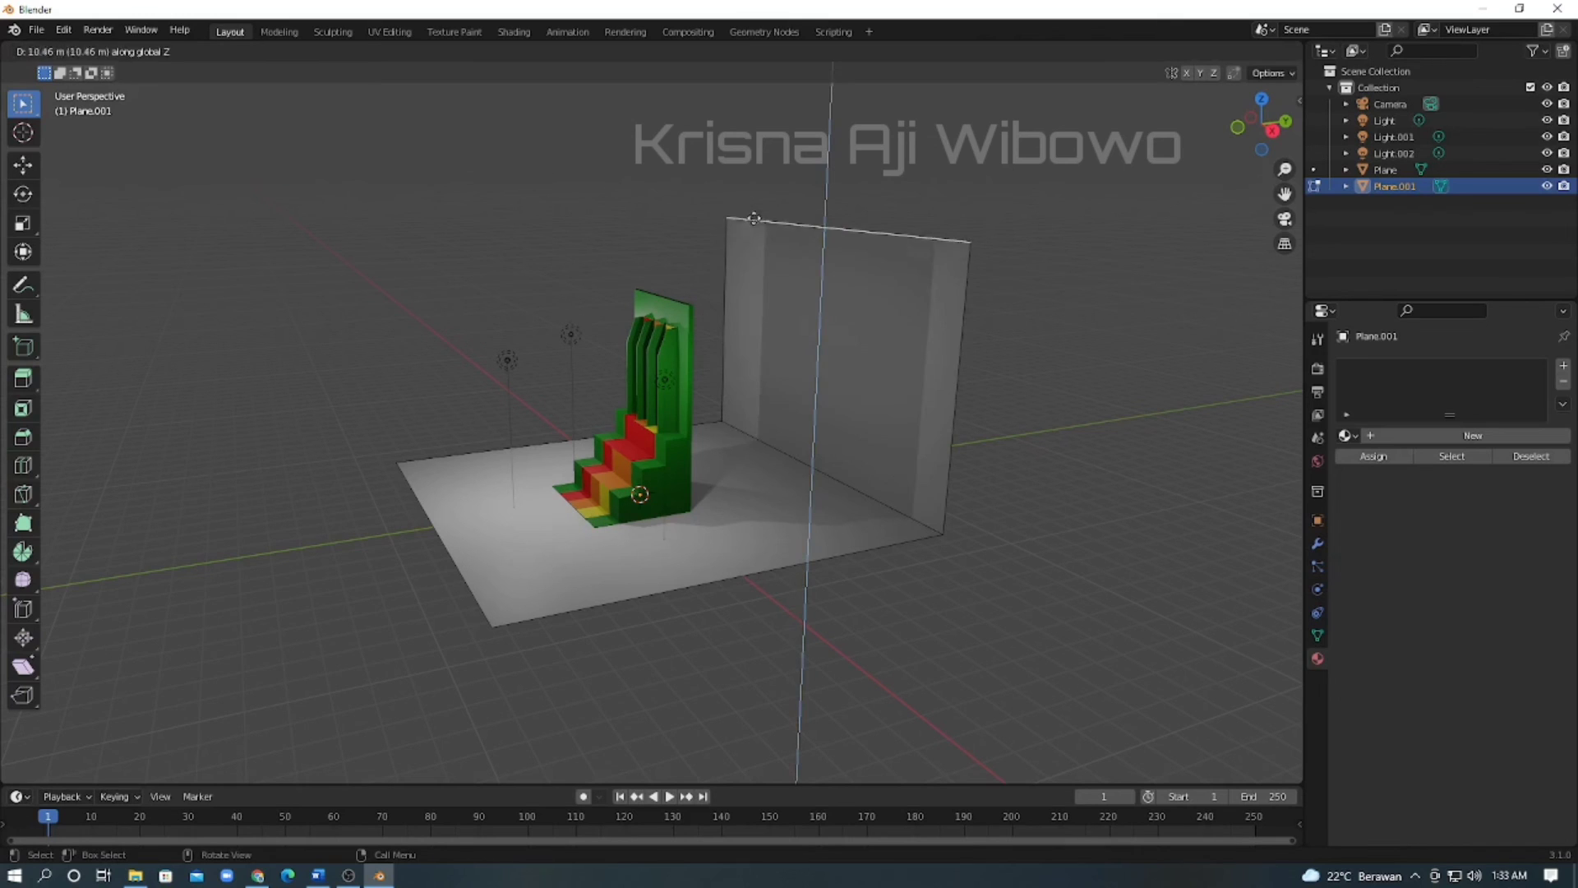
{"action": "left_click", "coordinate": [768, 108]}
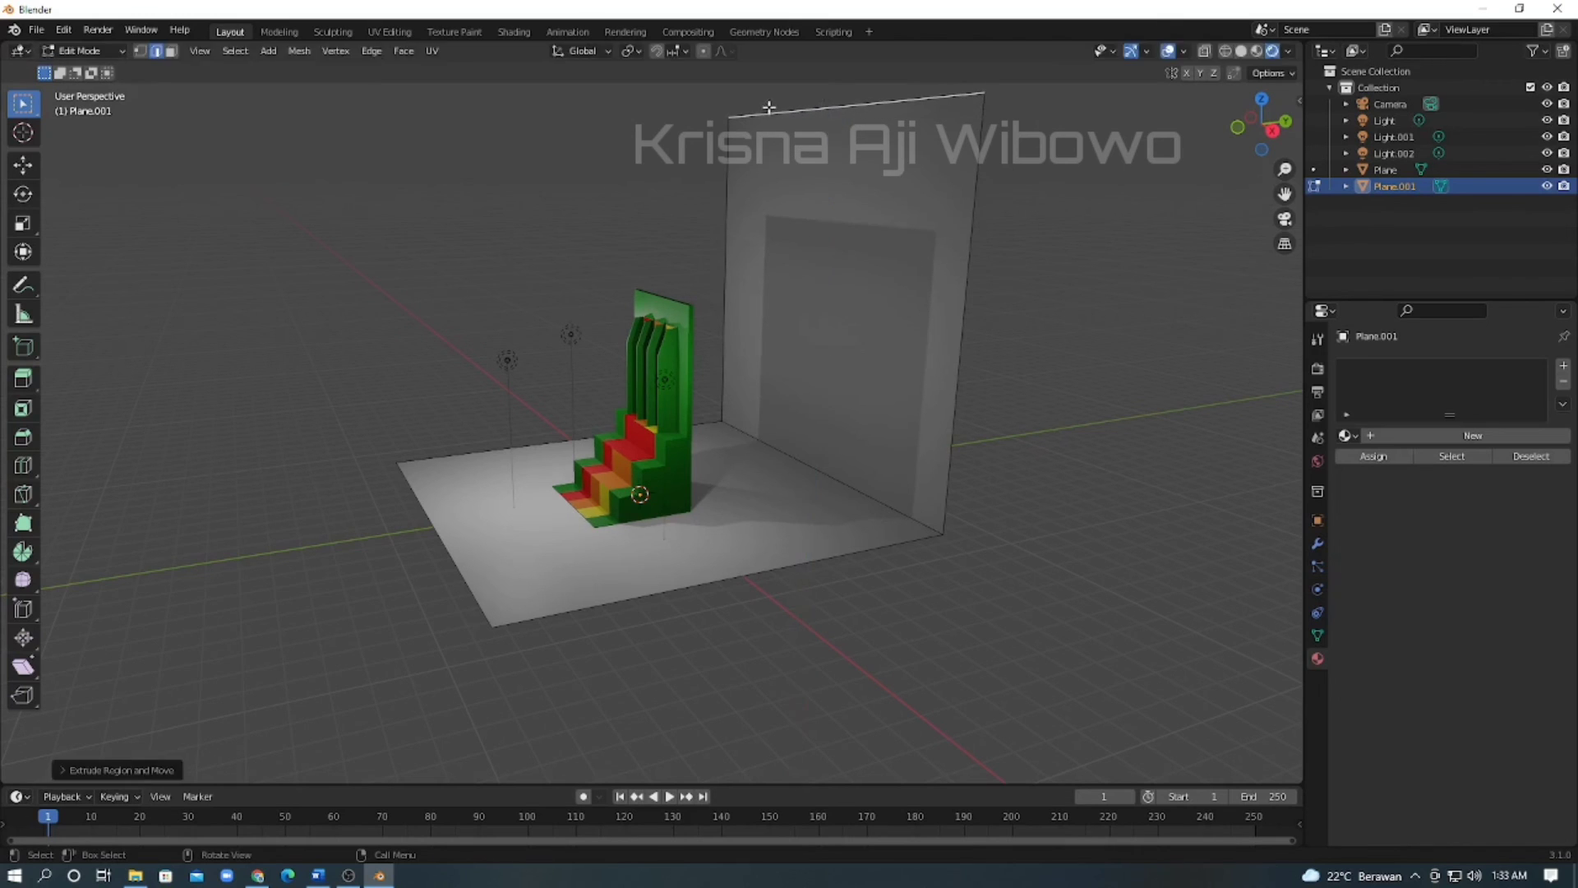
Bevel the edge between floor and backdrop wall with a width of about 0.36 m and 11 segments.
{"action": "left_click", "coordinate": [814, 466]}
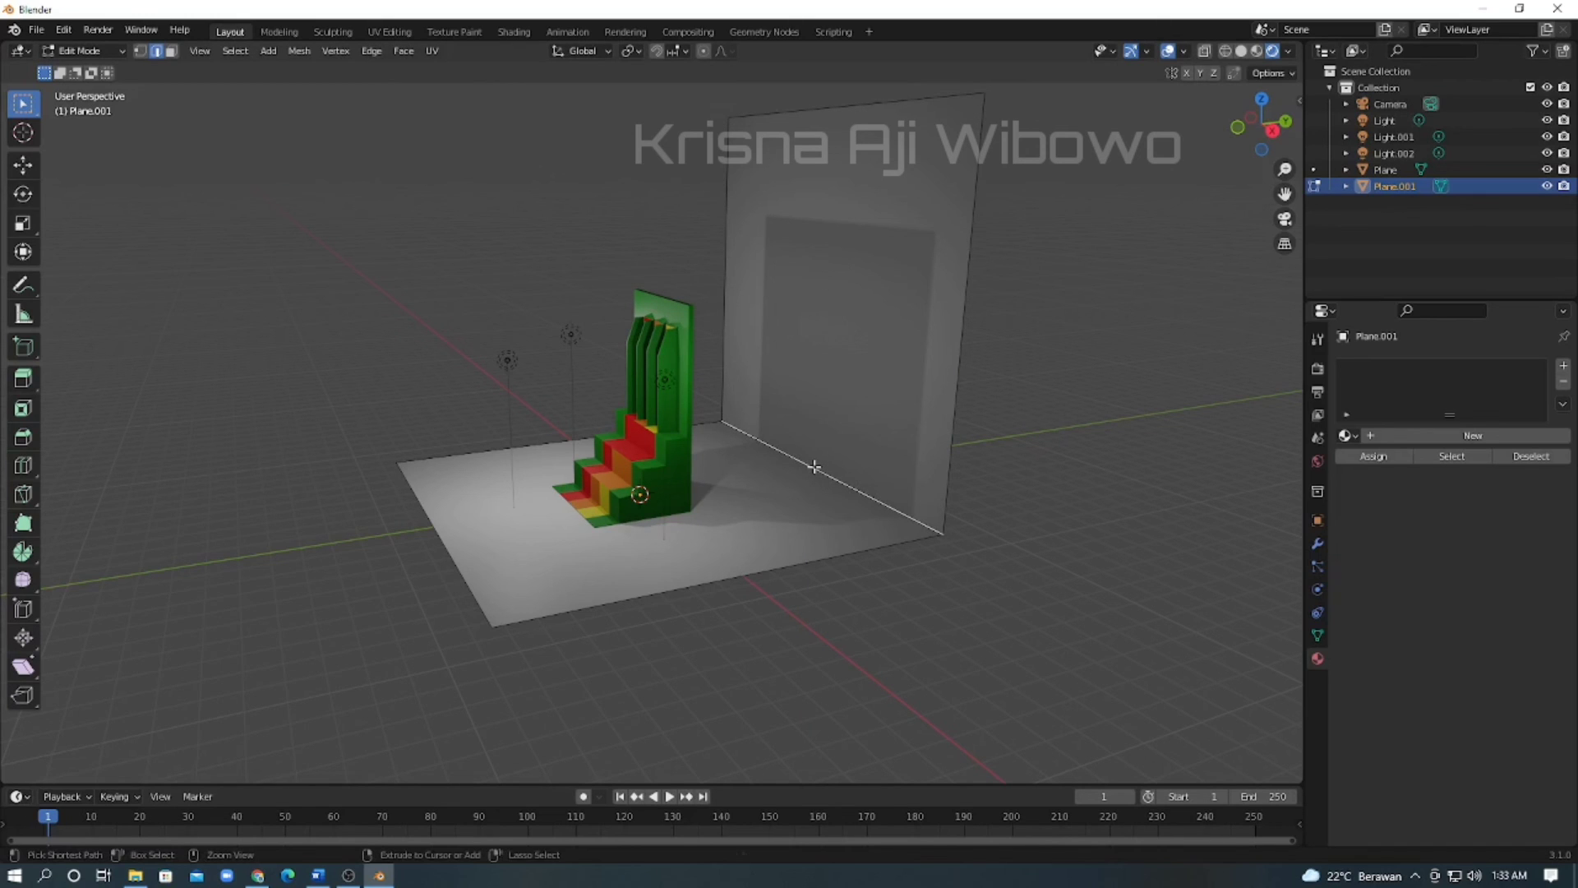
{"action": "key", "text": "ctrl+b"}
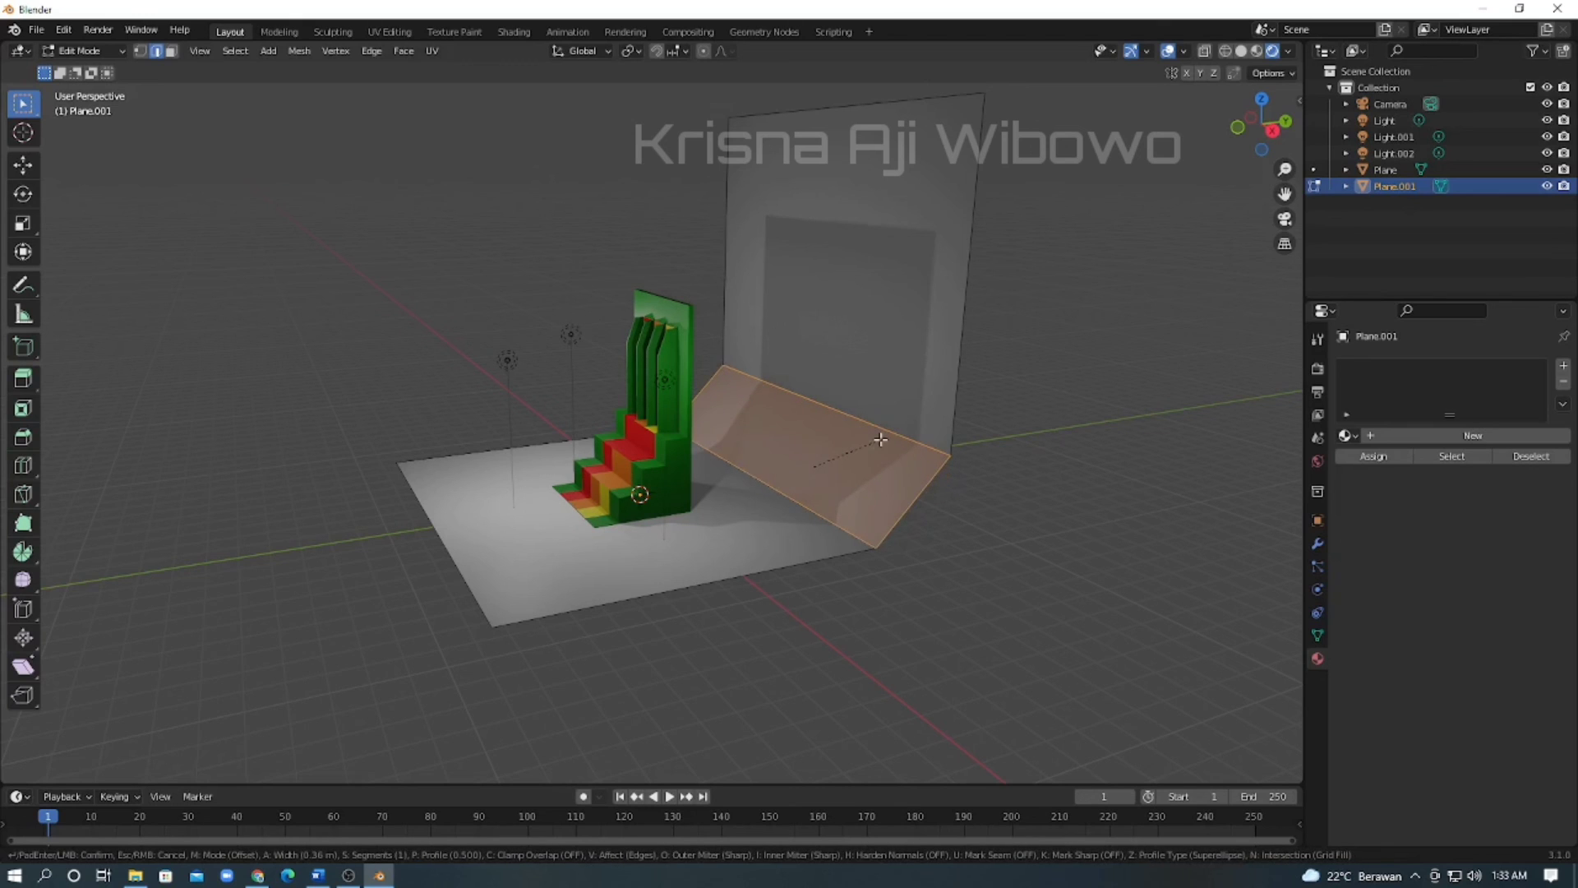
{"action": "scroll", "coordinate": [873, 443], "scroll_direction": "up", "scroll_amount": 10}
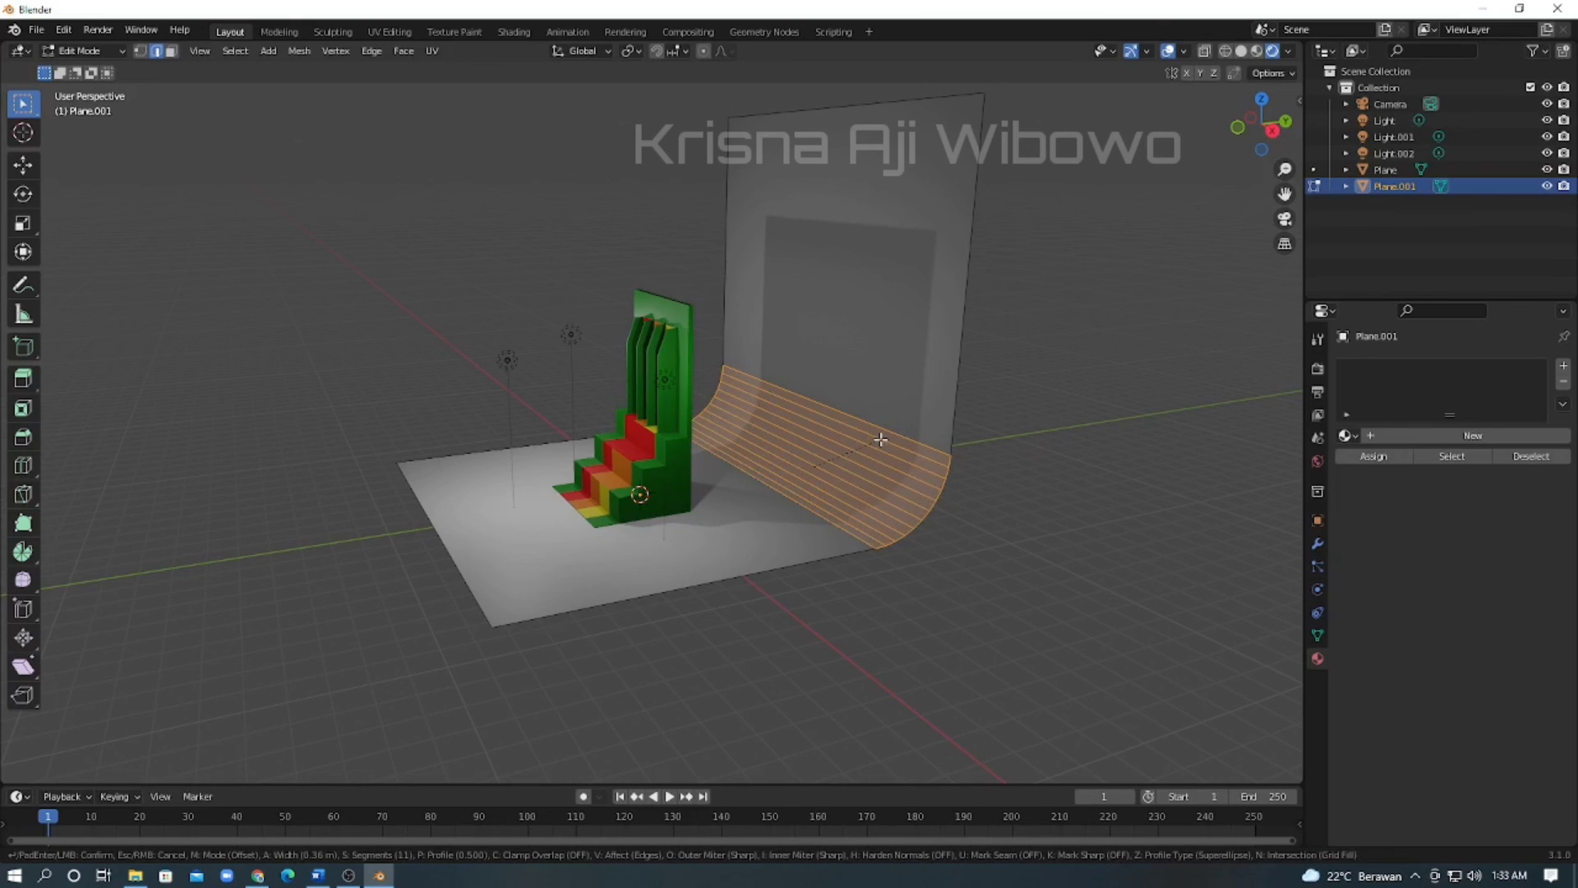
{"action": "left_click", "coordinate": [880, 440]}
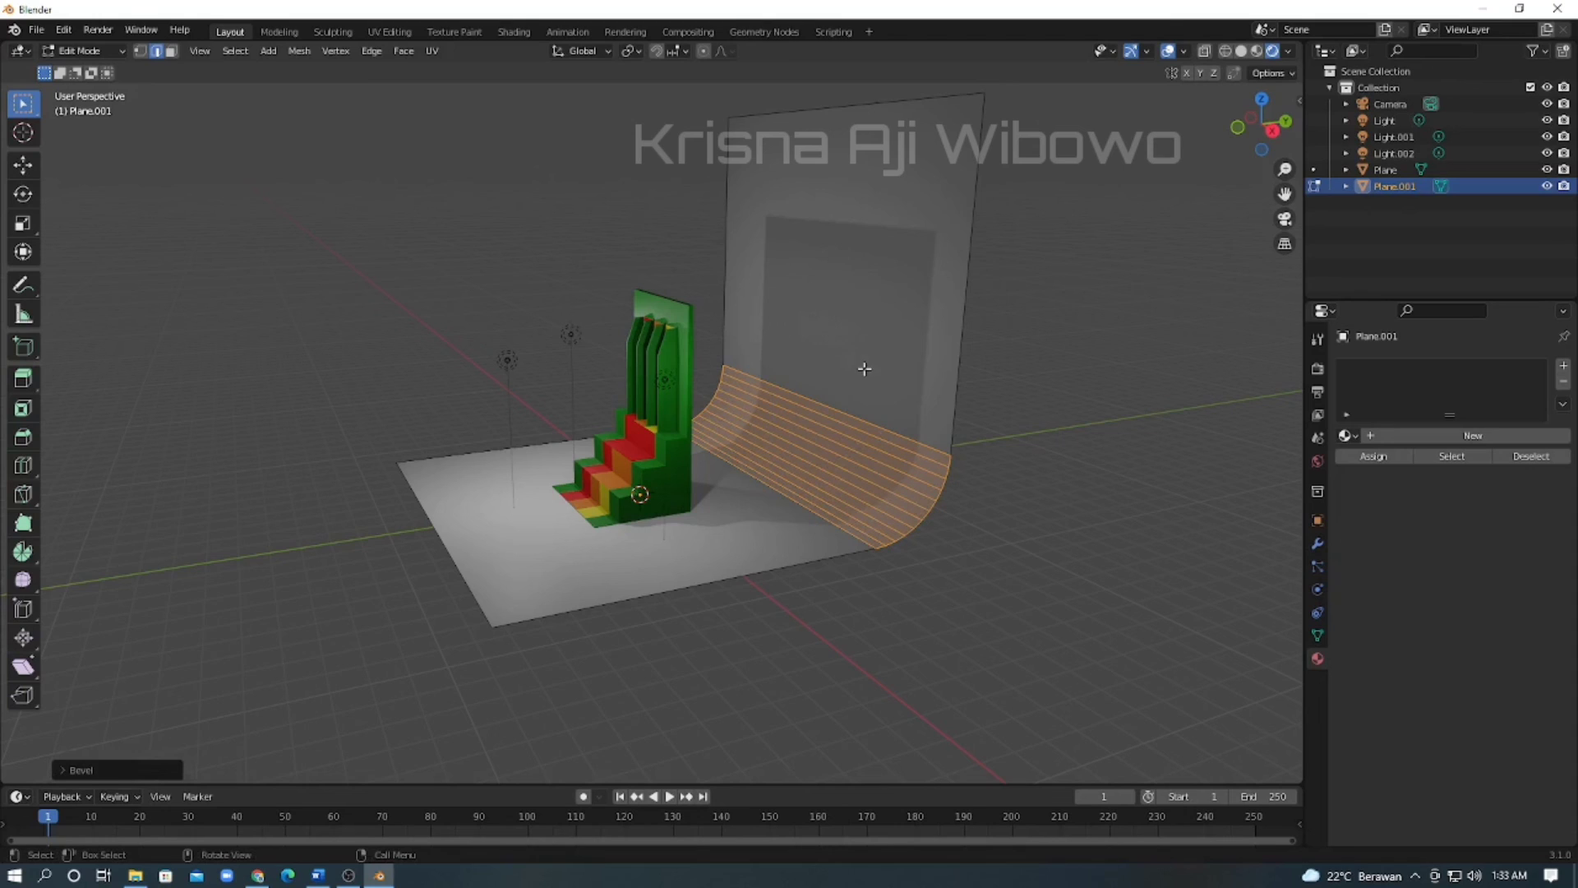
Leave mesh editing on the curved backdrop and apply Shade Smooth to the whole object.
{"action": "key", "text": "Tab"}
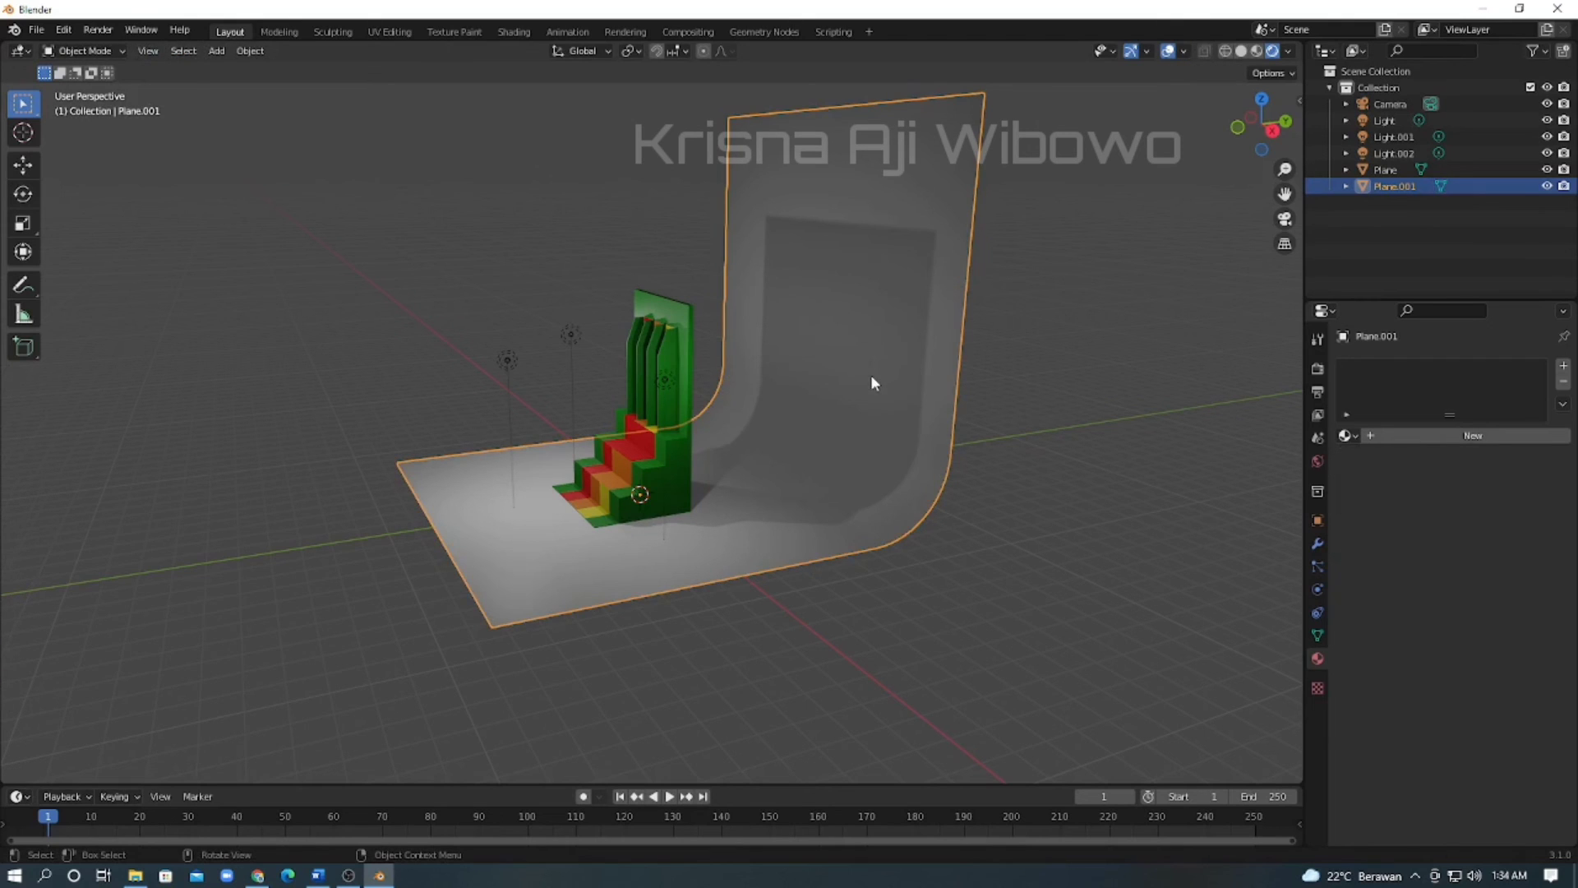
{"action": "right_click", "coordinate": [872, 380]}
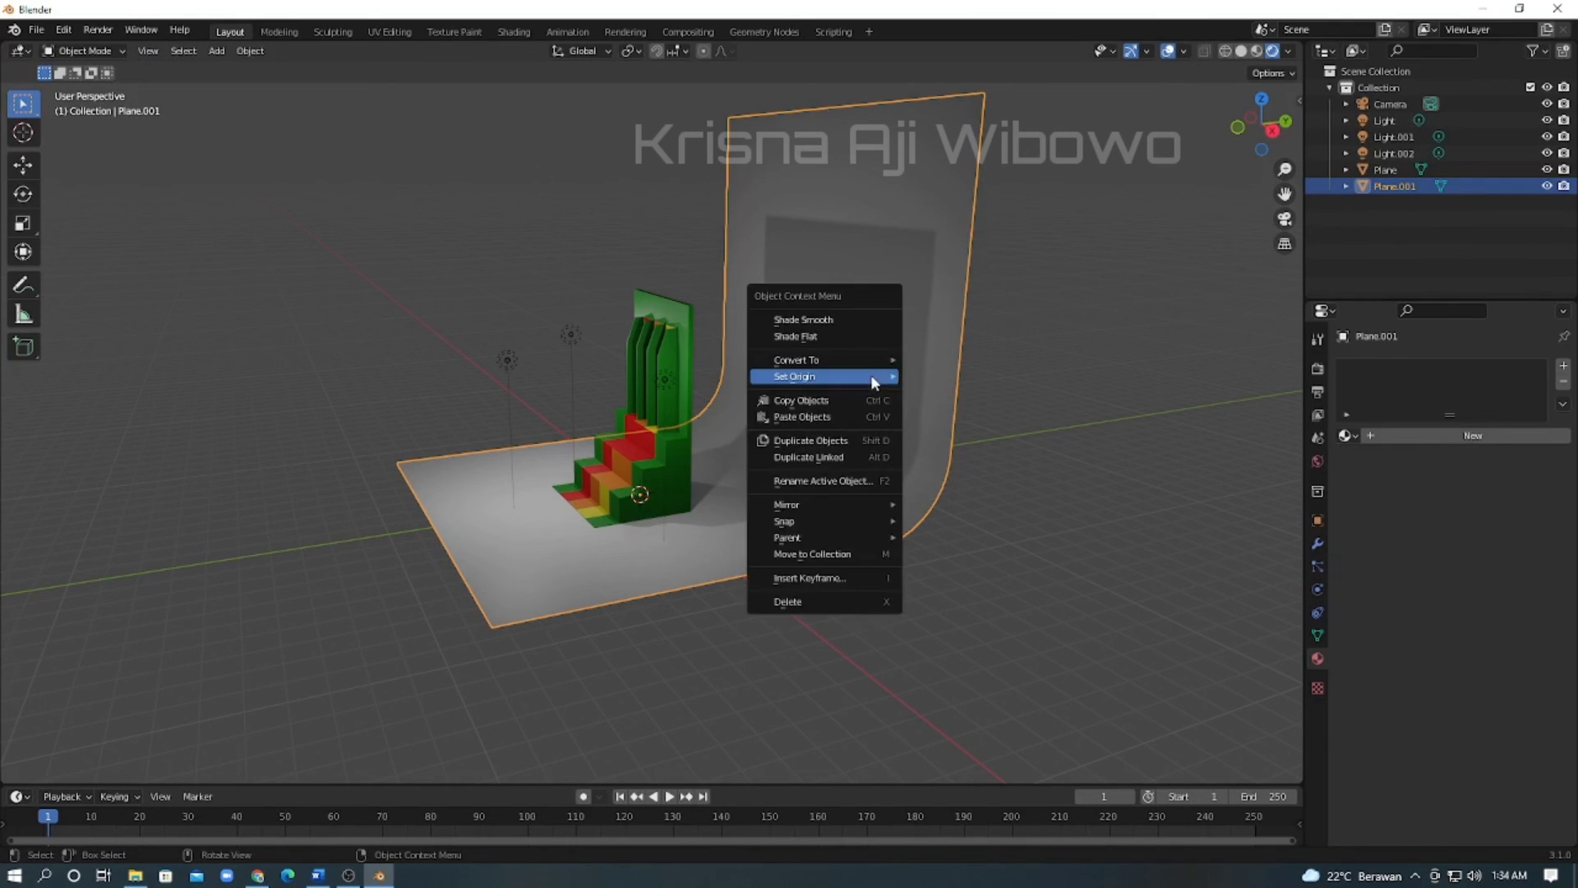
{"action": "left_click", "coordinate": [832, 321]}
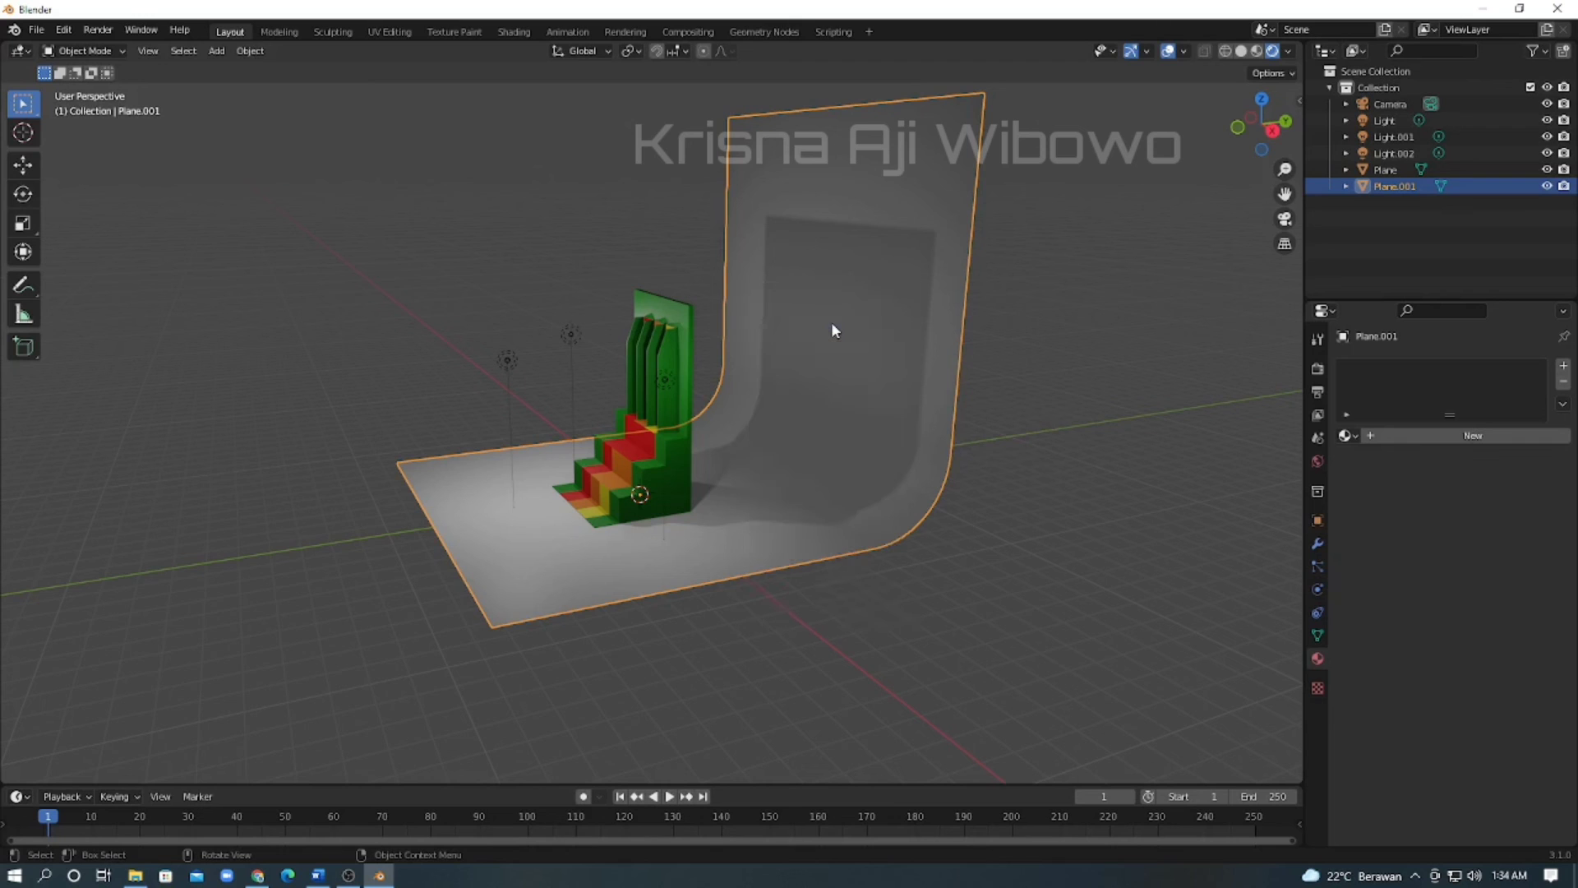
Give the backdrop a new material and set its base color to a light violet.
{"action": "middle_click_drag", "start_coordinate": [874, 424], "coordinate": [1003, 420]}
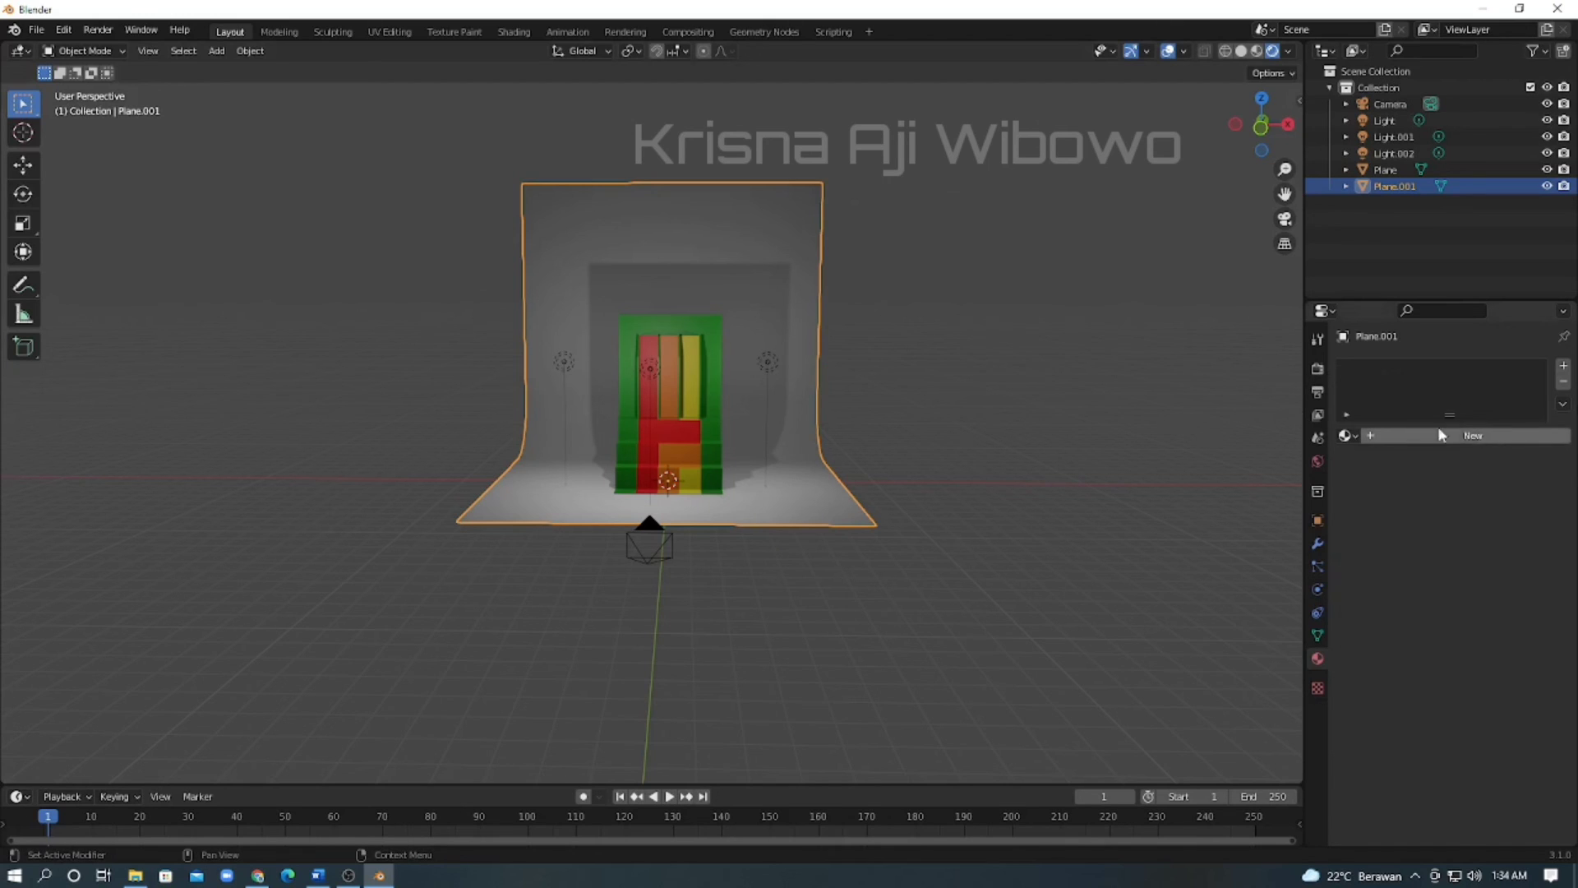
{"action": "left_click", "coordinate": [1562, 368]}
{"action": "left_click", "coordinate": [1489, 435]}
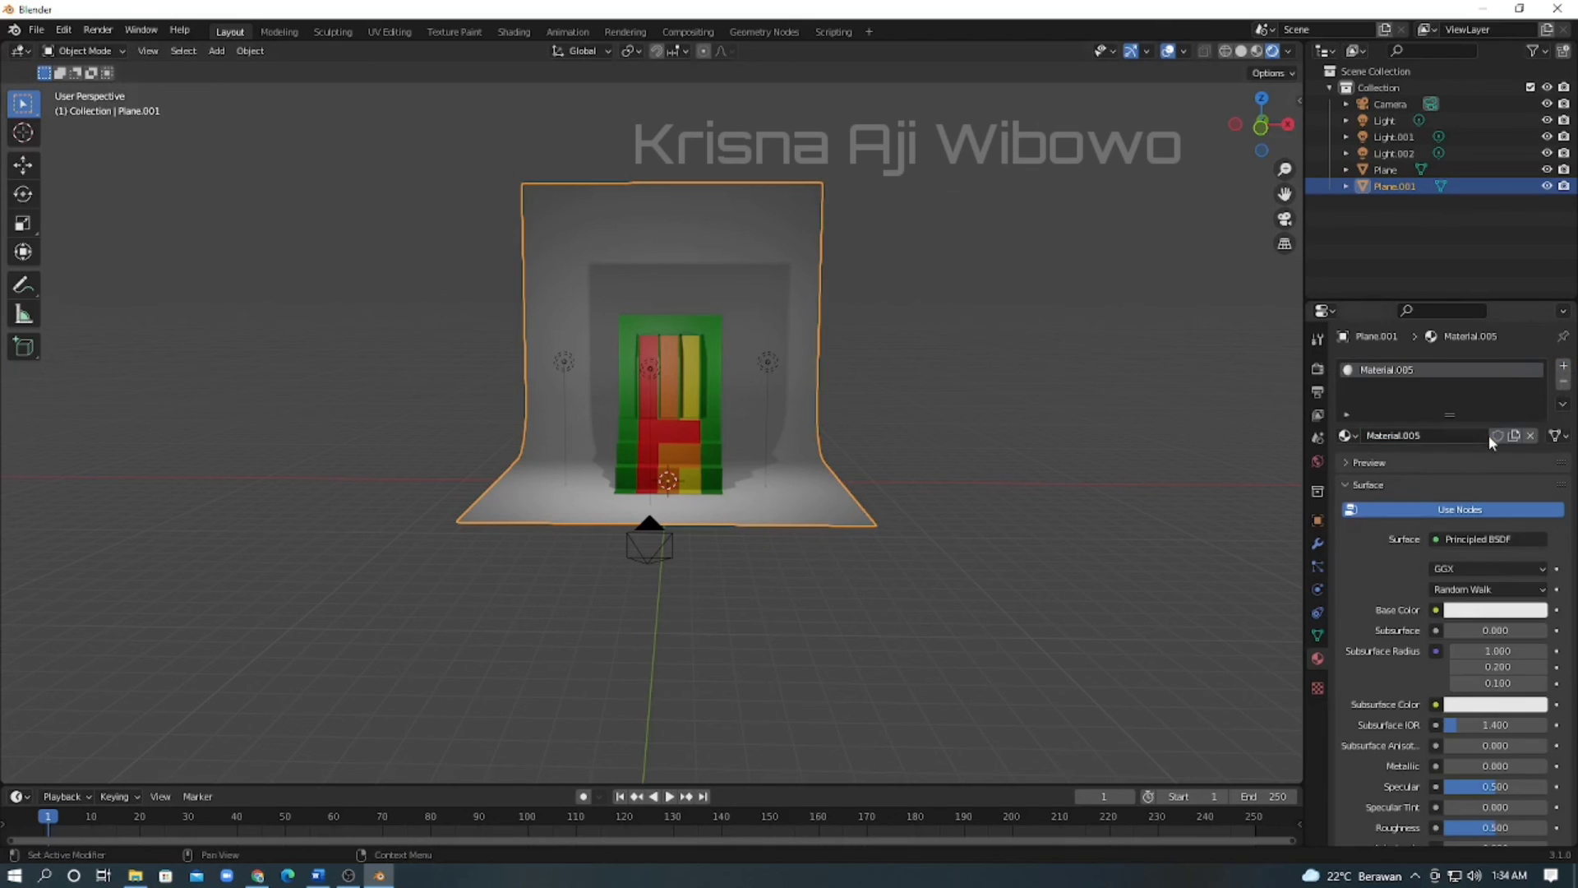
{"action": "left_click", "coordinate": [1490, 610]}
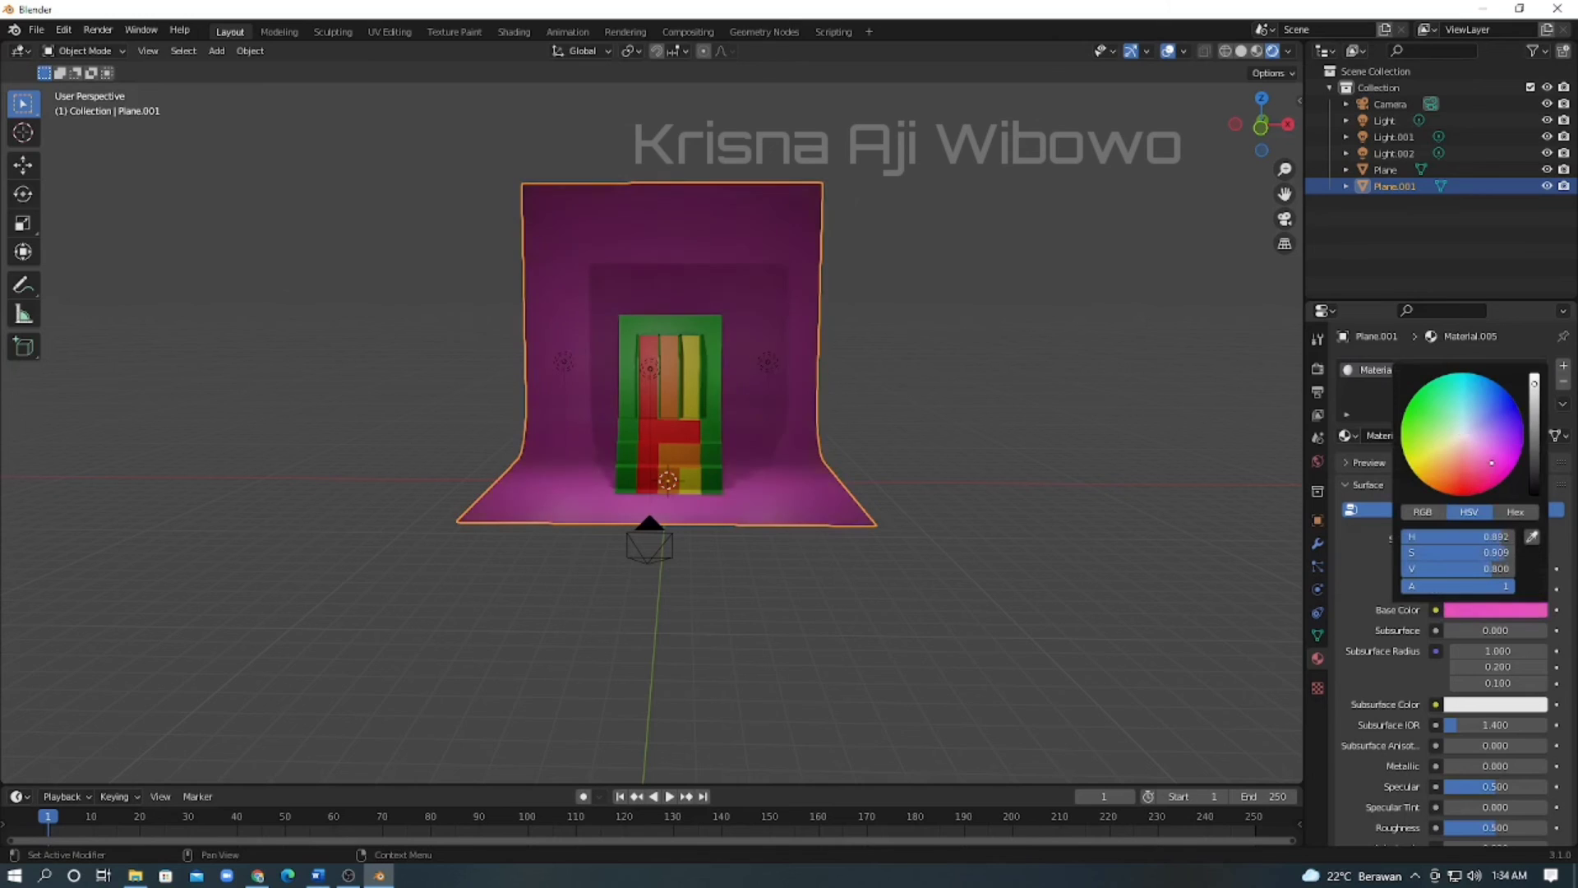
{"action": "left_click", "coordinate": [1519, 454]}
{"action": "mouse_move", "coordinate": [1520, 453]}
{"action": "left_mouse_down"}
{"action": "mouse_move", "coordinate": [1514, 468]}
{"action": "mouse_move", "coordinate": [1492, 438]}
{"action": "left_mouse_up"}
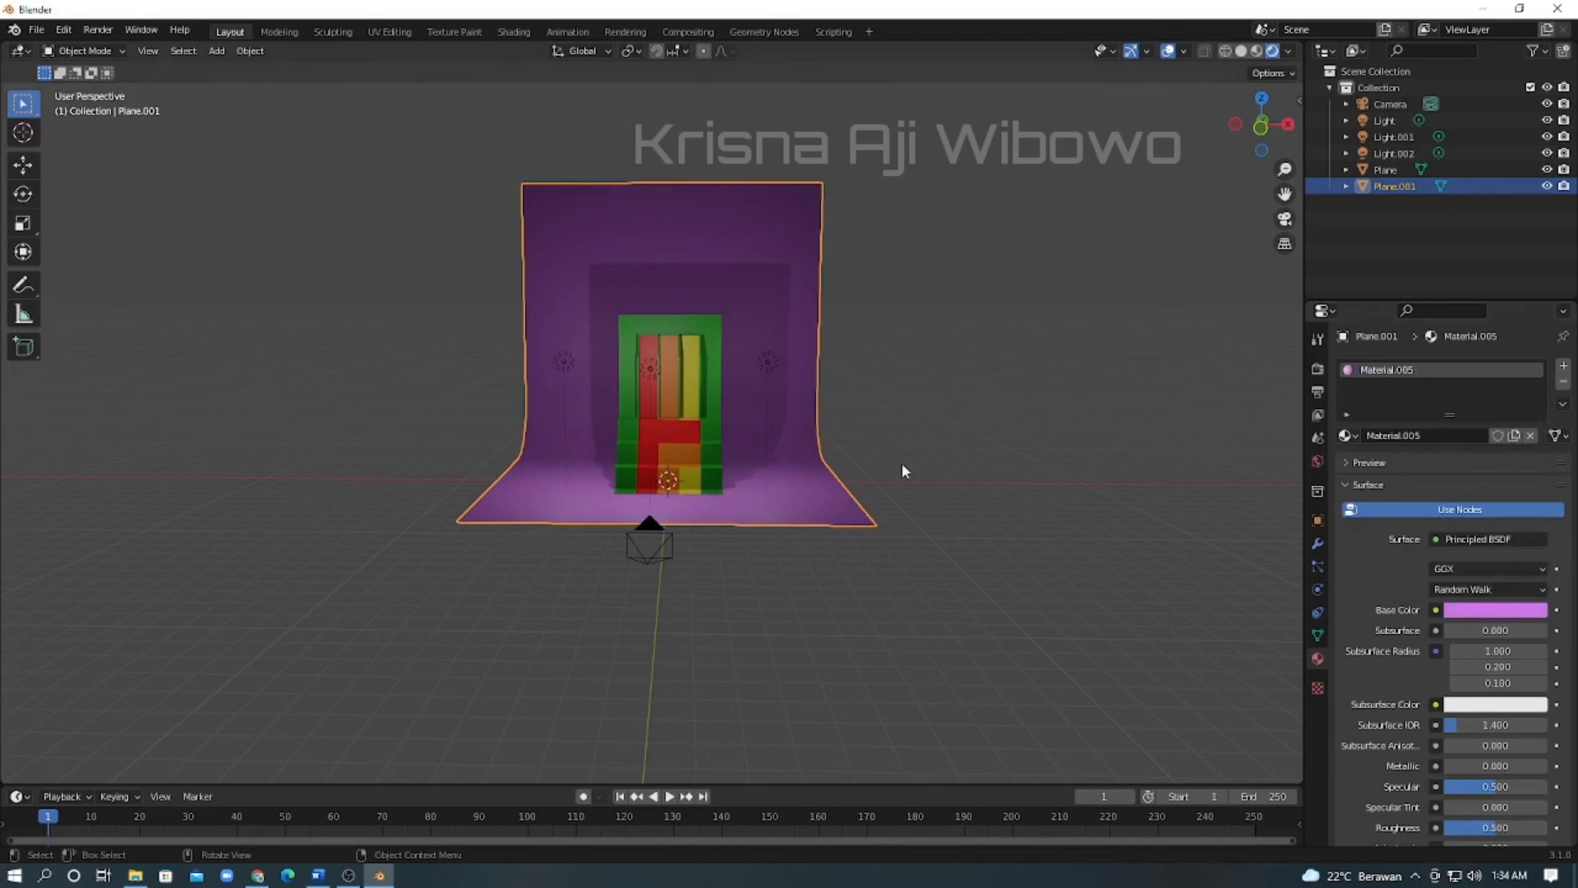
Turn off shadow casting on the two 200 W side lights, Light.001 and Light.002.
{"action": "middle_click_drag", "start_coordinate": [1011, 416], "coordinate": [958, 367]}
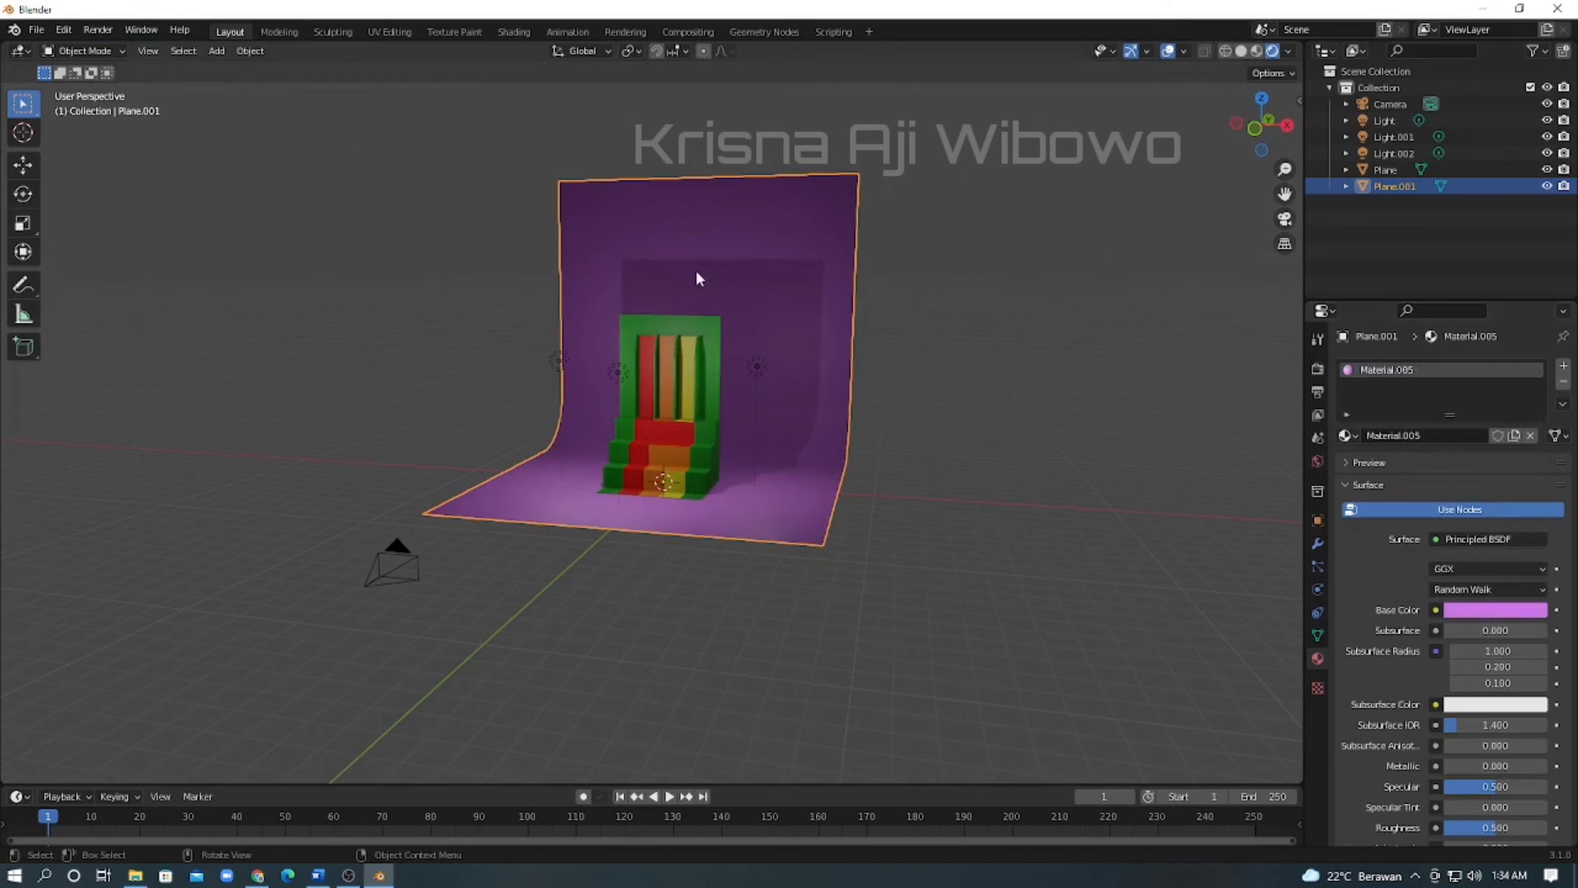
{"action": "middle_click_drag", "start_coordinate": [701, 274], "coordinate": [771, 316]}
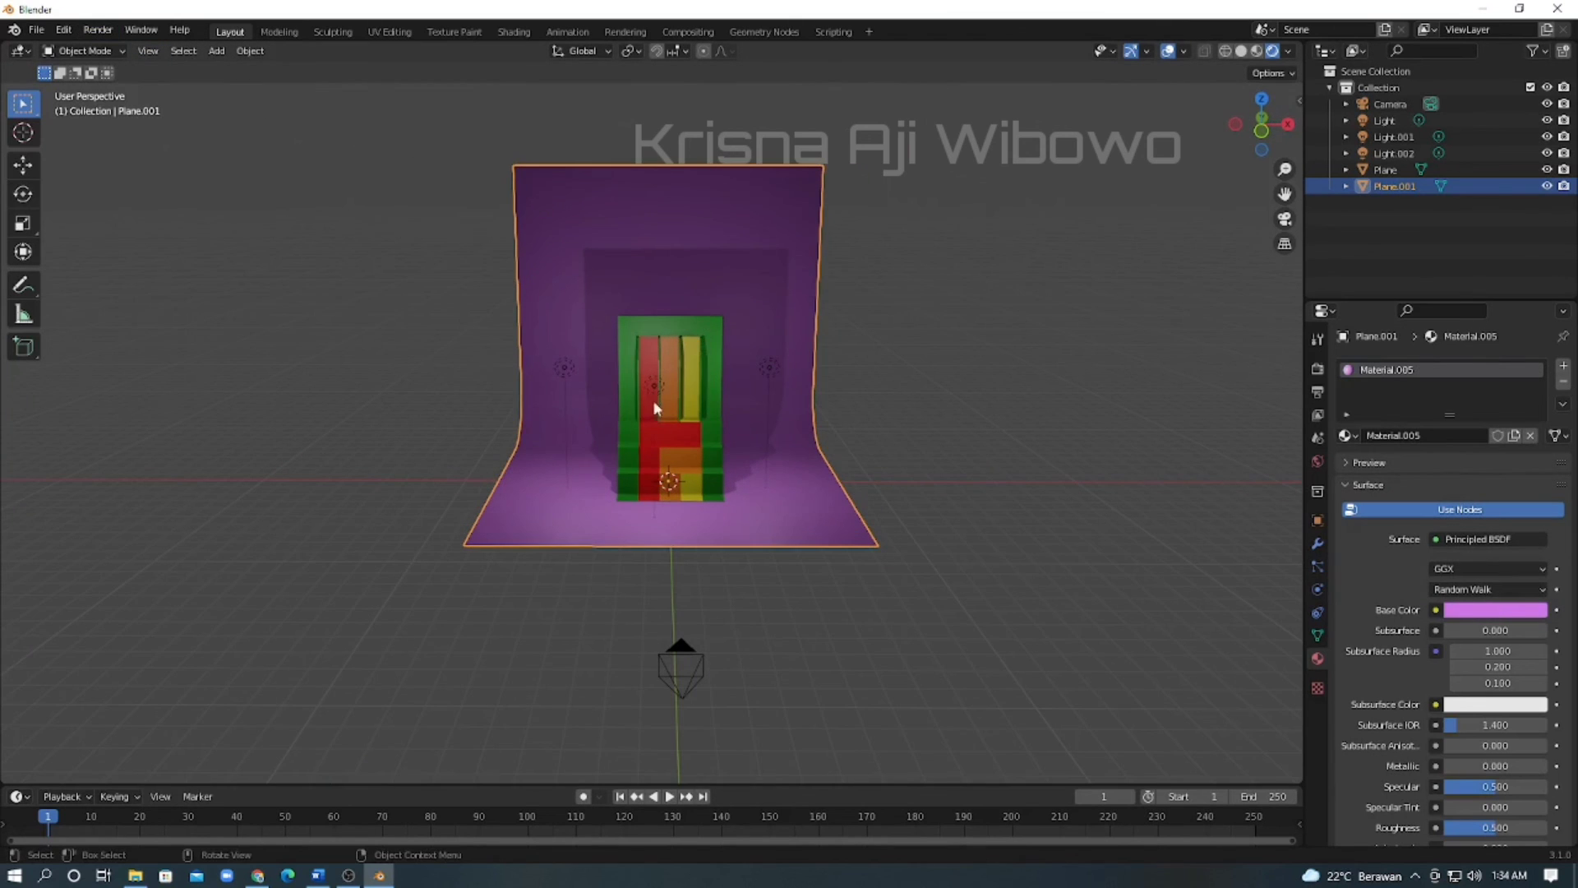
{"action": "middle_click_drag", "start_coordinate": [655, 405], "coordinate": [506, 432]}
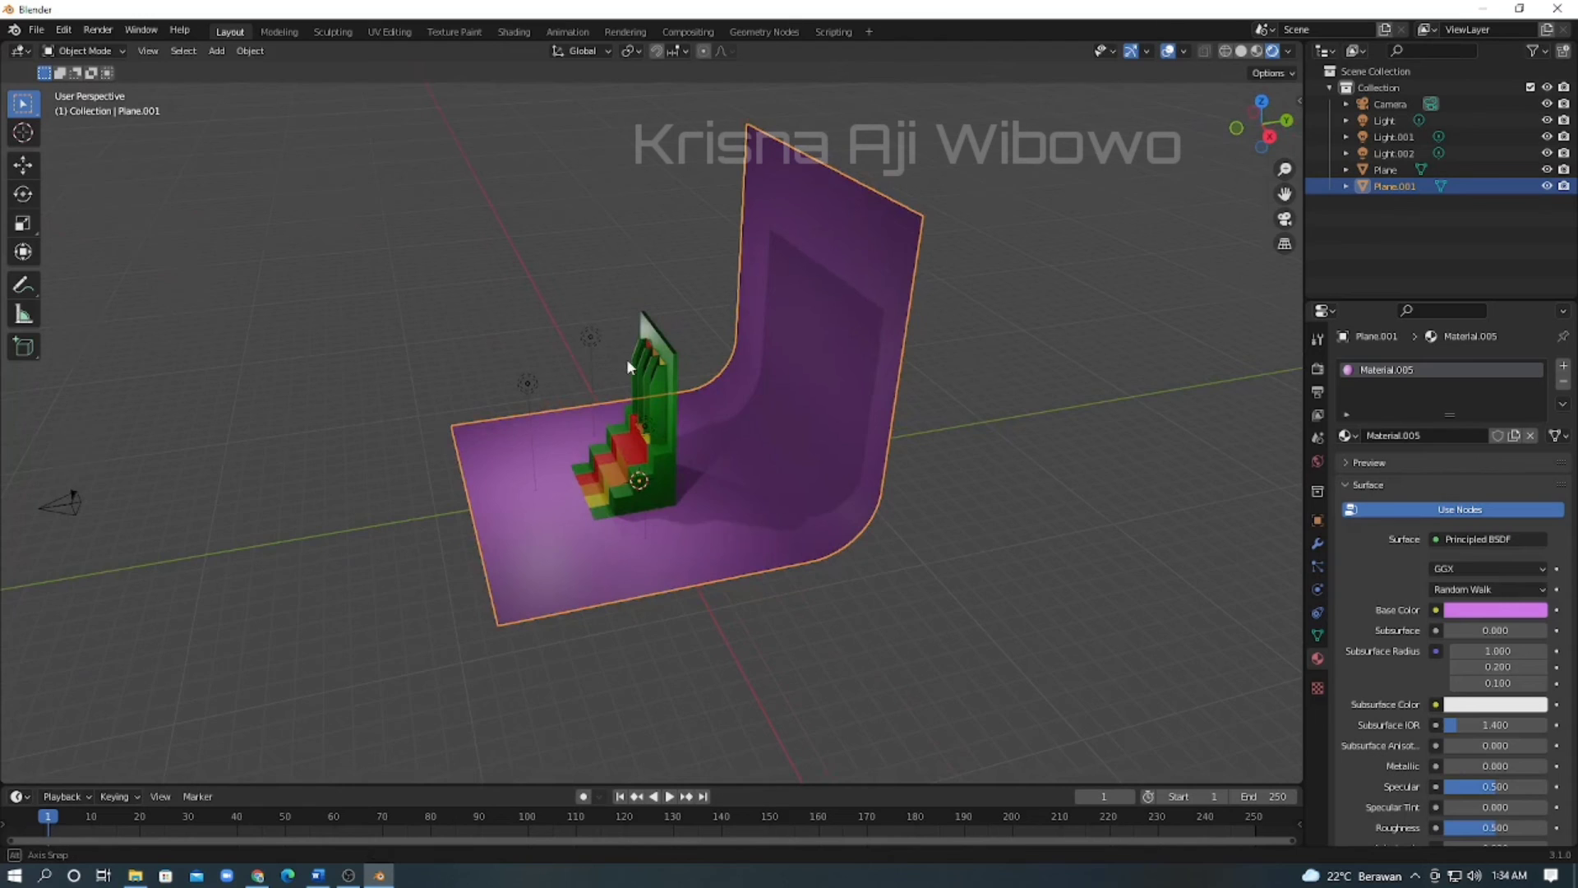
{"action": "middle_click_drag", "start_coordinate": [629, 366], "coordinate": [559, 367]}
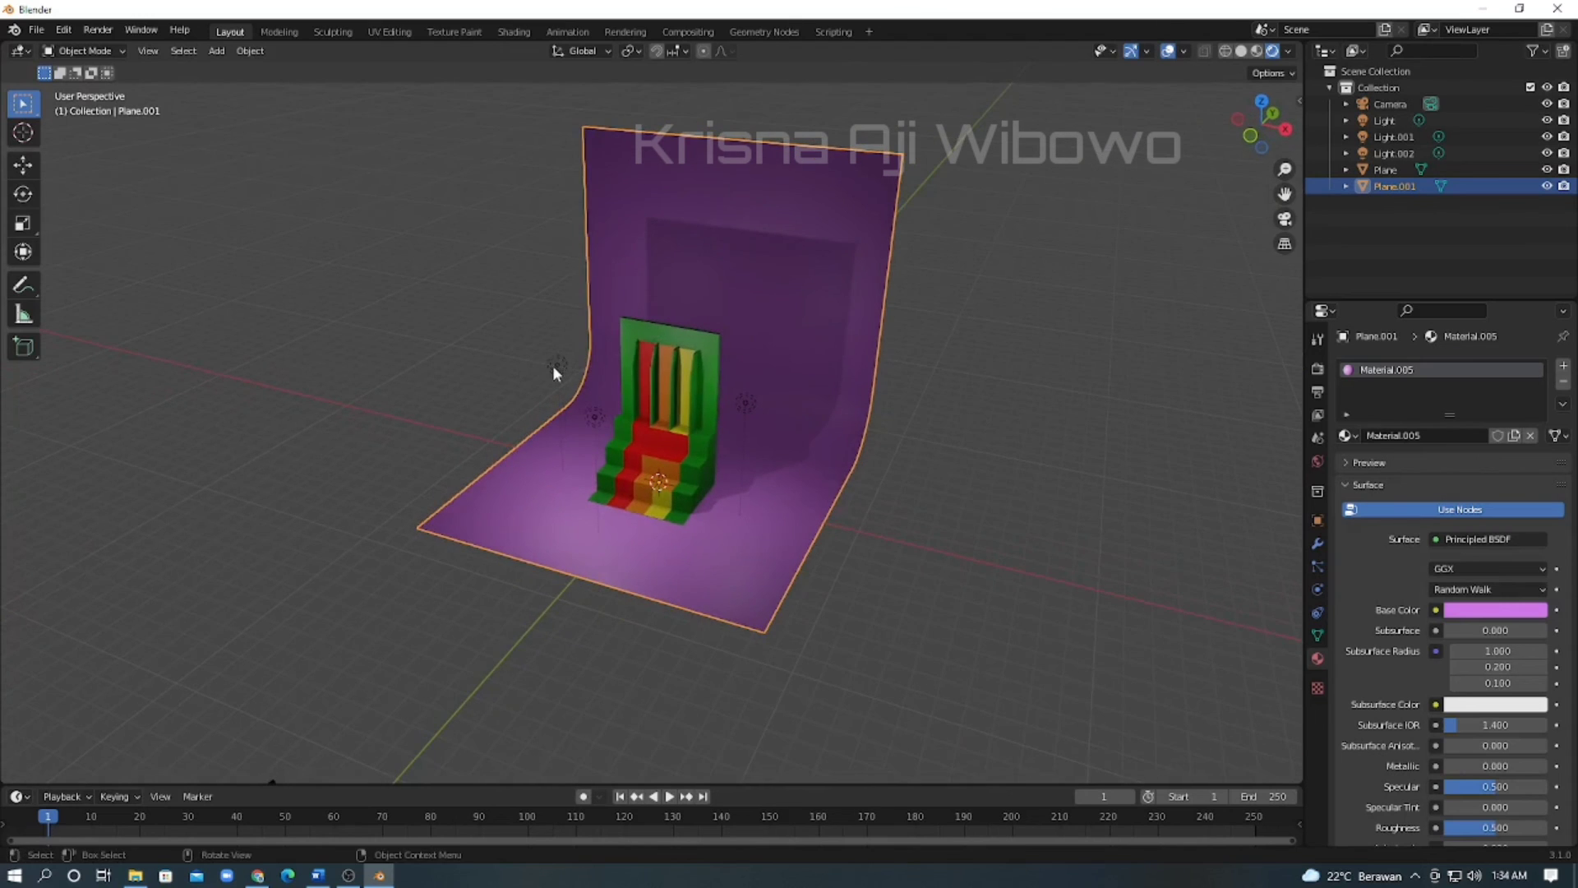
{"action": "left_click", "coordinate": [555, 365]}
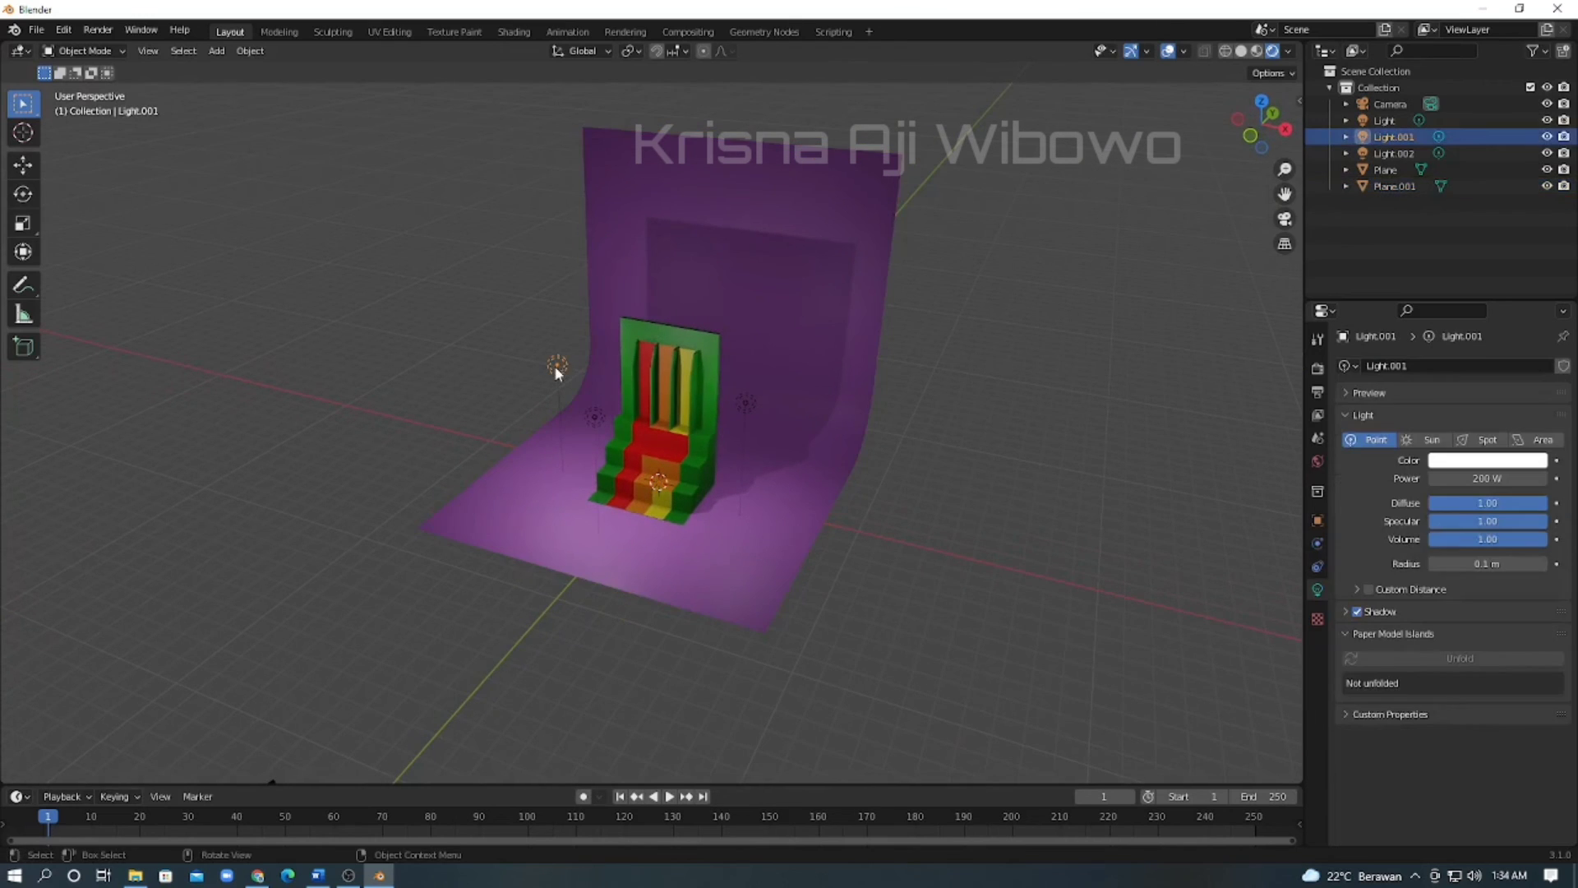
{"action": "left_click", "coordinate": [745, 403], "text": "shift"}
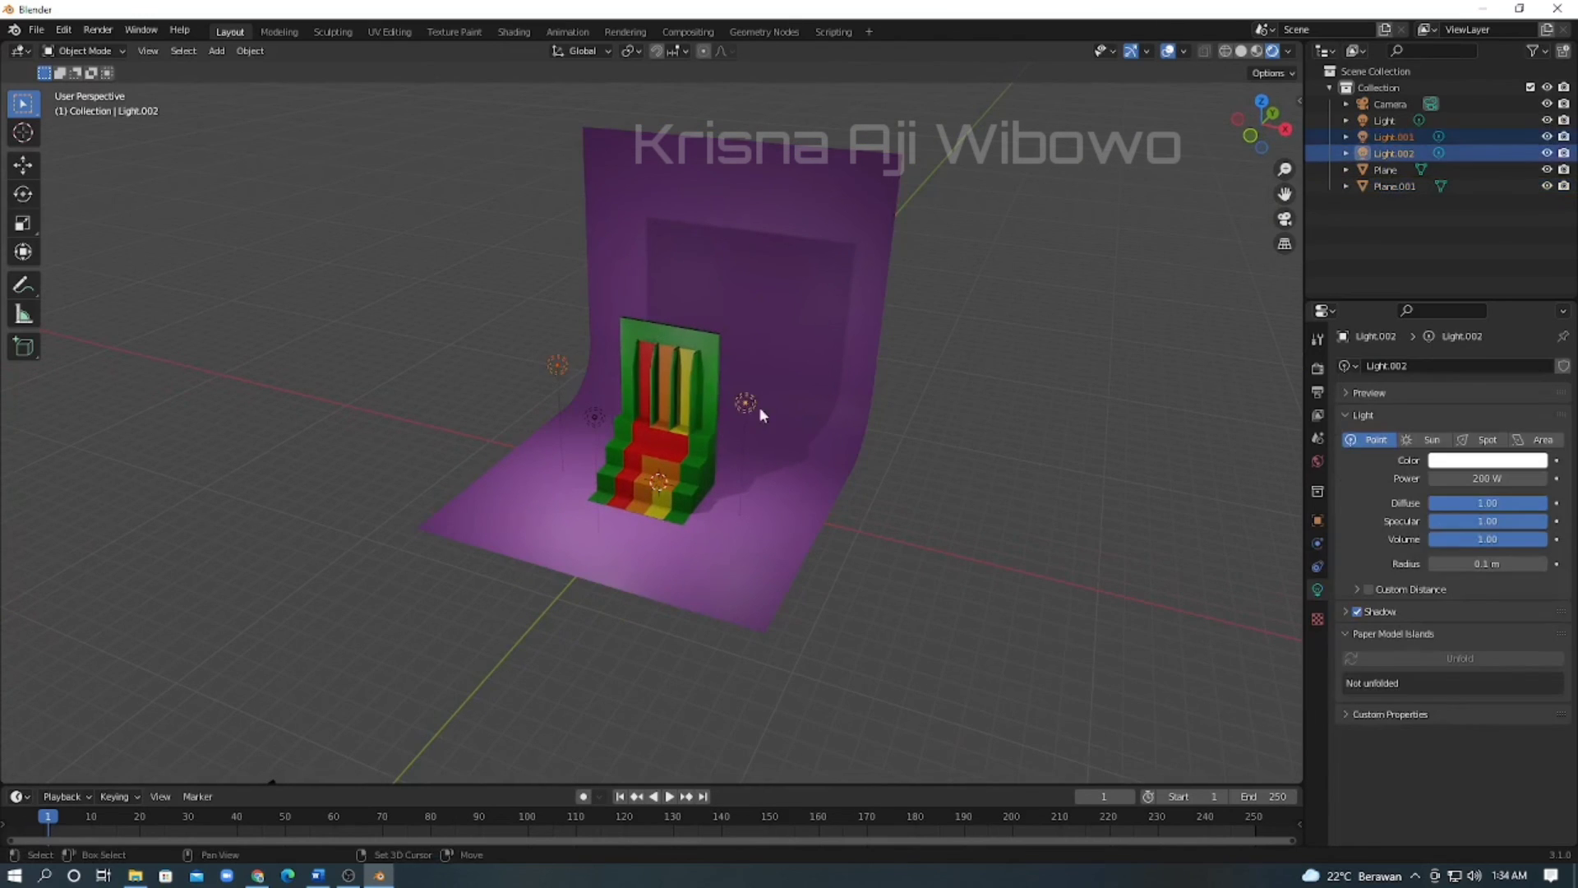
{"action": "left_click", "coordinate": [1357, 611]}
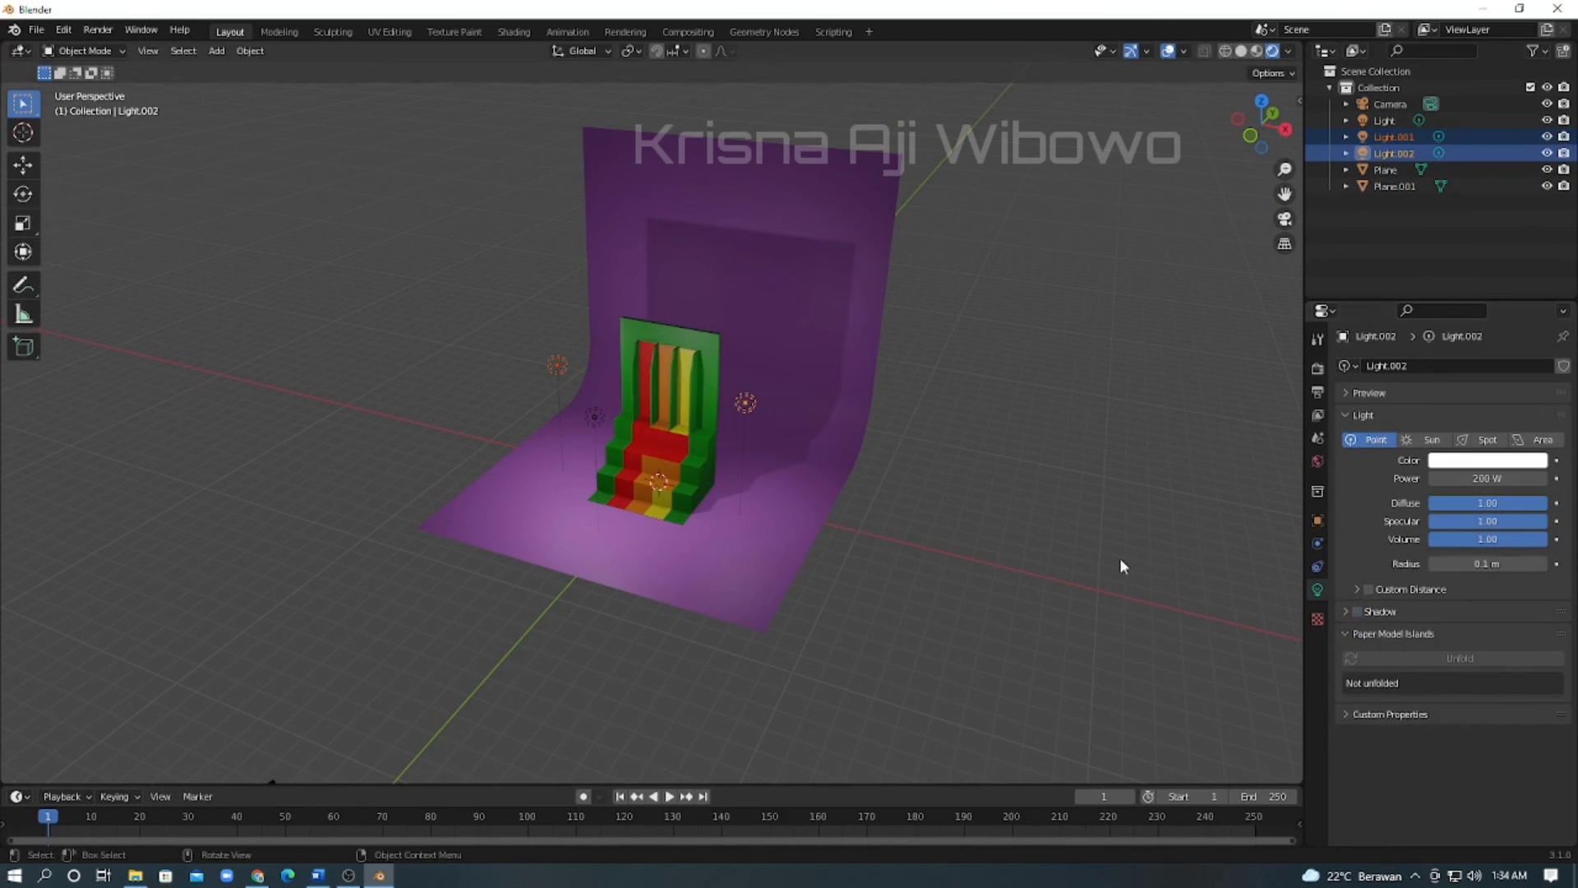
{"action": "left_click", "coordinate": [1094, 549]}
{"action": "middle_click_drag", "start_coordinate": [944, 500], "coordinate": [847, 462]}
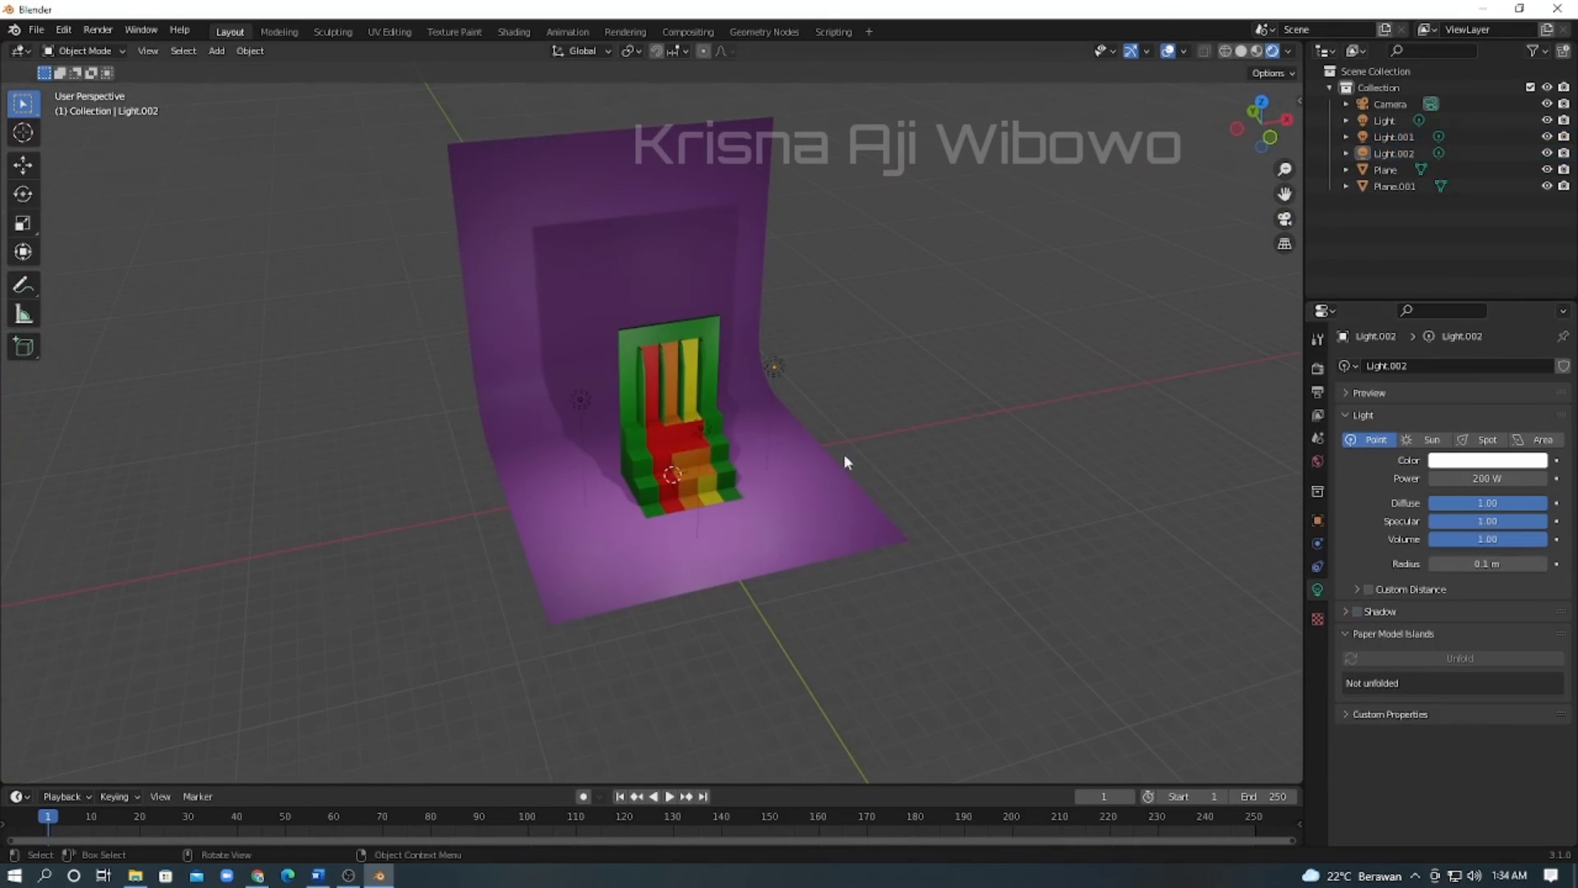
{"action": "left_click", "coordinate": [573, 405]}
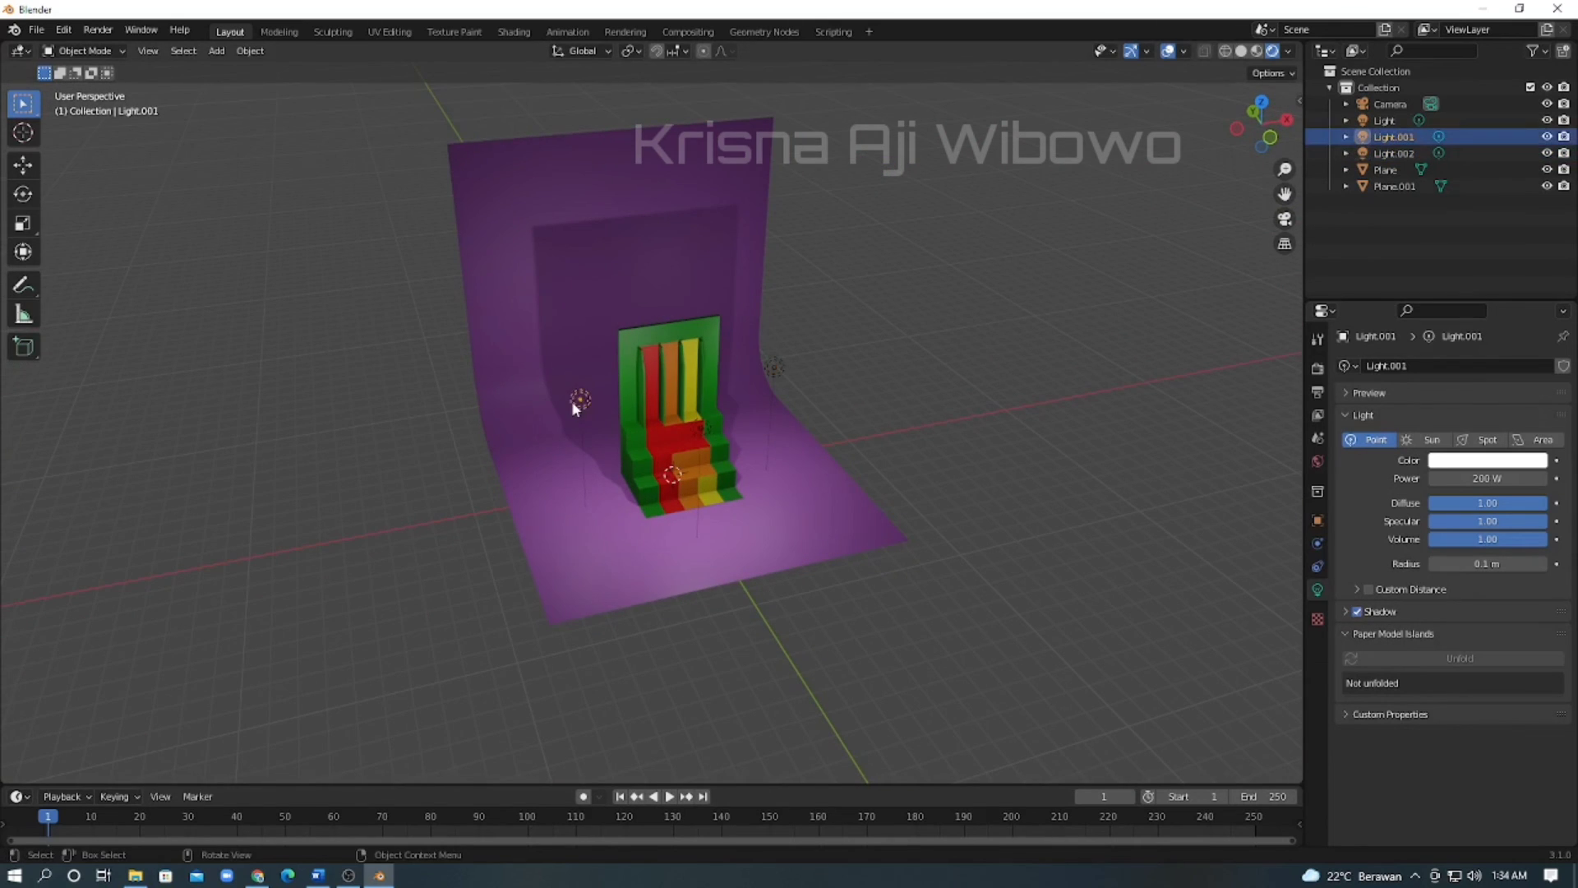
{"action": "left_click", "coordinate": [1357, 612]}
{"action": "middle_click_drag", "start_coordinate": [994, 440], "coordinate": [806, 405]}
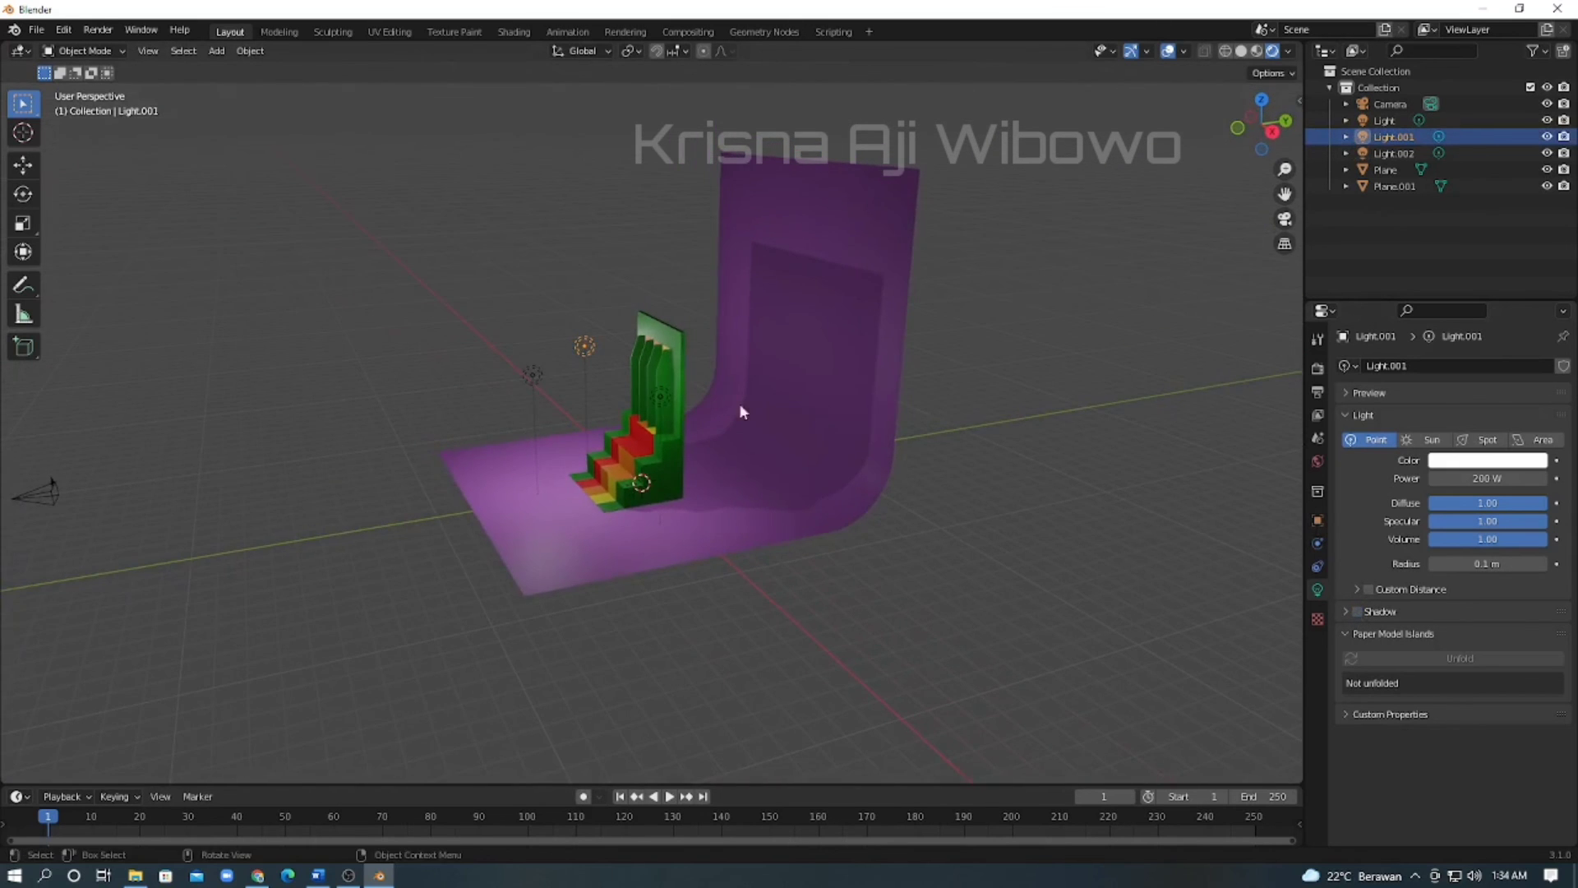
Duplicate the 500 W front light and place the copy about 9.48 m along Y, between the structure and the backdrop wall.
{"action": "left_click", "coordinate": [533, 374]}
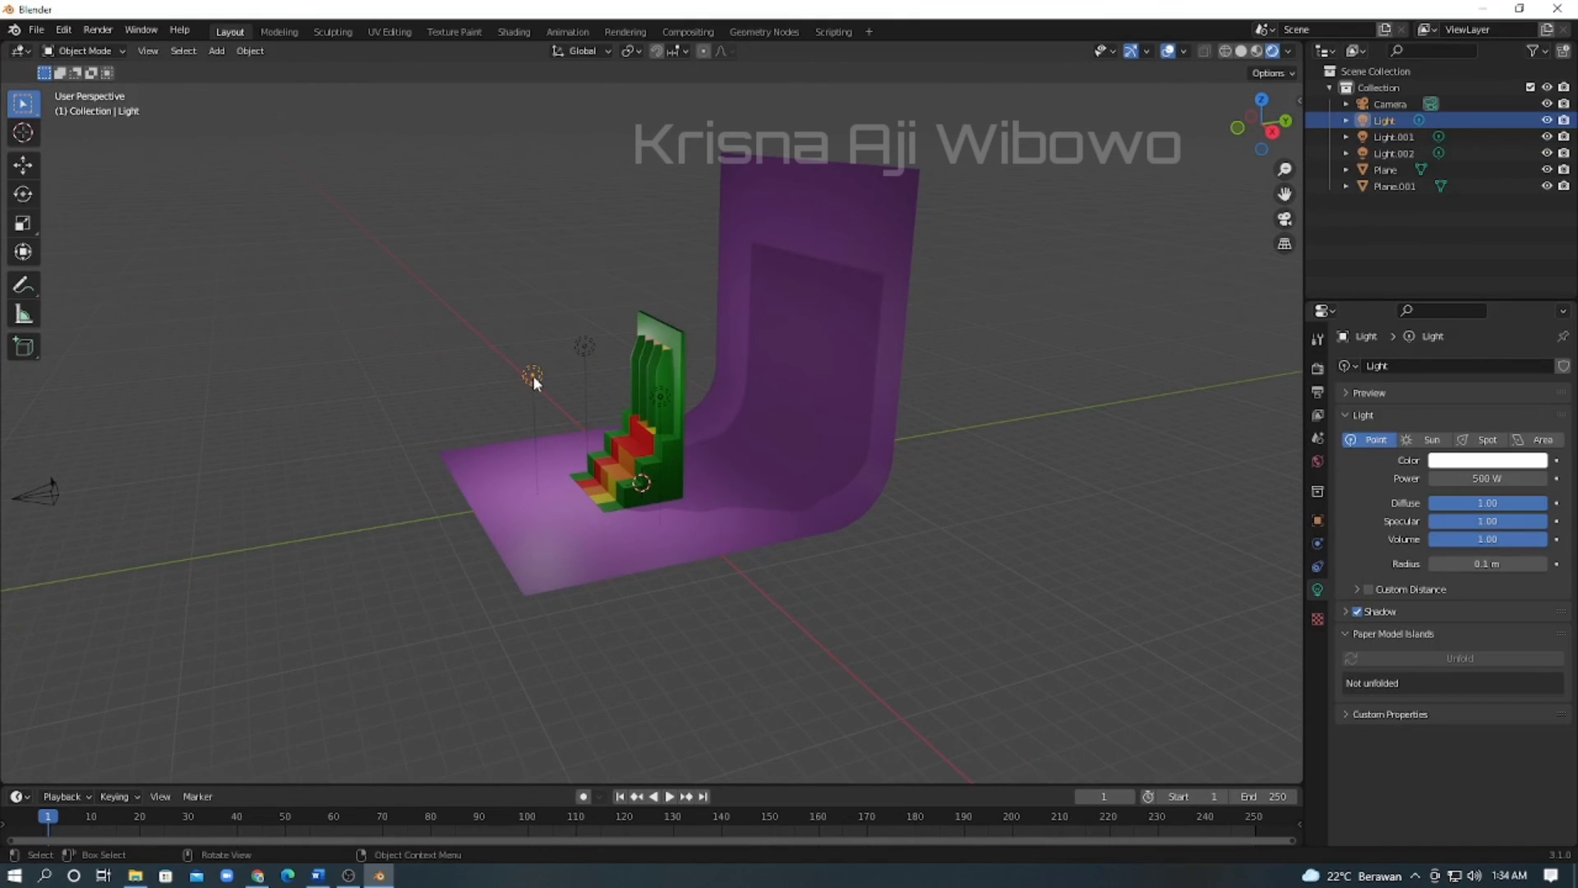
{"action": "key", "text": "shift+d"}
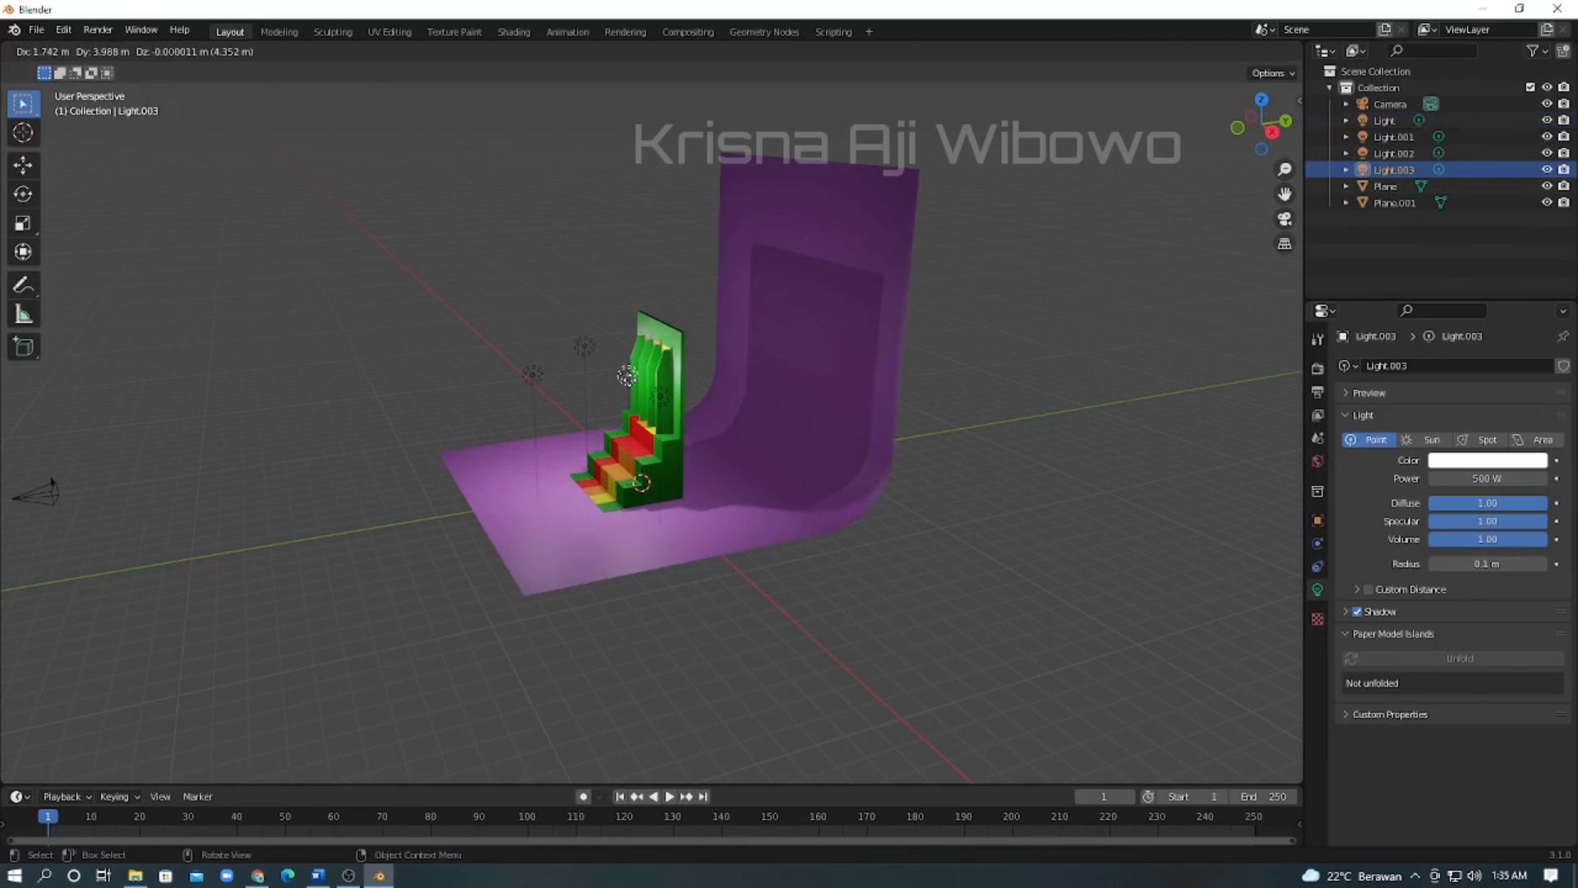
{"action": "key", "text": "y"}
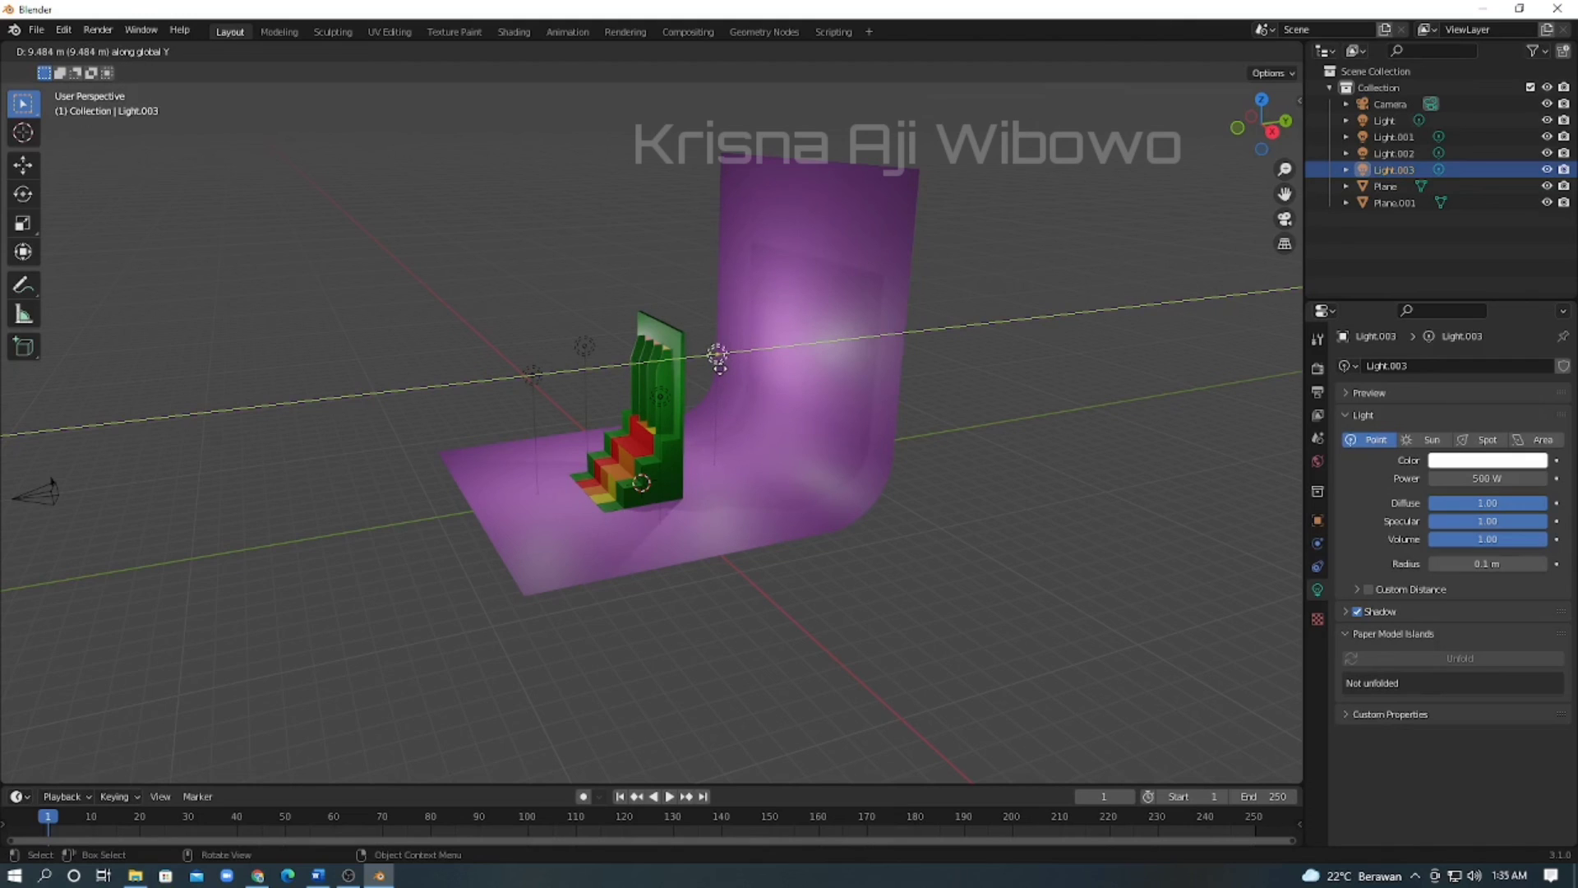
{"action": "left_click", "coordinate": [720, 367]}
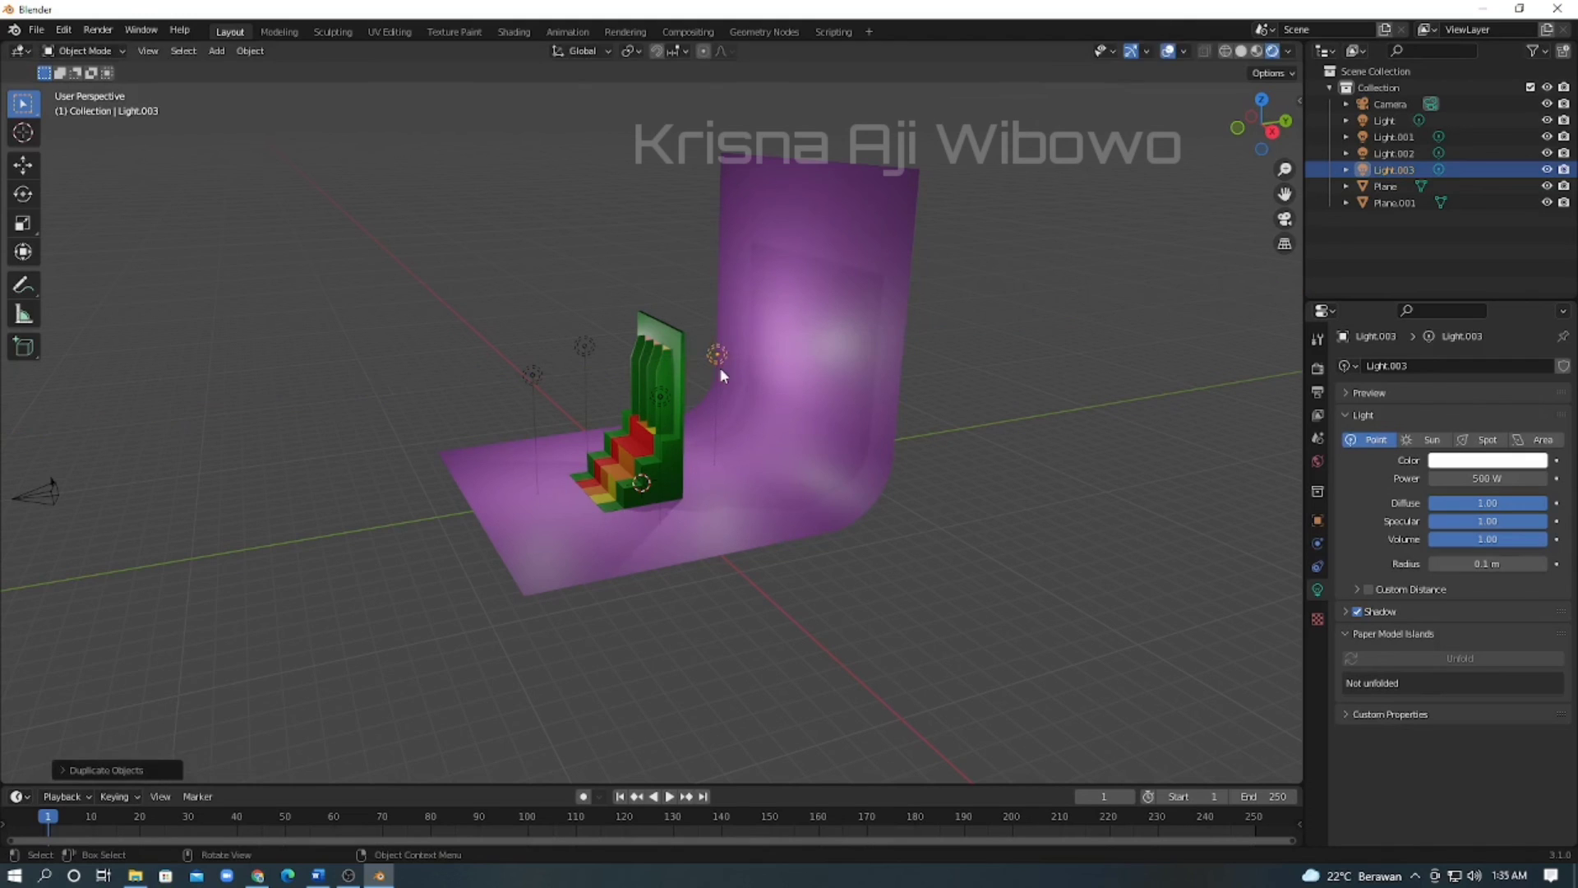
Turn off shadow casting on the duplicated light behind the structure and set its power to 100 W.
{"action": "left_click", "coordinate": [1358, 610]}
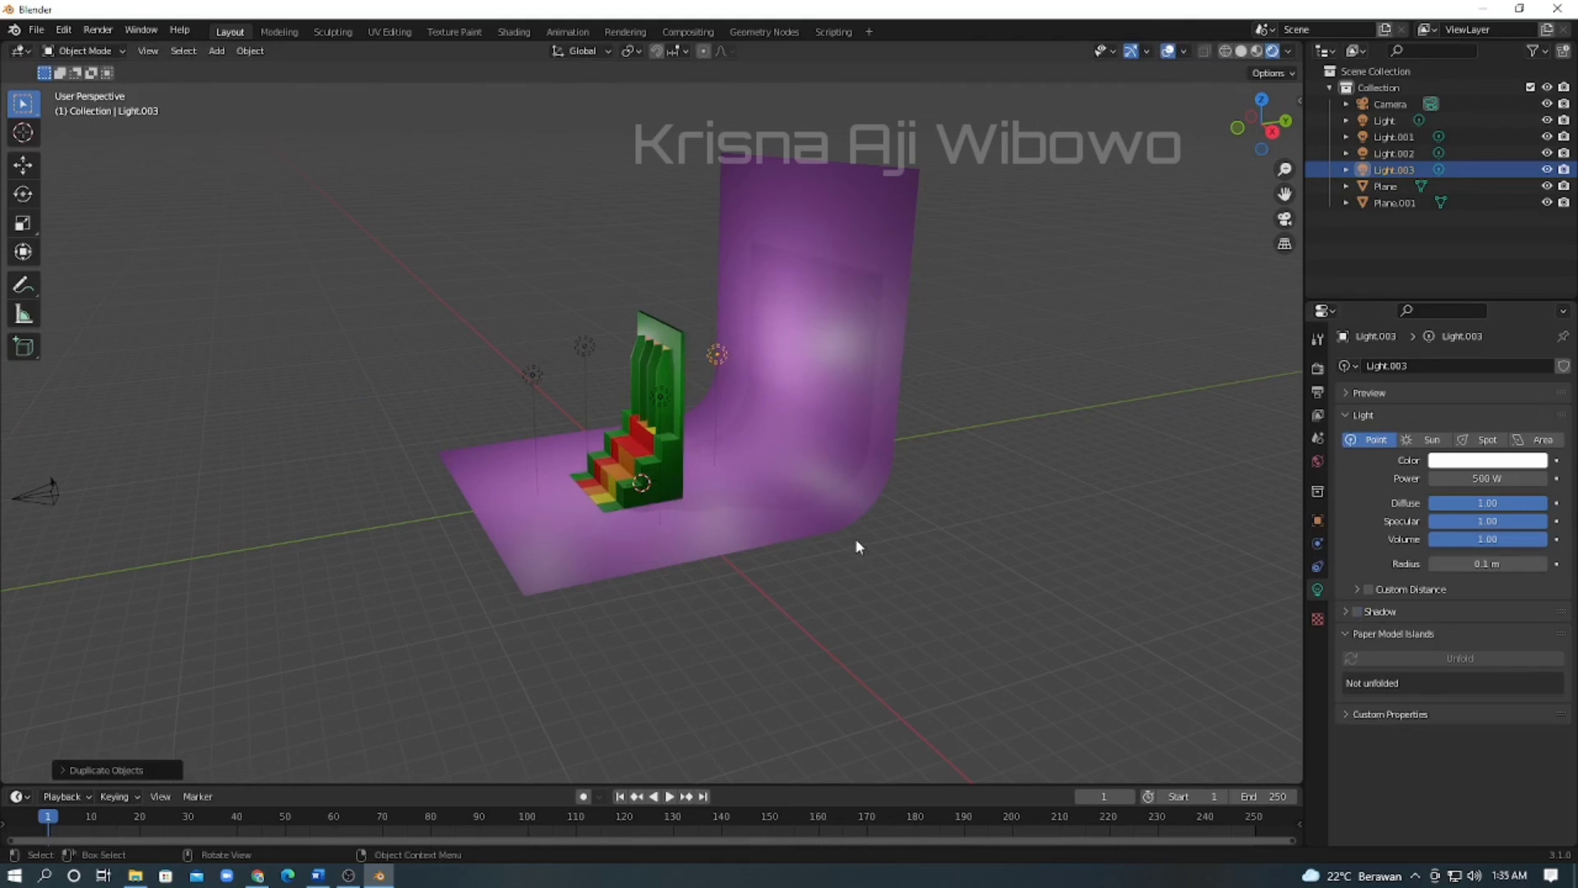
{"action": "left_click", "coordinate": [1475, 478]}
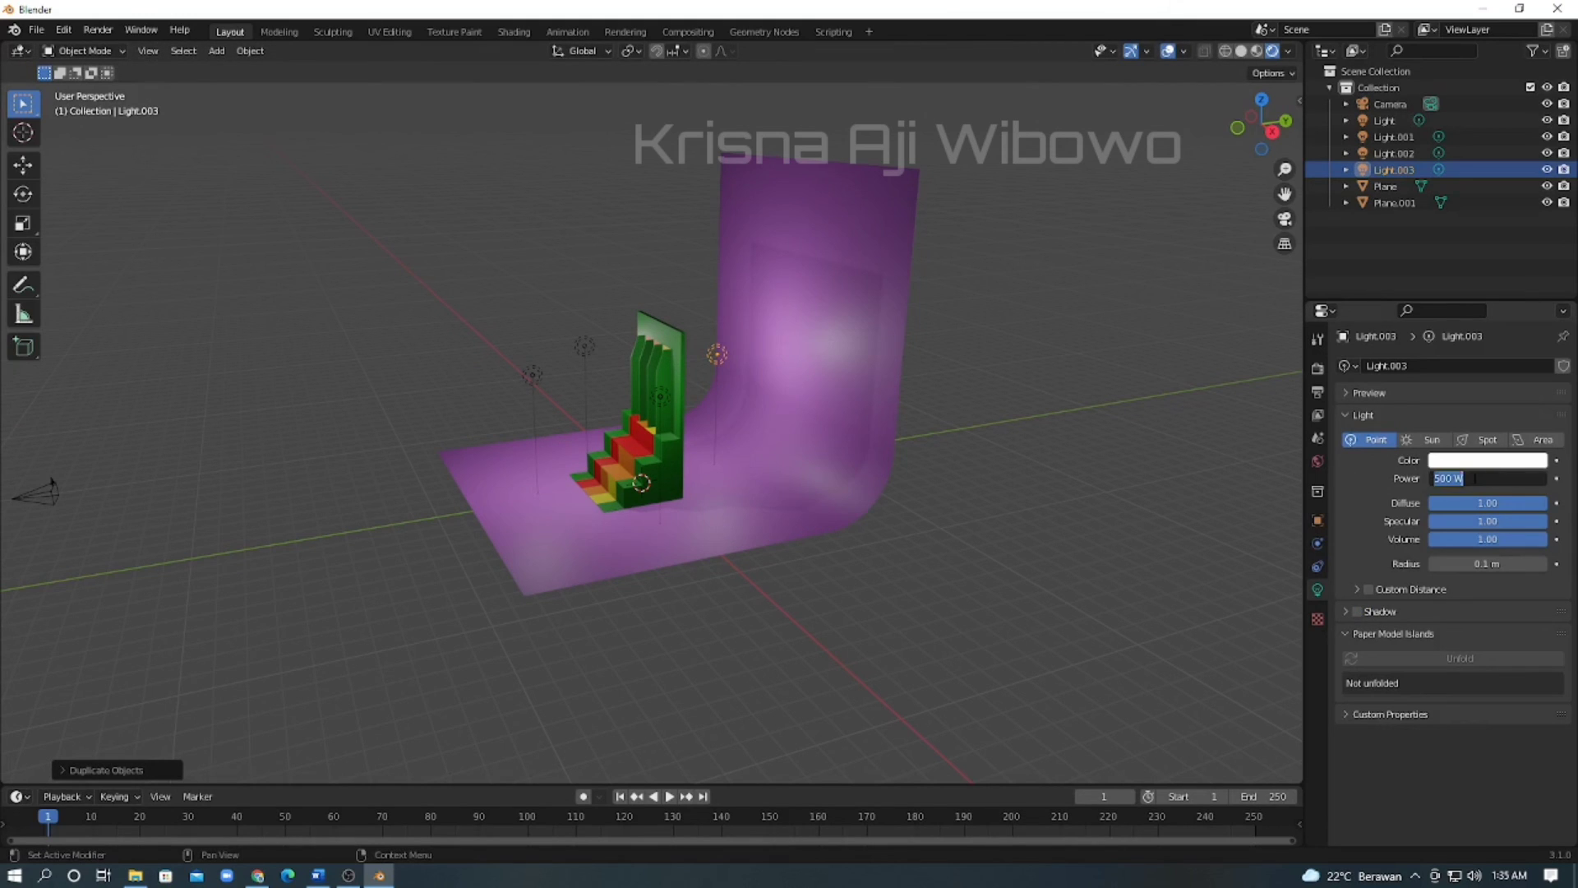
{"action": "type", "text": "100"}
{"action": "key", "text": "Return"}
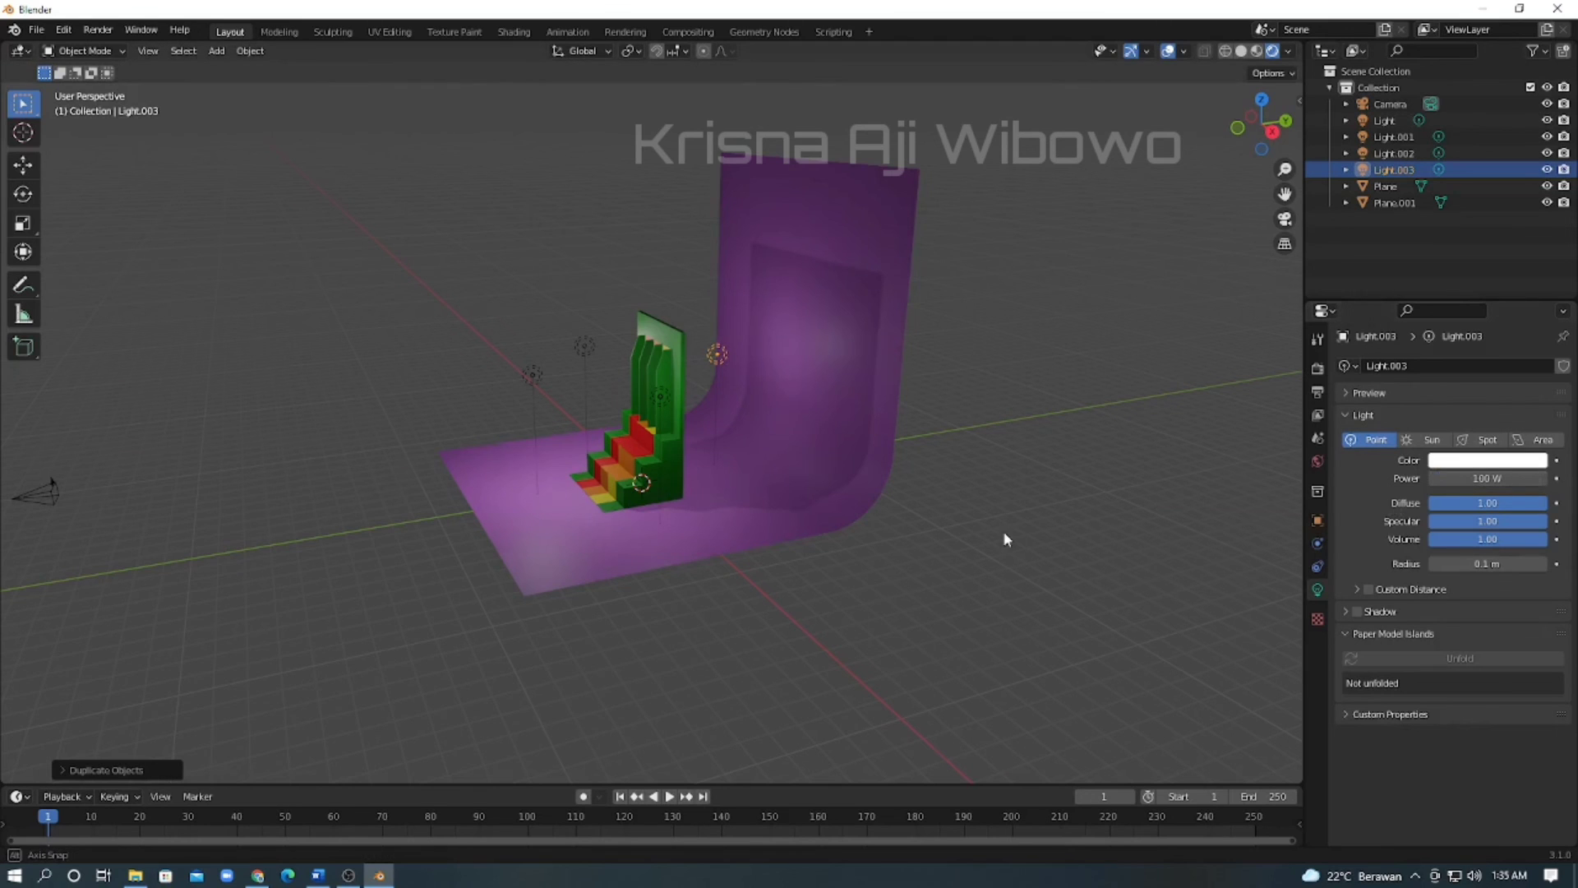
Render the image from the camera to check the structure against the violet backdrop, and close the render window.
{"action": "middle_click_drag", "start_coordinate": [1005, 540], "coordinate": [1142, 491]}
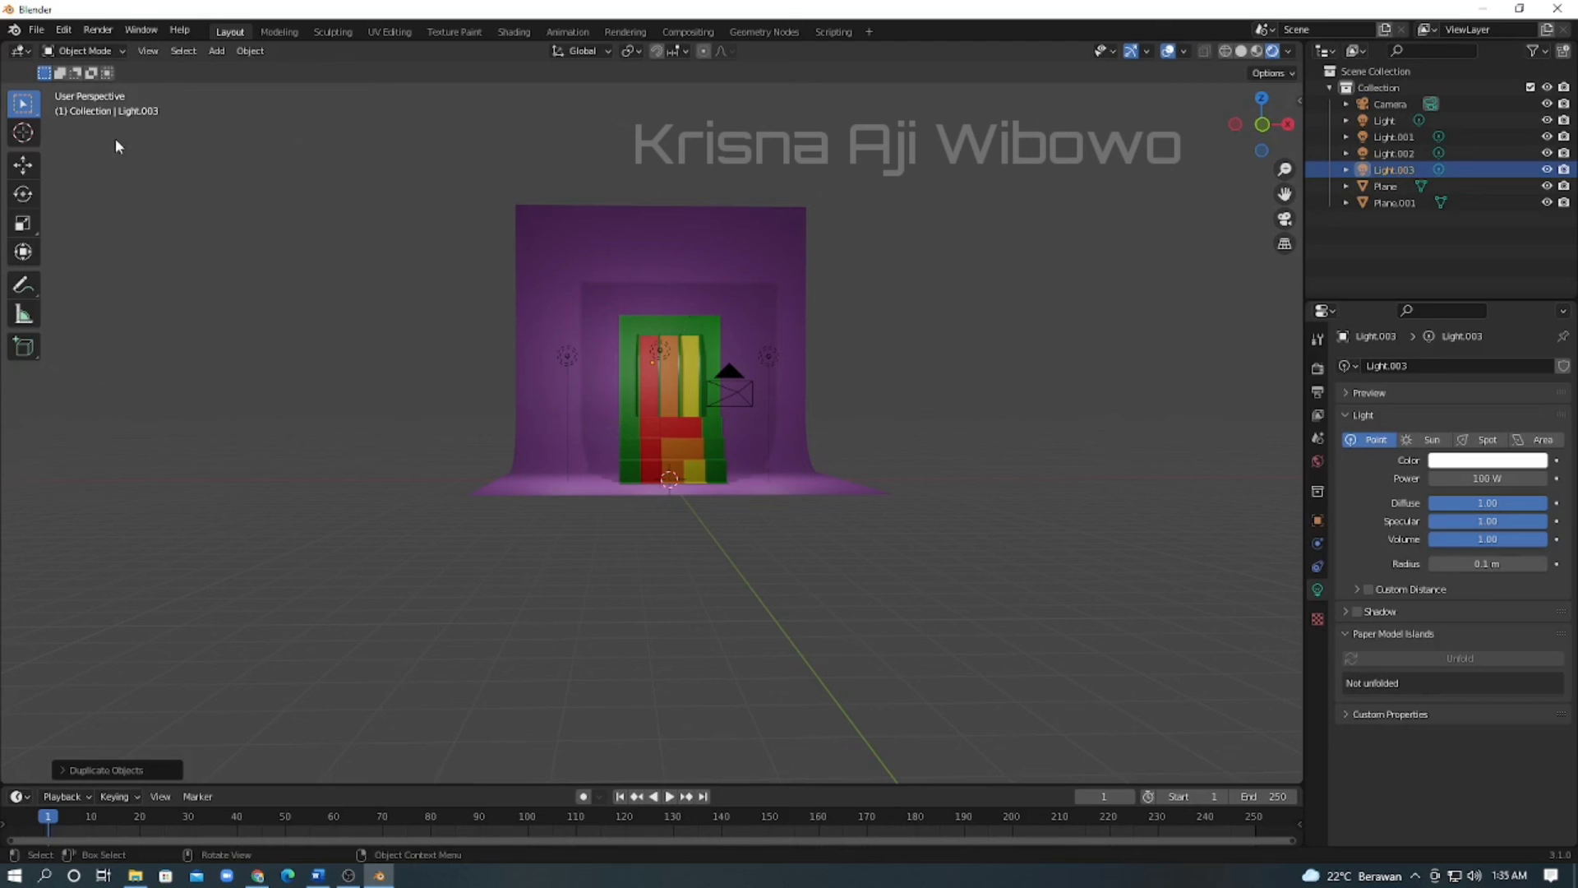
{"action": "left_click", "coordinate": [98, 30]}
{"action": "left_click", "coordinate": [135, 47]}
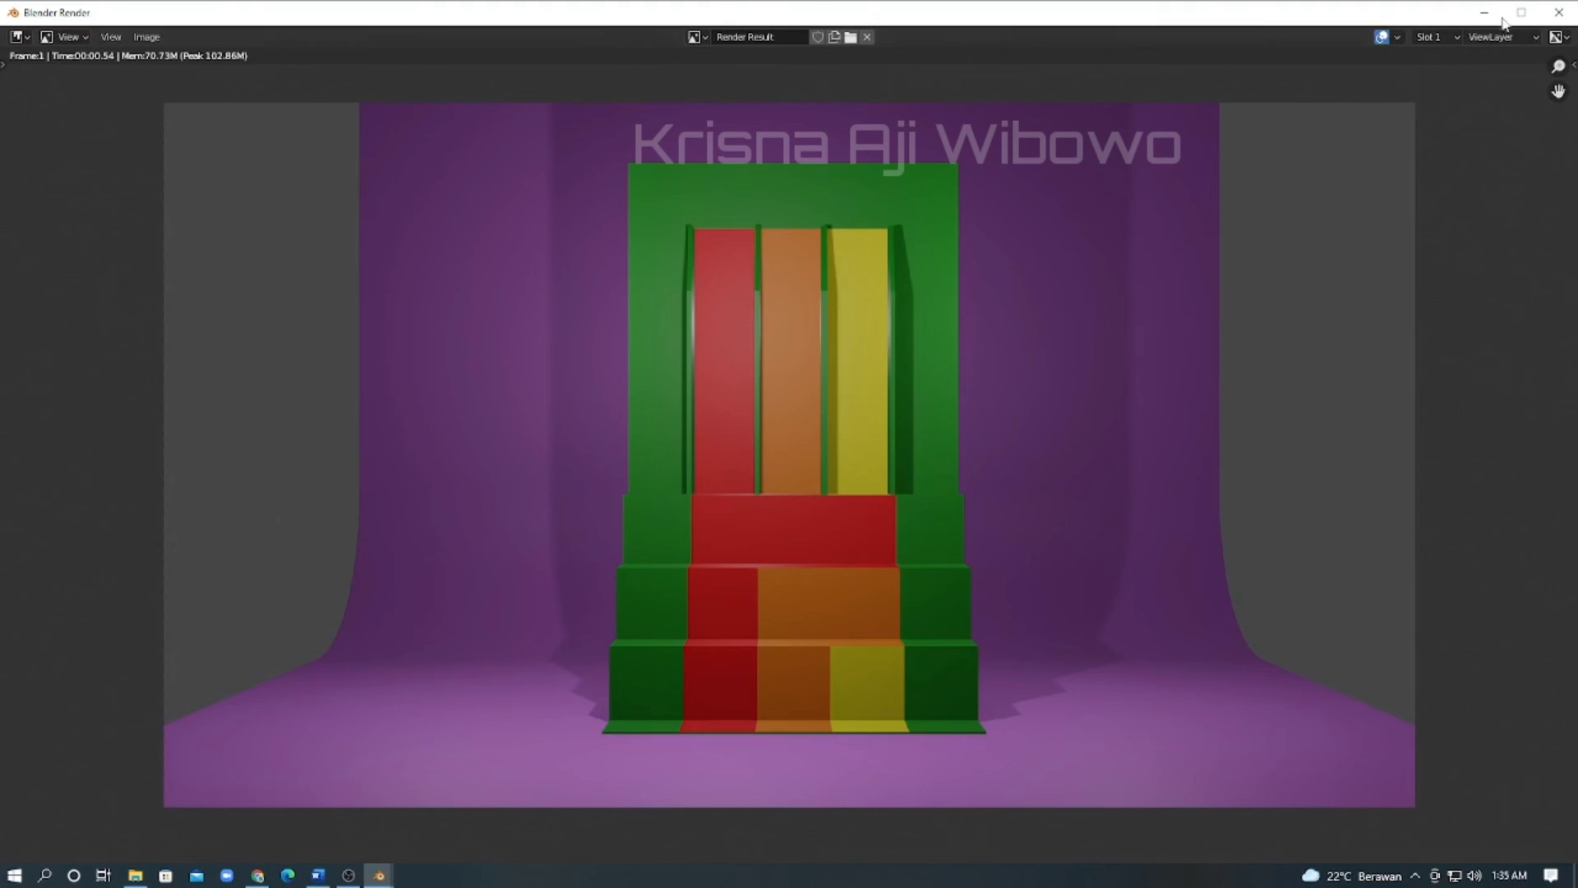
{"action": "left_click", "coordinate": [1560, 13]}
{"action": "mouse_move", "coordinate": [712, 509]}
{"action": "middle_mouse_down"}
{"action": "mouse_move", "coordinate": [535, 559]}
{"action": "mouse_move", "coordinate": [704, 554]}
{"action": "mouse_move", "coordinate": [899, 518]}
{"action": "mouse_move", "coordinate": [941, 533]}
{"action": "mouse_move", "coordinate": [669, 551]}
{"action": "mouse_move", "coordinate": [603, 521]}
{"action": "mouse_move", "coordinate": [610, 465]}
{"action": "mouse_move", "coordinate": [787, 494]}
{"action": "mouse_move", "coordinate": [796, 536]}
{"action": "mouse_move", "coordinate": [736, 555]}
{"action": "mouse_move", "coordinate": [764, 549]}
{"action": "mouse_move", "coordinate": [644, 515]}
{"action": "mouse_move", "coordinate": [806, 521]}
{"action": "mouse_move", "coordinate": [710, 505]}
{"action": "middle_mouse_up"}
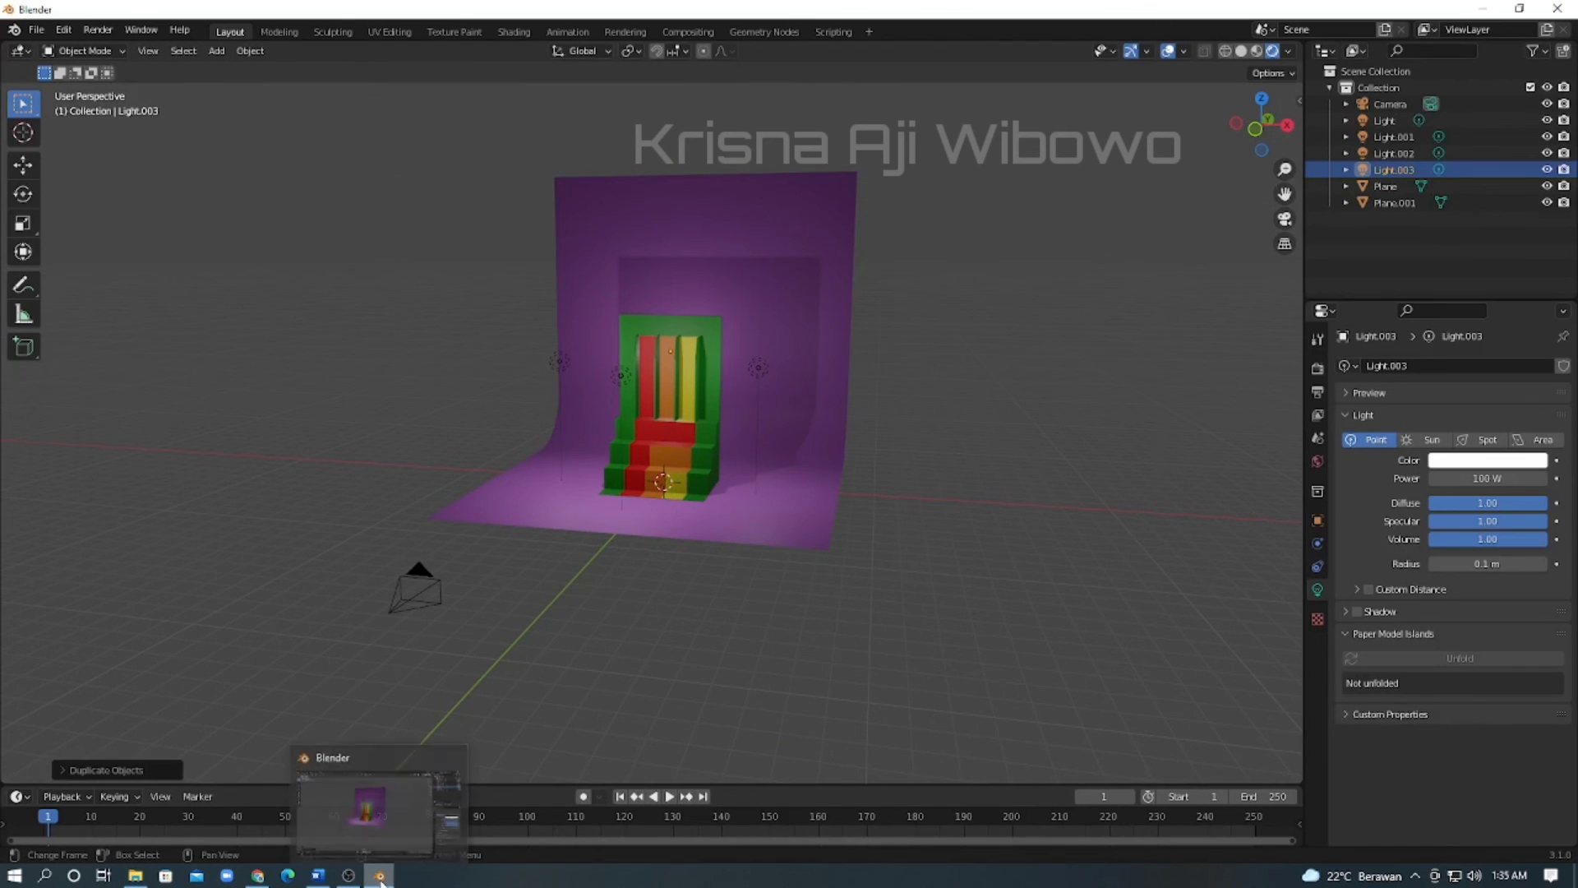
{"action": "mouse_move", "coordinate": [350, 878]}
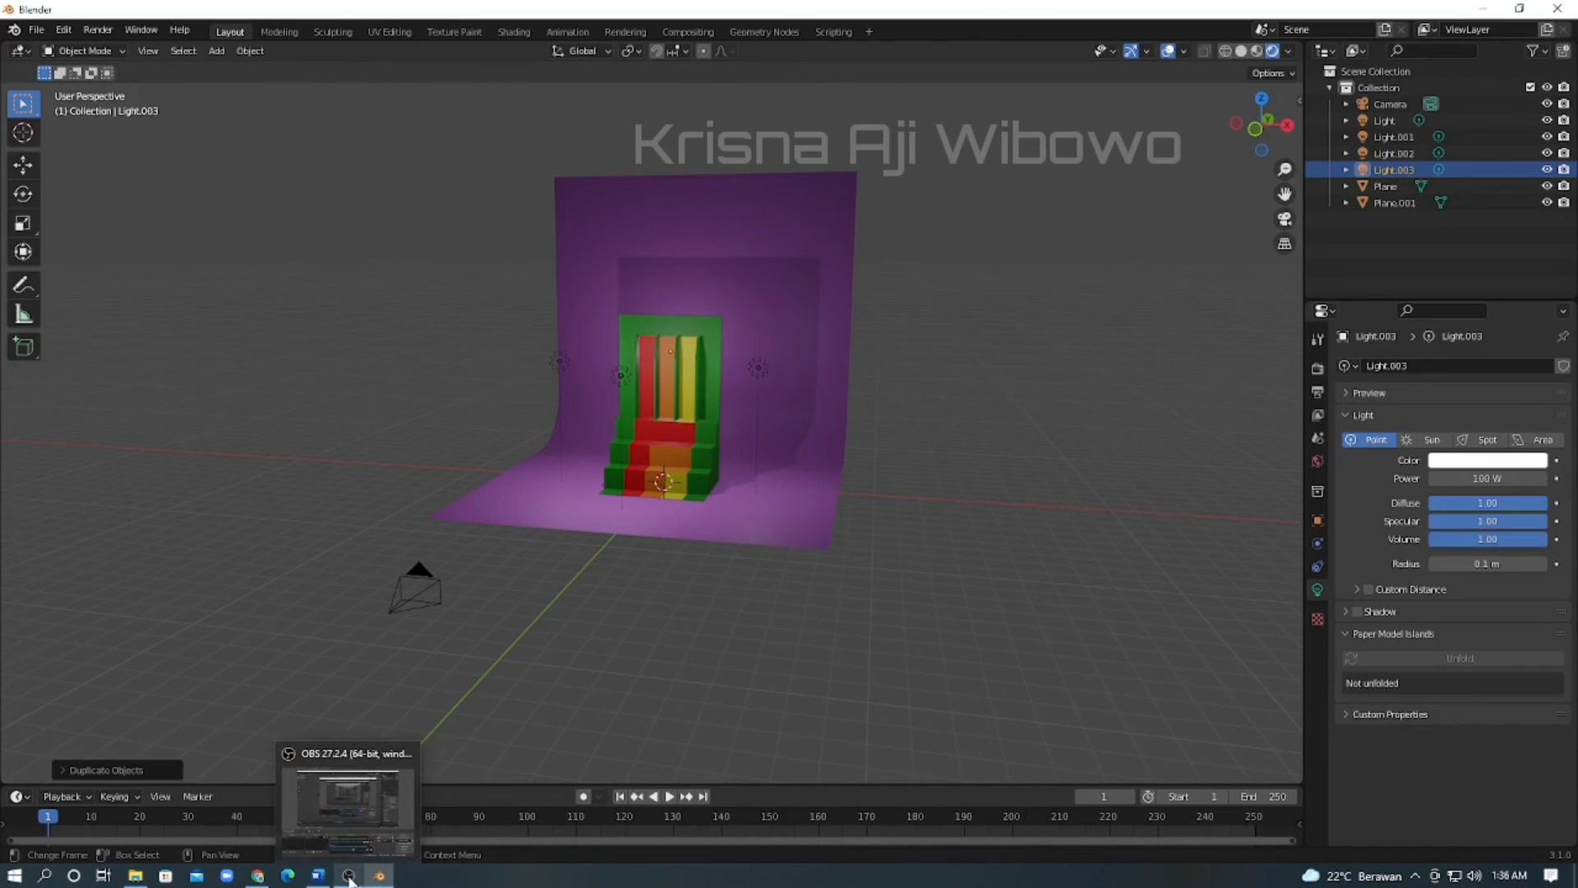